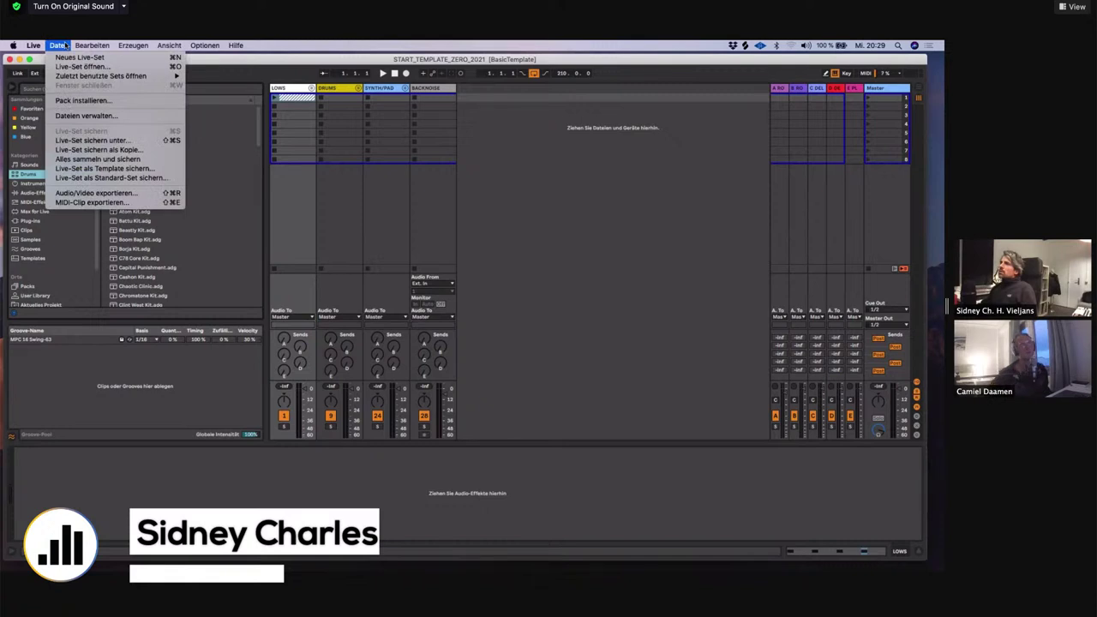
Open the recent set BasicInstinct_EastEnderz.als, hide the detail view and show the full arrangement from its first tracks
{"action": "mouse_move", "coordinate": [92, 75]}
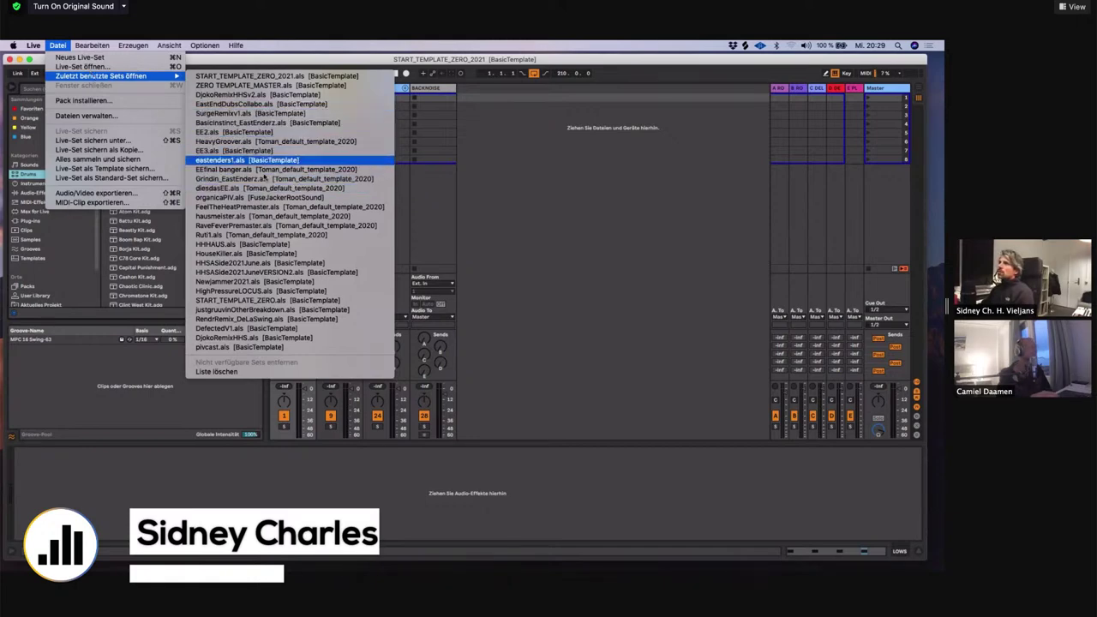
{"action": "left_click", "coordinate": [265, 123]}
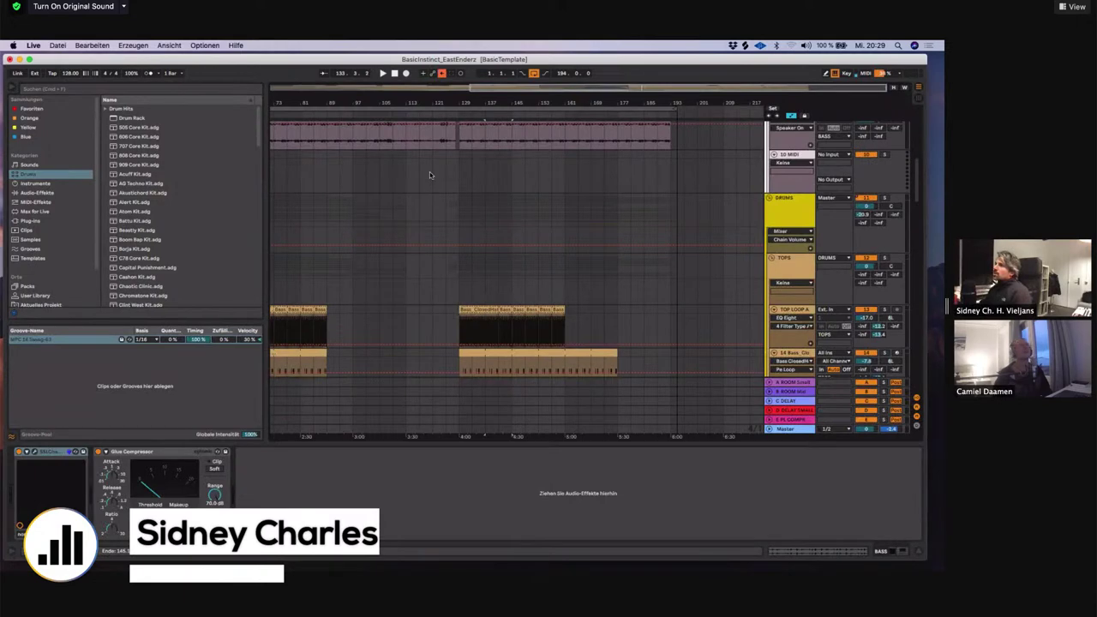
{"action": "left_click_drag", "start_coordinate": [716, 442], "coordinate": [725, 566]}
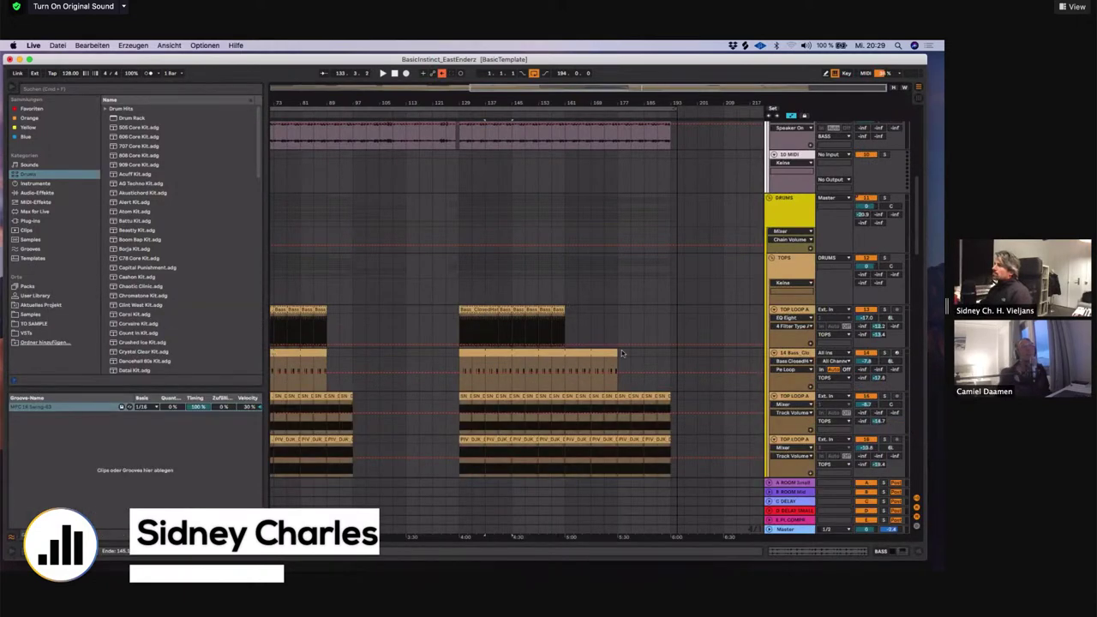
{"action": "left_click_drag", "start_coordinate": [326, 102], "coordinate": [566, 64]}
{"action": "scroll", "coordinate": [617, 205], "scroll_direction": "up", "scroll_amount": 10}
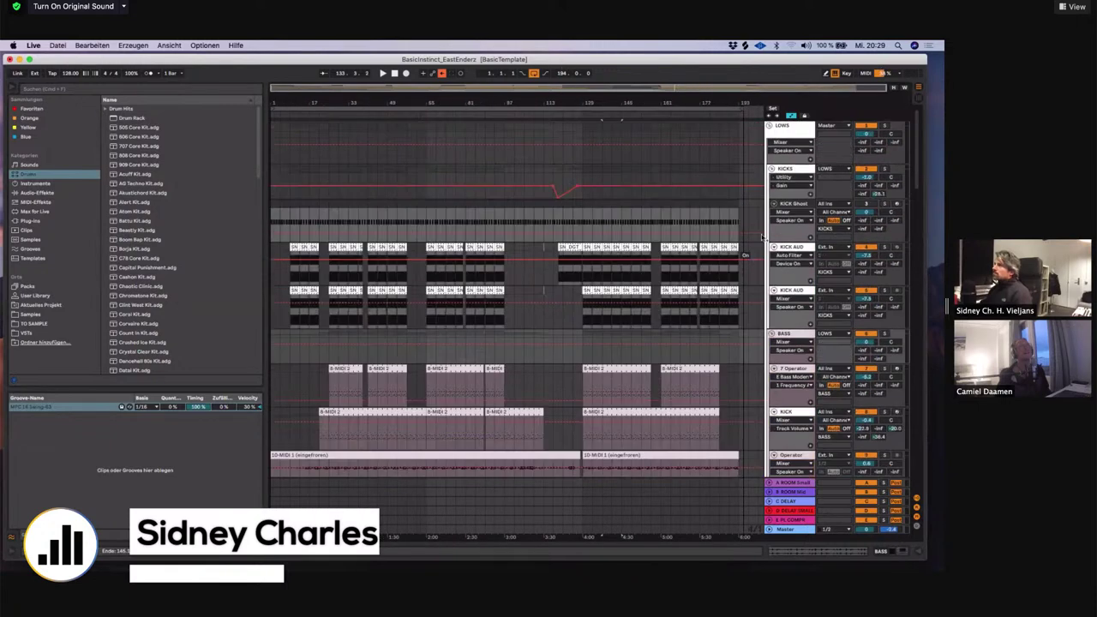
Fold the LOWS, DRUMS and SYNTH groups and the BACKNOISE track in the arrangement
{"action": "left_click", "coordinate": [770, 127]}
{"action": "left_click", "coordinate": [770, 144]}
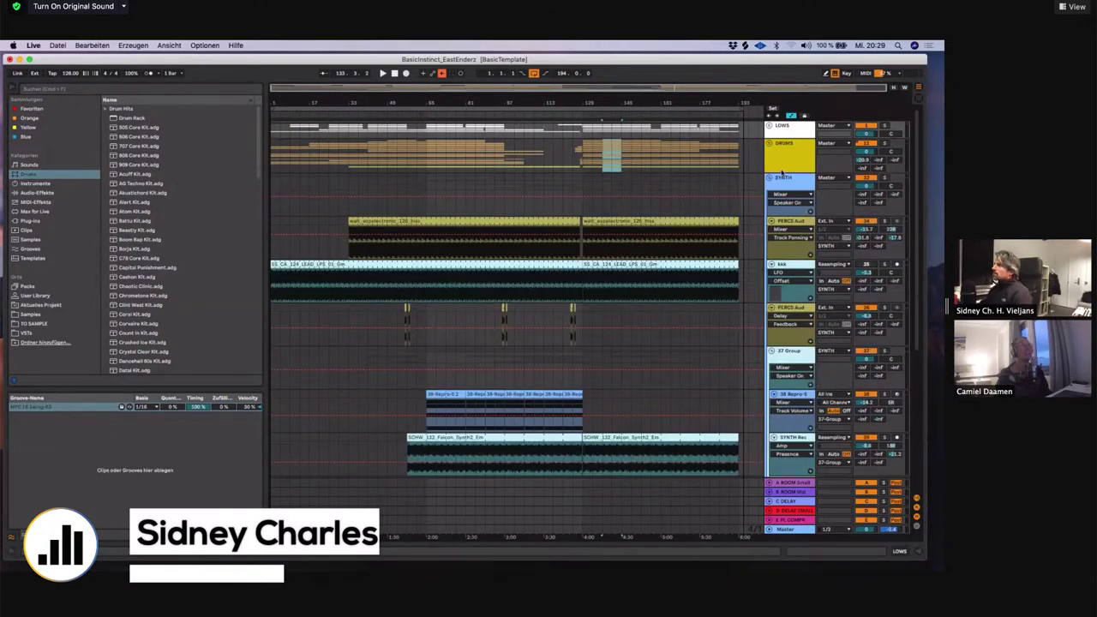
{"action": "left_click", "coordinate": [770, 178]}
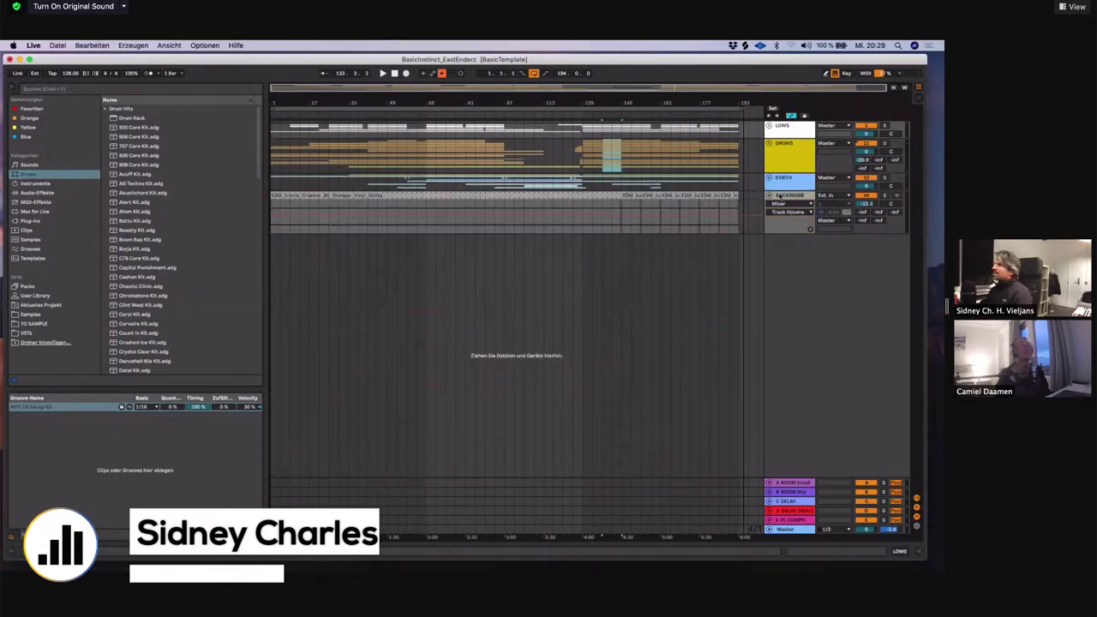
{"action": "left_click", "coordinate": [770, 196]}
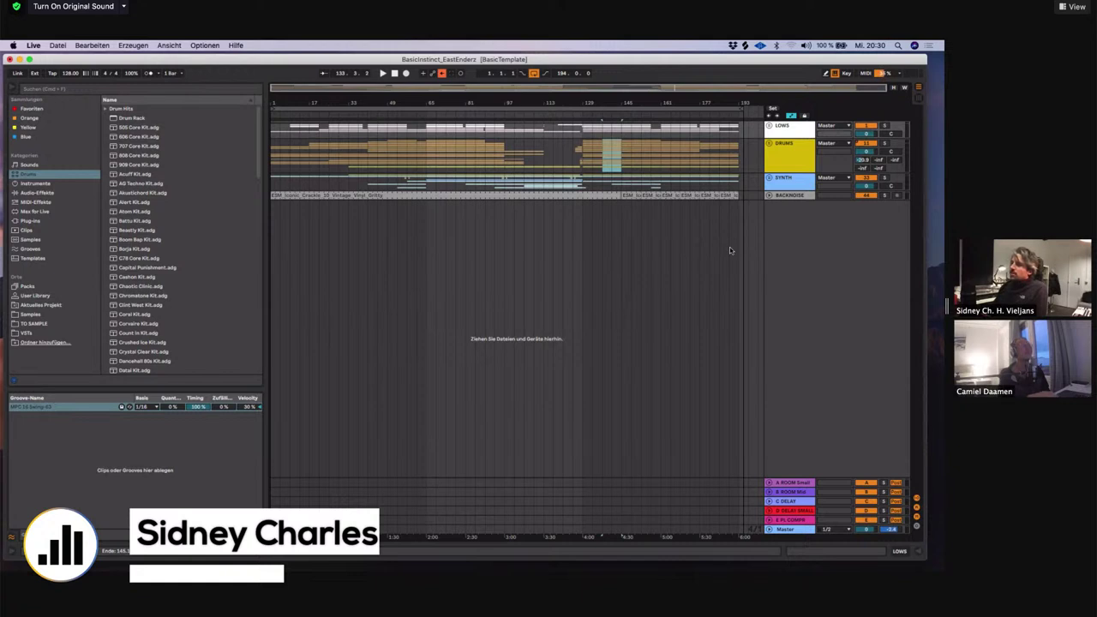
{"action": "left_click", "coordinate": [1069, 9]}
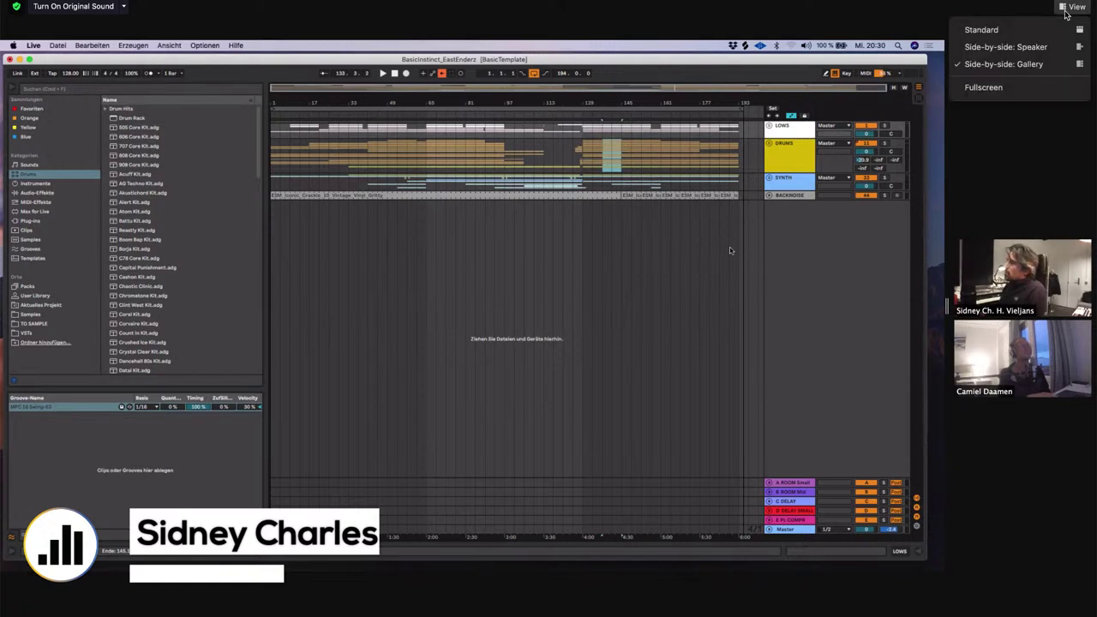
{"action": "left_click", "coordinate": [1067, 13]}
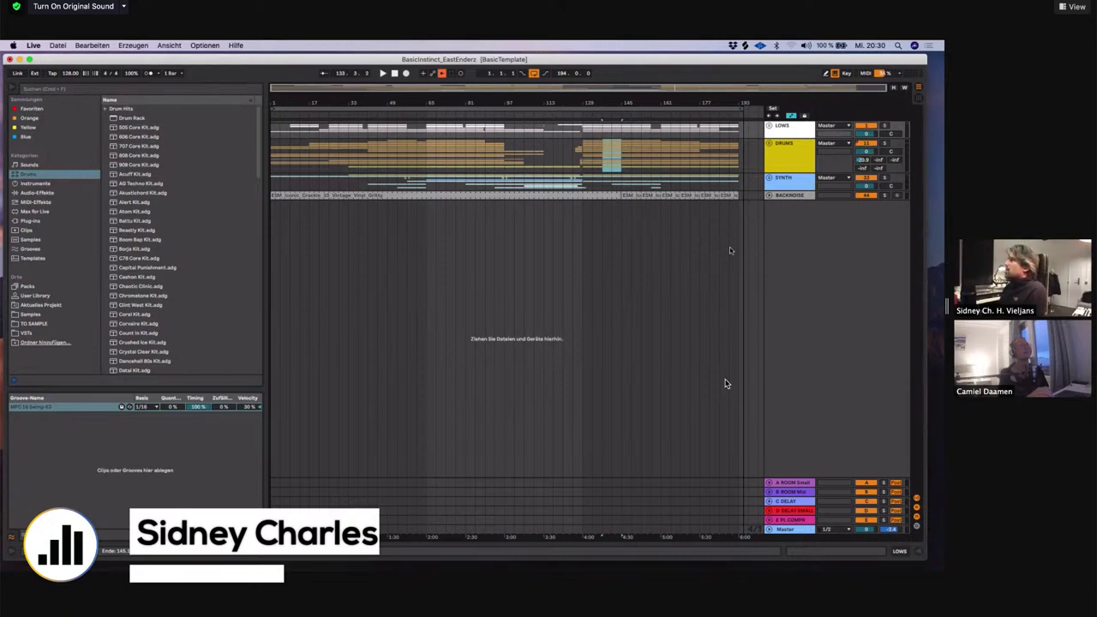
Extend the long vinyl crackle clip on the BACKNOISE track over the repeated short clips to bar 193
{"action": "mouse_move", "coordinate": [974, 278]}
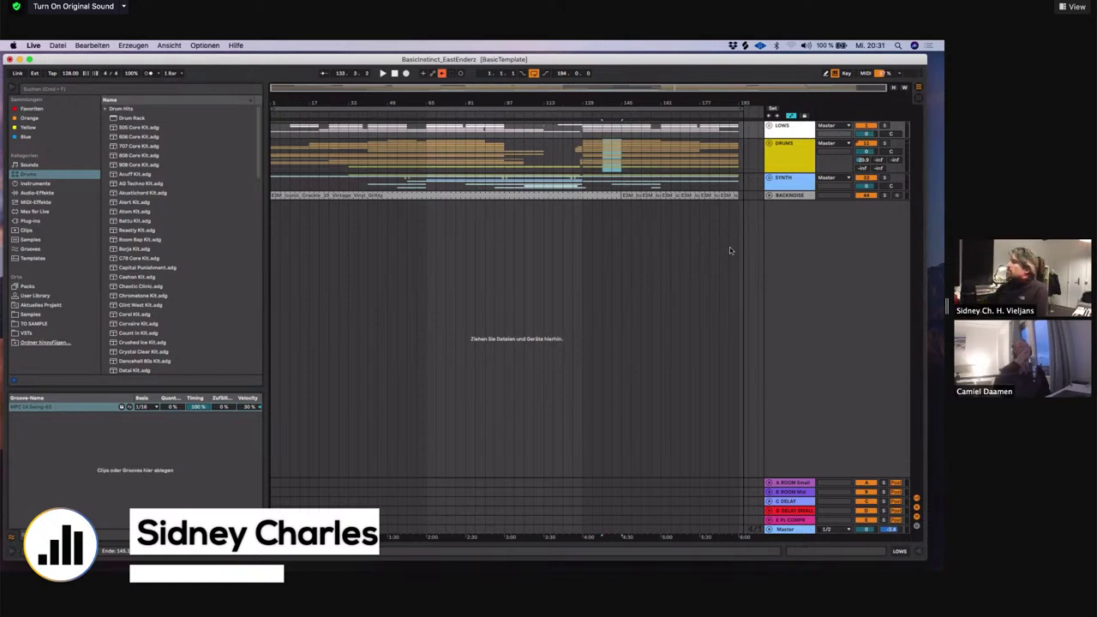
{"action": "left_click_drag", "start_coordinate": [621, 197], "coordinate": [739, 197]}
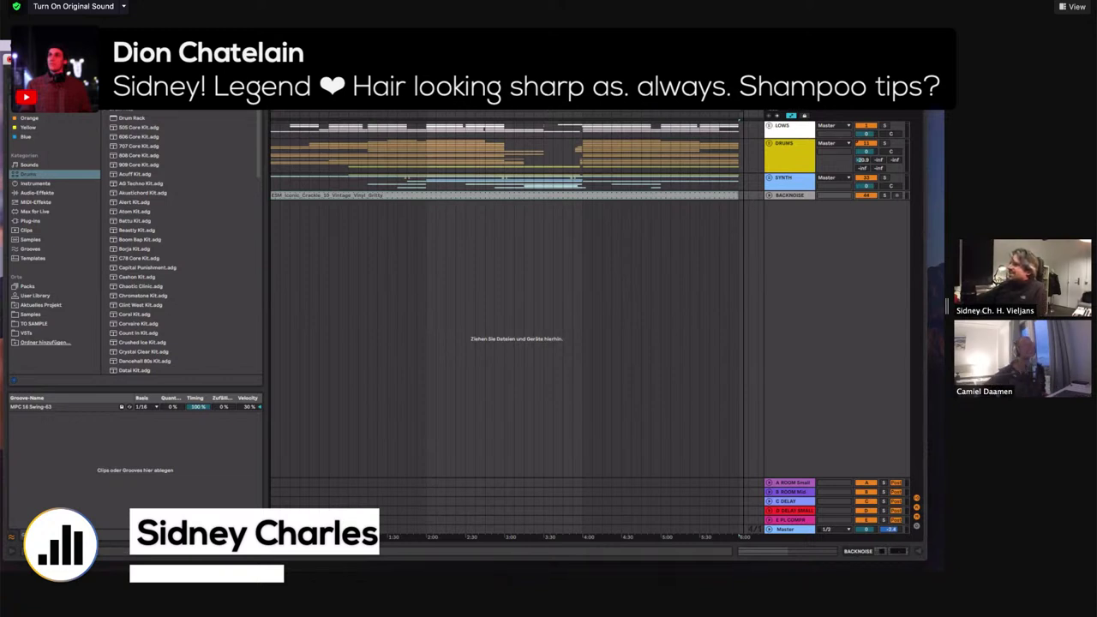
Unfold the LOWS and DRUMS groups, folding the KICKS subgroup and keeping the BASS subgroup expanded
{"action": "left_click", "coordinate": [768, 127]}
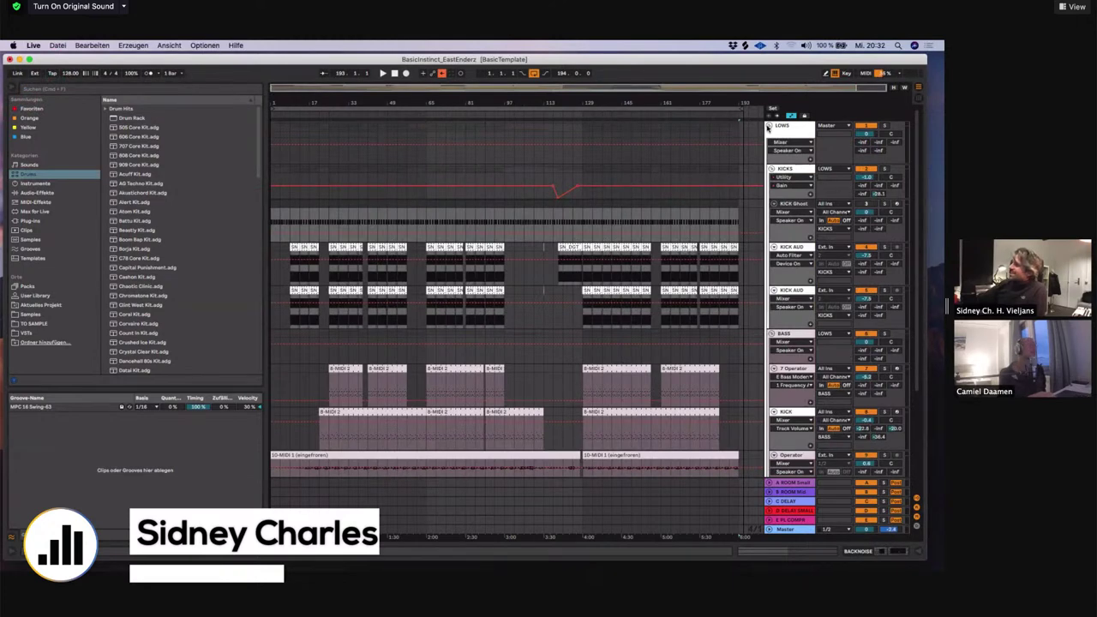
{"action": "left_click", "coordinate": [771, 169]}
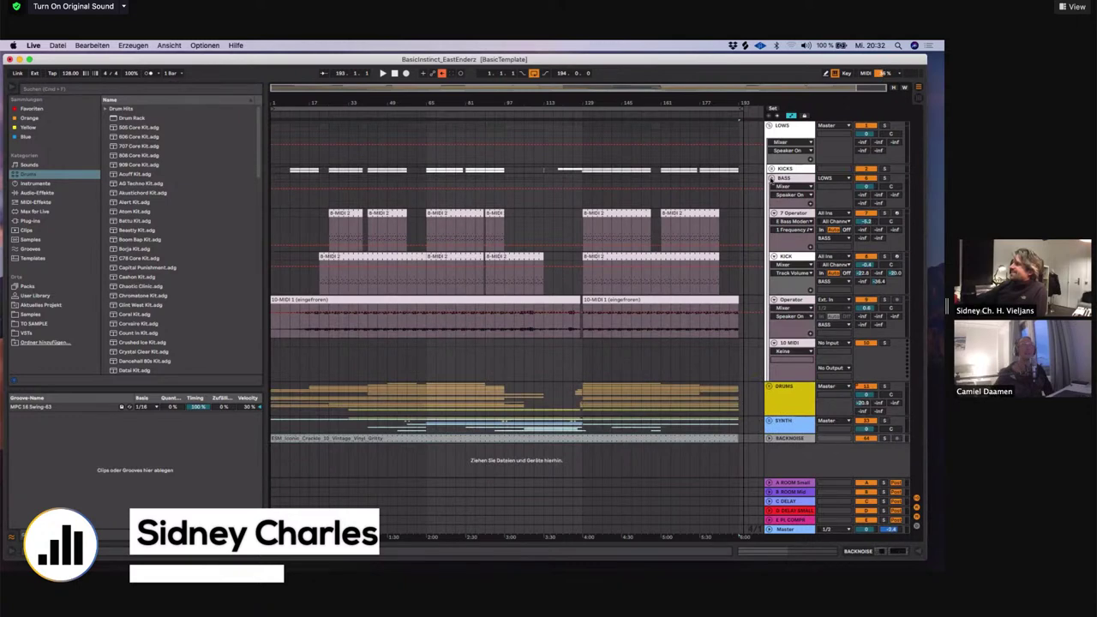
{"action": "left_click", "coordinate": [772, 177]}
{"action": "left_click", "coordinate": [772, 187]}
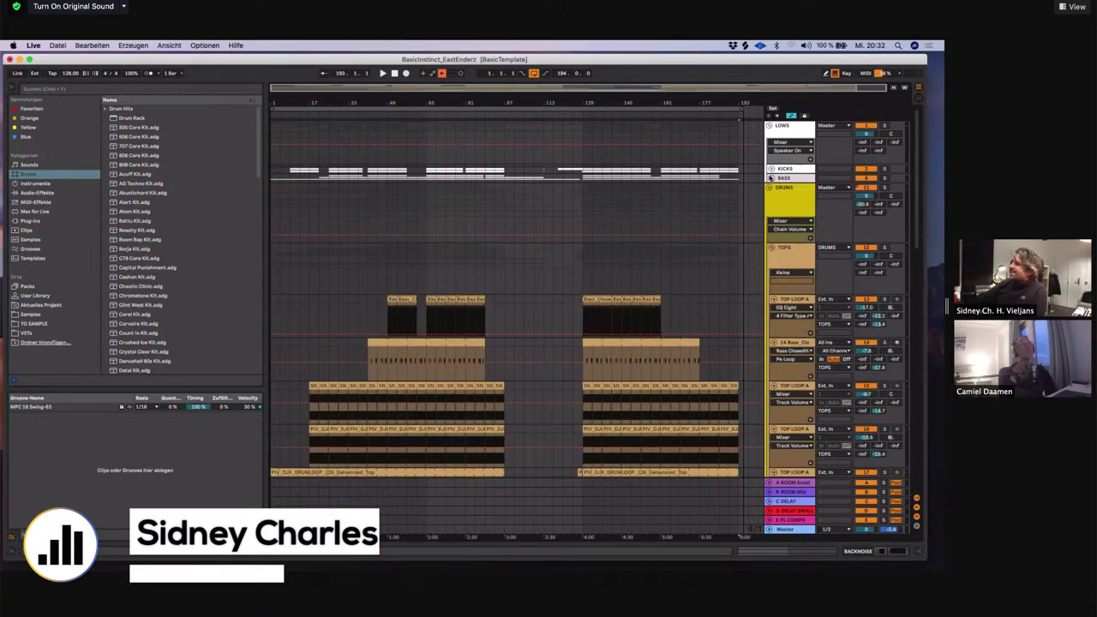
{"action": "left_click", "coordinate": [771, 178]}
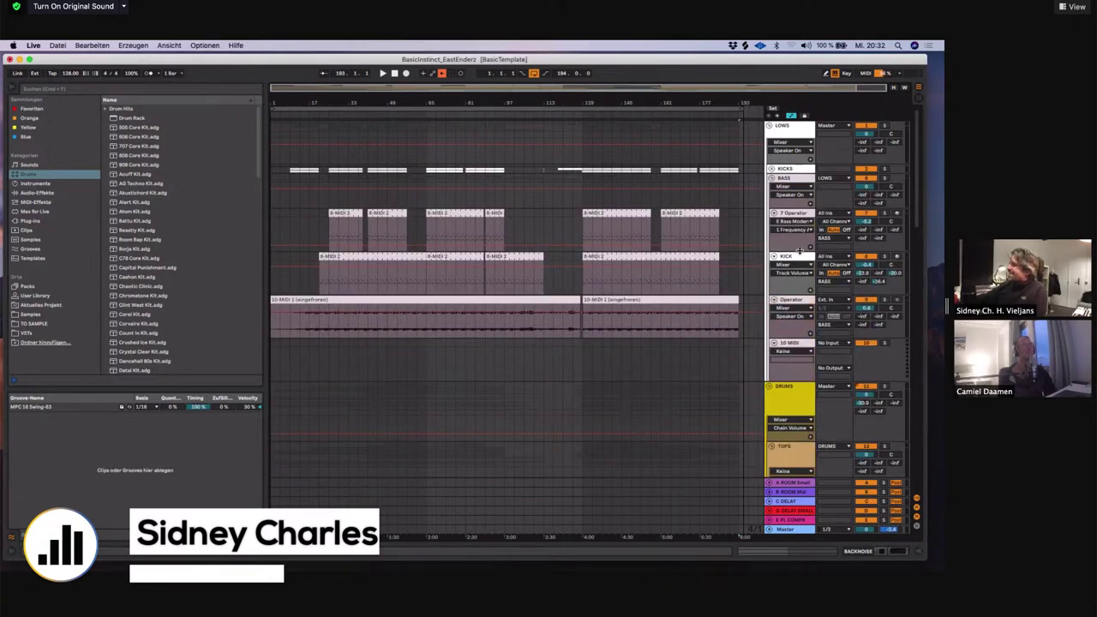
Slightly reduce the heights of the 7 Operator and KICK tracks in the BASS group and select the 10 MIDI track
{"action": "left_click_drag", "start_coordinate": [800, 251], "coordinate": [800, 242]}
{"action": "left_click_drag", "start_coordinate": [803, 289], "coordinate": [803, 281]}
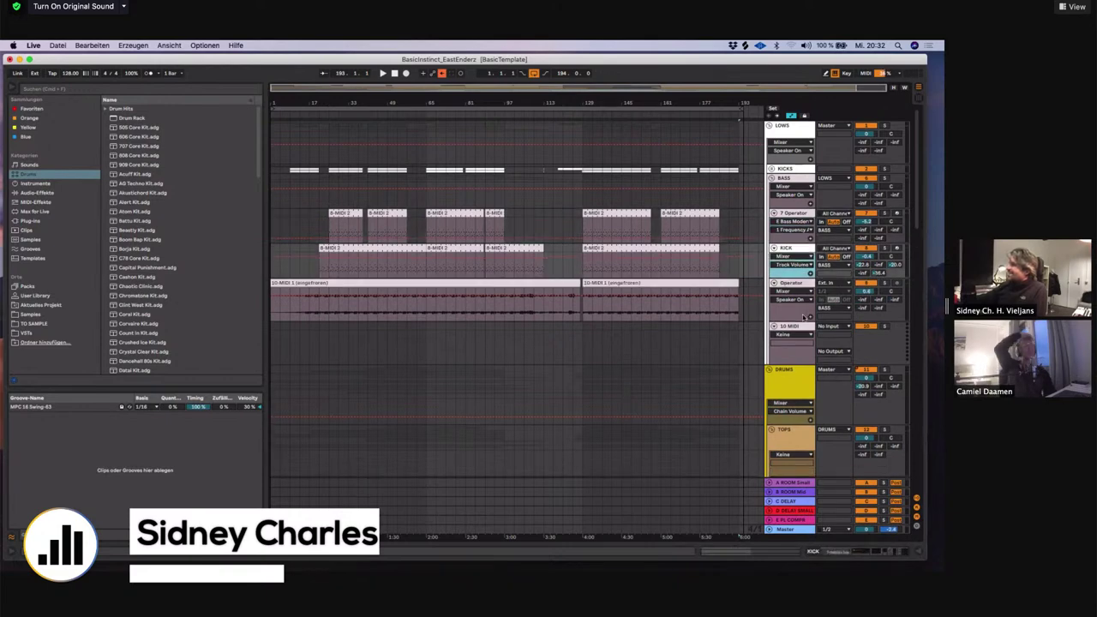
{"action": "left_click", "coordinate": [799, 327]}
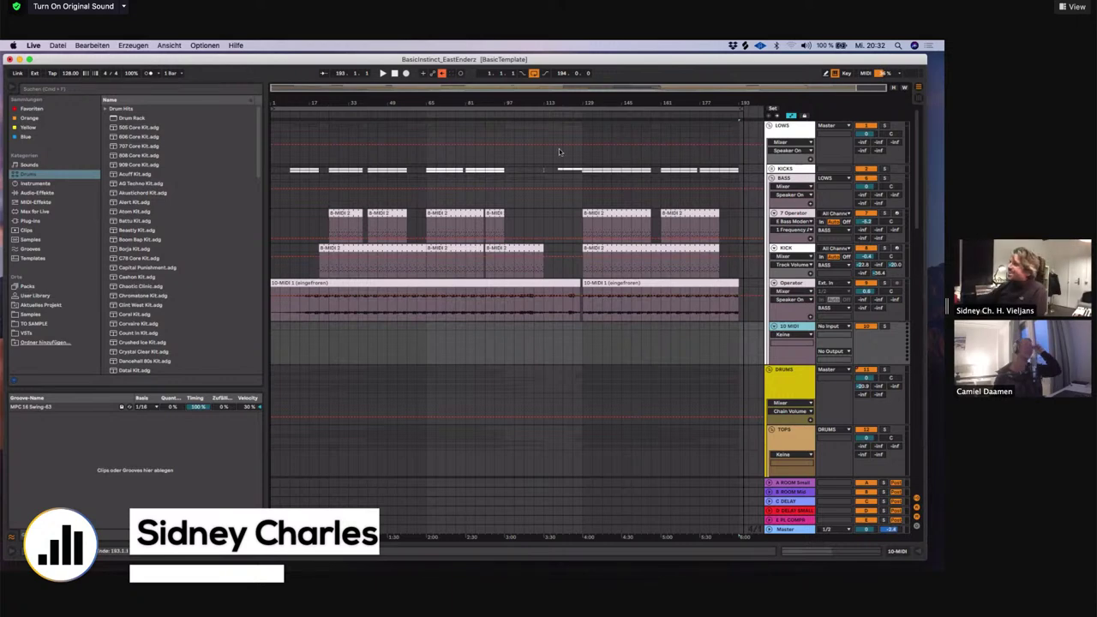
Look through the arrangement's bass, tops, clap/snare, percussion and synth tracks to review how the song is organized
{"action": "scroll", "coordinate": [681, 197], "scroll_direction": "down", "scroll_amount": 1}
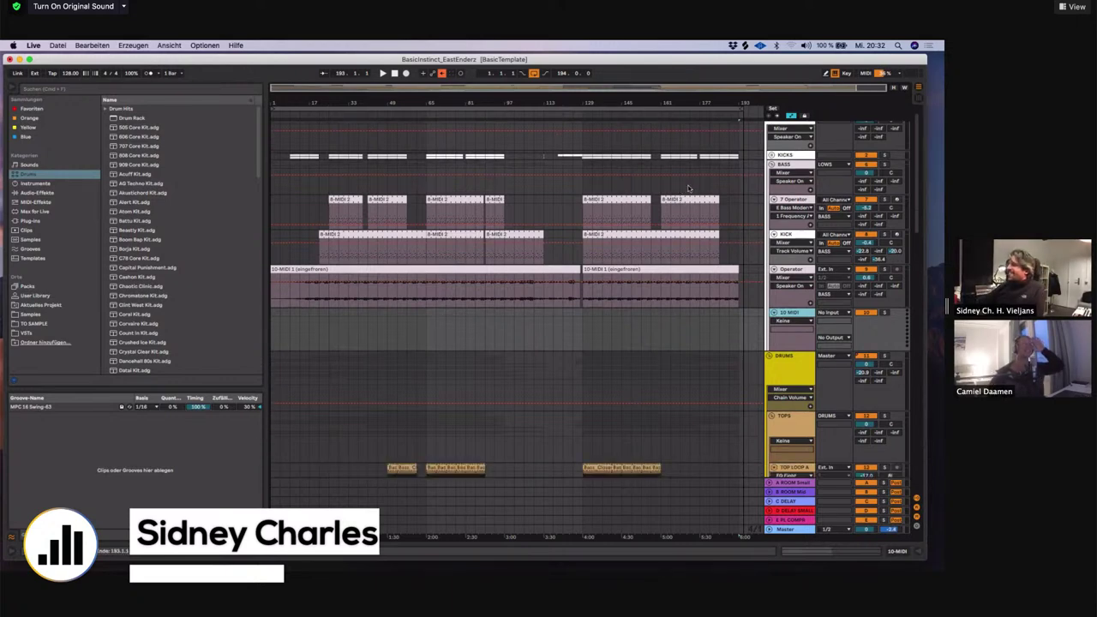
{"action": "scroll", "coordinate": [716, 197], "scroll_direction": "down", "scroll_amount": 10}
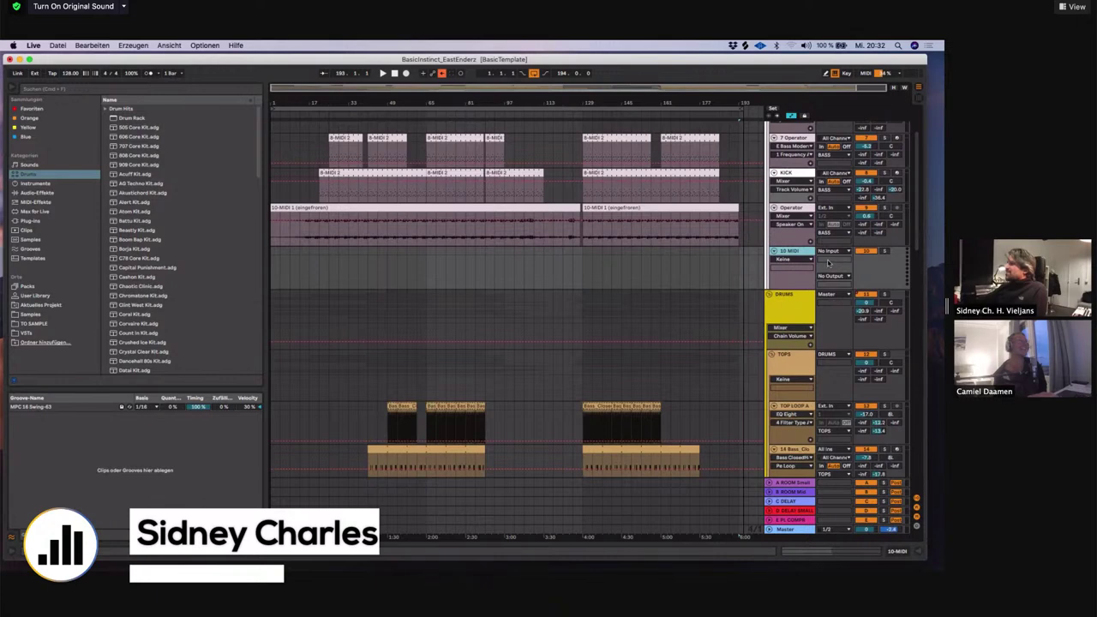
{"action": "scroll", "coordinate": [829, 262], "scroll_direction": "up", "scroll_amount": 10}
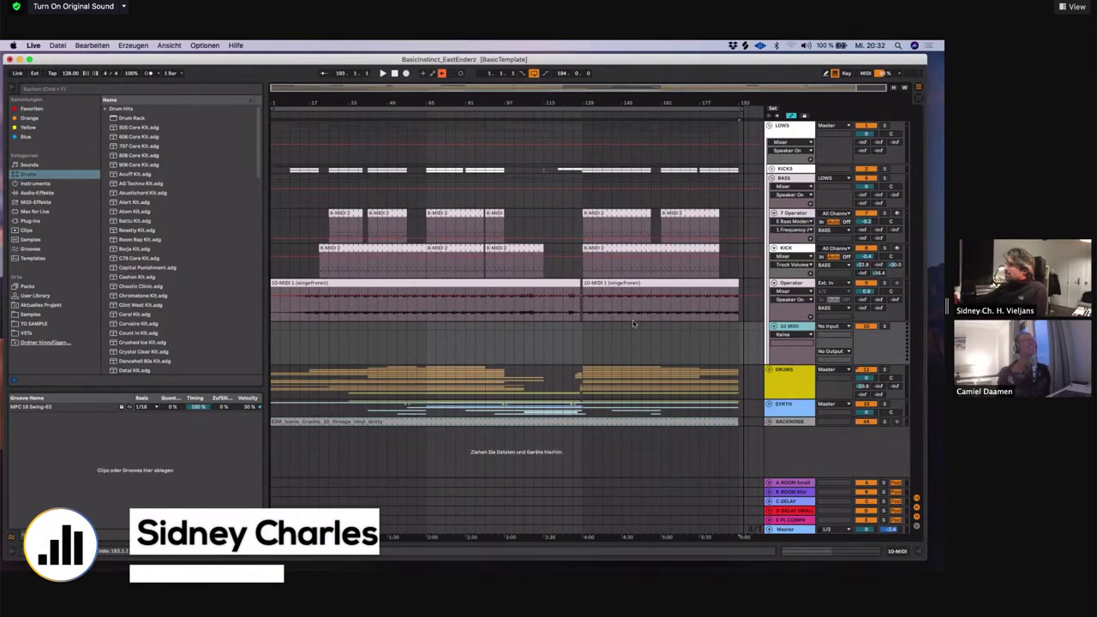
{"action": "scroll", "coordinate": [640, 340], "scroll_direction": "down", "scroll_amount": 10}
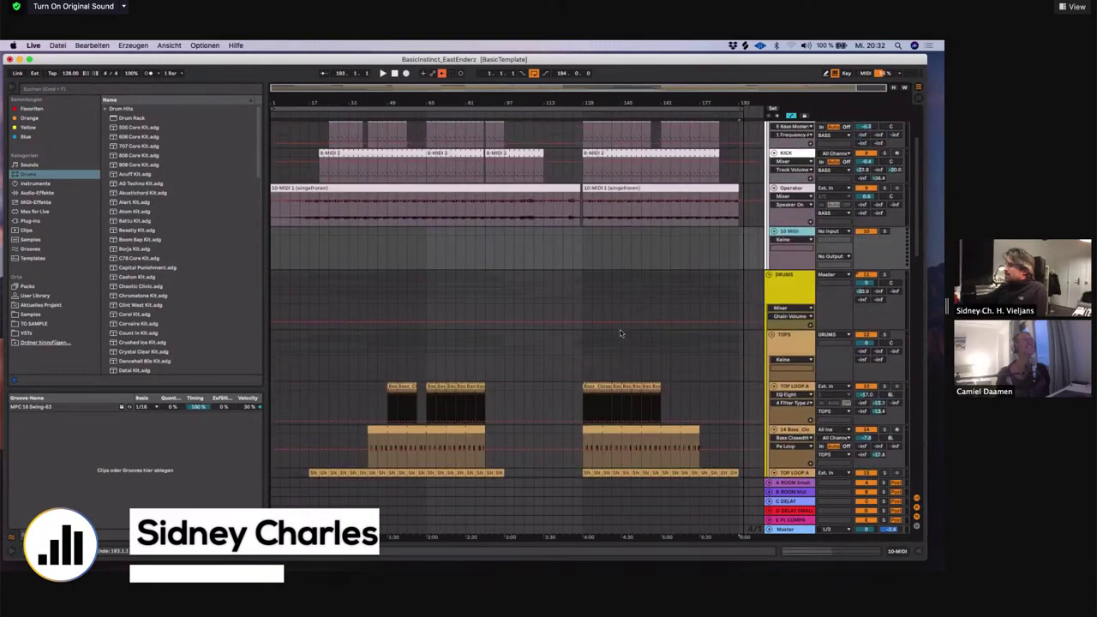
{"action": "scroll", "coordinate": [725, 354], "scroll_direction": "down", "scroll_amount": 15}
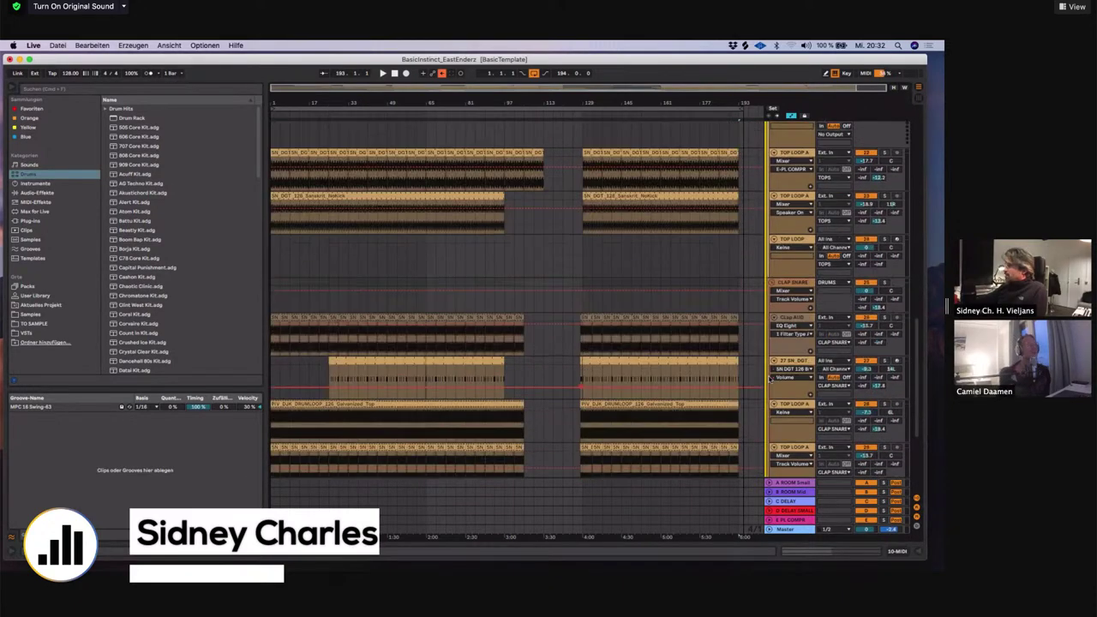
{"action": "scroll", "coordinate": [769, 435], "scroll_direction": "down", "scroll_amount": 20}
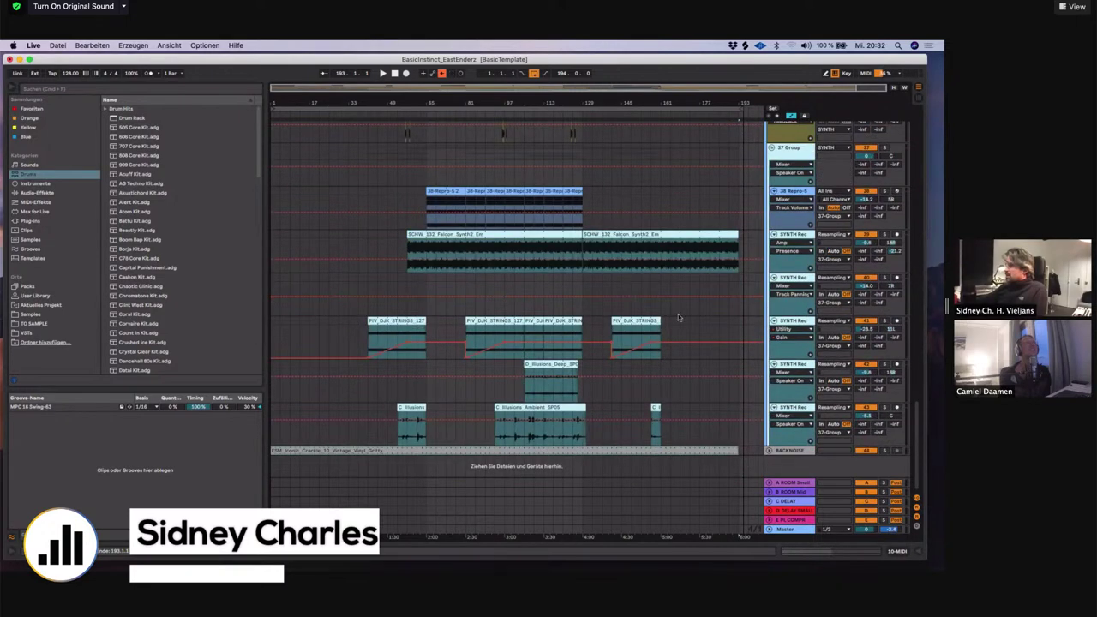
{"action": "scroll", "coordinate": [683, 438], "scroll_direction": "up", "scroll_amount": 1}
{"action": "scroll", "coordinate": [685, 436], "scroll_direction": "up", "scroll_amount": 10}
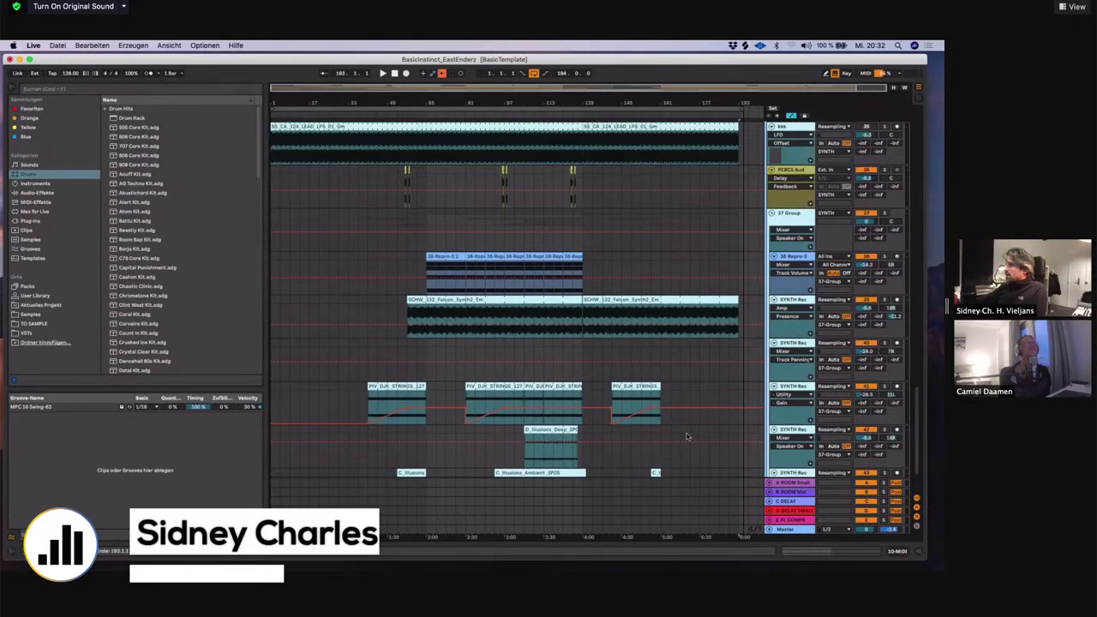
{"action": "scroll", "coordinate": [687, 437], "scroll_direction": "up", "scroll_amount": 12}
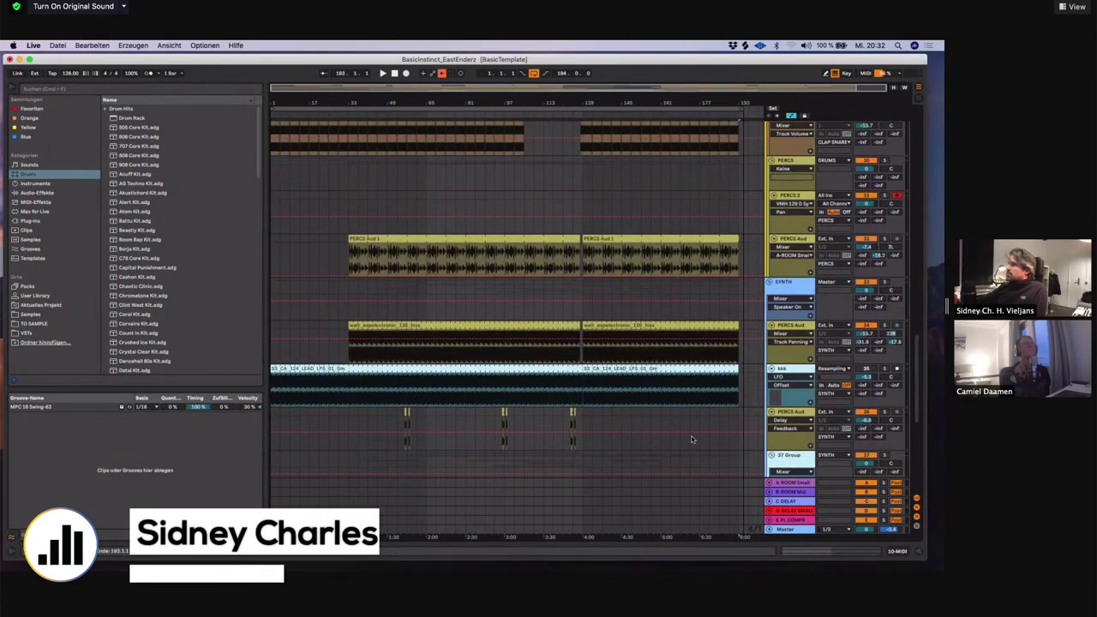
{"action": "scroll", "coordinate": [693, 440], "scroll_direction": "up", "scroll_amount": 5}
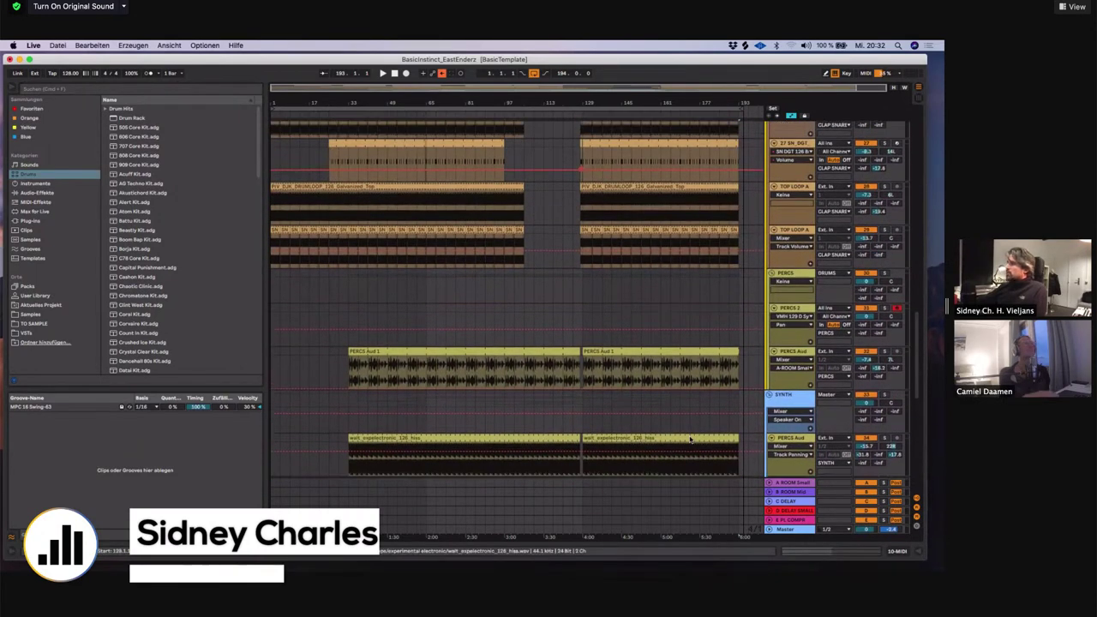
{"action": "scroll", "coordinate": [690, 439], "scroll_direction": "up", "scroll_amount": 3}
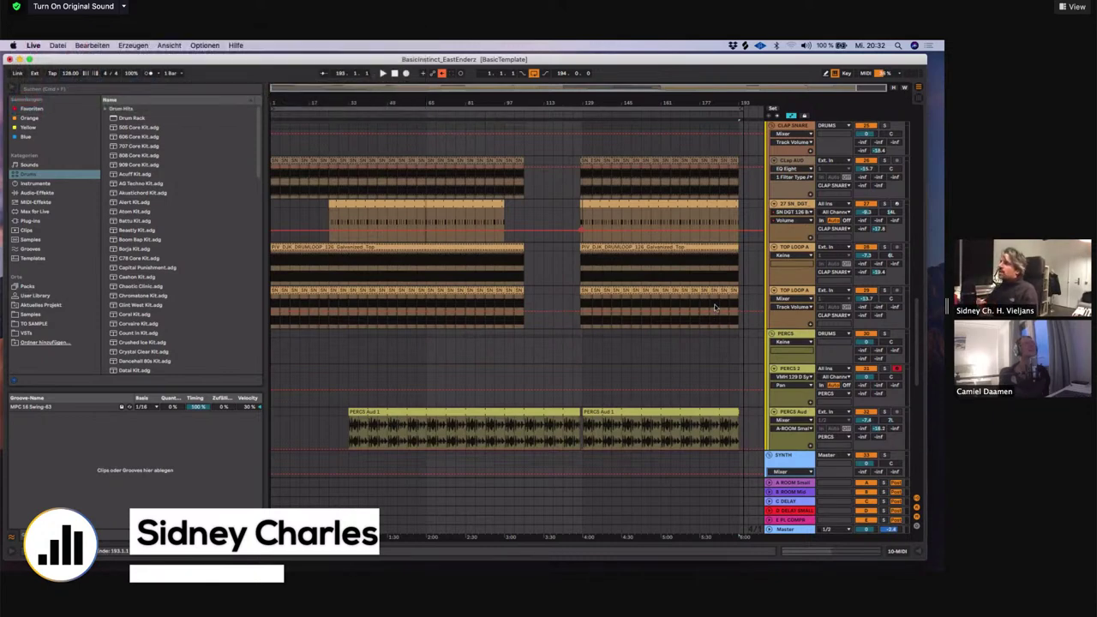
{"action": "scroll", "coordinate": [715, 307], "scroll_direction": "up", "scroll_amount": 10}
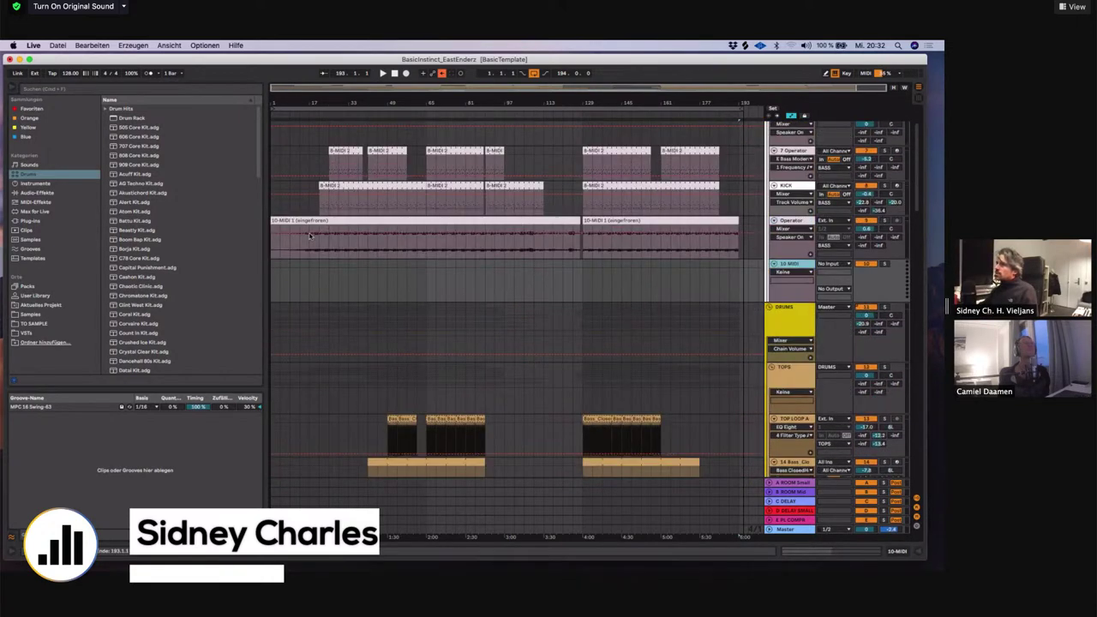
Select the Operator track in the BASS group and open its first frozen 10-MIDI 1 clip in the clip view
{"action": "left_click", "coordinate": [790, 221]}
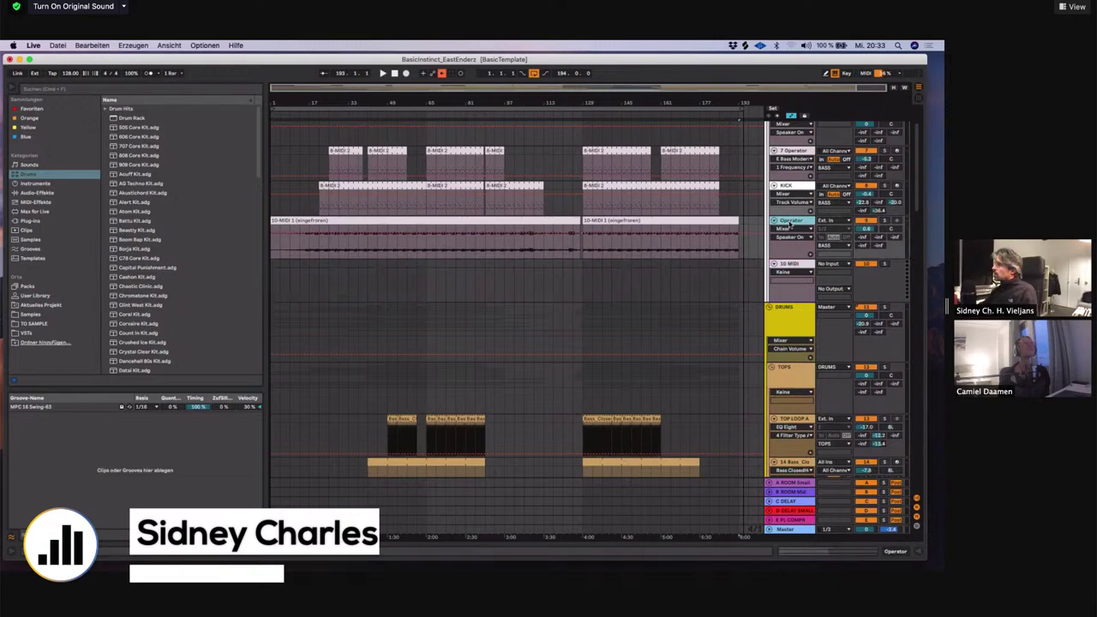
{"action": "left_click", "coordinate": [422, 256]}
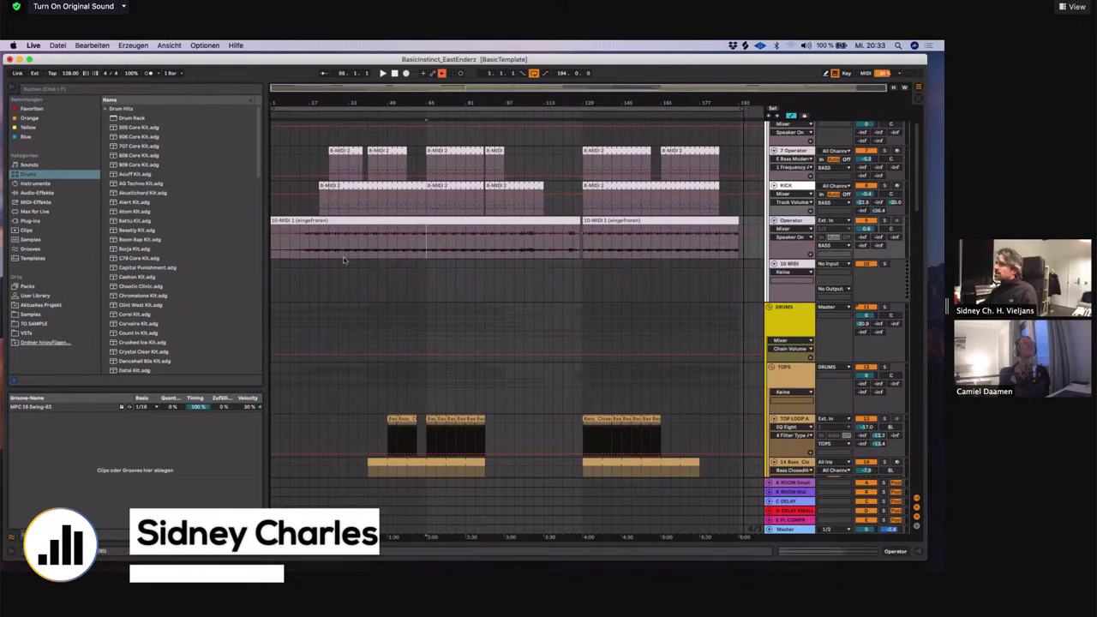
{"action": "double_click", "coordinate": [799, 221]}
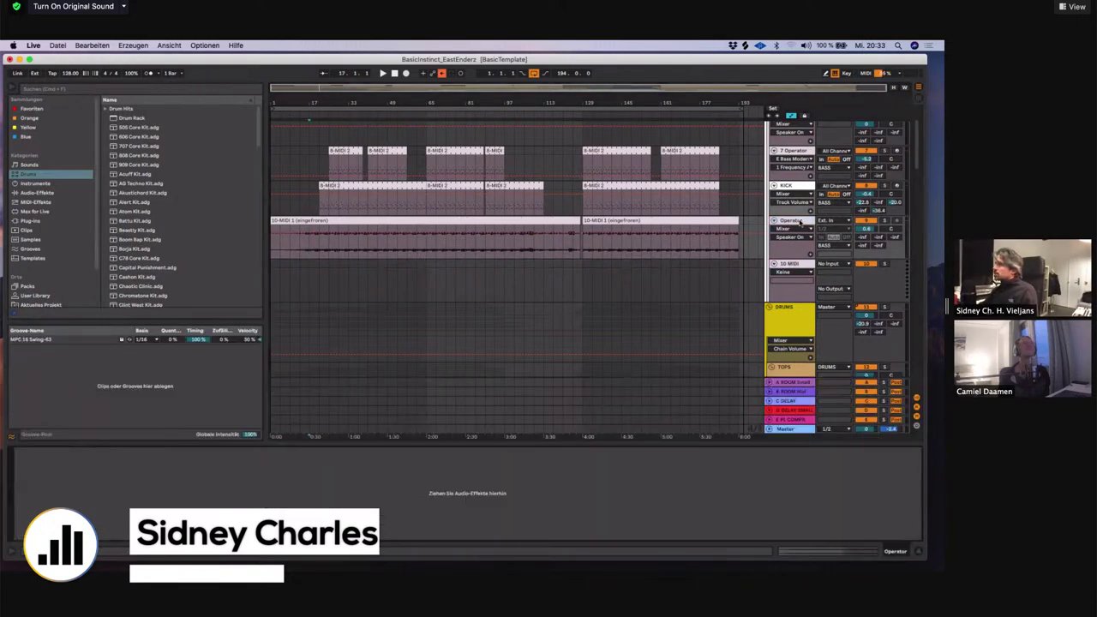
{"action": "left_click", "coordinate": [343, 220]}
{"action": "left_click_drag", "start_coordinate": [610, 452], "coordinate": [642, 551]}
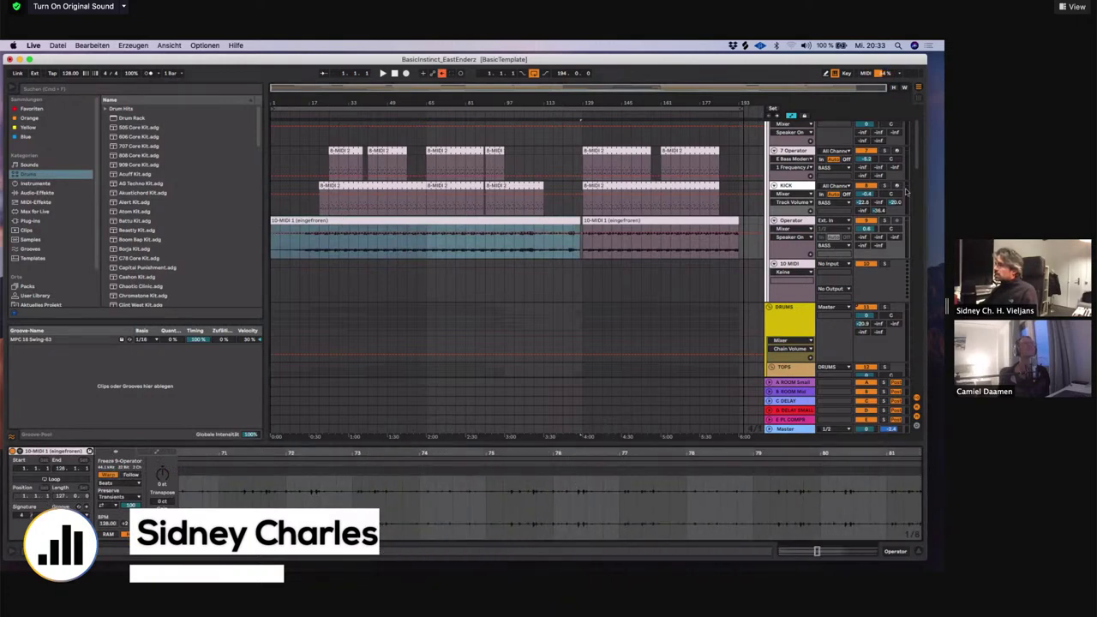
Solo the Operator track and play it from around bar 41
{"action": "left_click", "coordinate": [371, 250]}
{"action": "key", "text": "space"}
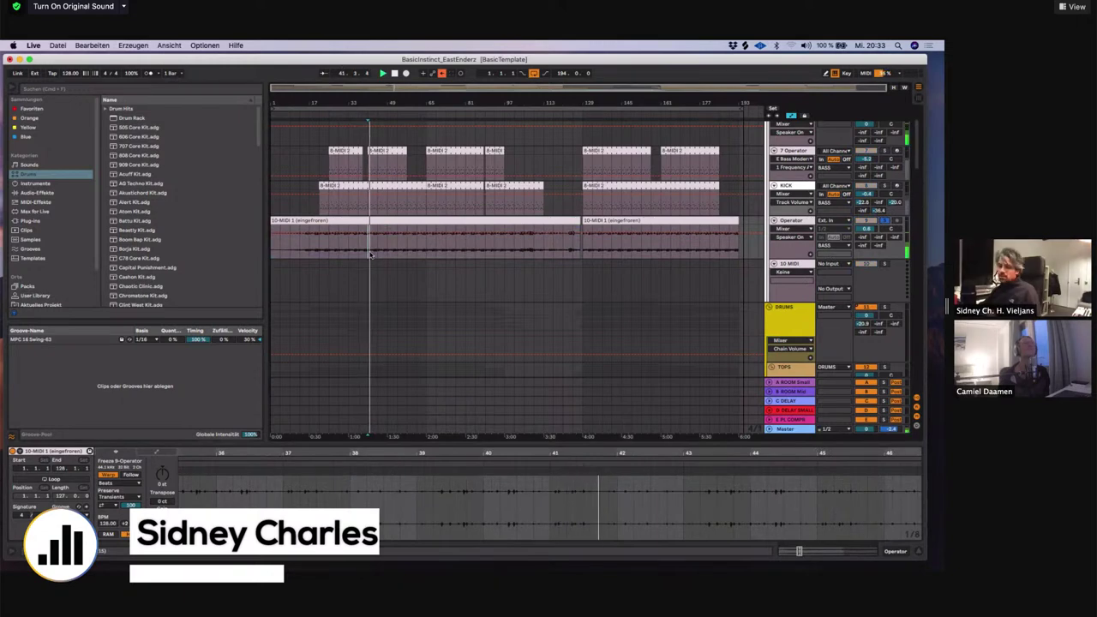
Find the Waves L1 limiter (s) by searching the plug-ins for "l1" and add it to the end of the Master device chain
{"action": "double_click", "coordinate": [793, 430]}
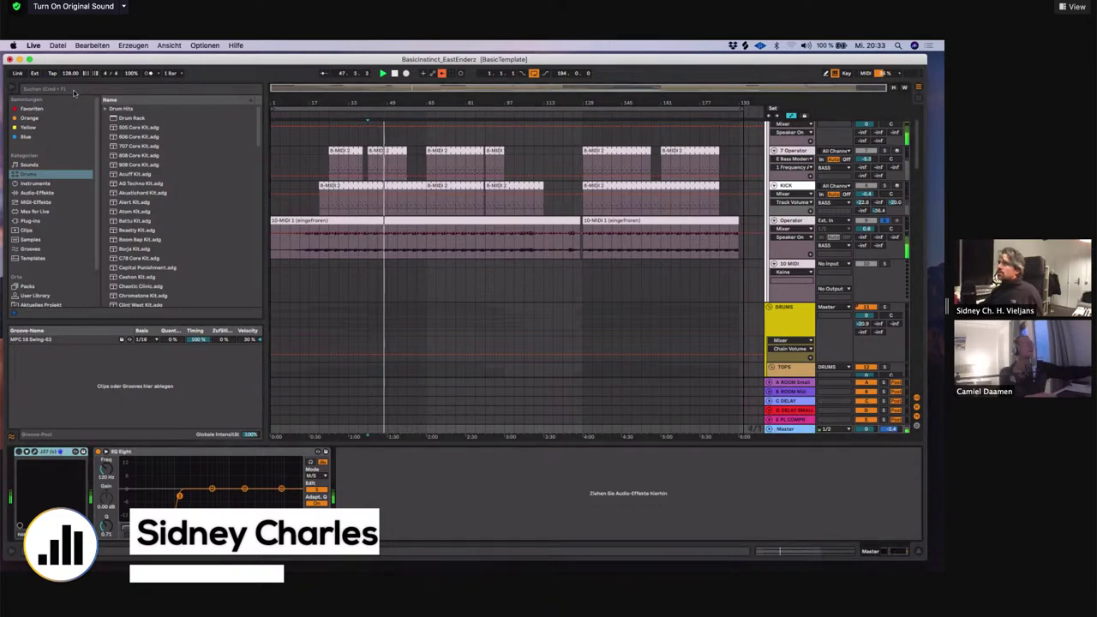
{"action": "left_click", "coordinate": [74, 91]}
{"action": "left_click", "coordinate": [36, 221]}
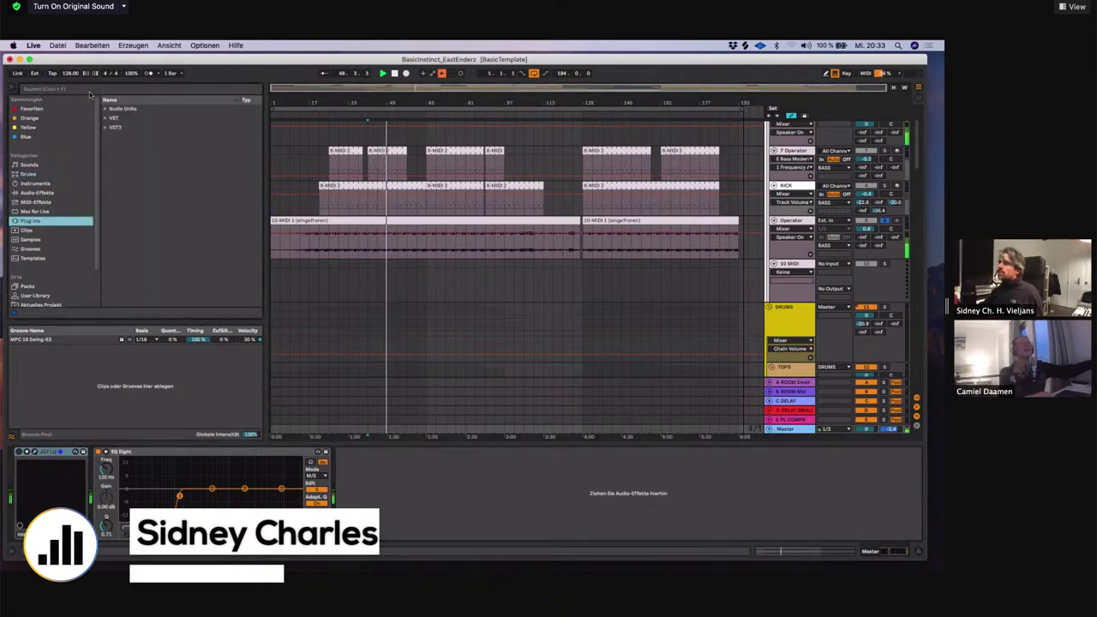
{"action": "left_click", "coordinate": [107, 110]}
{"action": "left_click", "coordinate": [115, 91]}
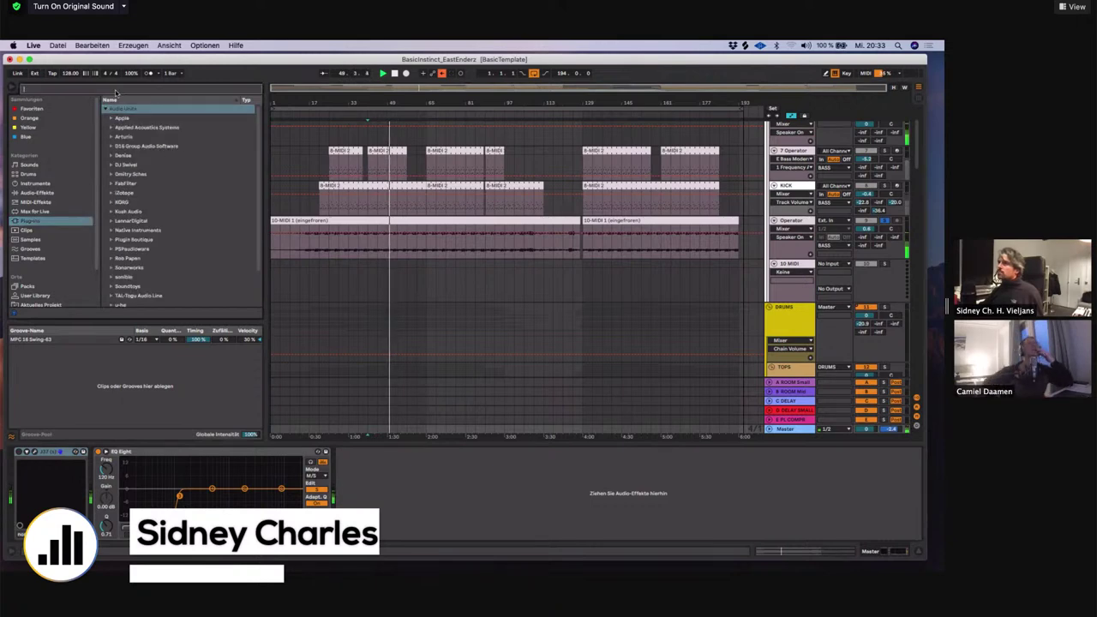
{"action": "type", "text": "l1"}
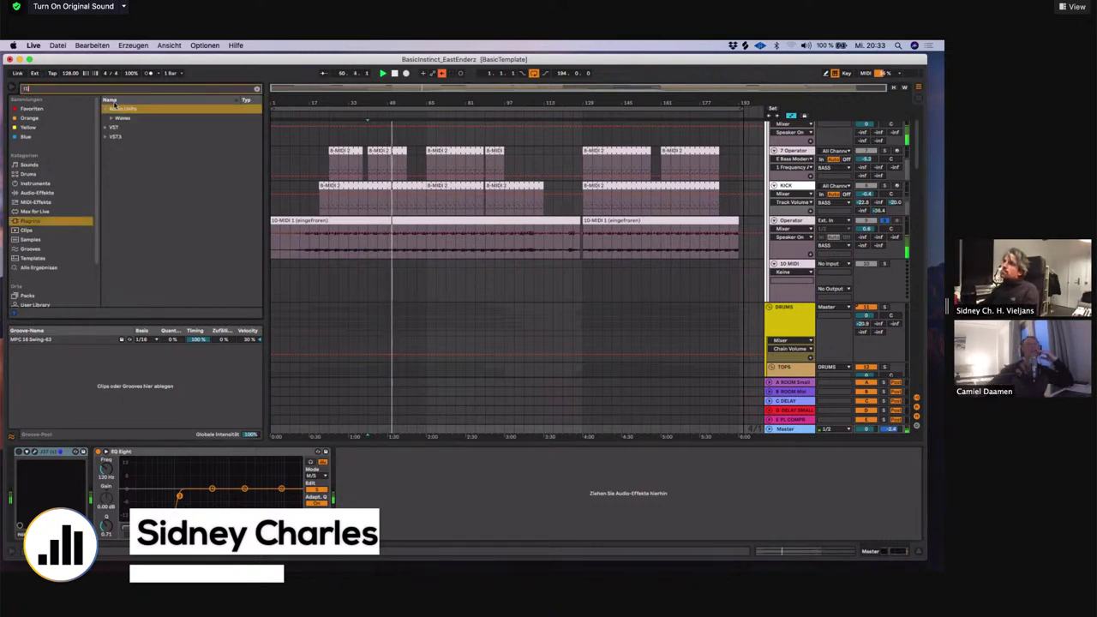
{"action": "left_click", "coordinate": [112, 118]}
{"action": "left_click_drag", "start_coordinate": [151, 137], "coordinate": [454, 427]}
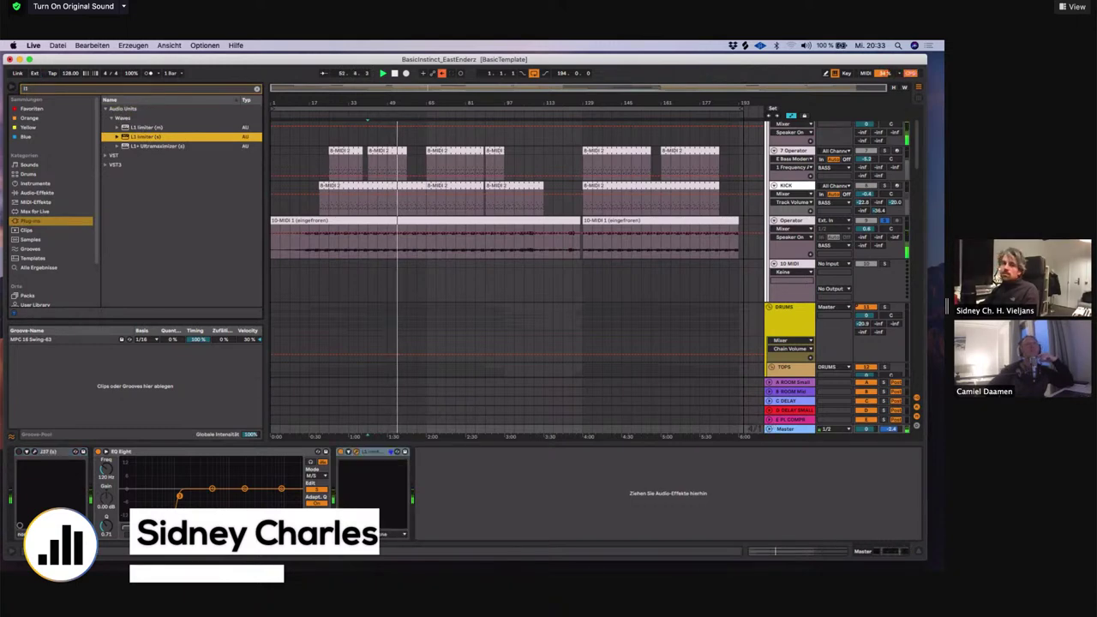
Set the L1 limiter's output ceiling to -0.1, lower its threshold, and close the plug-in window
{"action": "left_click_drag", "start_coordinate": [467, 259], "coordinate": [468, 259]}
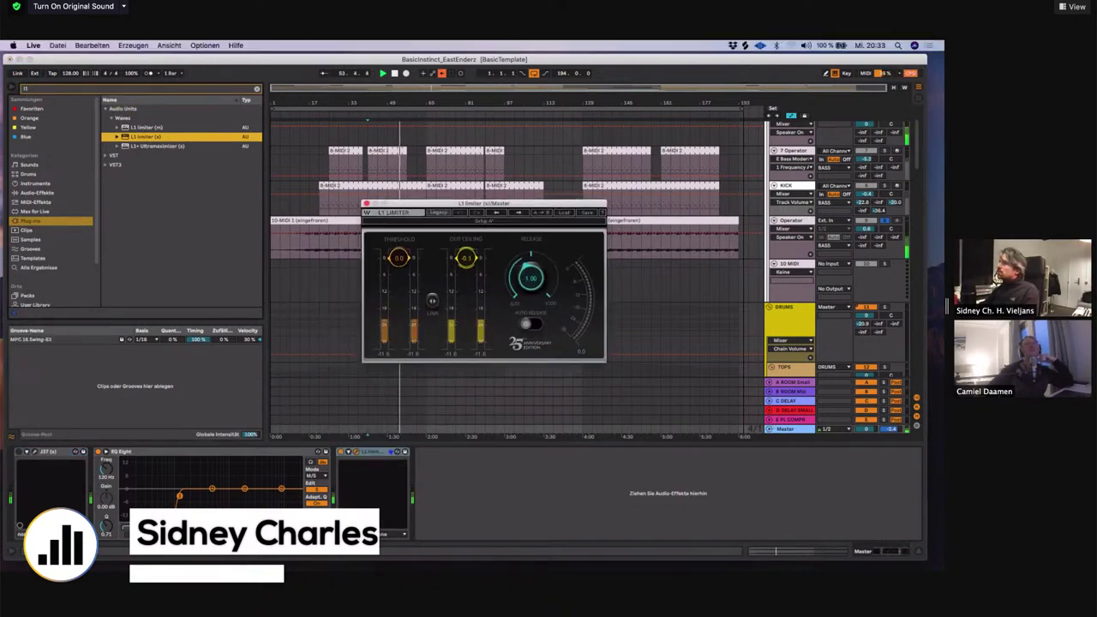
{"action": "left_click_drag", "start_coordinate": [399, 258], "coordinate": [400, 276]}
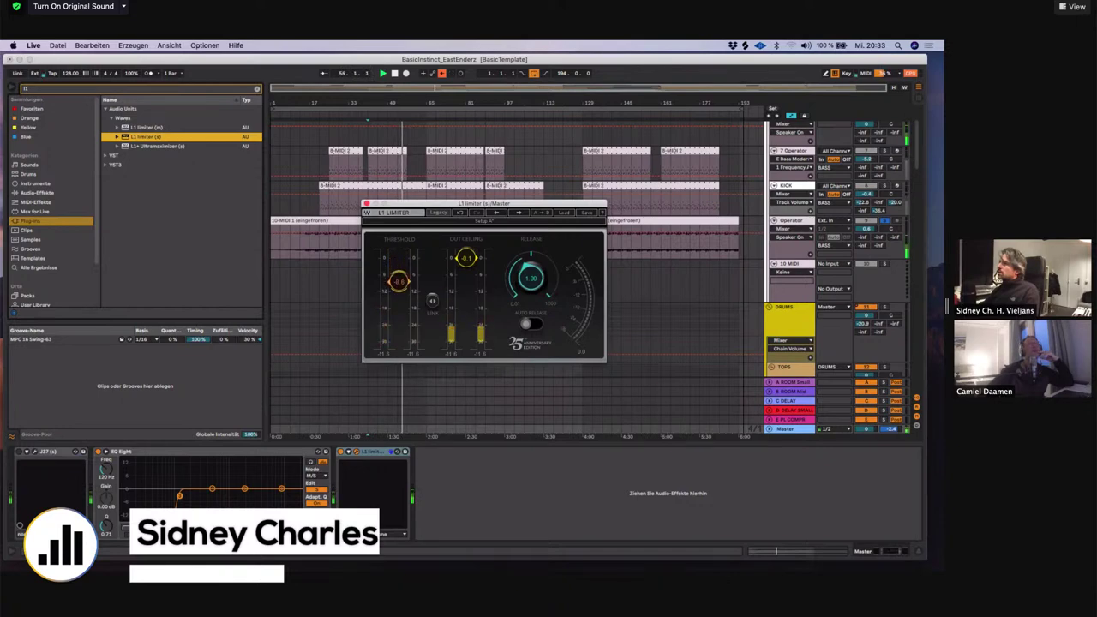
{"action": "left_click", "coordinate": [367, 204]}
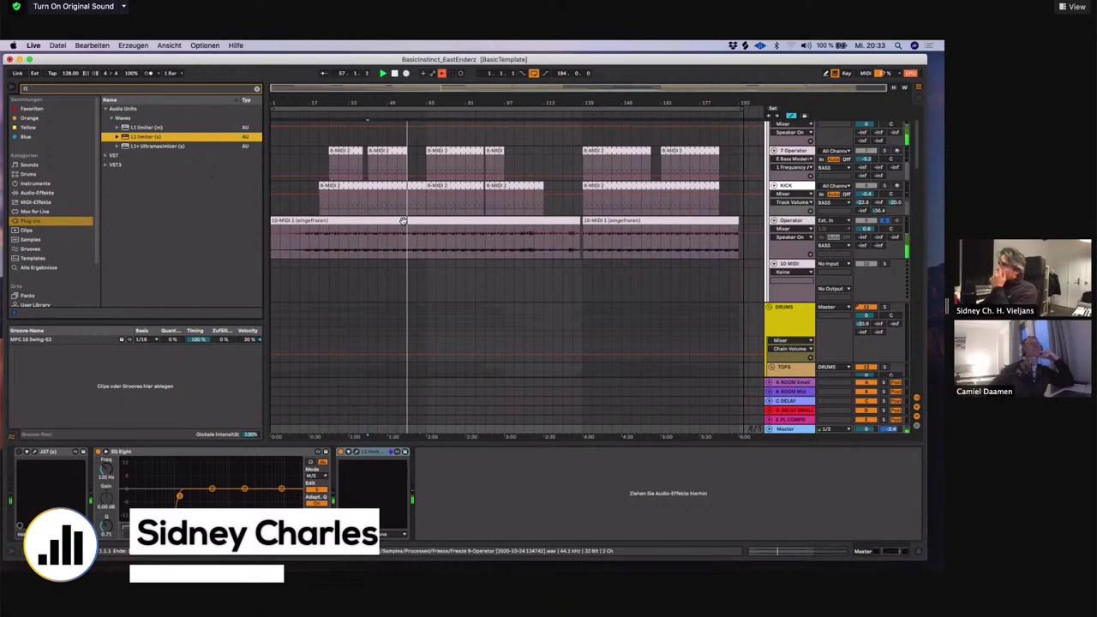
Stop playback and examine the KICK track's device chain, from the Probabilistic Sequencer to the E Bass Modern EQ
{"action": "left_click", "coordinate": [486, 222]}
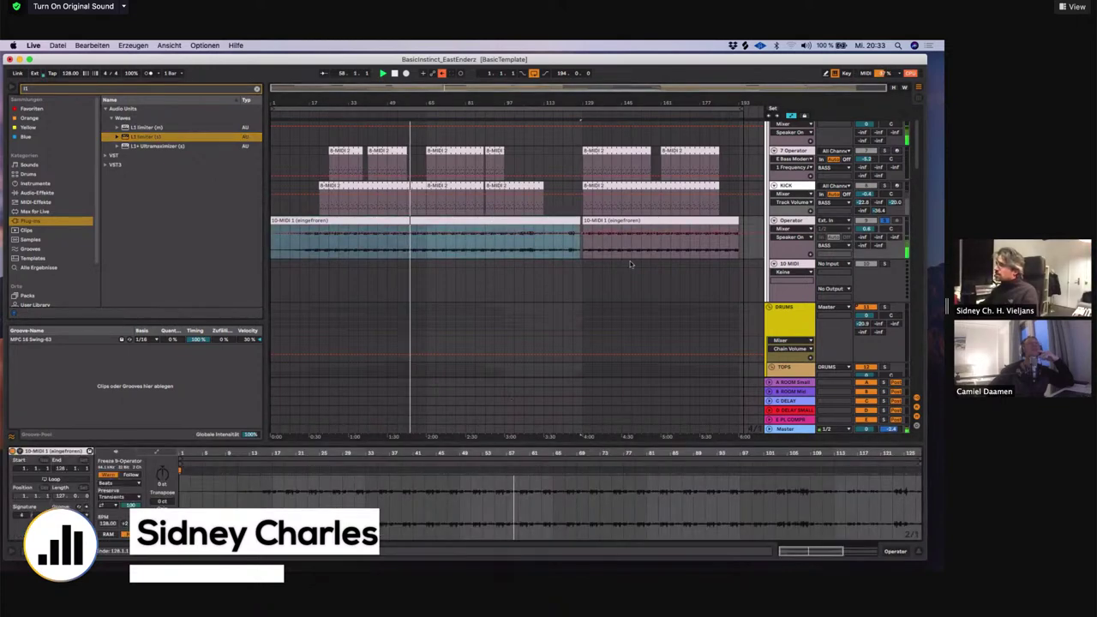
{"action": "left_click", "coordinate": [786, 186]}
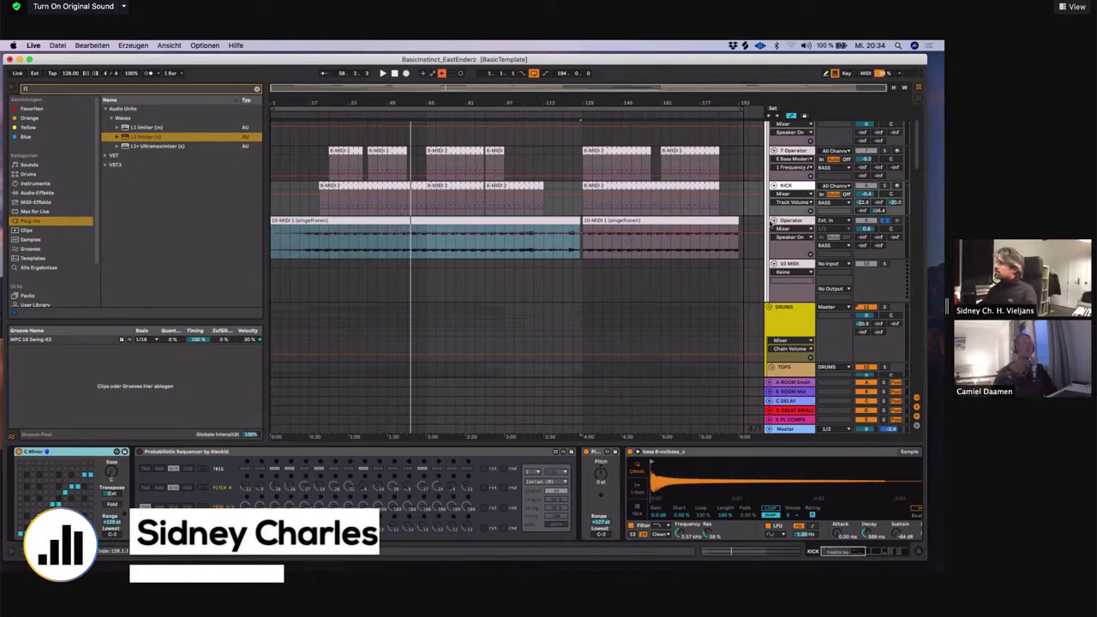
{"action": "scroll", "coordinate": [675, 269], "scroll_direction": "up", "scroll_amount": 3}
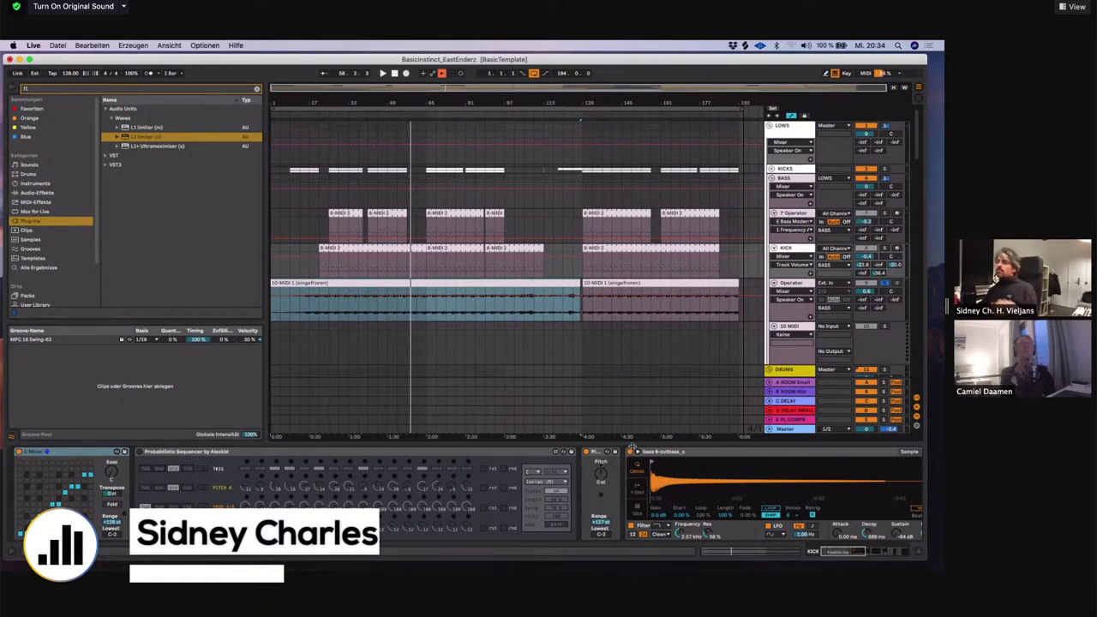
{"action": "scroll", "coordinate": [630, 454], "scroll_direction": "right", "scroll_amount": 10}
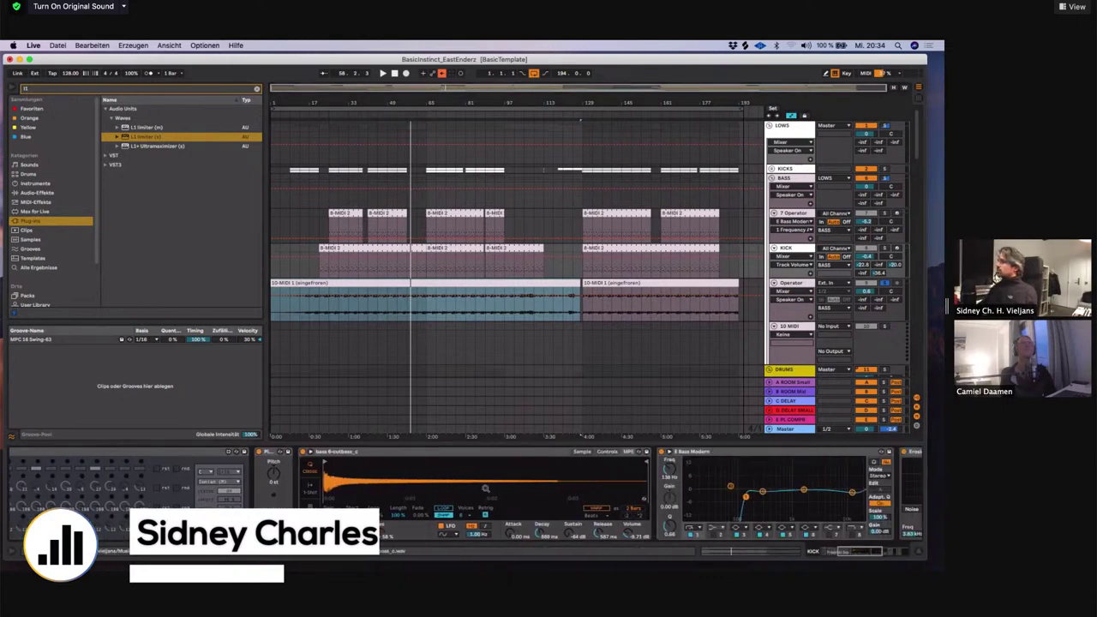
{"action": "scroll", "coordinate": [448, 253], "scroll_direction": "down", "scroll_amount": 1}
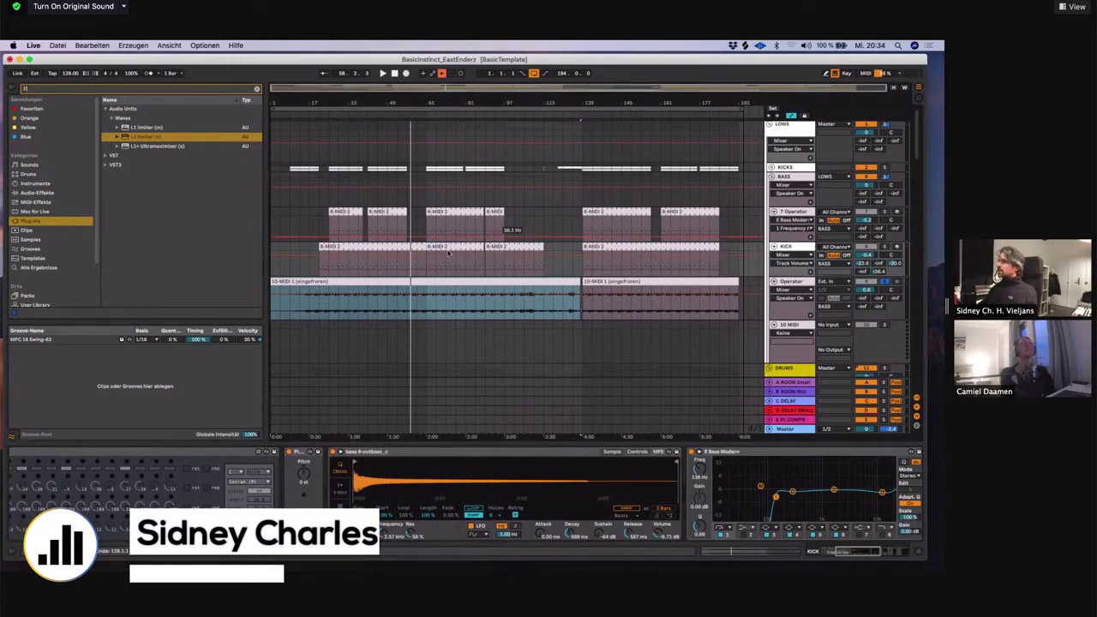
{"action": "left_click", "coordinate": [804, 257]}
{"action": "left_click", "coordinate": [803, 254]}
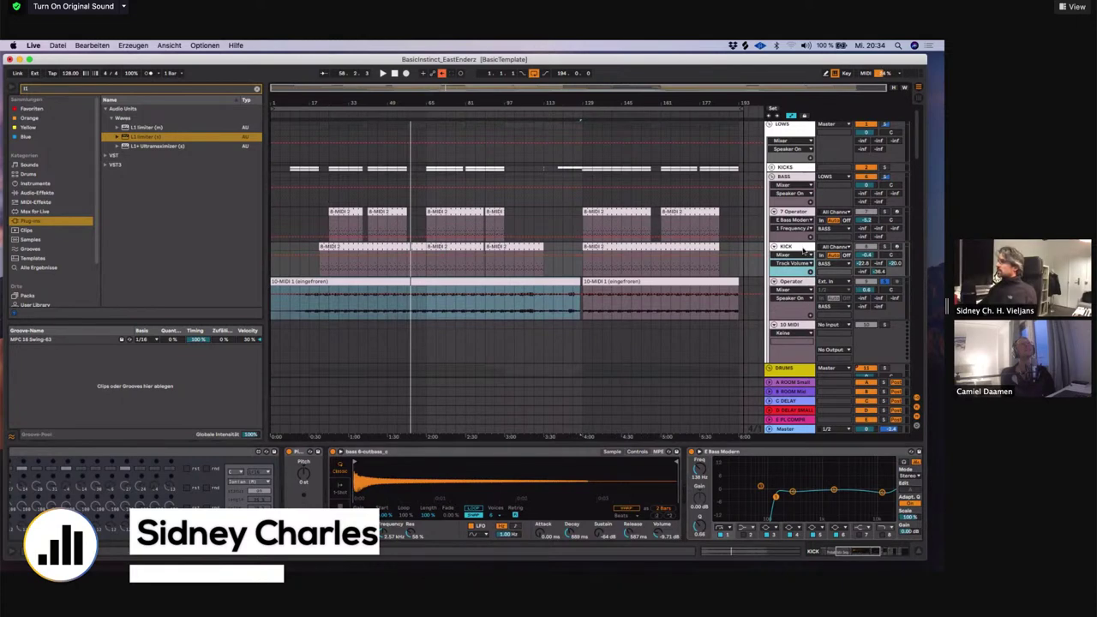
Solo the 7 Operator track in the BASS group and play it from bar 41
{"action": "left_click", "coordinate": [368, 227]}
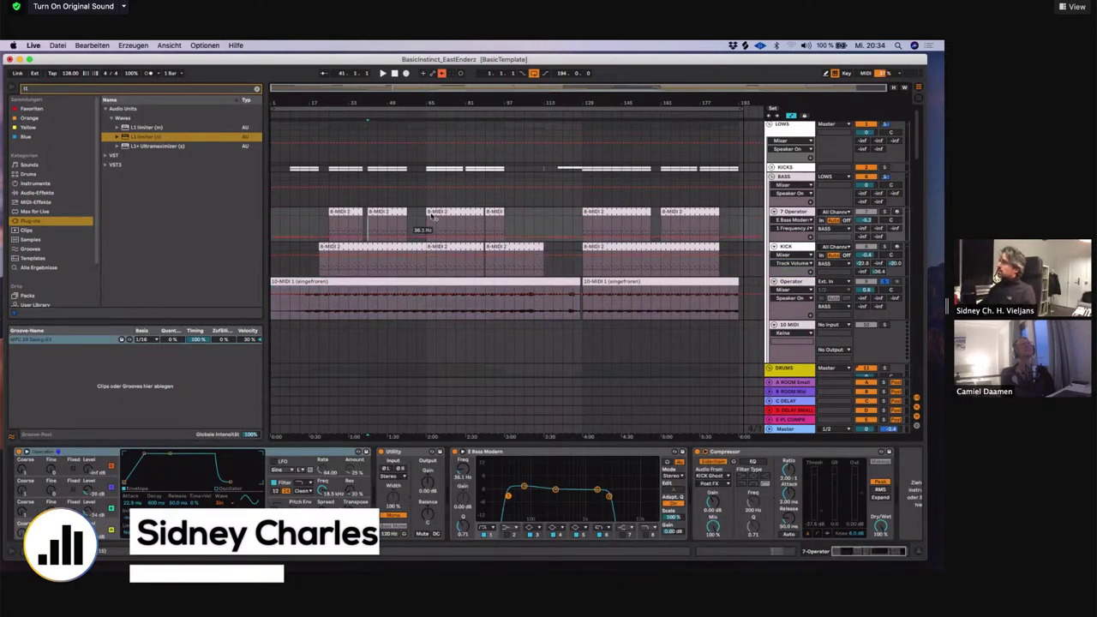
{"action": "left_click_drag", "start_coordinate": [381, 104], "coordinate": [397, 134]}
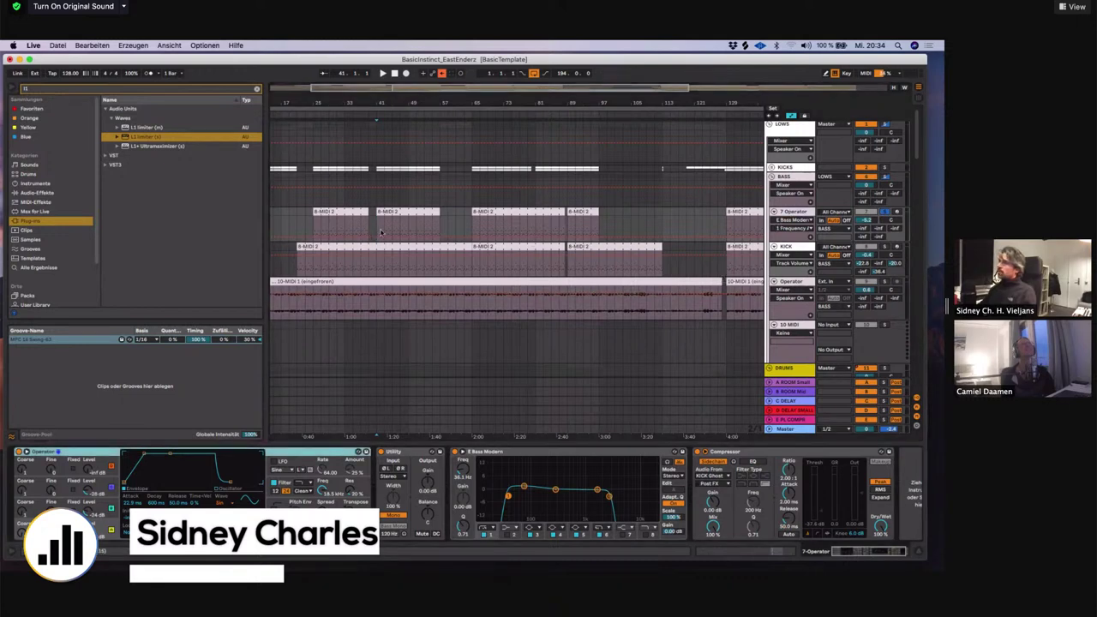
{"action": "key", "text": "space"}
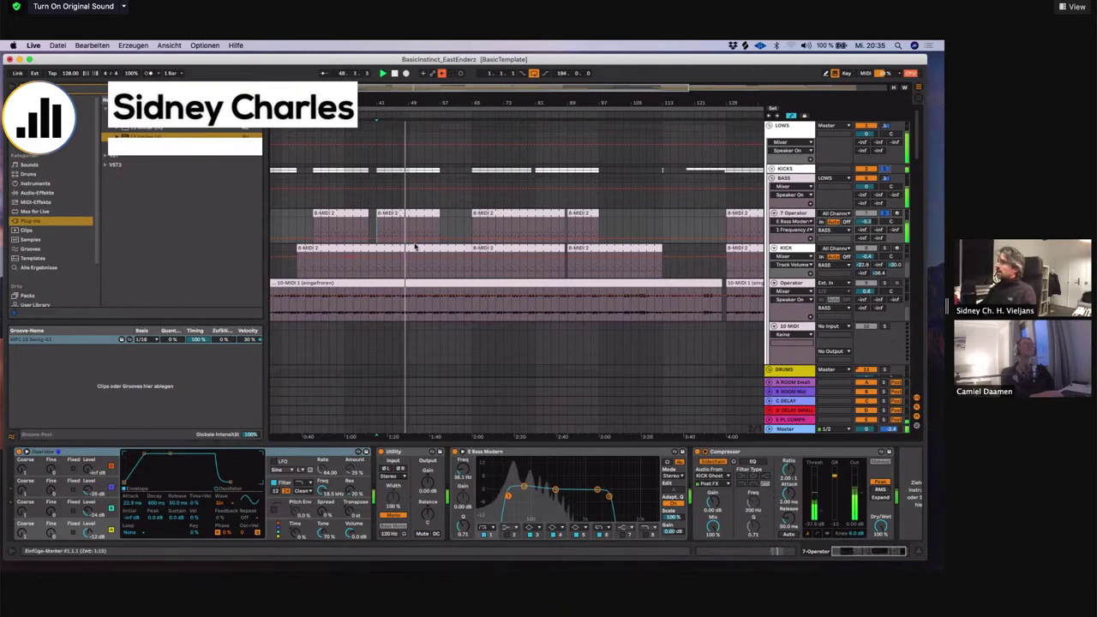
Loop an eight-bar section starting at bar 47 across the 7 Operator and KICK tracks
{"action": "left_click_drag", "start_coordinate": [412, 249], "coordinate": [406, 210]}
{"action": "key", "text": "super+l"}
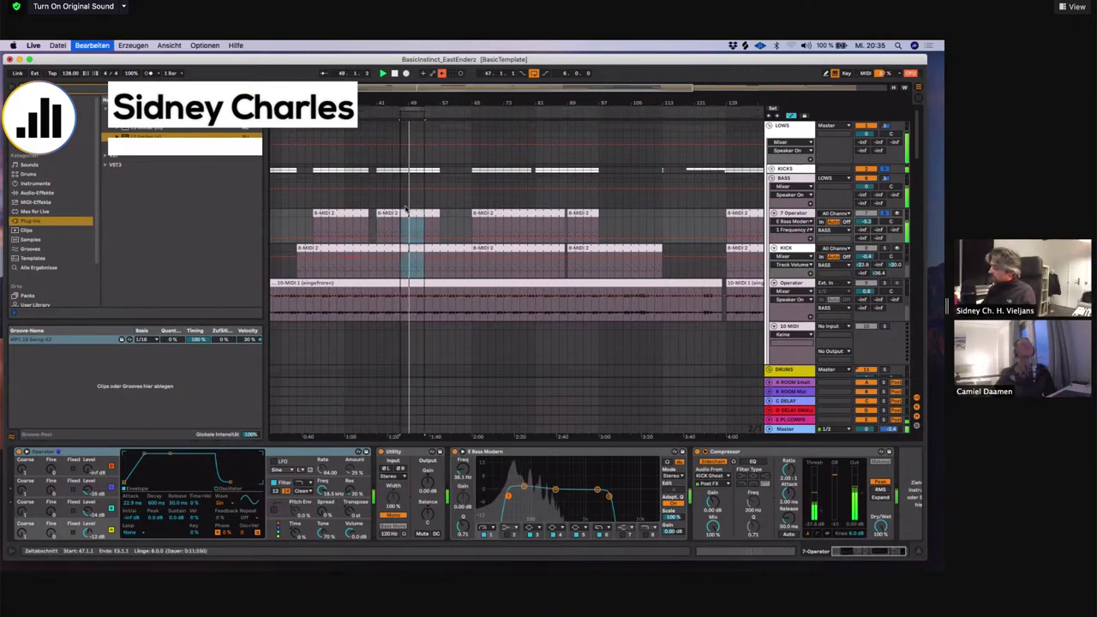
Solo the KICK track and examine its devices through the Compressor and Spectrum, plus the Delay on the C DELAY return
{"action": "left_click", "coordinate": [796, 249]}
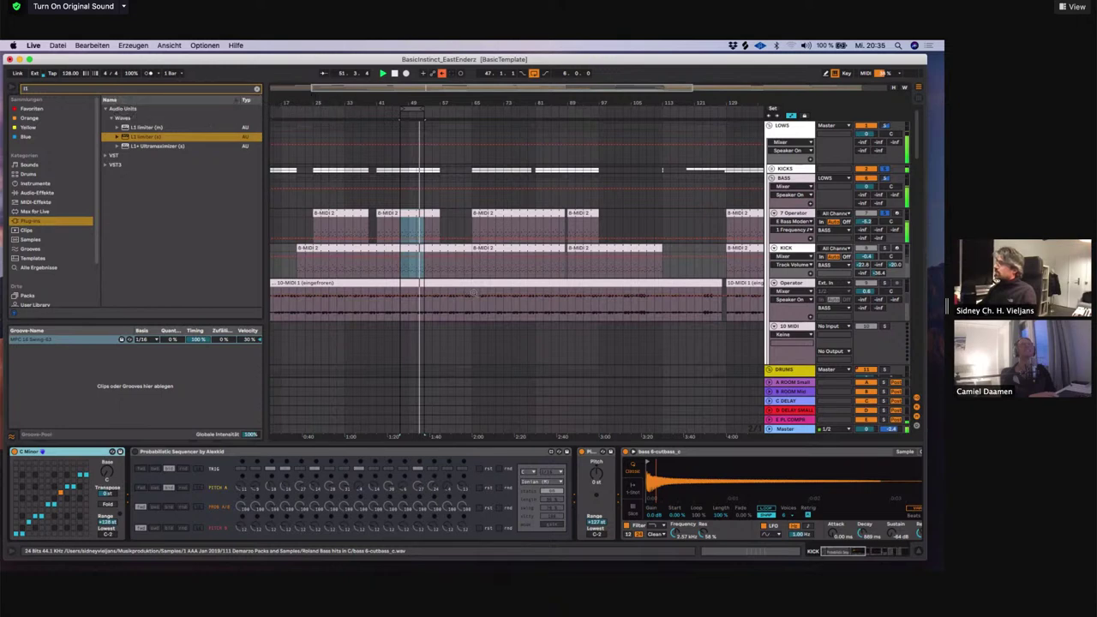
{"action": "left_click", "coordinate": [886, 248]}
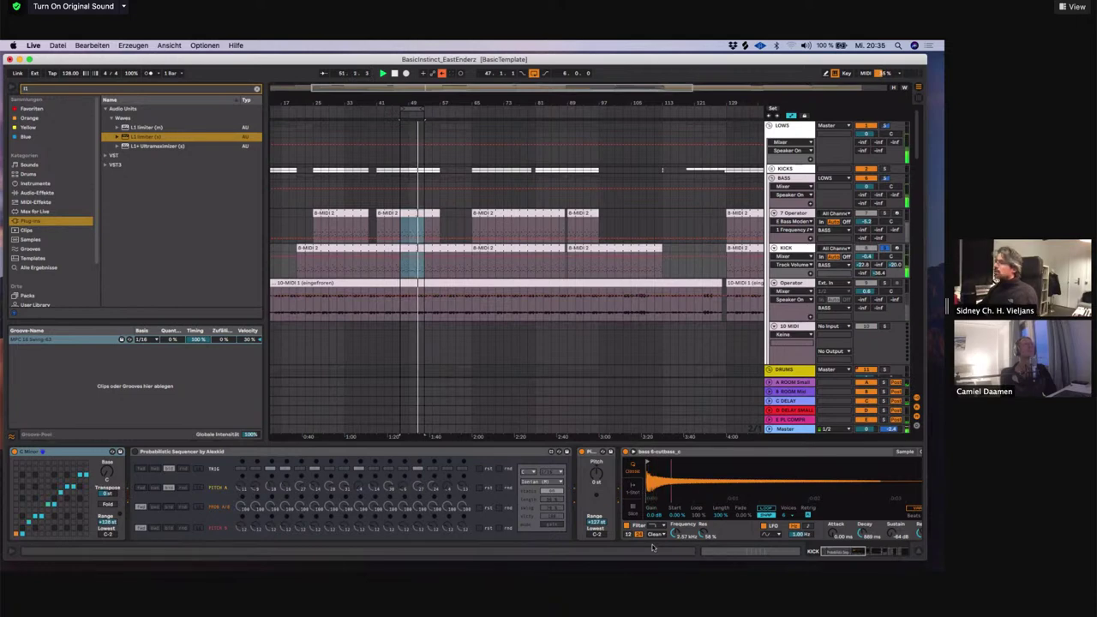
{"action": "left_click", "coordinate": [652, 474]}
{"action": "scroll", "coordinate": [652, 474], "scroll_direction": "right", "scroll_amount": 10}
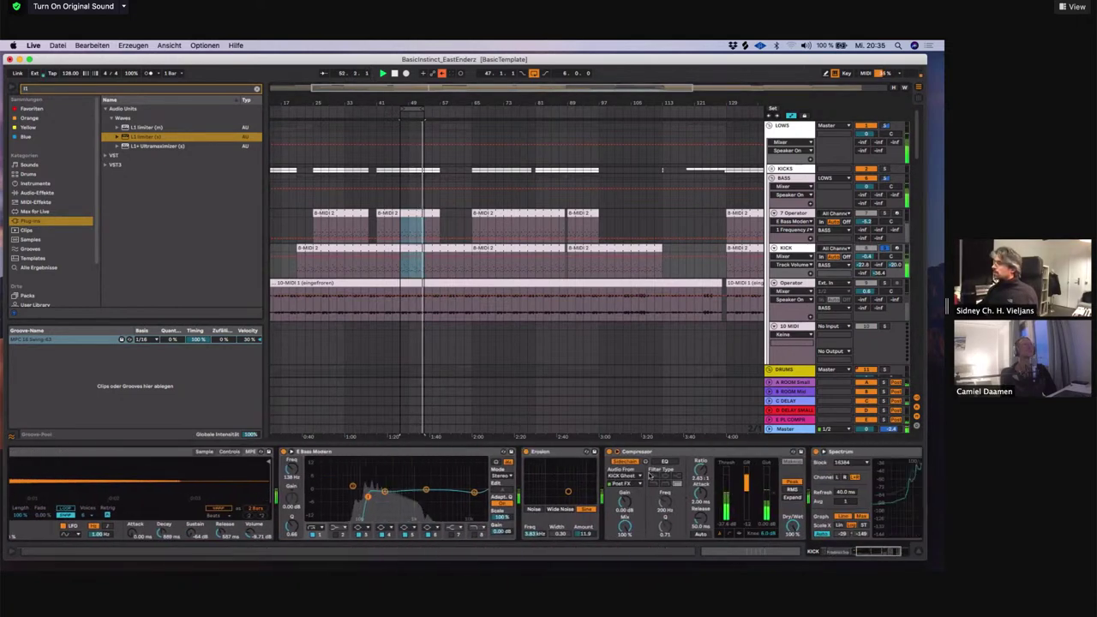
{"action": "scroll", "coordinate": [663, 479], "scroll_direction": "right", "scroll_amount": 2}
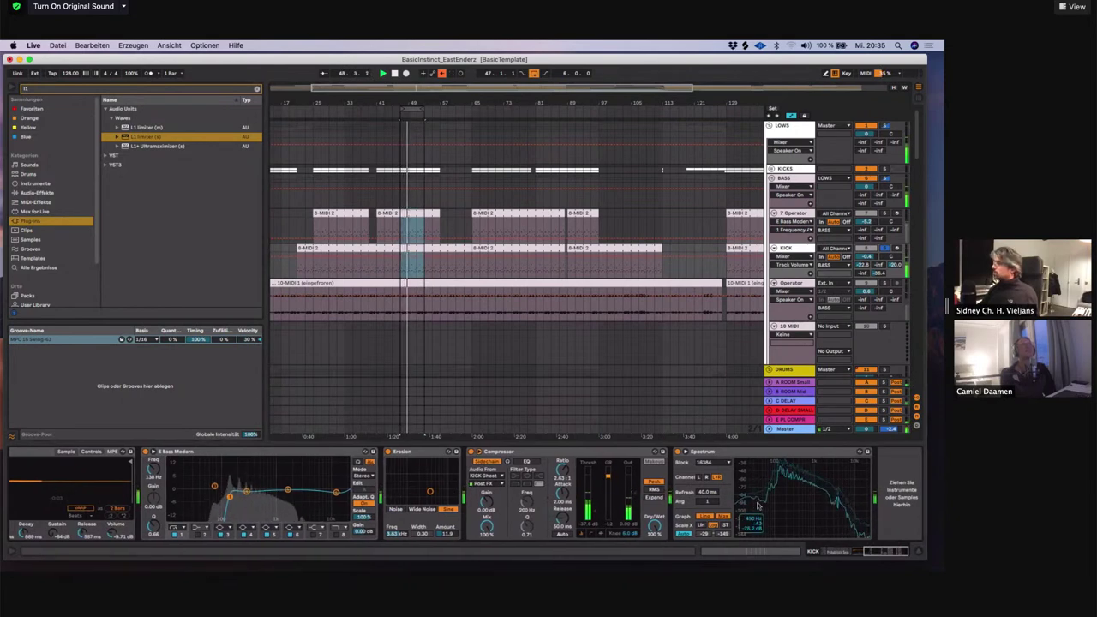
{"action": "scroll", "coordinate": [321, 499], "scroll_direction": "right", "scroll_amount": 1}
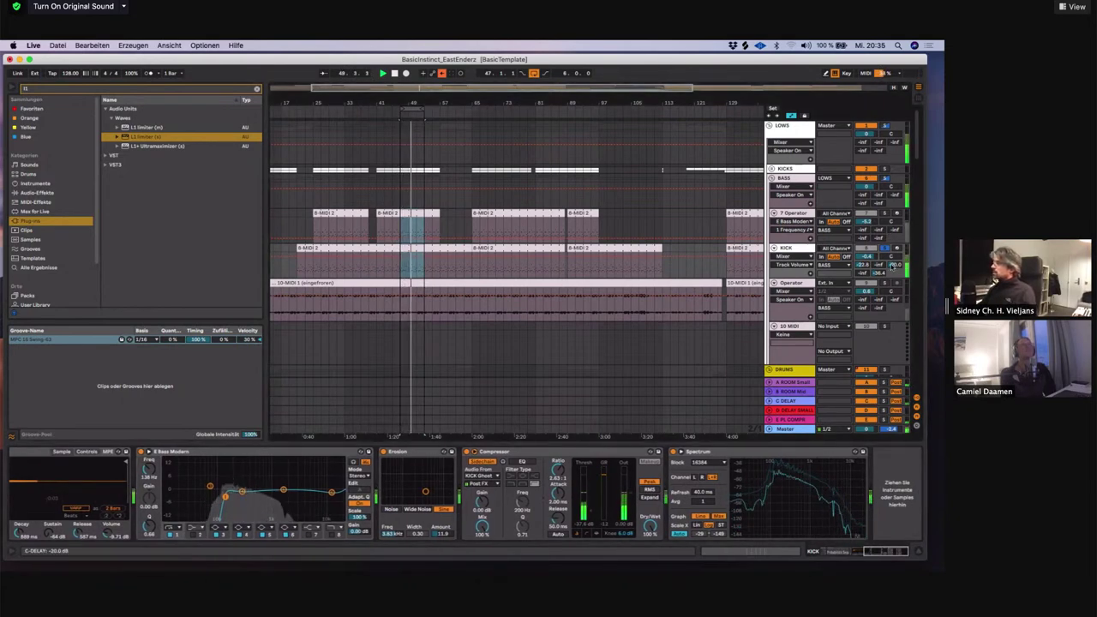
{"action": "left_click", "coordinate": [781, 401]}
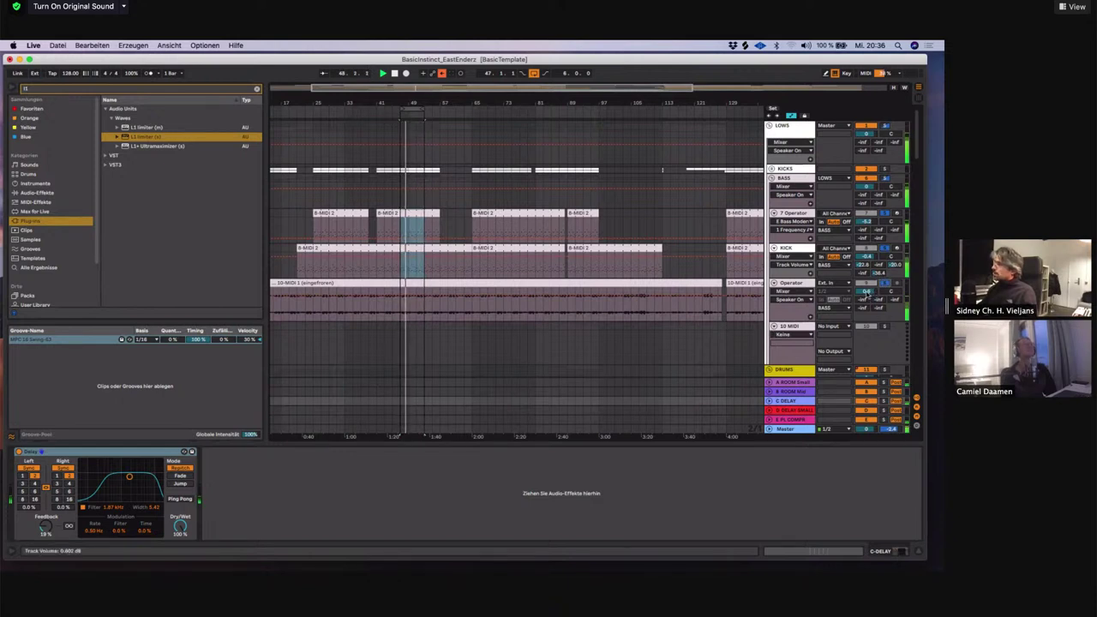
Open the Operator track's first frozen 10-MIDI 1 clip and inspect its waveform closely around bar 51
{"action": "left_click", "coordinate": [416, 284]}
{"action": "double_click", "coordinate": [417, 283]}
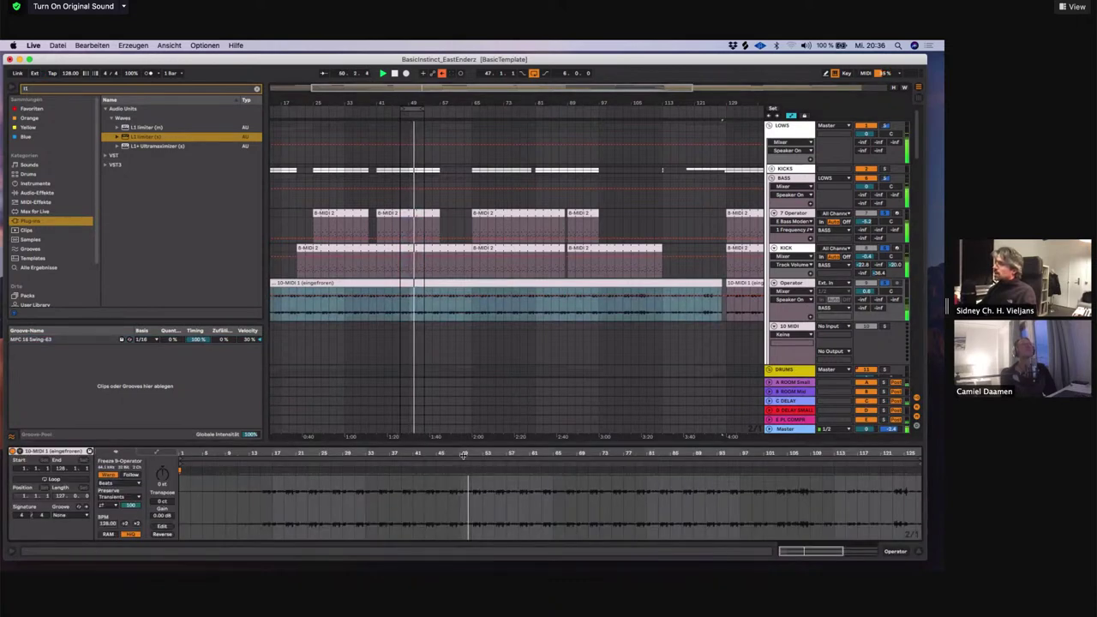
{"action": "left_click_drag", "start_coordinate": [469, 454], "coordinate": [469, 518]}
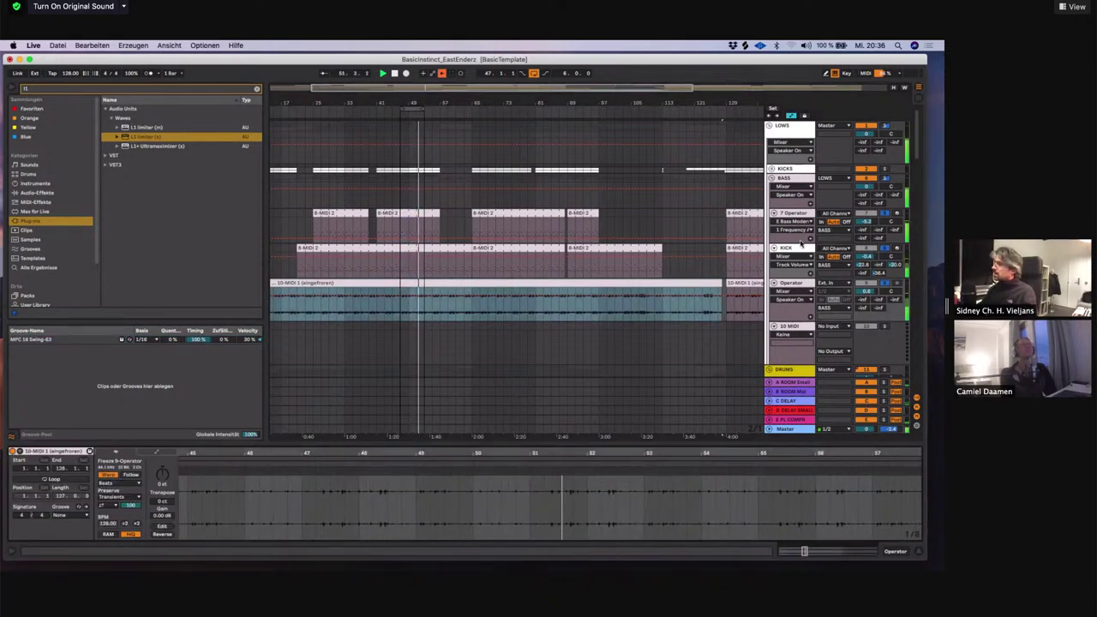
Stop playback and select the Probabilistic Sequencer by Alexkid device on the KICK track
{"action": "left_click", "coordinate": [800, 248]}
{"action": "double_click", "coordinate": [800, 249]}
{"action": "key", "text": "space"}
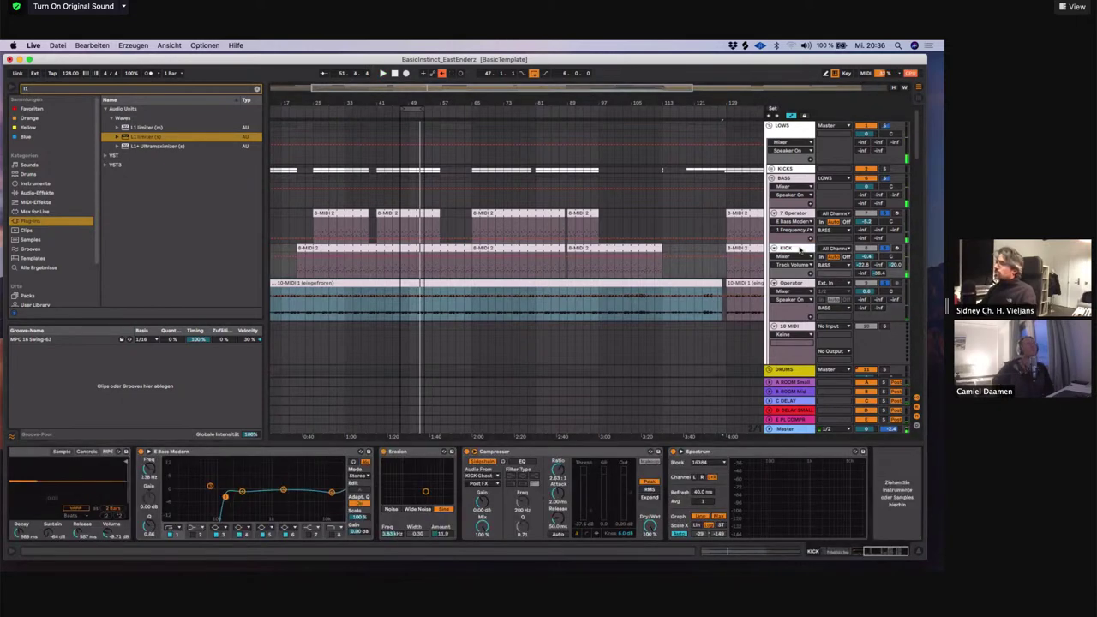
{"action": "scroll", "coordinate": [300, 474], "scroll_direction": "left", "scroll_amount": 10}
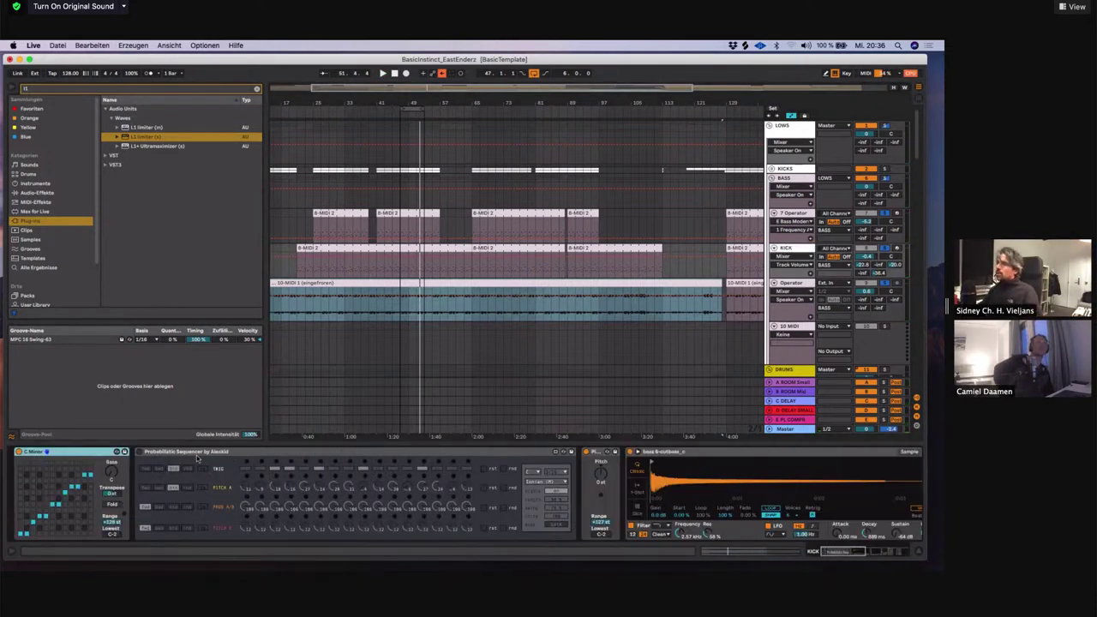
{"action": "left_click", "coordinate": [197, 453]}
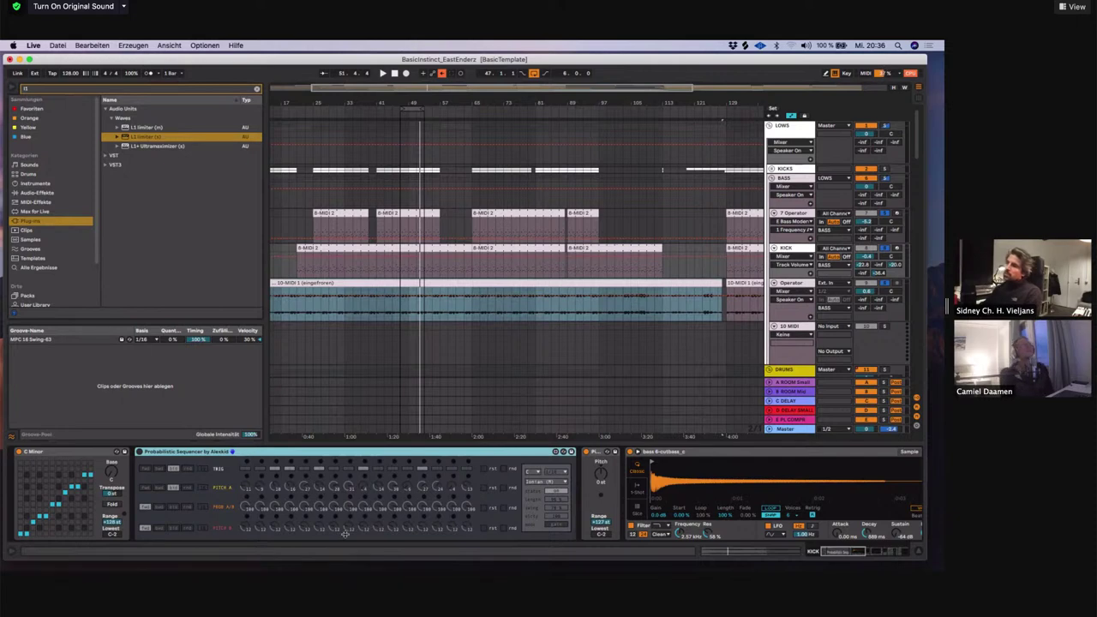
Clear the browser search and show the Alexkid sequencers inside Sequencer Bundle 2 in the VSTs folder
{"action": "left_click", "coordinate": [256, 89]}
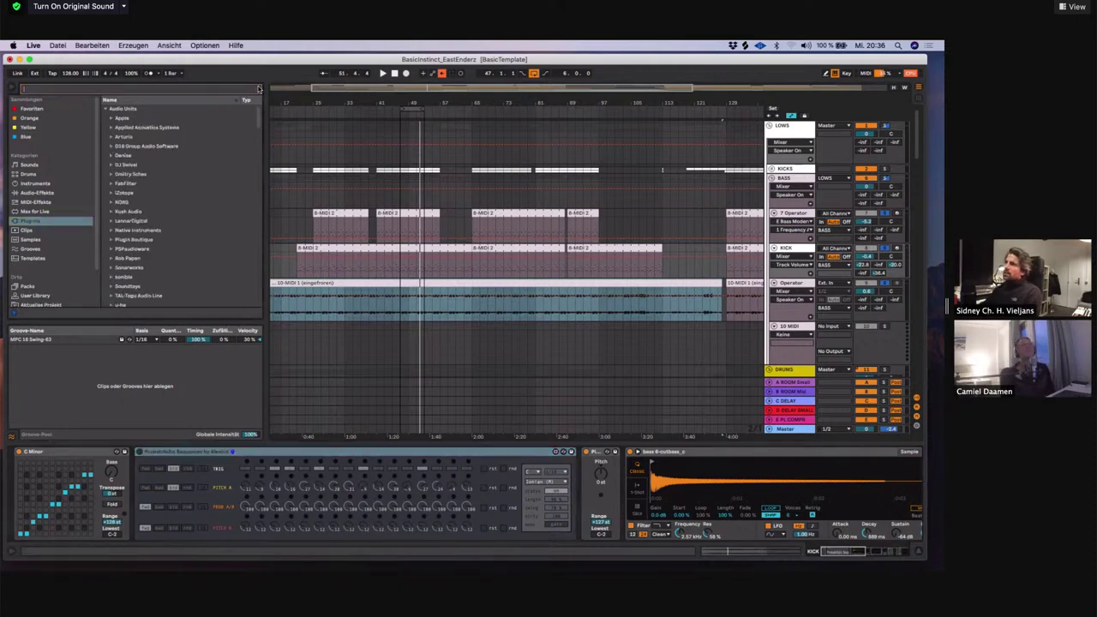
{"action": "left_click", "coordinate": [107, 108]}
{"action": "scroll", "coordinate": [57, 245], "scroll_direction": "down", "scroll_amount": 3}
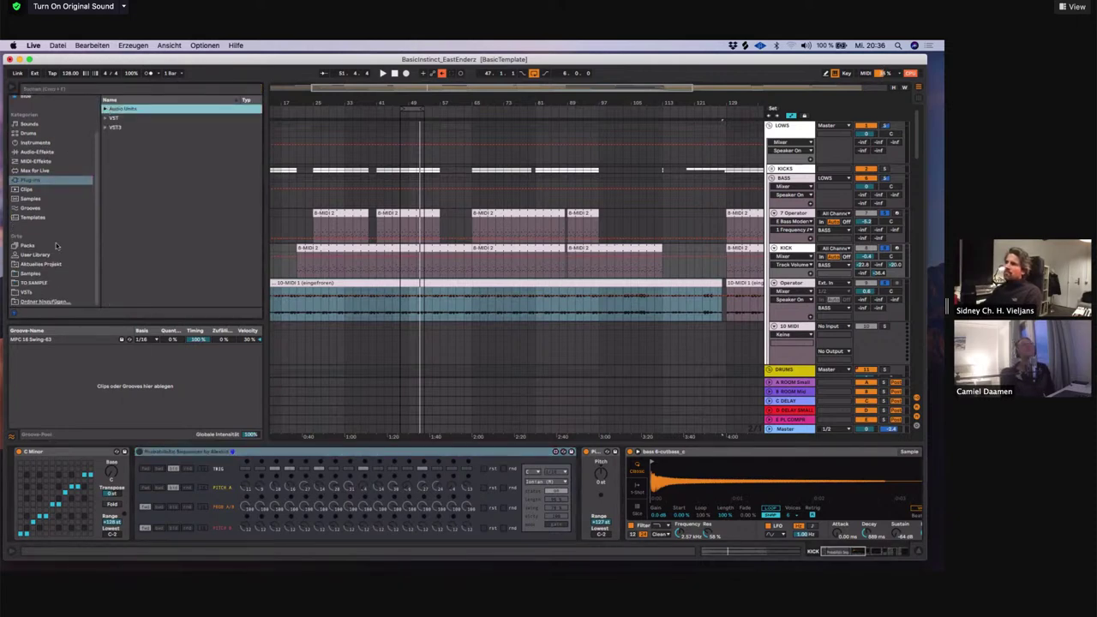
{"action": "left_click", "coordinate": [35, 293]}
{"action": "left_click", "coordinate": [106, 109]}
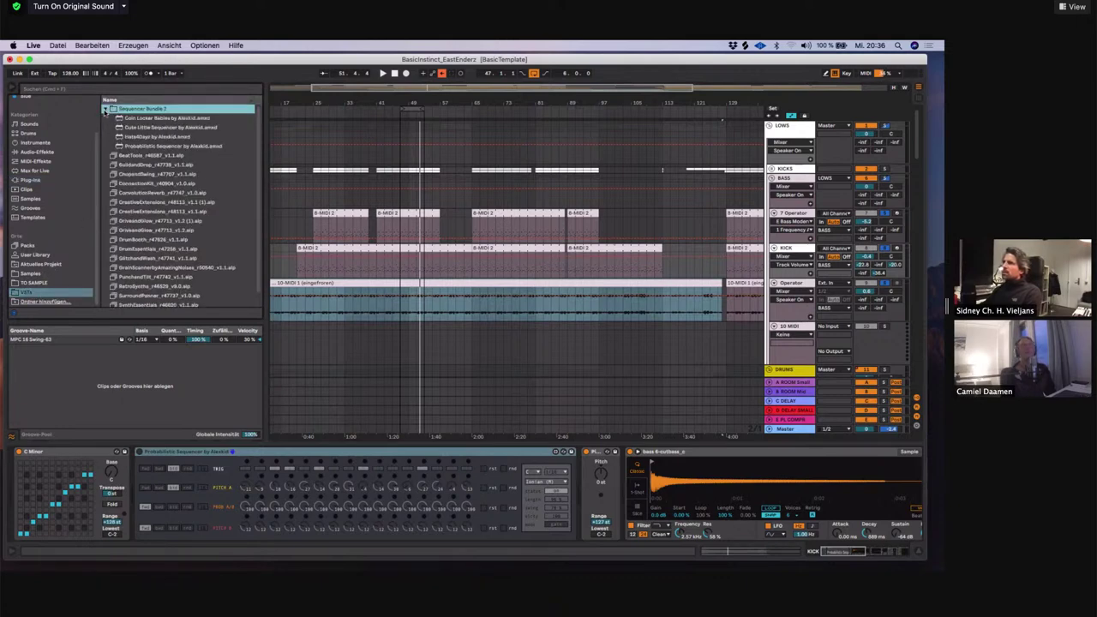
{"action": "left_click", "coordinate": [105, 110]}
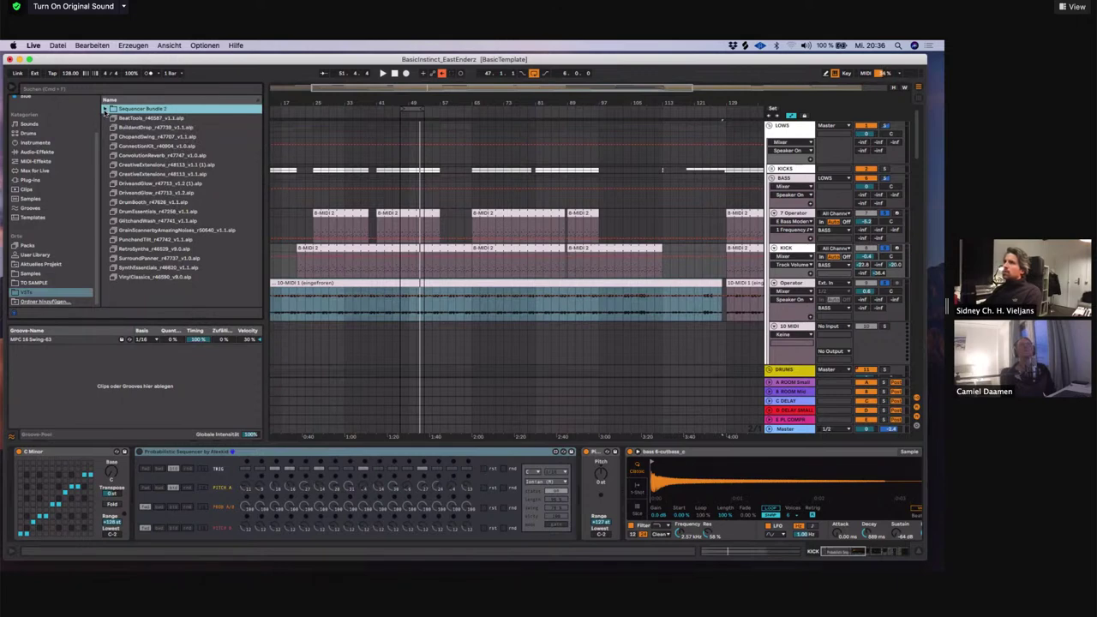
{"action": "left_click", "coordinate": [104, 110]}
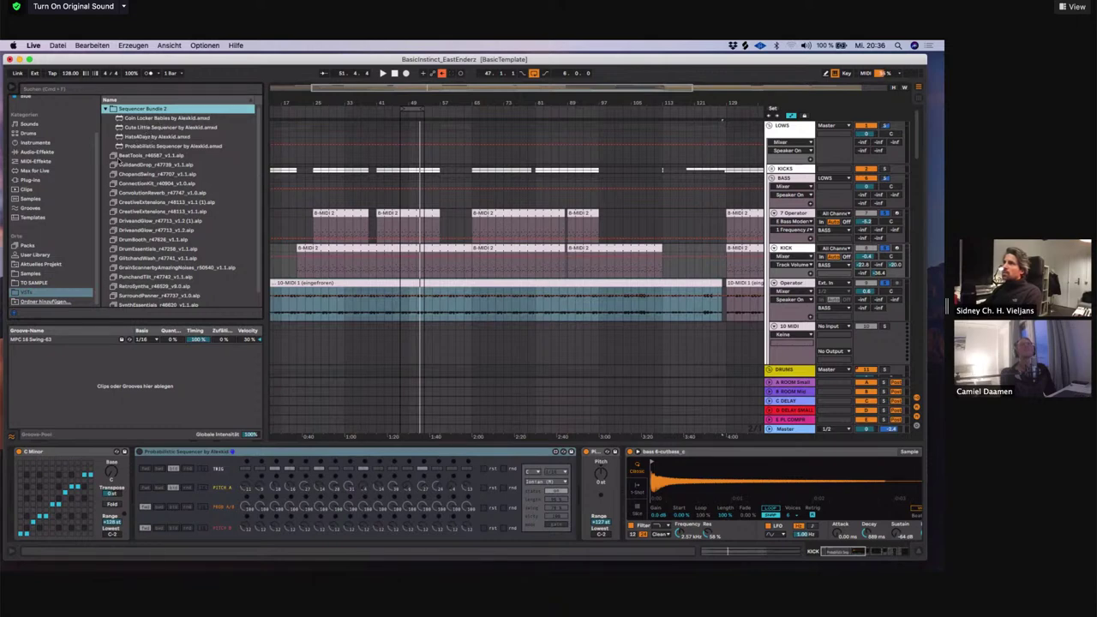
Solo only the KICK track in the BASS group
{"action": "left_click", "coordinate": [886, 251]}
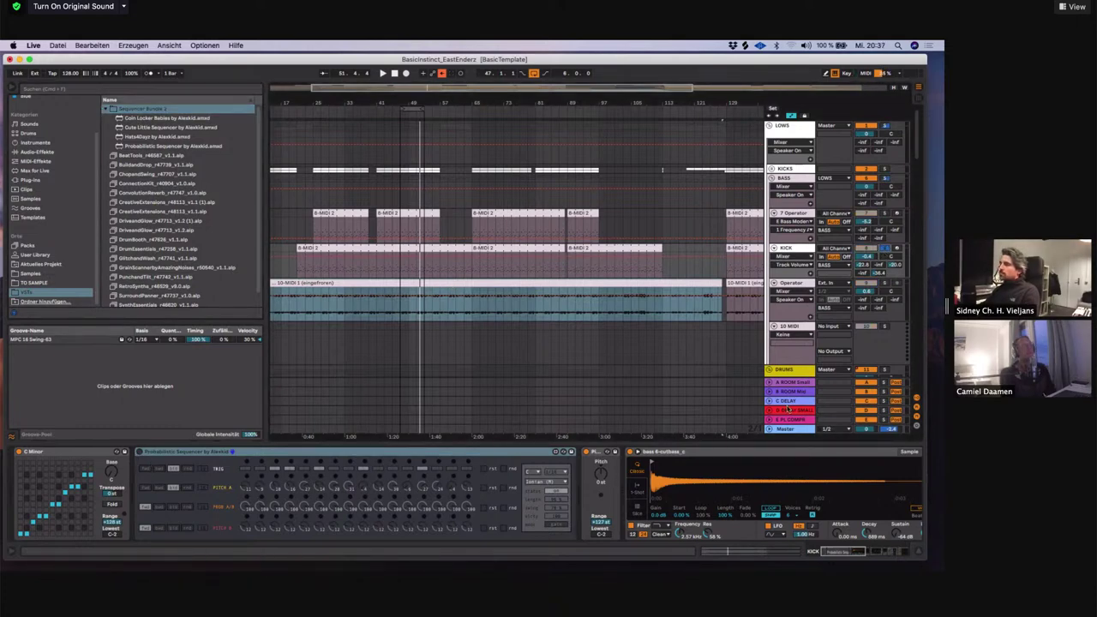
Switch on the Probabilistic Sequencer by Alexkid on the KICK track, listen to its pattern and stop playback
{"action": "left_click", "coordinate": [140, 452]}
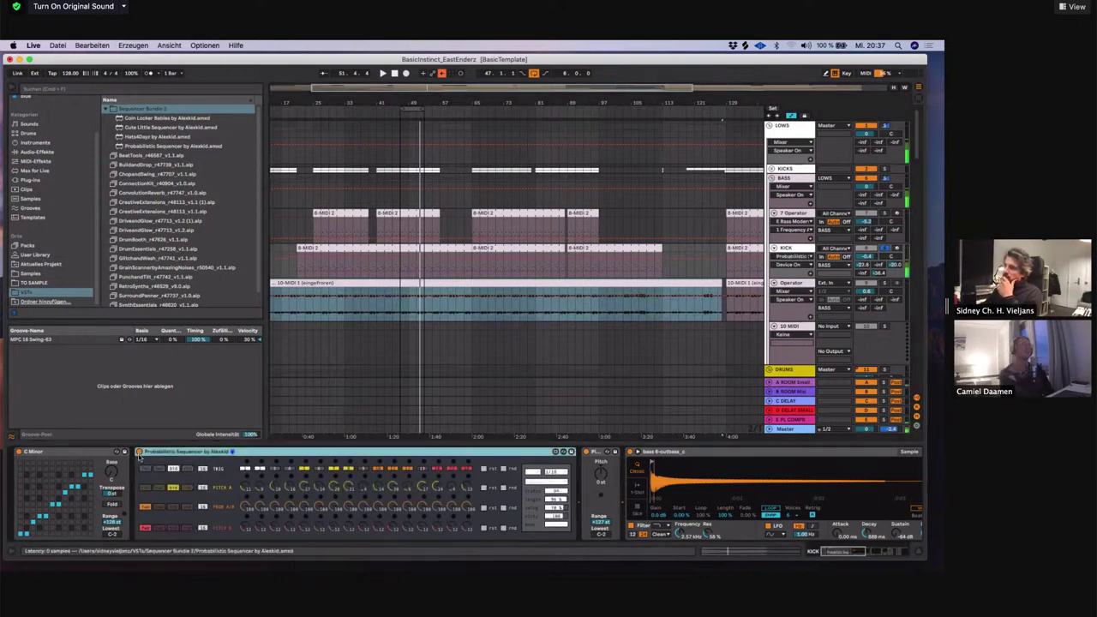
{"action": "key", "text": "space"}
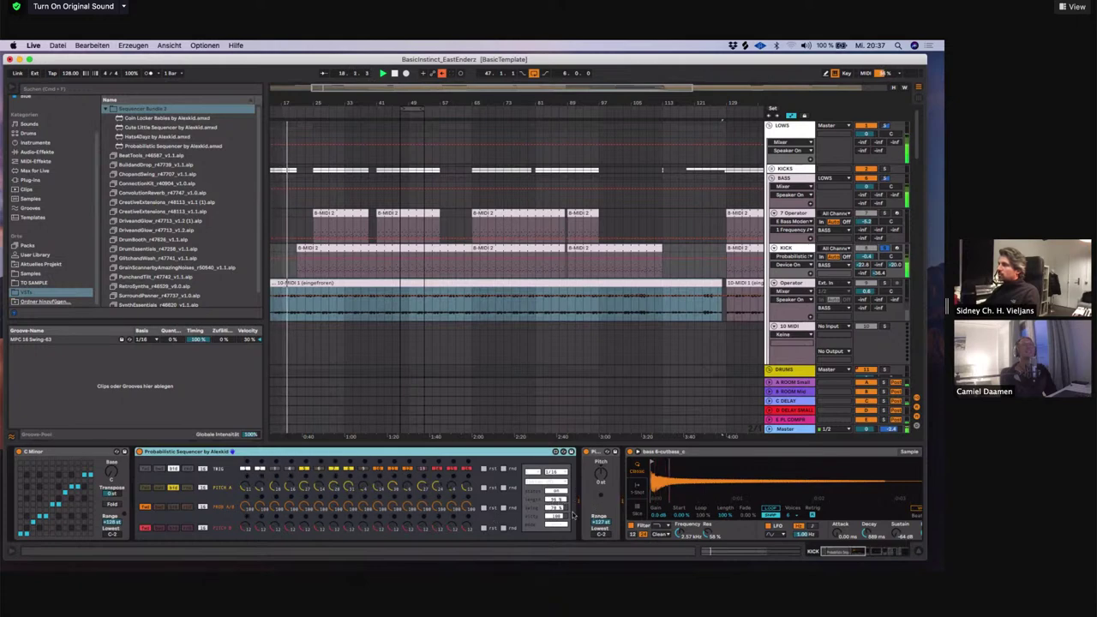
{"action": "key", "text": "space"}
Check the Operator track's device chain and show the waveform of its first frozen 10-MIDI 1 clip
{"action": "left_click", "coordinate": [359, 283]}
{"action": "double_click", "coordinate": [550, 284]}
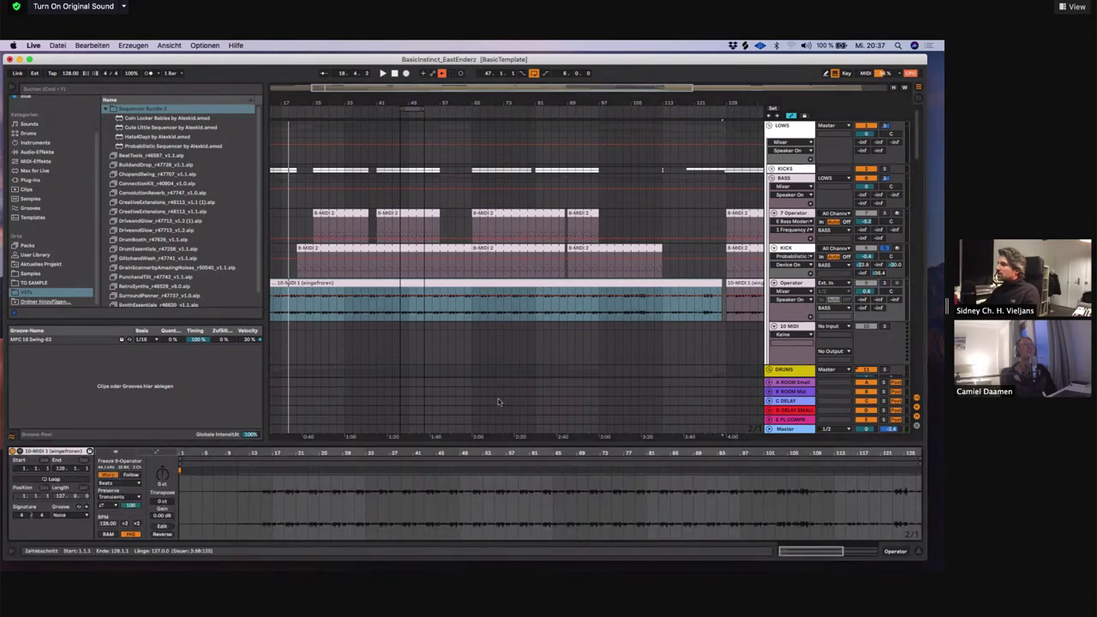
{"action": "double_click", "coordinate": [805, 284]}
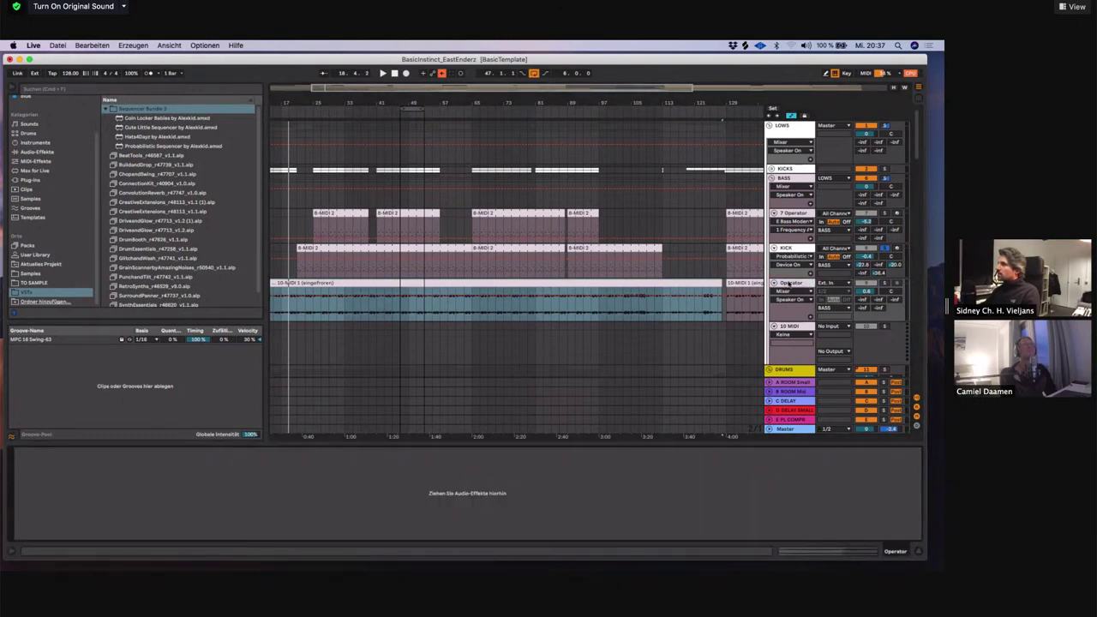
{"action": "double_click", "coordinate": [551, 282]}
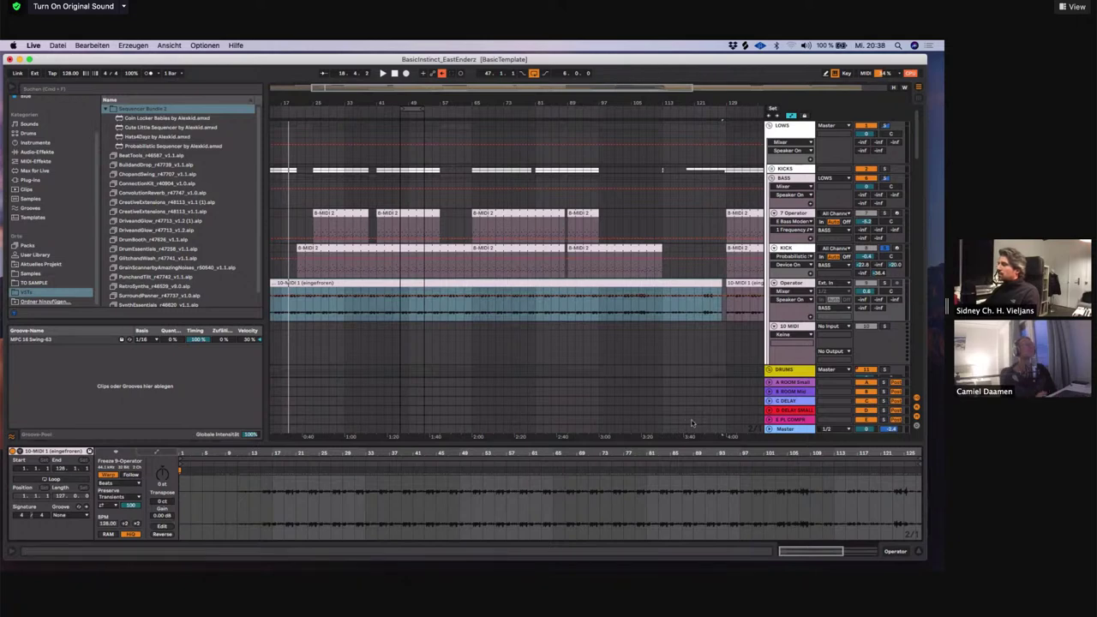
Solo the Operator track and listen to its frozen 10-MIDI 1 clip from about bar 35
{"action": "left_click", "coordinate": [367, 510]}
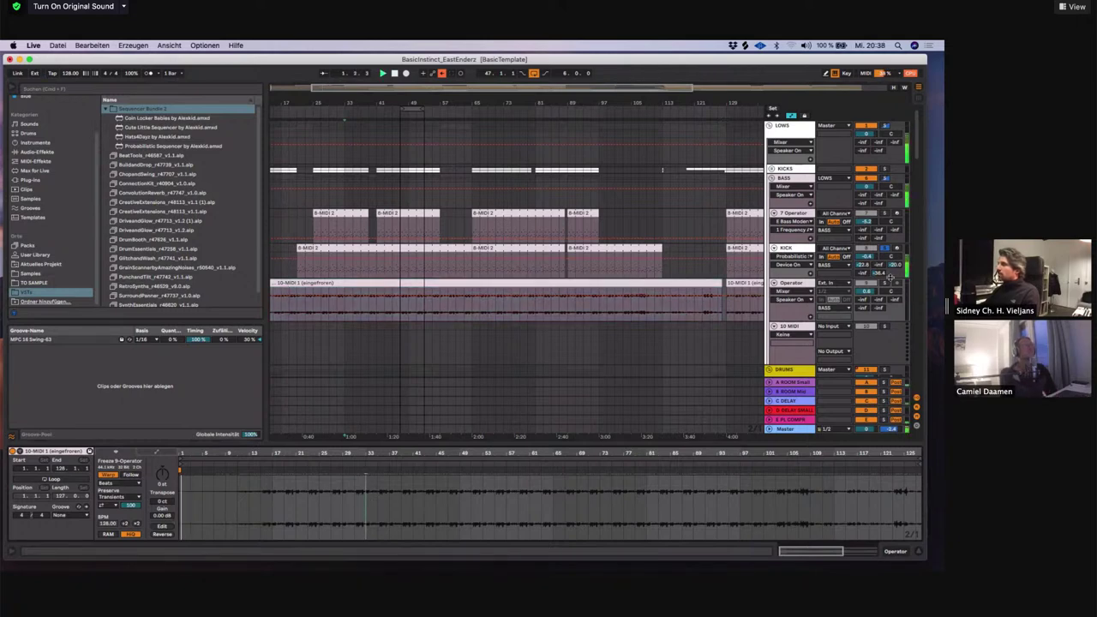
{"action": "left_click", "coordinate": [303, 495]}
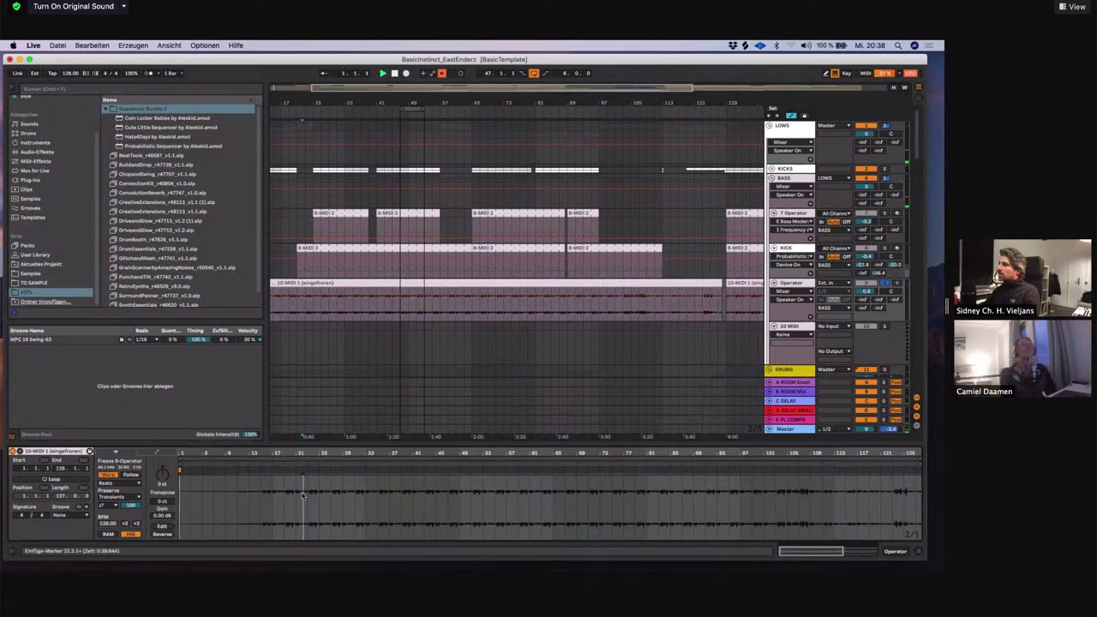
{"action": "left_click", "coordinate": [319, 497]}
{"action": "left_click", "coordinate": [356, 318]}
{"action": "key", "text": "space"}
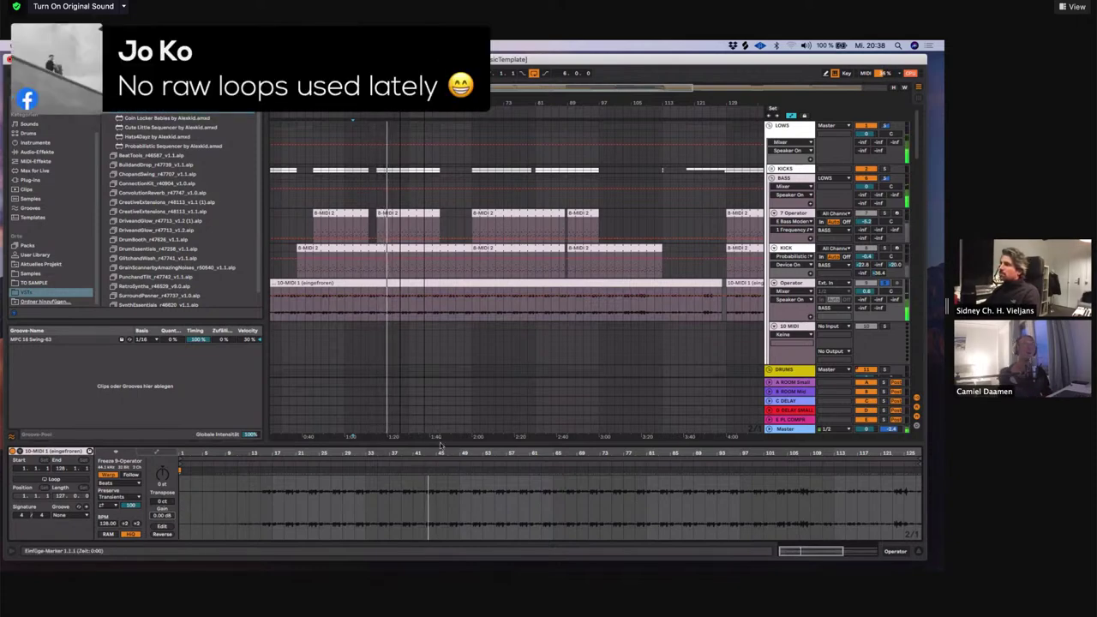
Hide the clip view, then solo the BASS group and listen to the combined bass layers from bar 47
{"action": "double_click", "coordinate": [257, 443]}
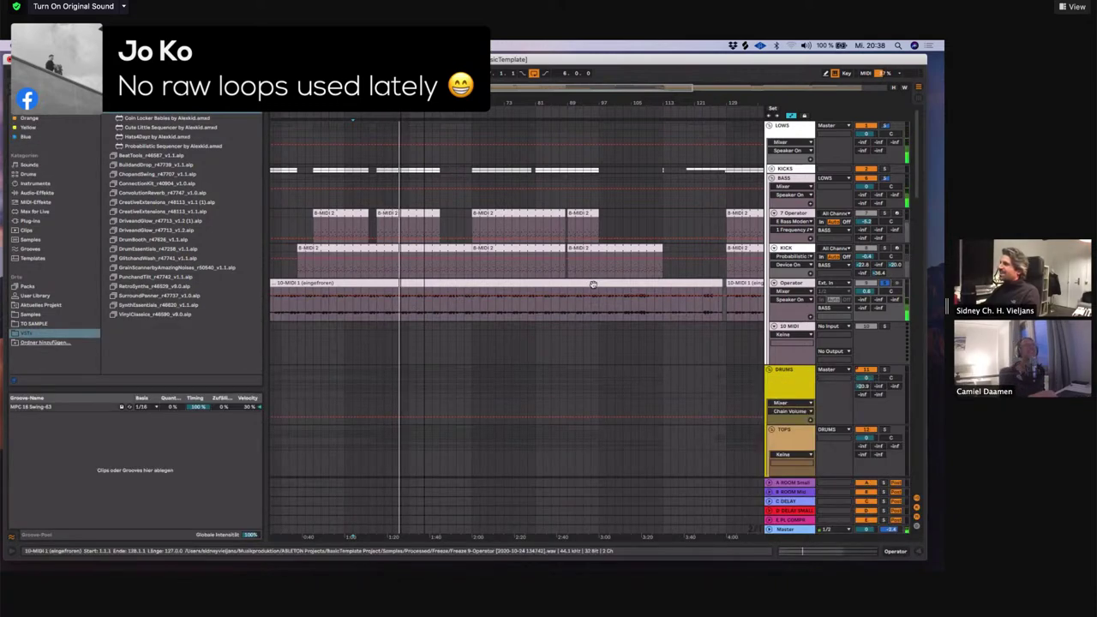
{"action": "scroll", "coordinate": [712, 318], "scroll_direction": "down", "scroll_amount": 3}
{"action": "scroll", "coordinate": [708, 314], "scroll_direction": "up", "scroll_amount": 3}
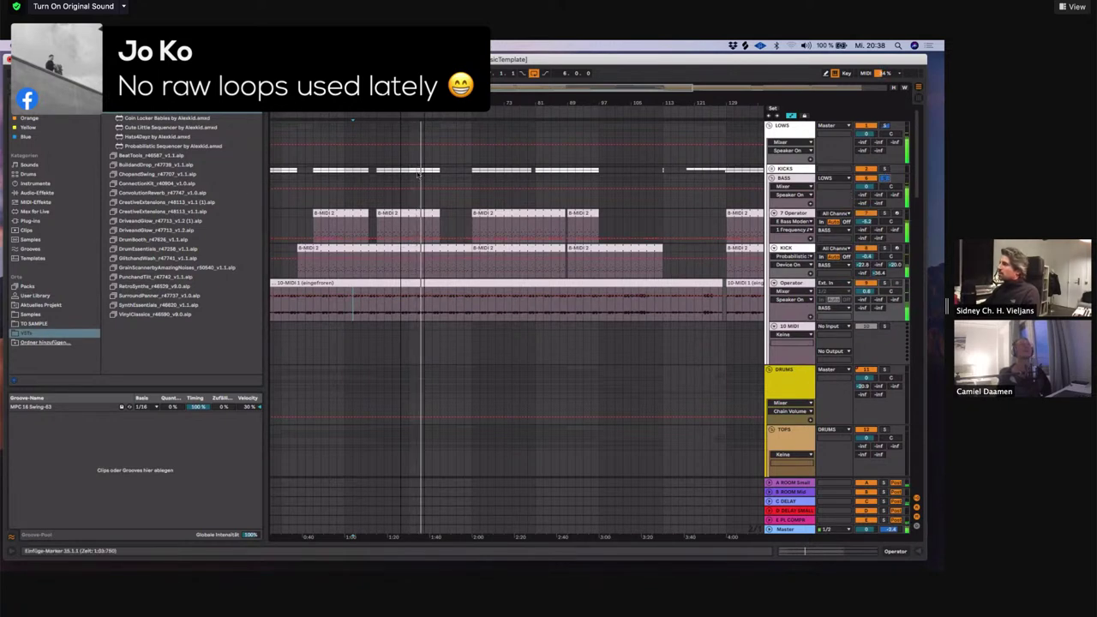
{"action": "left_click", "coordinate": [796, 253]}
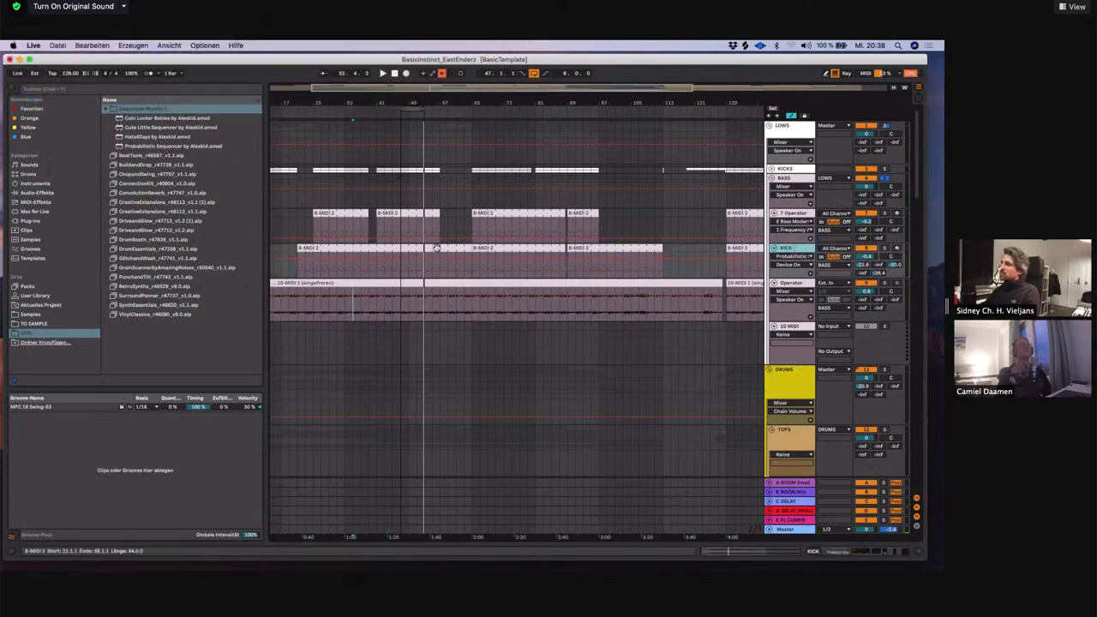
{"action": "left_click", "coordinate": [437, 248]}
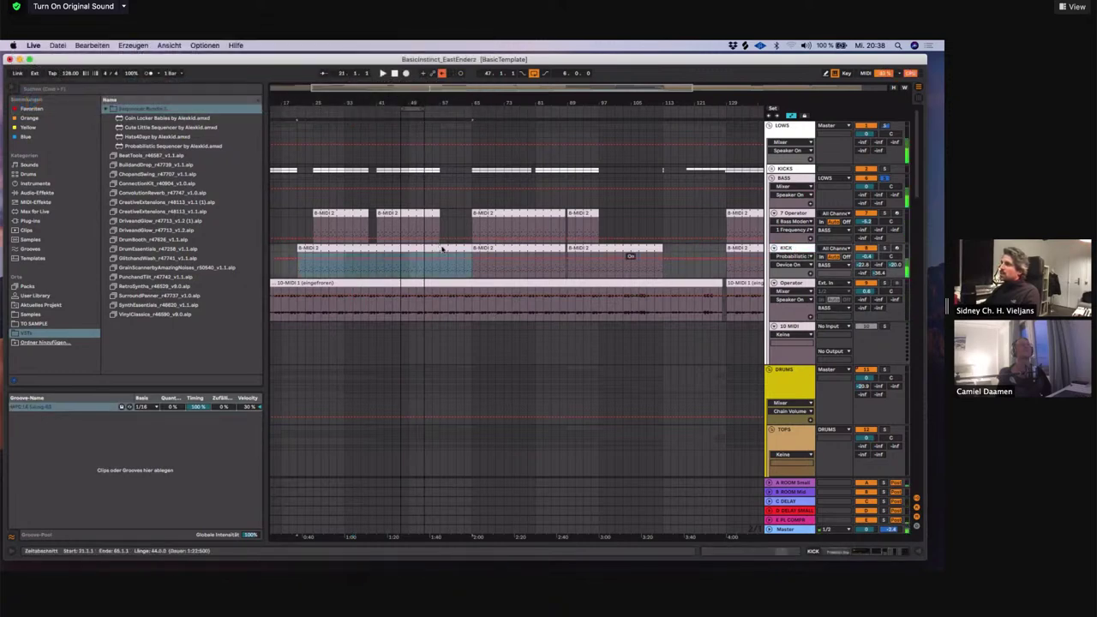
{"action": "left_click", "coordinate": [403, 272]}
{"action": "key", "text": "space"}
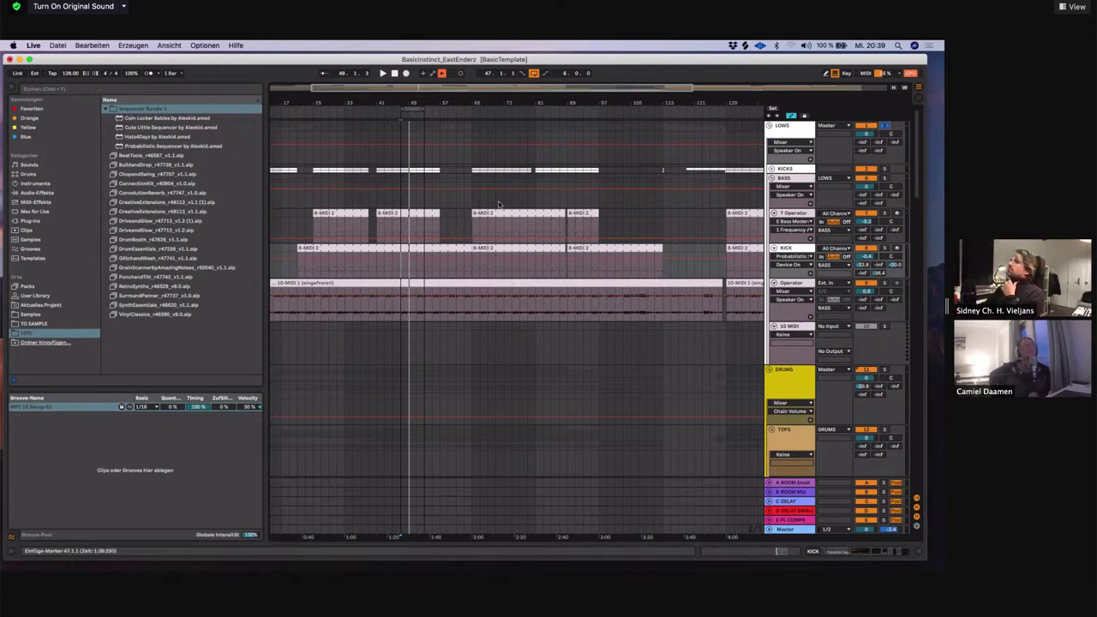
Open the 7 Operator track's clip at bar 41 in an enlarged note editor and fit the window just under the menu bar
{"action": "double_click", "coordinate": [410, 213]}
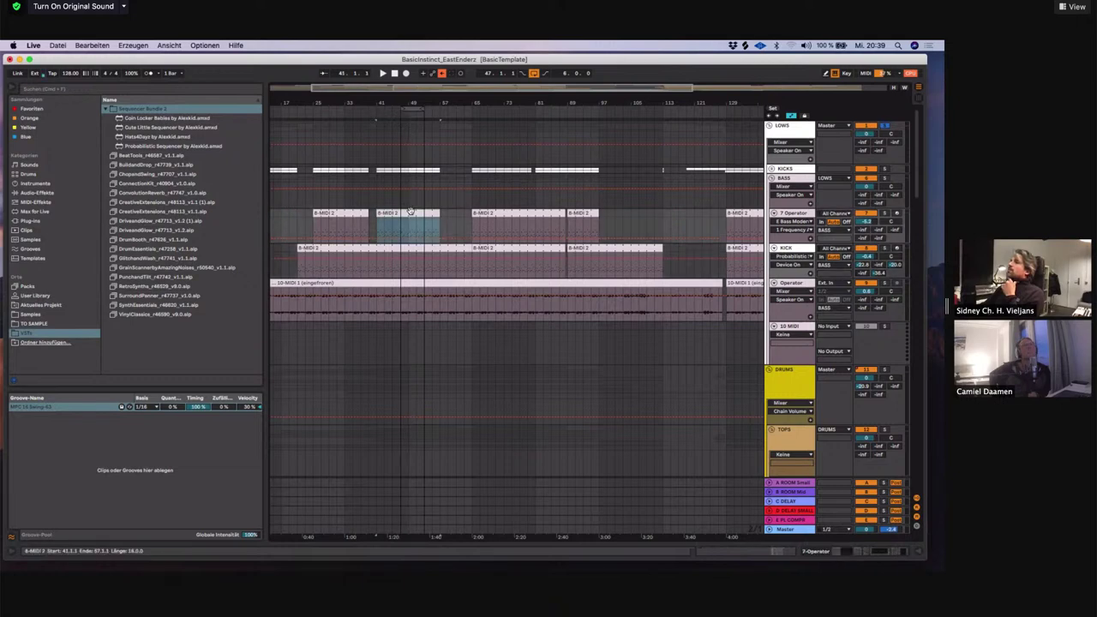
{"action": "left_click_drag", "start_coordinate": [530, 445], "coordinate": [534, 302]}
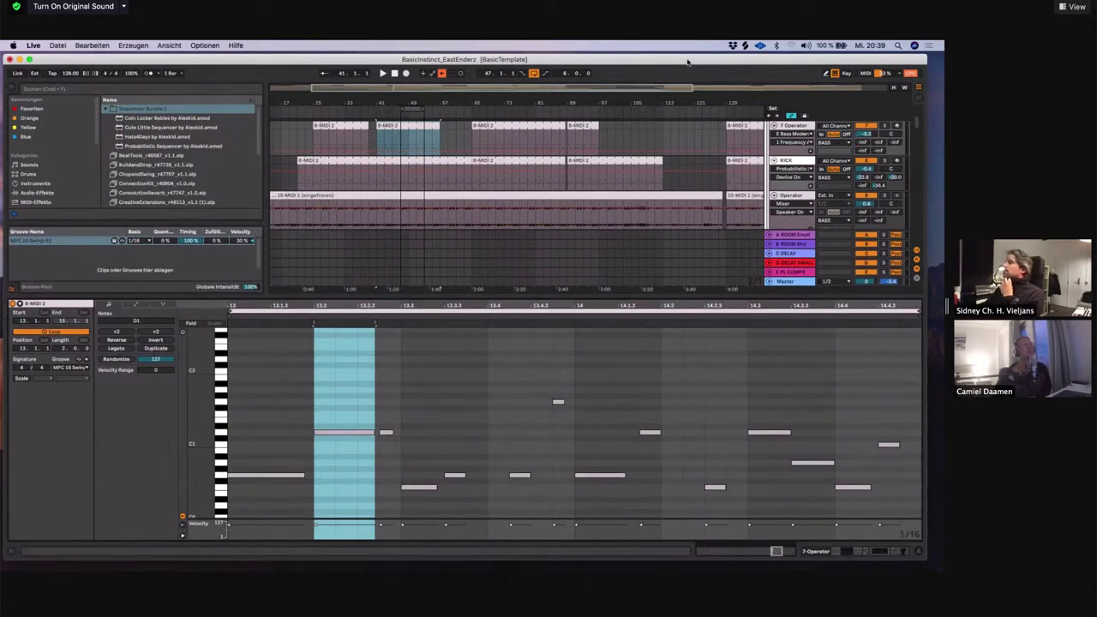
{"action": "left_click_drag", "start_coordinate": [688, 62], "coordinate": [515, 73]}
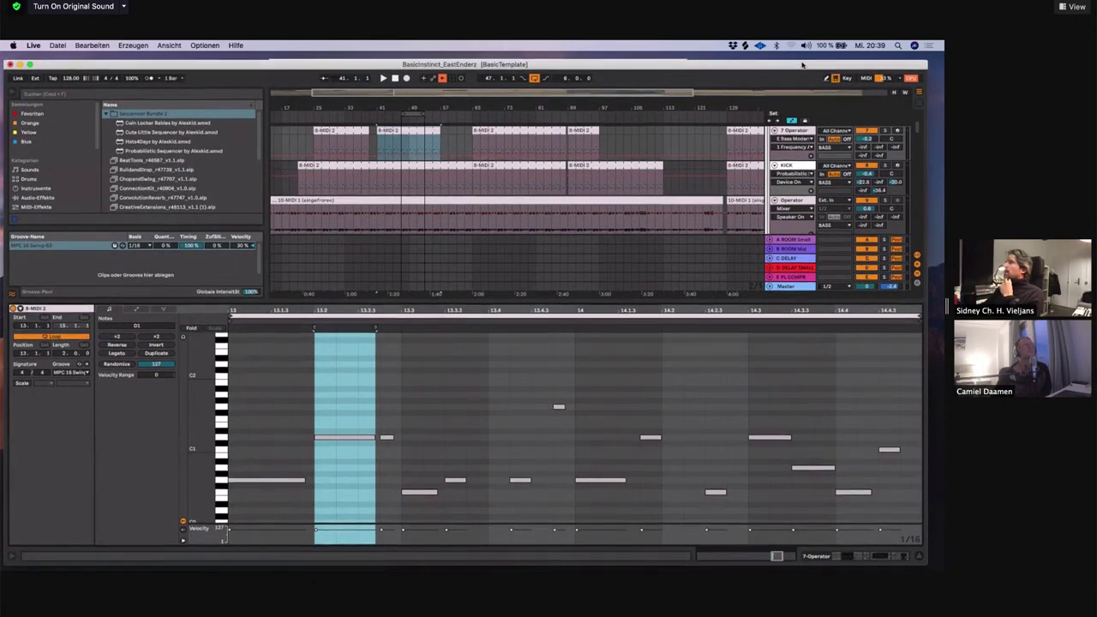
{"action": "left_click_drag", "start_coordinate": [805, 66], "coordinate": [808, 58]}
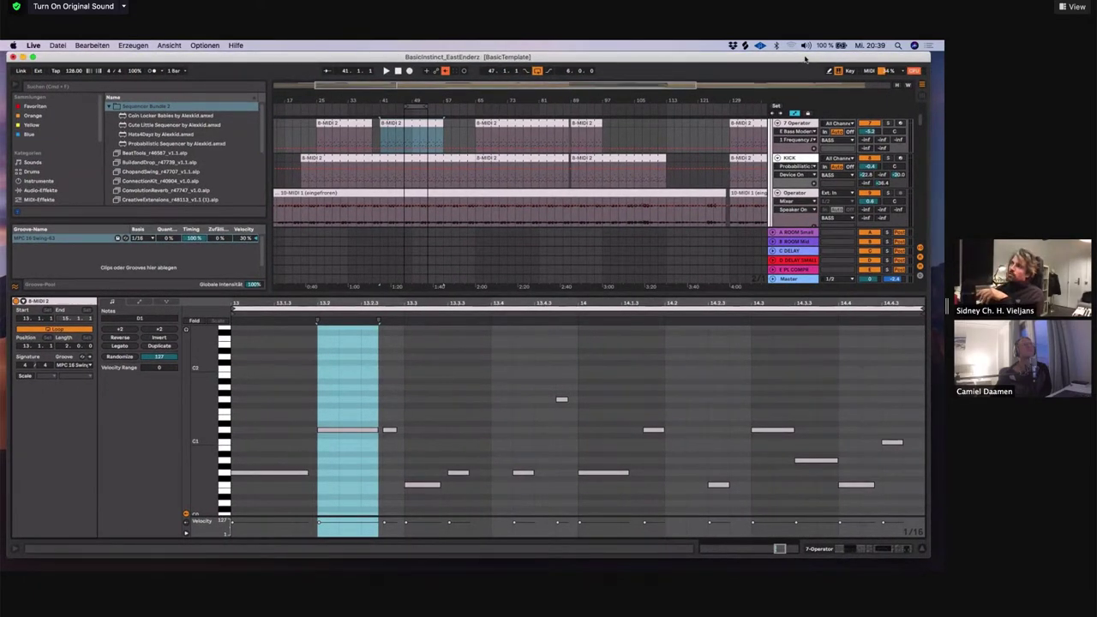
{"action": "left_click_drag", "start_coordinate": [60, 56], "coordinate": [56, 57]}
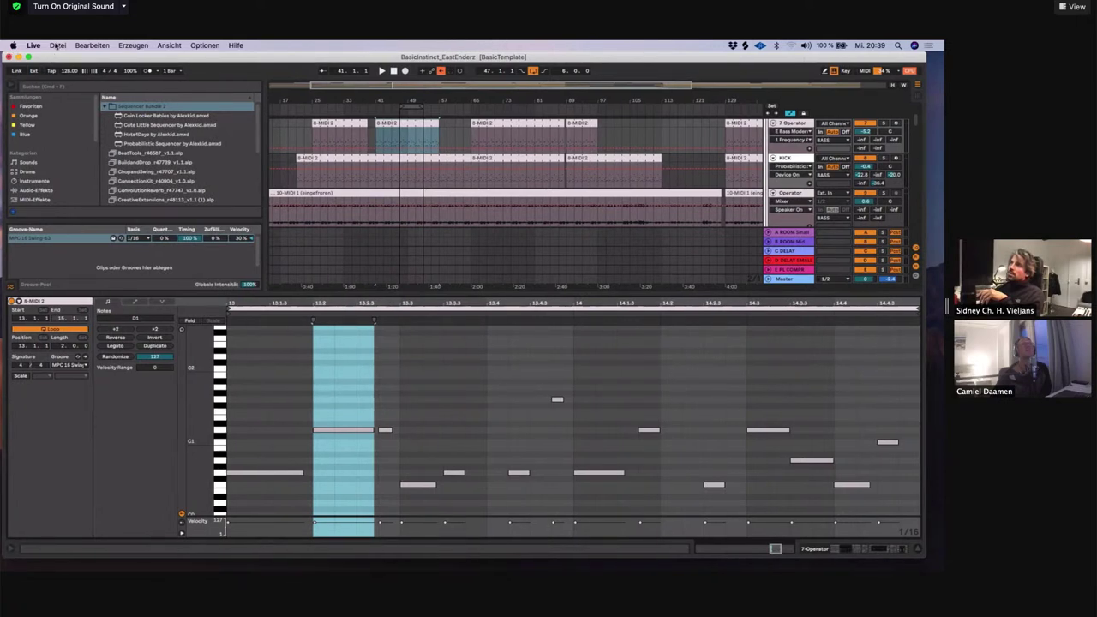
Look through the list of recently used sets and close it without opening one
{"action": "left_click", "coordinate": [58, 44]}
{"action": "mouse_move", "coordinate": [124, 77]}
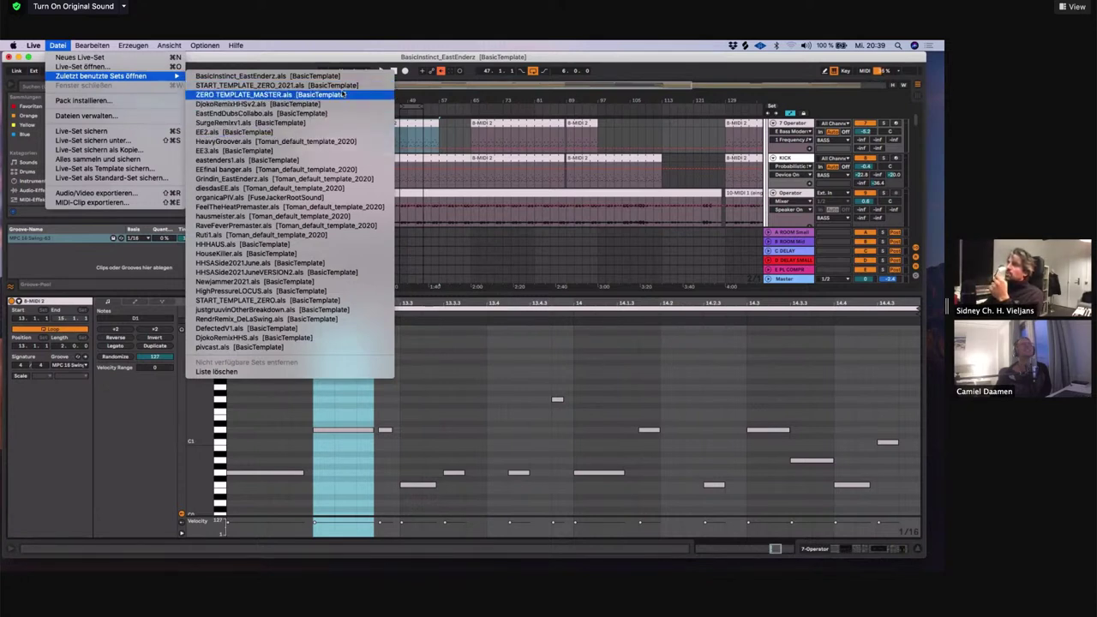
{"action": "left_click", "coordinate": [641, 64]}
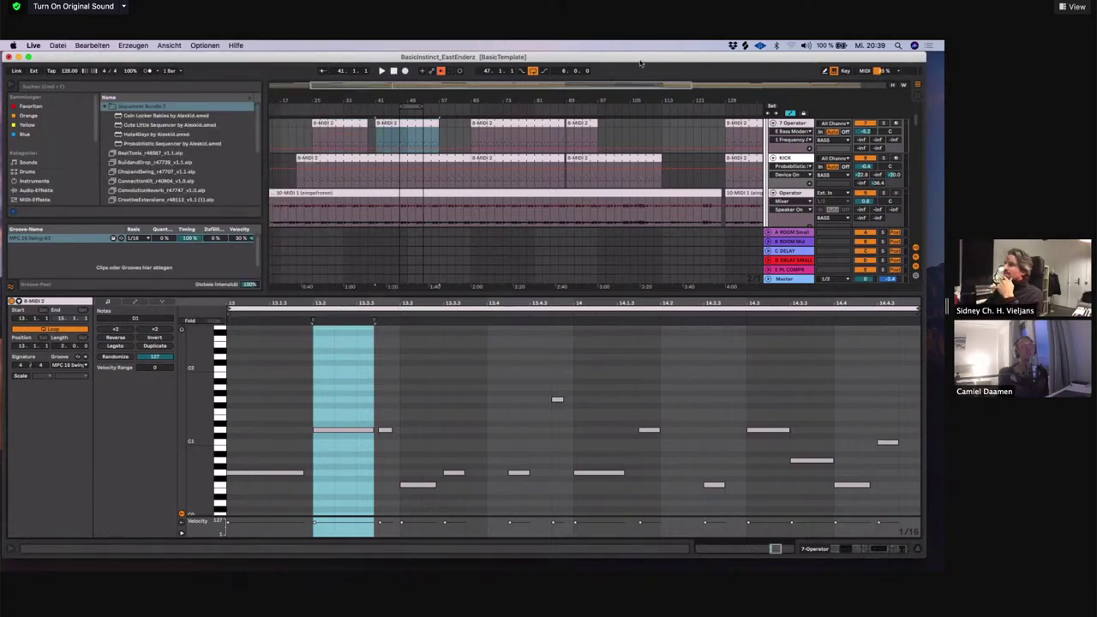
Move the arrangement loop to start at bar 49 and replace the note editor with the KICK track's devices
{"action": "left_click_drag", "start_coordinate": [546, 293], "coordinate": [544, 433]}
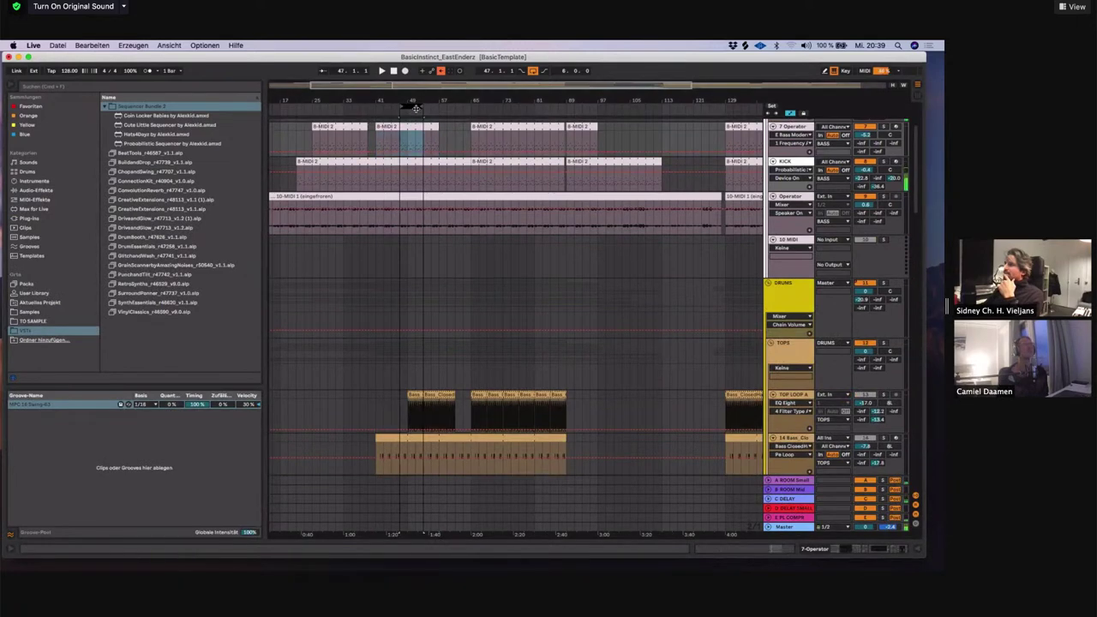
{"action": "left_click_drag", "start_coordinate": [417, 108], "coordinate": [421, 107]}
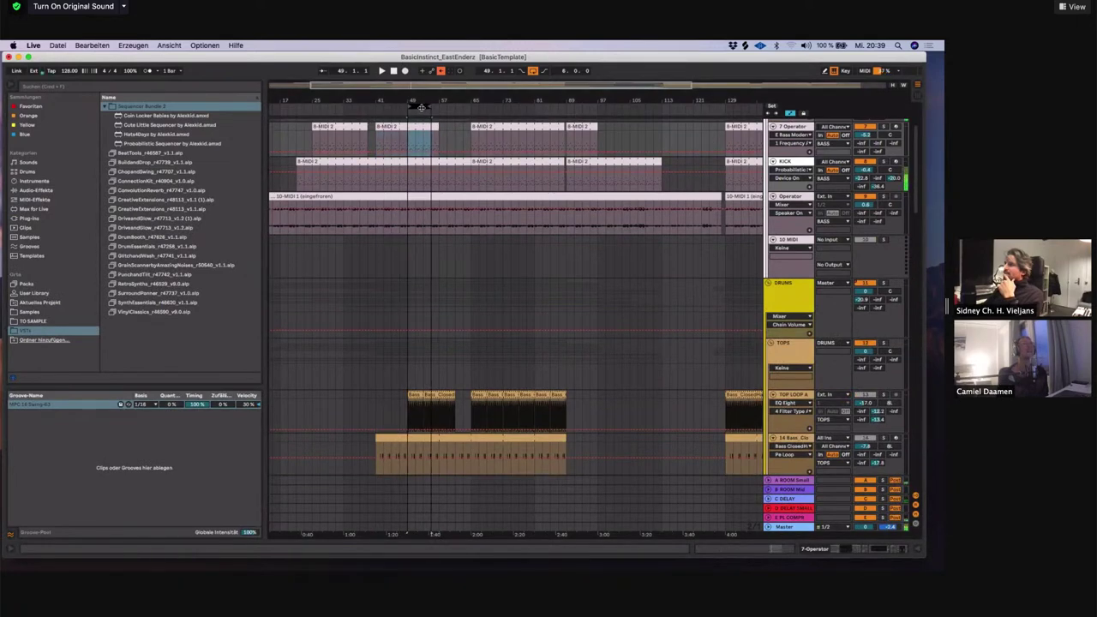
{"action": "double_click", "coordinate": [805, 161]}
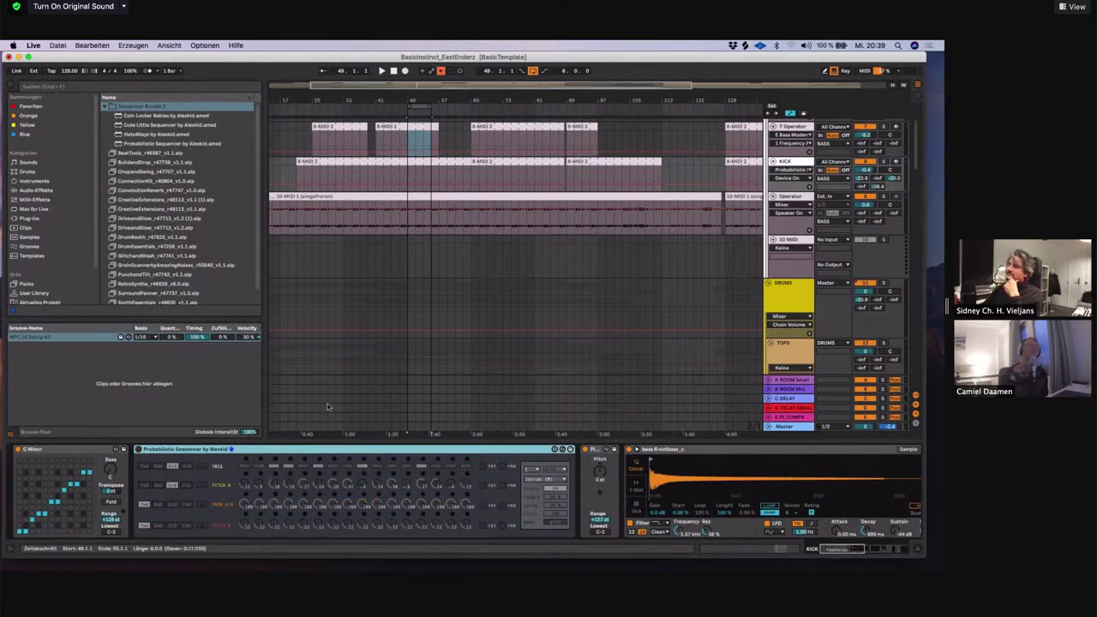
Browse the templates and inspect the track groups inside Untitled.als
{"action": "scroll", "coordinate": [419, 372], "scroll_direction": "up", "scroll_amount": 1}
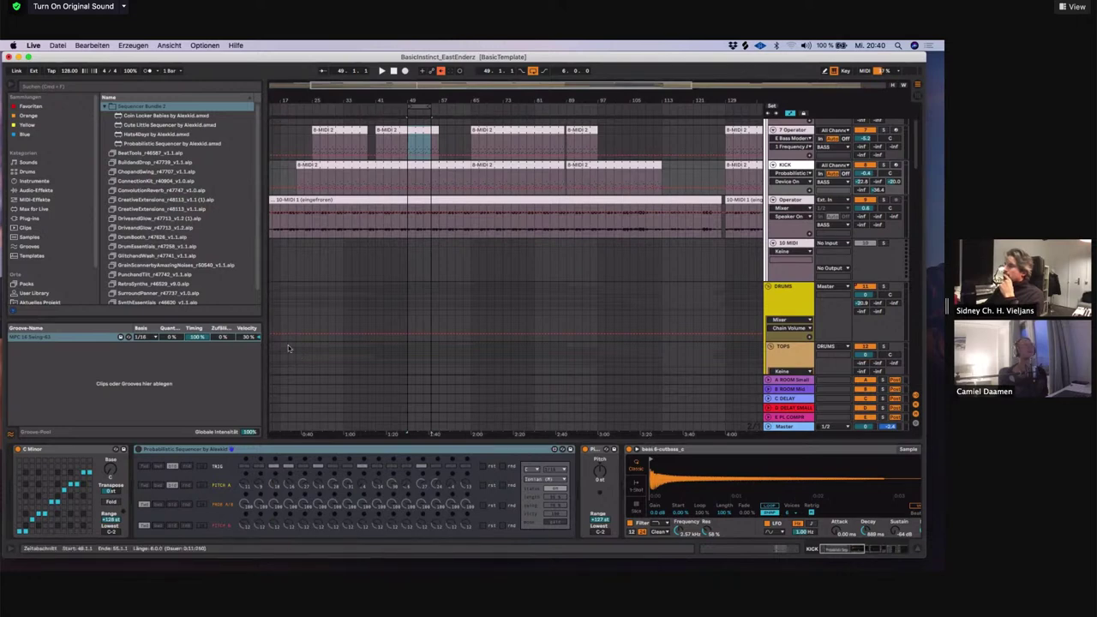
{"action": "scroll", "coordinate": [27, 226], "scroll_direction": "down", "scroll_amount": 2}
{"action": "left_click", "coordinate": [33, 241]}
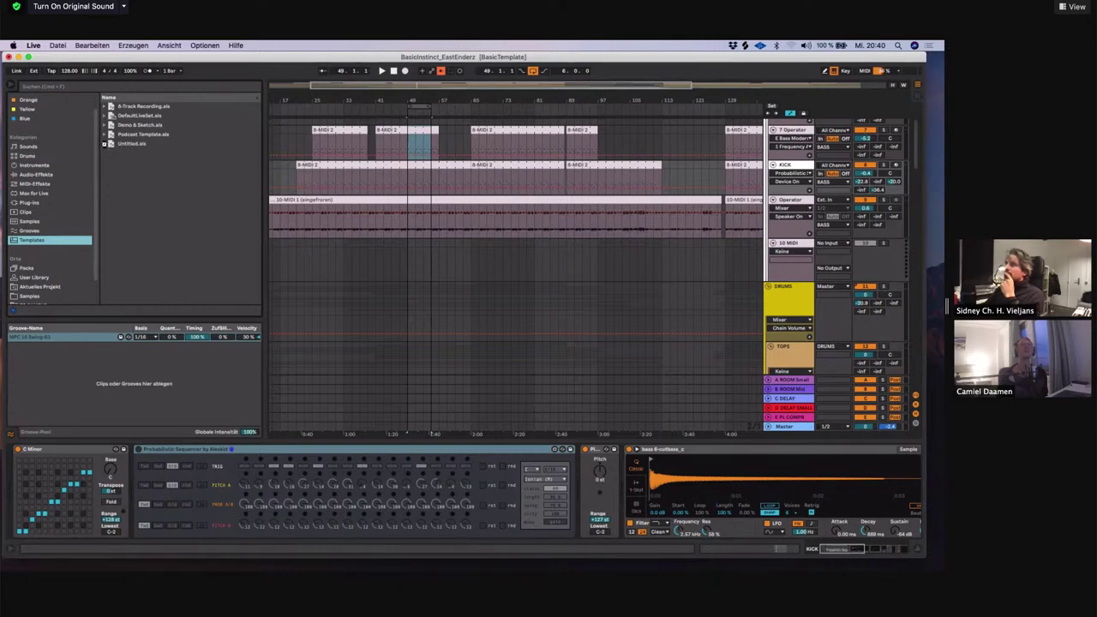
{"action": "left_click", "coordinate": [108, 144]}
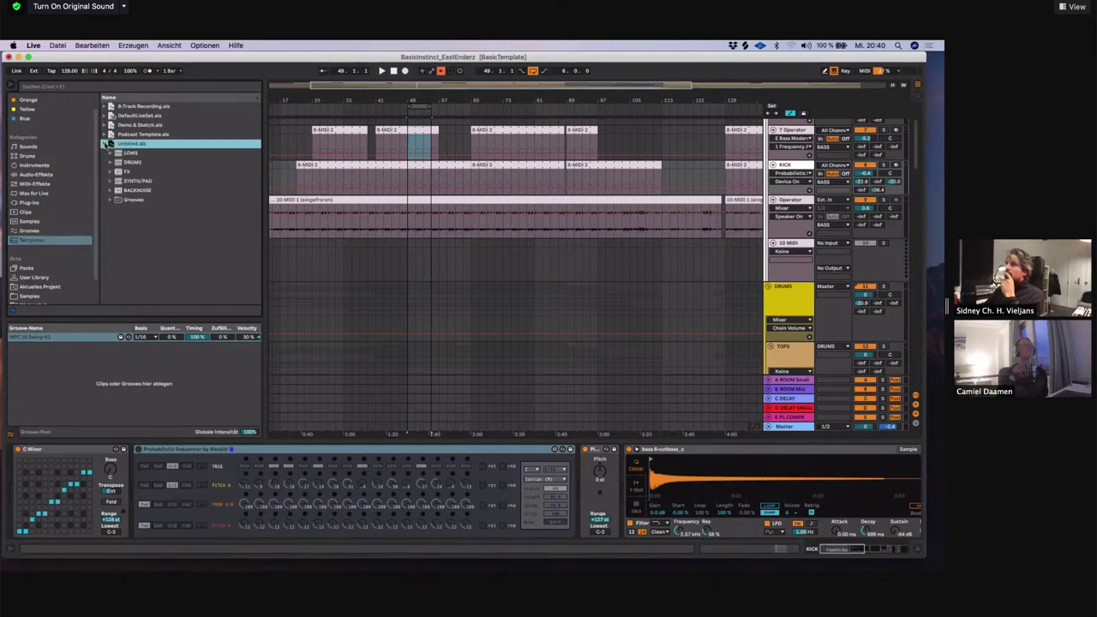
{"action": "left_click", "coordinate": [106, 144]}
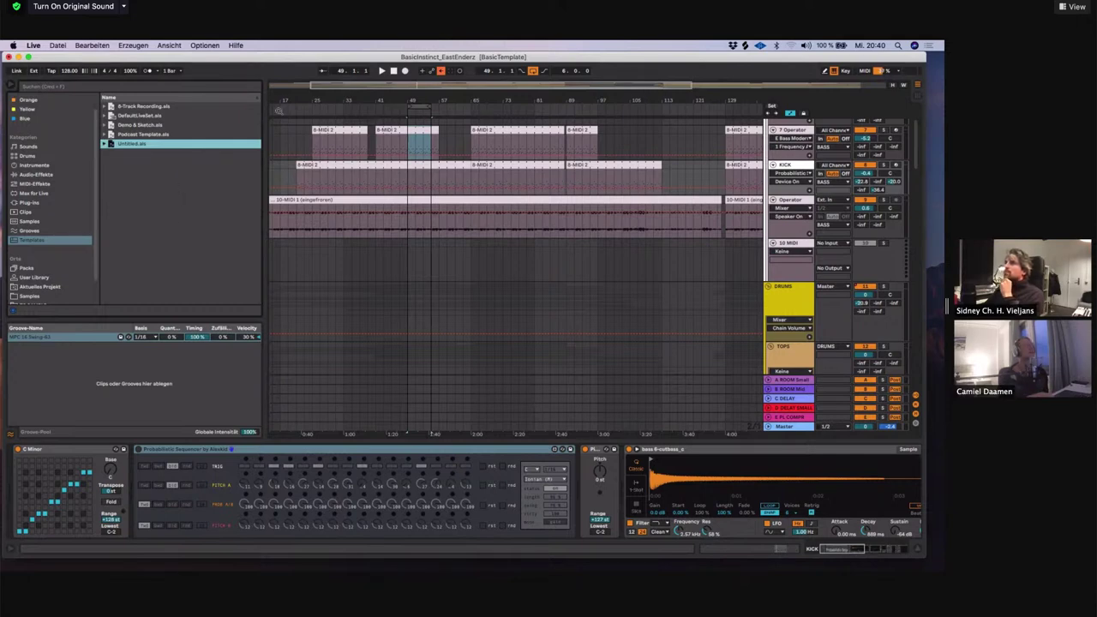
Zoom the arrangement out to bar 1, review the L1 limiter on the Master and close its window
{"action": "left_click_drag", "start_coordinate": [608, 99], "coordinate": [597, 86]}
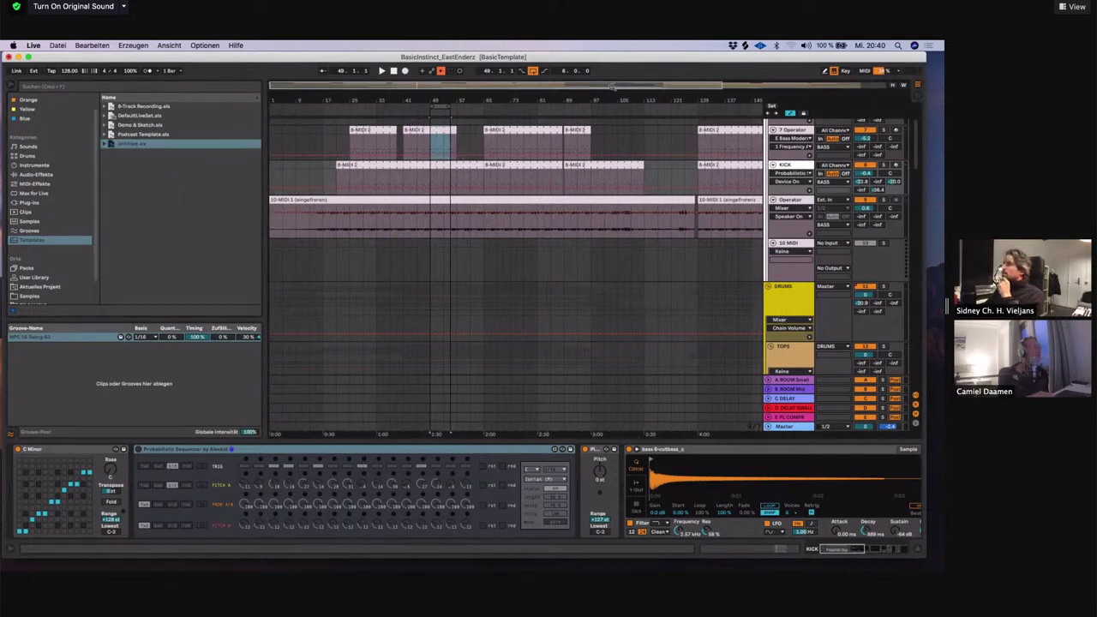
{"action": "left_click", "coordinate": [789, 427]}
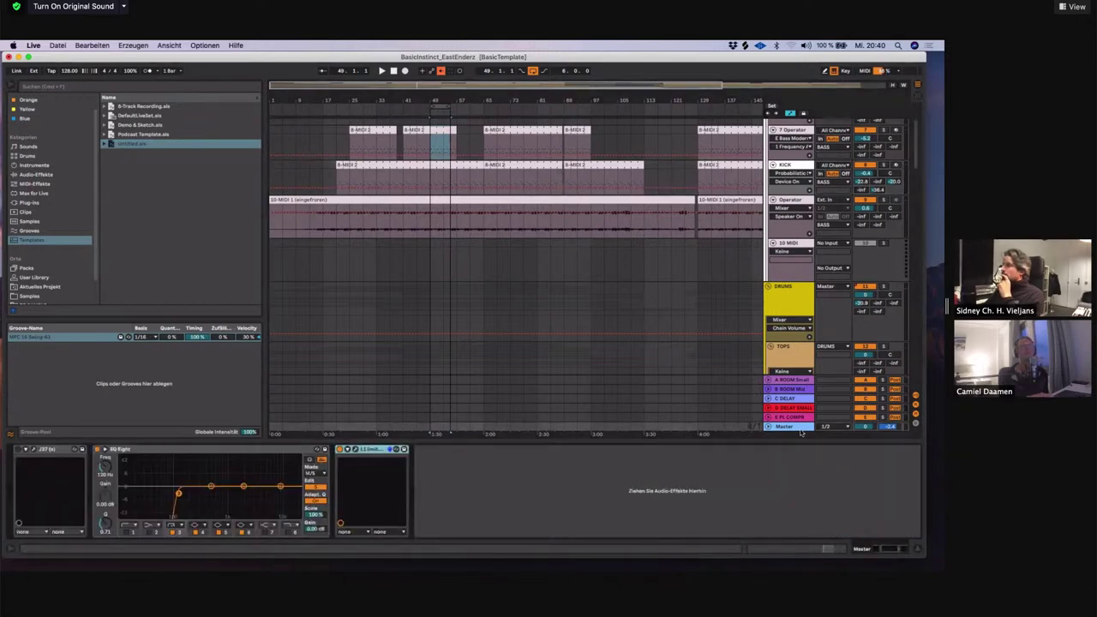
{"action": "left_click", "coordinate": [355, 449]}
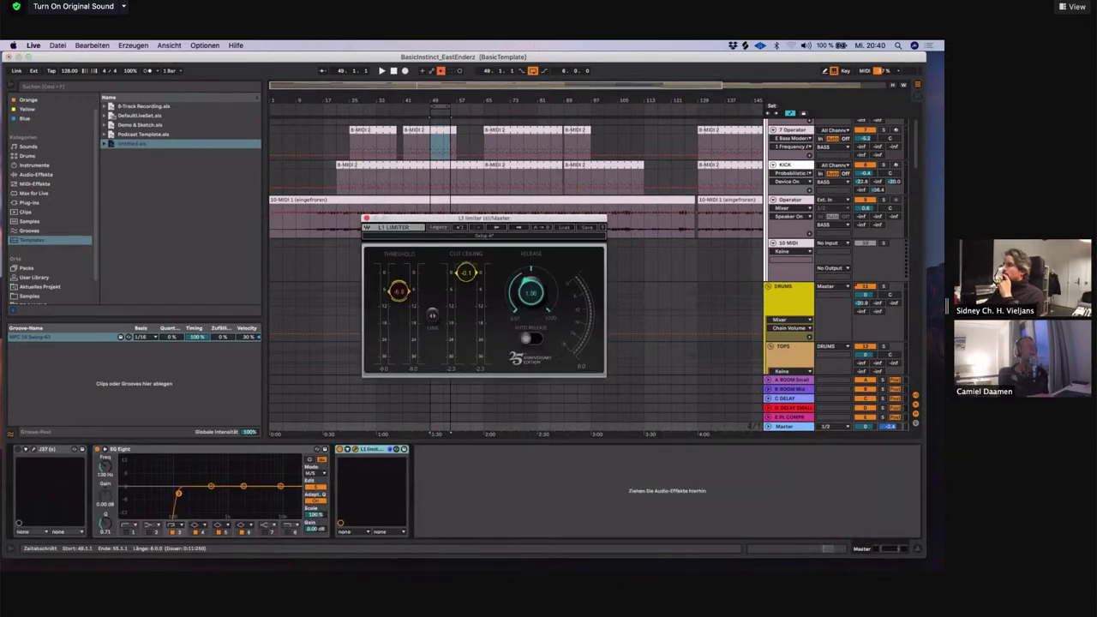
{"action": "left_click", "coordinate": [366, 217]}
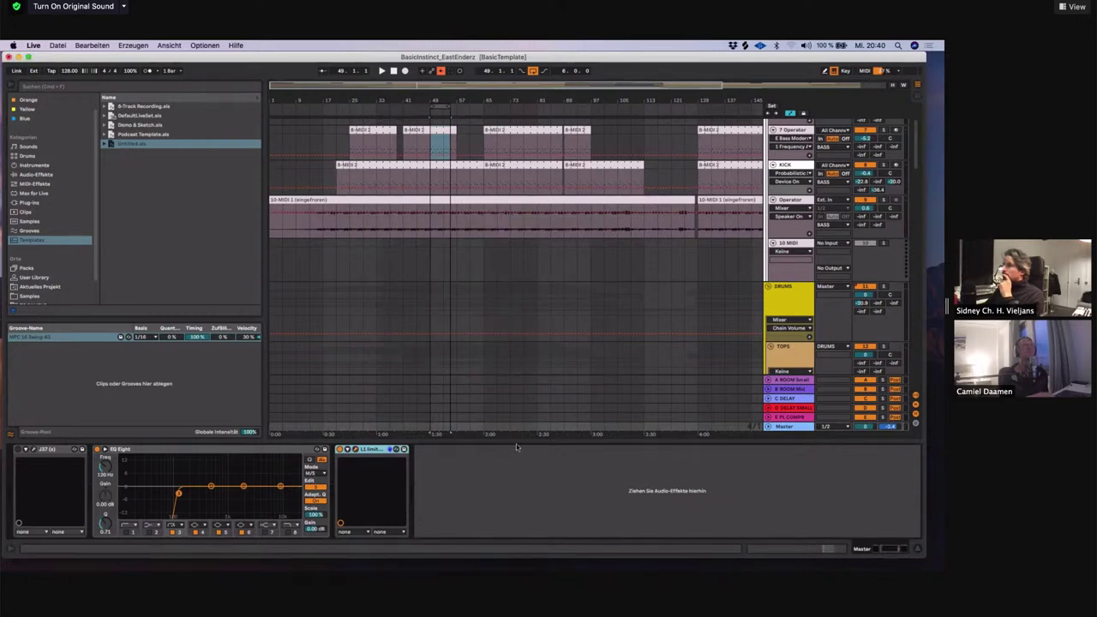
Hide the device view, bring the drum tracks into view and extend the loop's end to bar 57
{"action": "left_click_drag", "start_coordinate": [516, 438], "coordinate": [516, 542]}
{"action": "scroll", "coordinate": [502, 322], "scroll_direction": "down", "scroll_amount": 2}
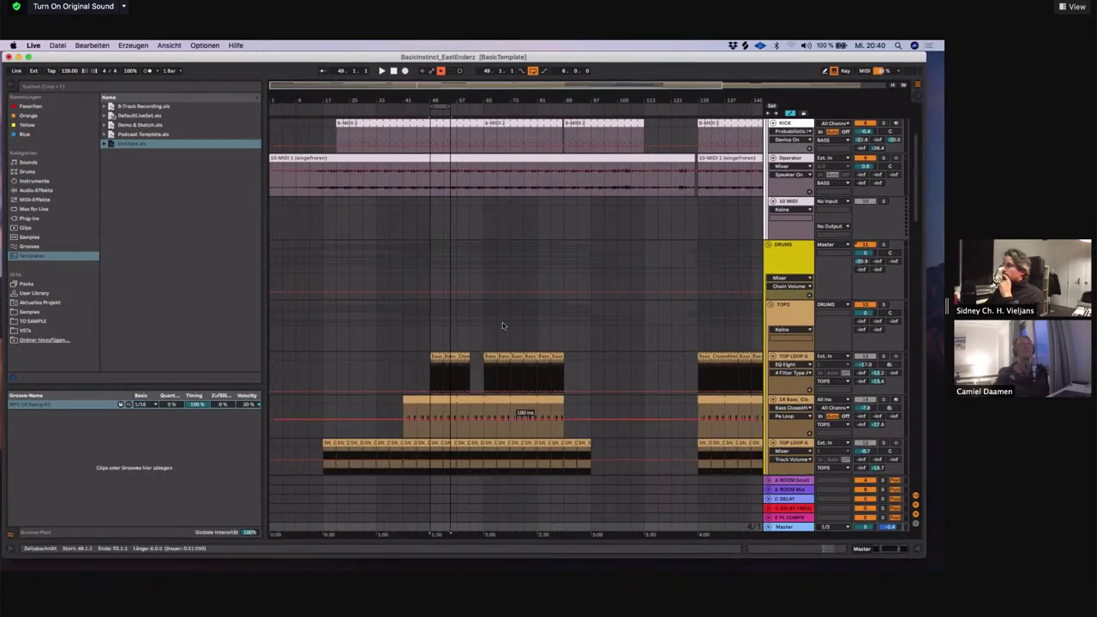
{"action": "left_click_drag", "start_coordinate": [450, 107], "coordinate": [457, 107]}
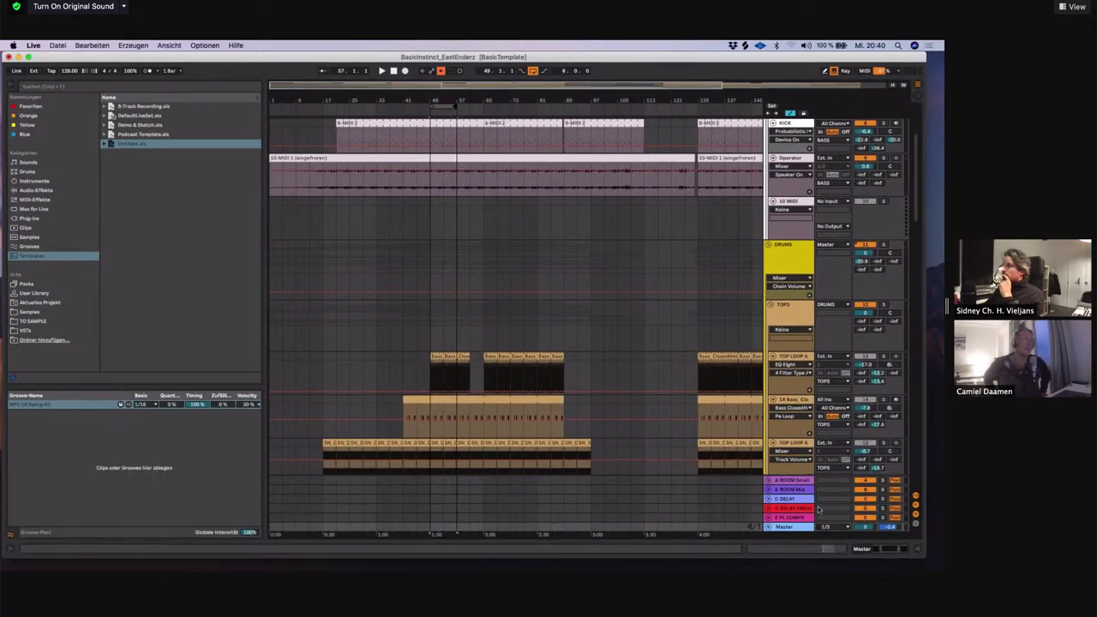
Reopen the L1 limiter on the Master and move its window up over the KICK and Operator clips
{"action": "double_click", "coordinate": [804, 529]}
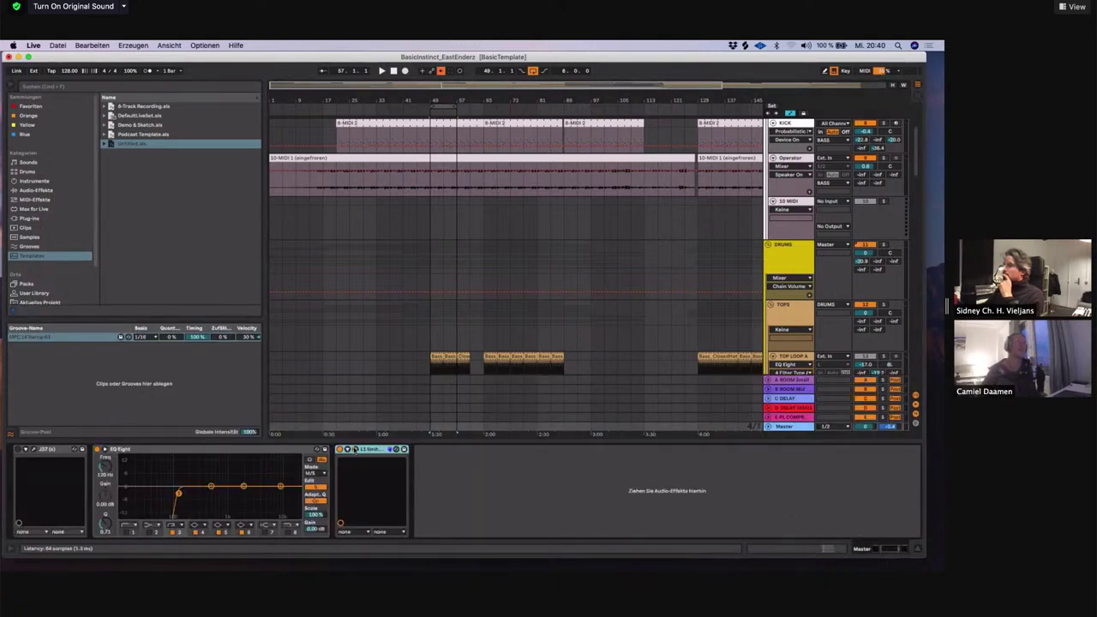
{"action": "left_click", "coordinate": [353, 449]}
{"action": "left_click_drag", "start_coordinate": [549, 231], "coordinate": [520, 139]}
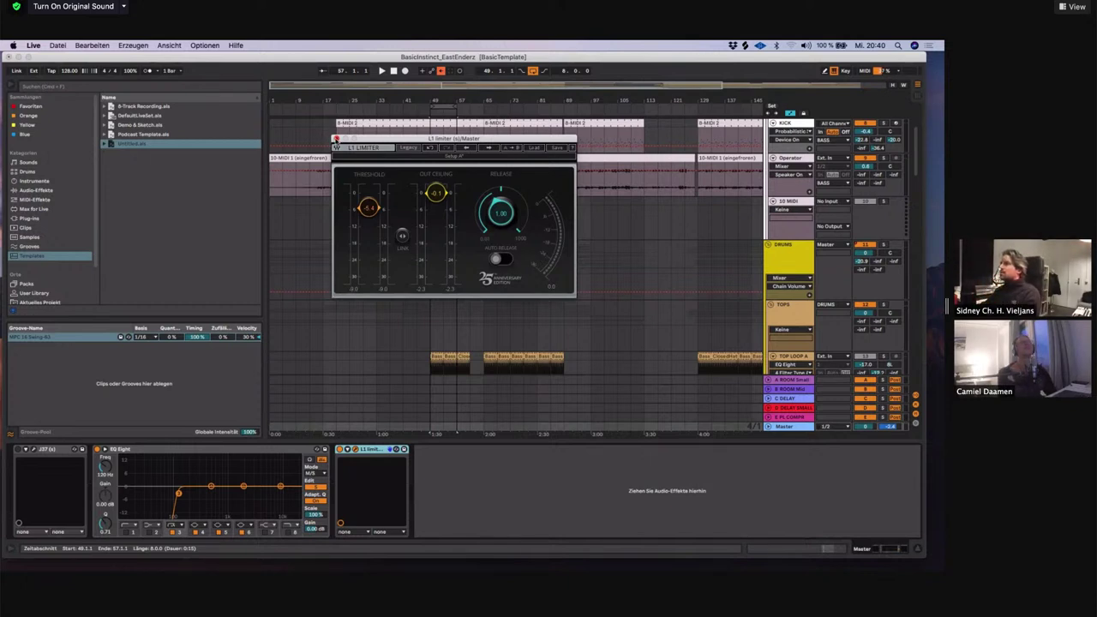
Close the L1 limiter window, hide the device view and bring the LOWS group into view
{"action": "left_click", "coordinate": [335, 138]}
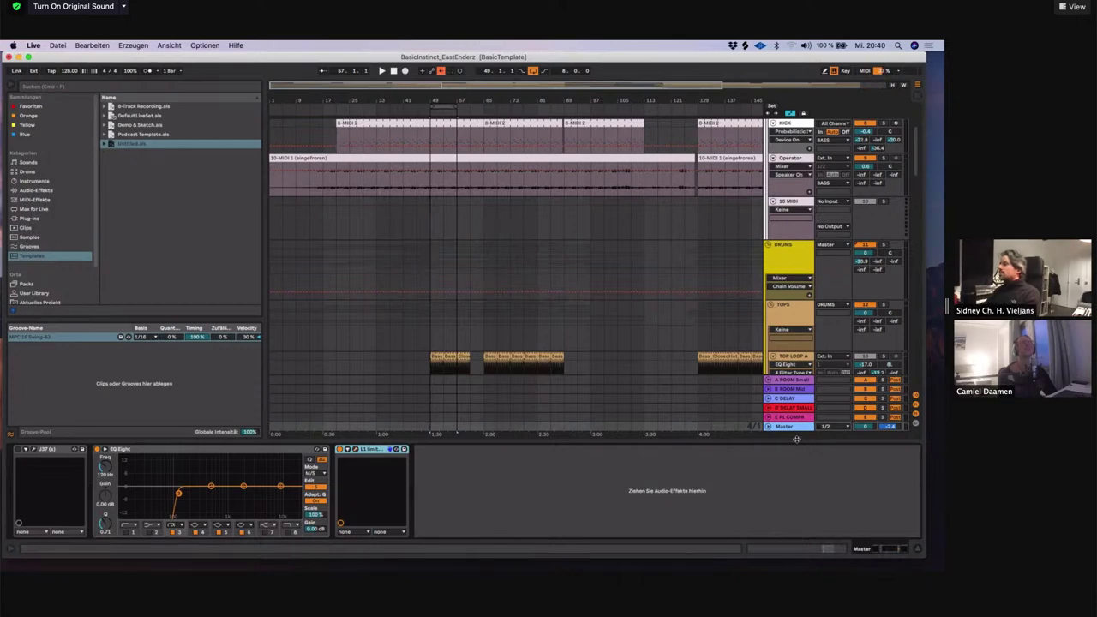
{"action": "left_click_drag", "start_coordinate": [796, 440], "coordinate": [796, 514]}
{"action": "scroll", "coordinate": [695, 353], "scroll_direction": "up", "scroll_amount": 5}
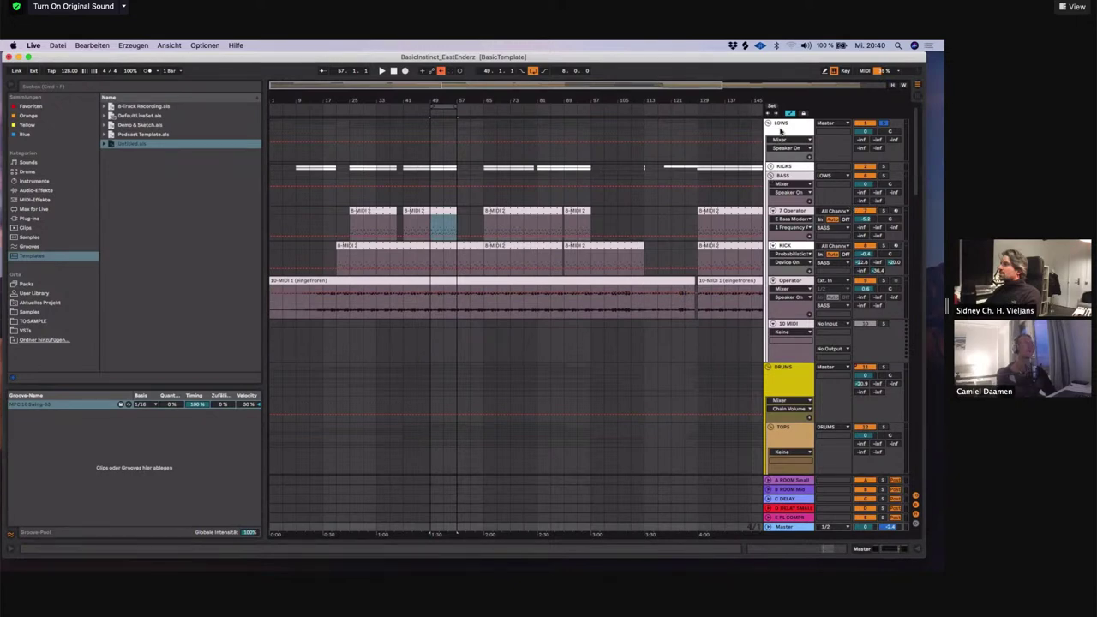
Fold the BASS group inside LOWS, show the KICKS group's devices and unfold KICKS
{"action": "double_click", "coordinate": [780, 130]}
{"action": "left_click", "coordinate": [769, 176]}
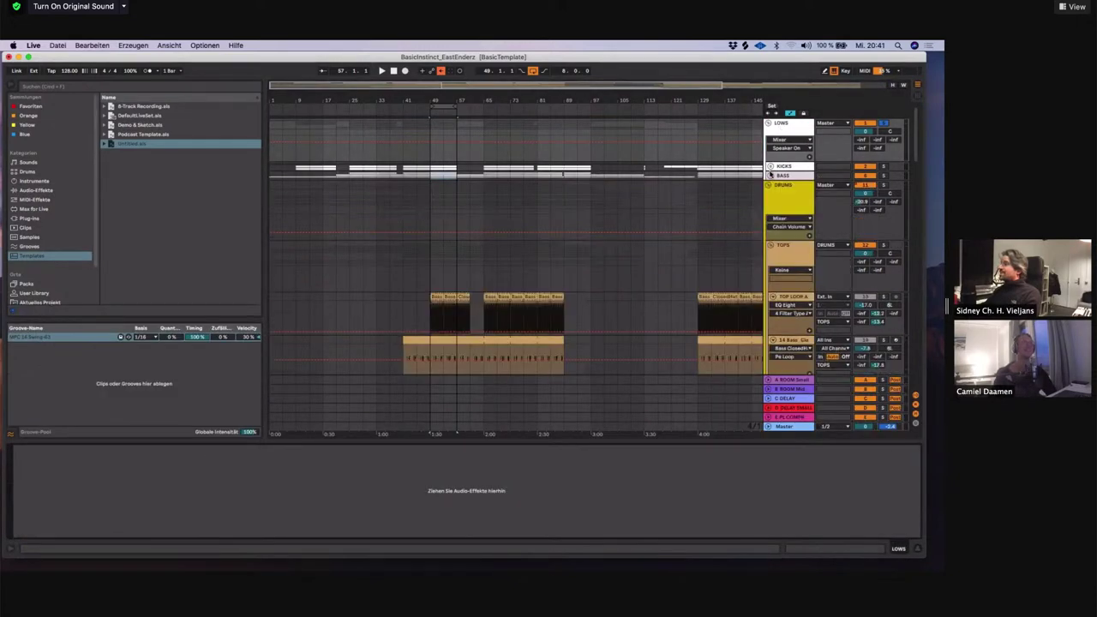
{"action": "left_click", "coordinate": [776, 167]}
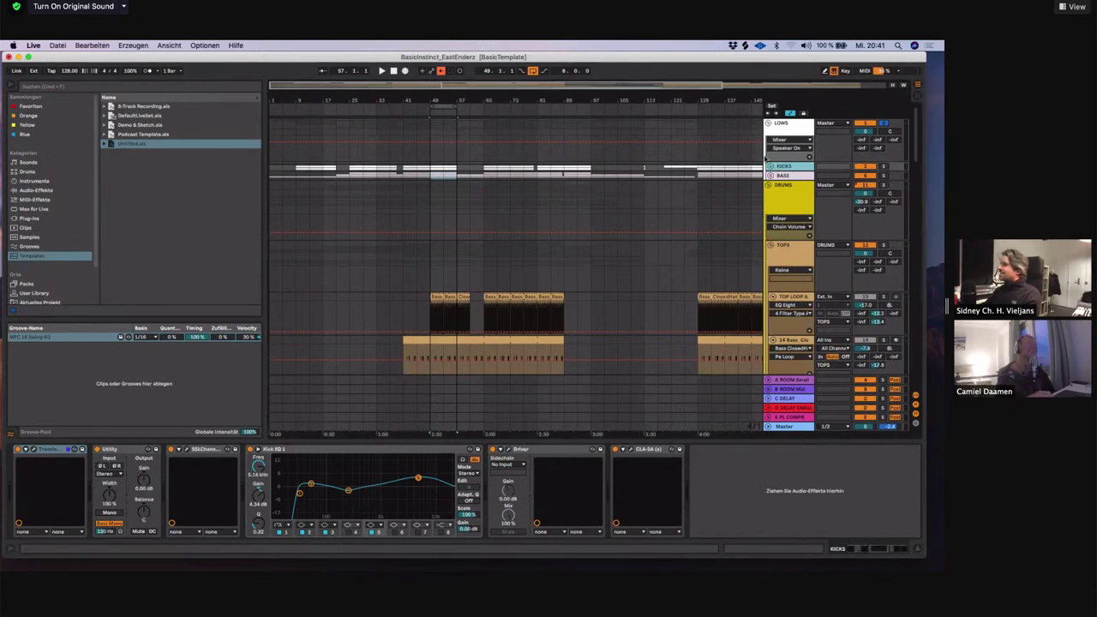
{"action": "left_click", "coordinate": [769, 166]}
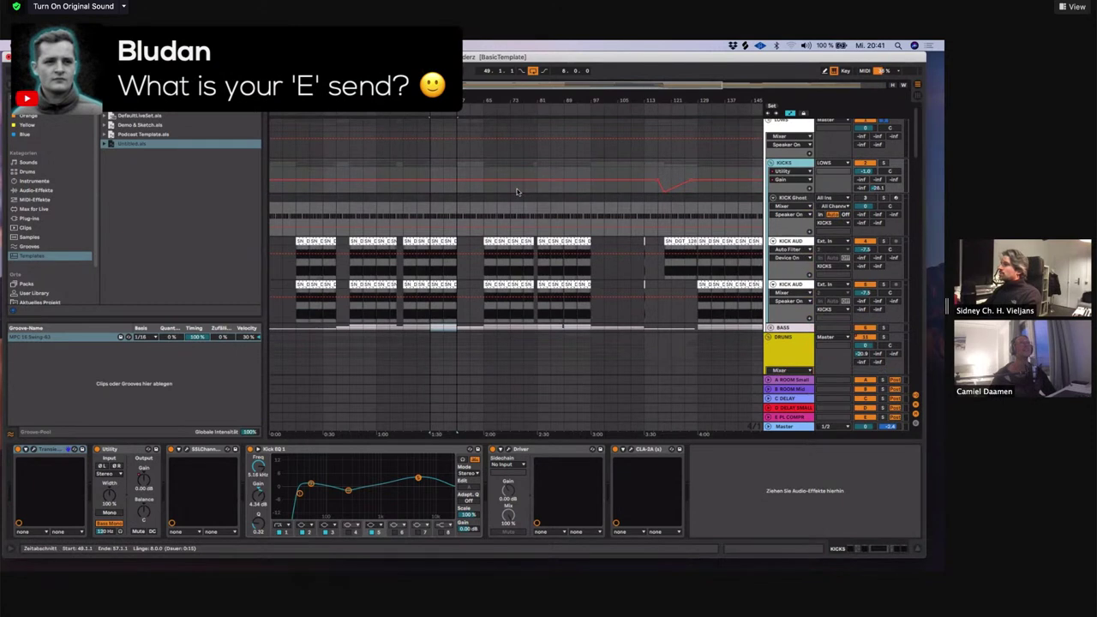
Show the E-PL COMPR return's devices and reveal the EUROMIX-HyperCompressor rack's chain, devices and macro variations
{"action": "scroll", "coordinate": [517, 191], "scroll_direction": "down", "scroll_amount": 3}
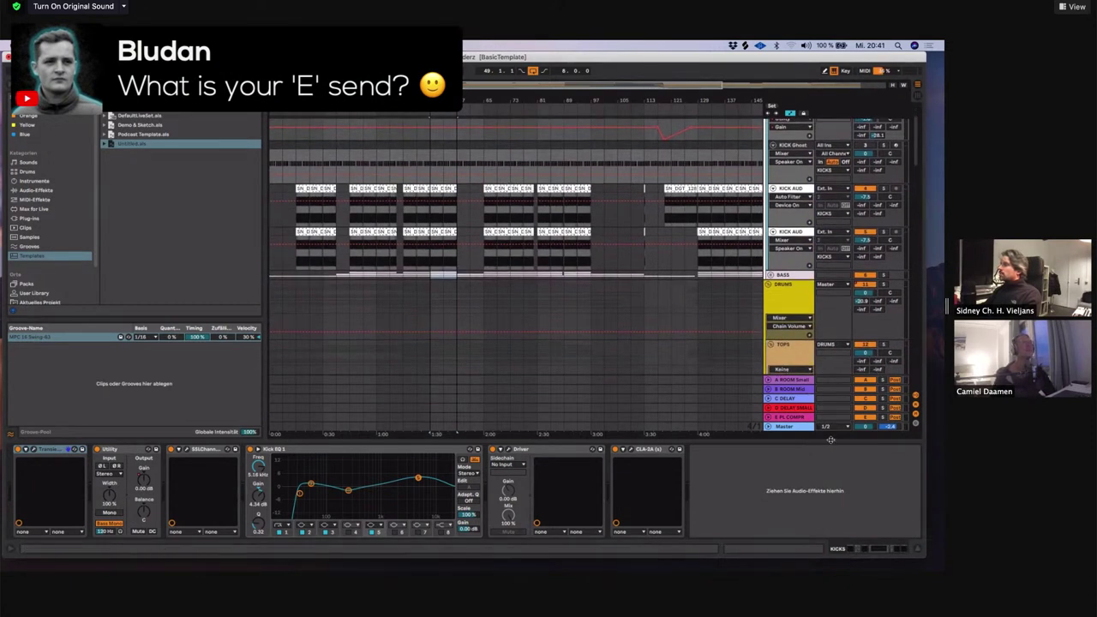
{"action": "left_click_drag", "start_coordinate": [830, 440], "coordinate": [844, 557]}
{"action": "double_click", "coordinate": [790, 518]}
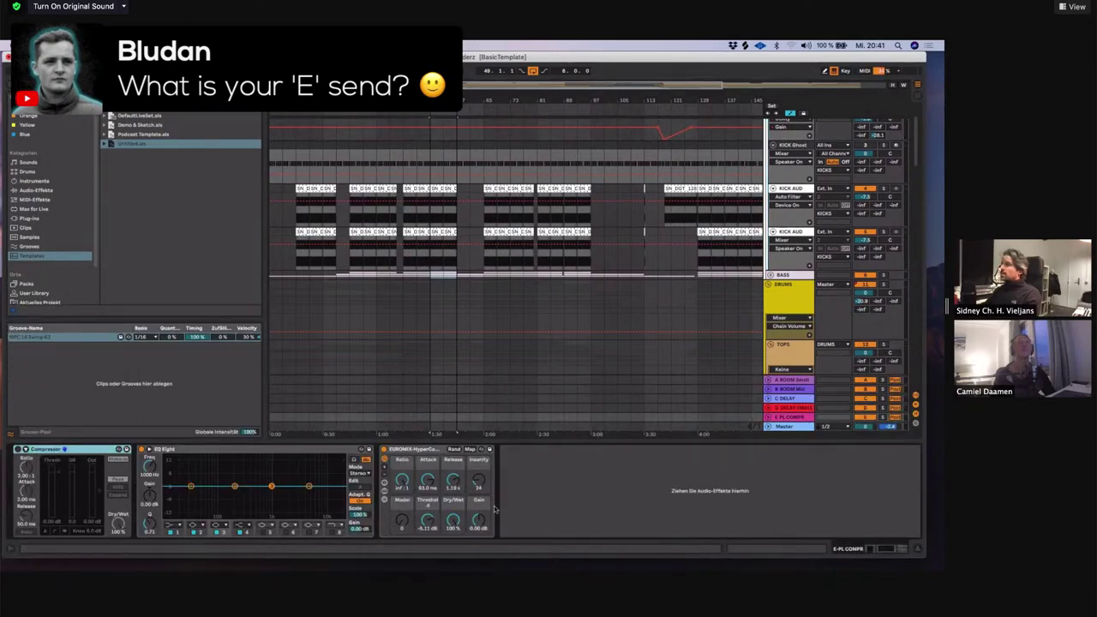
{"action": "left_click", "coordinate": [384, 500]}
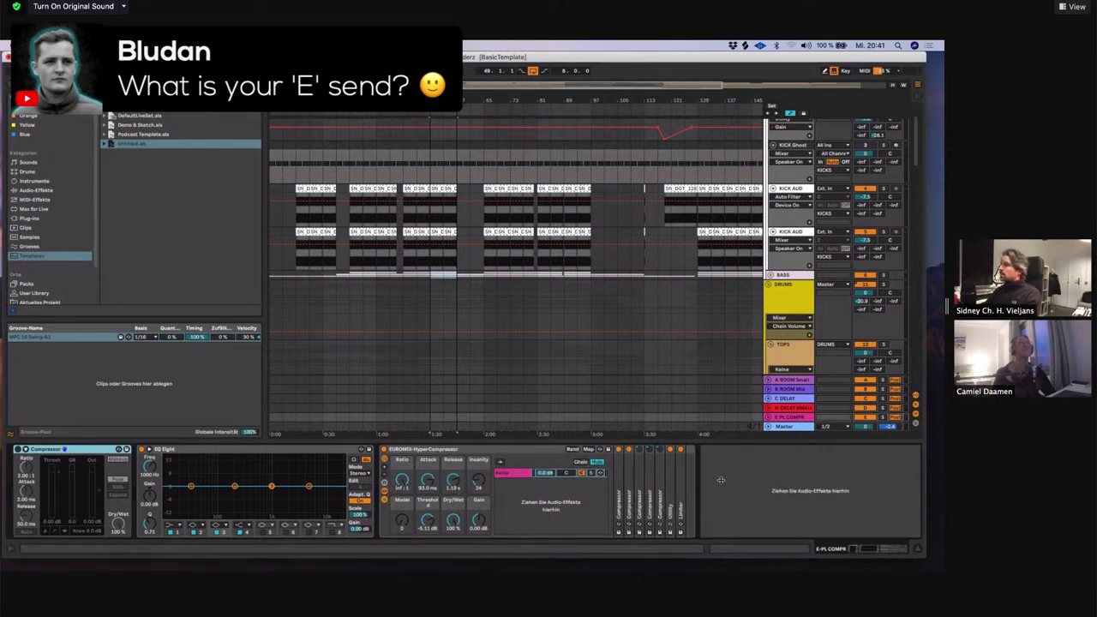
{"action": "left_click", "coordinate": [386, 486]}
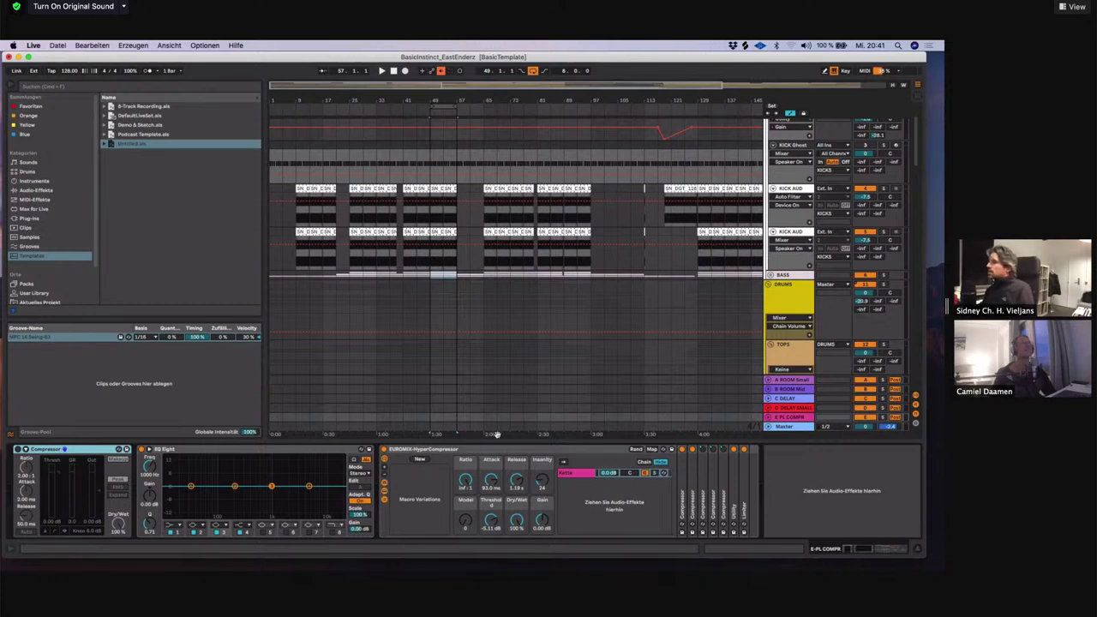
Unfold Compressor devices and the Utility inside the EUROMIX-HyperCompressor rack and look along the chain
{"action": "left_click", "coordinate": [683, 493]}
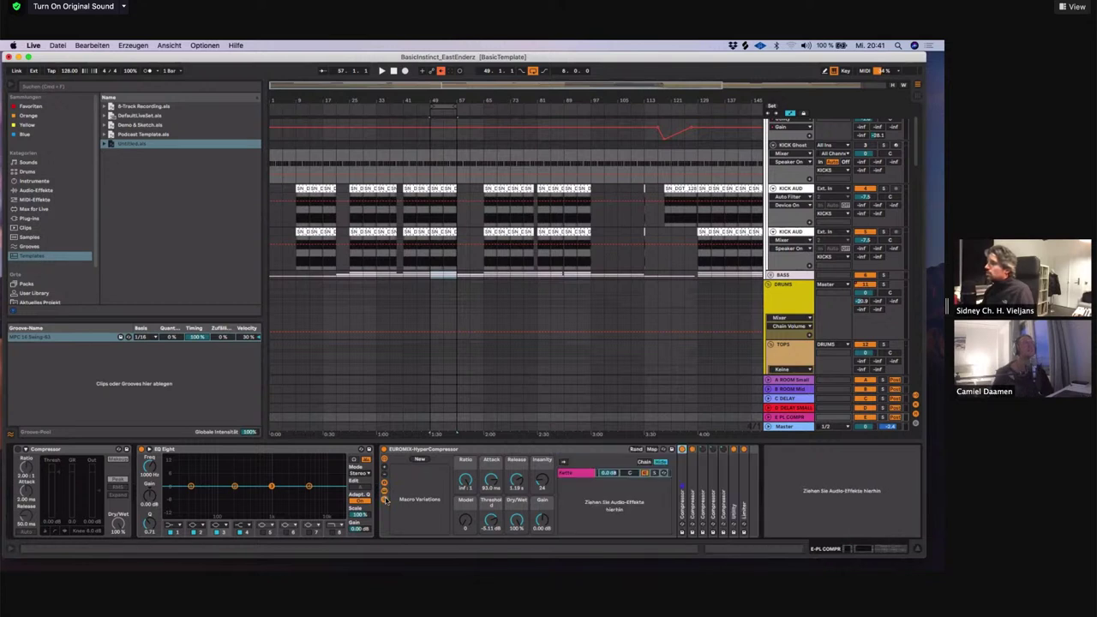
{"action": "left_click", "coordinate": [682, 499]}
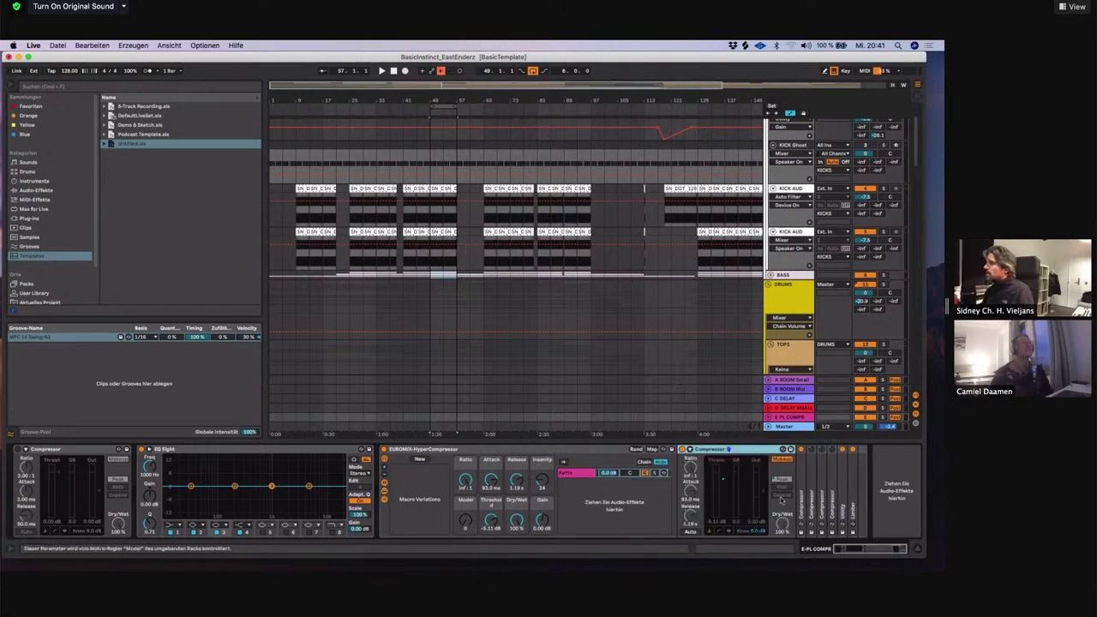
{"action": "left_click", "coordinate": [806, 496]}
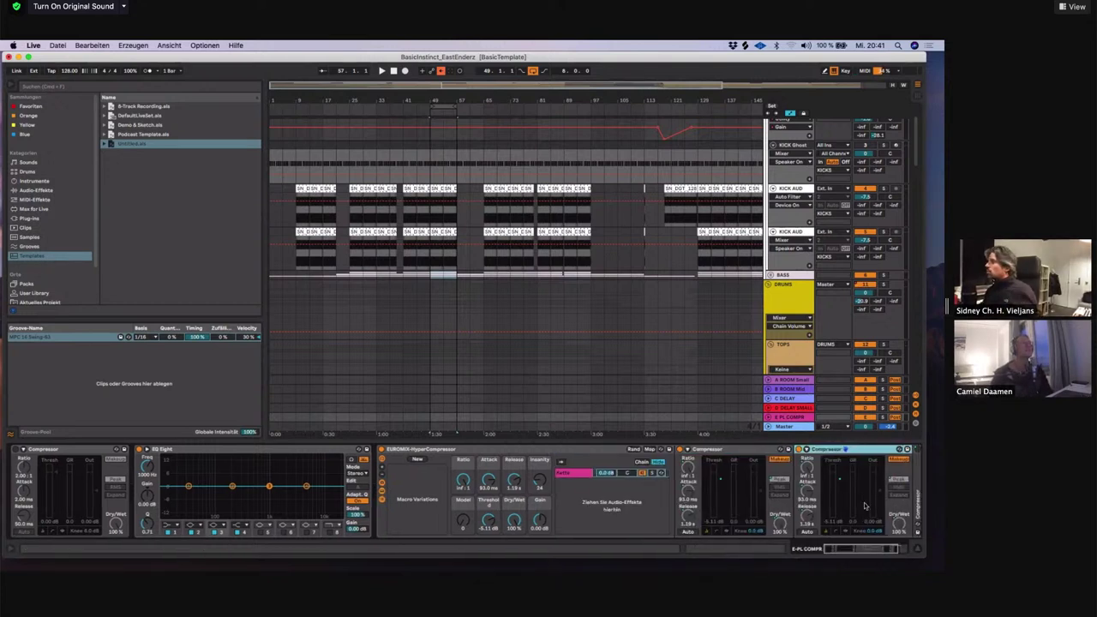
{"action": "scroll", "coordinate": [863, 508], "scroll_direction": "right", "scroll_amount": 3}
{"action": "double_click", "coordinate": [819, 509]}
{"action": "scroll", "coordinate": [870, 510], "scroll_direction": "right", "scroll_amount": 6}
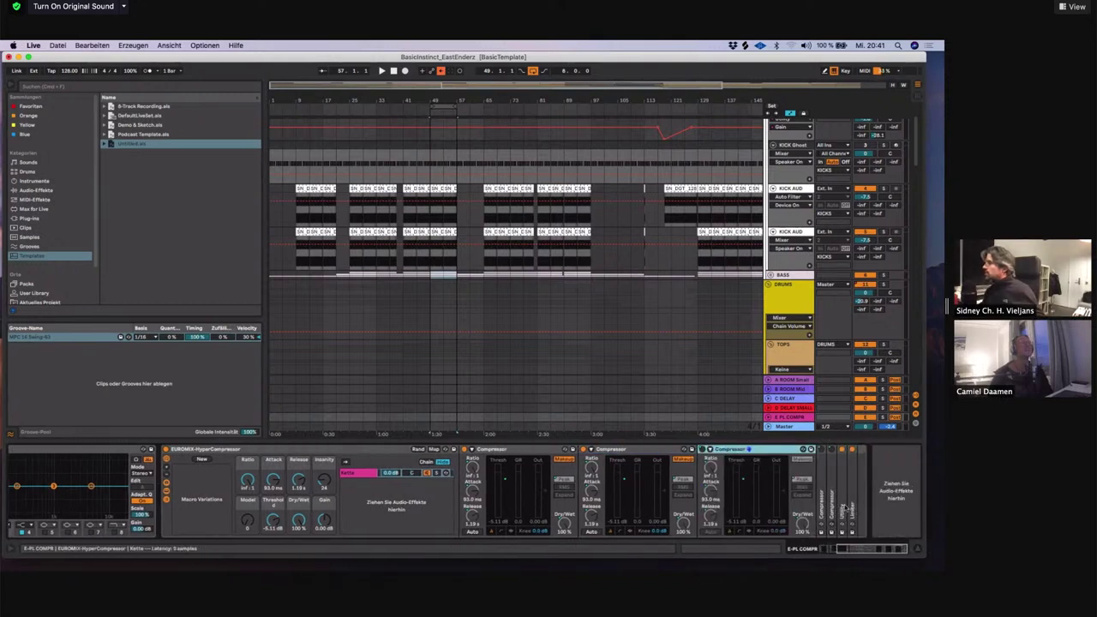
{"action": "double_click", "coordinate": [842, 509]}
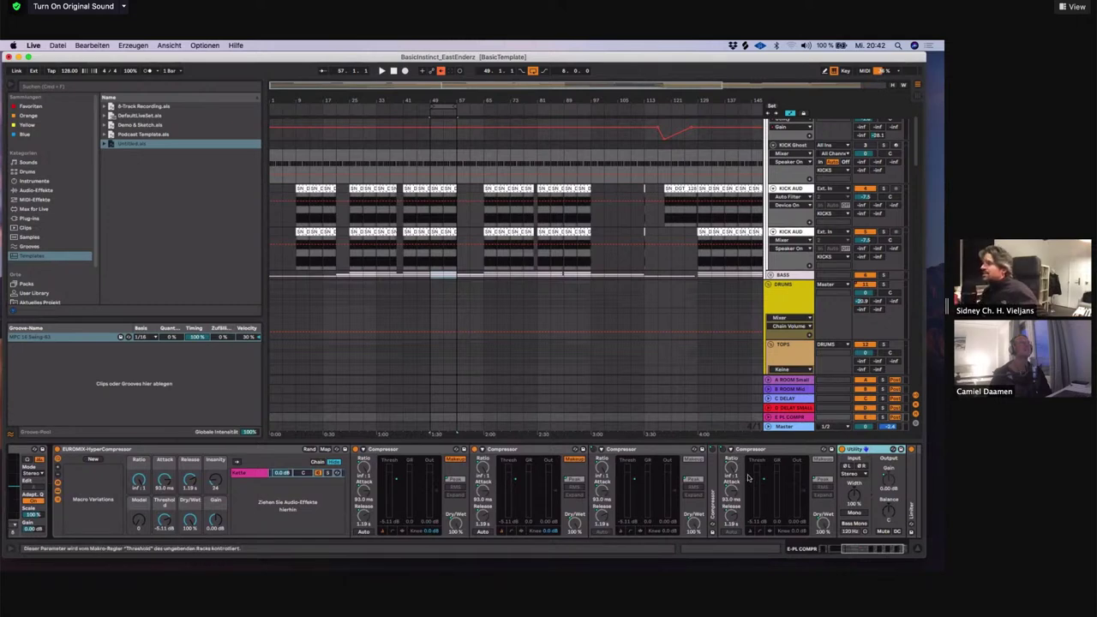
{"action": "scroll", "coordinate": [748, 479], "scroll_direction": "left", "scroll_amount": 6}
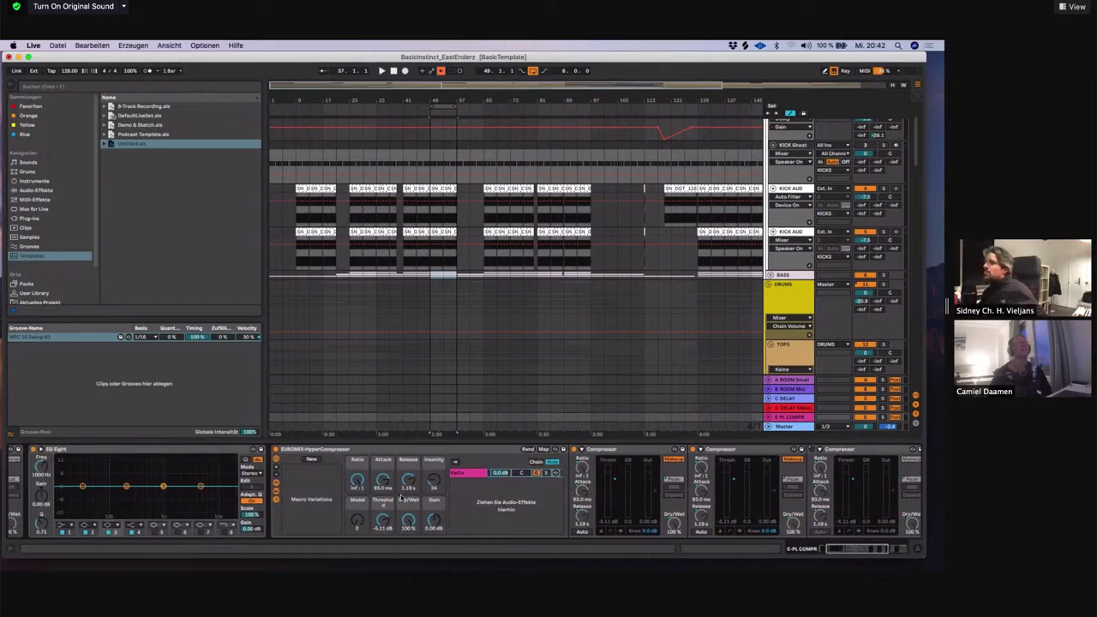
{"action": "scroll", "coordinate": [690, 497], "scroll_direction": "right", "scroll_amount": 8}
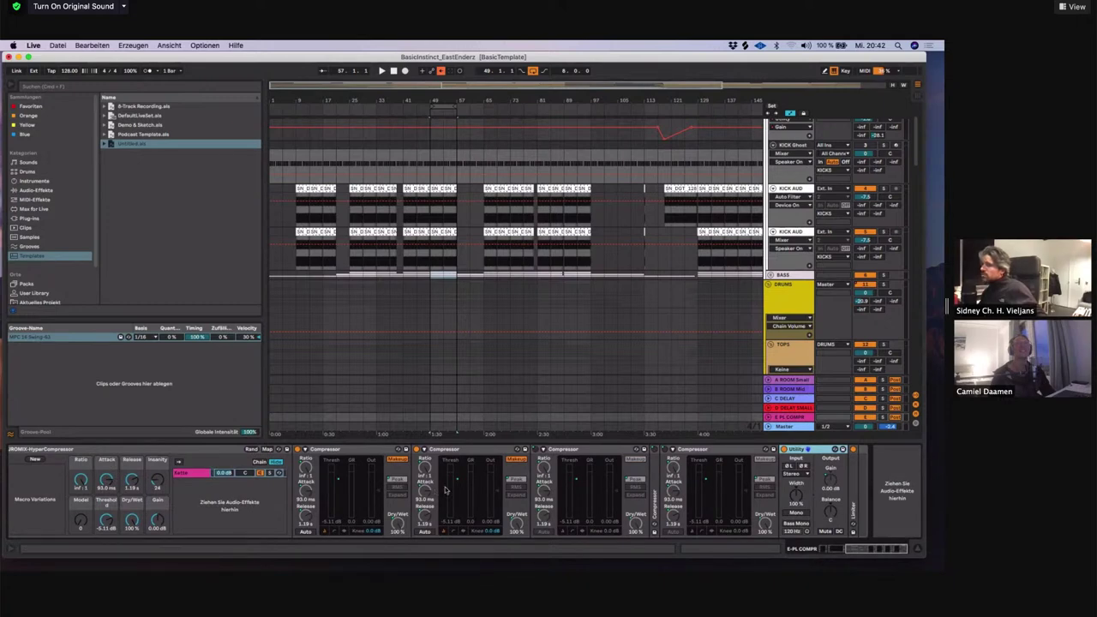
Solo the E-PL COMPR return, play from bar 49 and unfold the return with its devices in view
{"action": "left_click_drag", "start_coordinate": [876, 443], "coordinate": [863, 563]}
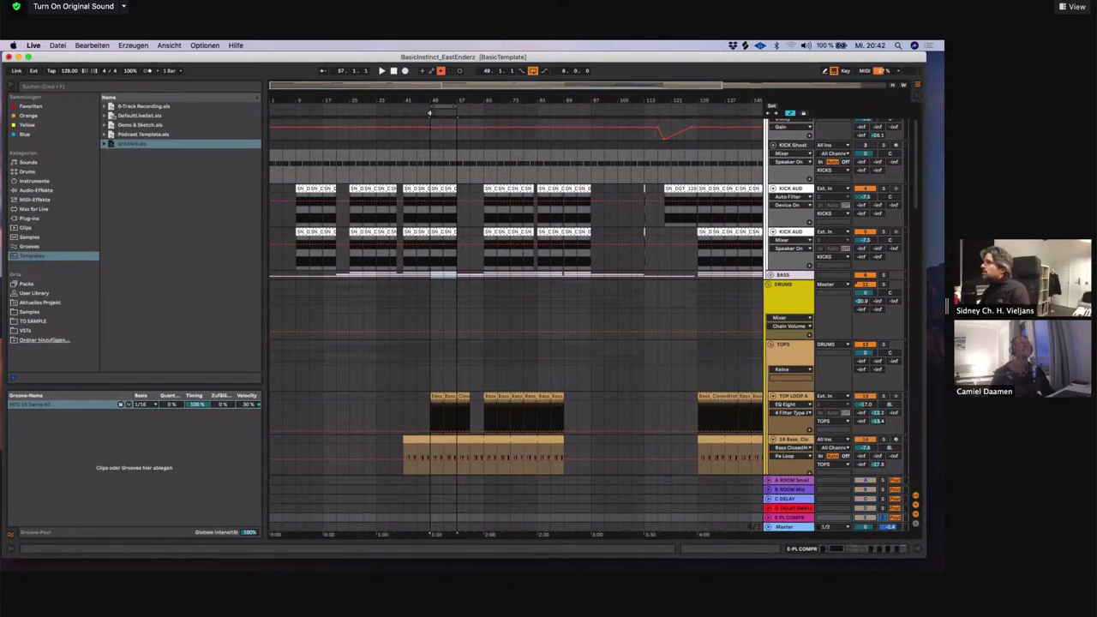
{"action": "left_click", "coordinate": [431, 113]}
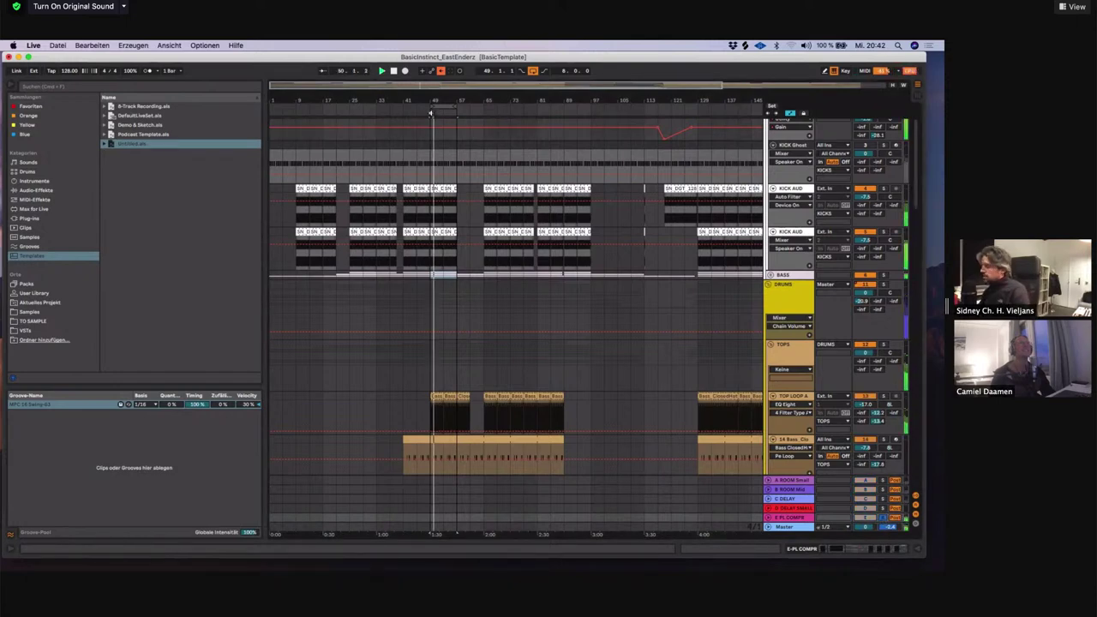
{"action": "left_click", "coordinate": [769, 517]}
{"action": "double_click", "coordinate": [804, 484]}
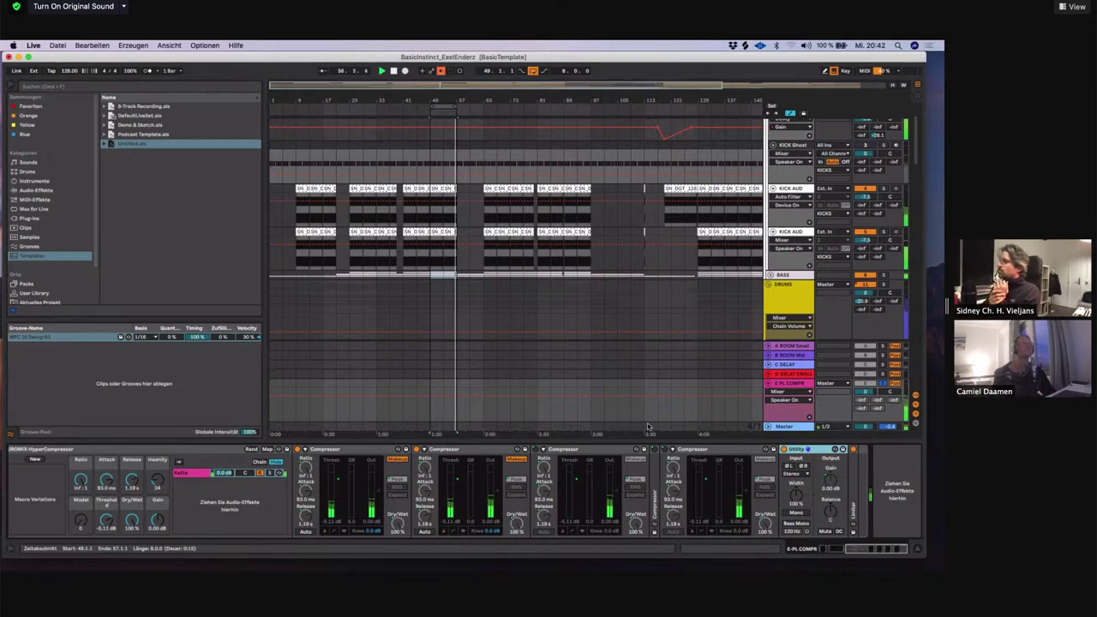
Replay the loop, stop it and examine the EUROMIX-HyperCompressor's macros, compressors and Utility
{"action": "key", "text": "space"}
{"action": "key", "text": "space"}
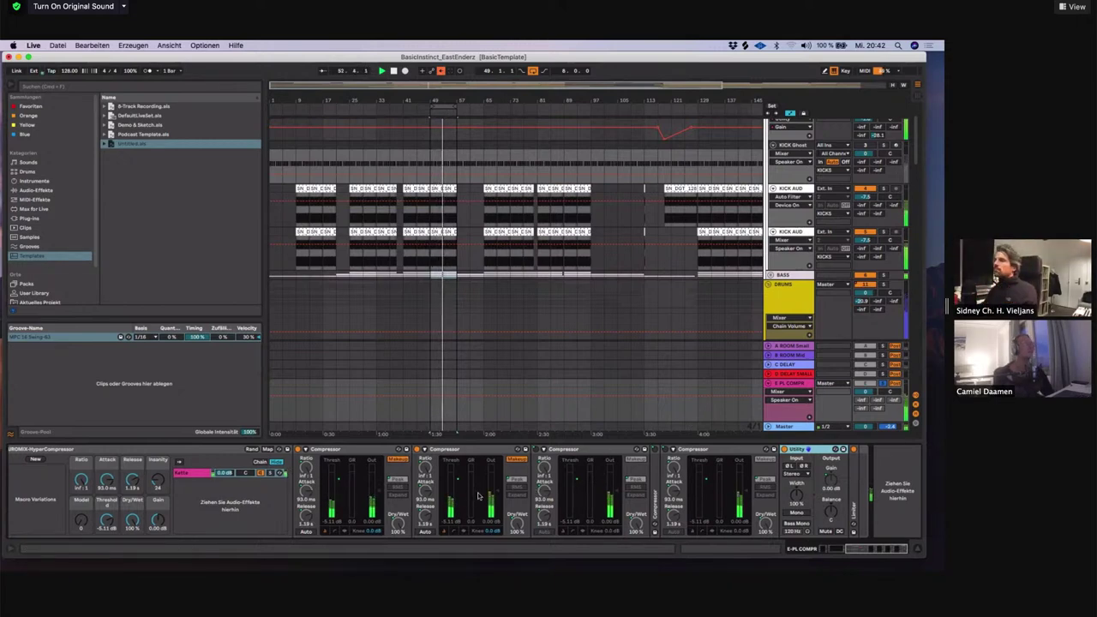
{"action": "scroll", "coordinate": [469, 493], "scroll_direction": "left", "scroll_amount": 5}
{"action": "scroll", "coordinate": [698, 300], "scroll_direction": "up", "scroll_amount": 1}
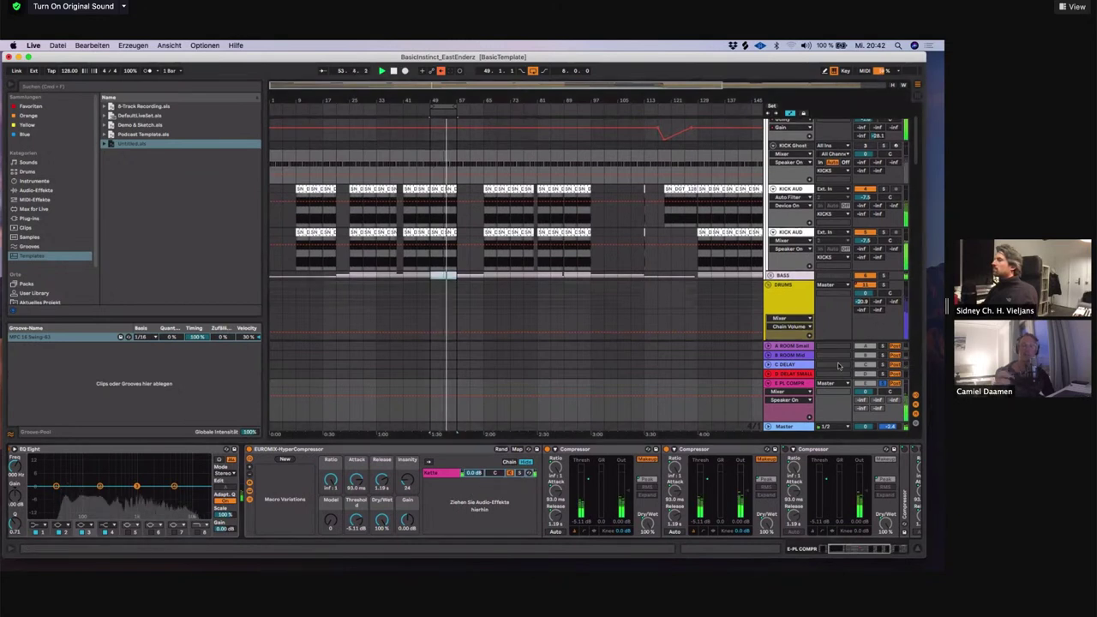
{"action": "key", "text": "space"}
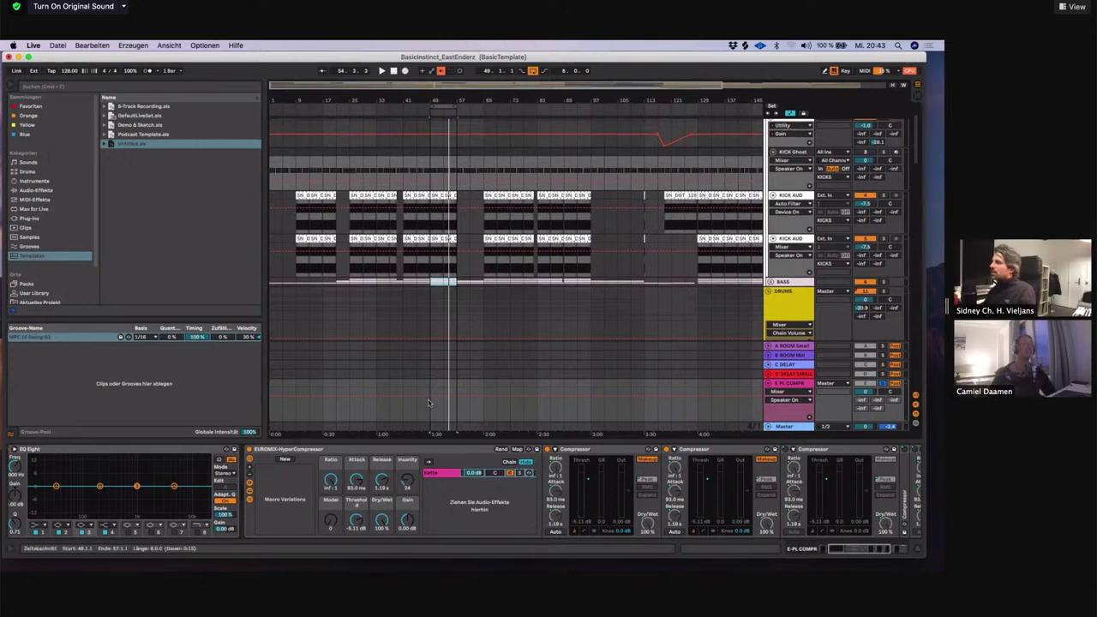
{"action": "scroll", "coordinate": [430, 405], "scroll_direction": "down", "scroll_amount": 2}
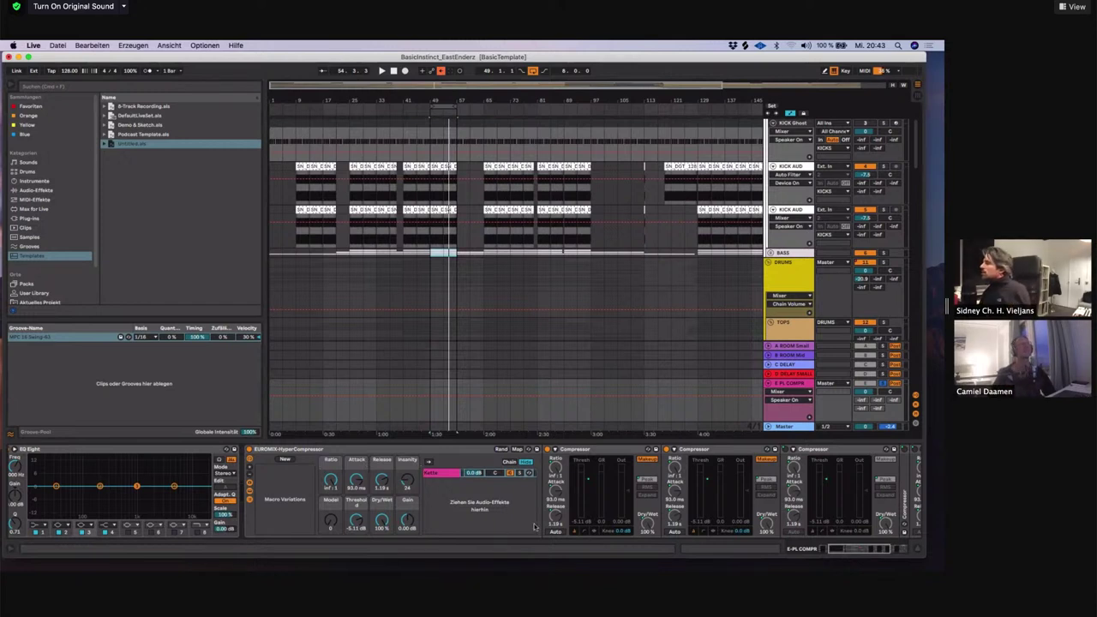
{"action": "scroll", "coordinate": [486, 490], "scroll_direction": "left", "scroll_amount": 5}
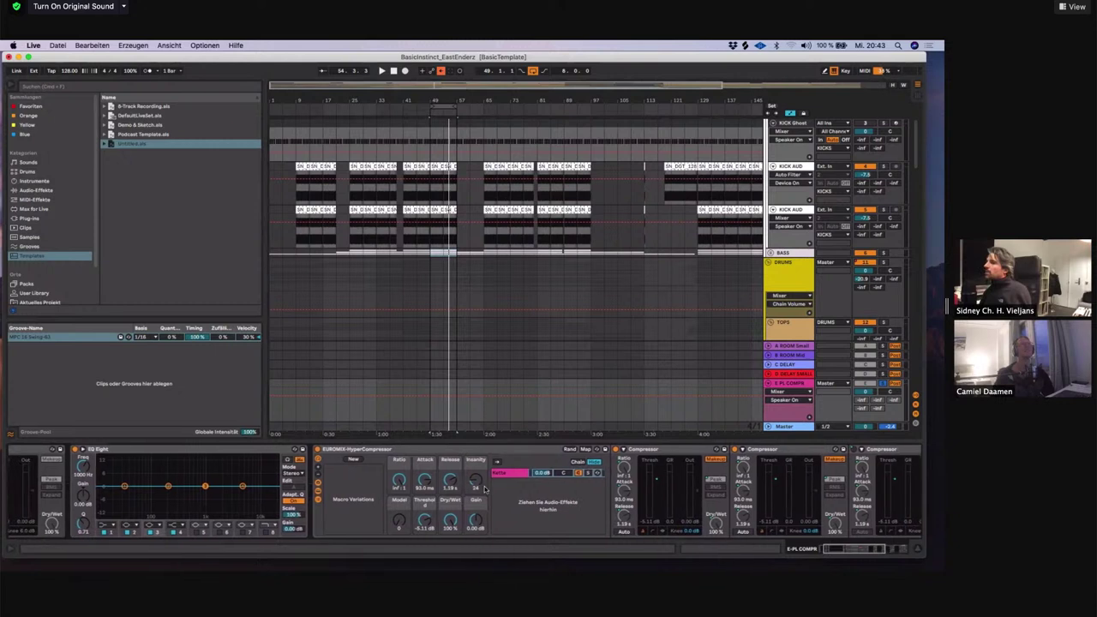
{"action": "scroll", "coordinate": [486, 489], "scroll_direction": "right", "scroll_amount": 10}
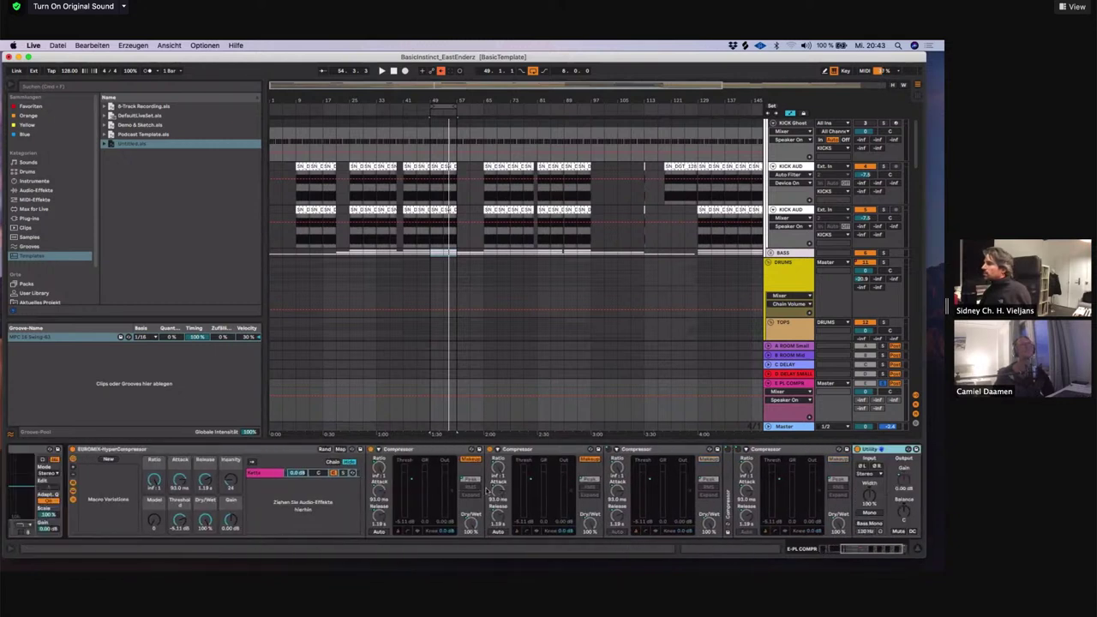
{"action": "scroll", "coordinate": [343, 403], "scroll_direction": "right", "scroll_amount": 2}
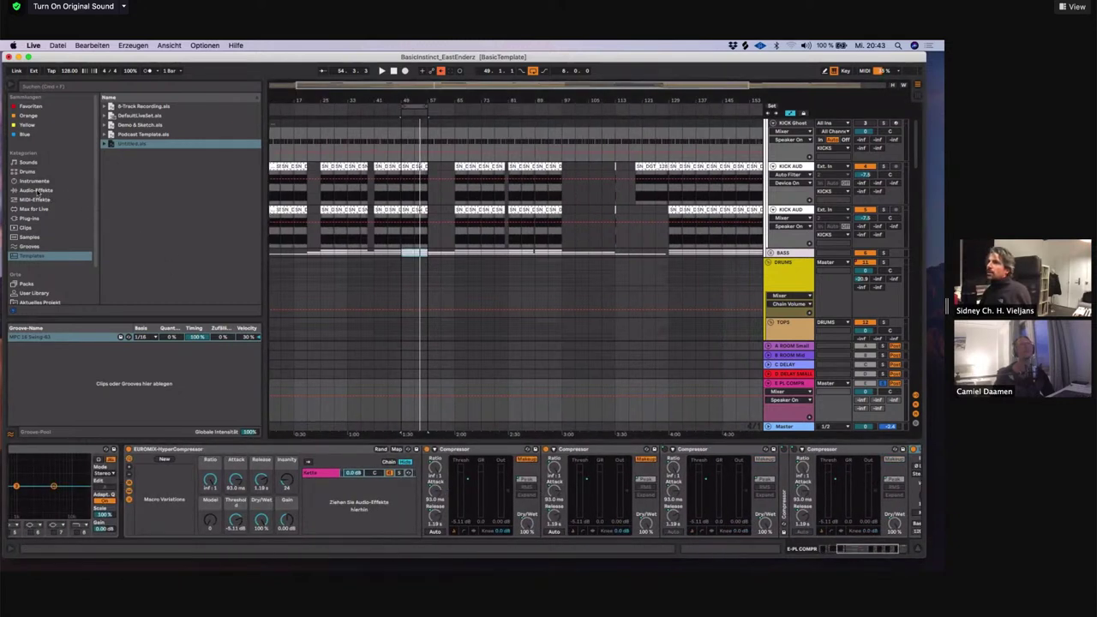
Browse the audio effects, instruments and plug-ins, and expand the Audio Units list
{"action": "left_click", "coordinate": [37, 191]}
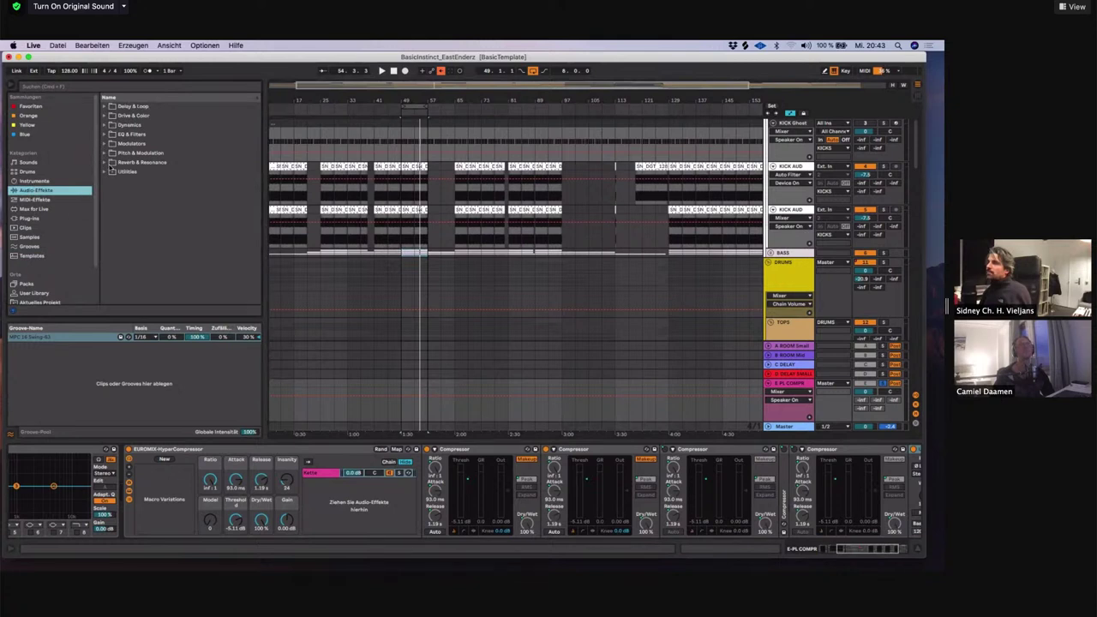
{"action": "left_click", "coordinate": [32, 181]}
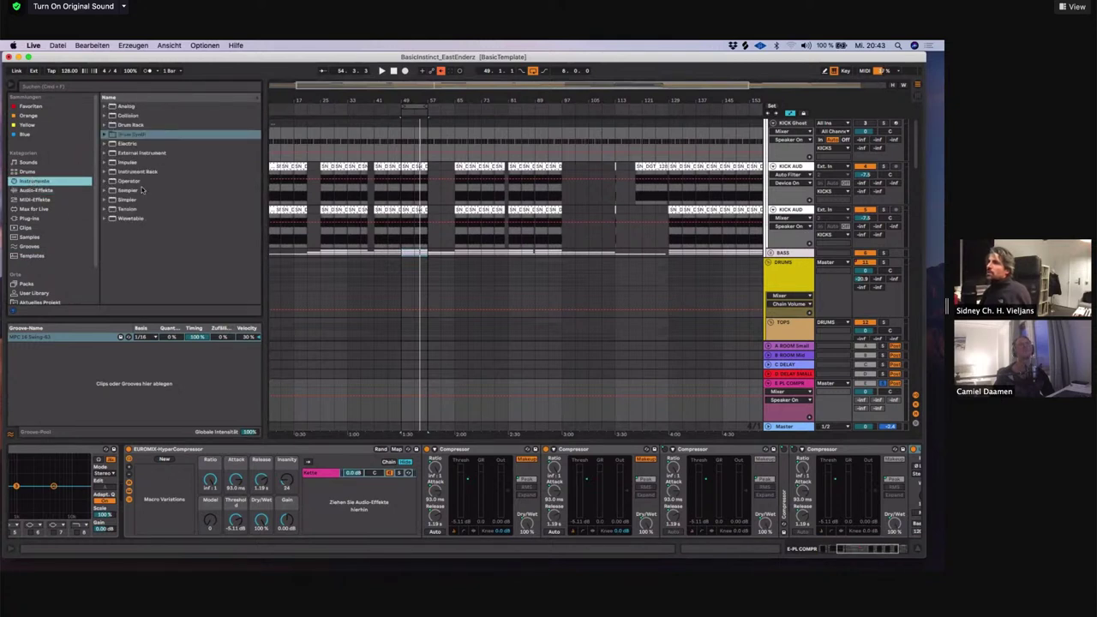
{"action": "left_click", "coordinate": [35, 219]}
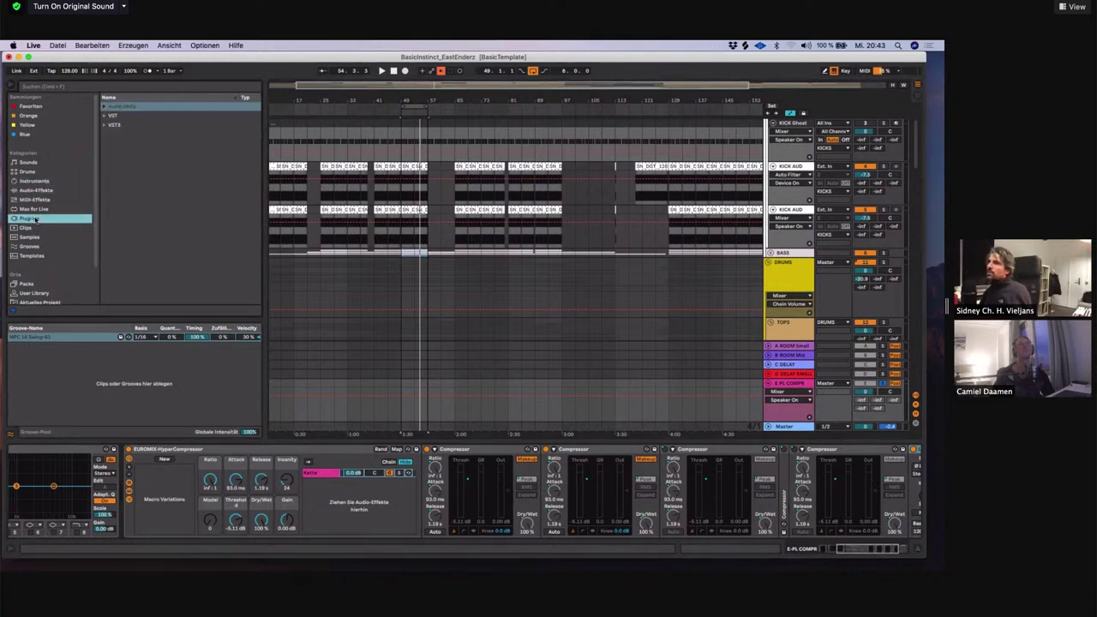
{"action": "left_click", "coordinate": [105, 106]}
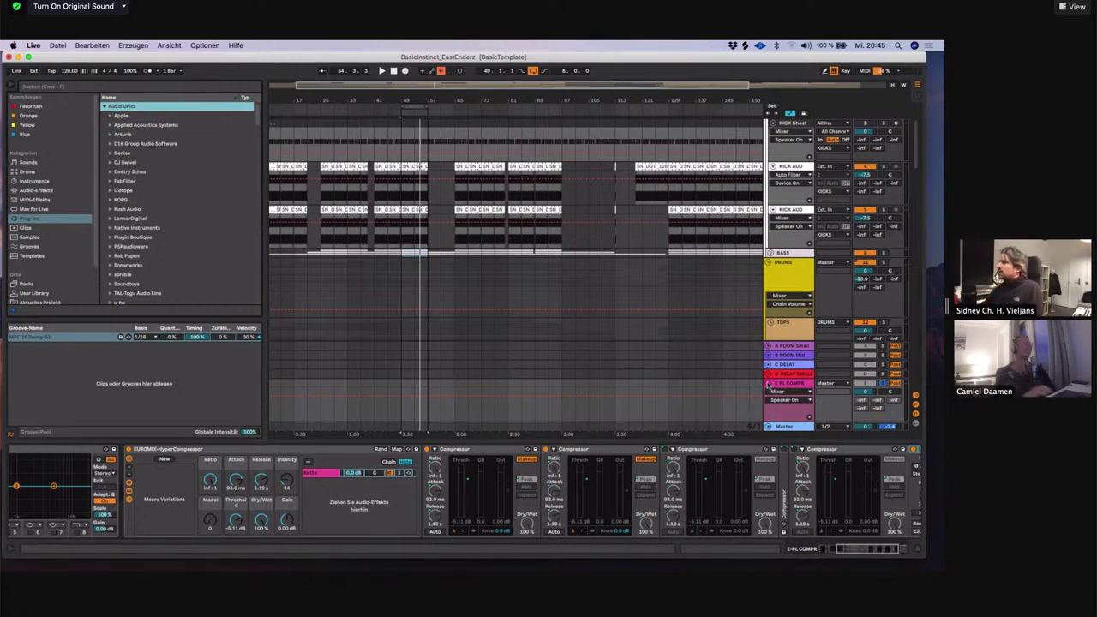
Fold the E-PL COMPR return and hide the devices inside the EUROMIX-HyperCompressor rack
{"action": "left_click", "coordinate": [767, 383]}
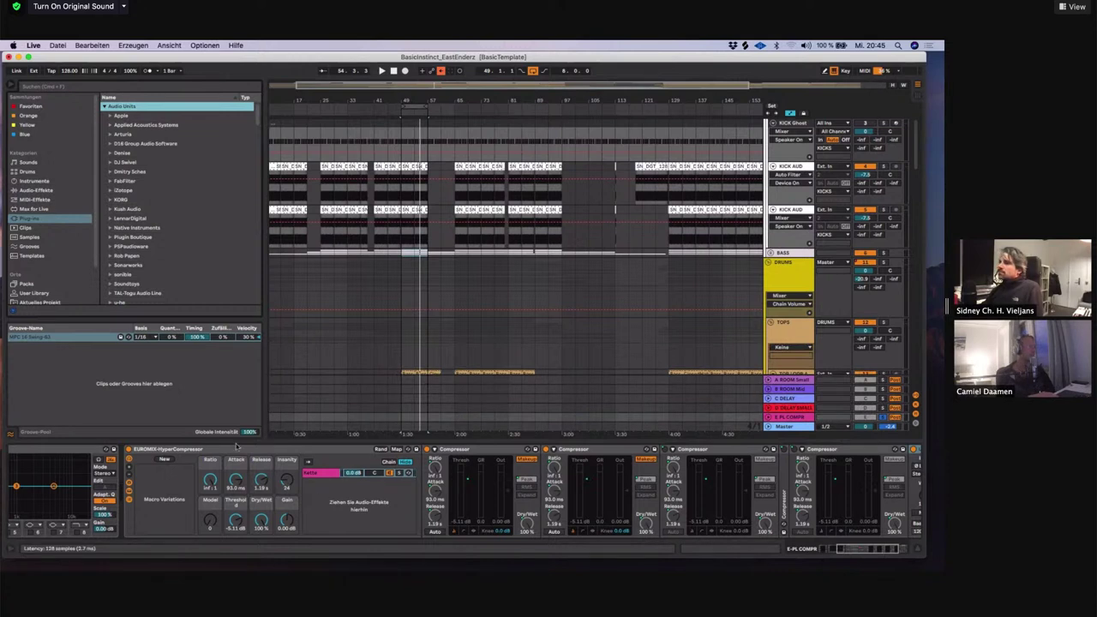
{"action": "left_click", "coordinate": [189, 450]}
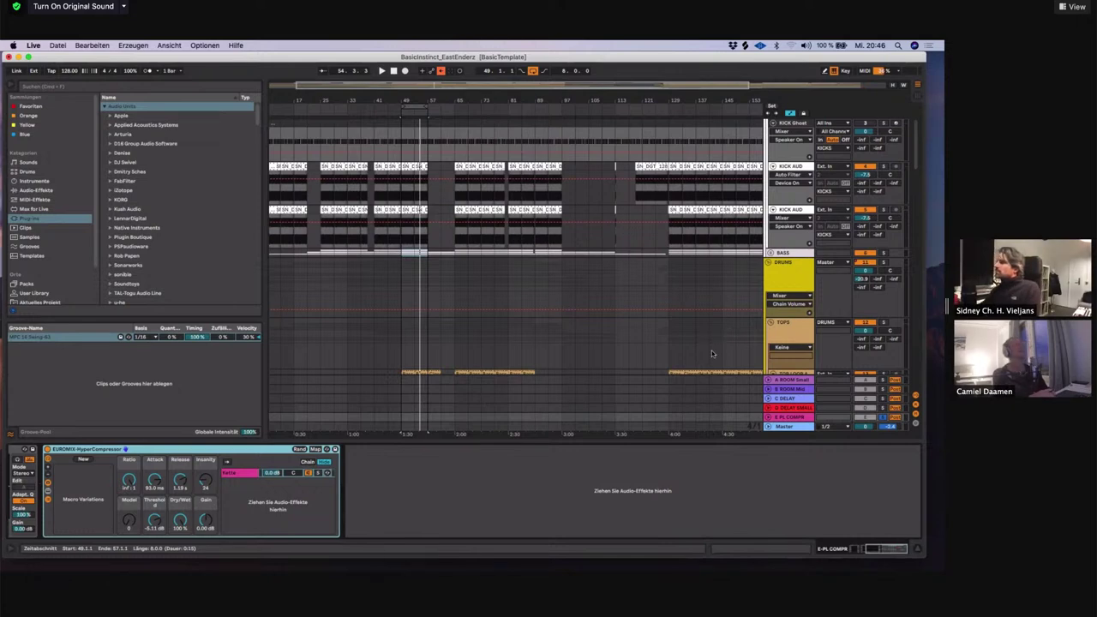
Hide the device view and look over the KICKS and TOPS tracks in the arrangement
{"action": "left_click_drag", "start_coordinate": [735, 440], "coordinate": [734, 538]}
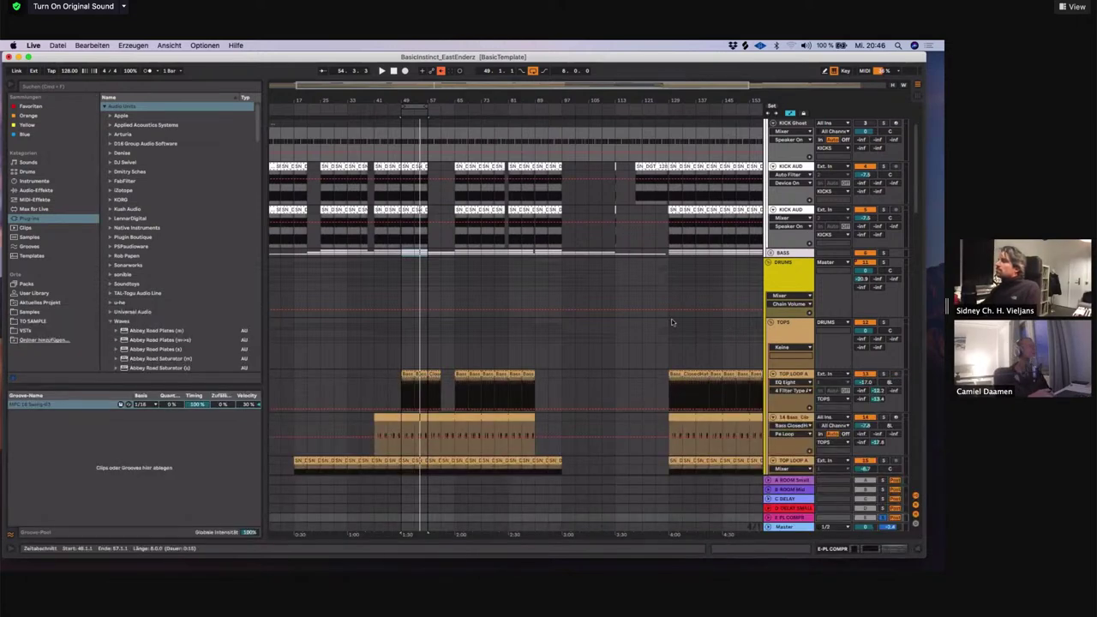
{"action": "scroll", "coordinate": [643, 302], "scroll_direction": "down", "scroll_amount": 3}
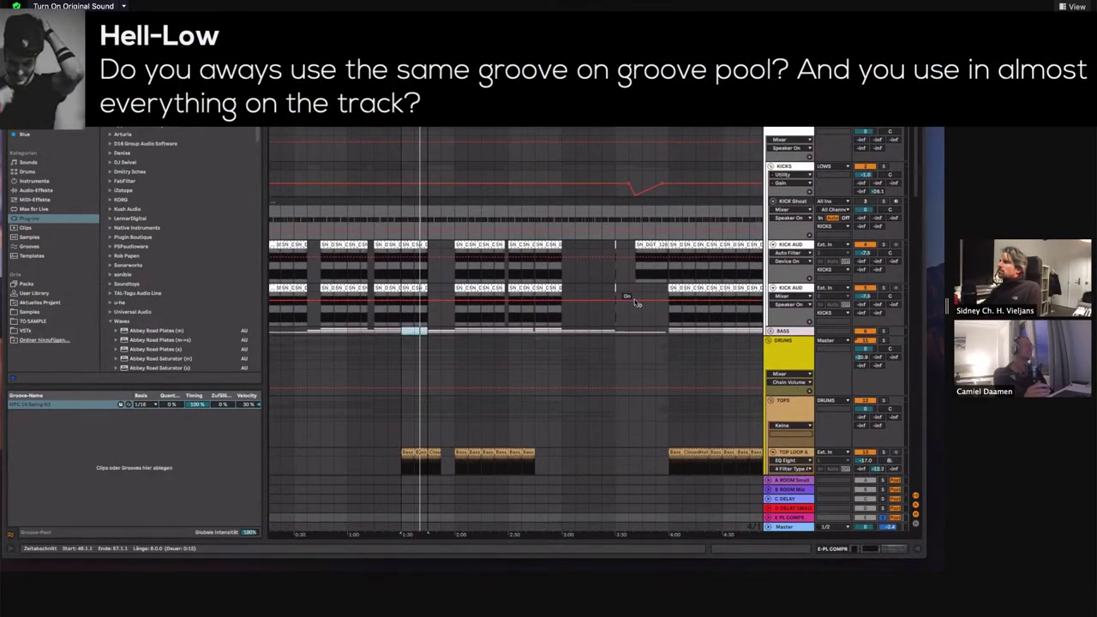
{"action": "scroll", "coordinate": [634, 302], "scroll_direction": "down", "scroll_amount": 1}
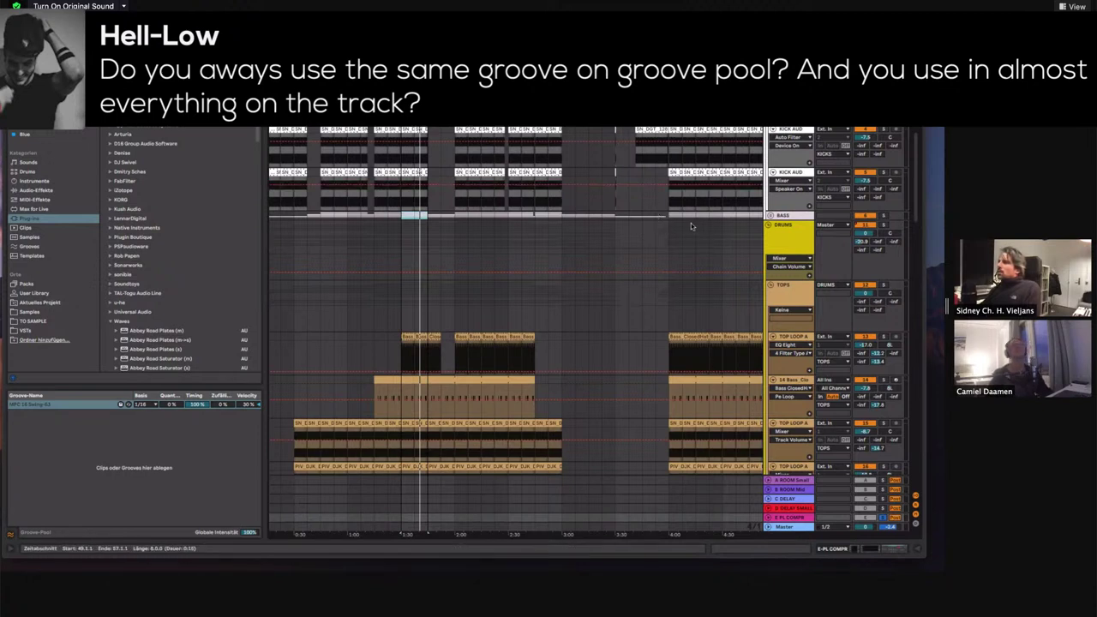
Open the closed-hat MIDI clip at bar 41 on track 14, examine its notes and groove setting, and hide the clip view
{"action": "left_click", "coordinate": [75, 422]}
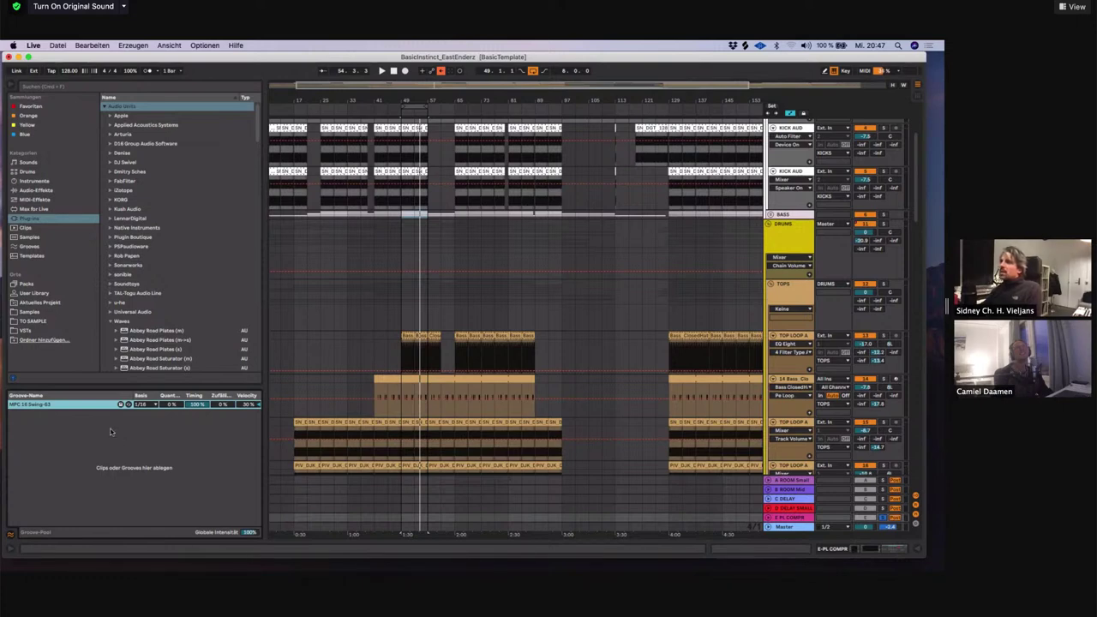
{"action": "scroll", "coordinate": [395, 386], "scroll_direction": "down", "scroll_amount": 1}
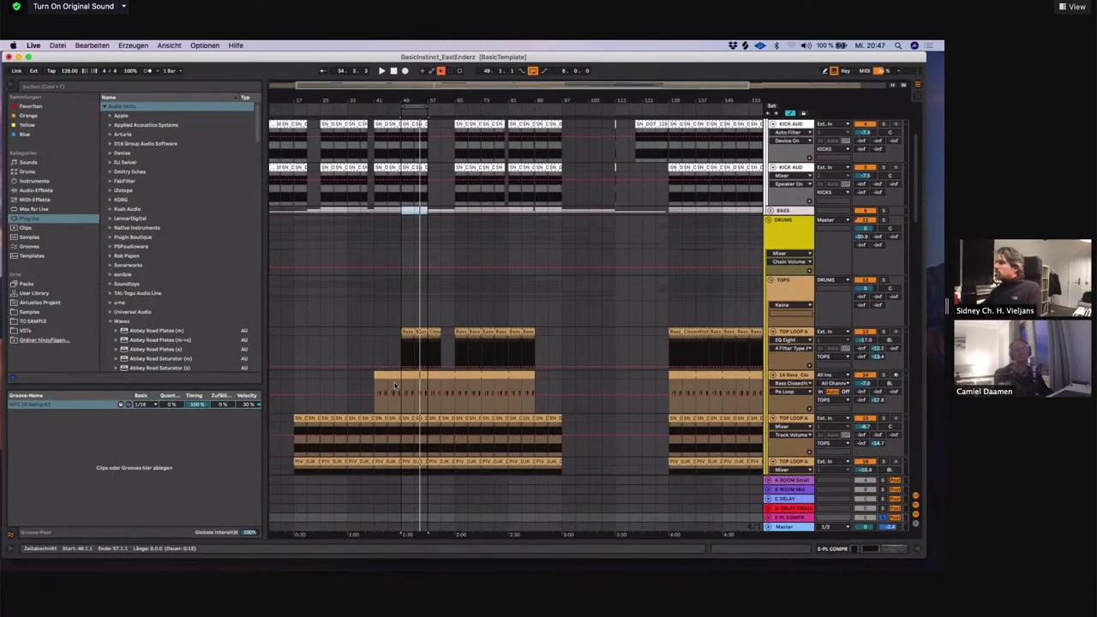
{"action": "scroll", "coordinate": [390, 381], "scroll_direction": "down", "scroll_amount": 3}
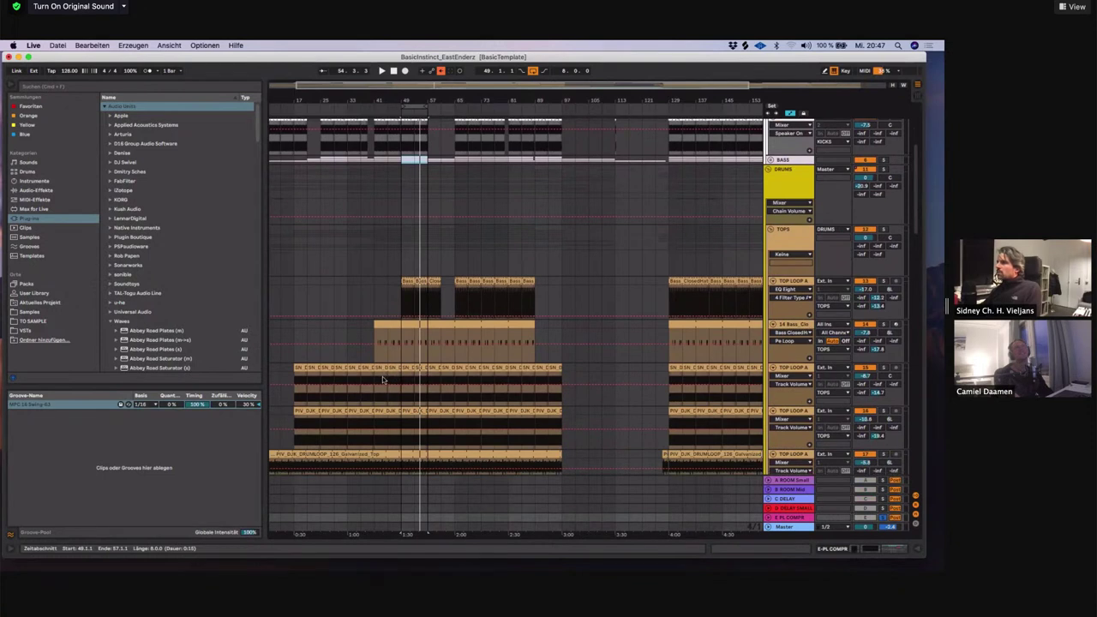
{"action": "scroll", "coordinate": [382, 377], "scroll_direction": "down", "scroll_amount": 4}
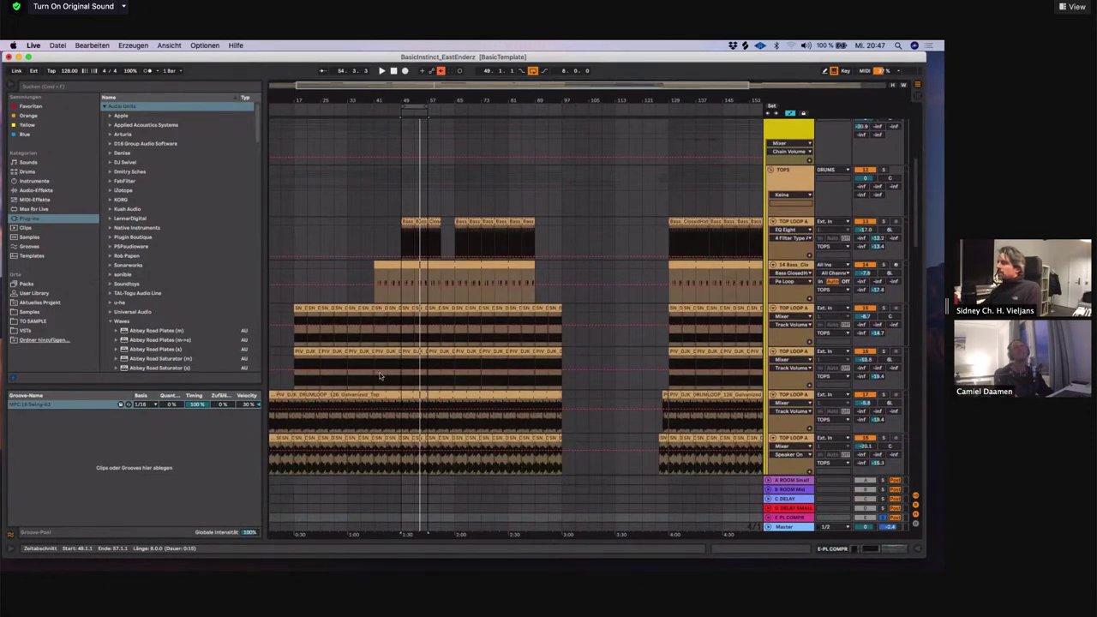
{"action": "mouse_move", "coordinate": [383, 375]}
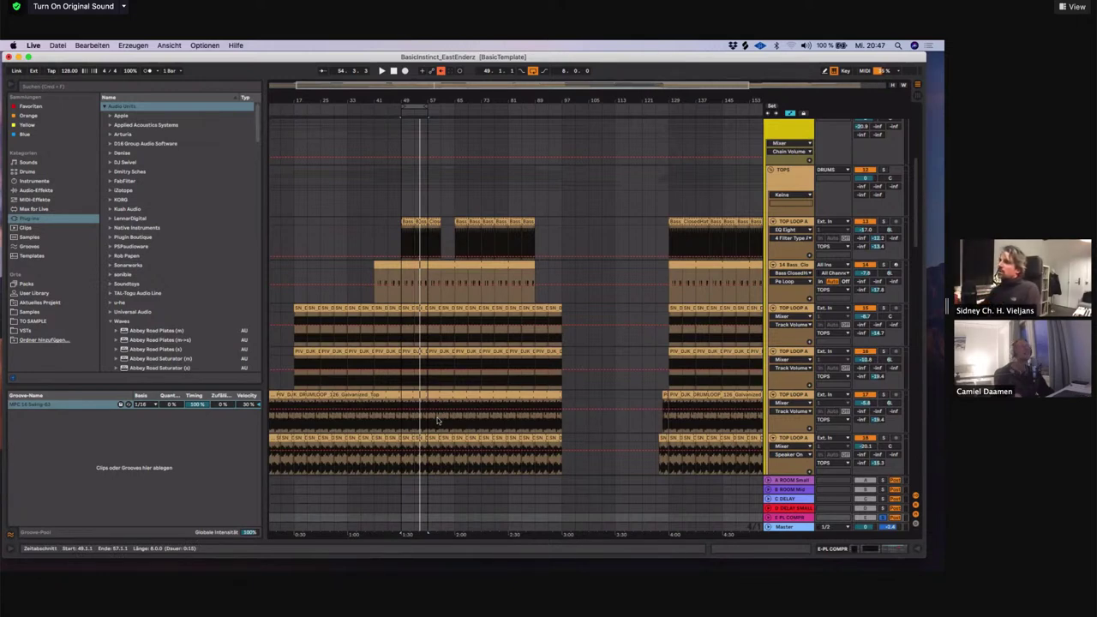
{"action": "double_click", "coordinate": [406, 264]}
{"action": "left_click_drag", "start_coordinate": [598, 441], "coordinate": [532, 331]}
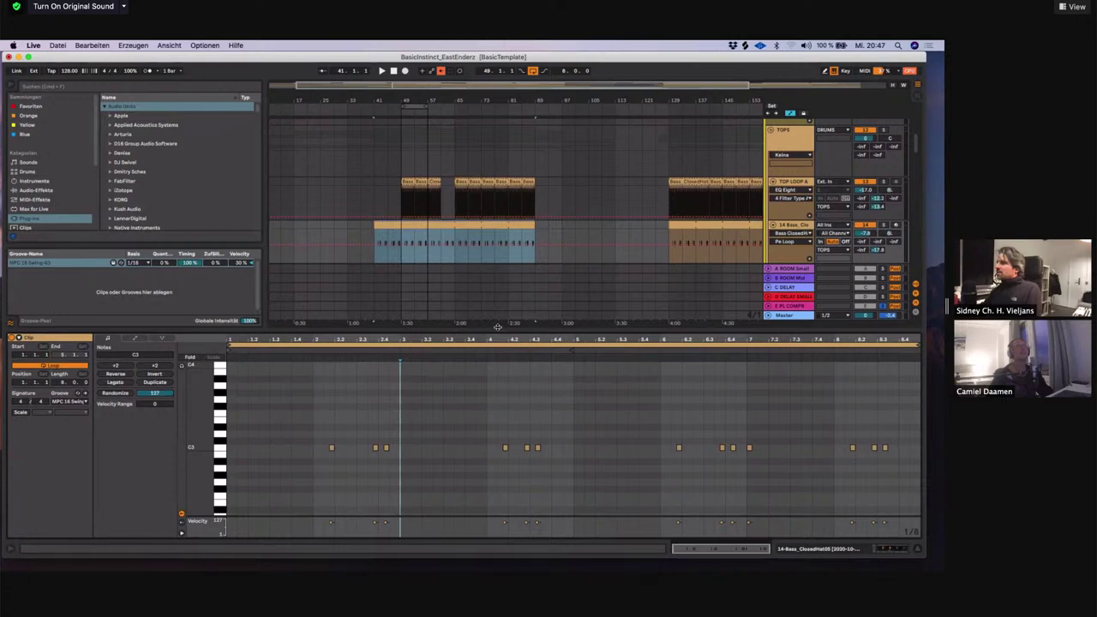
{"action": "left_click_drag", "start_coordinate": [484, 331], "coordinate": [491, 600]}
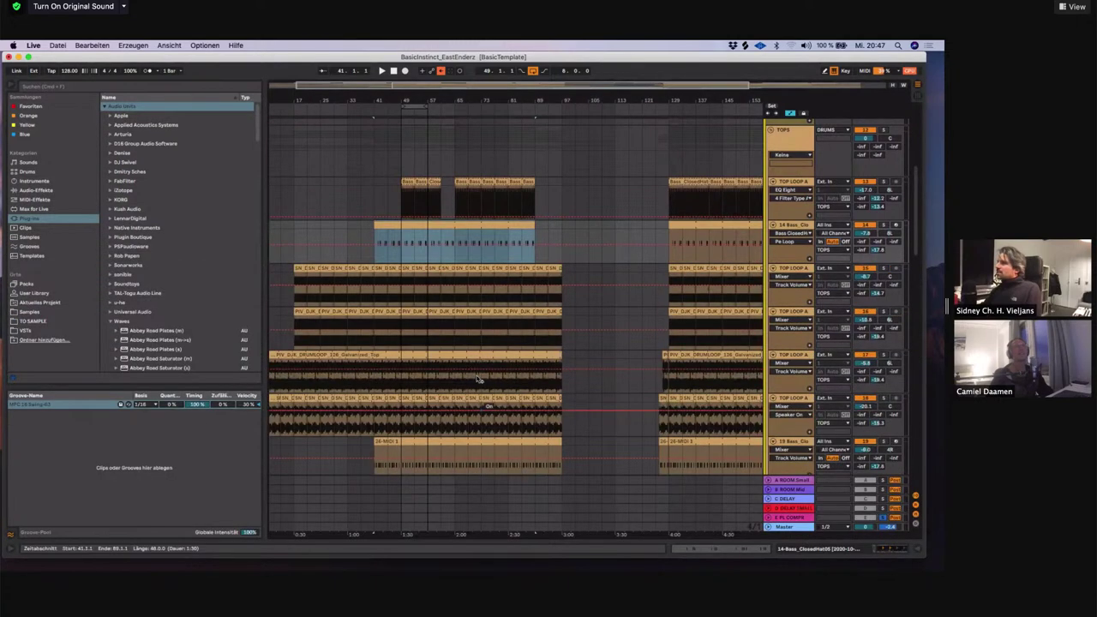
Open the 26-MIDI 1 clip on track 20, inspect the timing of its first note, and hide the clip view
{"action": "scroll", "coordinate": [420, 392], "scroll_direction": "down", "scroll_amount": 3}
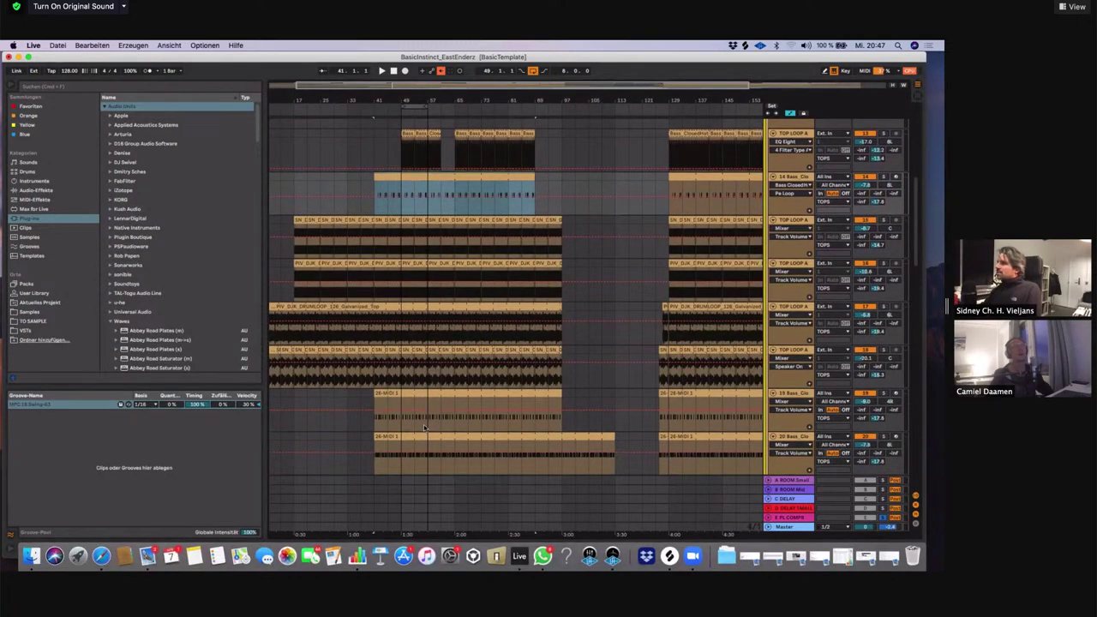
{"action": "double_click", "coordinate": [500, 440]}
{"action": "left_click_drag", "start_coordinate": [500, 439], "coordinate": [500, 333]}
{"action": "scroll", "coordinate": [291, 468], "scroll_direction": "down", "scroll_amount": 2}
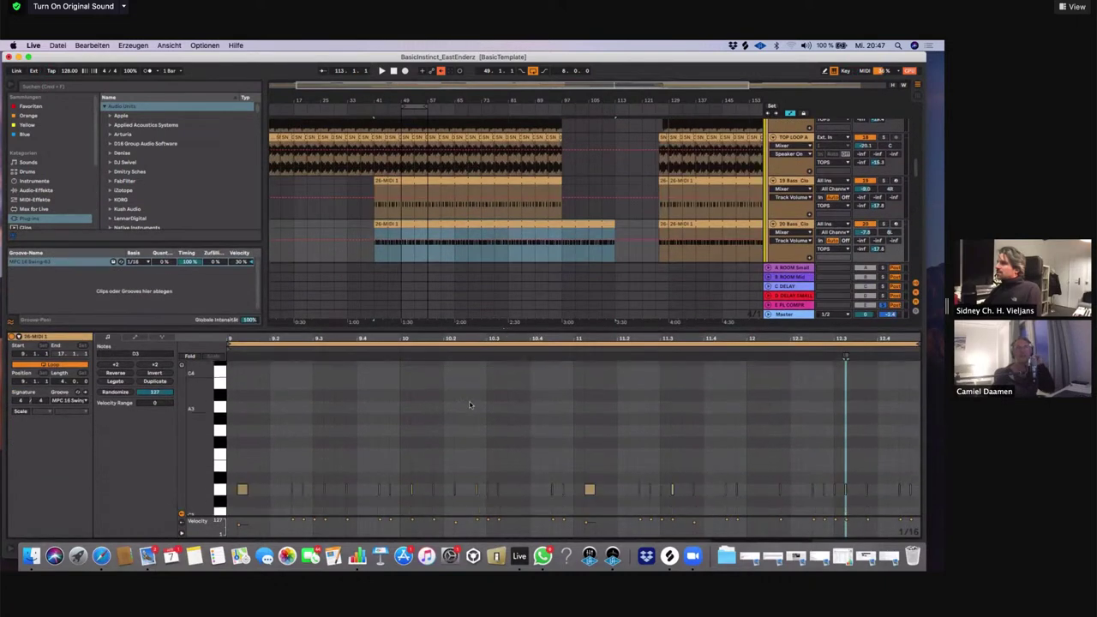
{"action": "left_click", "coordinate": [242, 490]}
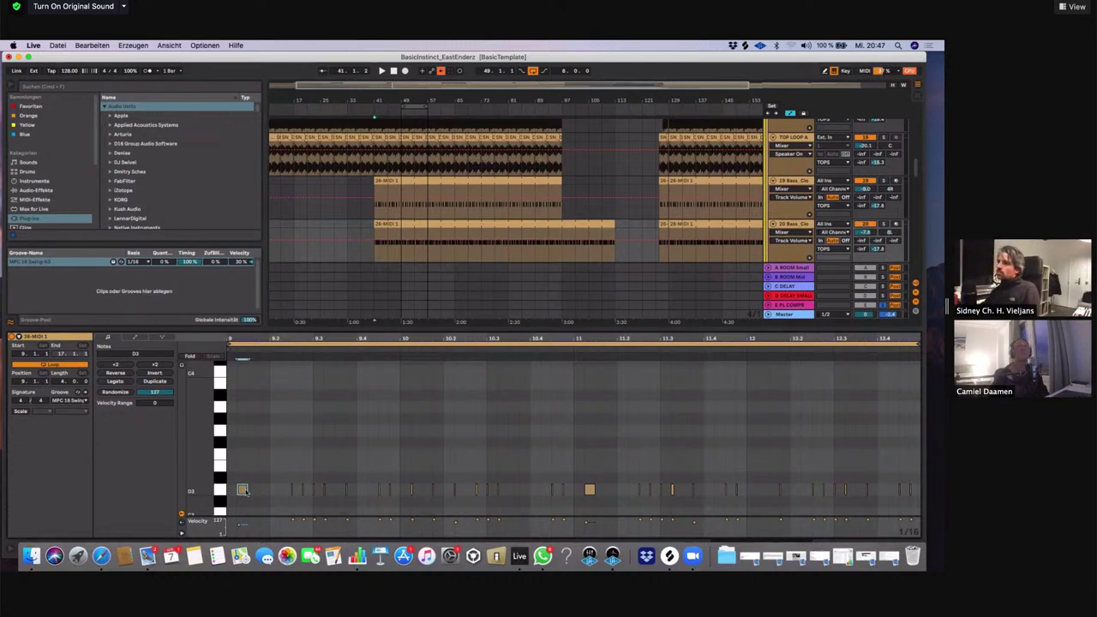
{"action": "left_click_drag", "start_coordinate": [242, 491], "coordinate": [246, 494]}
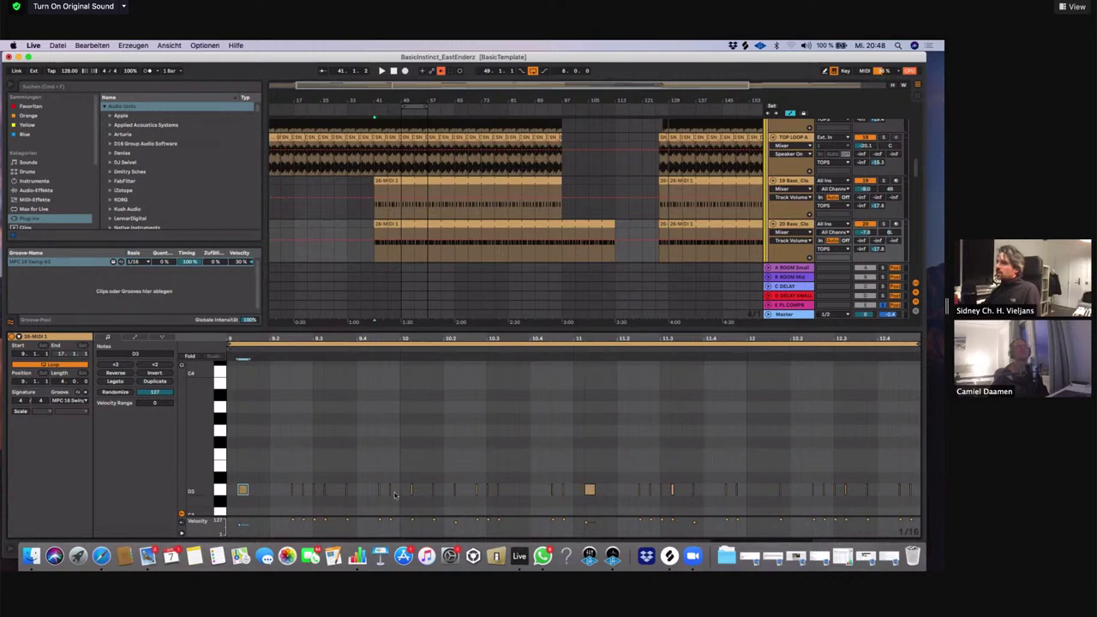
{"action": "left_click", "coordinate": [262, 497]}
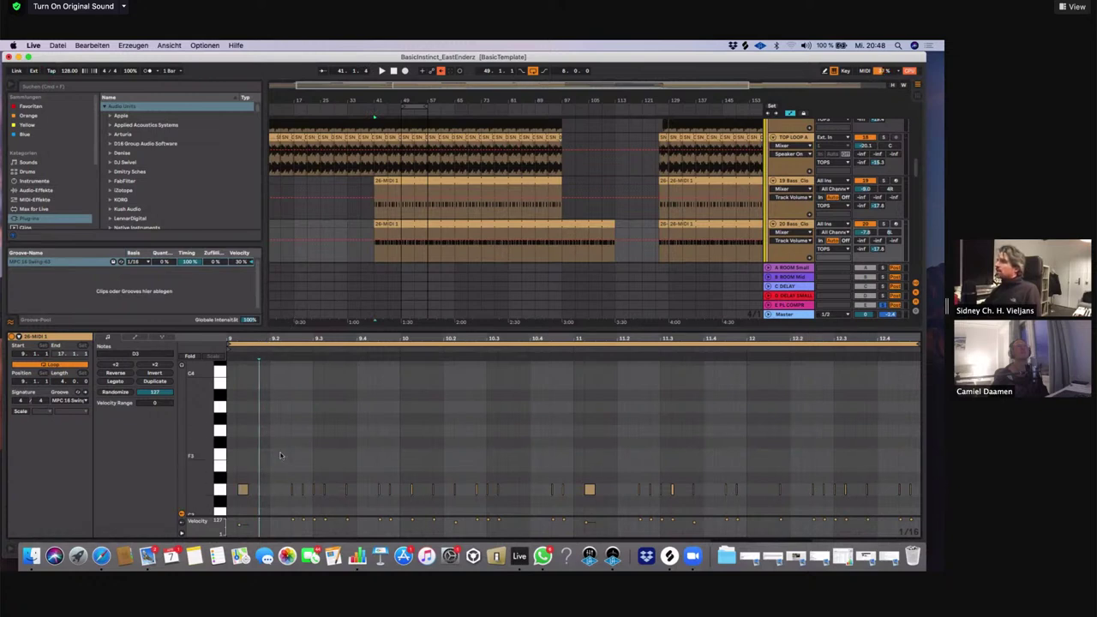
{"action": "left_click_drag", "start_coordinate": [566, 330], "coordinate": [549, 506]}
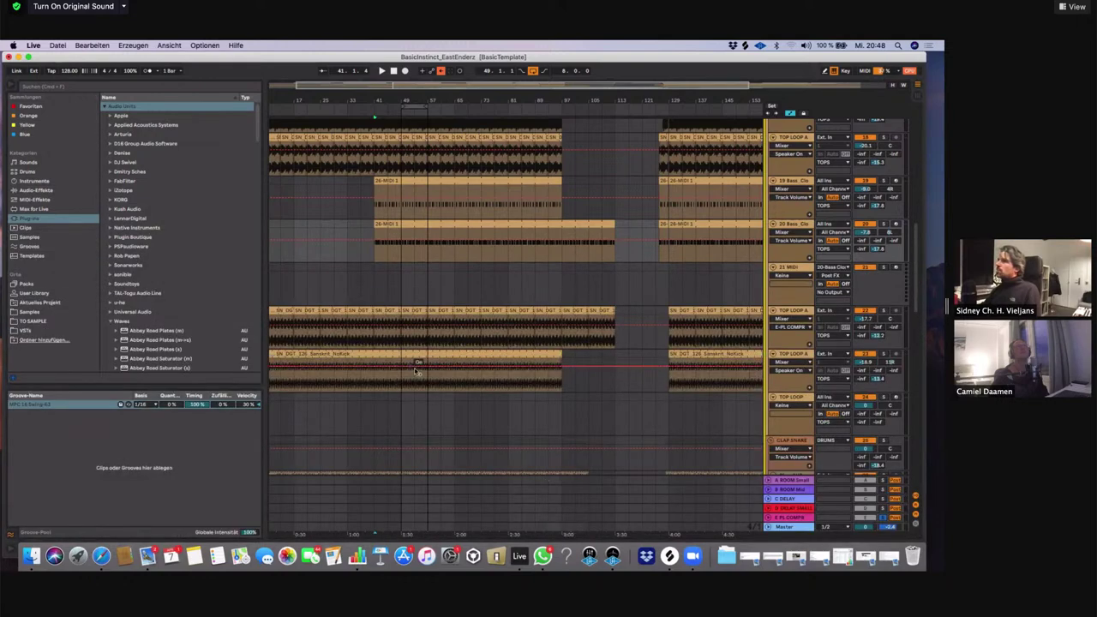
Select the MPC 16 Swing-63 groove and look over the TOPS and KICK AUD tracks in the arrangement
{"action": "left_click", "coordinate": [30, 404]}
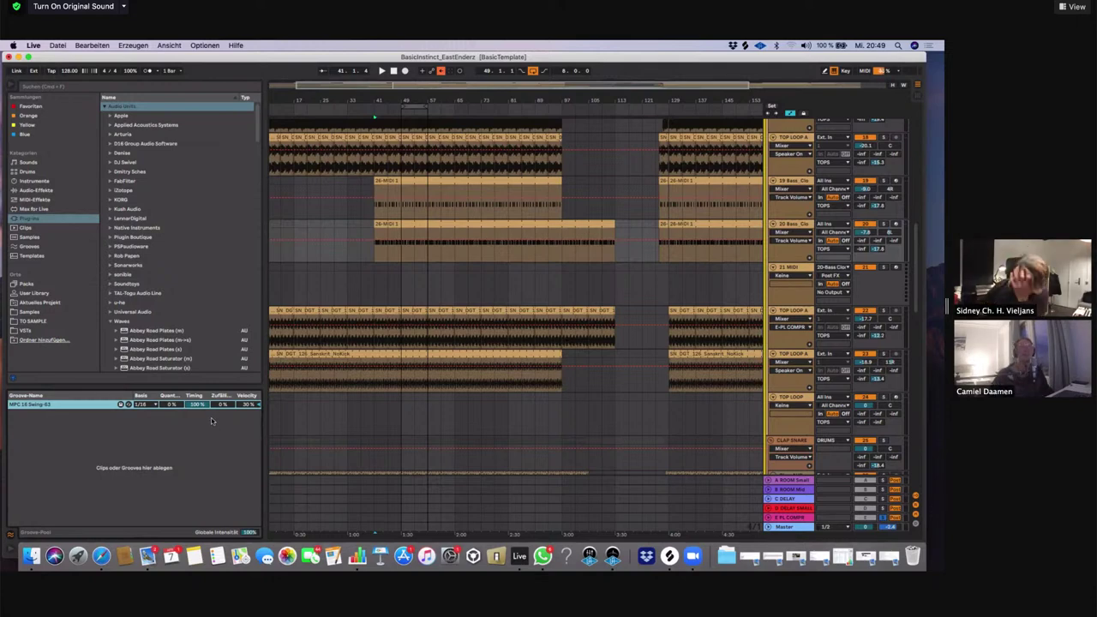
{"action": "left_click", "coordinate": [348, 265]}
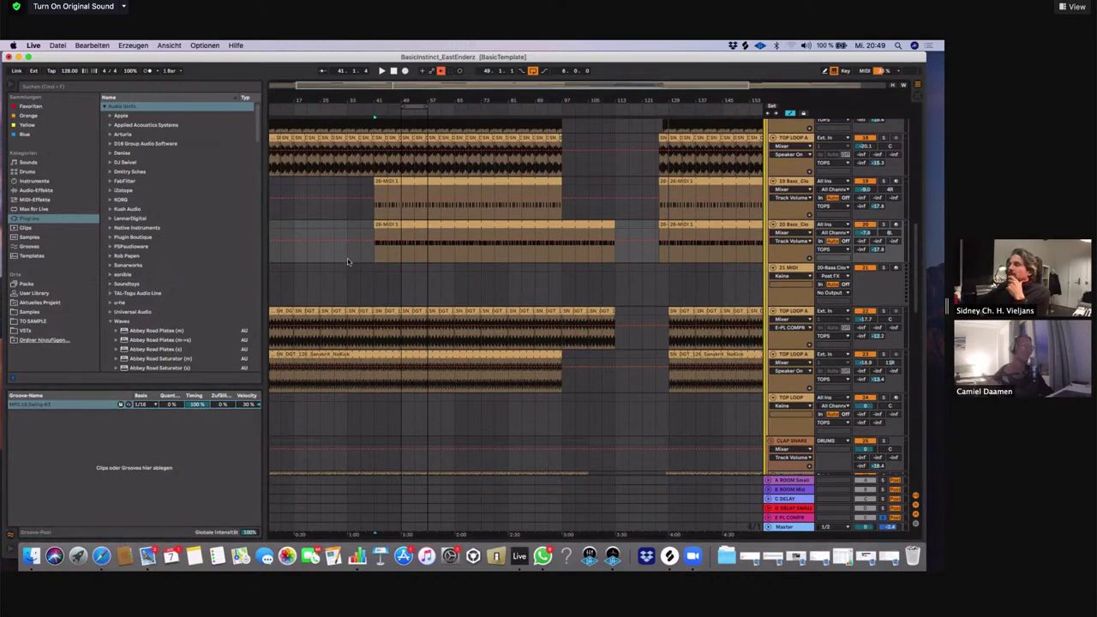
{"action": "scroll", "coordinate": [367, 236], "scroll_direction": "up", "scroll_amount": 2}
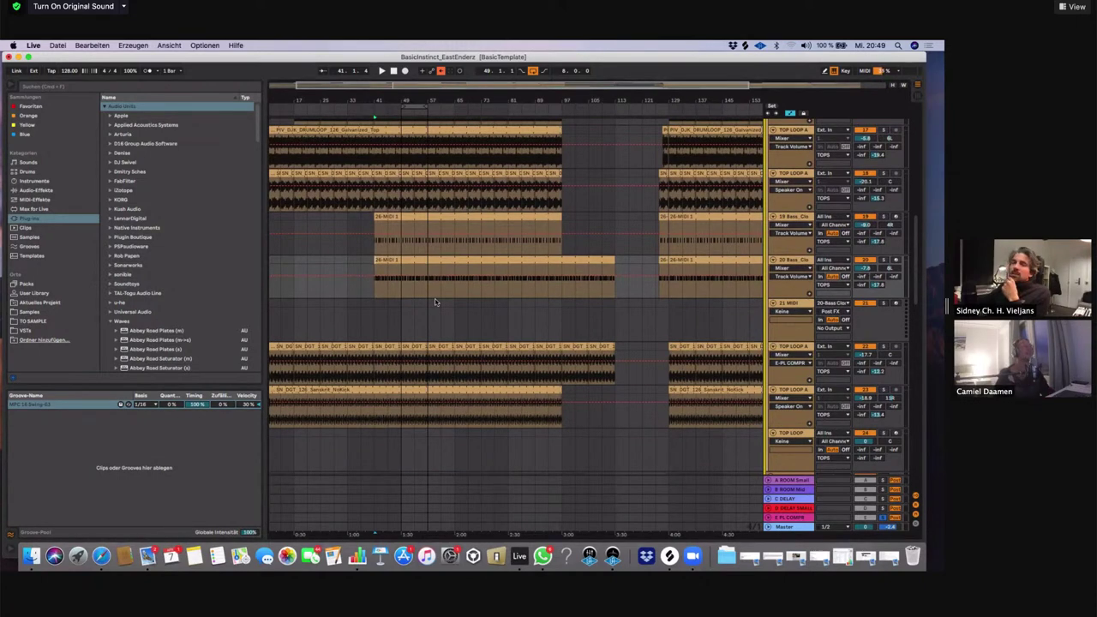
{"action": "scroll", "coordinate": [397, 269], "scroll_direction": "up", "scroll_amount": 1}
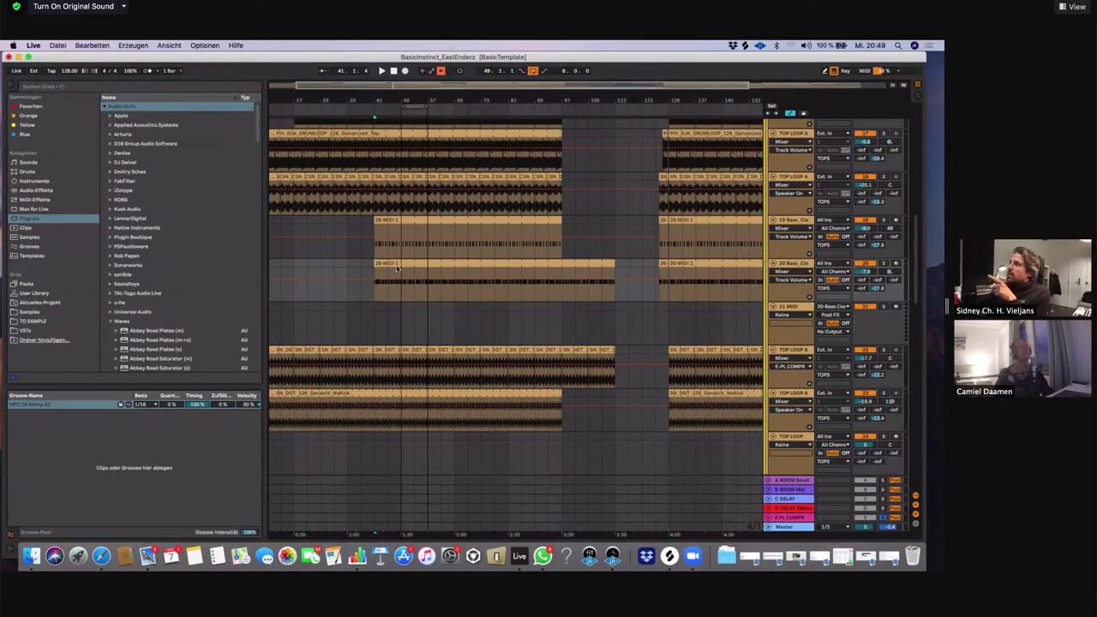
{"action": "scroll", "coordinate": [397, 269], "scroll_direction": "up", "scroll_amount": 2}
{"action": "scroll", "coordinate": [433, 265], "scroll_direction": "up", "scroll_amount": 3}
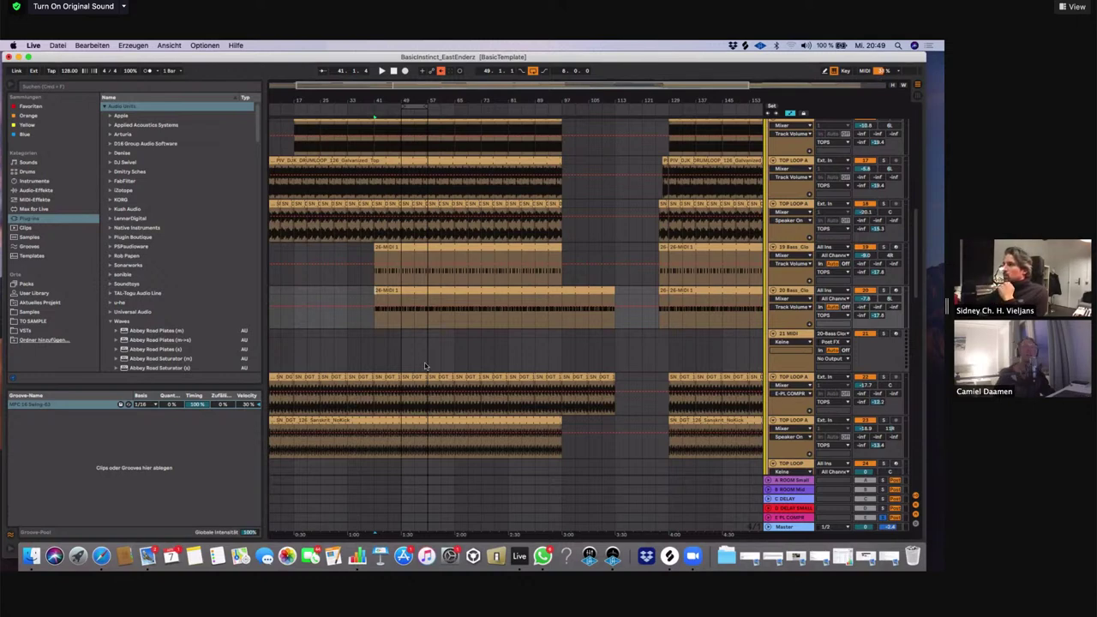
{"action": "scroll", "coordinate": [439, 355], "scroll_direction": "up", "scroll_amount": 1}
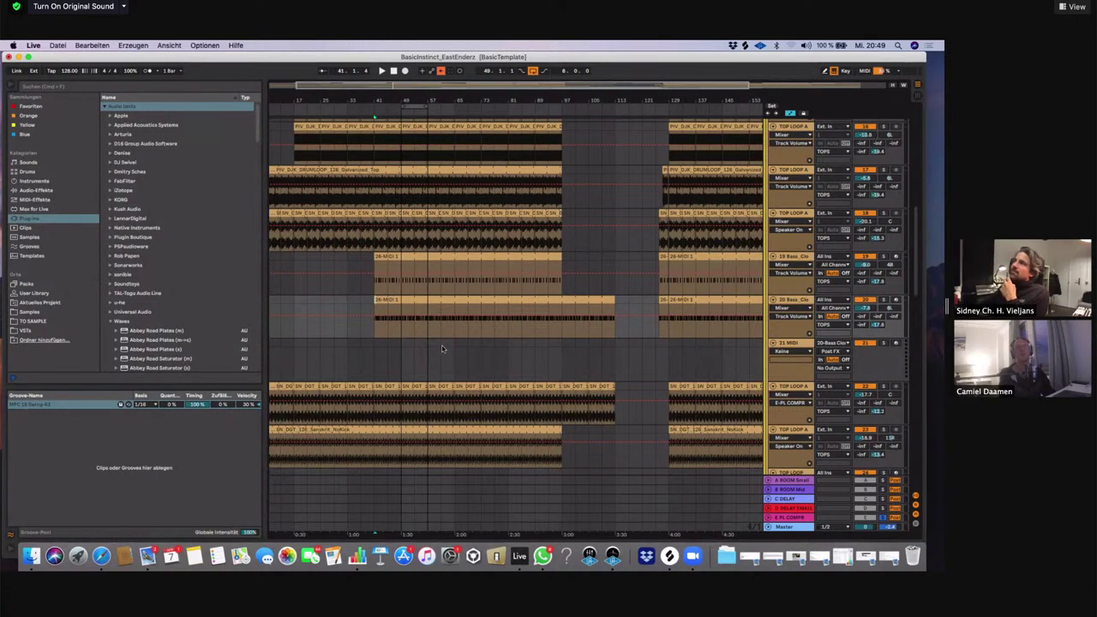
{"action": "scroll", "coordinate": [414, 269], "scroll_direction": "up", "scroll_amount": 5}
{"action": "scroll", "coordinate": [416, 278], "scroll_direction": "up", "scroll_amount": 10}
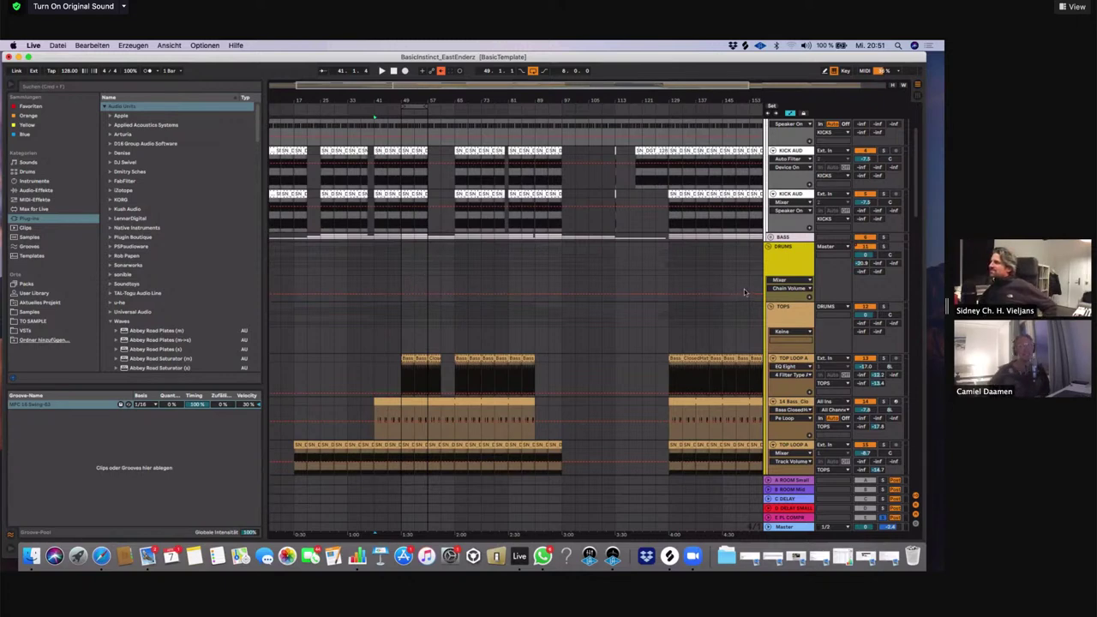
{"action": "left_click_drag", "start_coordinate": [572, 99], "coordinate": [449, 98]}
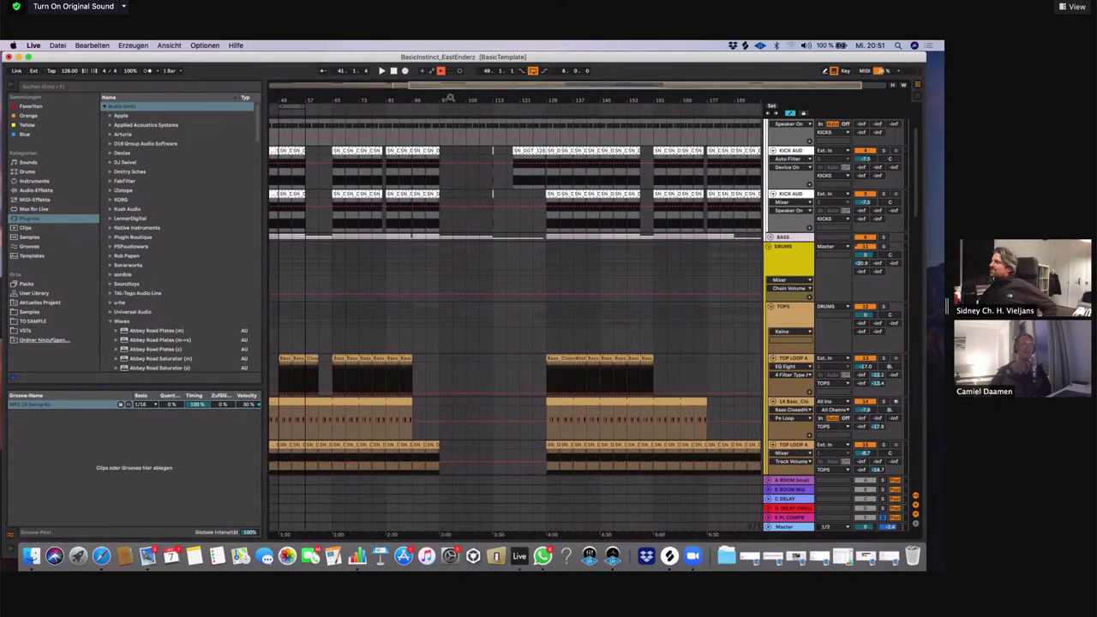
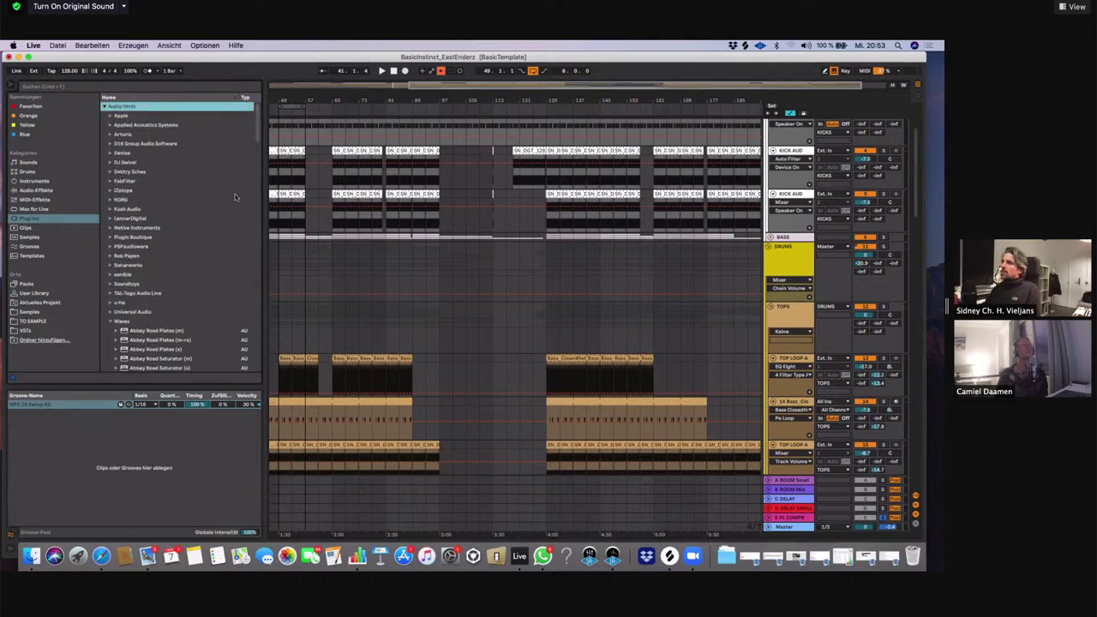
Browse the Waves plug-ins in the Audio Units list and fold the Waves folder
{"action": "left_click", "coordinate": [111, 323]}
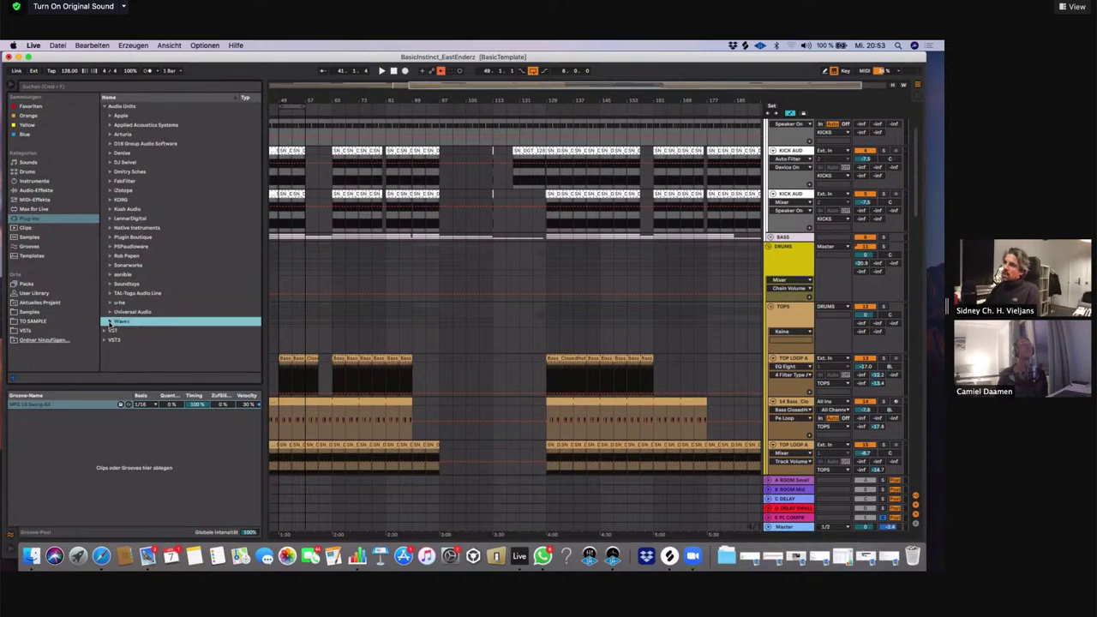
{"action": "left_click", "coordinate": [111, 322]}
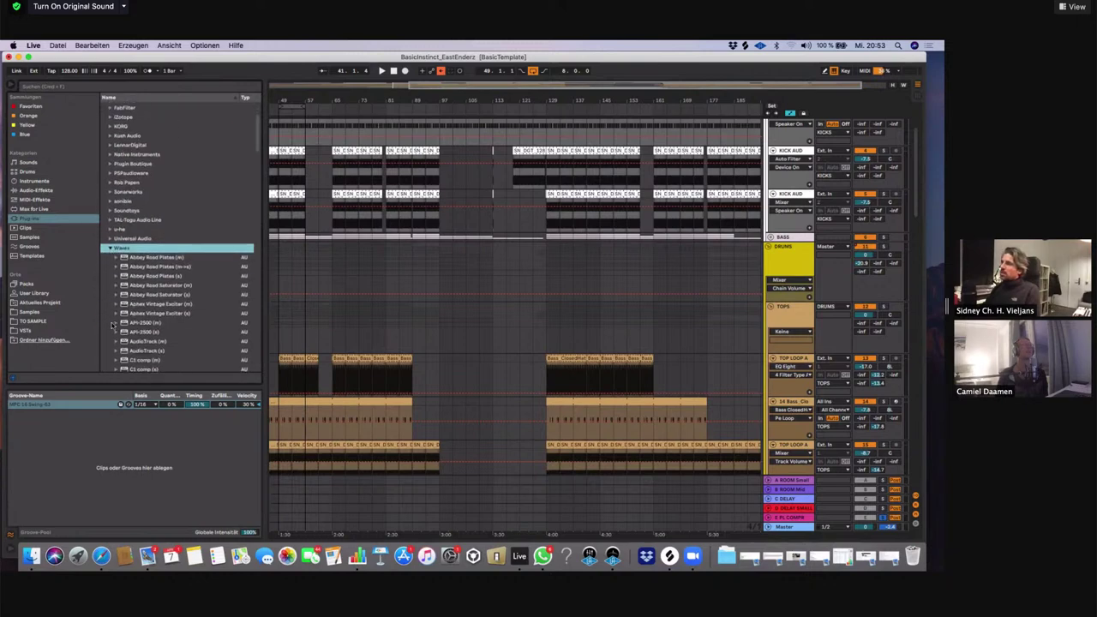
{"action": "scroll", "coordinate": [111, 324], "scroll_direction": "down", "scroll_amount": 5}
{"action": "scroll", "coordinate": [112, 326], "scroll_direction": "up", "scroll_amount": 5}
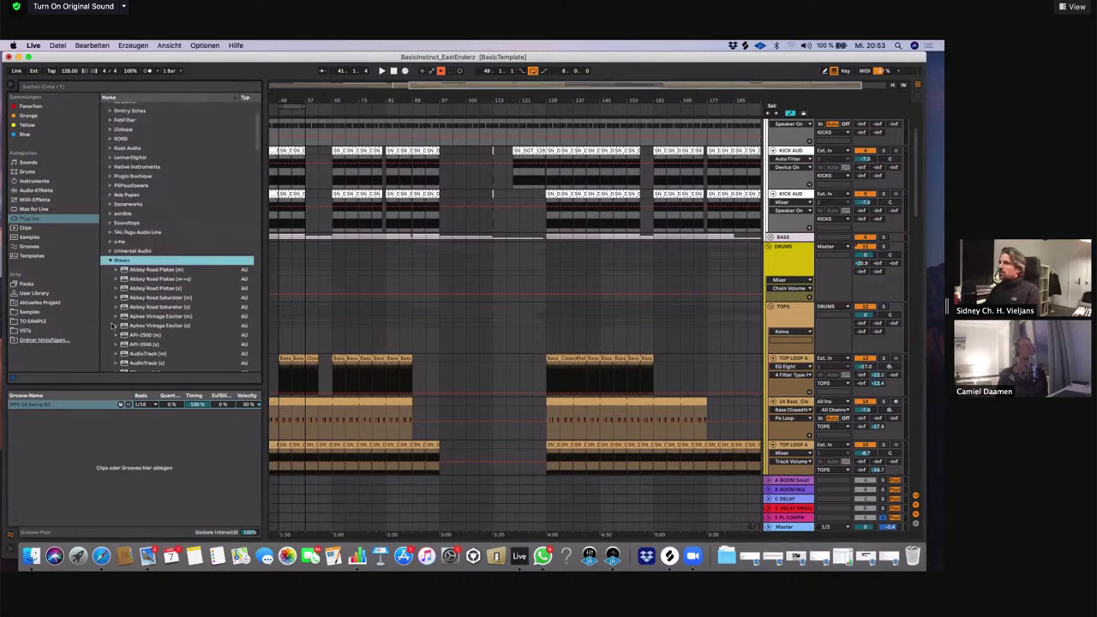
{"action": "scroll", "coordinate": [112, 326], "scroll_direction": "up", "scroll_amount": 4}
{"action": "scroll", "coordinate": [112, 326], "scroll_direction": "down", "scroll_amount": 4}
{"action": "scroll", "coordinate": [113, 326], "scroll_direction": "up", "scroll_amount": 3}
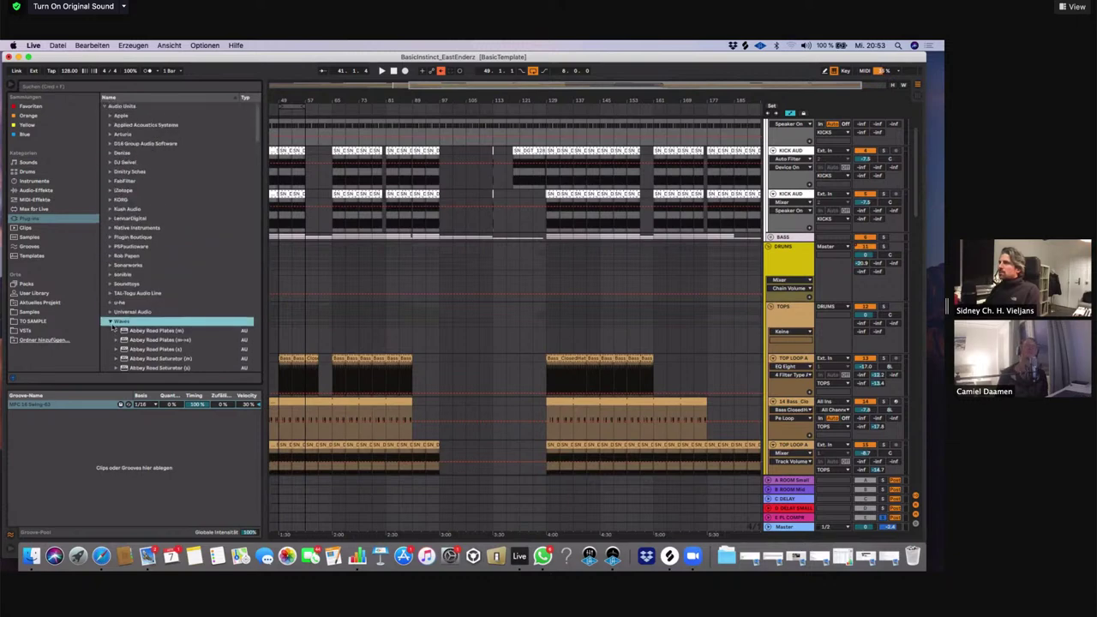
{"action": "scroll", "coordinate": [112, 326], "scroll_direction": "down", "scroll_amount": 6}
{"action": "scroll", "coordinate": [112, 326], "scroll_direction": "up", "scroll_amount": 2}
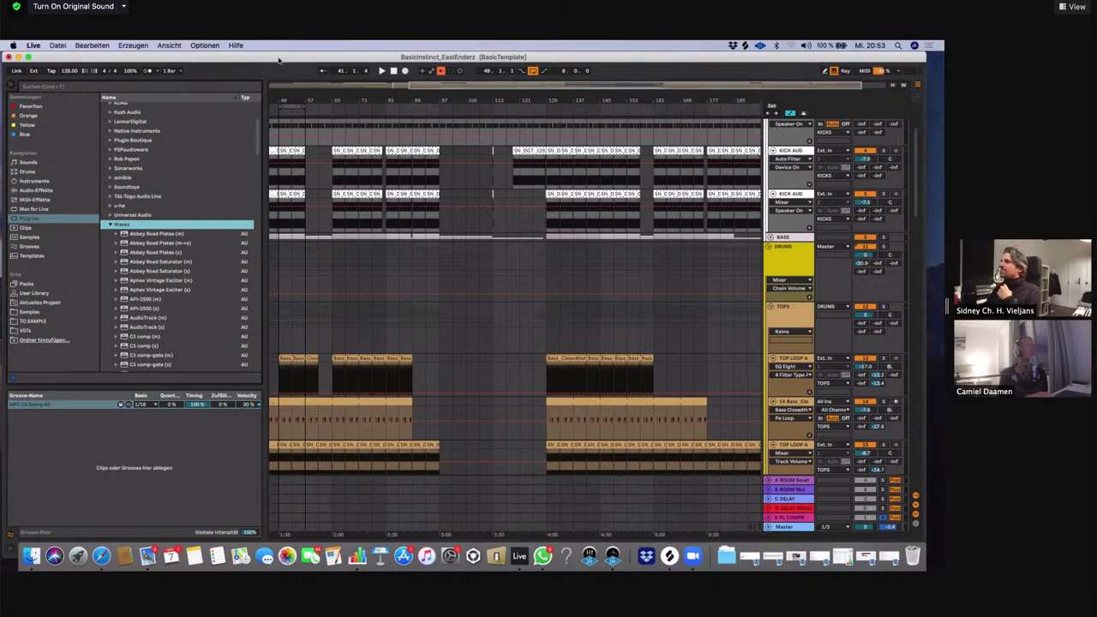
{"action": "left_click", "coordinate": [111, 225]}
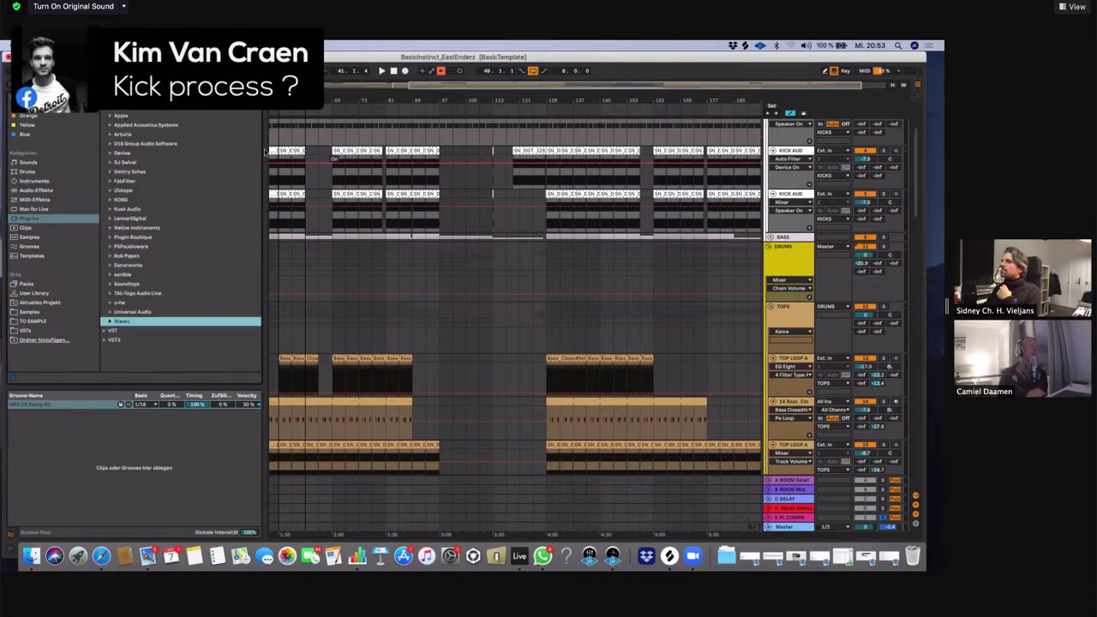
Open the Kubera kick clip at bar 49 on the upper KICK AUD track and examine its waveform
{"action": "scroll", "coordinate": [328, 161], "scroll_direction": "up", "scroll_amount": 3}
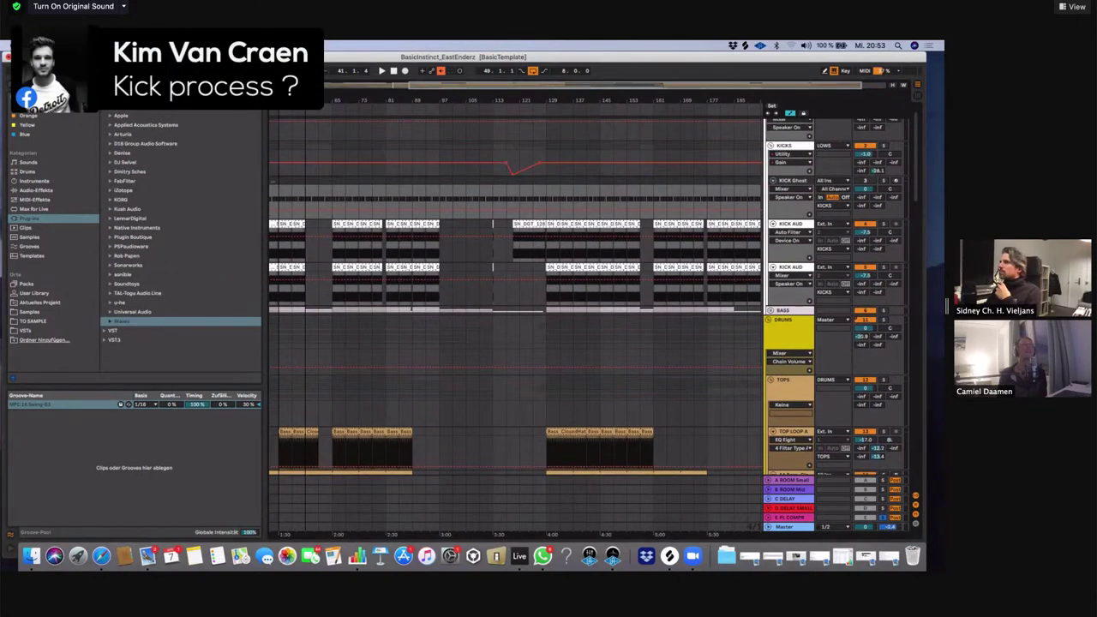
{"action": "left_click_drag", "start_coordinate": [315, 101], "coordinate": [414, 84]}
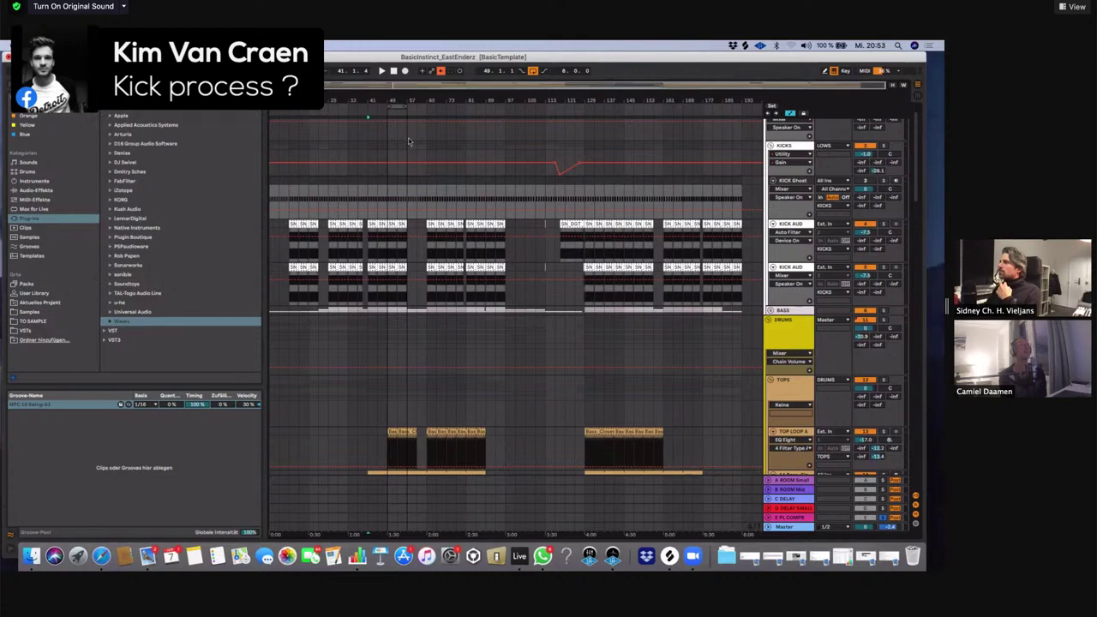
{"action": "scroll", "coordinate": [504, 192], "scroll_direction": "down", "scroll_amount": 2}
{"action": "scroll", "coordinate": [504, 192], "scroll_direction": "up", "scroll_amount": 3}
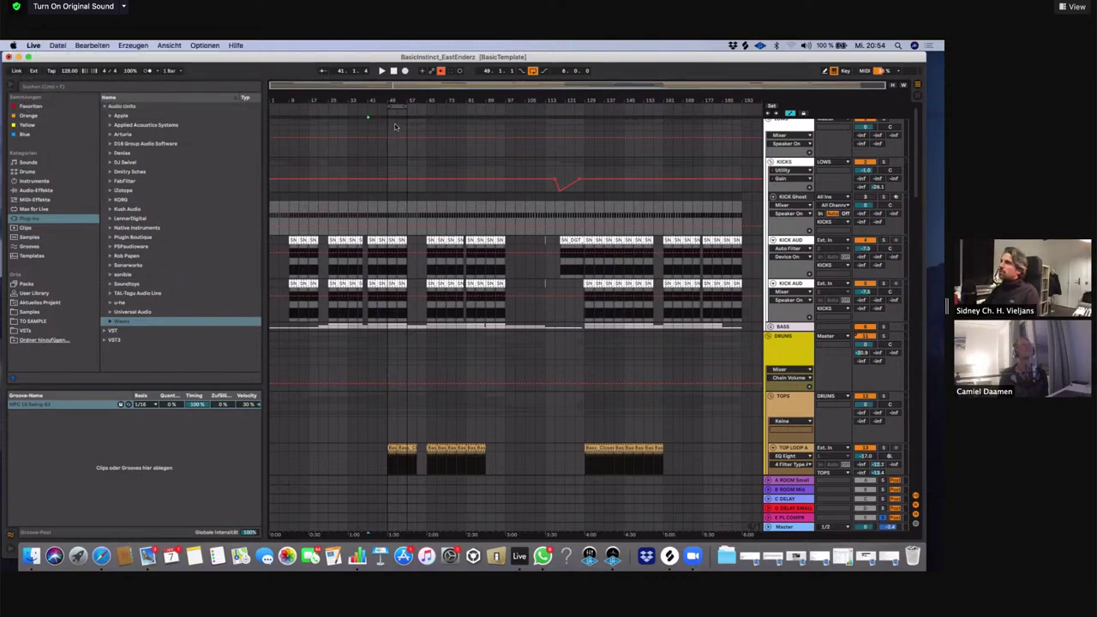
{"action": "left_click_drag", "start_coordinate": [386, 100], "coordinate": [399, 244]}
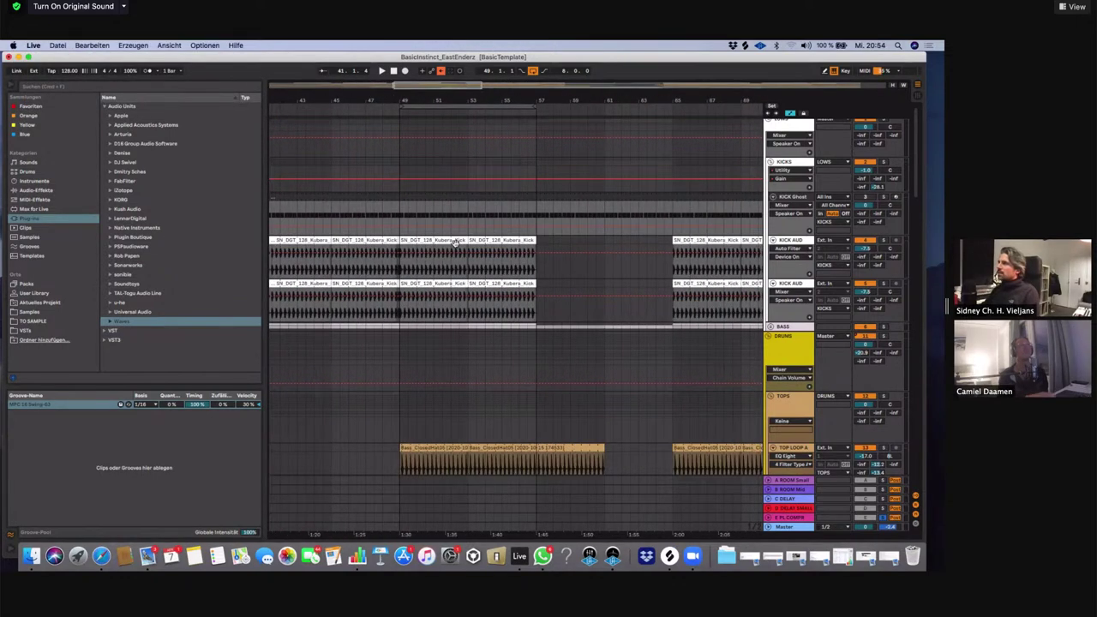
{"action": "double_click", "coordinate": [413, 250]}
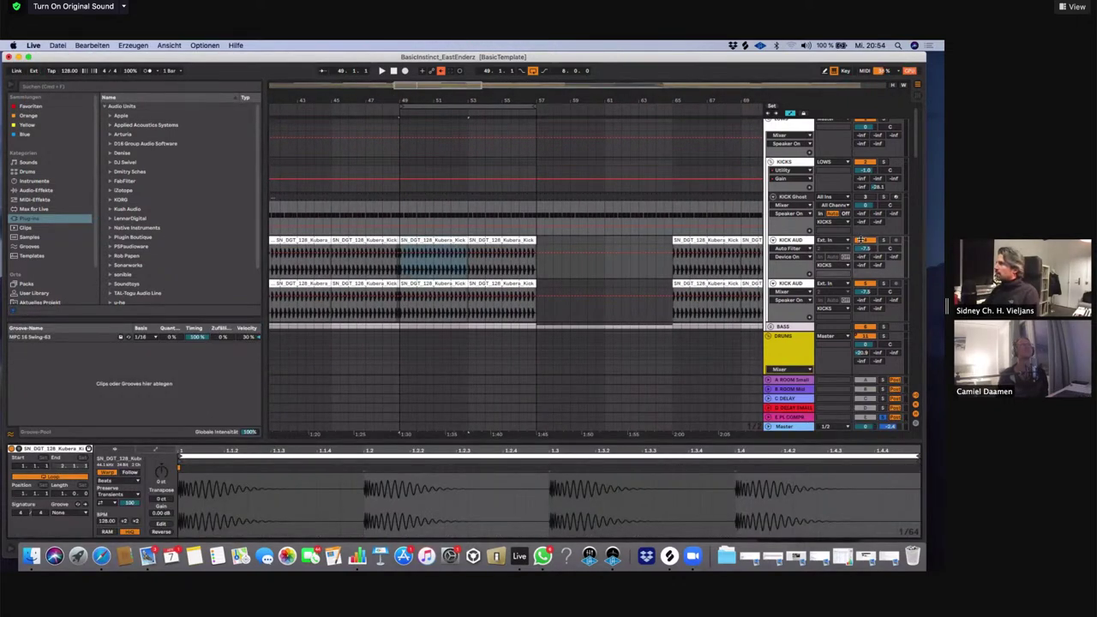
{"action": "scroll", "coordinate": [437, 232], "scroll_direction": "down", "scroll_amount": 1}
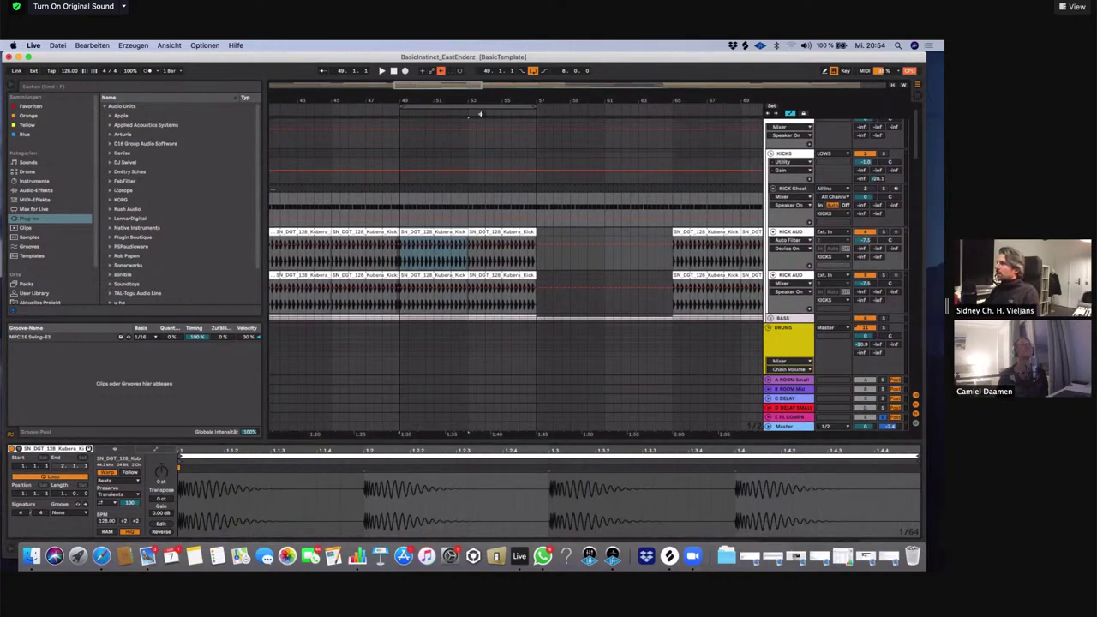
{"action": "left_click_drag", "start_coordinate": [484, 100], "coordinate": [483, 80]}
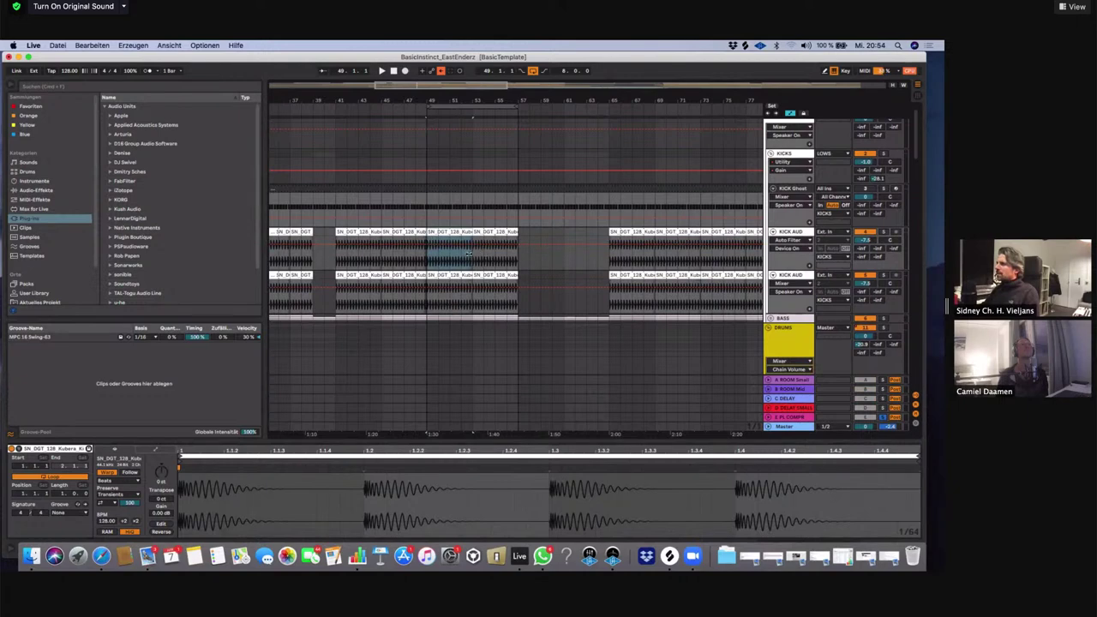
Show the Auto Filter of the upper KICK AUD track and solo that track
{"action": "left_click", "coordinate": [461, 257]}
{"action": "scroll", "coordinate": [553, 244], "scroll_direction": "down", "scroll_amount": 1}
{"action": "left_click_drag", "start_coordinate": [491, 112], "coordinate": [540, 102]}
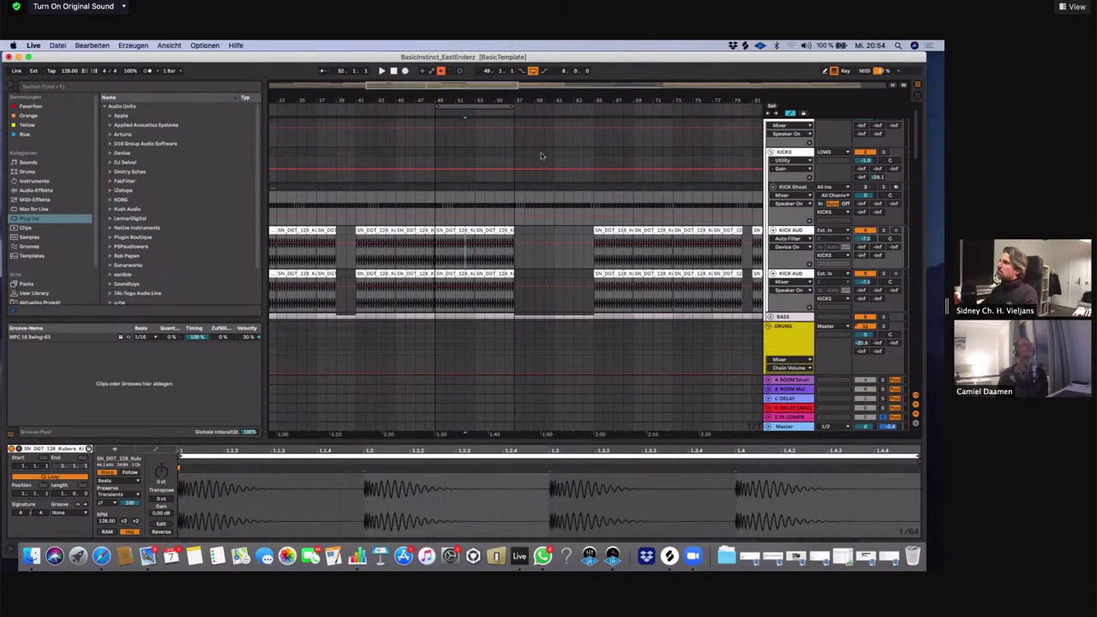
{"action": "left_click_drag", "start_coordinate": [508, 100], "coordinate": [480, 75]}
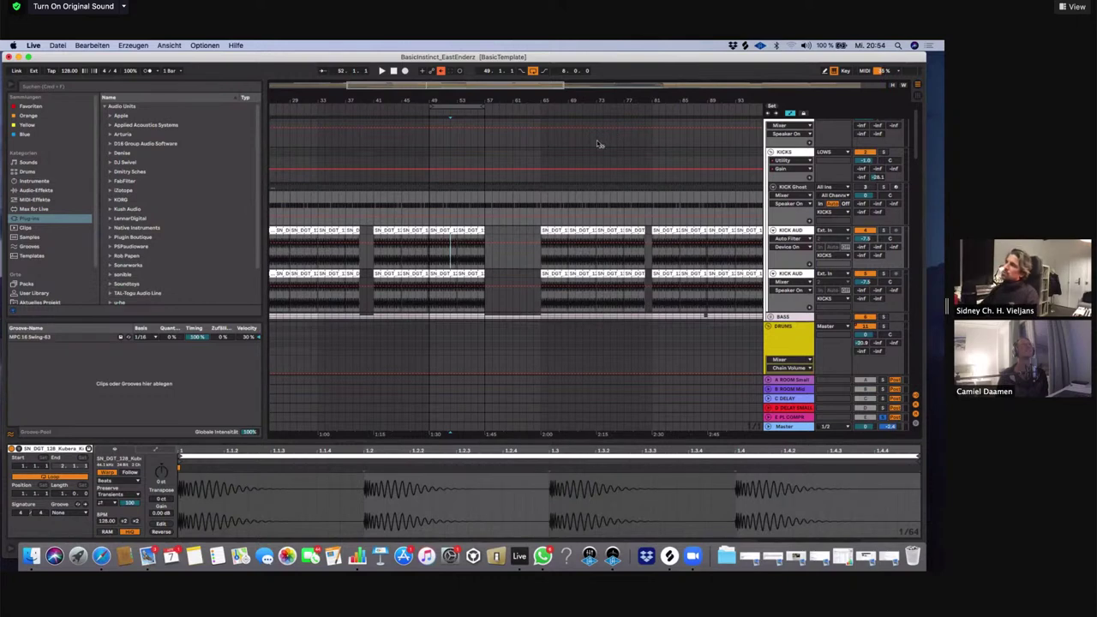
{"action": "scroll", "coordinate": [600, 145], "scroll_direction": "down", "scroll_amount": 1}
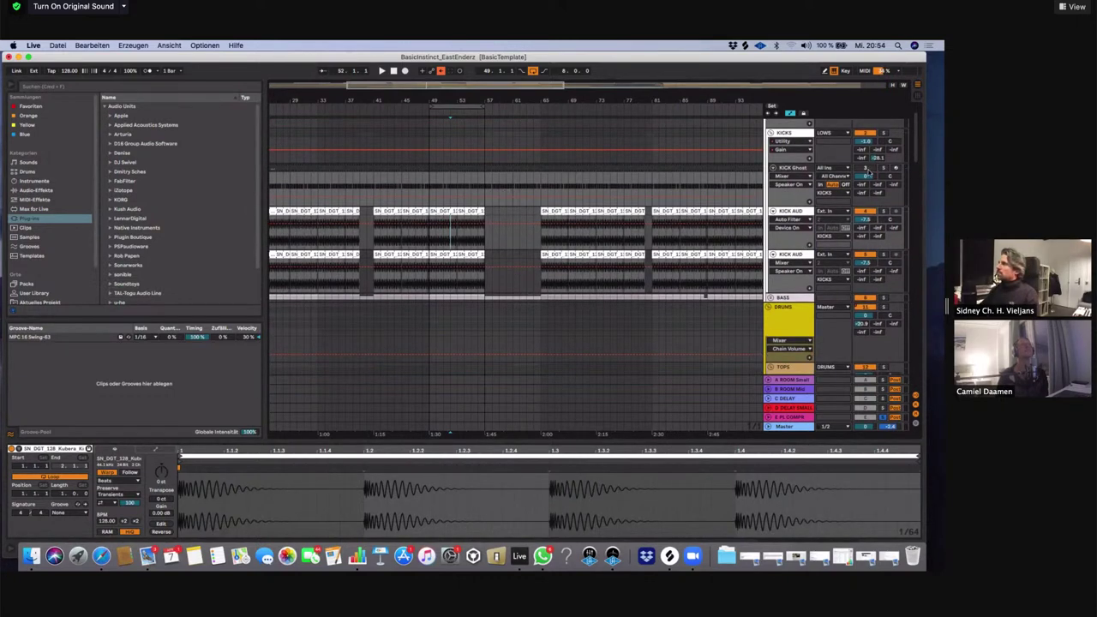
{"action": "left_click", "coordinate": [795, 209]}
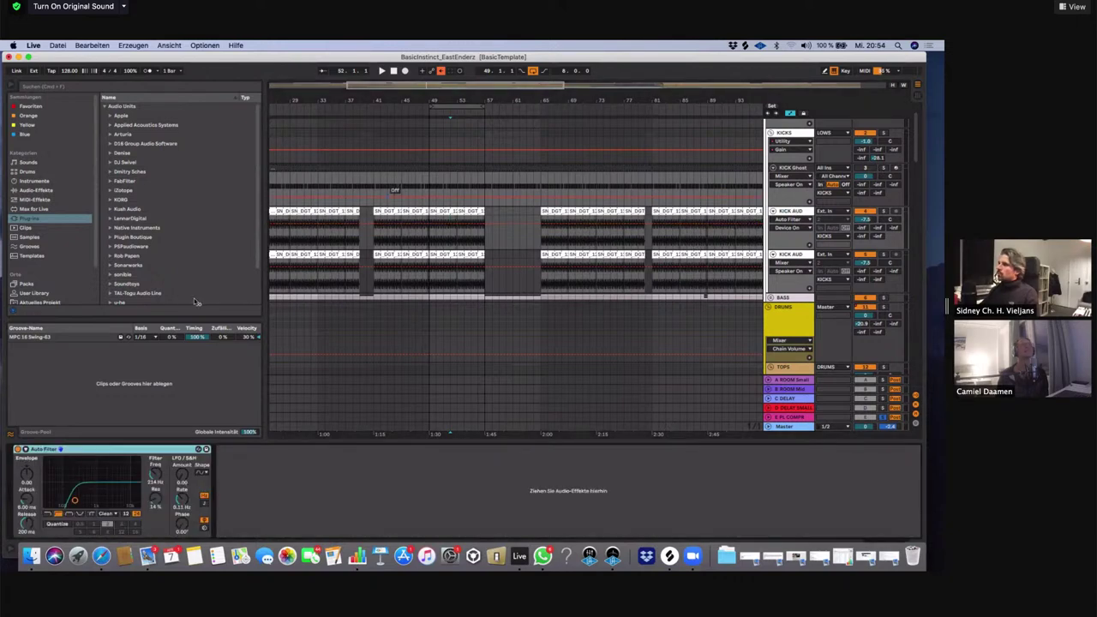
{"action": "left_click", "coordinate": [883, 212]}
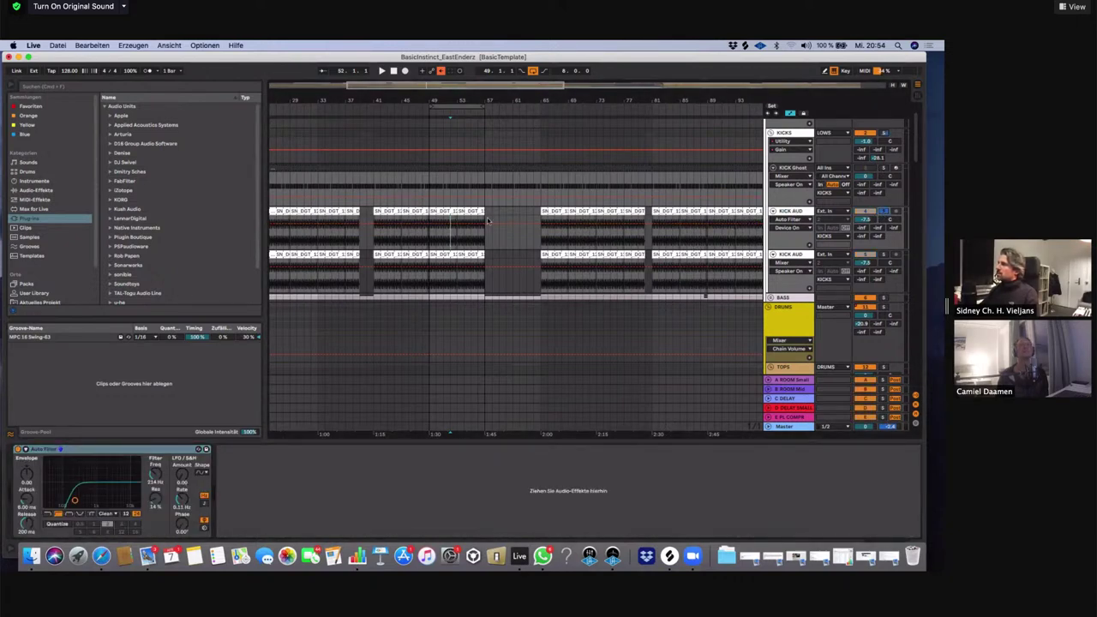
Play the eight-bar loop from bar 49 and solo the lower KICK AUD track alongside the upper one
{"action": "left_click", "coordinate": [436, 104]}
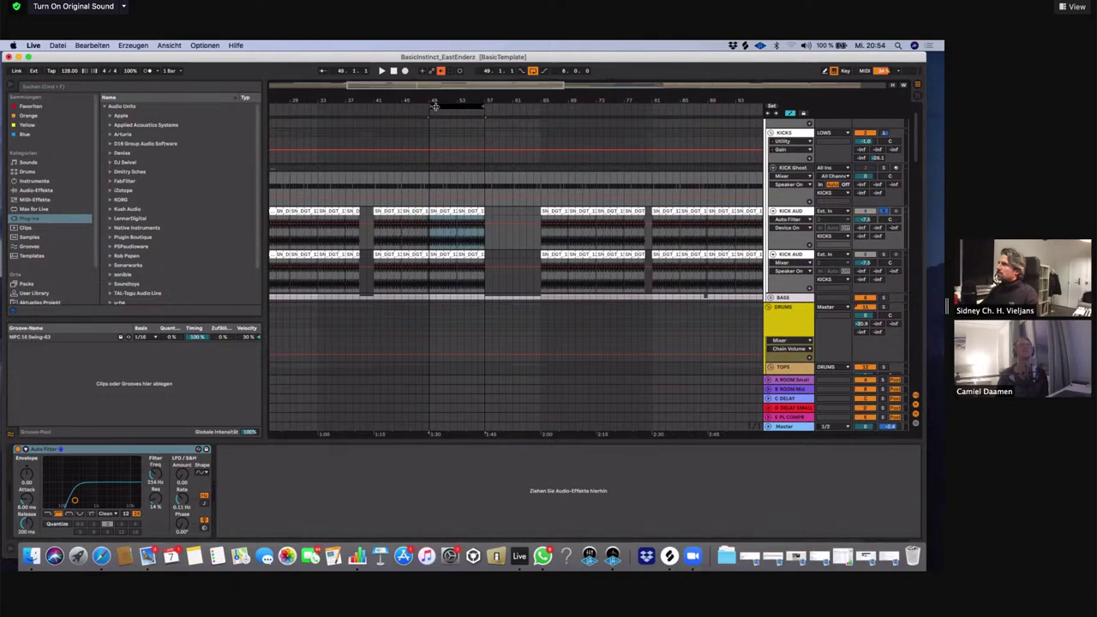
{"action": "left_click", "coordinate": [438, 107]}
{"action": "key", "text": "space"}
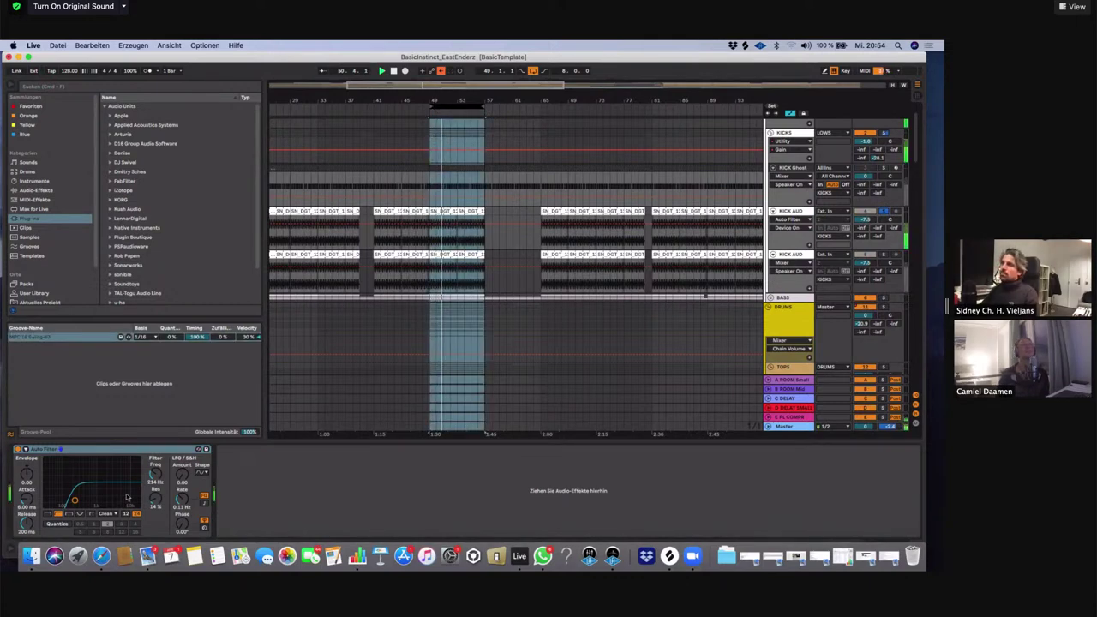
{"action": "left_click", "coordinate": [799, 256]}
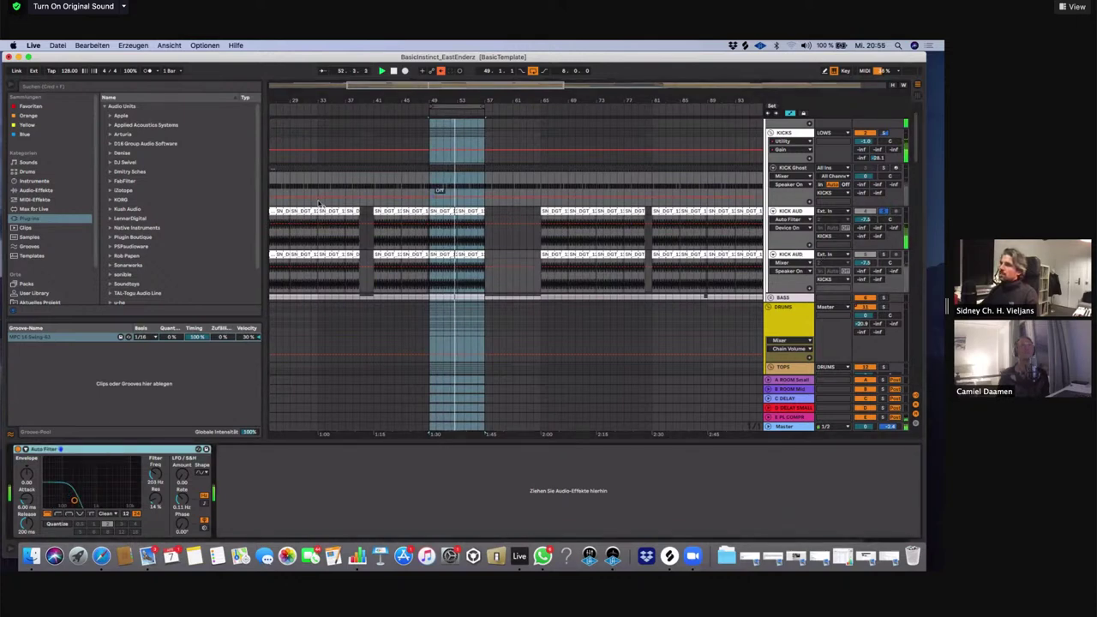
{"action": "left_click", "coordinate": [885, 256]}
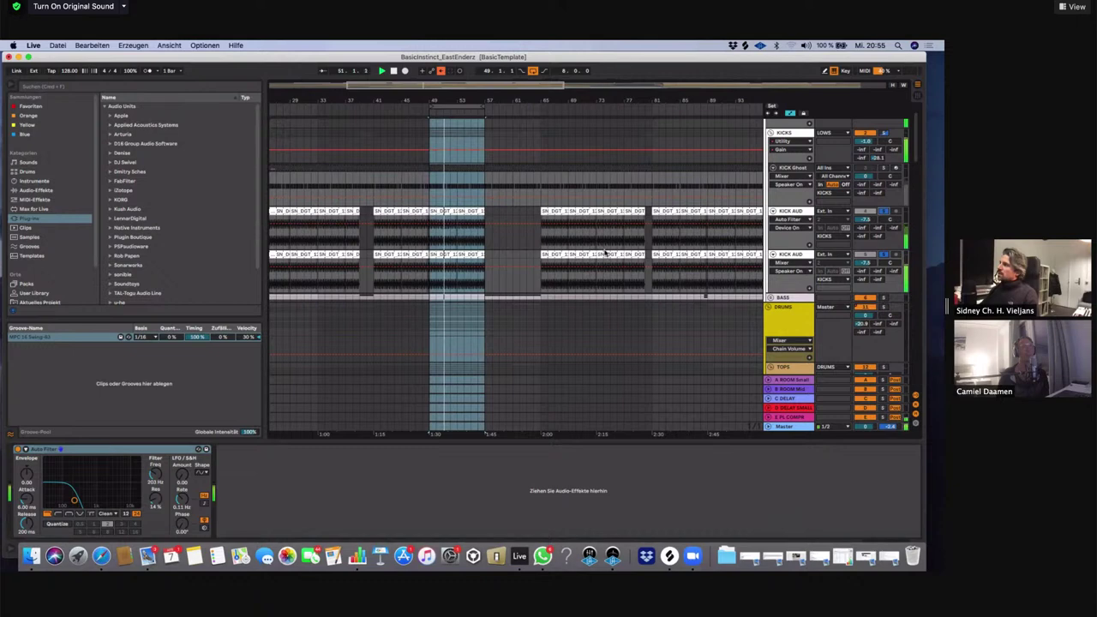
Open the upper KICK AUD clip at bar 49 and shape its Clip Gain envelope into an early fade-out of the first kick
{"action": "left_click", "coordinate": [460, 211]}
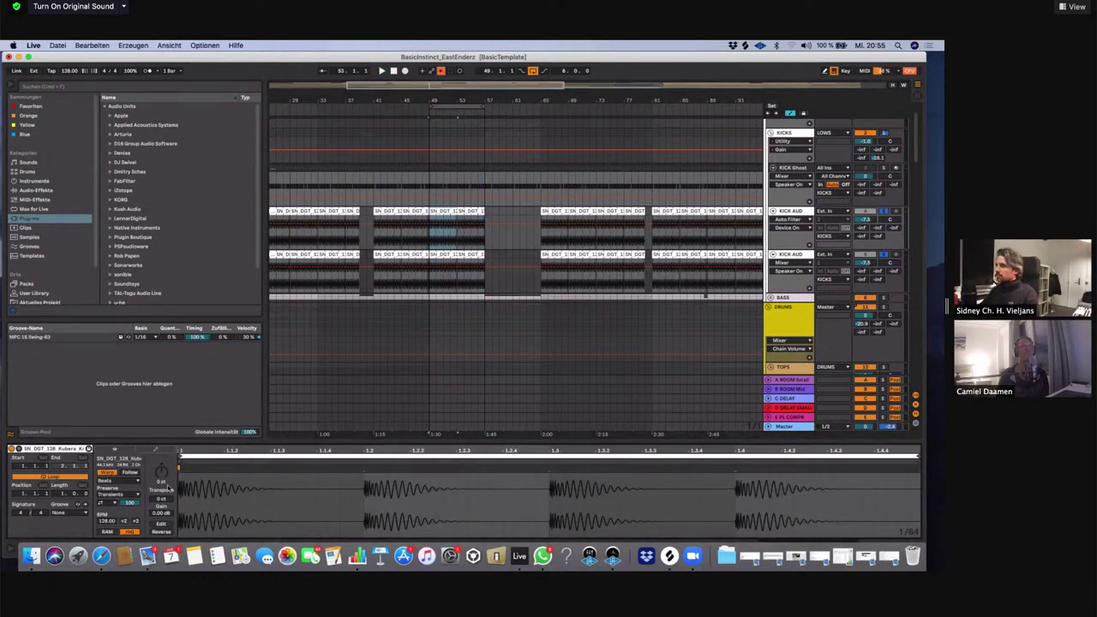
{"action": "left_click", "coordinate": [128, 483]}
{"action": "left_click", "coordinate": [147, 474]}
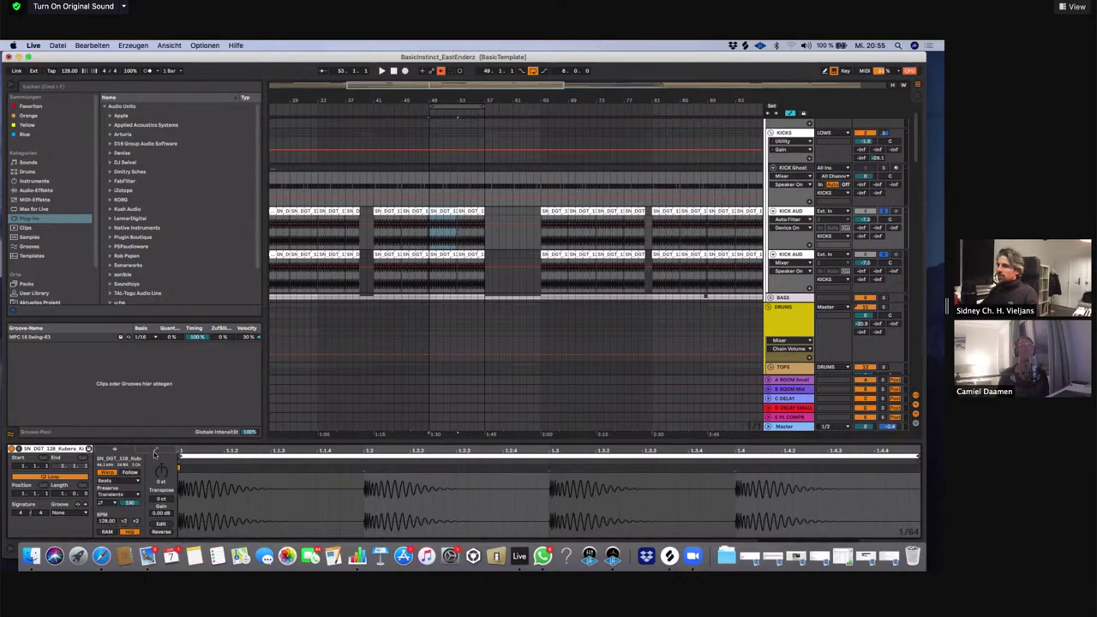
{"action": "left_click", "coordinate": [155, 450]}
{"action": "left_click", "coordinate": [121, 468]}
{"action": "left_click", "coordinate": [113, 474]}
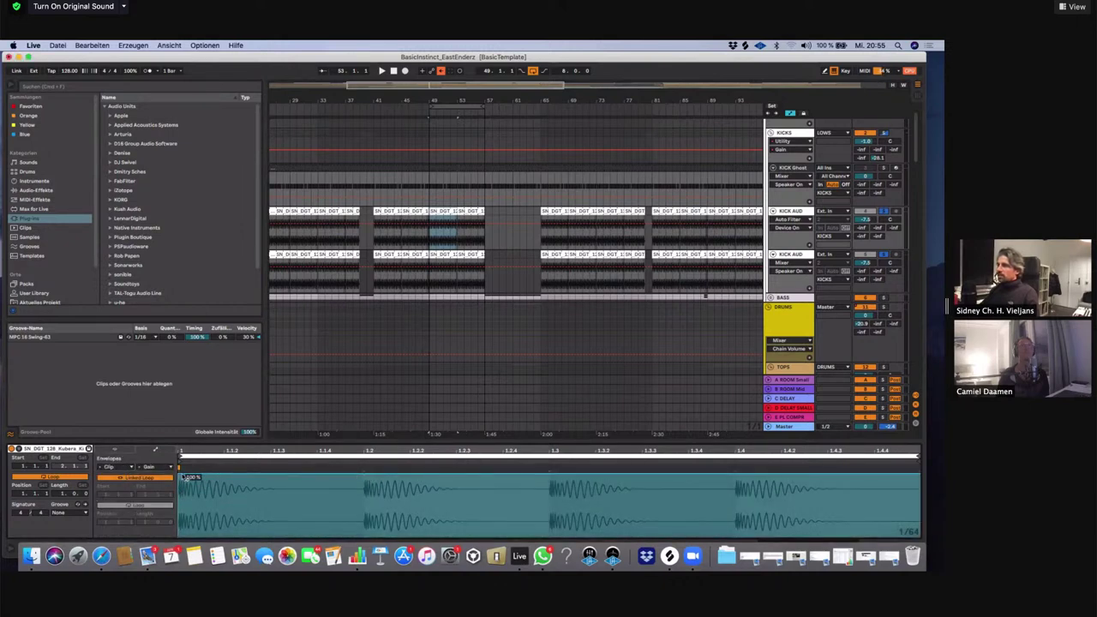
{"action": "left_click_drag", "start_coordinate": [352, 477], "coordinate": [351, 534]}
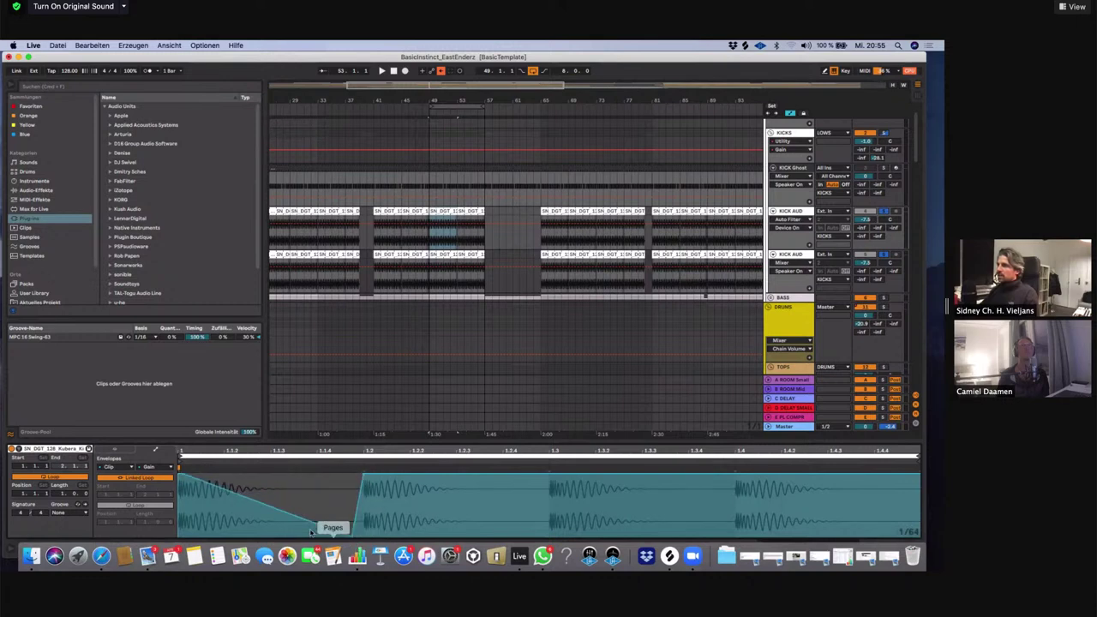
{"action": "left_click_drag", "start_coordinate": [261, 500], "coordinate": [274, 536]}
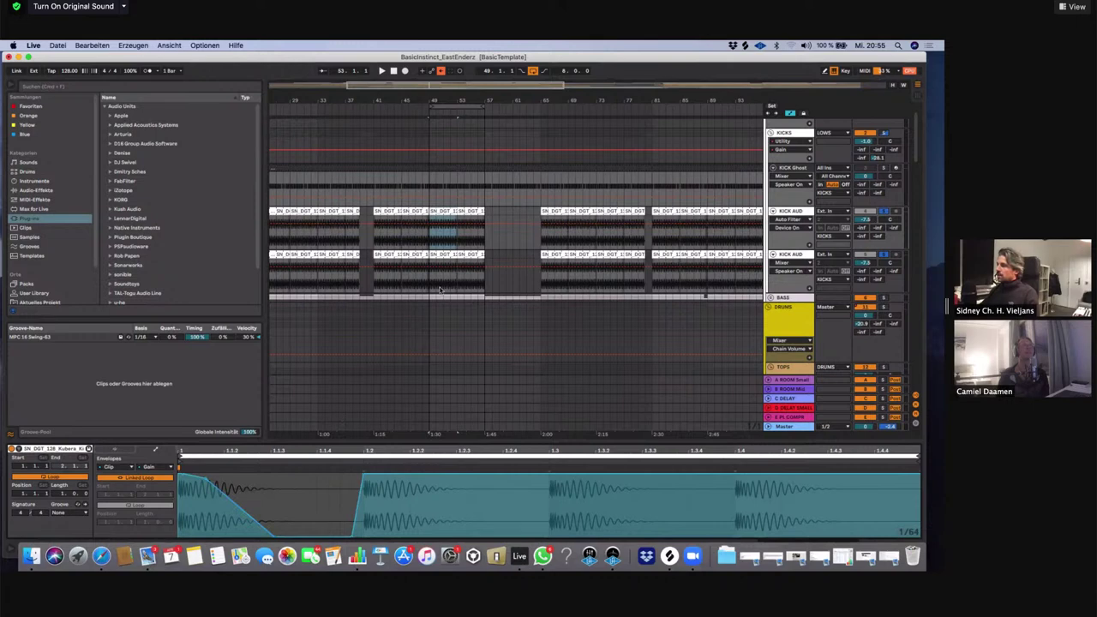
Shape the Gain envelope of the lower KICK AUD clip at bar 49 into a slower, curved fade, comparing it with the upper clip
{"action": "left_click", "coordinate": [451, 256]}
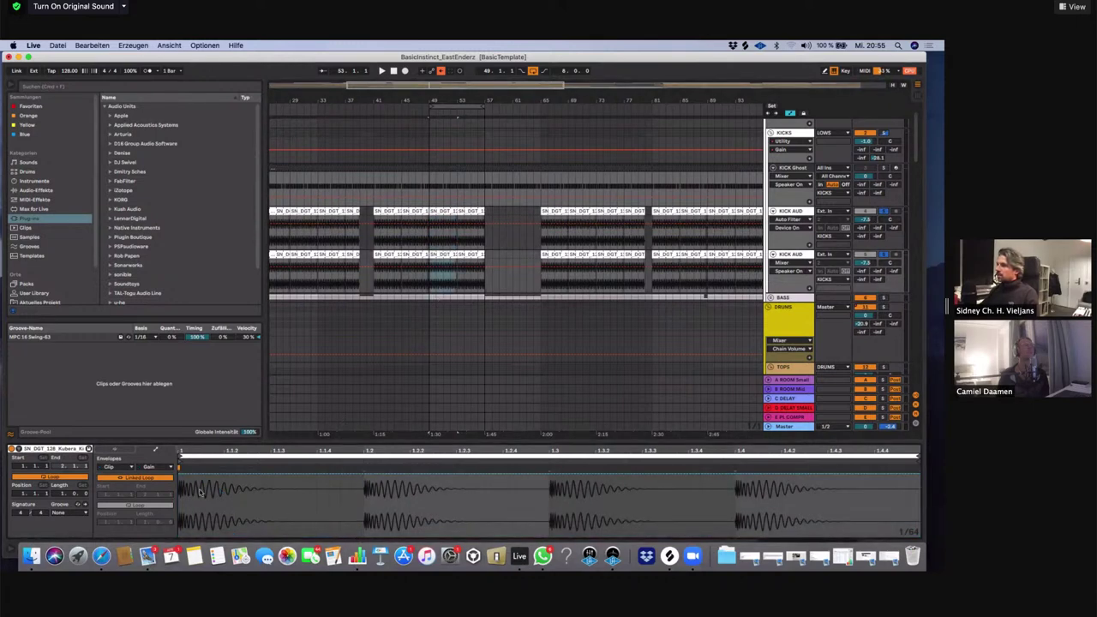
{"action": "left_click", "coordinate": [363, 475]}
{"action": "left_click_drag", "start_coordinate": [356, 475], "coordinate": [186, 470]}
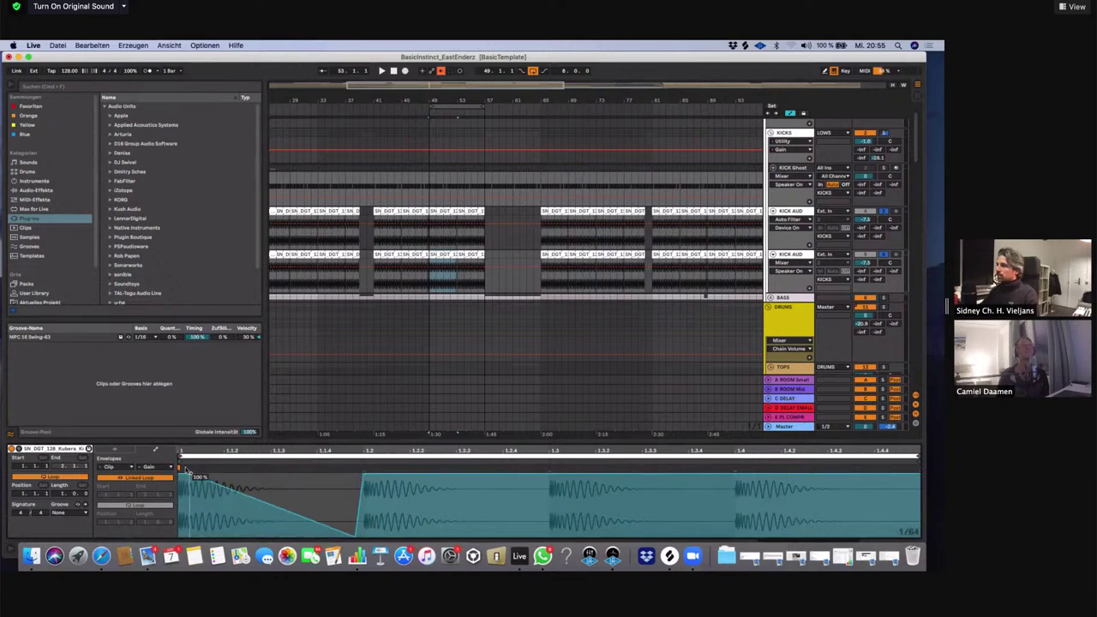
{"action": "left_click_drag", "start_coordinate": [307, 518], "coordinate": [307, 498]}
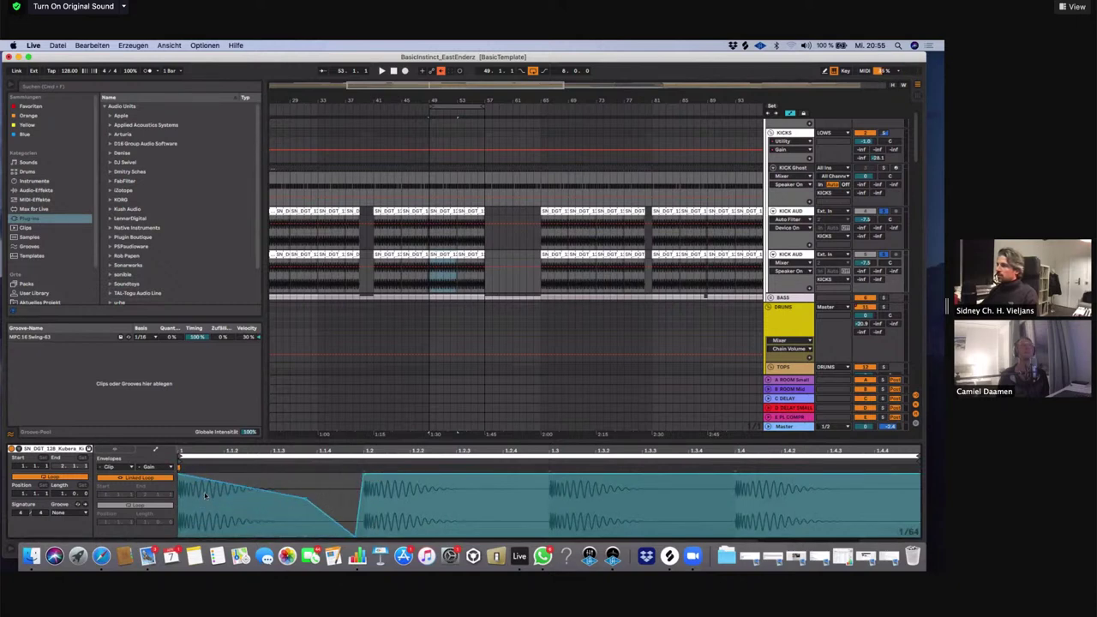
{"action": "left_click", "coordinate": [445, 225]}
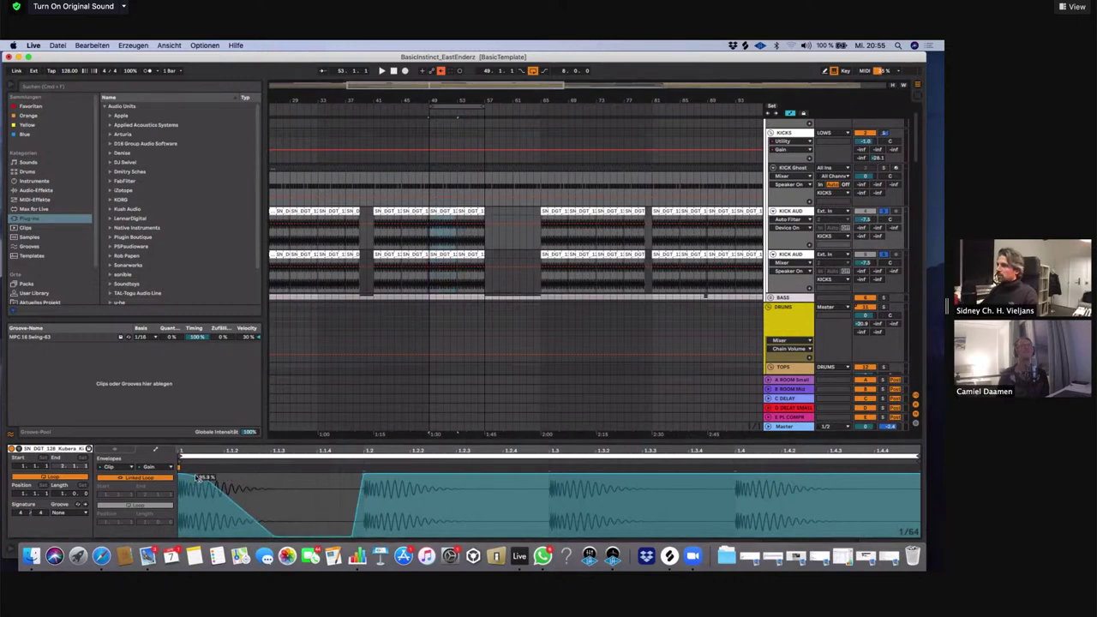
{"action": "left_click", "coordinate": [435, 256]}
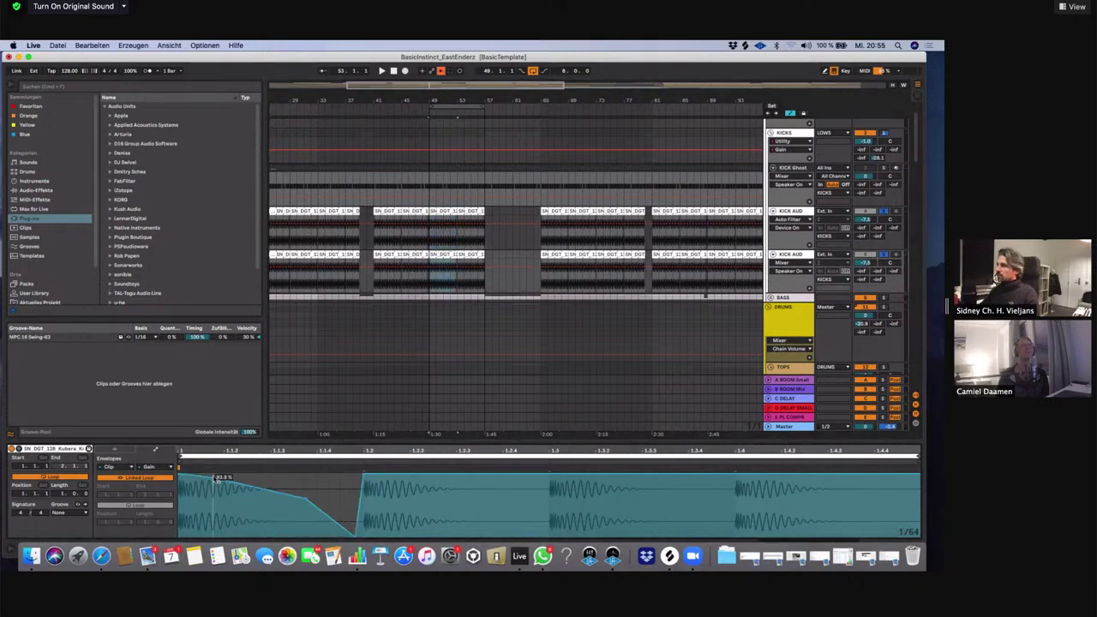
{"action": "left_click_drag", "start_coordinate": [276, 490], "coordinate": [342, 484]}
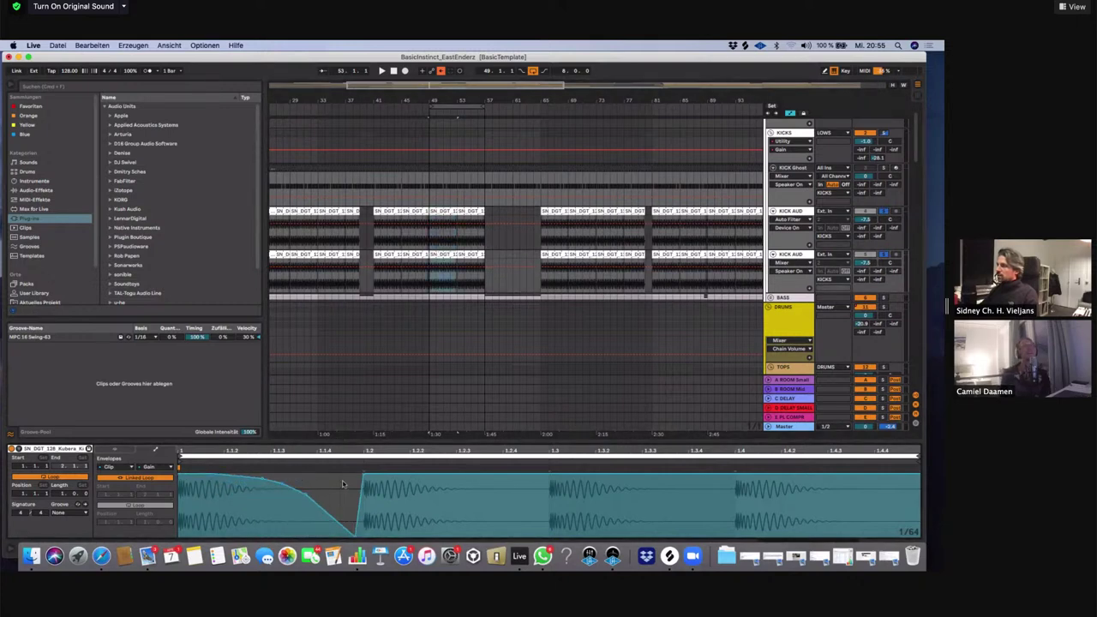
Replace the envelope-edited clips on both KICK AUD tracks with plain Kubera kick clips spanning bars 49 to 57
{"action": "left_click", "coordinate": [446, 254]}
{"action": "left_click", "coordinate": [446, 255]}
{"action": "left_click", "coordinate": [461, 211]}
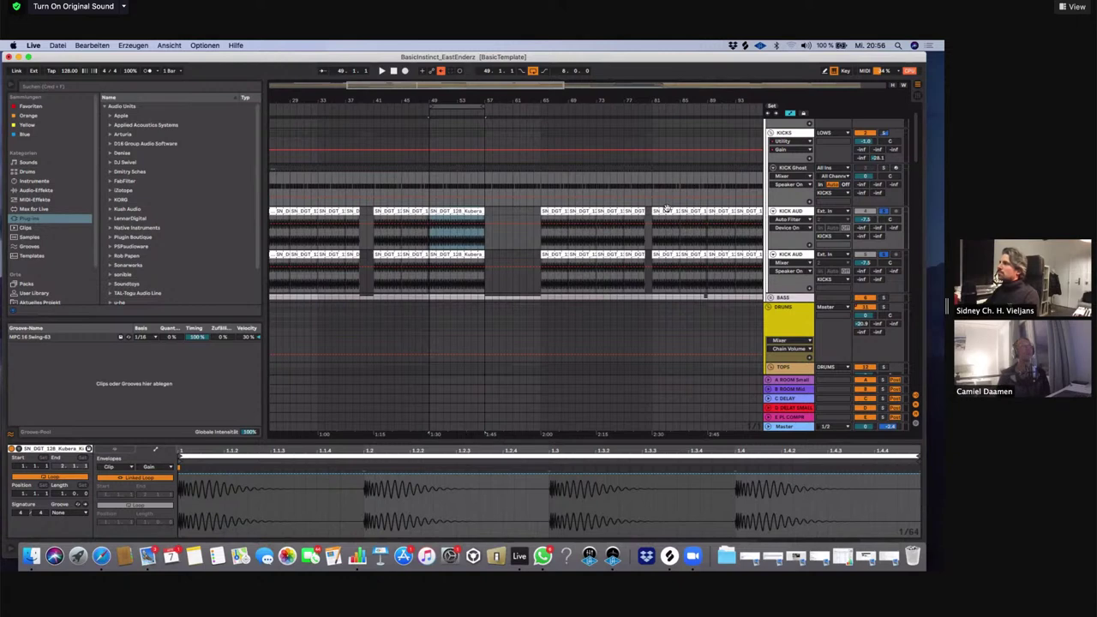
Look over the two KICK AUD tracks and display the device chain of the KICKS group
{"action": "scroll", "coordinate": [674, 219], "scroll_direction": "up", "scroll_amount": 2}
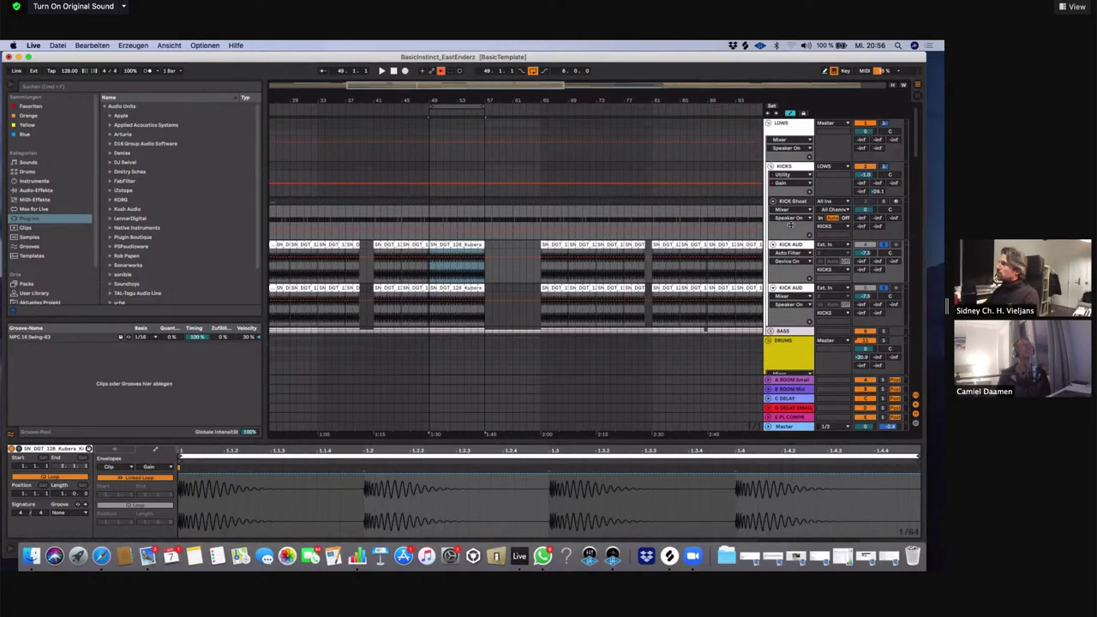
{"action": "left_click", "coordinate": [795, 289]}
{"action": "left_click", "coordinate": [797, 246]}
{"action": "left_click", "coordinate": [797, 288]}
{"action": "double_click", "coordinate": [791, 167]}
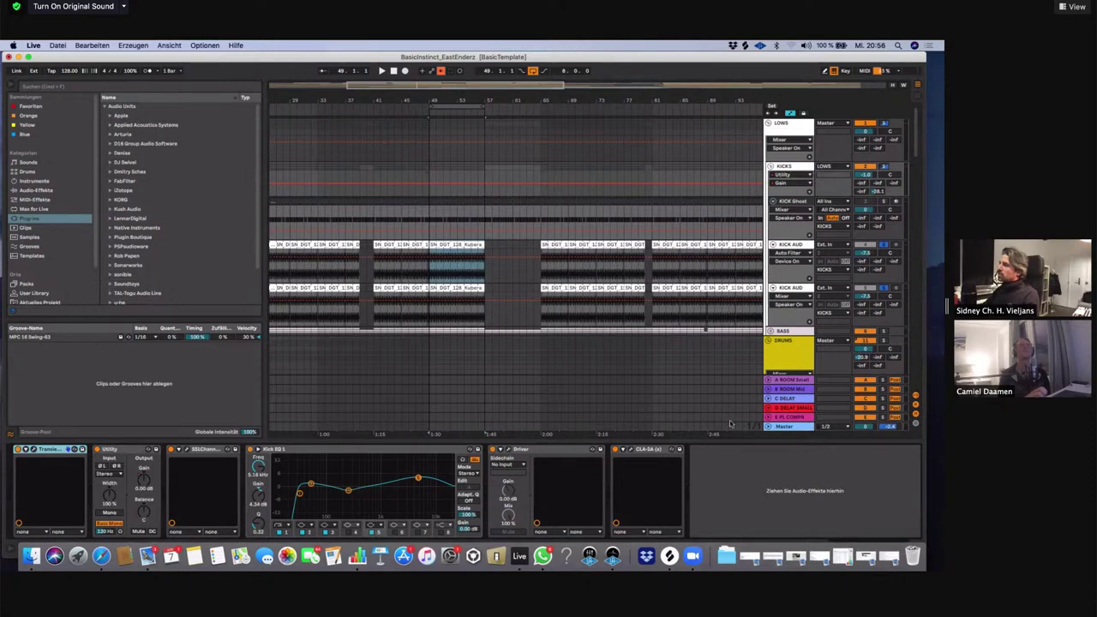
Examine the Transient Master's Attack and Sustain controls and the SSLChannel plug-in on the KICKS group, closing each plug-in window
{"action": "left_click", "coordinate": [36, 450]}
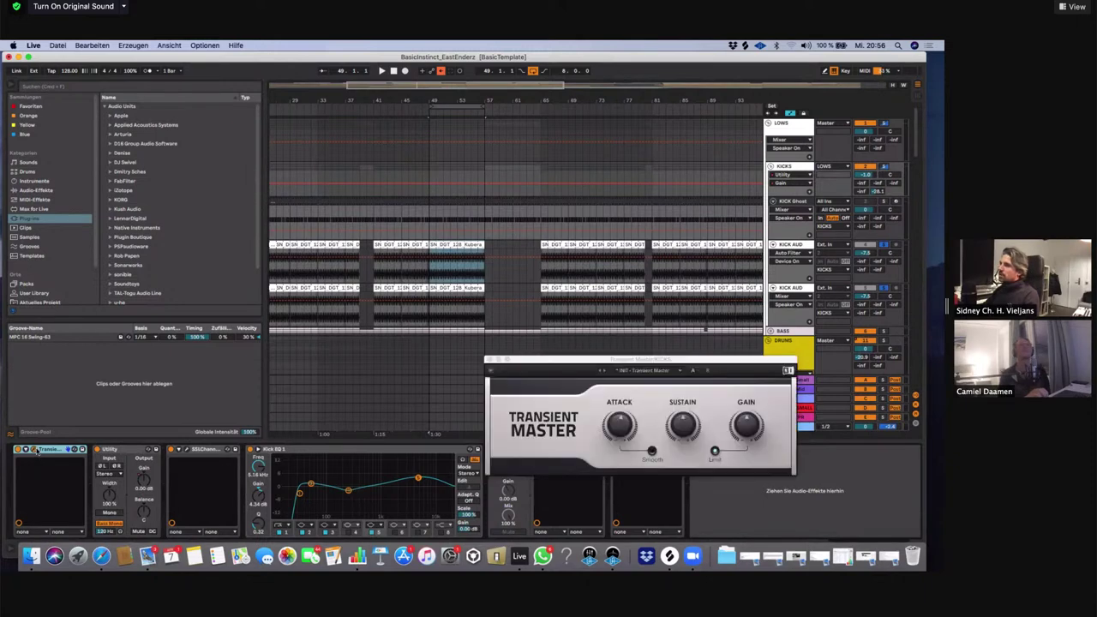
{"action": "left_click", "coordinate": [623, 423]}
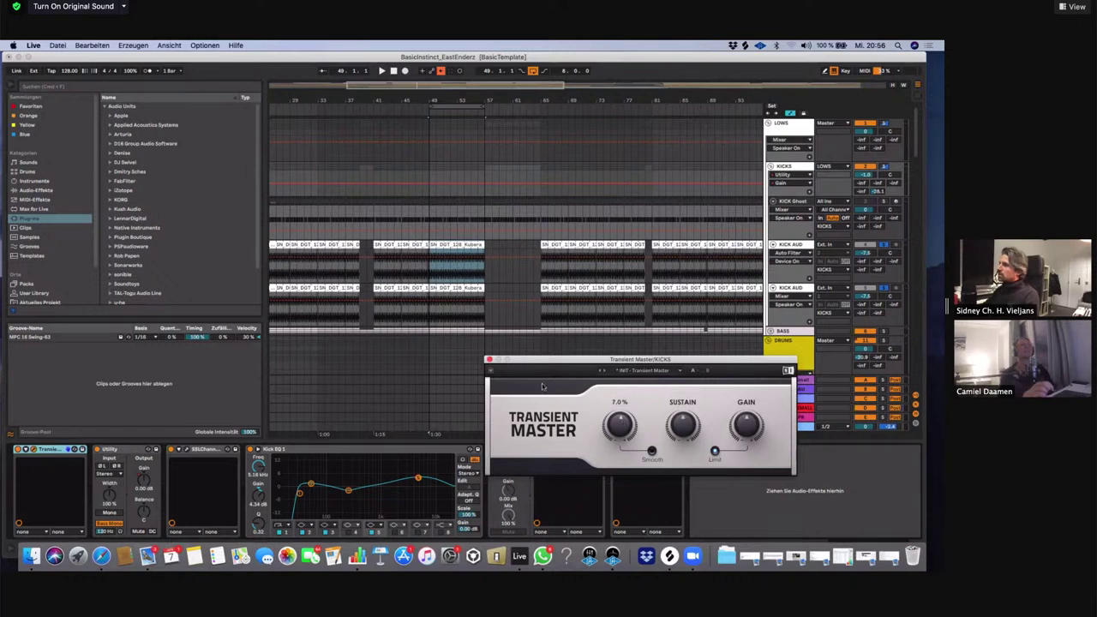
{"action": "left_click_drag", "start_coordinate": [542, 367], "coordinate": [543, 354]}
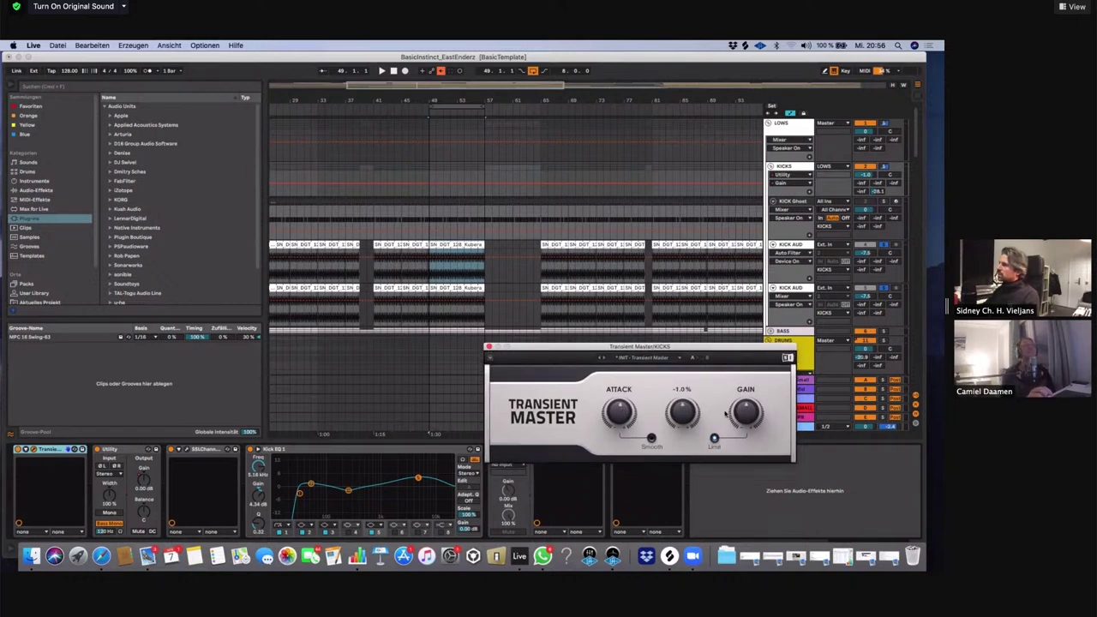
{"action": "left_click", "coordinate": [488, 347]}
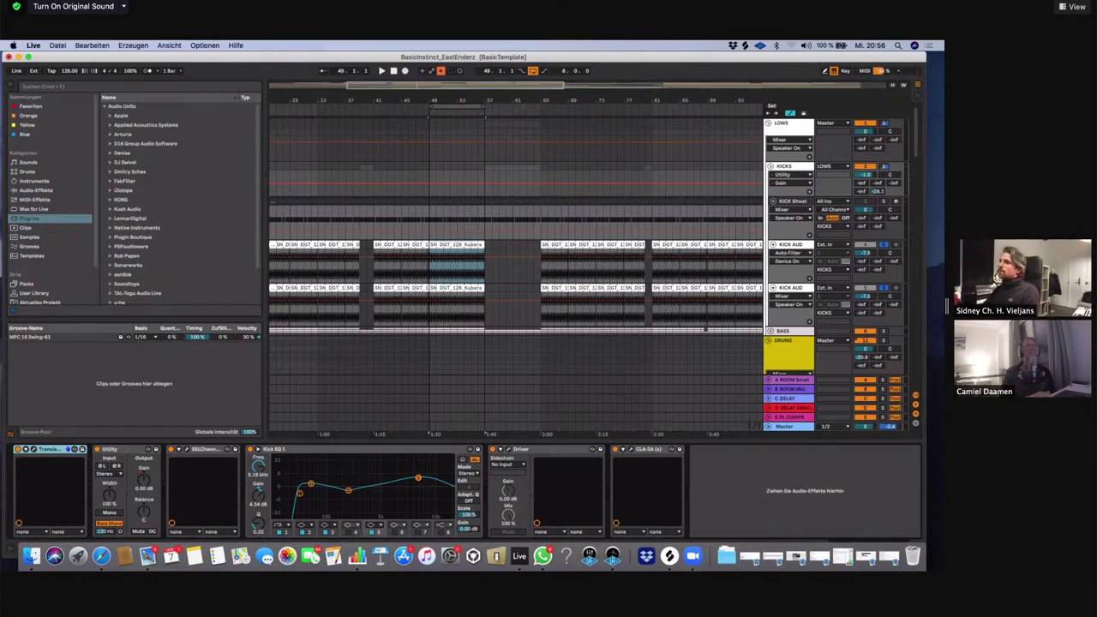
{"action": "left_click", "coordinate": [187, 449]}
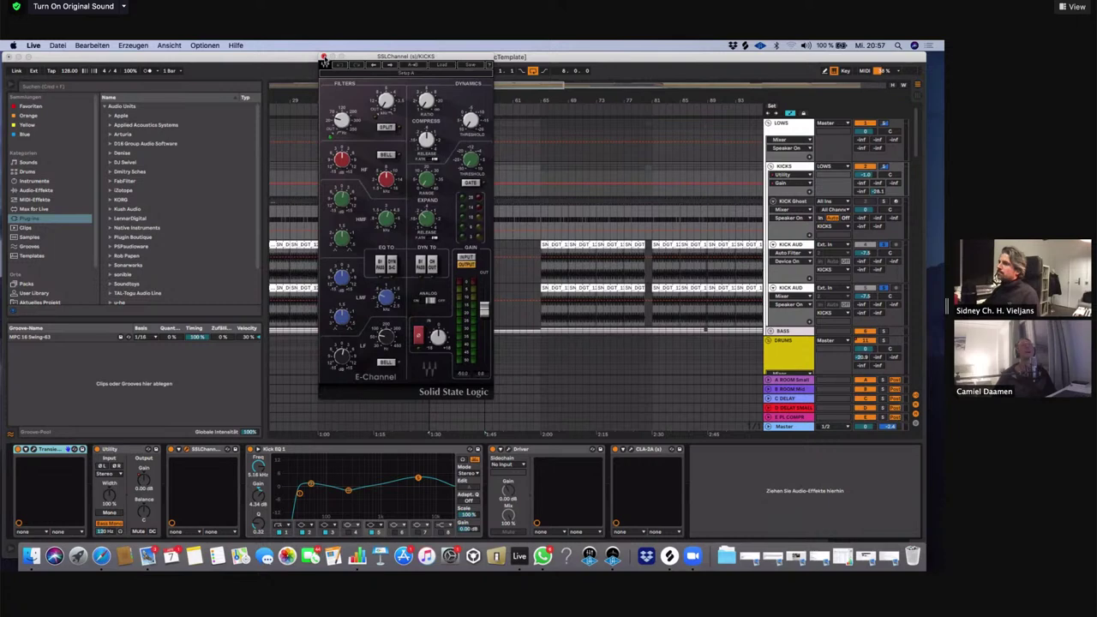
{"action": "left_click", "coordinate": [324, 56]}
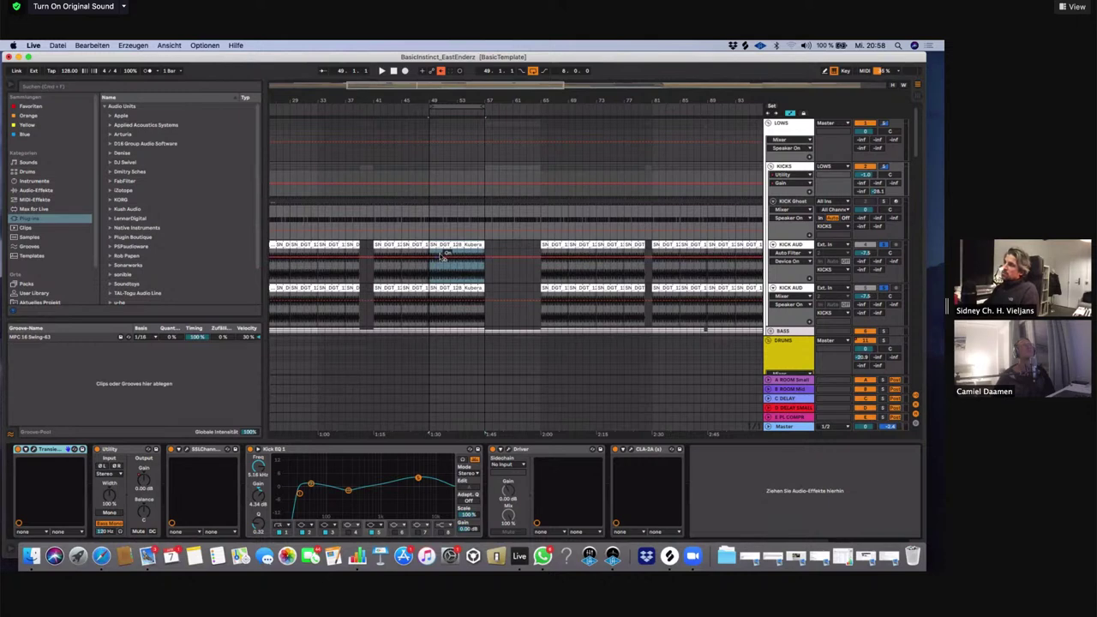
Select the DRUMS group, examine its SSLChannel plug-in, close the plug-in window, and return to the KICKS tracks
{"action": "scroll", "coordinate": [468, 242], "scroll_direction": "down", "scroll_amount": 1}
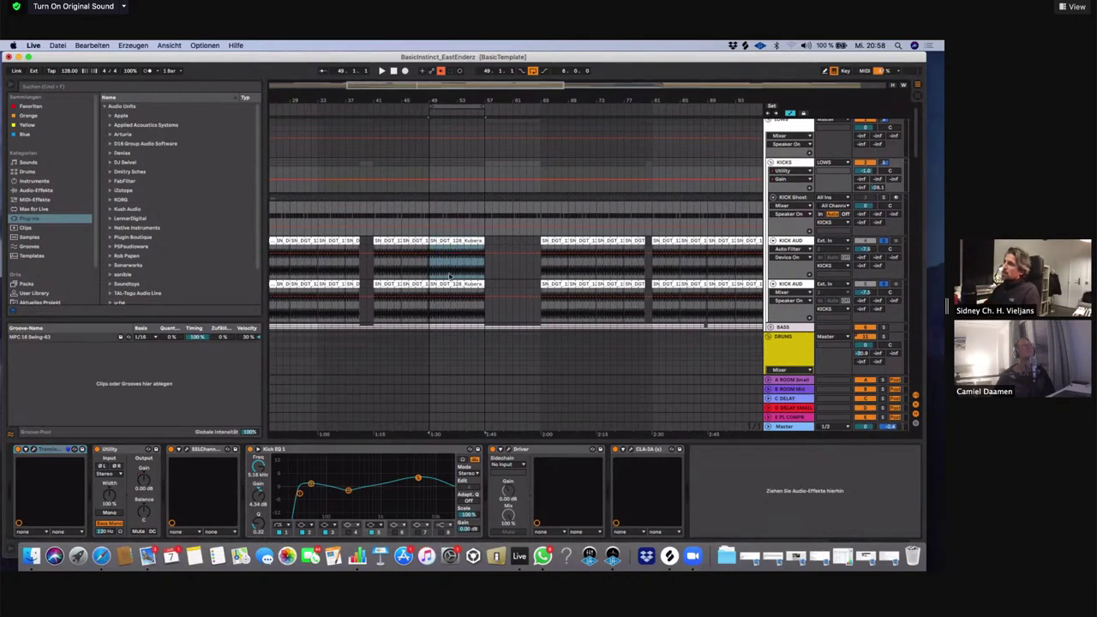
{"action": "scroll", "coordinate": [480, 289], "scroll_direction": "up", "scroll_amount": 1}
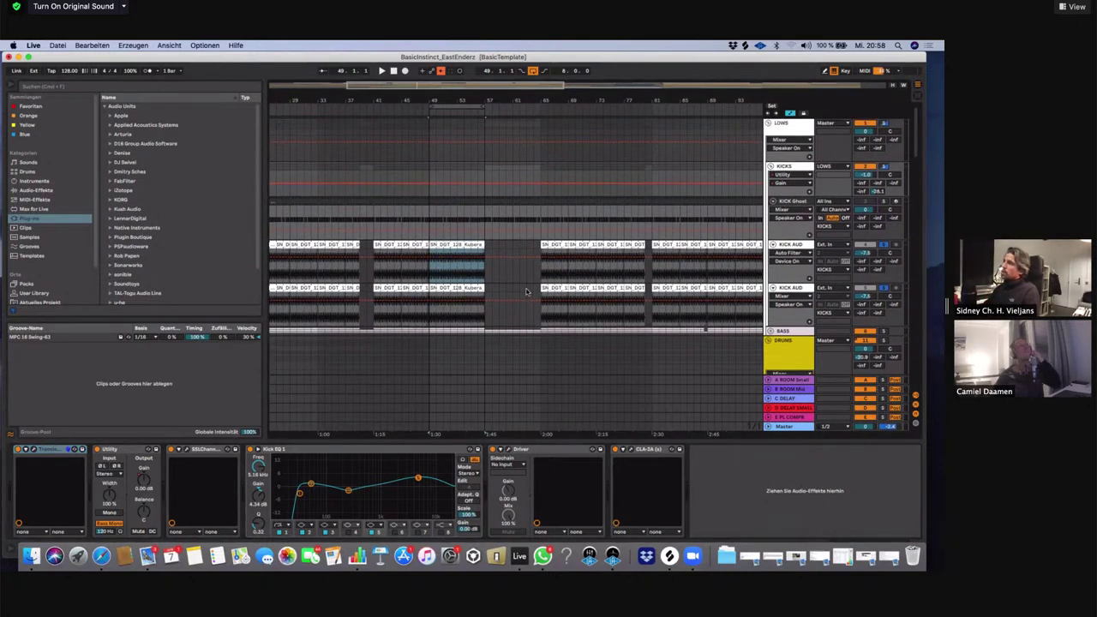
{"action": "scroll", "coordinate": [527, 288], "scroll_direction": "down", "scroll_amount": 6}
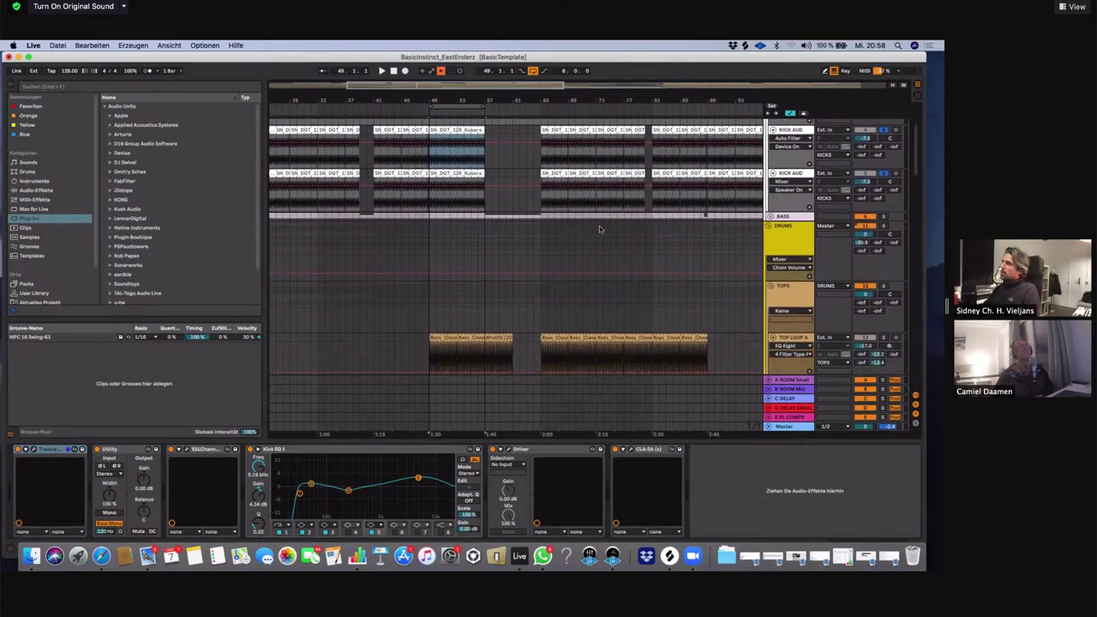
{"action": "left_click", "coordinate": [795, 235]}
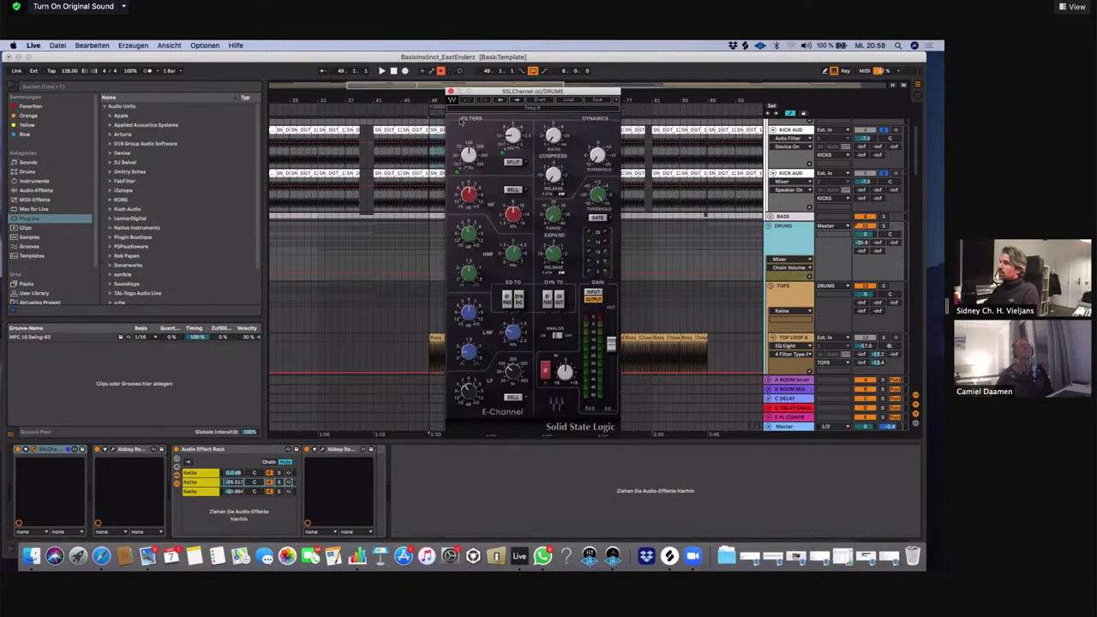
{"action": "left_click", "coordinate": [450, 91]}
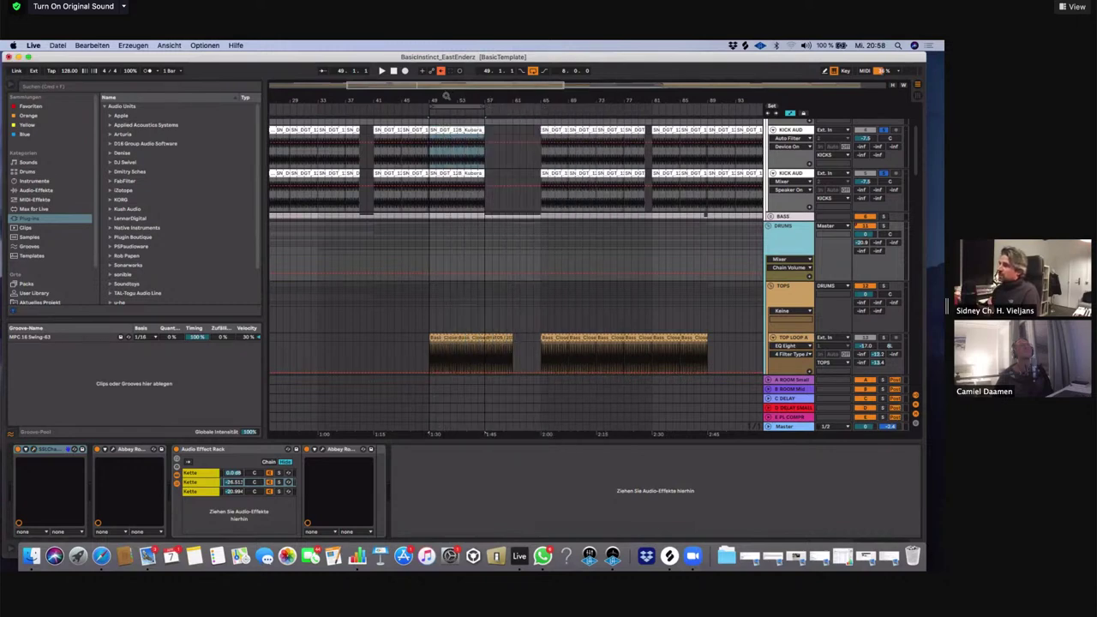
{"action": "scroll", "coordinate": [525, 160], "scroll_direction": "up", "scroll_amount": 5}
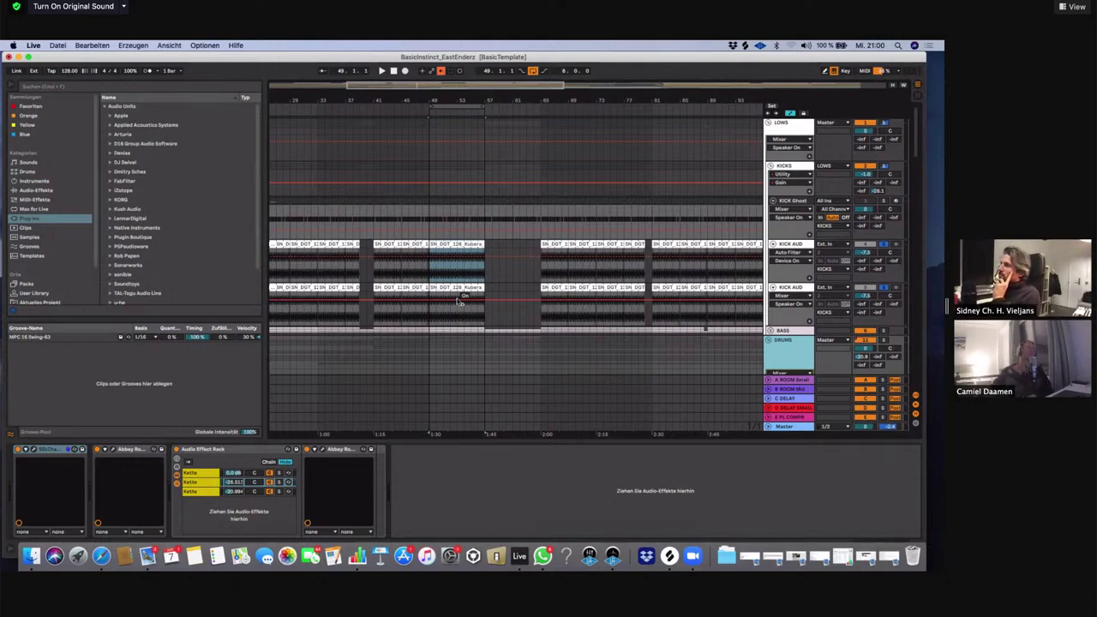
Display the device chain of the KICKS group and bring up its Driver plug-in window
{"action": "left_click", "coordinate": [797, 166]}
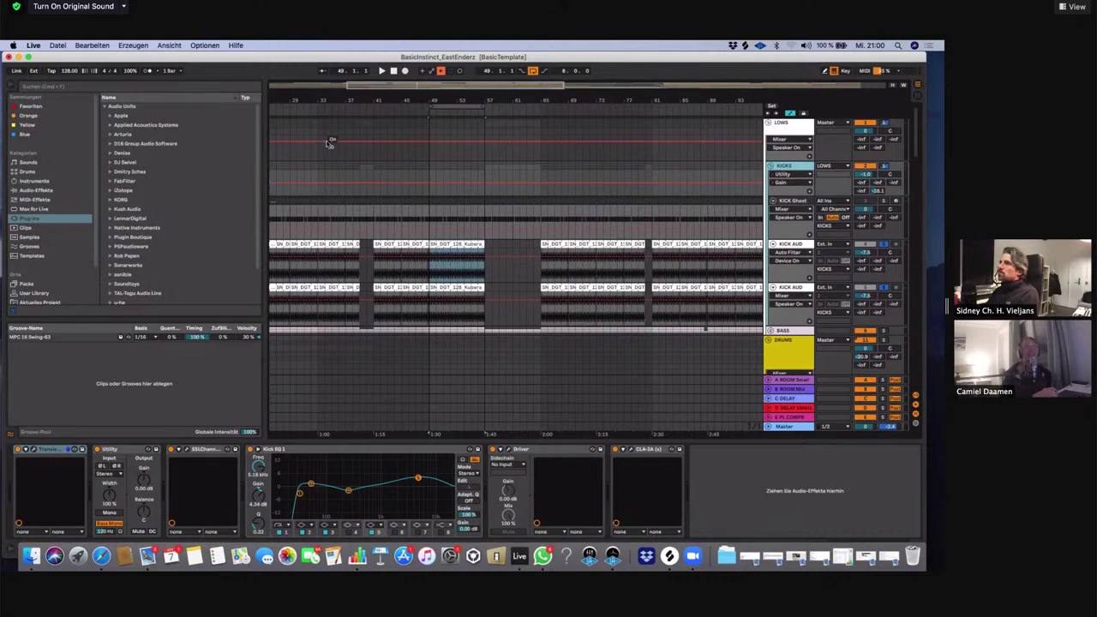
{"action": "scroll", "coordinate": [328, 144], "scroll_direction": "down", "scroll_amount": 2}
{"action": "scroll", "coordinate": [325, 136], "scroll_direction": "up", "scroll_amount": 2}
{"action": "scroll", "coordinate": [325, 135], "scroll_direction": "down", "scroll_amount": 2}
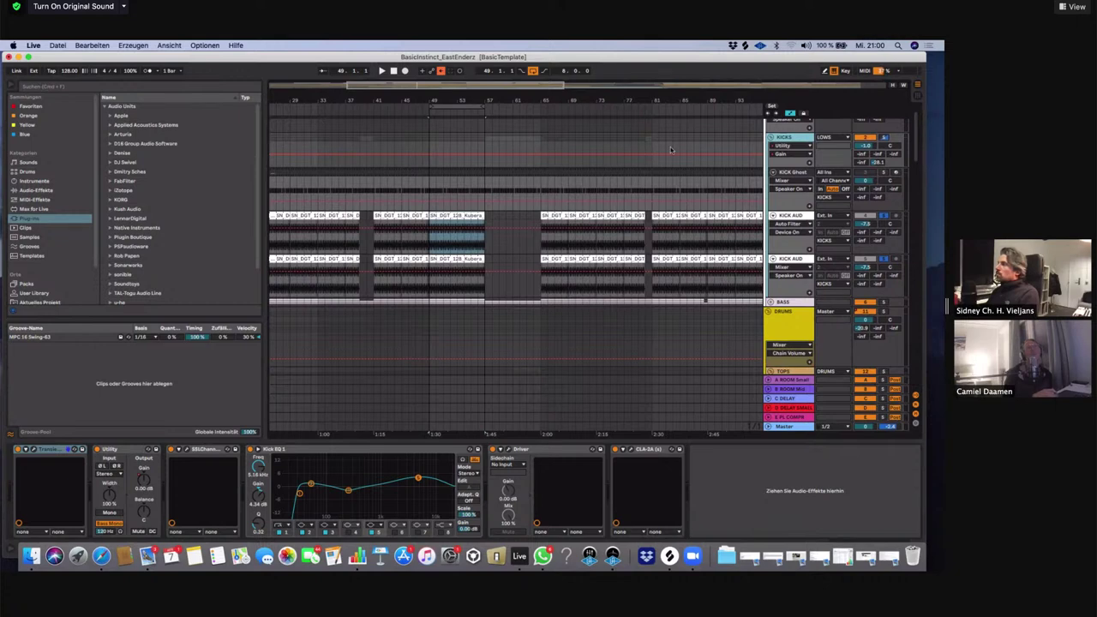
{"action": "scroll", "coordinate": [656, 147], "scroll_direction": "up", "scroll_amount": 1}
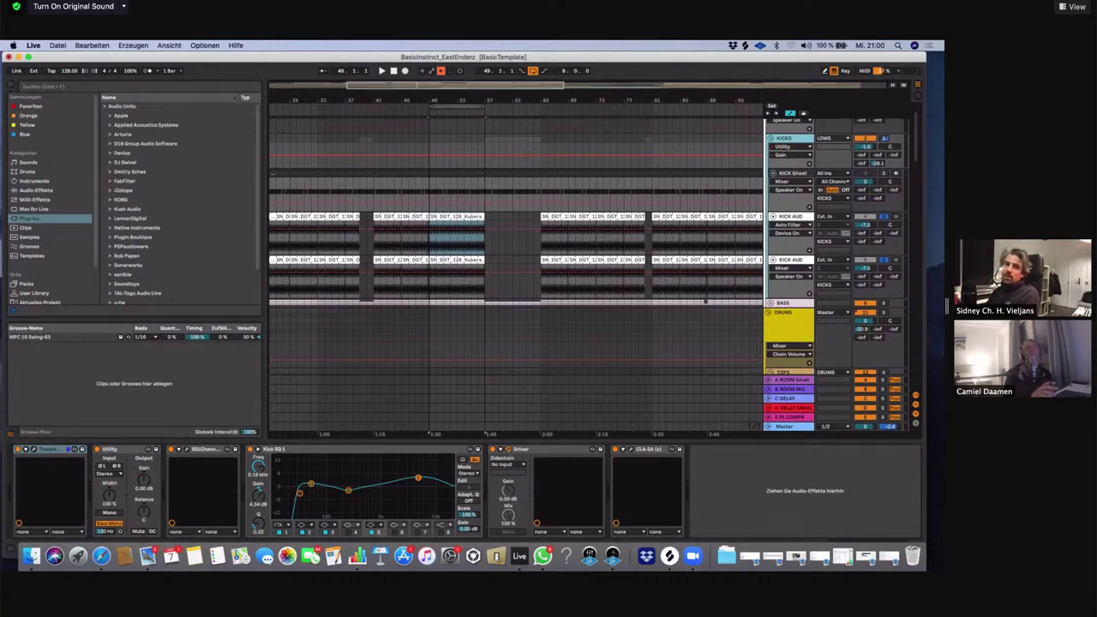
{"action": "left_click", "coordinate": [508, 449]}
{"action": "left_click_drag", "start_coordinate": [495, 71], "coordinate": [636, 100]}
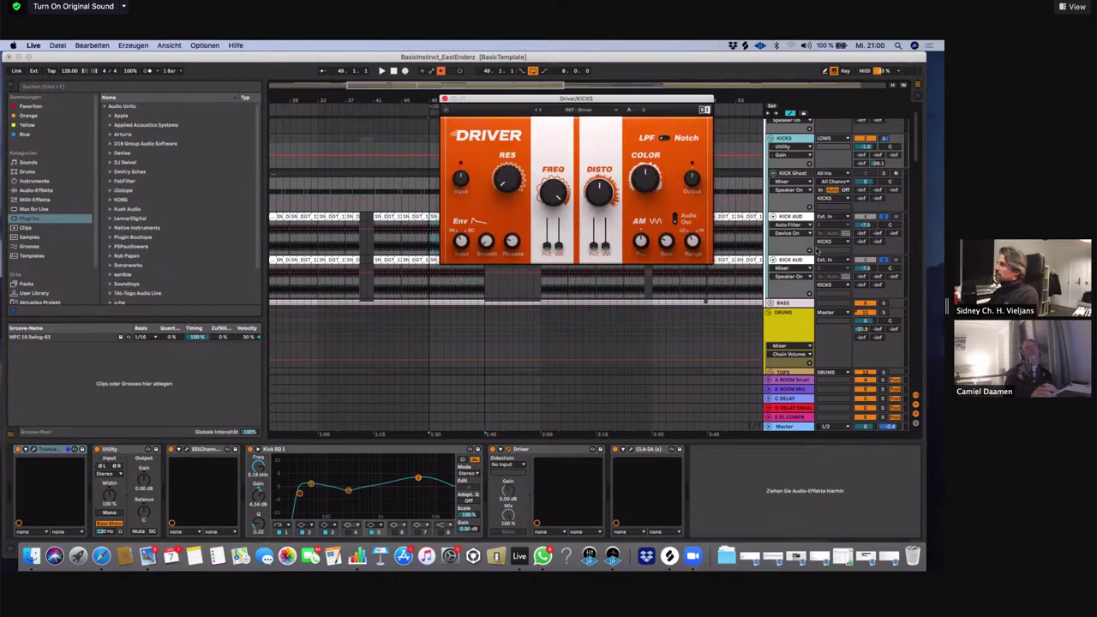
Solo the KICKS group, audition it with the Driver device toggled, and close the Driver window
{"action": "left_click", "coordinate": [886, 139]}
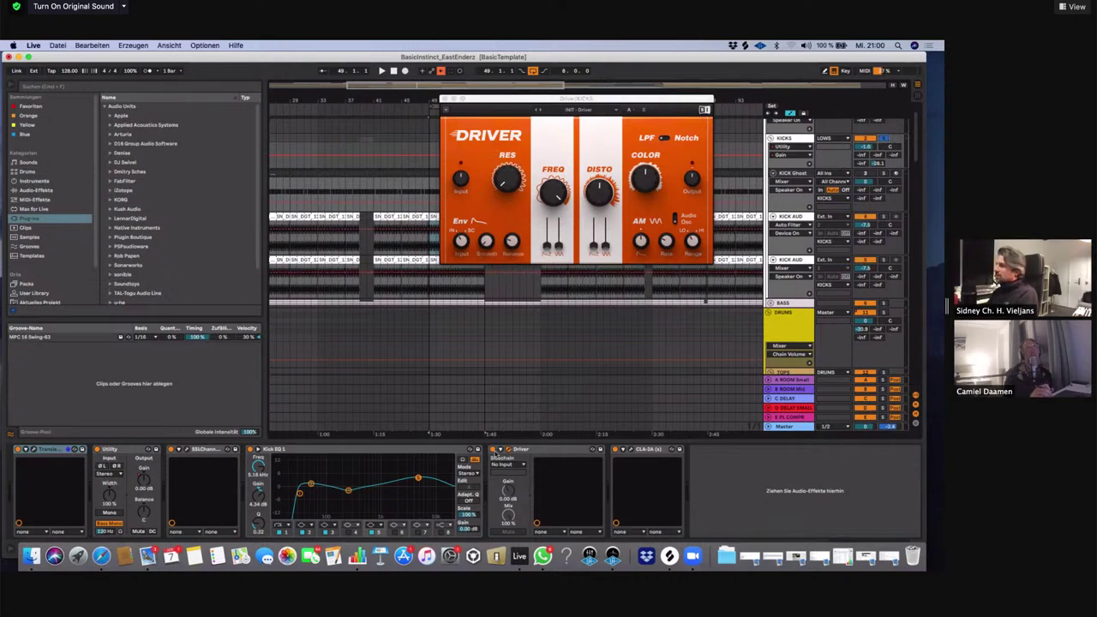
{"action": "left_click", "coordinate": [493, 452]}
{"action": "key", "text": "space"}
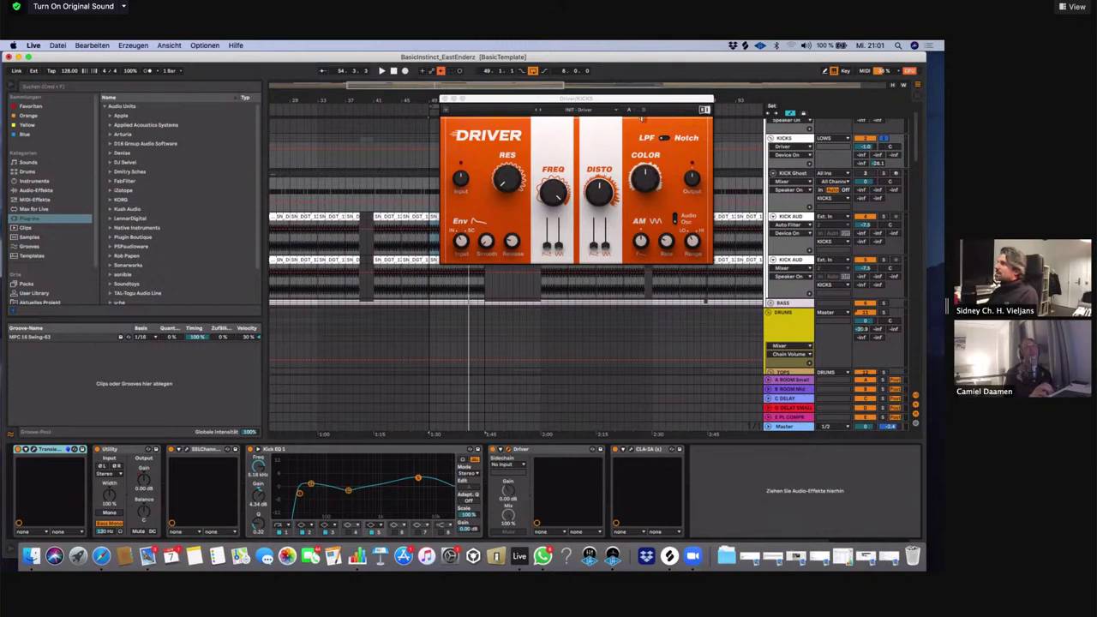
{"action": "left_click_drag", "start_coordinate": [654, 103], "coordinate": [476, 157]}
{"action": "mouse_move", "coordinate": [364, 250]}
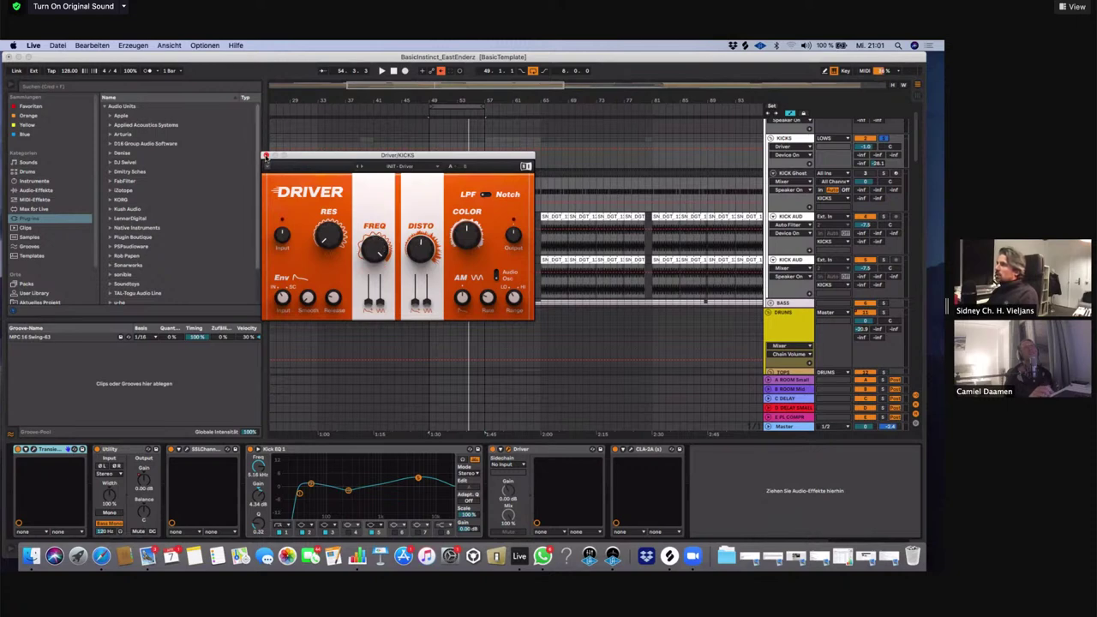
{"action": "left_click", "coordinate": [267, 156]}
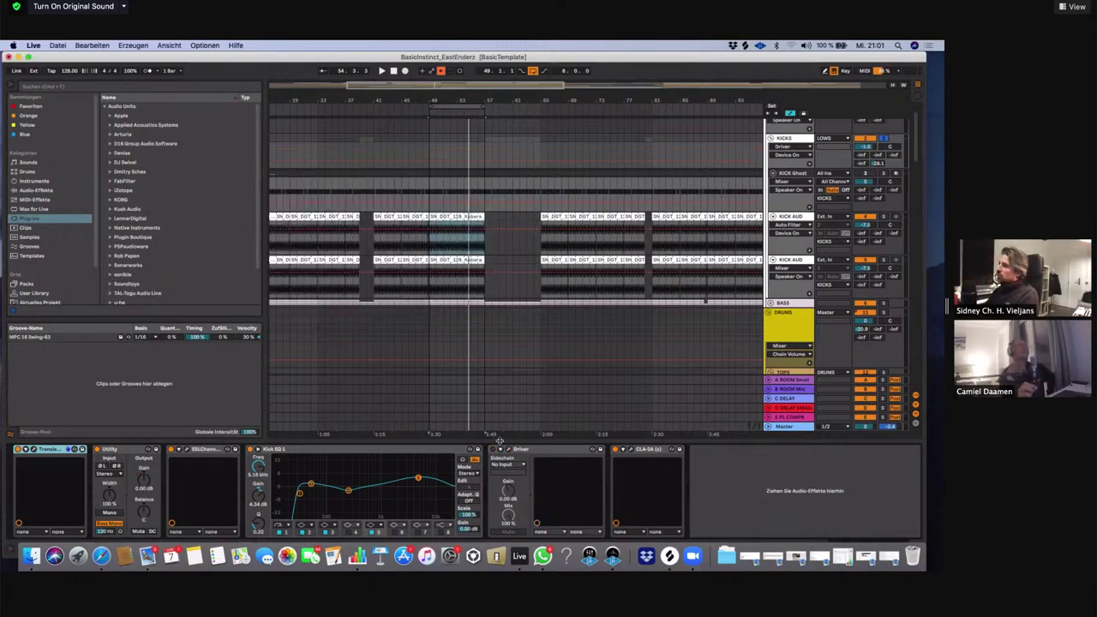
Play the soloed kicks, check the bar 49 Kubera clips on both KICK AUD tracks, and redisplay the KICKS device chain
{"action": "key", "text": "space"}
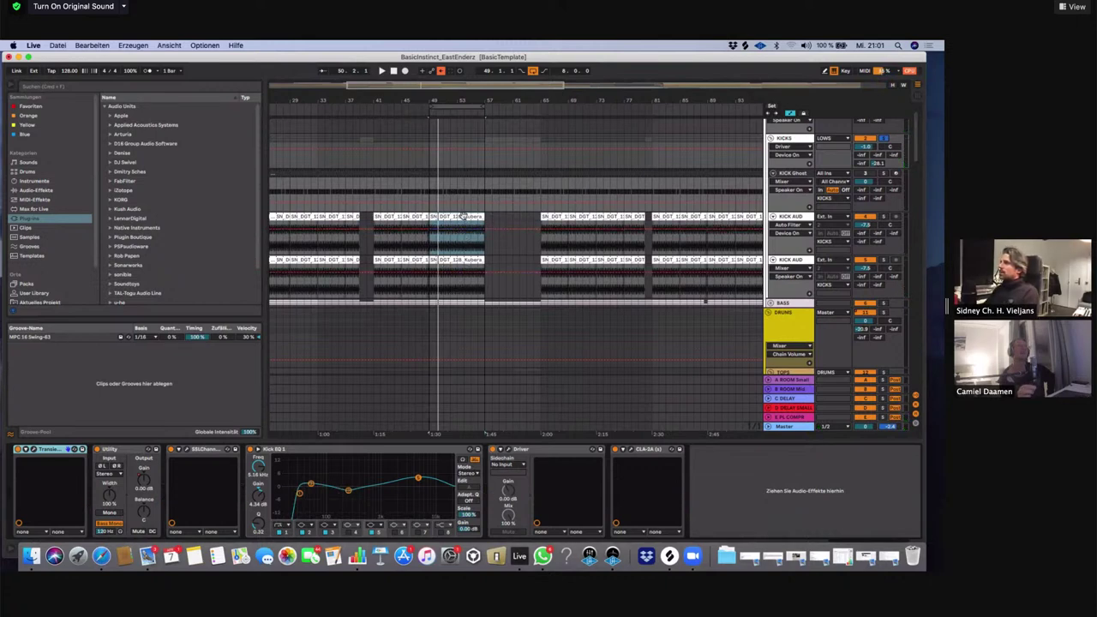
{"action": "left_click", "coordinate": [466, 216]}
{"action": "left_click", "coordinate": [470, 259]}
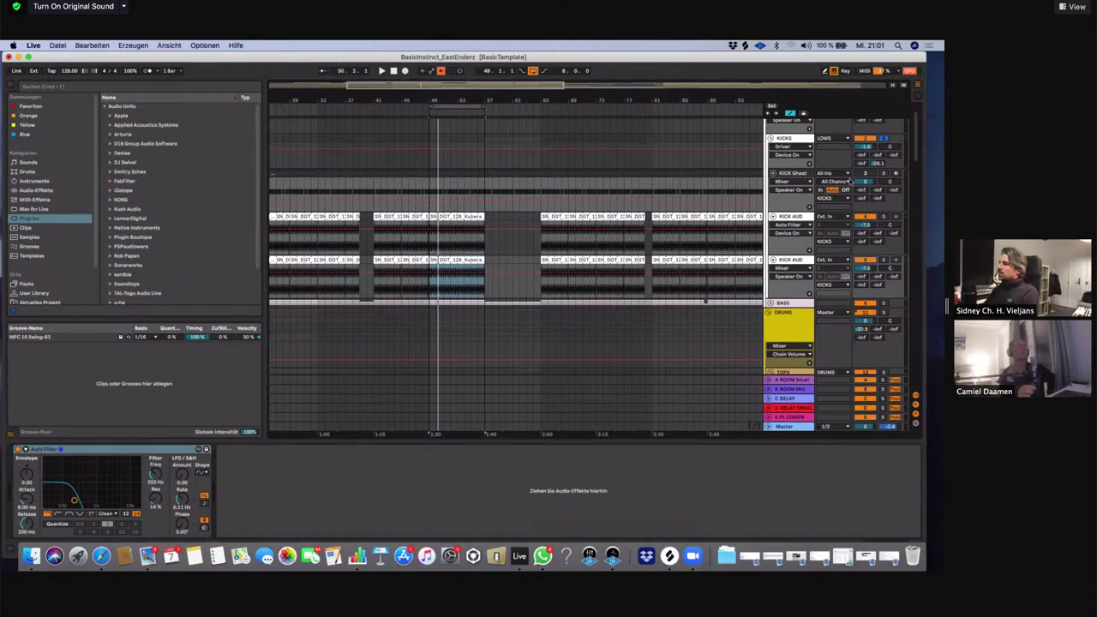
{"action": "left_click", "coordinate": [796, 172]}
{"action": "left_click", "coordinate": [802, 141]}
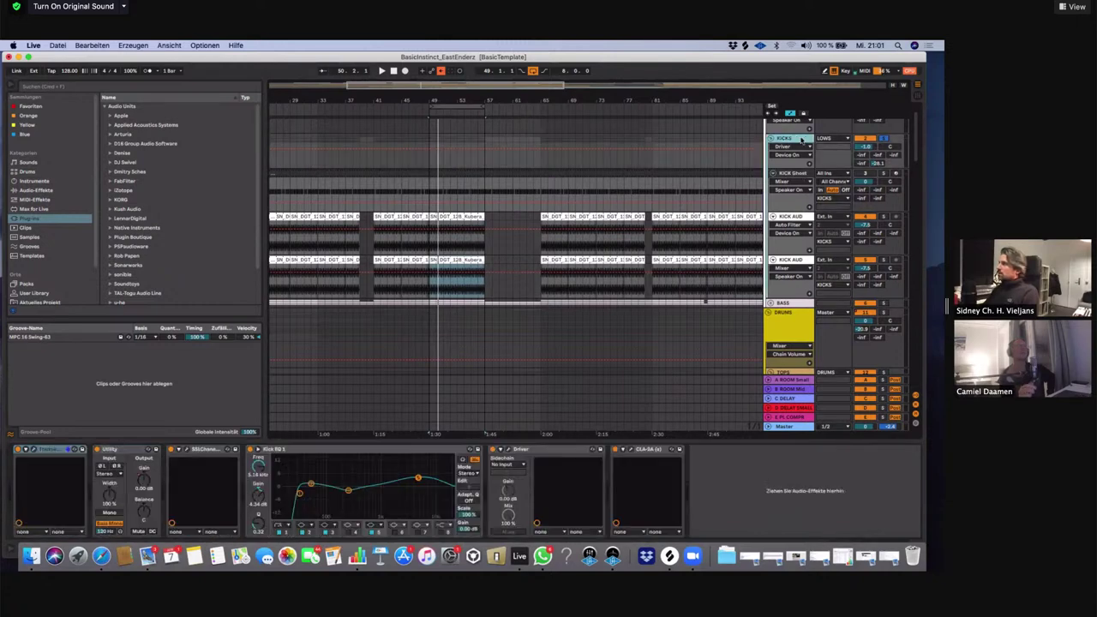
Audition Driver's resonance and frequency on the KICKS group during playback, toggle the device, and close its window
{"action": "left_click", "coordinate": [509, 451]}
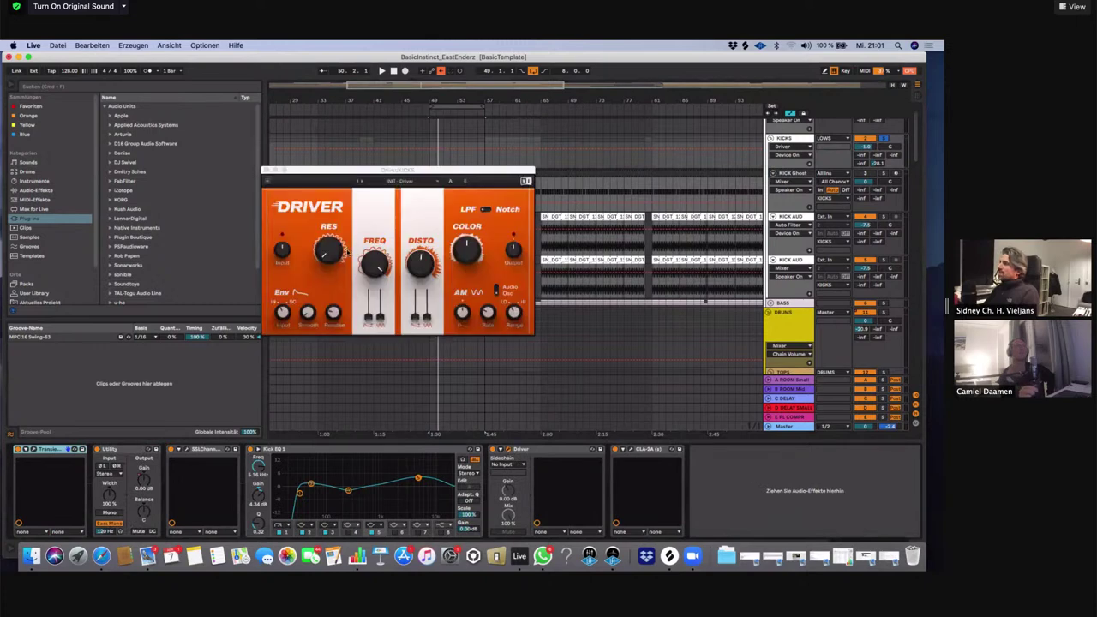
{"action": "key", "text": "space"}
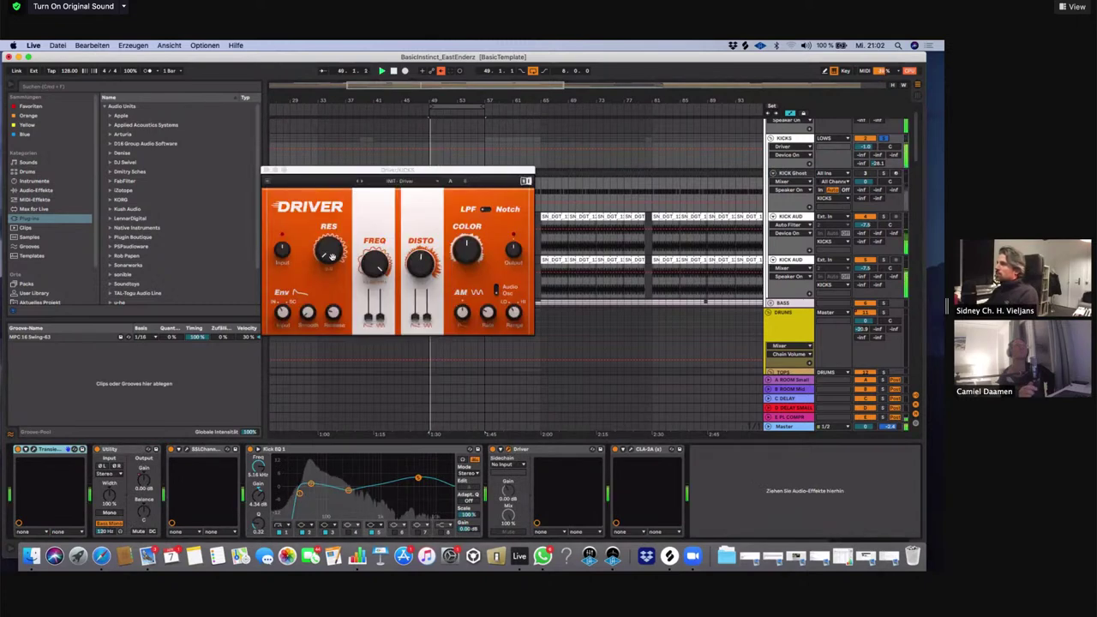
{"action": "left_click", "coordinate": [368, 255]}
{"action": "left_click_drag", "start_coordinate": [370, 259], "coordinate": [329, 243]}
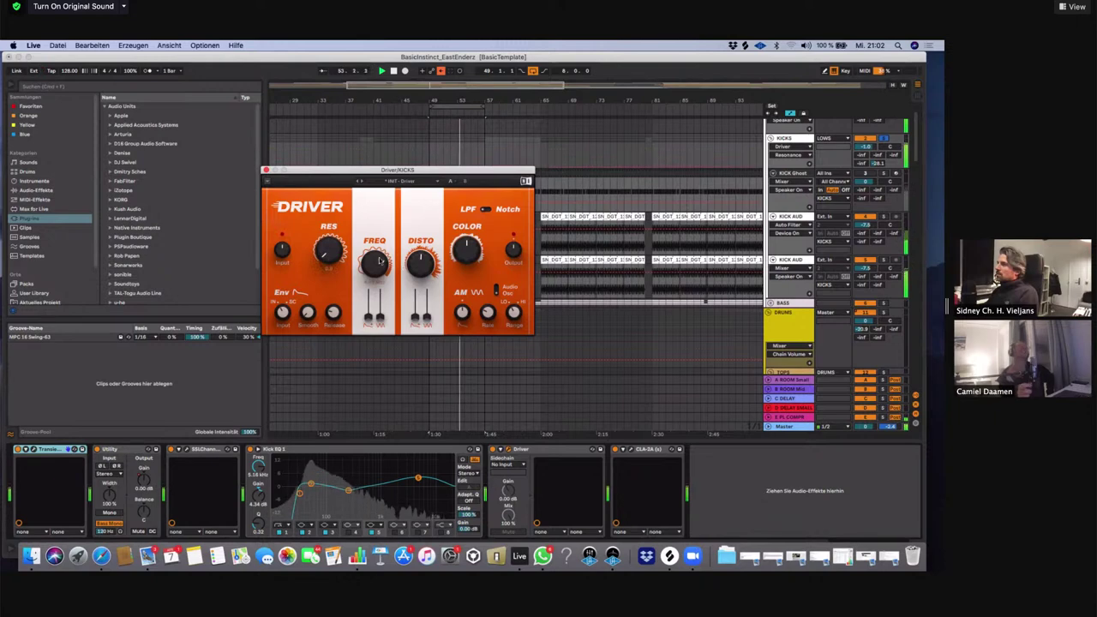
{"action": "left_click_drag", "start_coordinate": [374, 263], "coordinate": [374, 236]}
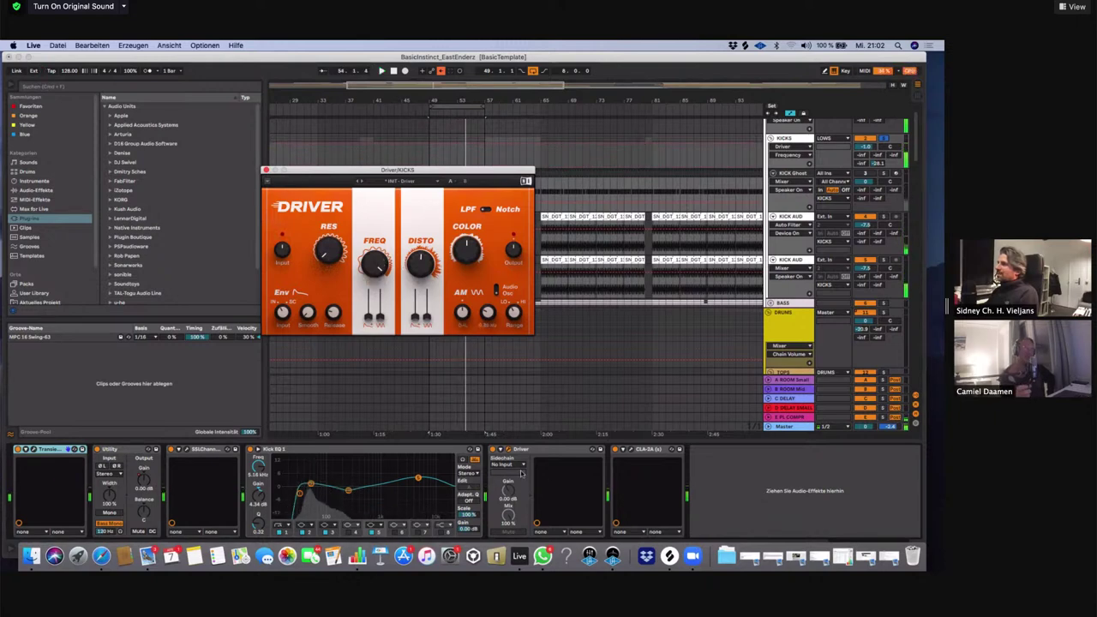
{"action": "left_click", "coordinate": [494, 449]}
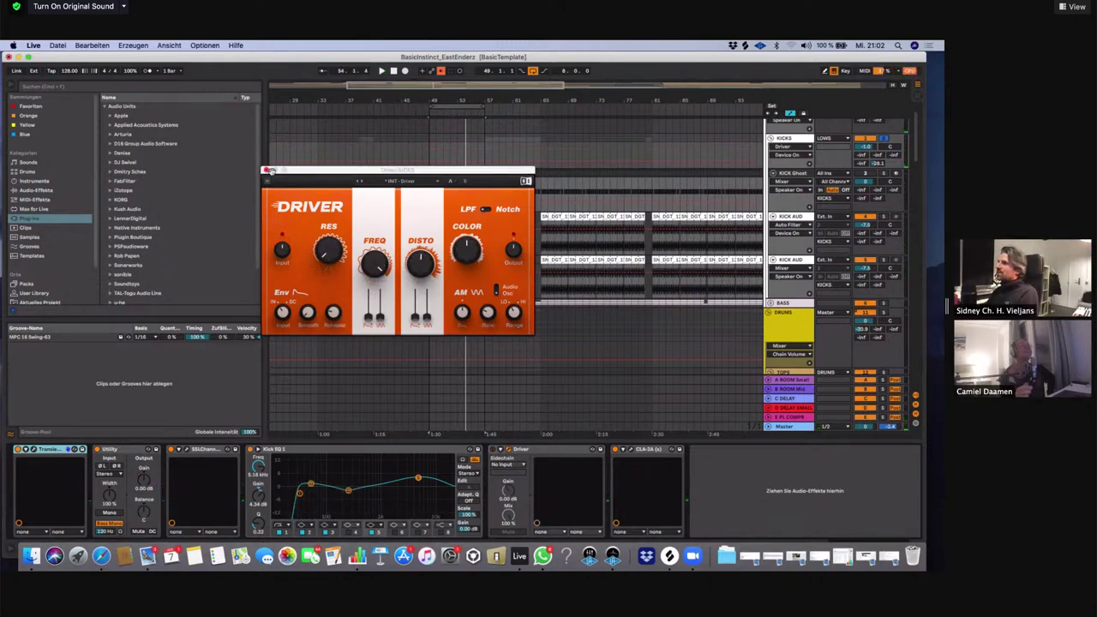
{"action": "left_click", "coordinate": [267, 169]}
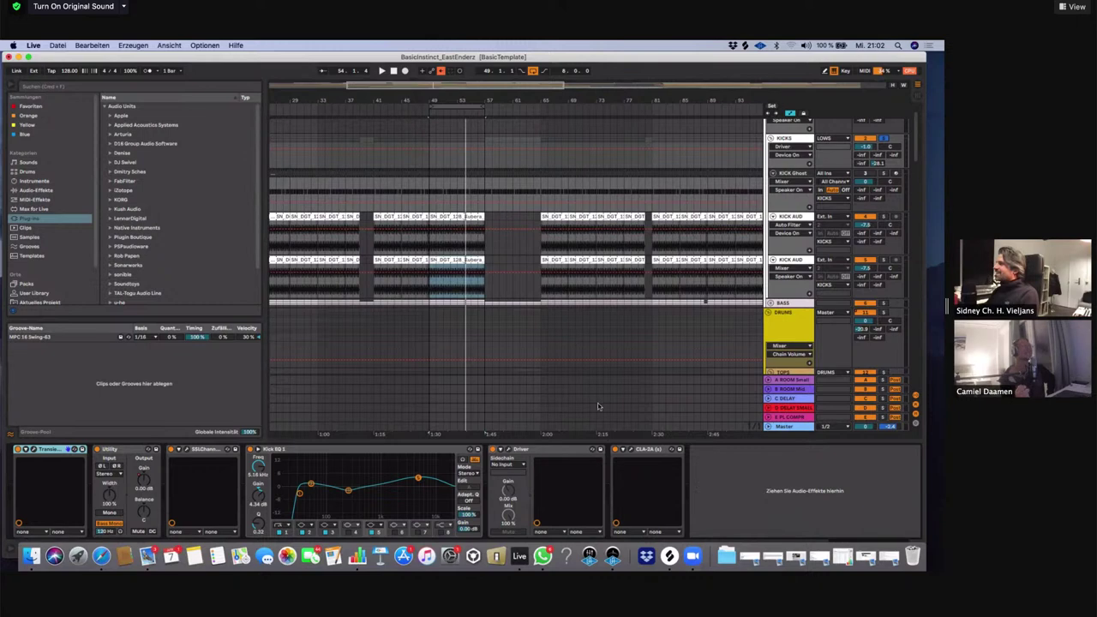
Bring up the CLA-2A compressor on the KICKS group and examine its Gain and Peak Reduction controls
{"action": "scroll", "coordinate": [600, 406], "scroll_direction": "down", "scroll_amount": 1}
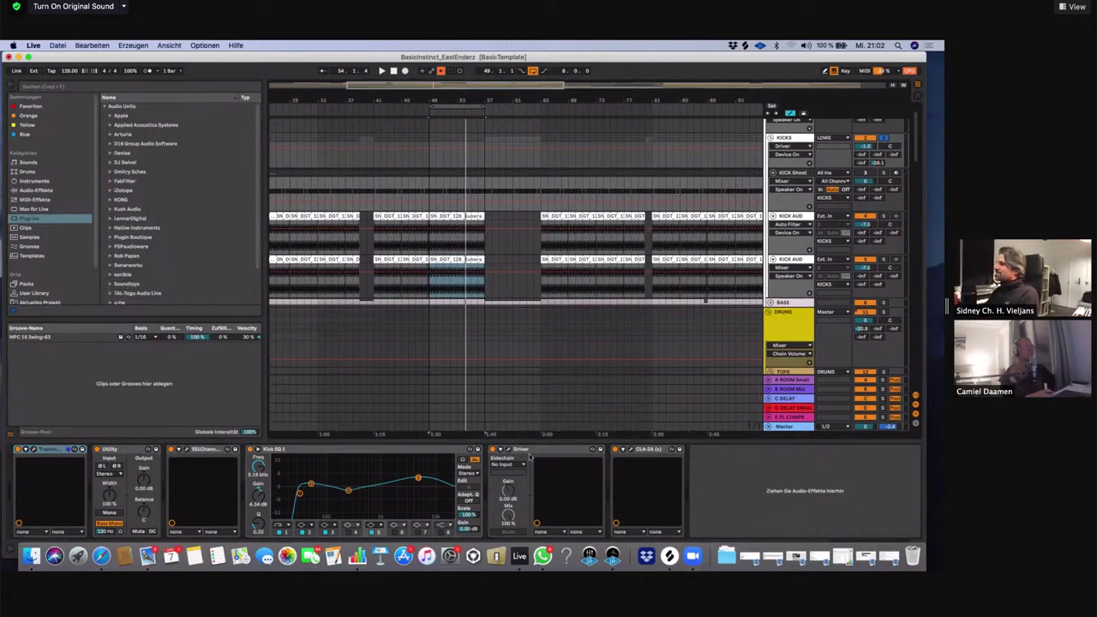
{"action": "left_click", "coordinate": [632, 450]}
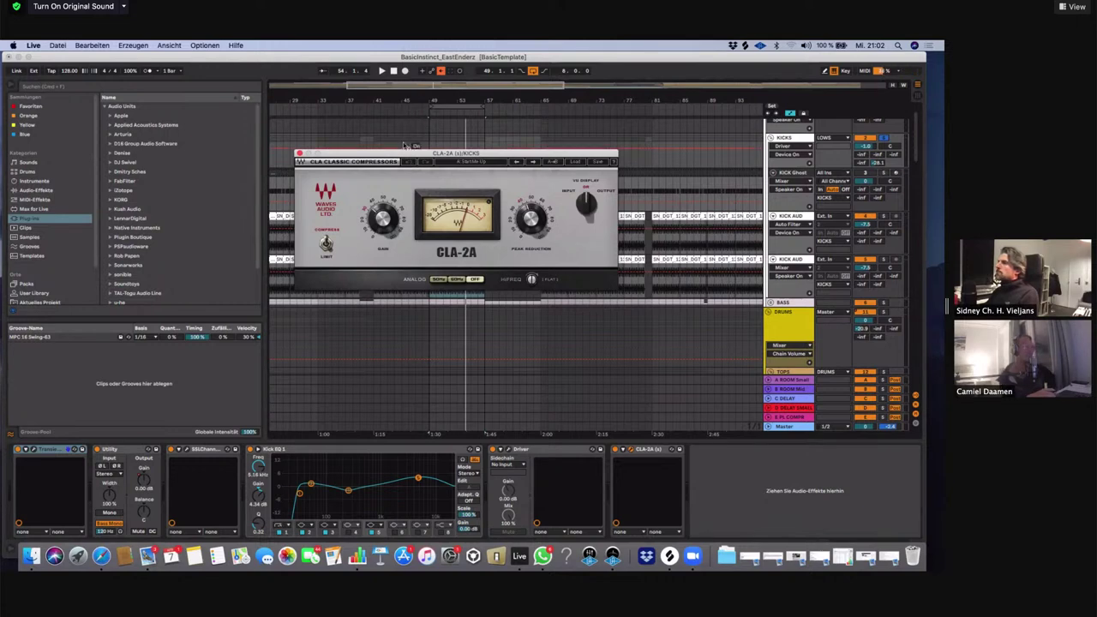
{"action": "left_click_drag", "start_coordinate": [418, 154], "coordinate": [414, 139]}
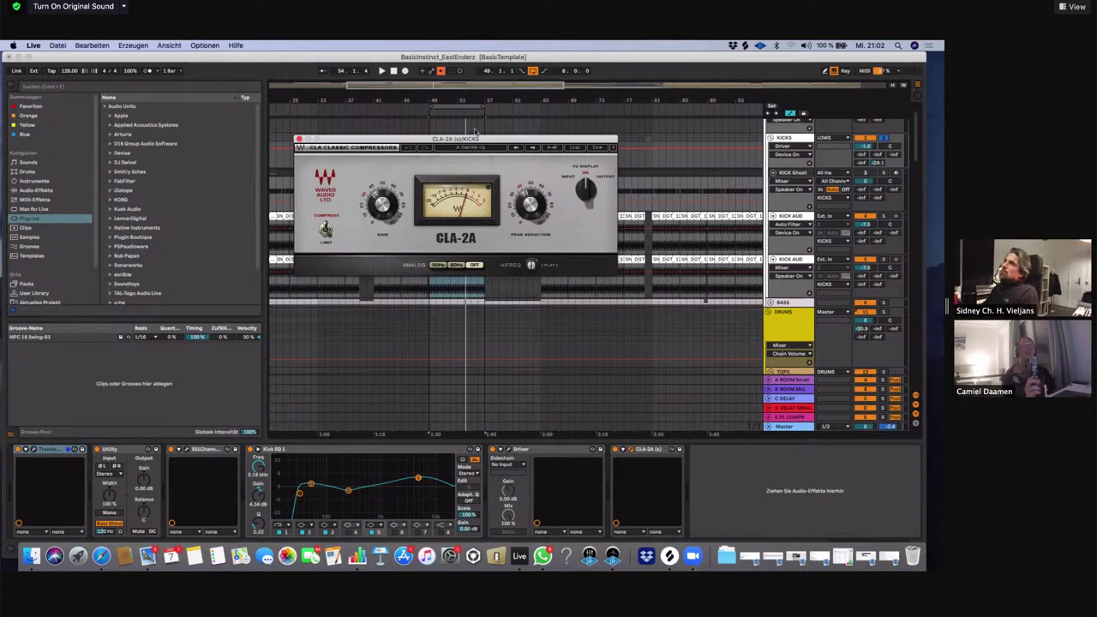
Browse the Universal Audio plug-ins among the Audio Units and look over the UAD entries
{"action": "left_click", "coordinate": [104, 108]}
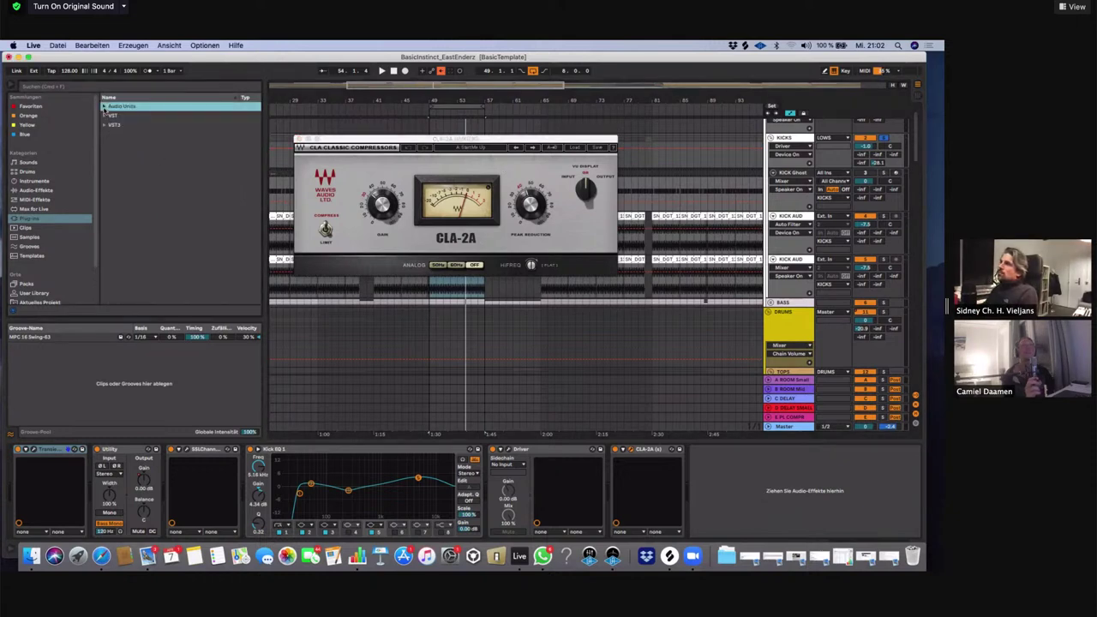
{"action": "left_click", "coordinate": [104, 108]}
{"action": "scroll", "coordinate": [125, 204], "scroll_direction": "down", "scroll_amount": 1}
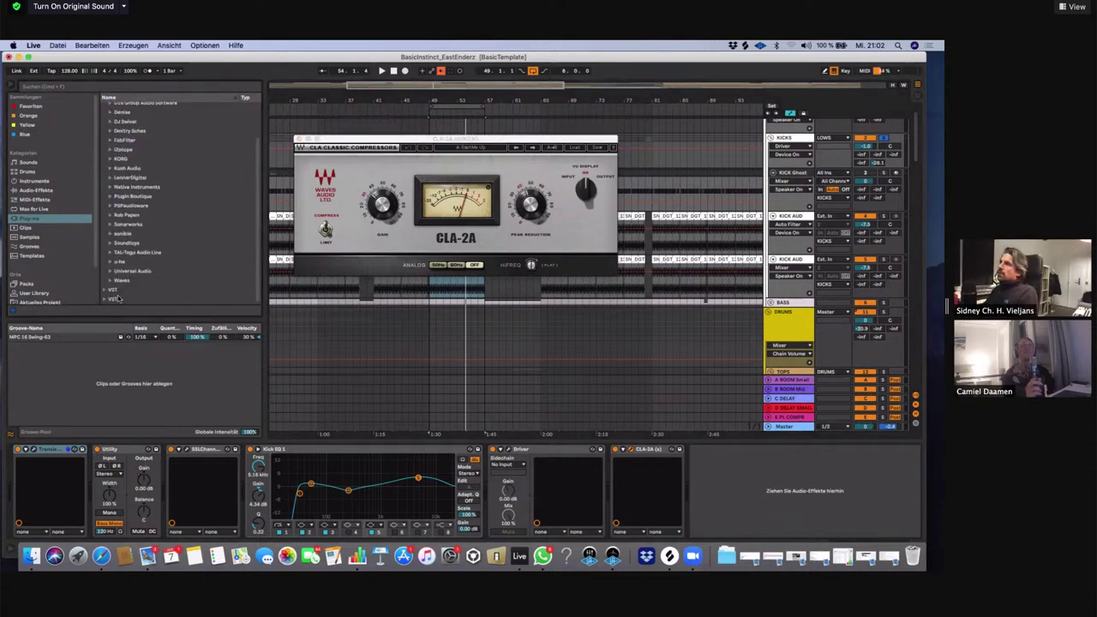
{"action": "left_click", "coordinate": [111, 271]}
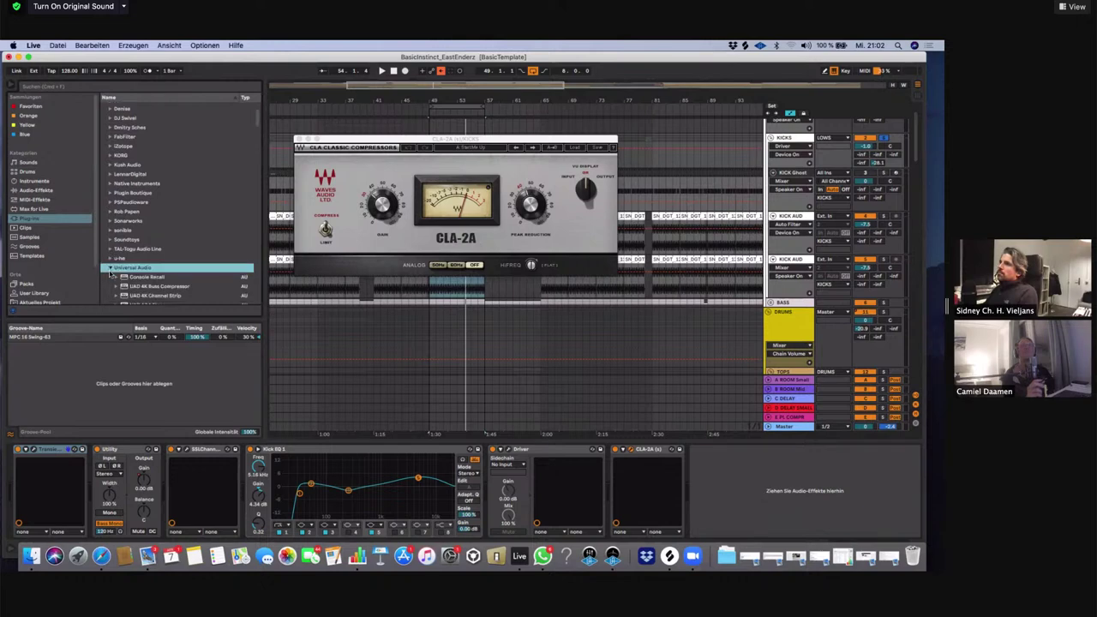
{"action": "scroll", "coordinate": [120, 257], "scroll_direction": "down", "scroll_amount": 6}
{"action": "scroll", "coordinate": [163, 218], "scroll_direction": "down", "scroll_amount": 2}
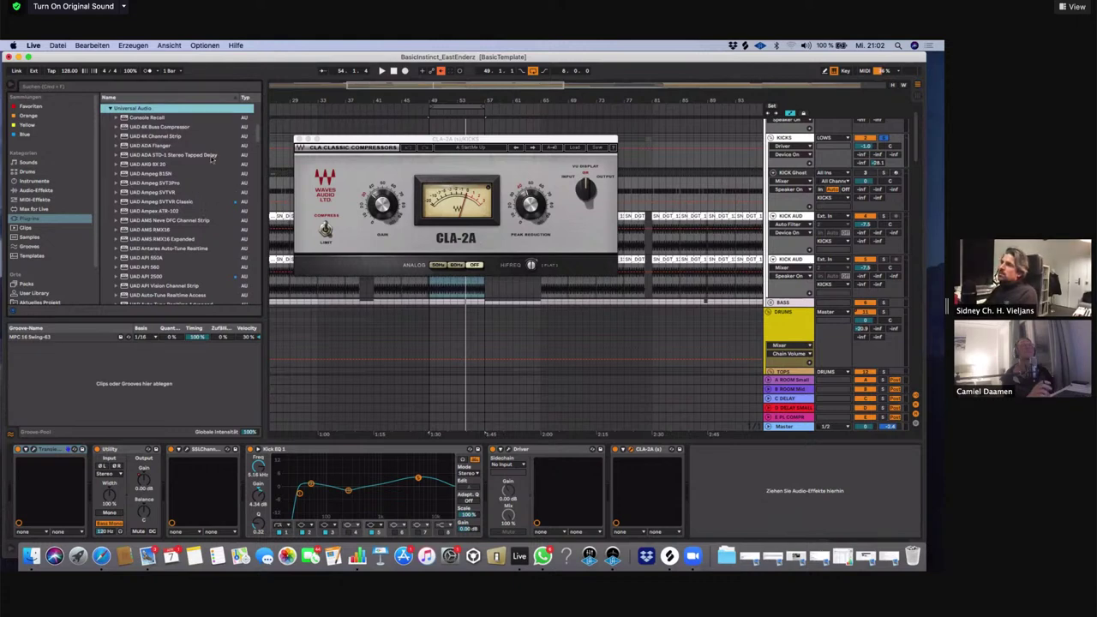
{"action": "left_click", "coordinate": [187, 202]}
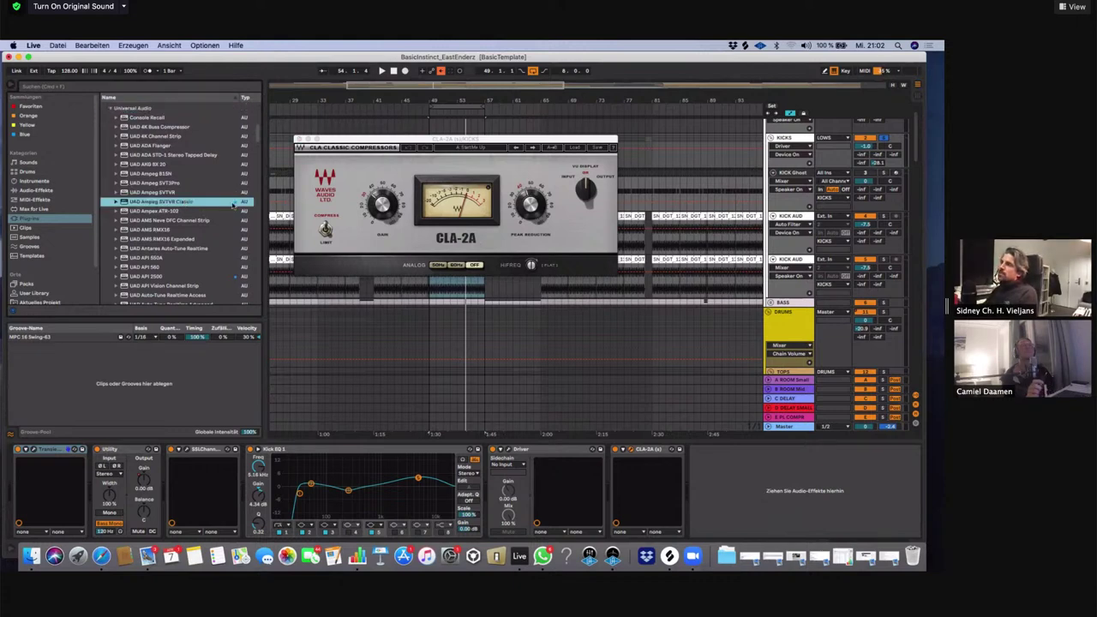
{"action": "left_click", "coordinate": [233, 279]}
{"action": "left_click", "coordinate": [178, 208]}
{"action": "scroll", "coordinate": [143, 125], "scroll_direction": "down", "scroll_amount": 1}
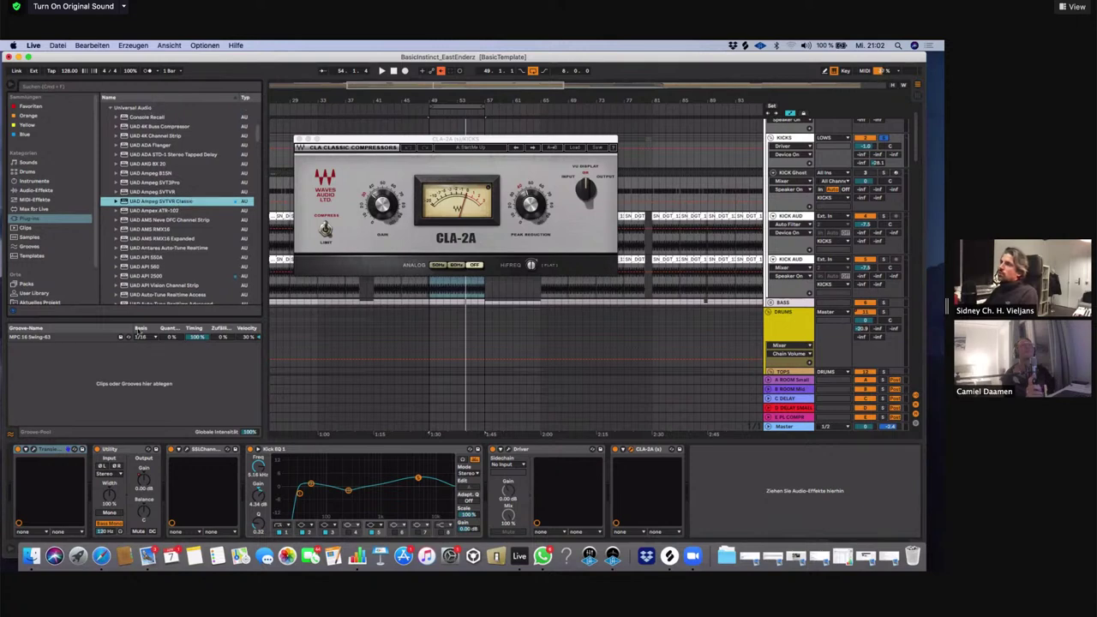
{"action": "scroll", "coordinate": [163, 138], "scroll_direction": "down", "scroll_amount": 2}
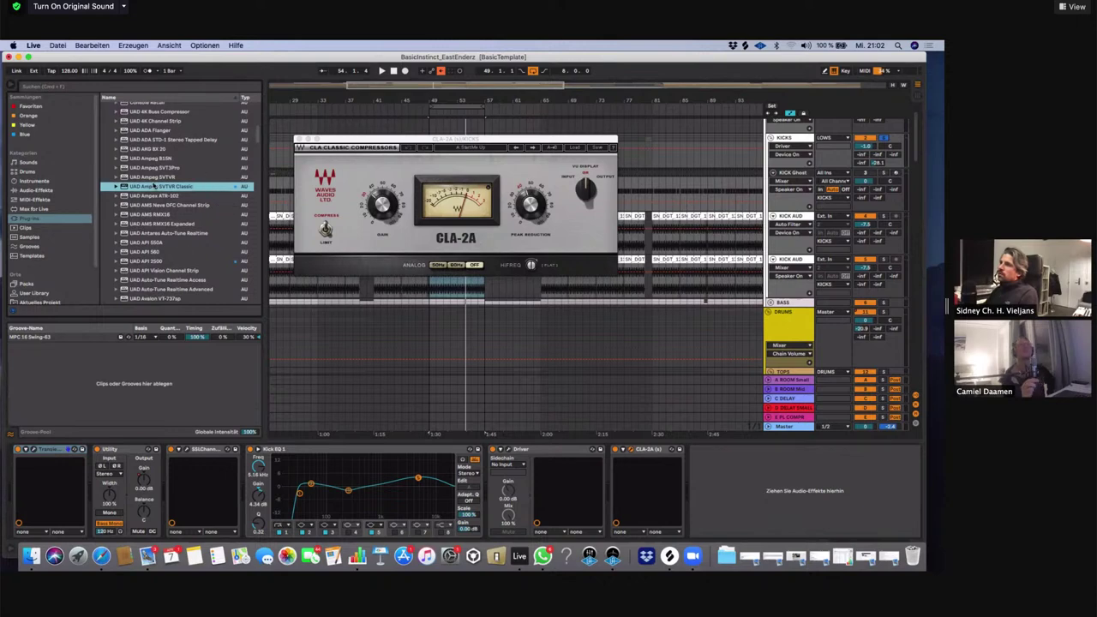
Add the UAD API 2500 bus compressor after the CLA-2A on the KICKS group, examine it, and delete it again
{"action": "left_click", "coordinate": [154, 262]}
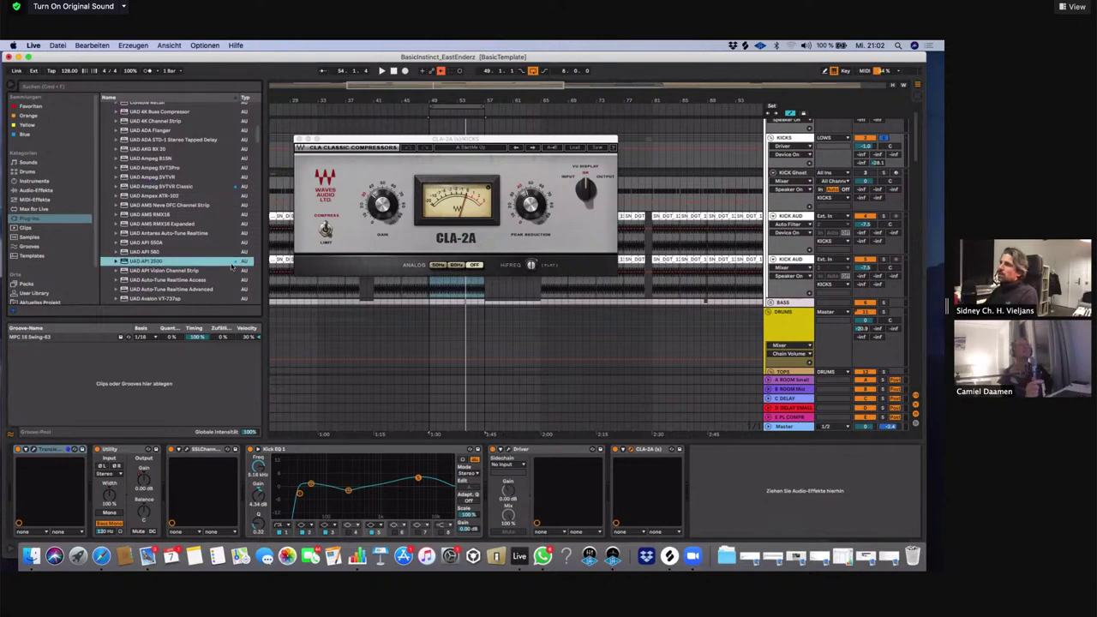
{"action": "left_click_drag", "start_coordinate": [232, 267], "coordinate": [699, 466]}
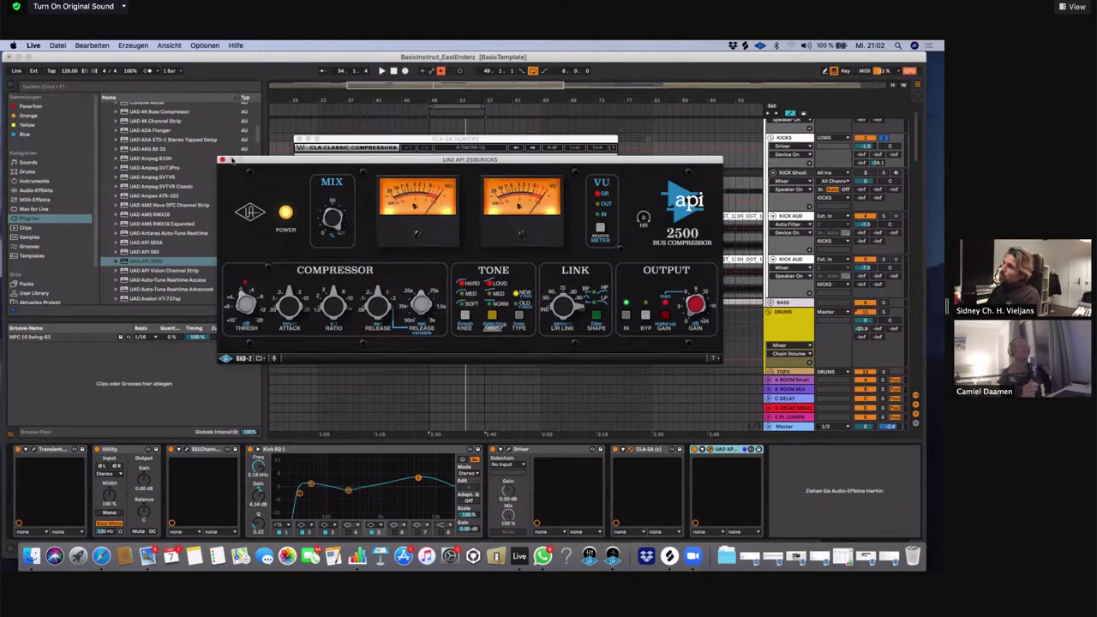
{"action": "left_click_drag", "start_coordinate": [258, 161], "coordinate": [262, 154]}
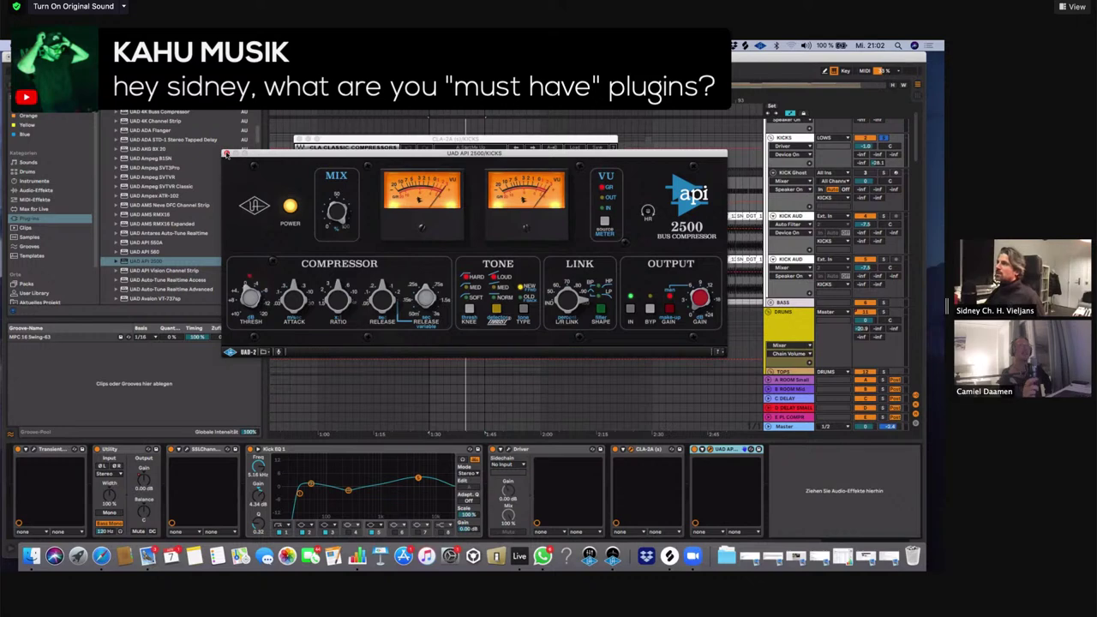
{"action": "left_click", "coordinate": [226, 154]}
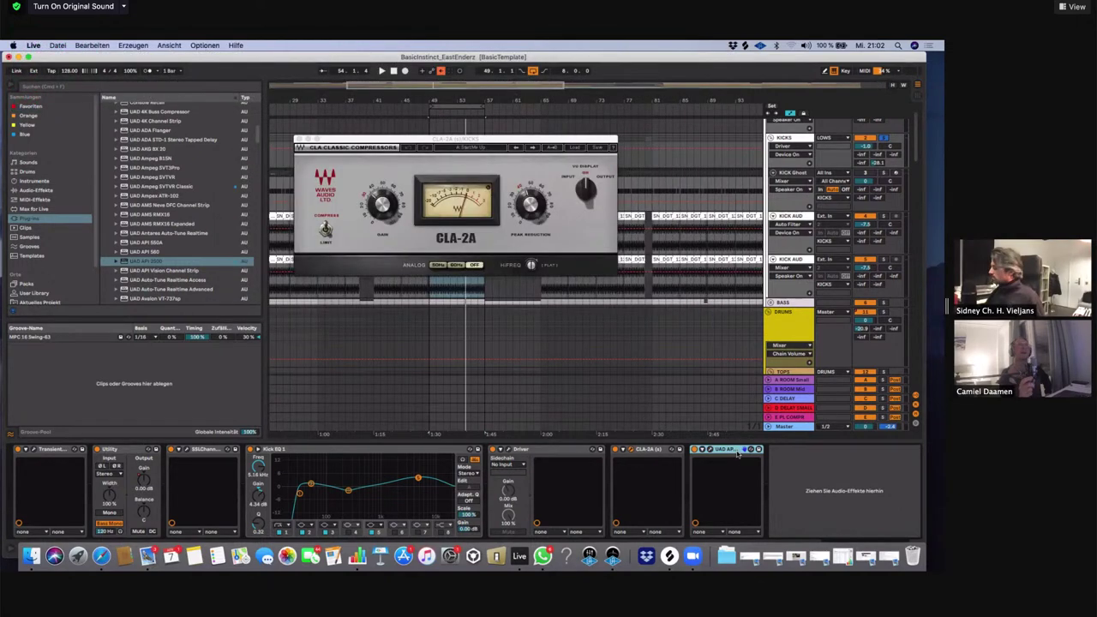
{"action": "key", "text": "Delete"}
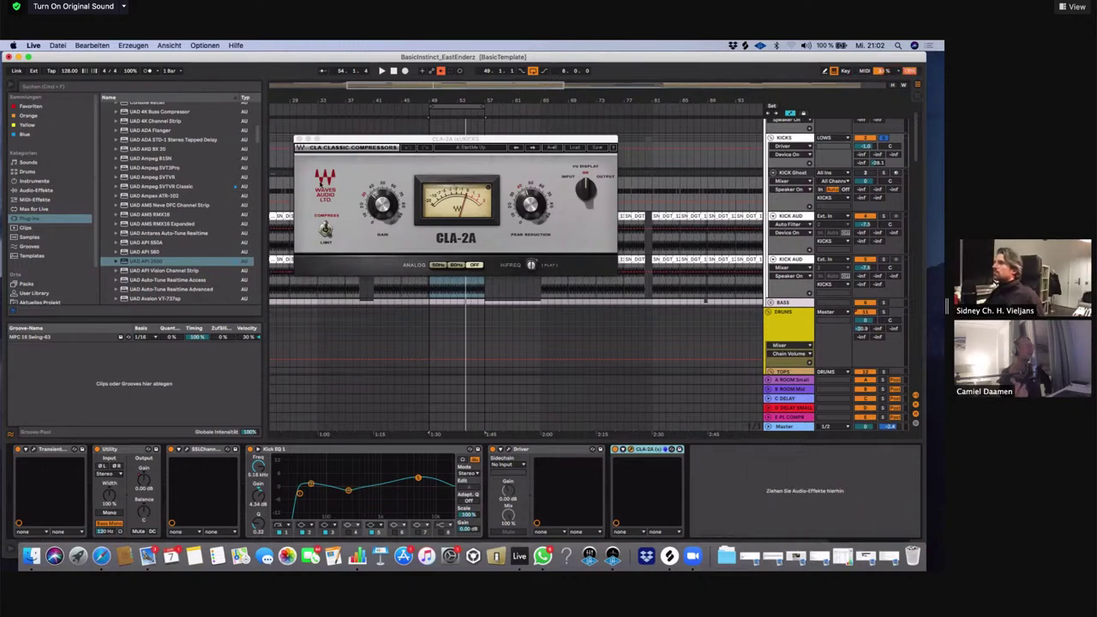
Collapse the Universal Audio plug-in folder and close the CLA-2A window
{"action": "scroll", "coordinate": [177, 161], "scroll_direction": "up", "scroll_amount": 5}
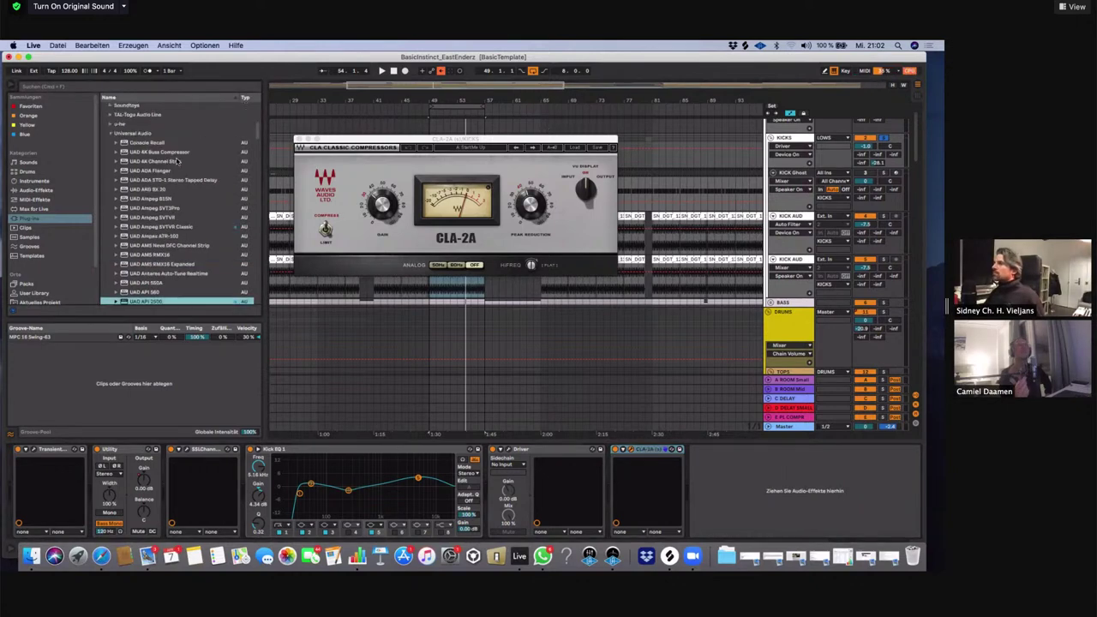
{"action": "left_click", "coordinate": [111, 217]}
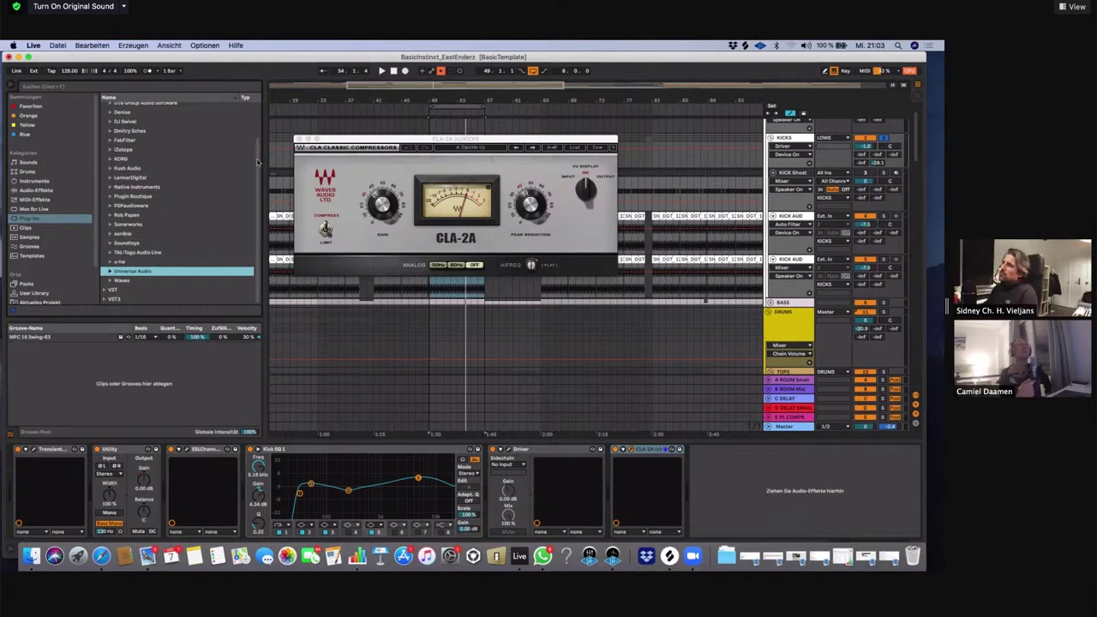
{"action": "left_click", "coordinate": [297, 139]}
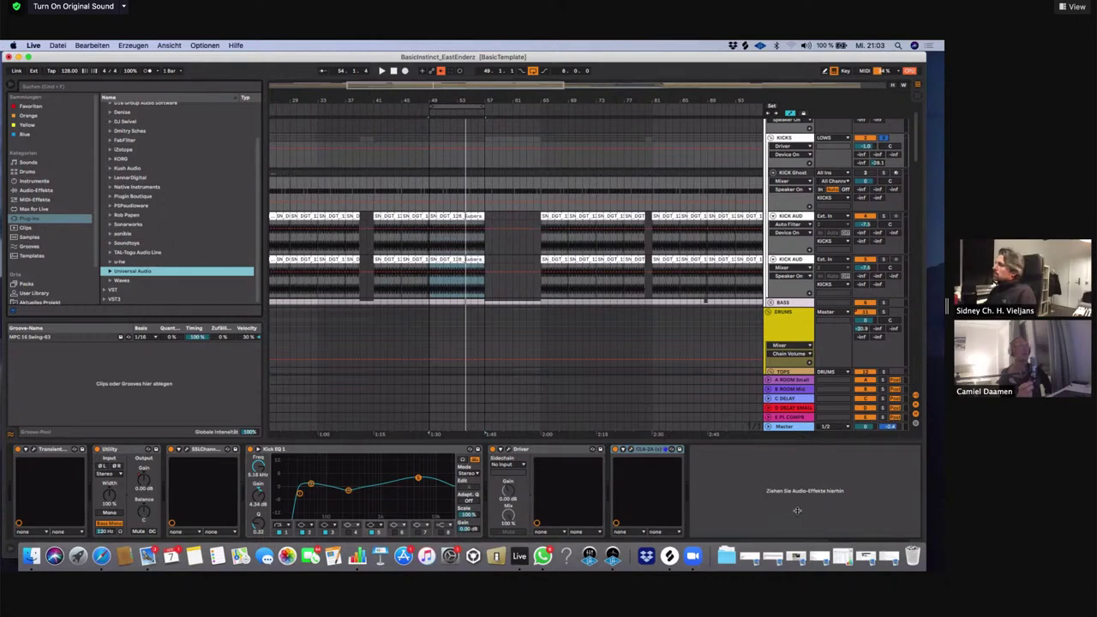
Hide the device view, solo the TOPS group inside DRUMS and play the loop to hear it
{"action": "key", "text": "alt+super+l"}
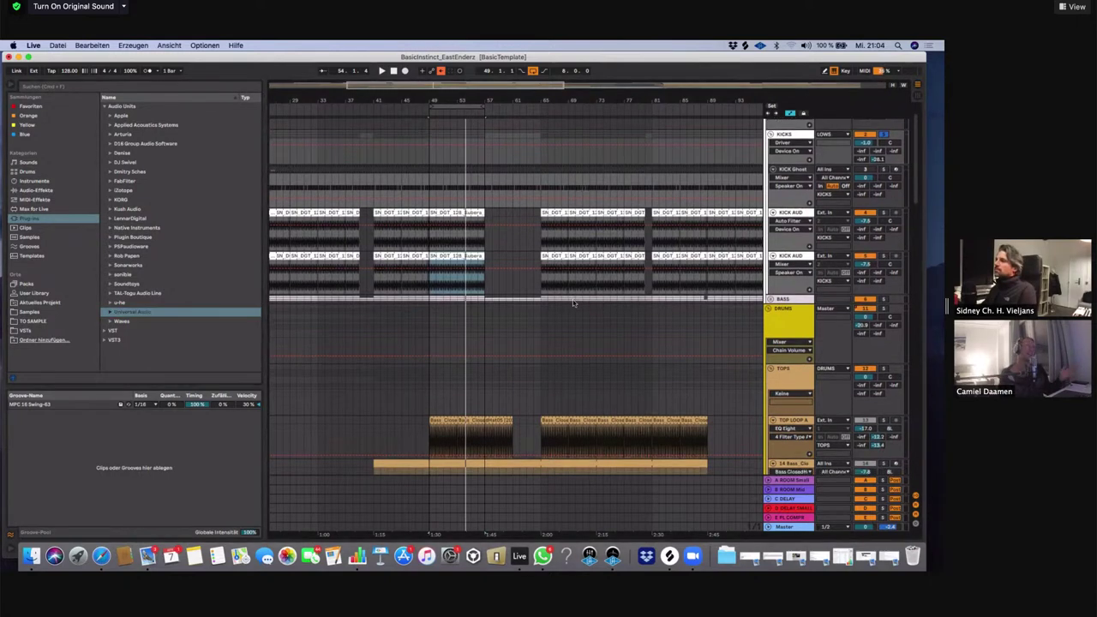
{"action": "scroll", "coordinate": [573, 300], "scroll_direction": "up", "scroll_amount": 2}
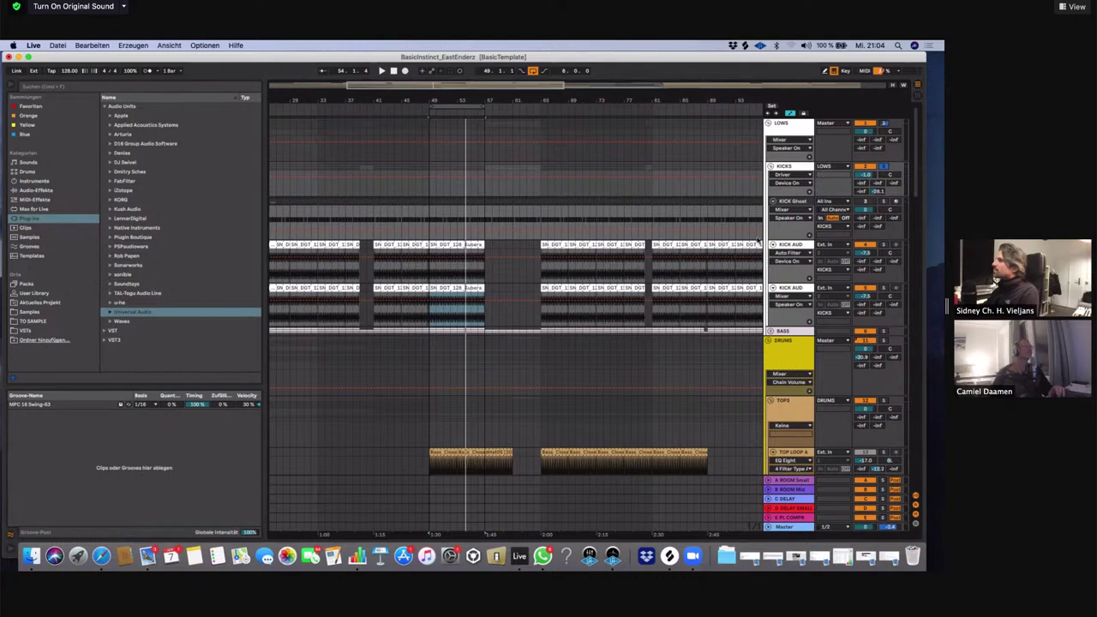
{"action": "scroll", "coordinate": [608, 205], "scroll_direction": "down", "scroll_amount": 4}
{"action": "scroll", "coordinate": [608, 205], "scroll_direction": "down", "scroll_amount": 1}
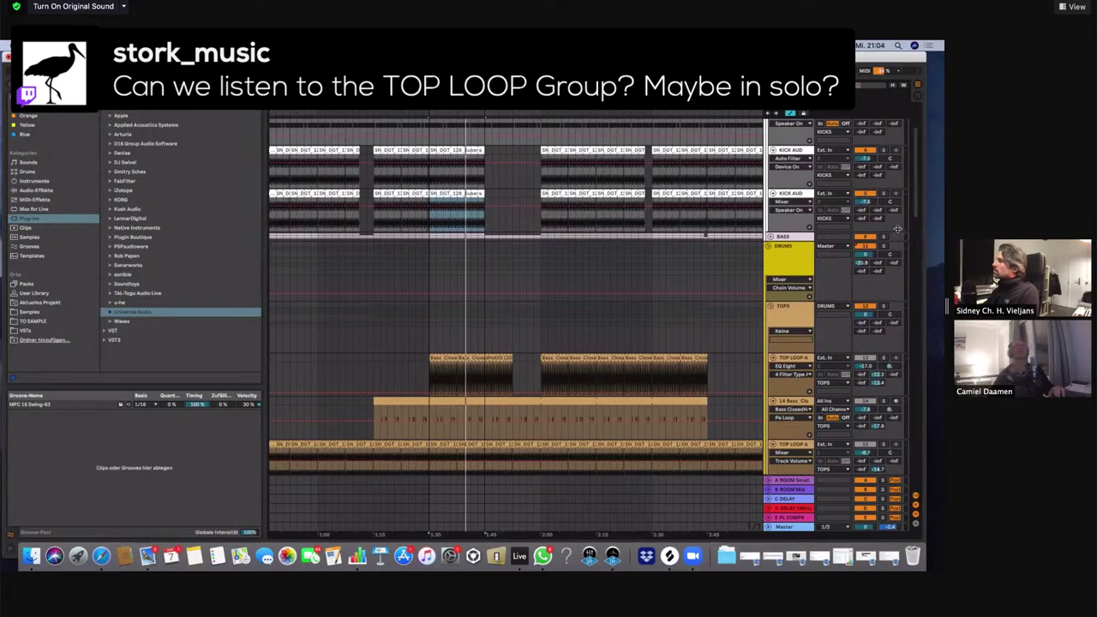
{"action": "scroll", "coordinate": [896, 307], "scroll_direction": "down", "scroll_amount": 1}
{"action": "left_click", "coordinate": [884, 303]}
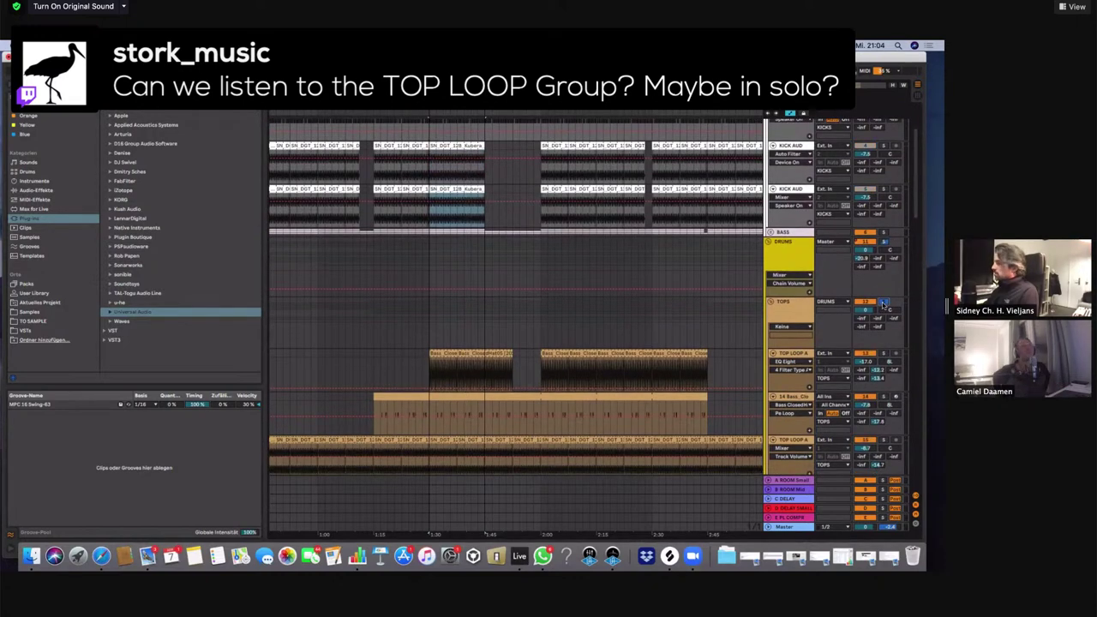
{"action": "key", "text": "space"}
{"action": "scroll", "coordinate": [761, 321], "scroll_direction": "down", "scroll_amount": 5}
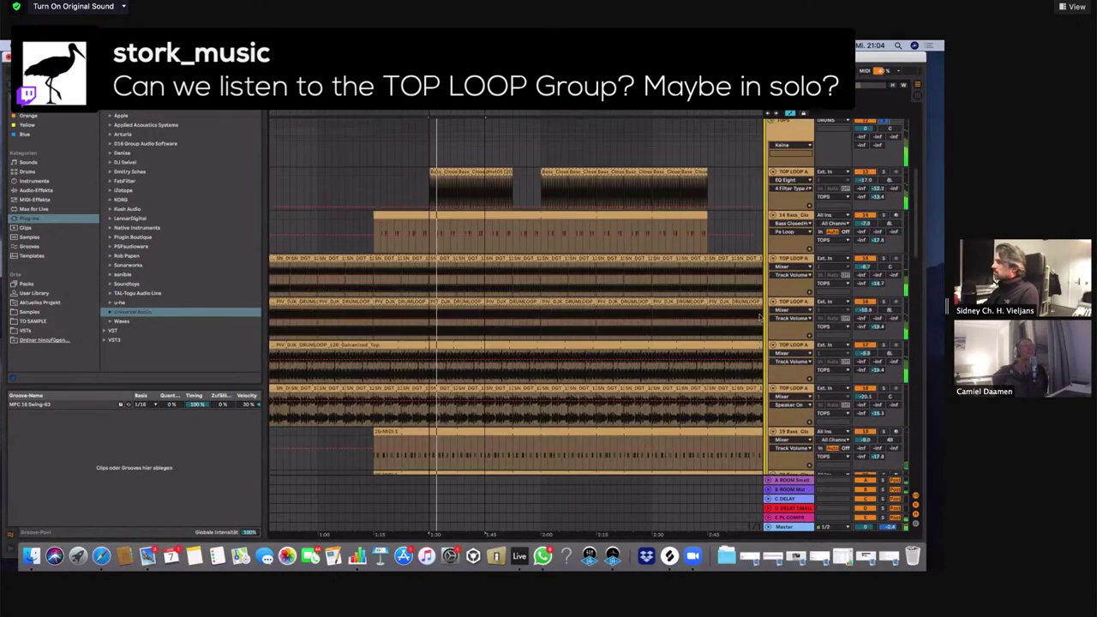
Check the TOPS group's device chain, collapse the detail view and look over the TOP LOOP tracks during playback
{"action": "double_click", "coordinate": [787, 193]}
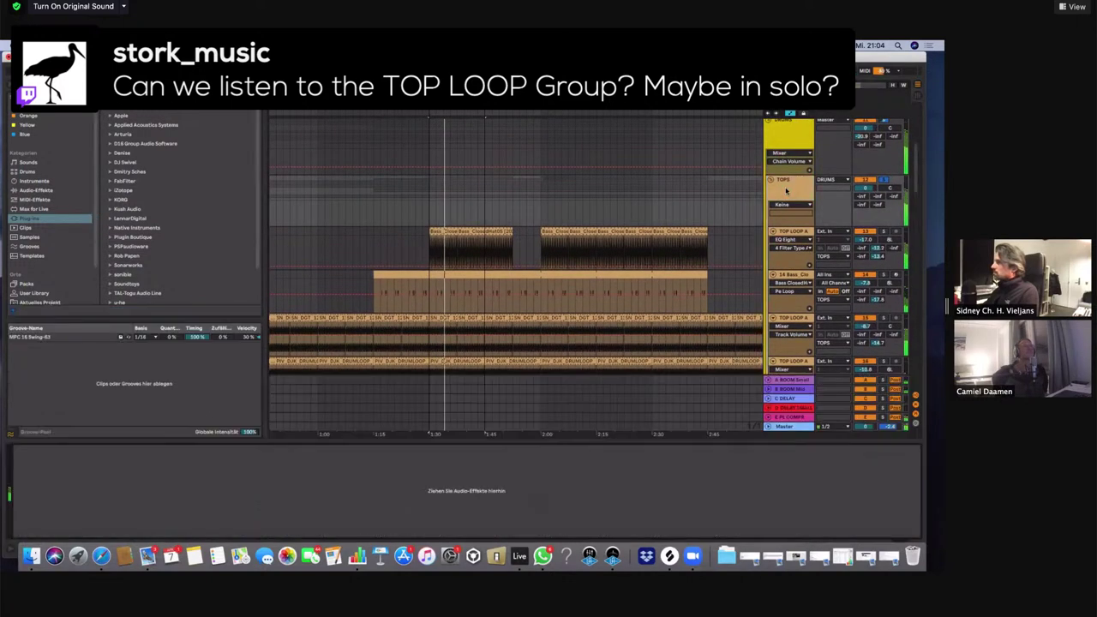
{"action": "scroll", "coordinate": [806, 198], "scroll_direction": "up", "scroll_amount": 1}
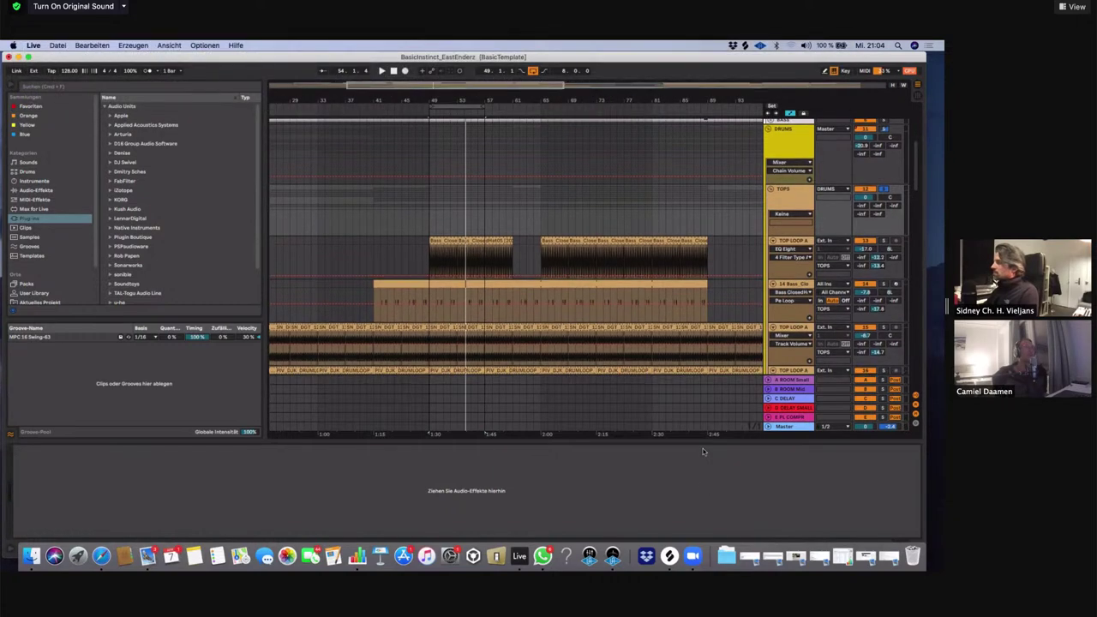
{"action": "left_click_drag", "start_coordinate": [703, 439], "coordinate": [706, 500]}
{"action": "scroll", "coordinate": [858, 403], "scroll_direction": "down", "scroll_amount": 2}
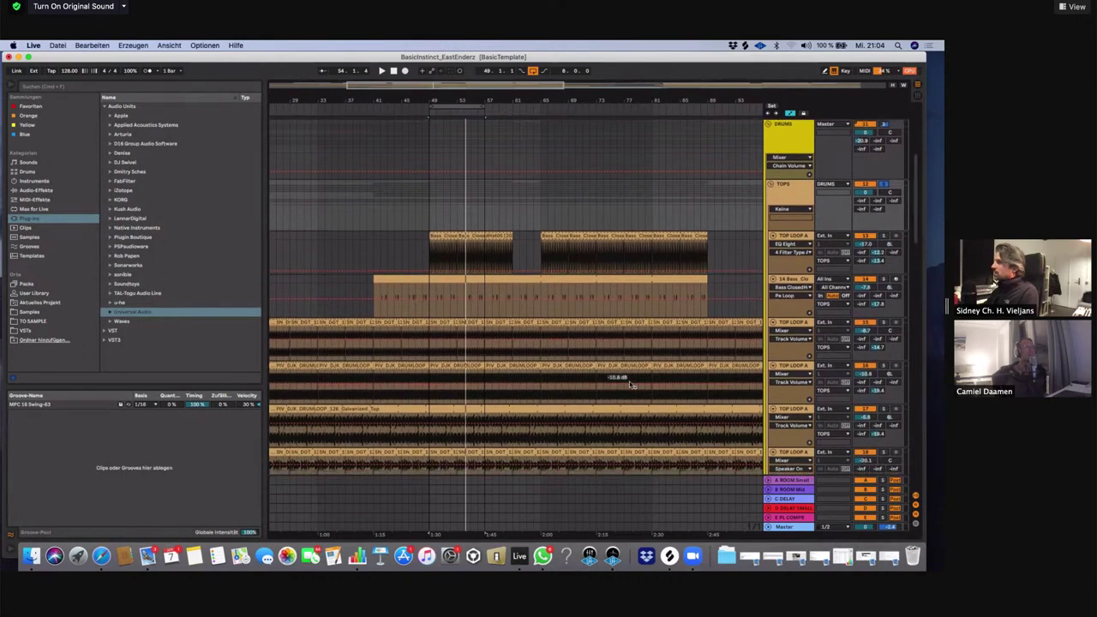
{"action": "scroll", "coordinate": [871, 390], "scroll_direction": "down", "scroll_amount": 5}
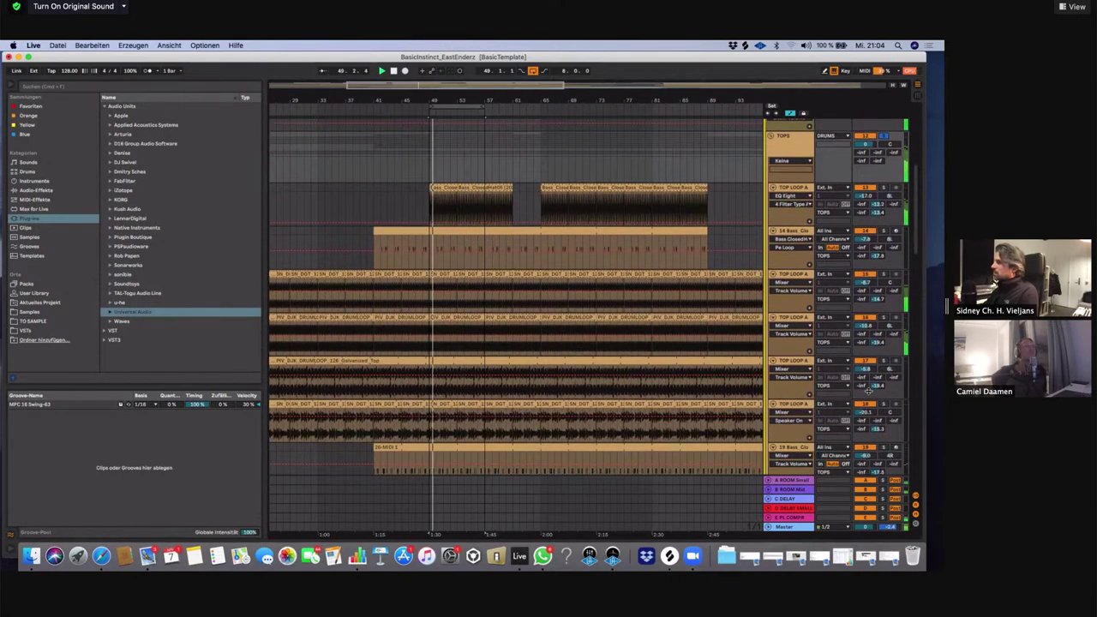
{"action": "scroll", "coordinate": [852, 388], "scroll_direction": "down", "scroll_amount": 1}
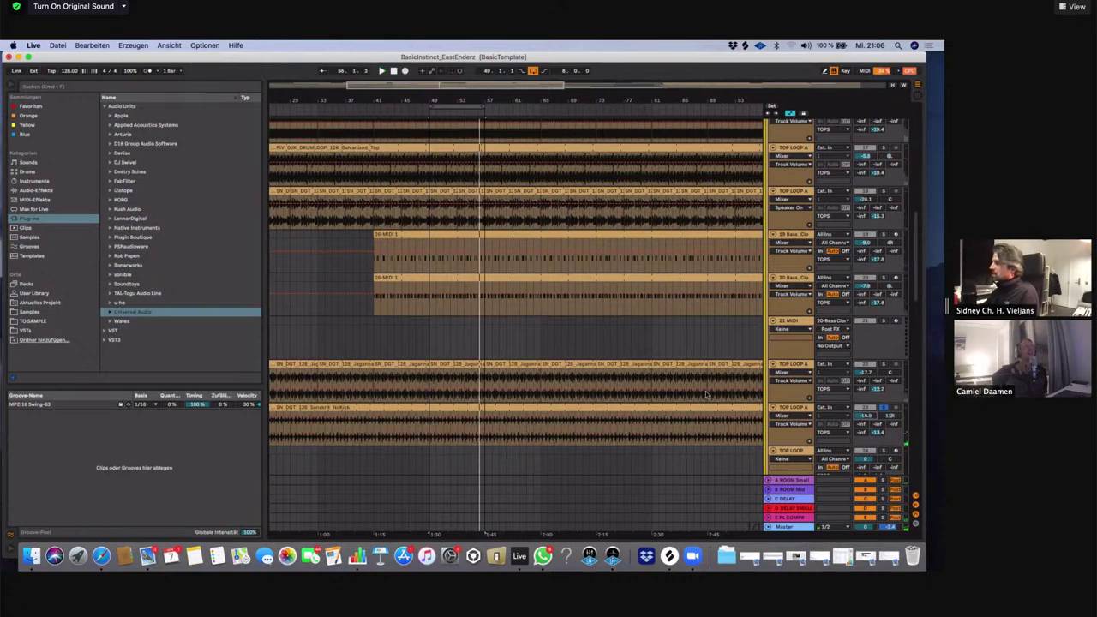
Open the Sanskrit_NoKick clip on the soloed TOP LOOP track and view that track's EQ Eight and Saturator
{"action": "scroll", "coordinate": [705, 390], "scroll_direction": "down", "scroll_amount": 2}
{"action": "scroll", "coordinate": [704, 390], "scroll_direction": "up", "scroll_amount": 3}
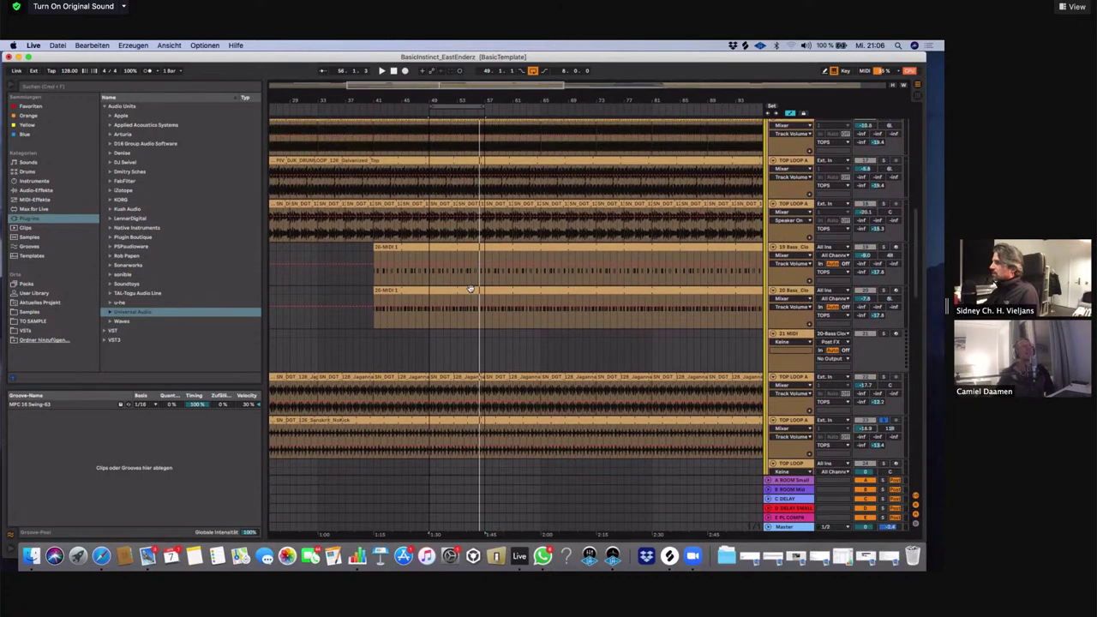
{"action": "left_click", "coordinate": [456, 421]}
{"action": "double_click", "coordinate": [456, 420]}
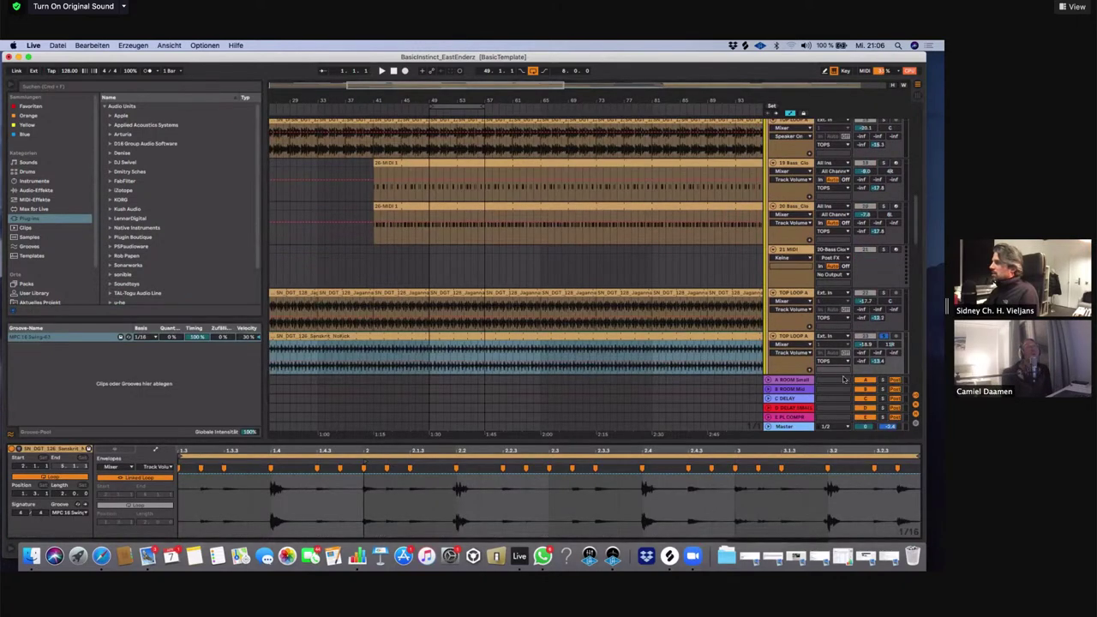
{"action": "left_click", "coordinate": [799, 337]}
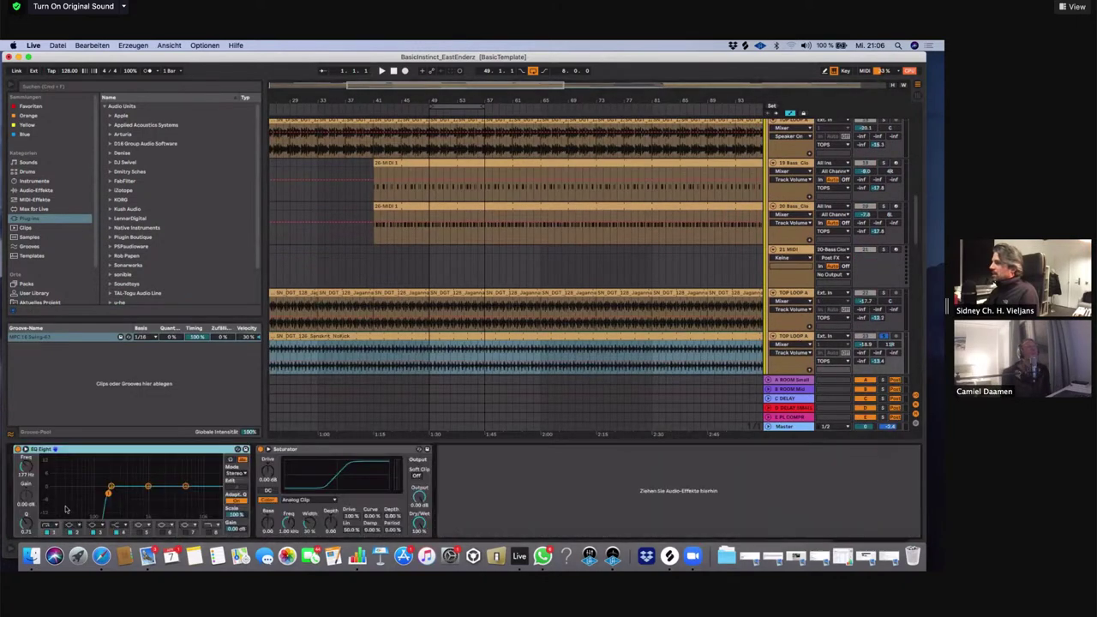
Examine the Sanskrit_NoKick clip's Gain envelope, restore its sample settings and hide the clip view
{"action": "left_click", "coordinate": [440, 339]}
{"action": "left_click", "coordinate": [120, 451]}
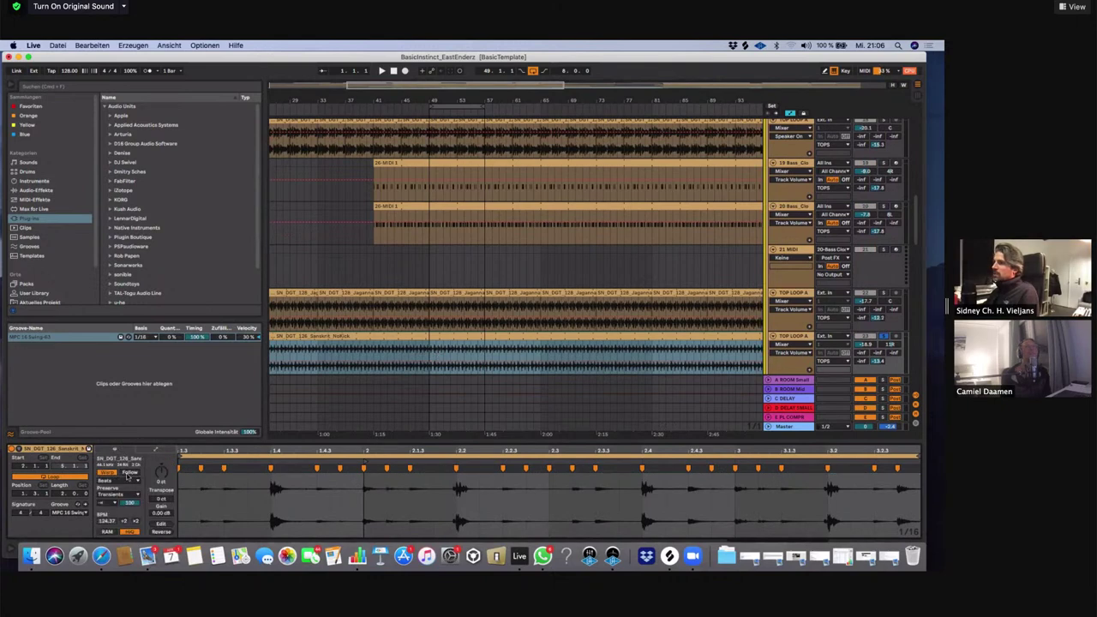
{"action": "left_click", "coordinate": [154, 450]}
{"action": "left_click", "coordinate": [120, 467]}
{"action": "left_click", "coordinate": [121, 477]}
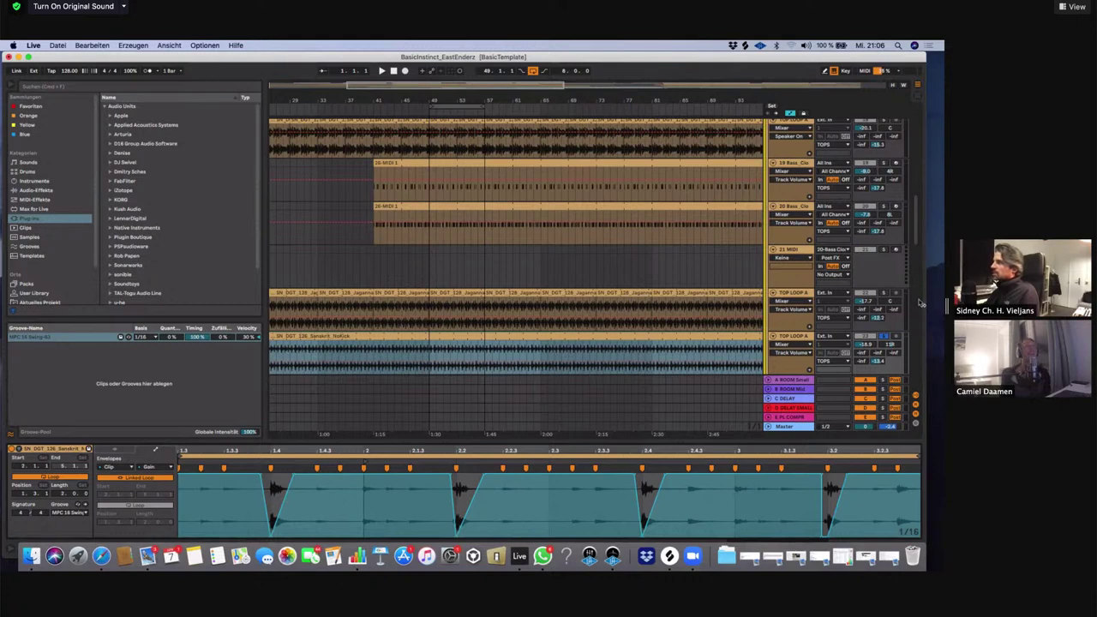
{"action": "left_click", "coordinate": [125, 452]}
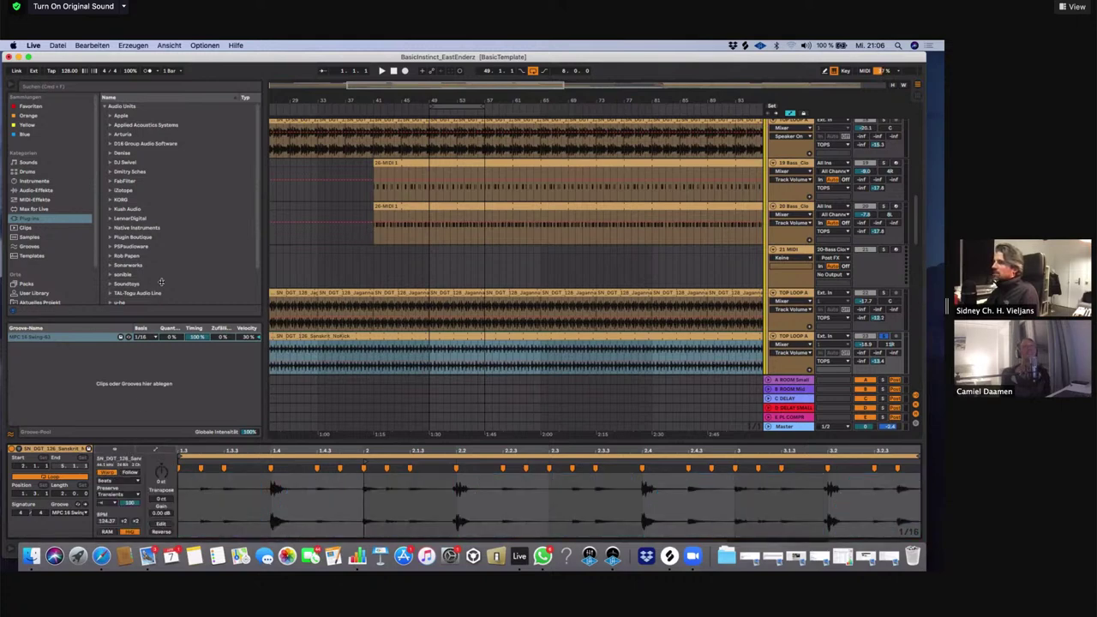
{"action": "key", "text": "alt+super+l"}
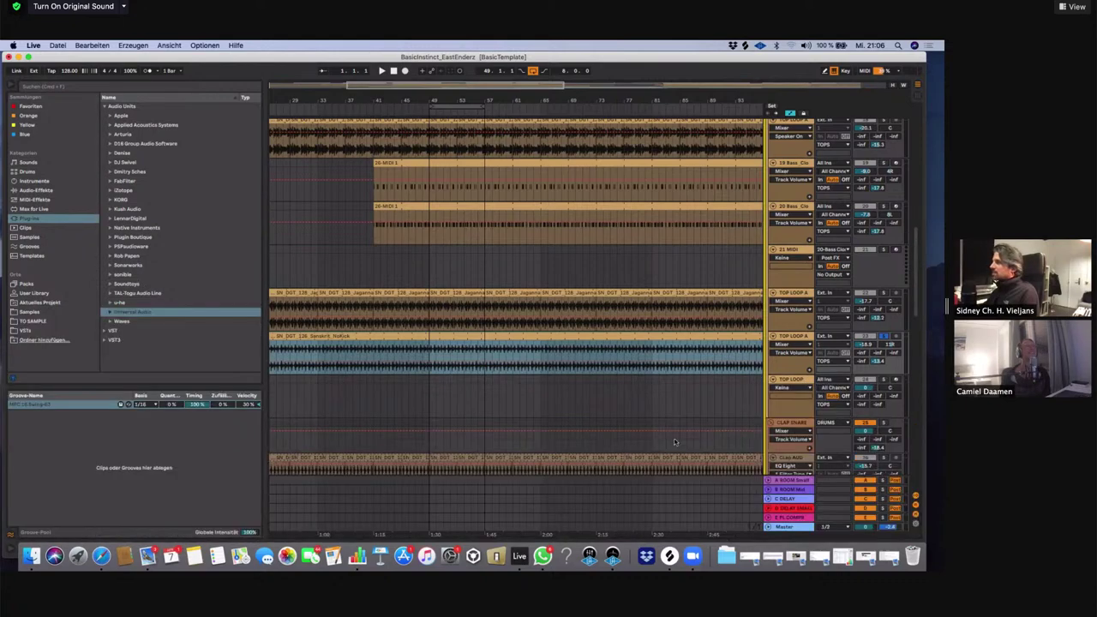
Return to the DRUMS group and listen to it in solo from around bar 49
{"action": "scroll", "coordinate": [640, 334], "scroll_direction": "up", "scroll_amount": 3}
{"action": "scroll", "coordinate": [861, 412], "scroll_direction": "down", "scroll_amount": 4}
{"action": "scroll", "coordinate": [865, 413], "scroll_direction": "up", "scroll_amount": 8}
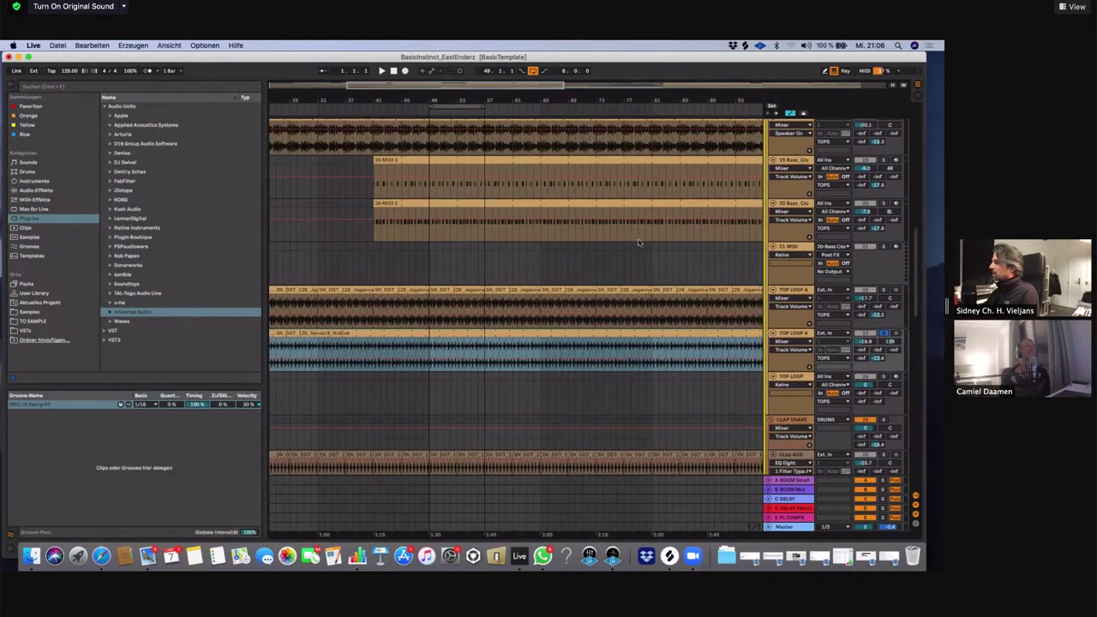
{"action": "scroll", "coordinate": [703, 334], "scroll_direction": "up", "scroll_amount": 2}
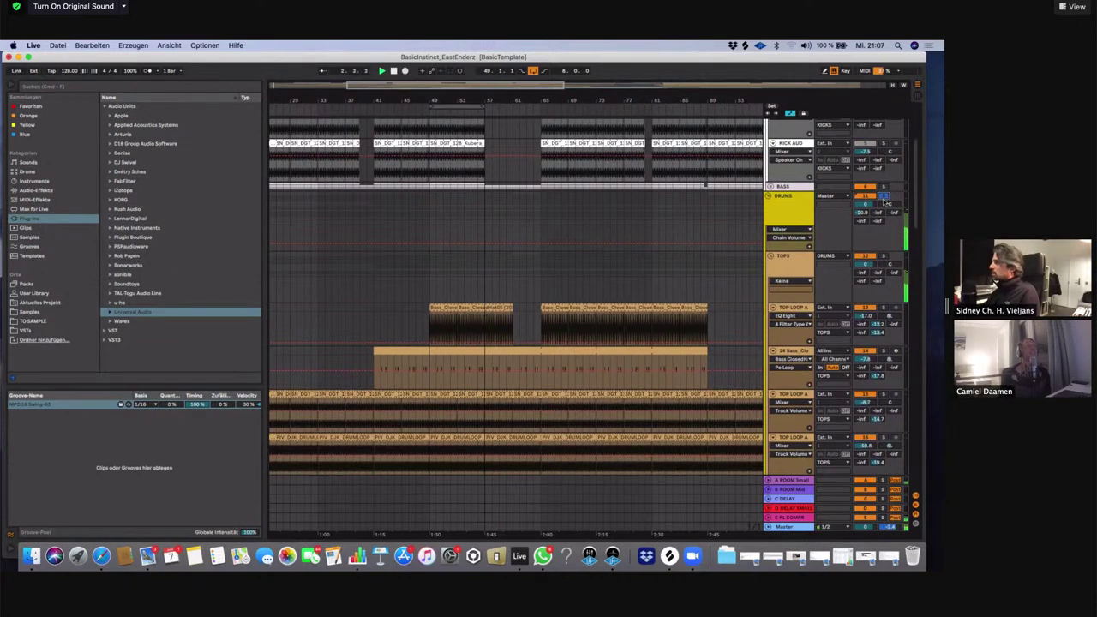
{"action": "left_click", "coordinate": [433, 196]}
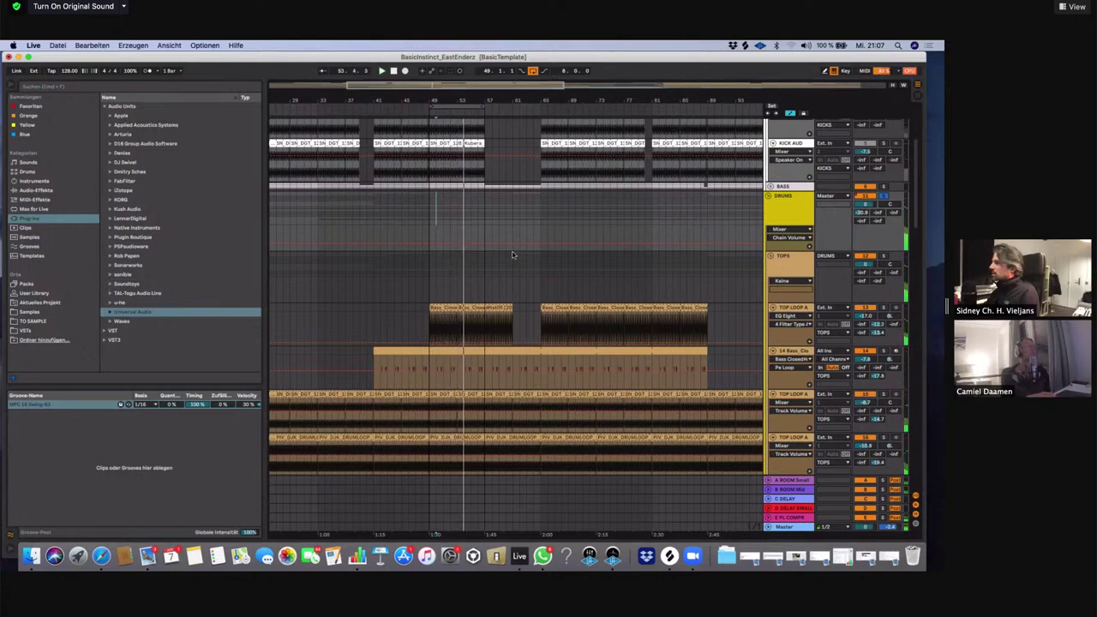
Look over the tracks of the TOPS group from the group header down to the lower TOP LOOP tracks
{"action": "scroll", "coordinate": [511, 252], "scroll_direction": "down", "scroll_amount": 2}
{"action": "scroll", "coordinate": [512, 255], "scroll_direction": "down", "scroll_amount": 3}
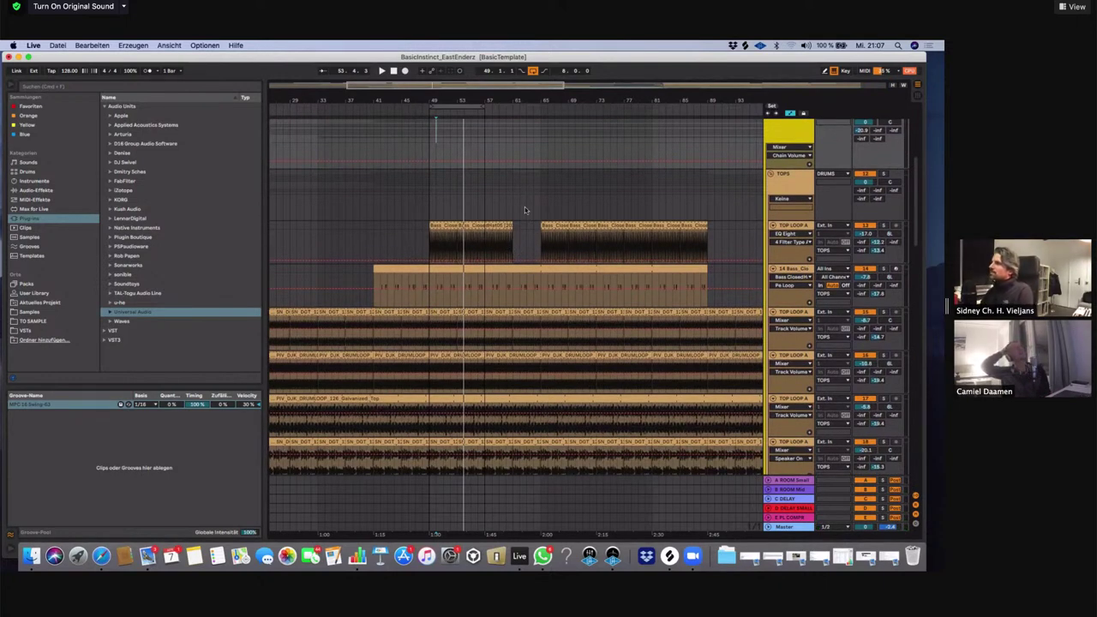
{"action": "scroll", "coordinate": [528, 209], "scroll_direction": "down", "scroll_amount": 1}
{"action": "scroll", "coordinate": [524, 209], "scroll_direction": "down", "scroll_amount": 3}
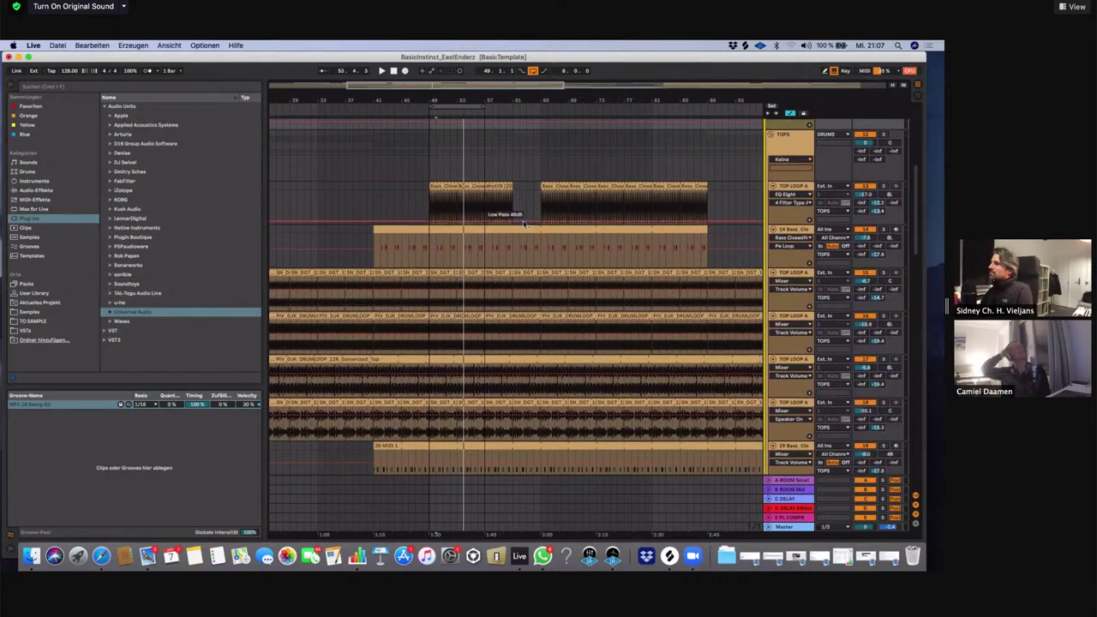
{"action": "scroll", "coordinate": [446, 386], "scroll_direction": "down", "scroll_amount": 6}
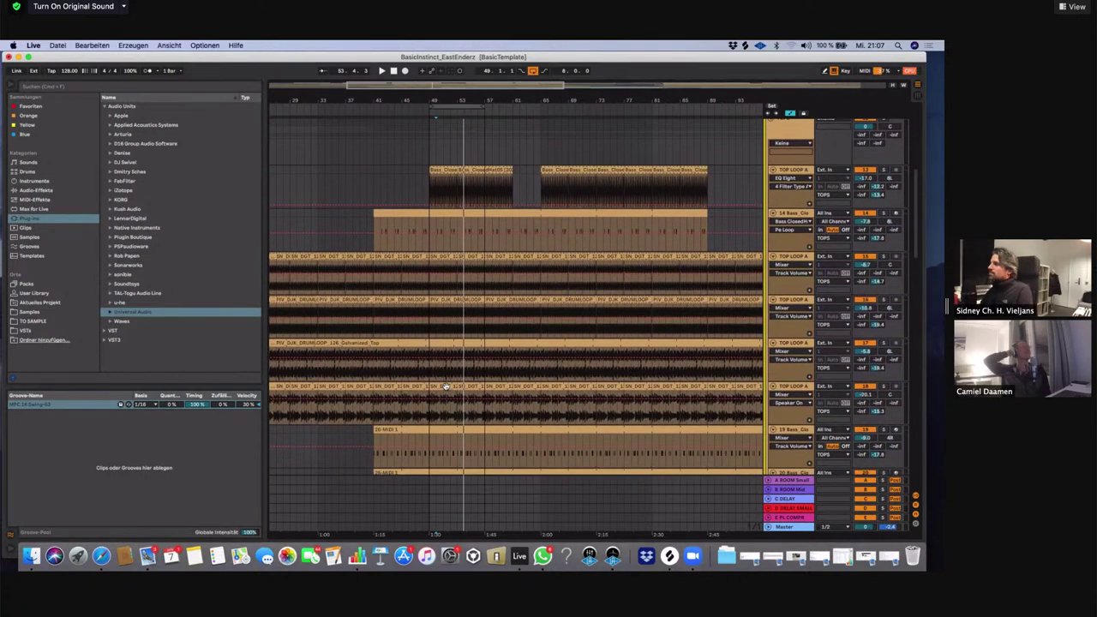
{"action": "scroll", "coordinate": [415, 365], "scroll_direction": "down", "scroll_amount": 8}
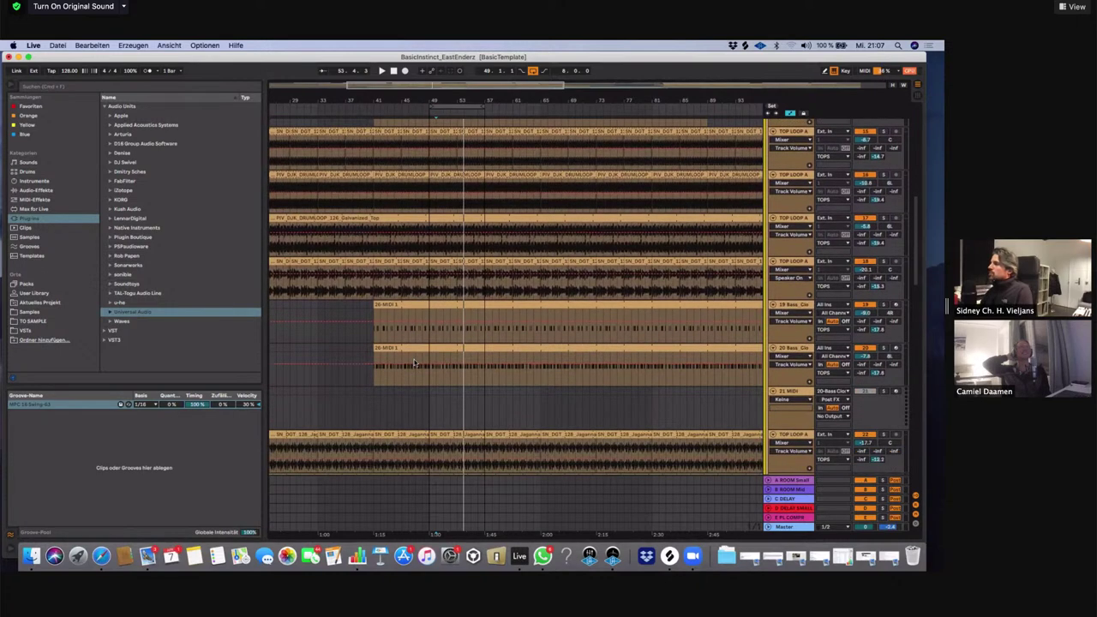
Look through the list of recently used Live Sets and dismiss it without opening any
{"action": "left_click", "coordinate": [57, 45]}
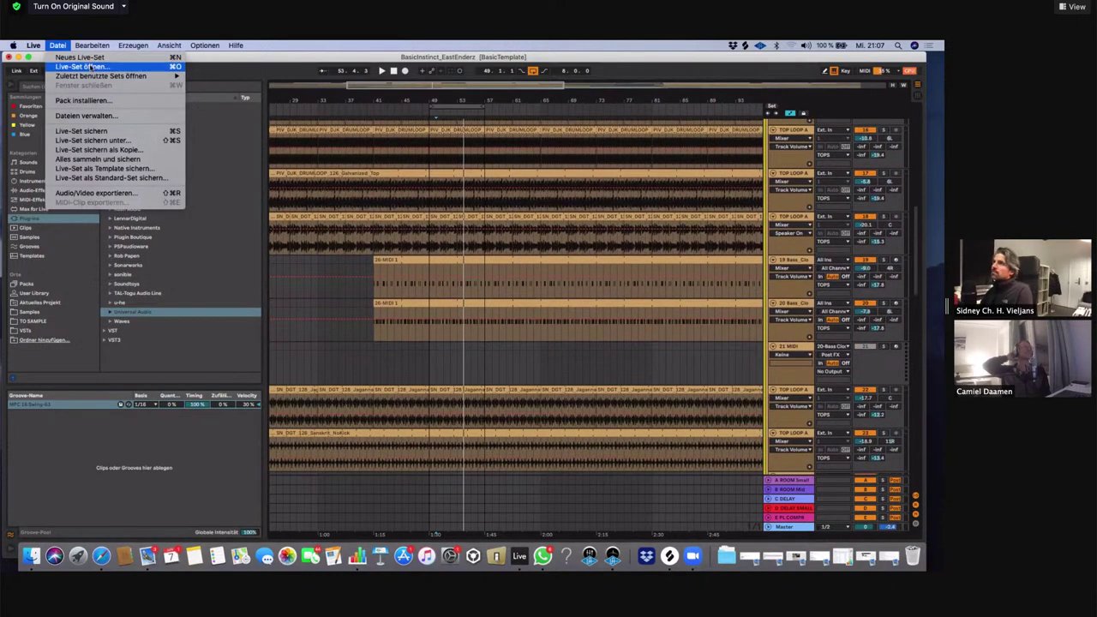
{"action": "mouse_move", "coordinate": [104, 78]}
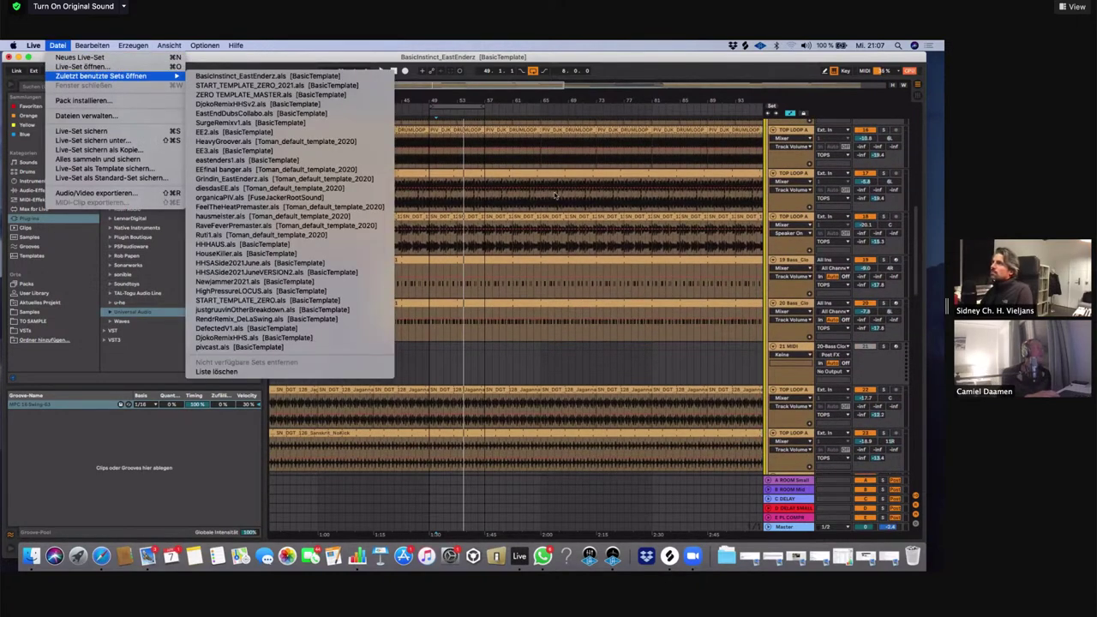
{"action": "left_click", "coordinate": [486, 203]}
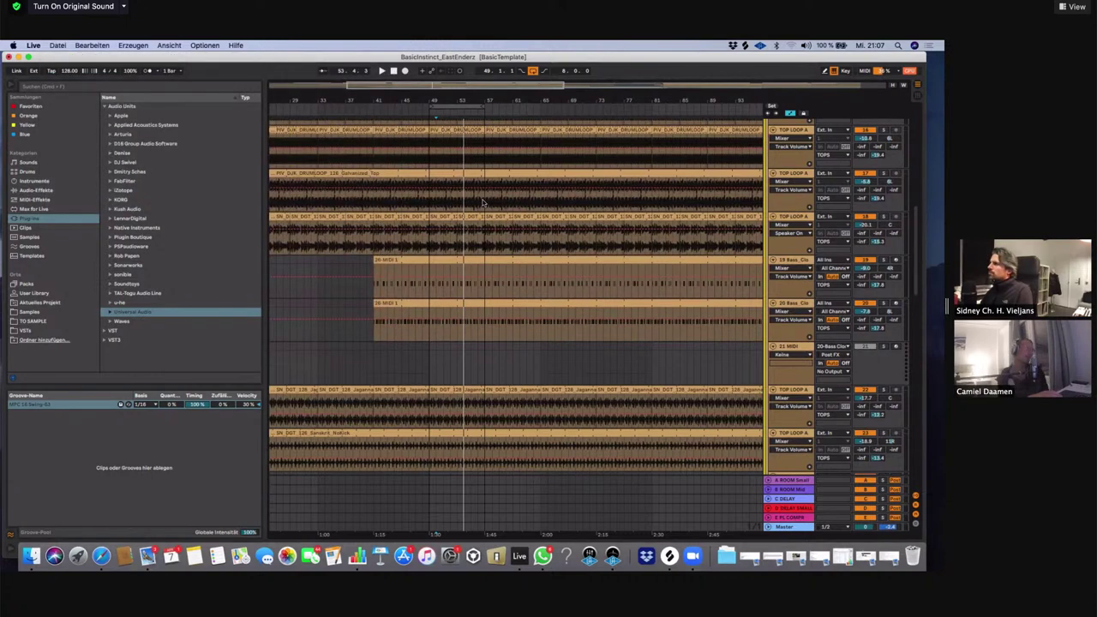
Look over the last TOP LOOP tracks and the CLAP SNARE group, placing the insert marker at bar 53
{"action": "scroll", "coordinate": [484, 203], "scroll_direction": "down", "scroll_amount": 5}
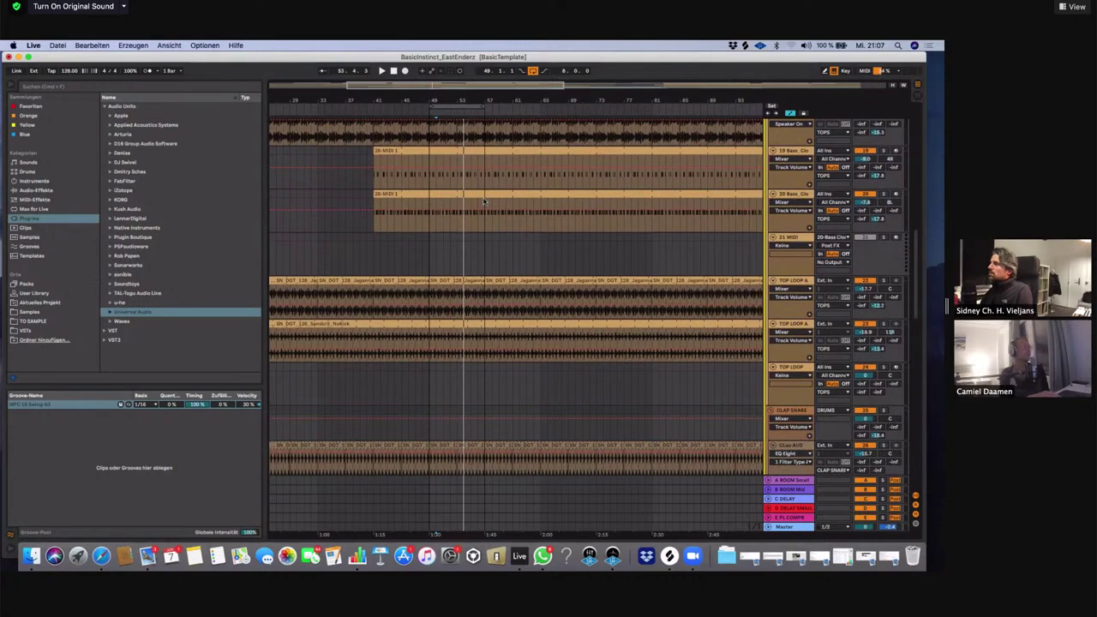
{"action": "scroll", "coordinate": [484, 202], "scroll_direction": "down", "scroll_amount": 3}
{"action": "scroll", "coordinate": [485, 202], "scroll_direction": "down", "scroll_amount": 1}
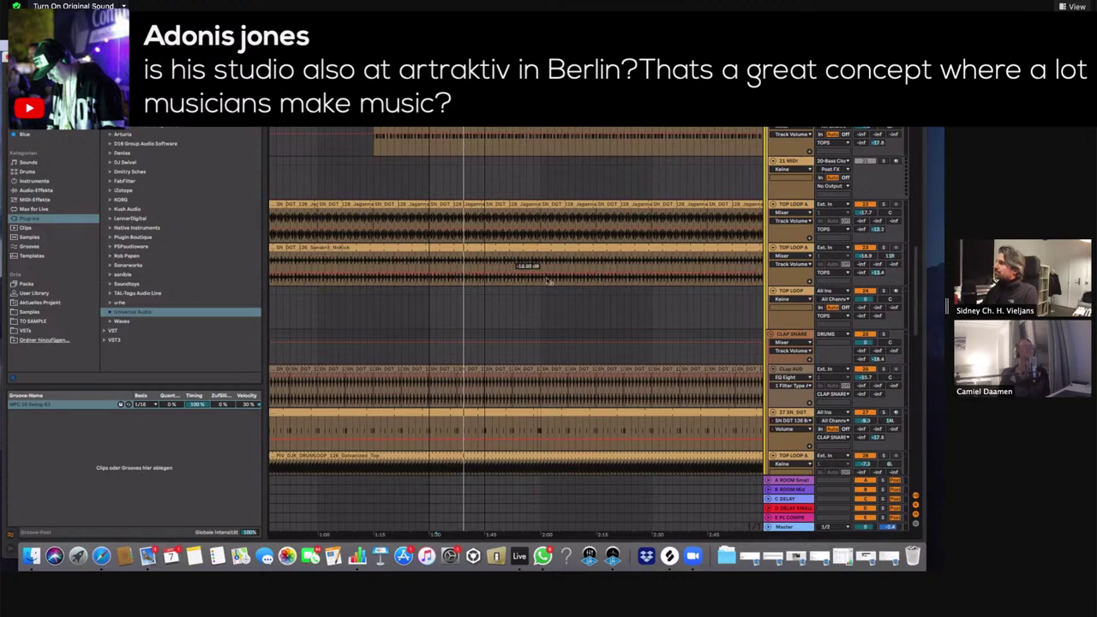
{"action": "left_click", "coordinate": [458, 358]}
{"action": "scroll", "coordinate": [456, 355], "scroll_direction": "down", "scroll_amount": 2}
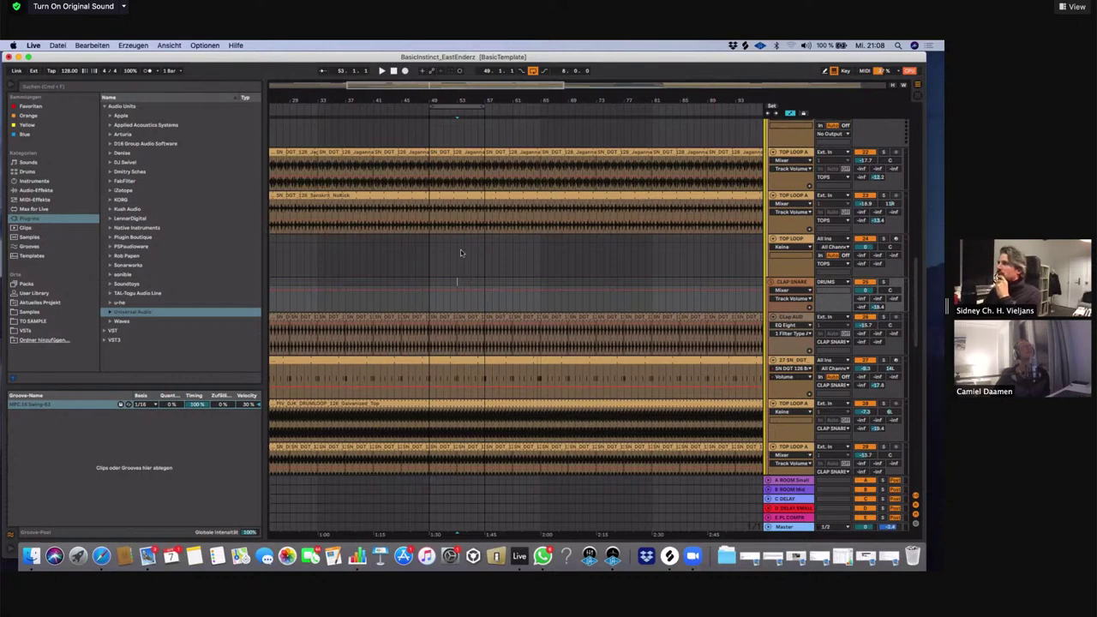
Select the range from bar 49 to bar 53 on the empty TOP LOOP MIDI track
{"action": "left_click", "coordinate": [455, 249]}
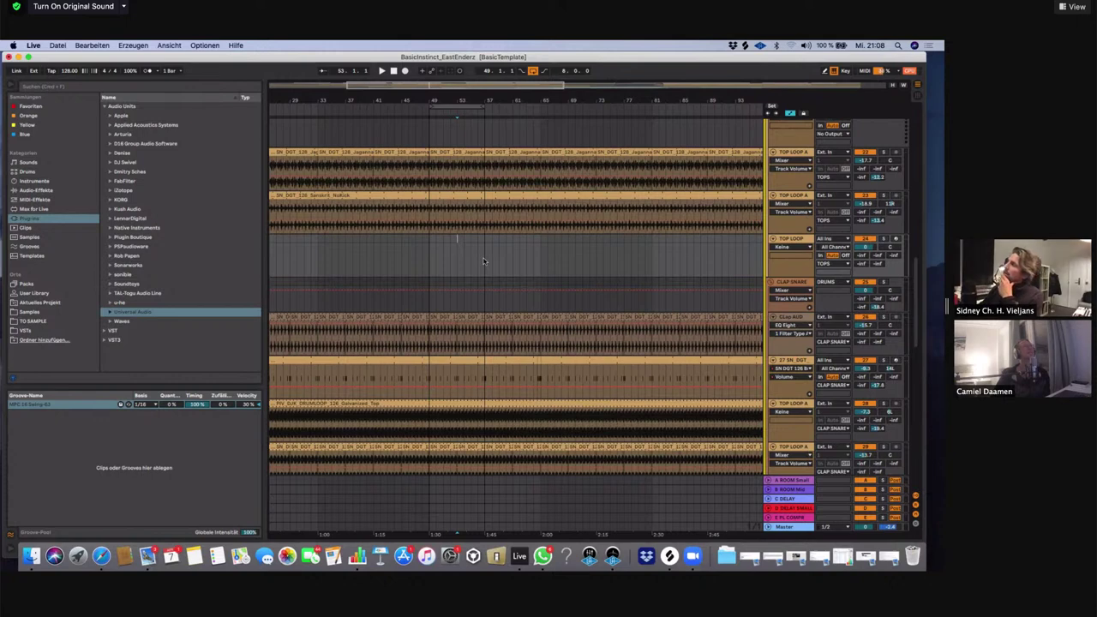
{"action": "left_click", "coordinate": [432, 240], "text": "shift"}
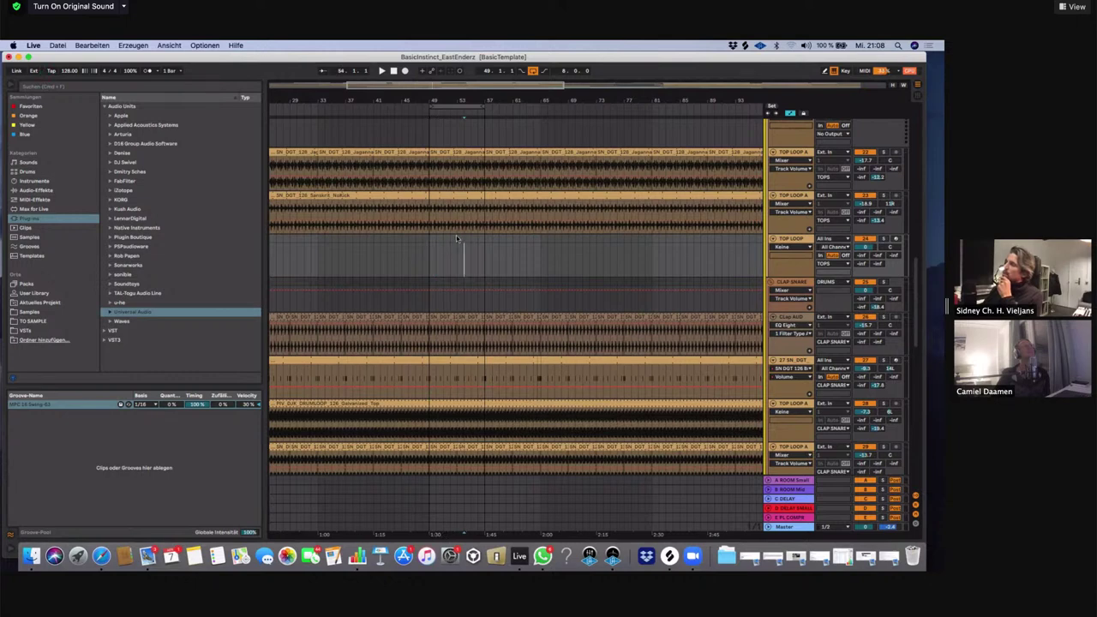
{"action": "mouse_move", "coordinate": [456, 238]}
{"action": "left_mouse_down"}
{"action": "mouse_move", "coordinate": [483, 249]}
{"action": "mouse_move", "coordinate": [458, 255]}
{"action": "left_mouse_up"}
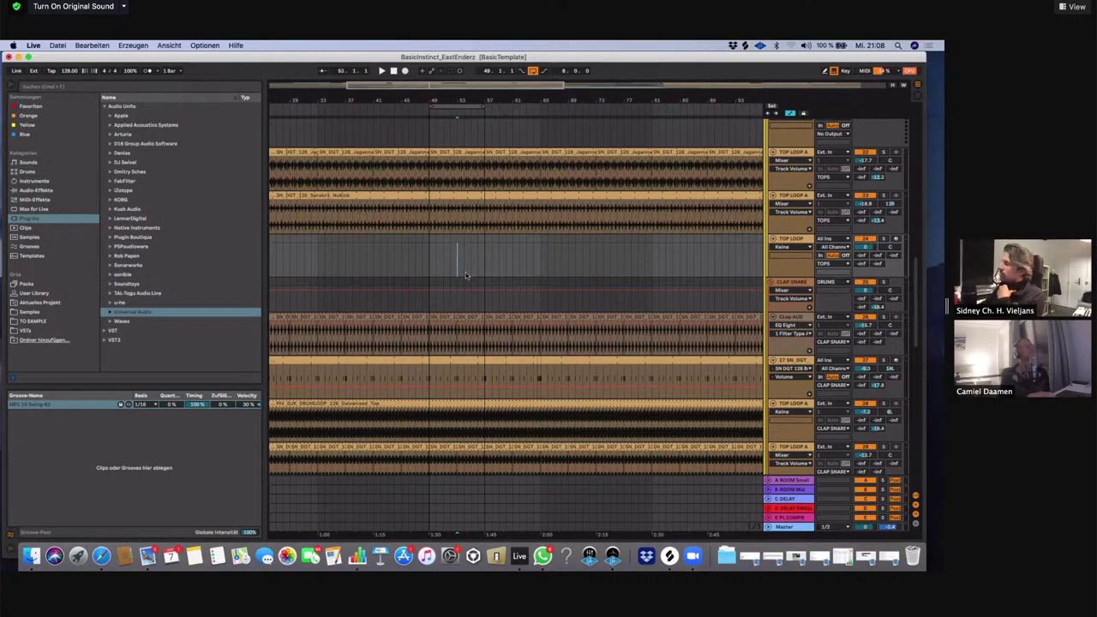
{"action": "mouse_move", "coordinate": [458, 269]}
{"action": "left_mouse_down"}
{"action": "mouse_move", "coordinate": [432, 239]}
{"action": "mouse_move", "coordinate": [477, 267]}
{"action": "mouse_move", "coordinate": [484, 252]}
{"action": "mouse_move", "coordinate": [438, 240]}
{"action": "mouse_move", "coordinate": [459, 247]}
{"action": "left_mouse_up"}
{"action": "left_click", "coordinate": [478, 262]}
{"action": "left_click", "coordinate": [466, 266]}
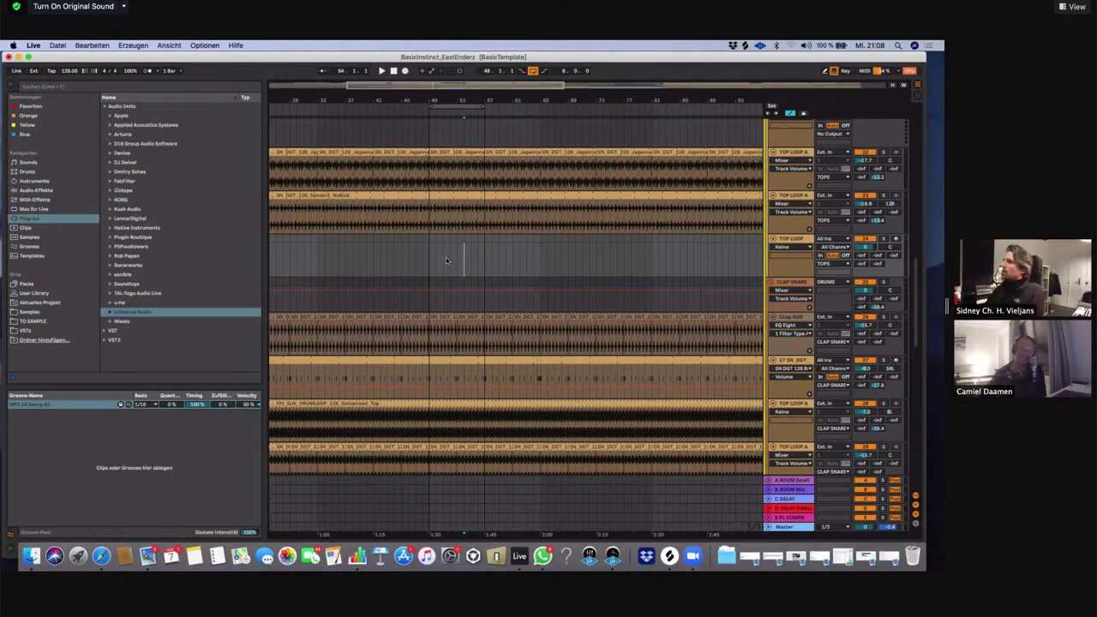
{"action": "left_click_drag", "start_coordinate": [457, 268], "coordinate": [429, 241]}
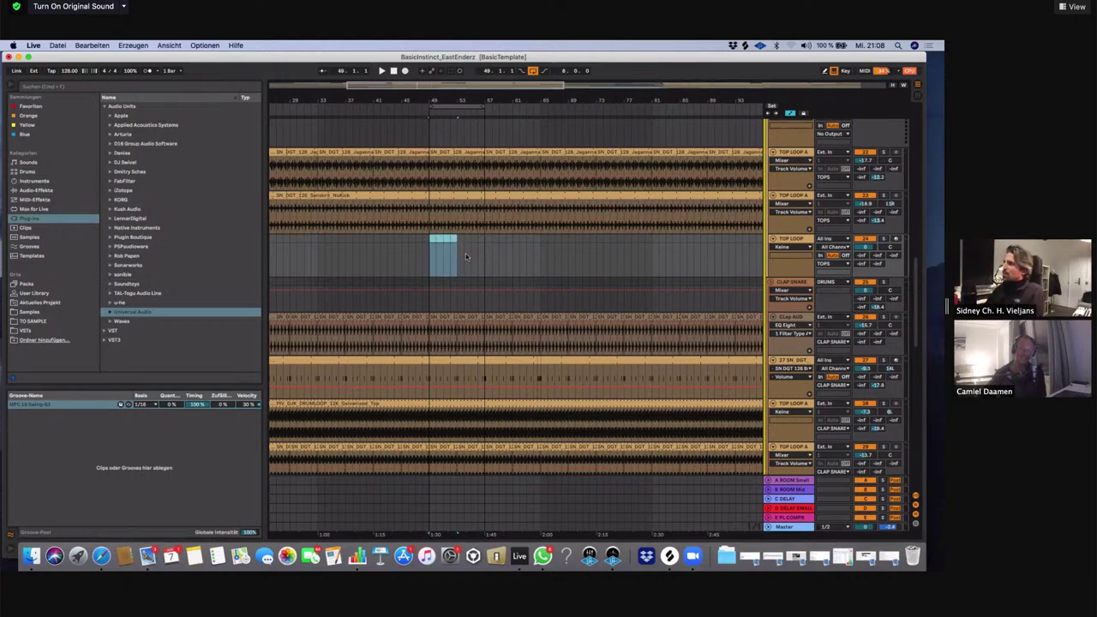
{"action": "left_click", "coordinate": [466, 254]}
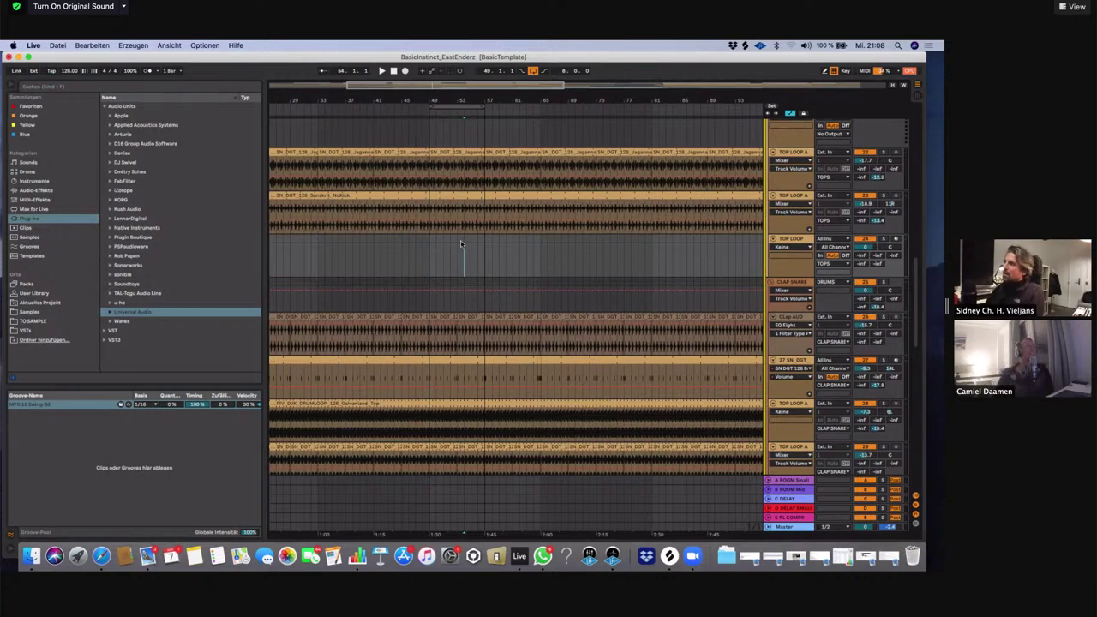
{"action": "mouse_move", "coordinate": [471, 243]}
{"action": "left_mouse_down"}
{"action": "mouse_move", "coordinate": [484, 244]}
{"action": "mouse_move", "coordinate": [459, 253]}
{"action": "left_mouse_up"}
{"action": "left_click", "coordinate": [474, 244]}
{"action": "left_click", "coordinate": [463, 257]}
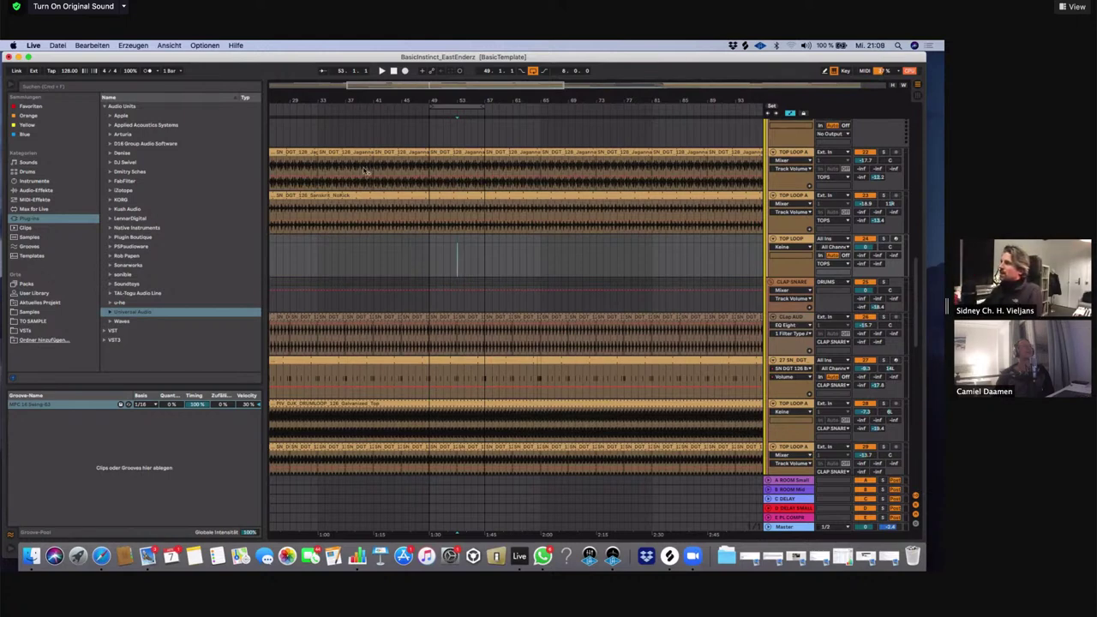
{"action": "left_click_drag", "start_coordinate": [456, 260], "coordinate": [431, 240]}
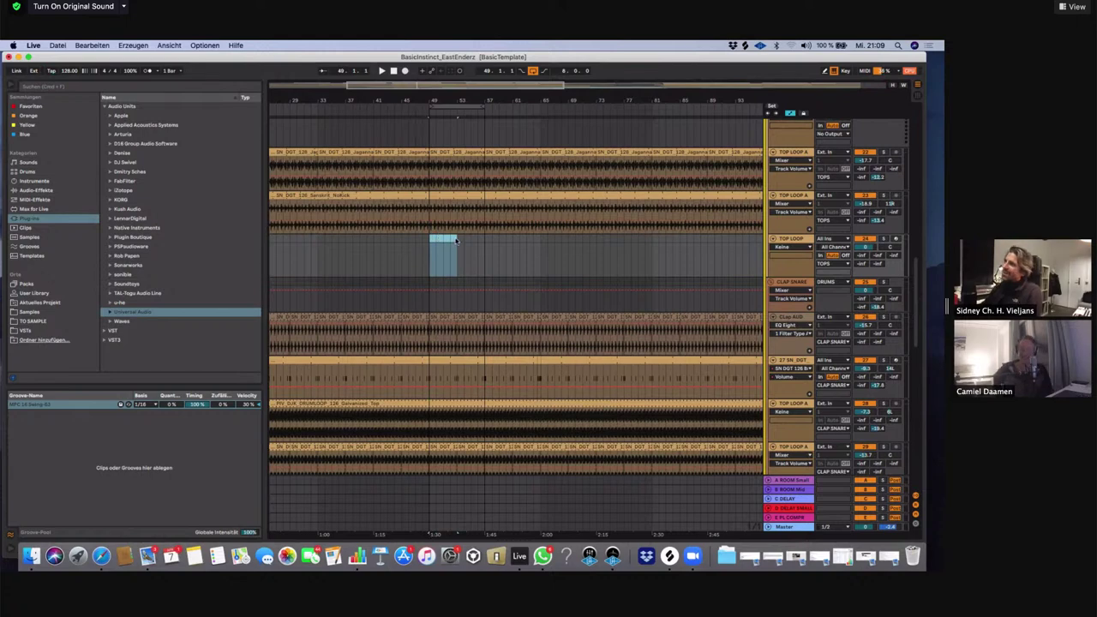
{"action": "left_click", "coordinate": [462, 242]}
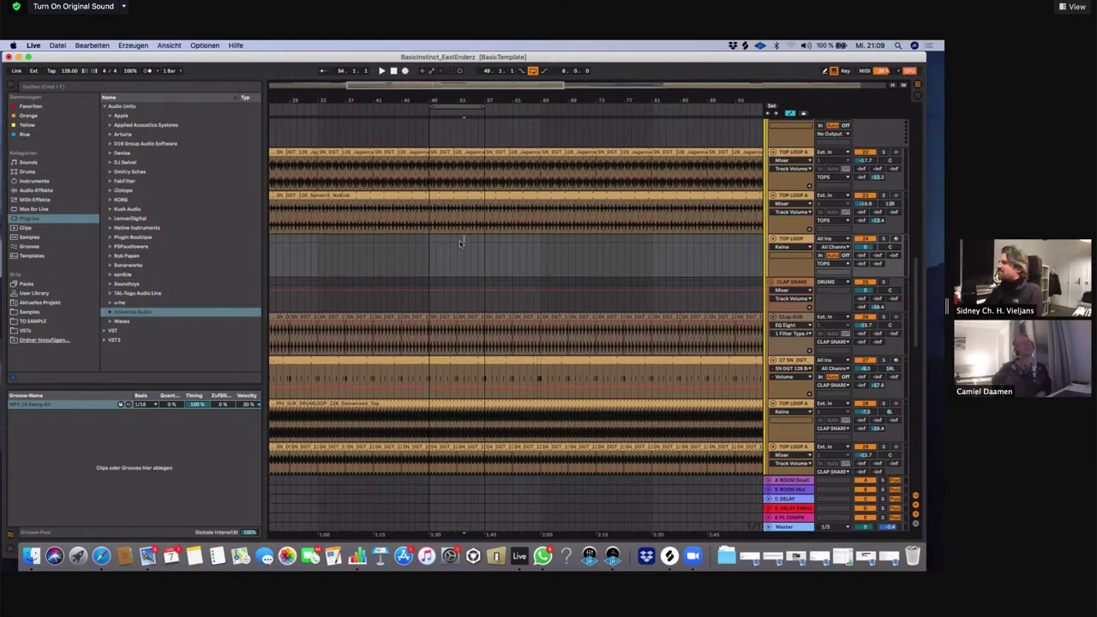
Look over the CLAP SNARE, PERCS and SYNTH tracks, and fold the LOWS and DRUMS groups
{"action": "scroll", "coordinate": [460, 243], "scroll_direction": "down", "scroll_amount": 3}
{"action": "scroll", "coordinate": [461, 243], "scroll_direction": "down", "scroll_amount": 3}
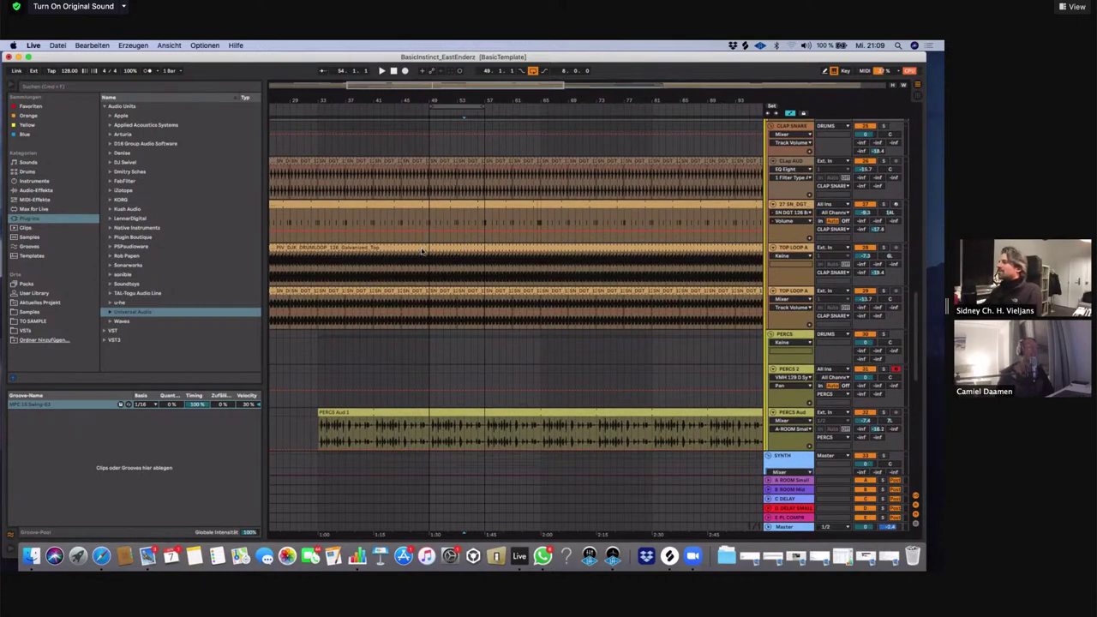
{"action": "scroll", "coordinate": [405, 221], "scroll_direction": "down", "scroll_amount": 1}
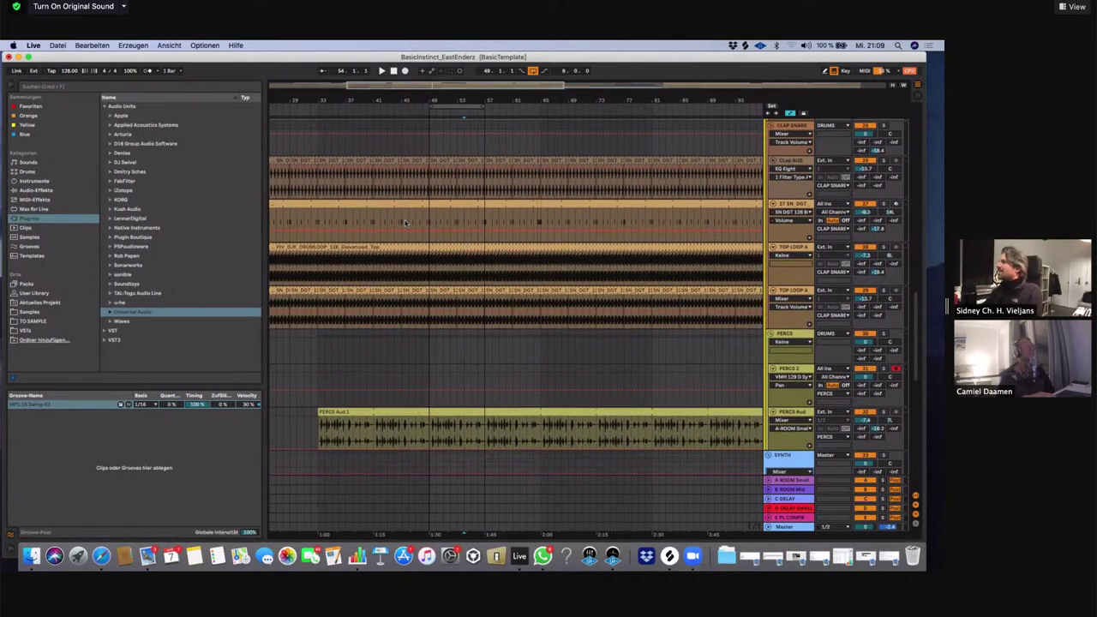
{"action": "scroll", "coordinate": [404, 222], "scroll_direction": "down", "scroll_amount": 4}
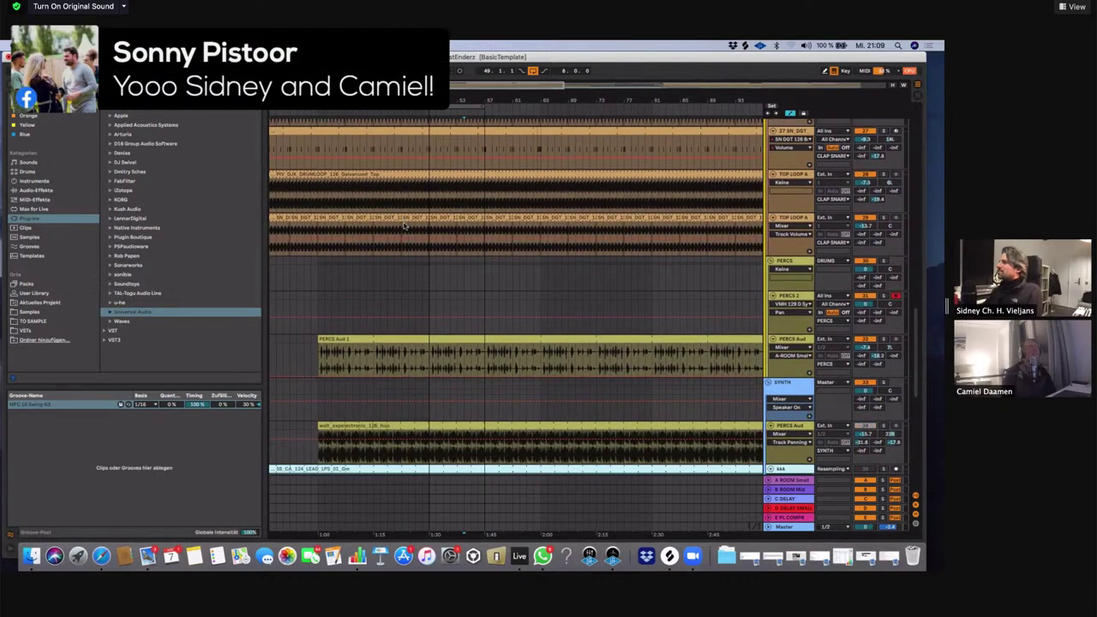
{"action": "scroll", "coordinate": [405, 225], "scroll_direction": "down", "scroll_amount": 1}
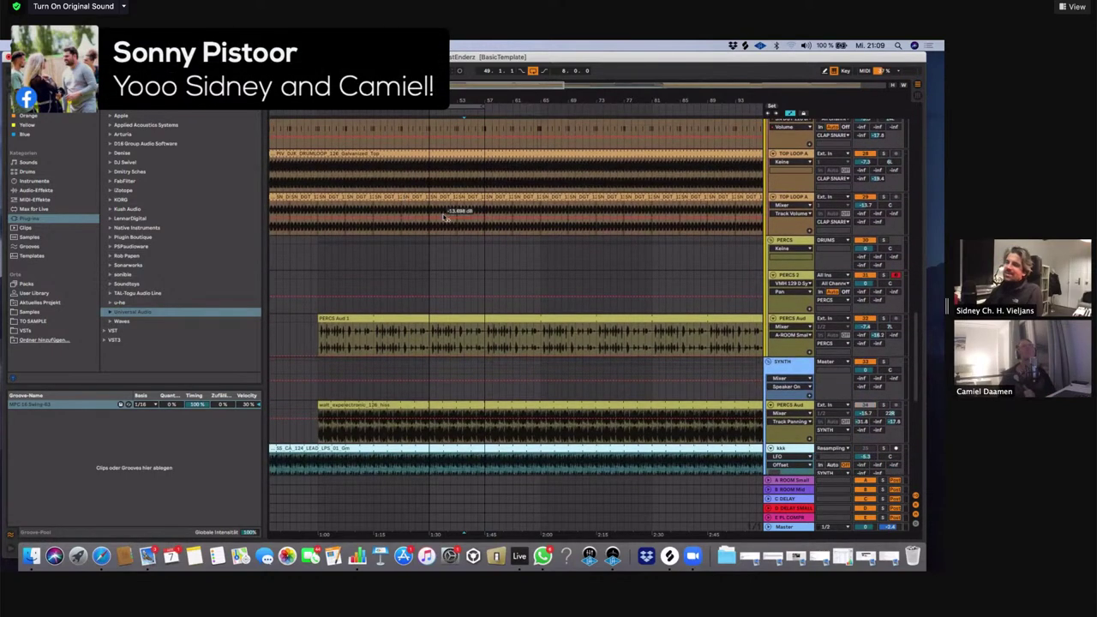
{"action": "scroll", "coordinate": [443, 222], "scroll_direction": "down", "scroll_amount": 5}
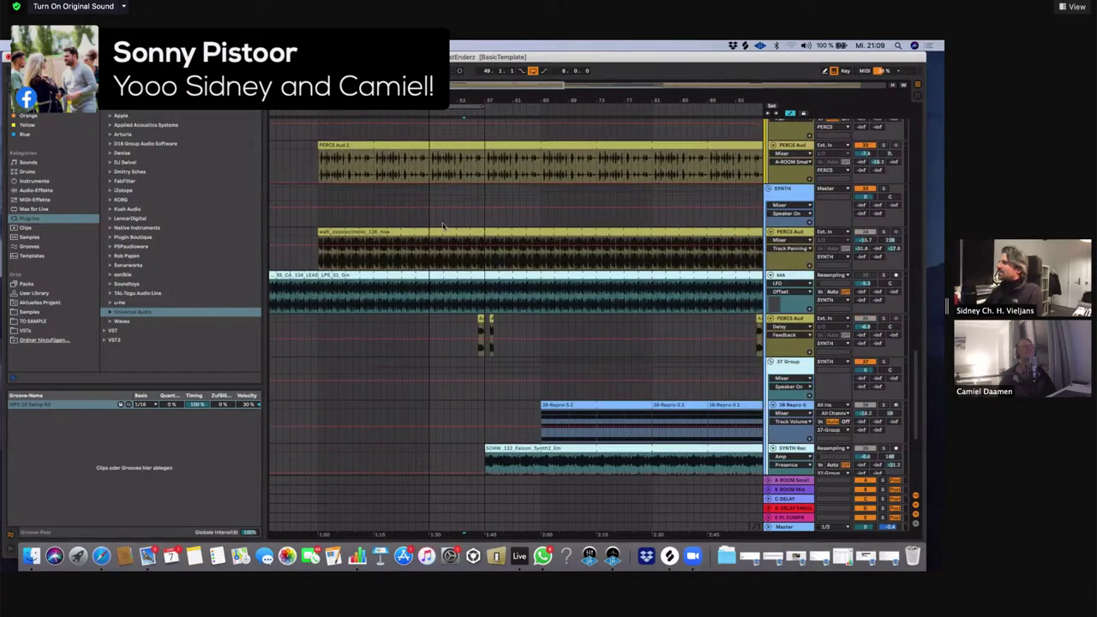
{"action": "scroll", "coordinate": [445, 221], "scroll_direction": "up", "scroll_amount": 5}
{"action": "scroll", "coordinate": [440, 195], "scroll_direction": "up", "scroll_amount": 5}
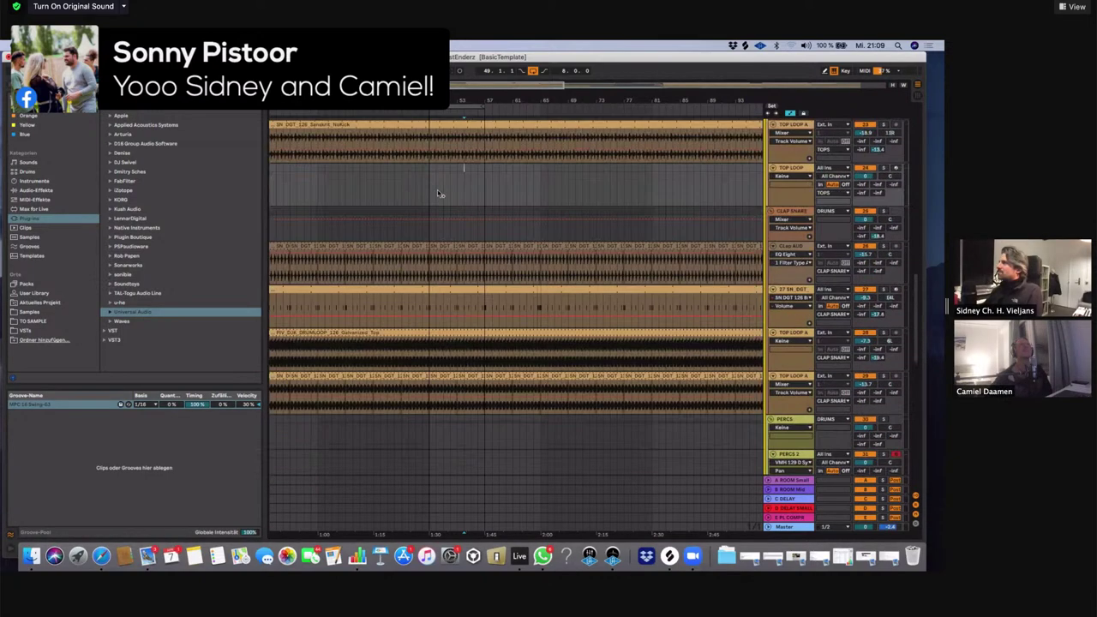
{"action": "scroll", "coordinate": [428, 150], "scroll_direction": "up", "scroll_amount": 6}
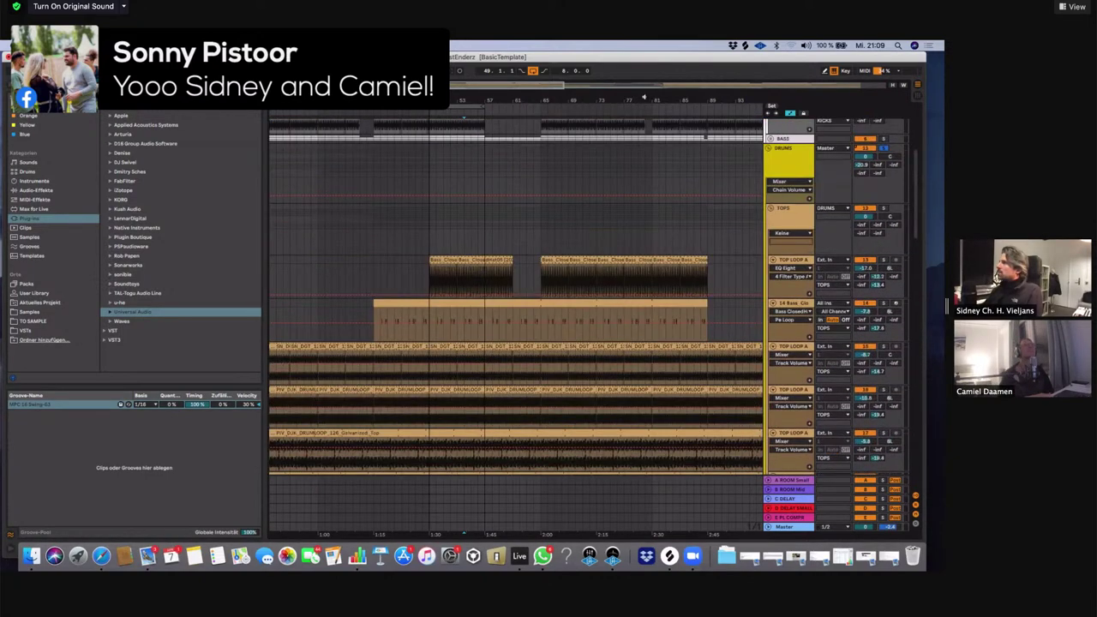
{"action": "left_click", "coordinate": [768, 123]}
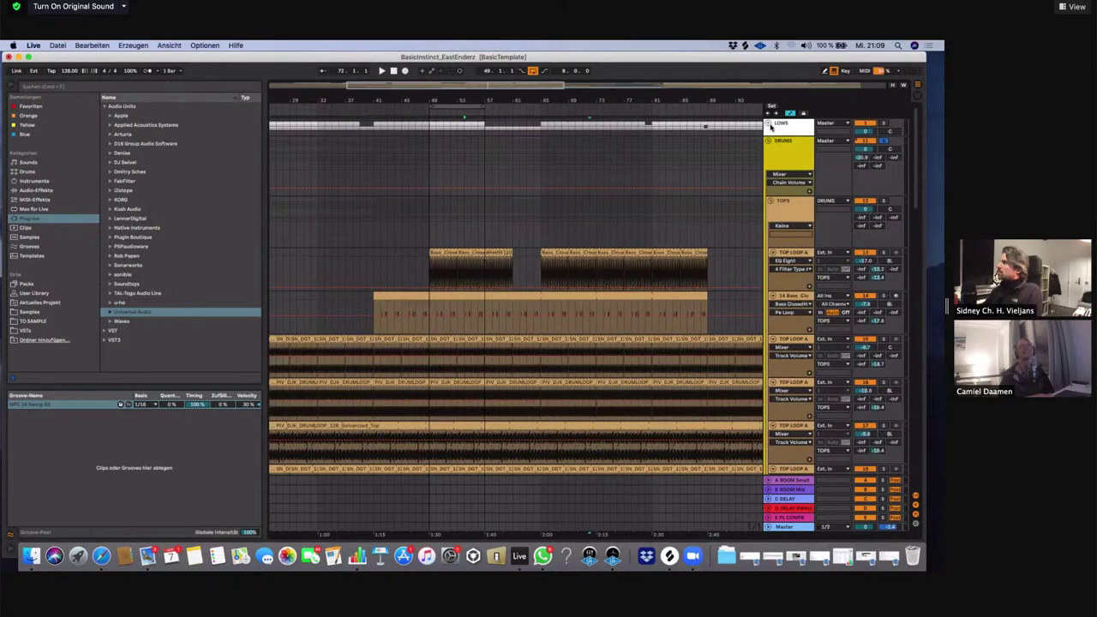
{"action": "left_click", "coordinate": [768, 142]}
Open the recently used Live Set organicaPIV.als without saving the changes to BasicInstinct_EastEnderz
{"action": "left_click", "coordinate": [58, 46]}
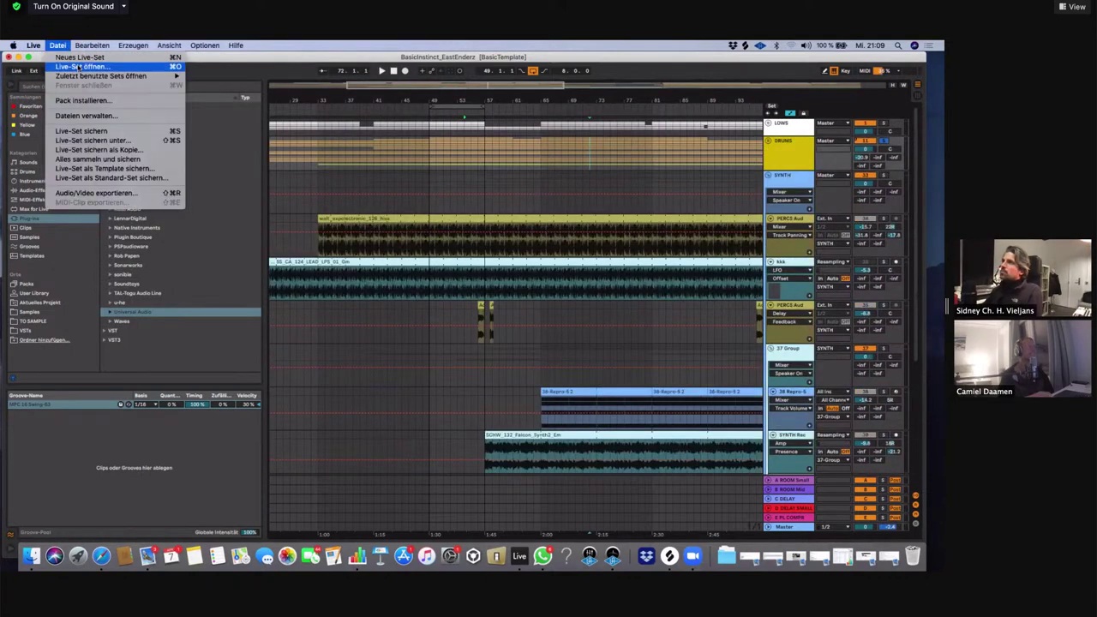
{"action": "mouse_move", "coordinate": [129, 75]}
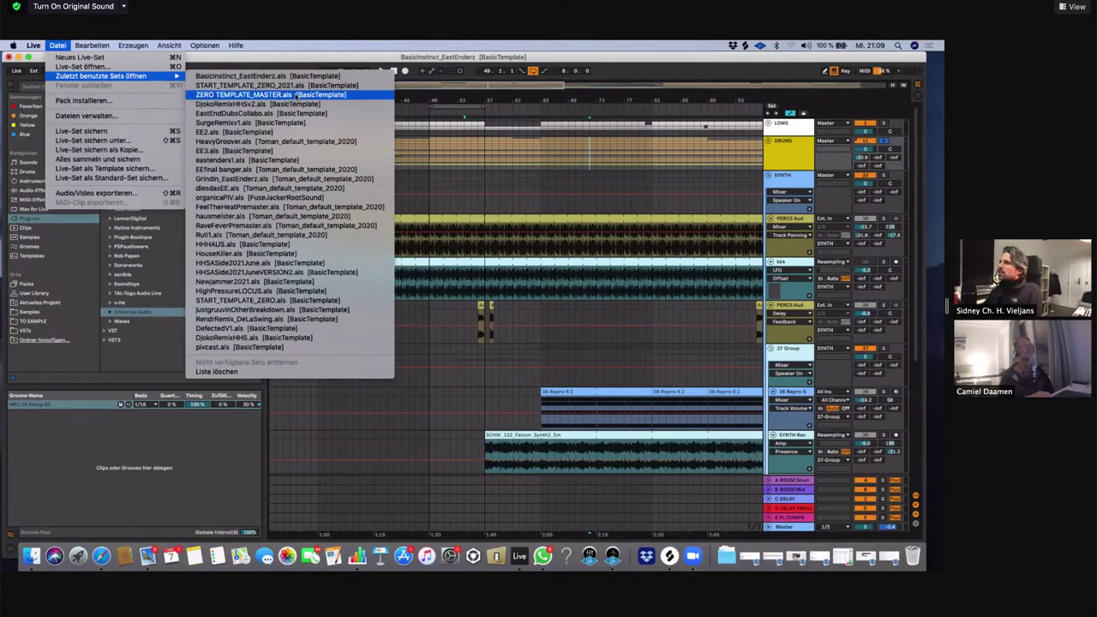
{"action": "left_click", "coordinate": [287, 198]}
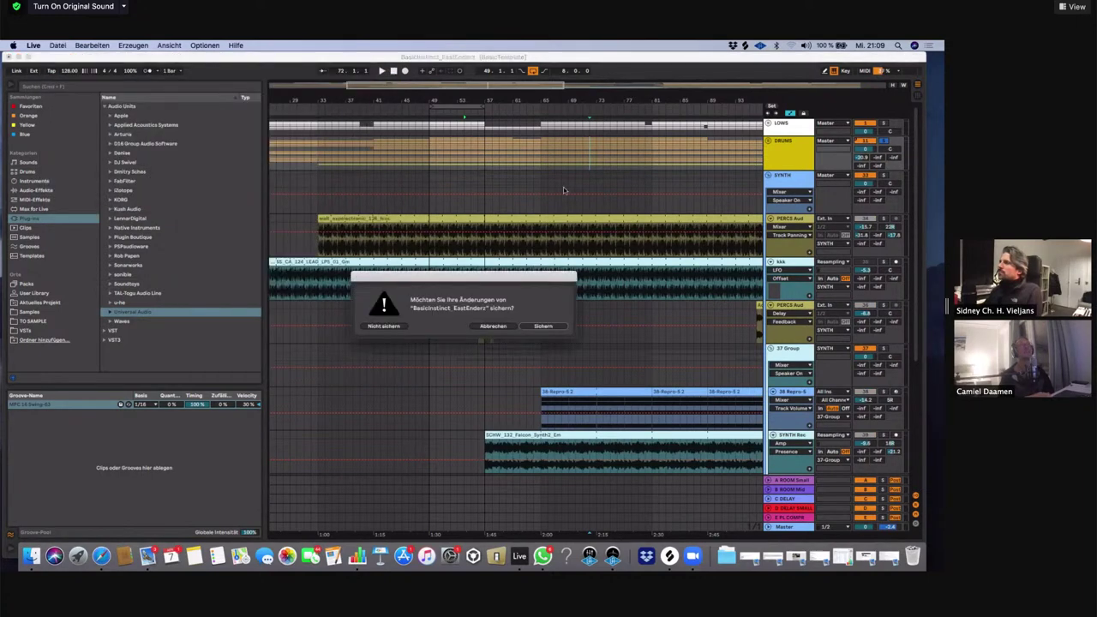
{"action": "left_click", "coordinate": [559, 329]}
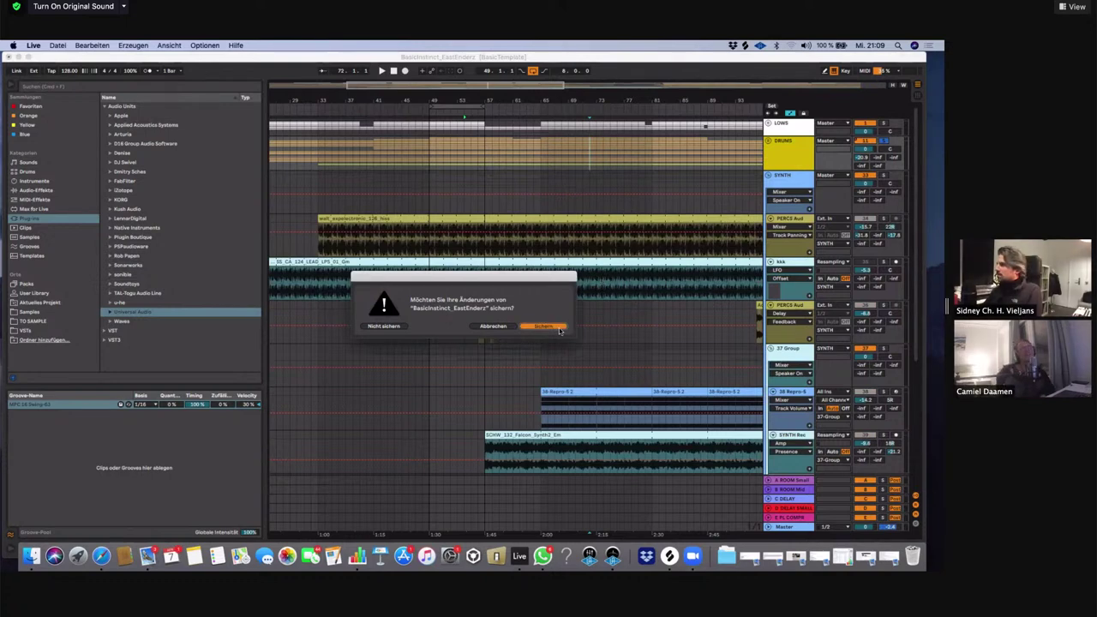
{"action": "left_click", "coordinate": [394, 326]}
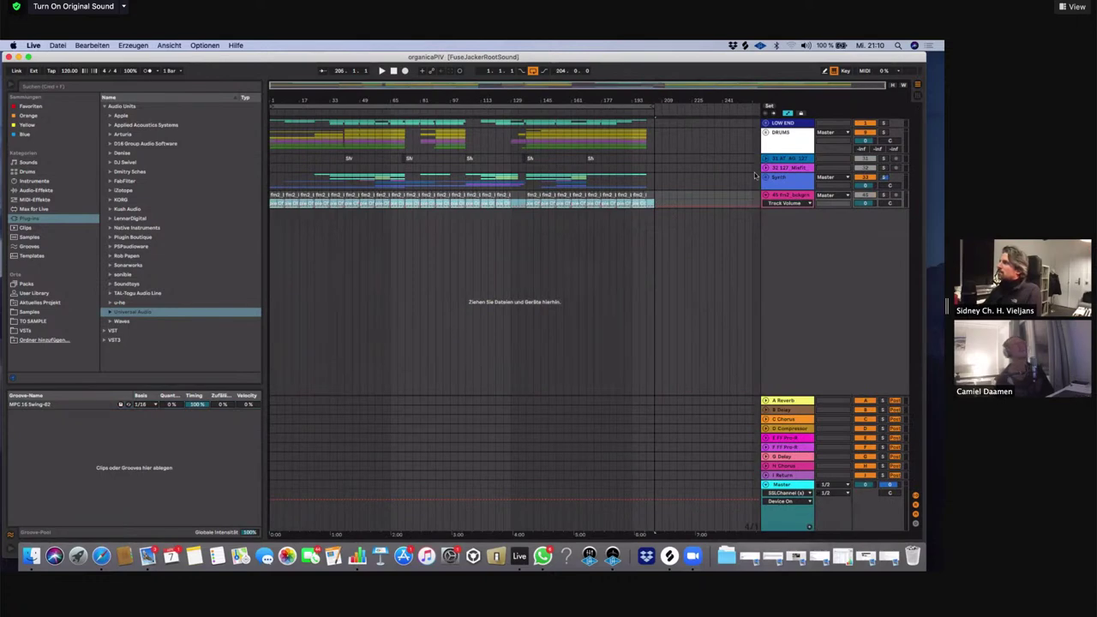
Show an overview of the open windows, return to the Live Set and refit its window so the lower edge is visible
{"action": "key", "text": "ctrl+Up"}
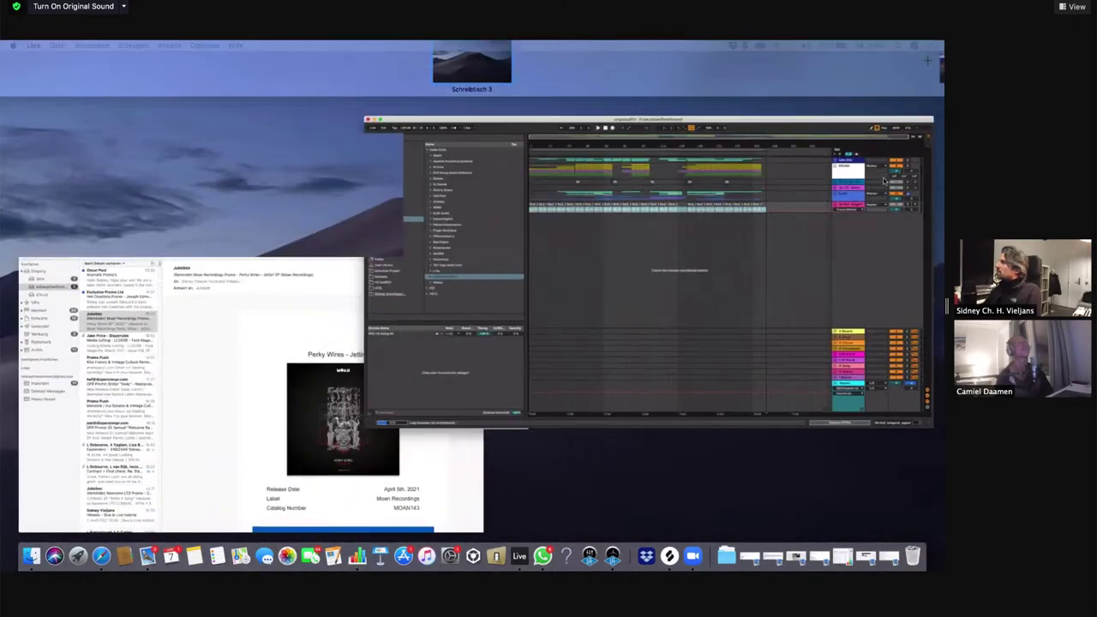
{"action": "left_click", "coordinate": [885, 181]}
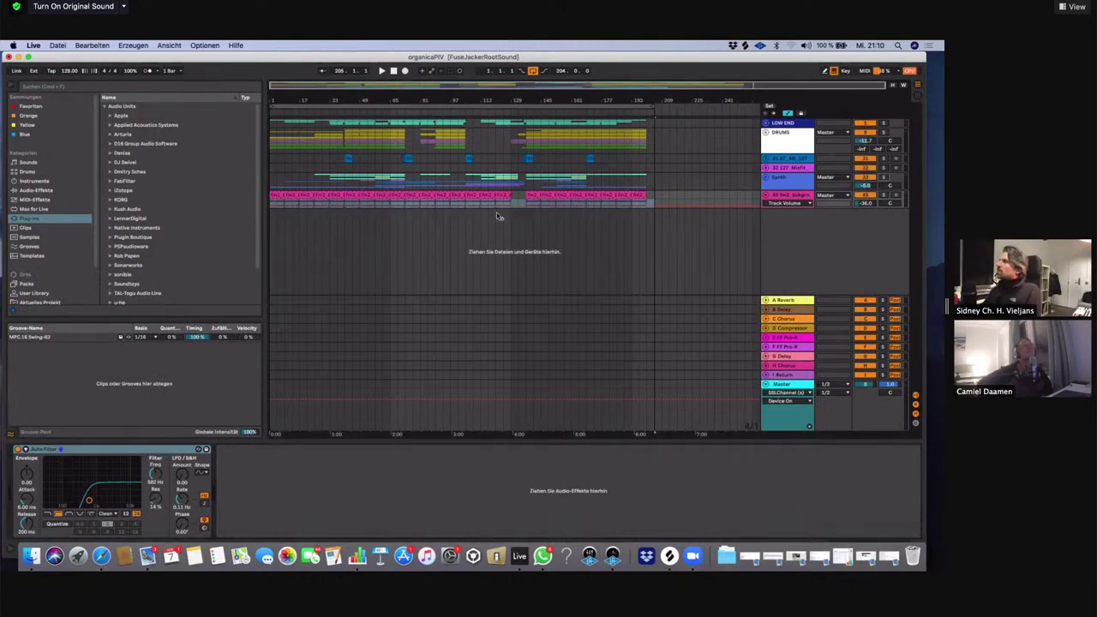
{"action": "left_click_drag", "start_coordinate": [678, 60], "coordinate": [676, 67]}
{"action": "double_click", "coordinate": [677, 66]}
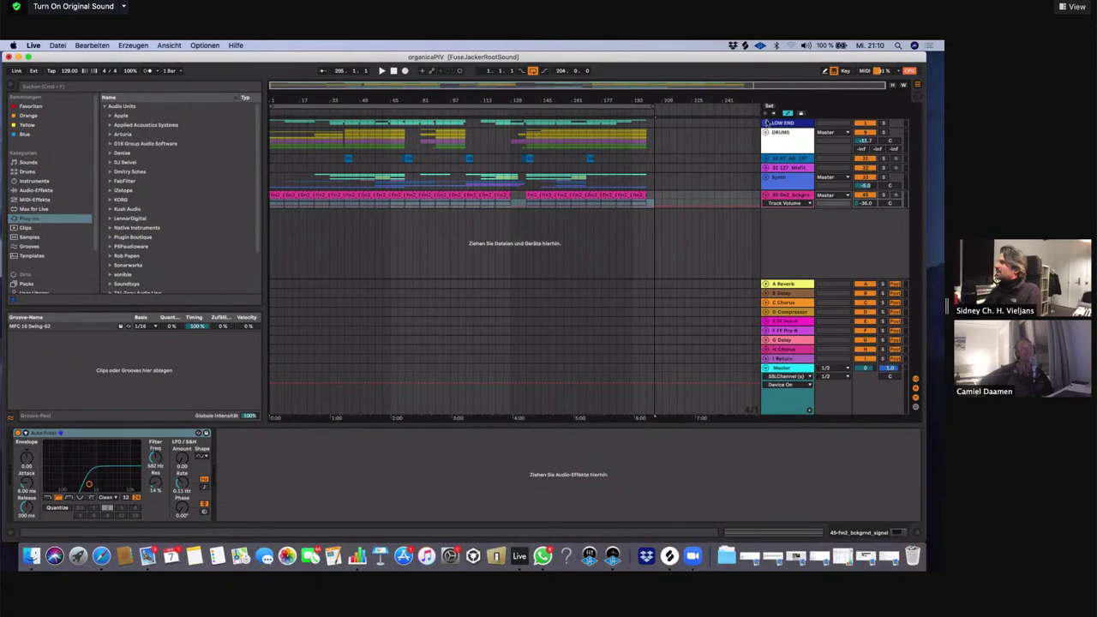
Unfold the LOW END group, look over its KICK and BASS tracks, and fold the Master track
{"action": "left_click", "coordinate": [767, 122]}
{"action": "scroll", "coordinate": [739, 193], "scroll_direction": "down", "scroll_amount": 1}
{"action": "scroll", "coordinate": [765, 188], "scroll_direction": "down", "scroll_amount": 2}
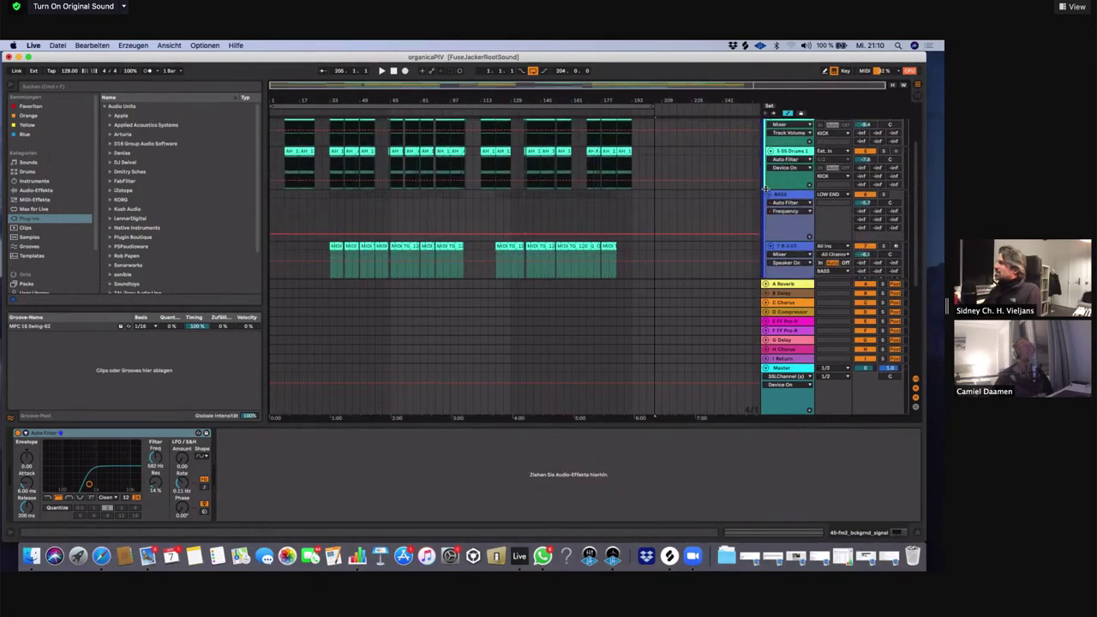
{"action": "scroll", "coordinate": [762, 194], "scroll_direction": "down", "scroll_amount": 3}
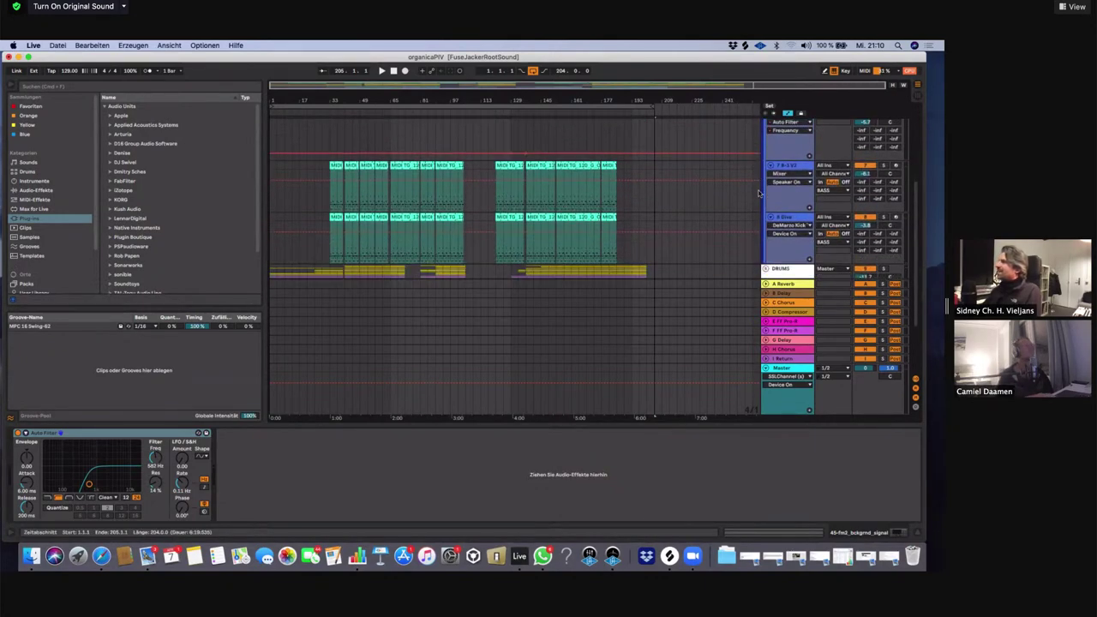
{"action": "scroll", "coordinate": [642, 198], "scroll_direction": "up", "scroll_amount": 4}
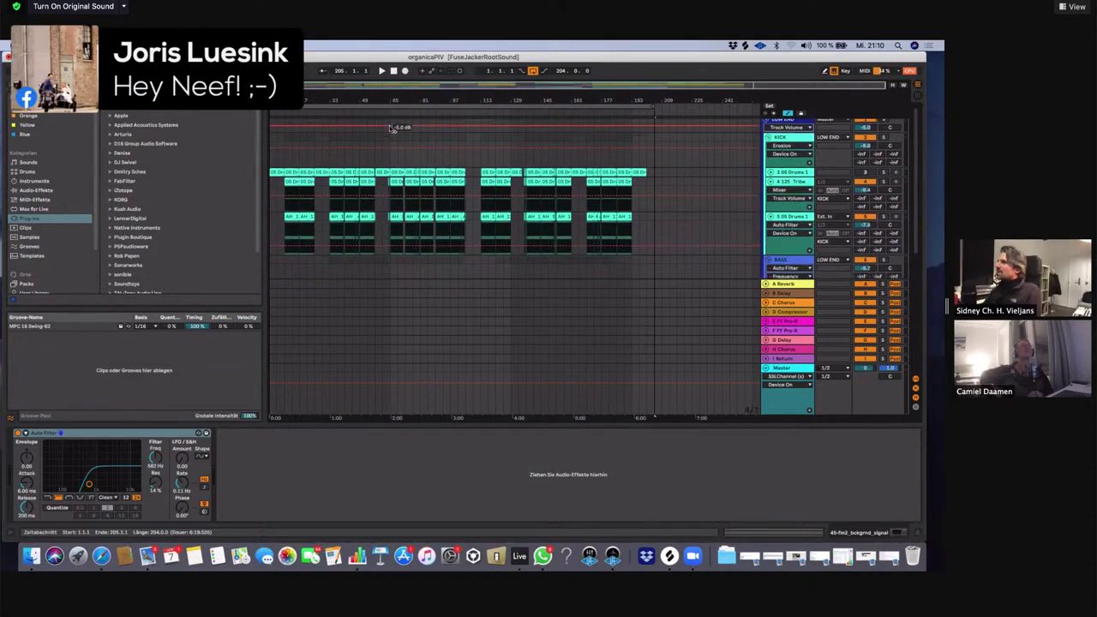
{"action": "scroll", "coordinate": [377, 125], "scroll_direction": "up", "scroll_amount": 6}
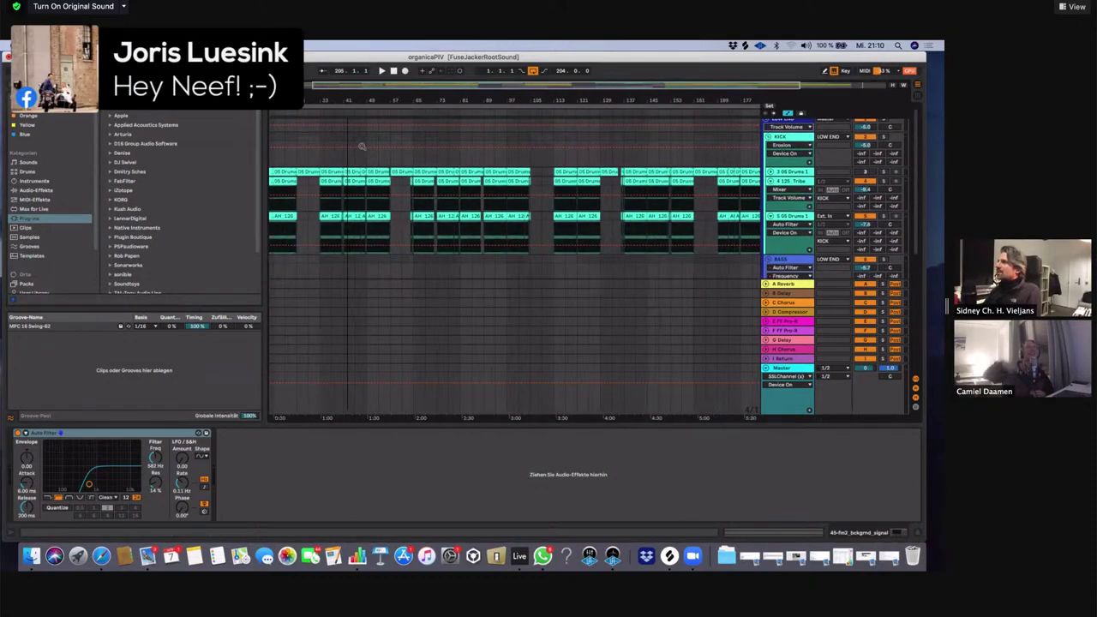
{"action": "left_click_drag", "start_coordinate": [360, 123], "coordinate": [353, 102]}
{"action": "scroll", "coordinate": [492, 225], "scroll_direction": "down", "scroll_amount": 5}
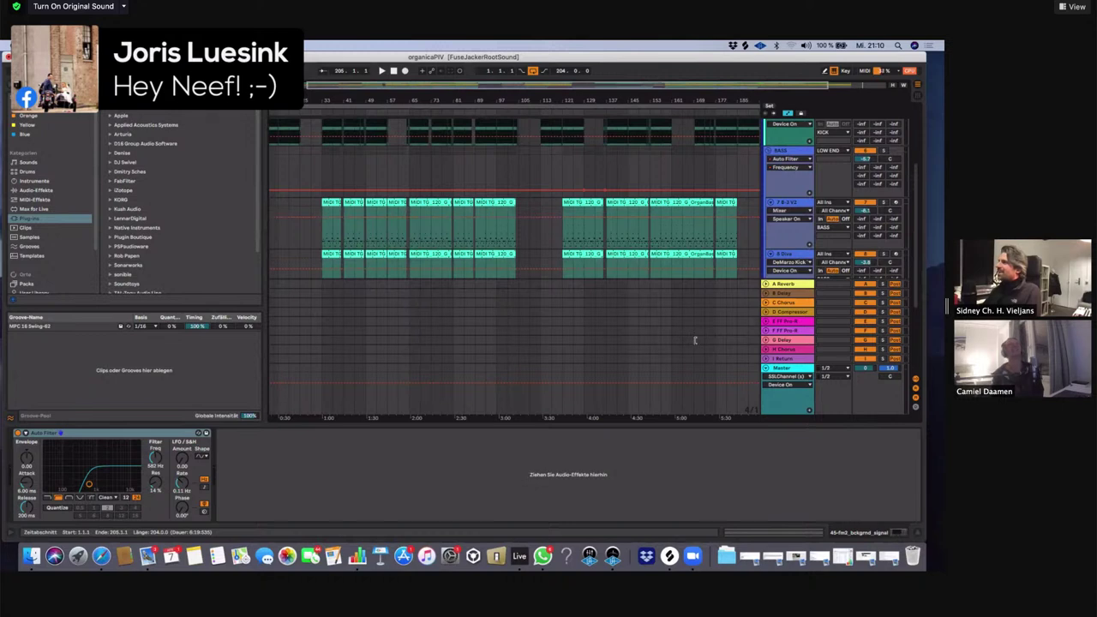
{"action": "left_click", "coordinate": [768, 368]}
{"action": "scroll", "coordinate": [565, 236], "scroll_direction": "down", "scroll_amount": 3}
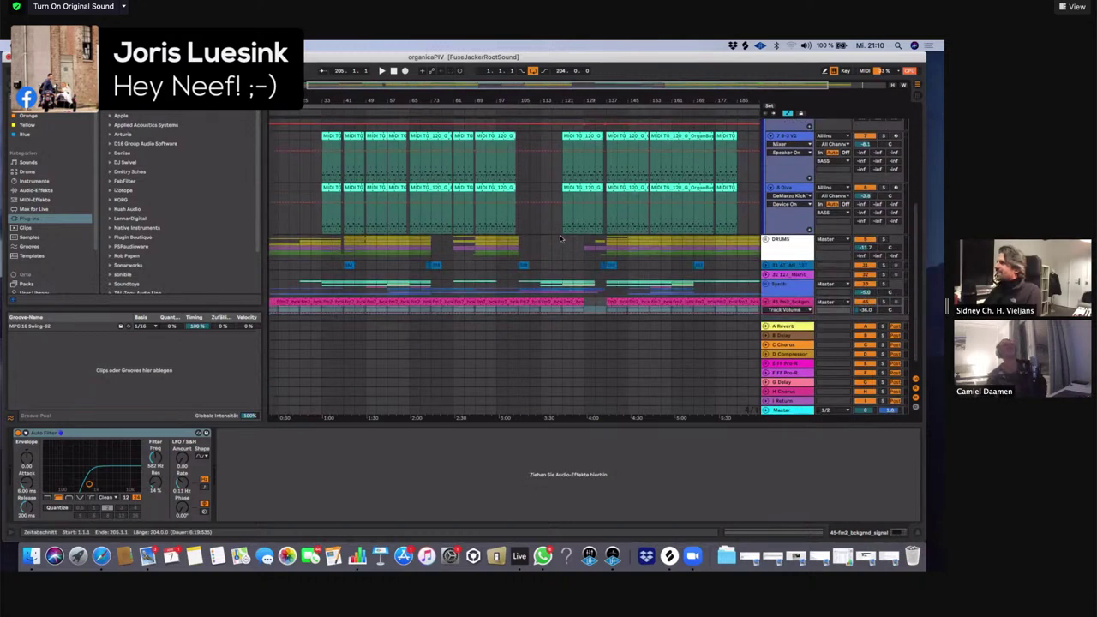
Play the arrangement from just before bar 33 and load the Waves L1 limiter (s) on the Master track
{"action": "left_click", "coordinate": [316, 110]}
{"action": "left_click", "coordinate": [783, 410]}
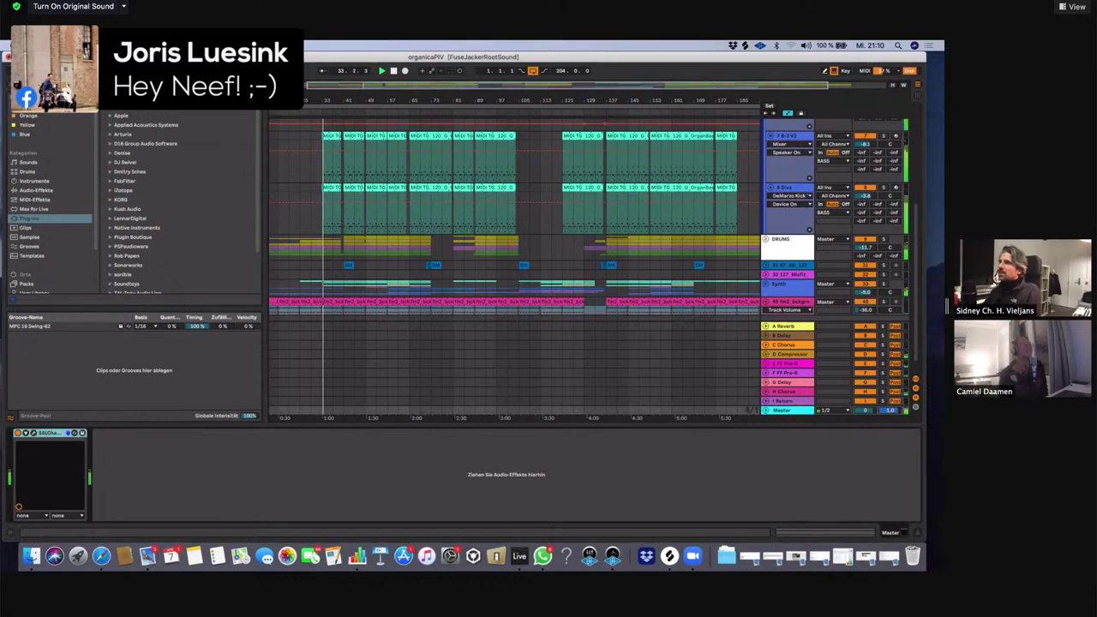
{"action": "type", "text": "waves"}
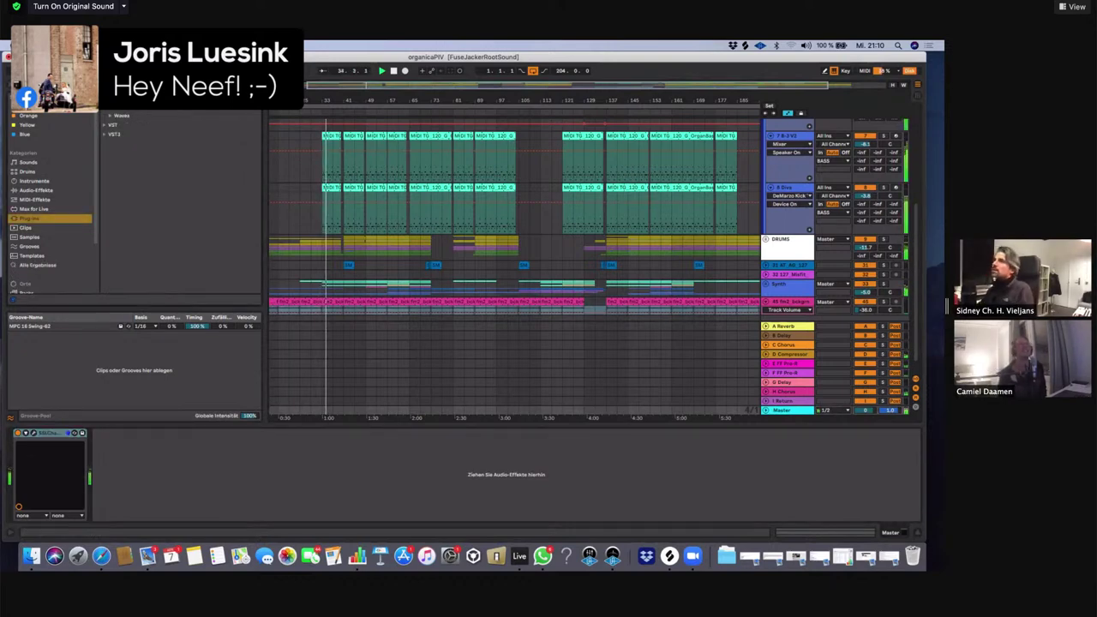
{"action": "left_click", "coordinate": [122, 115]}
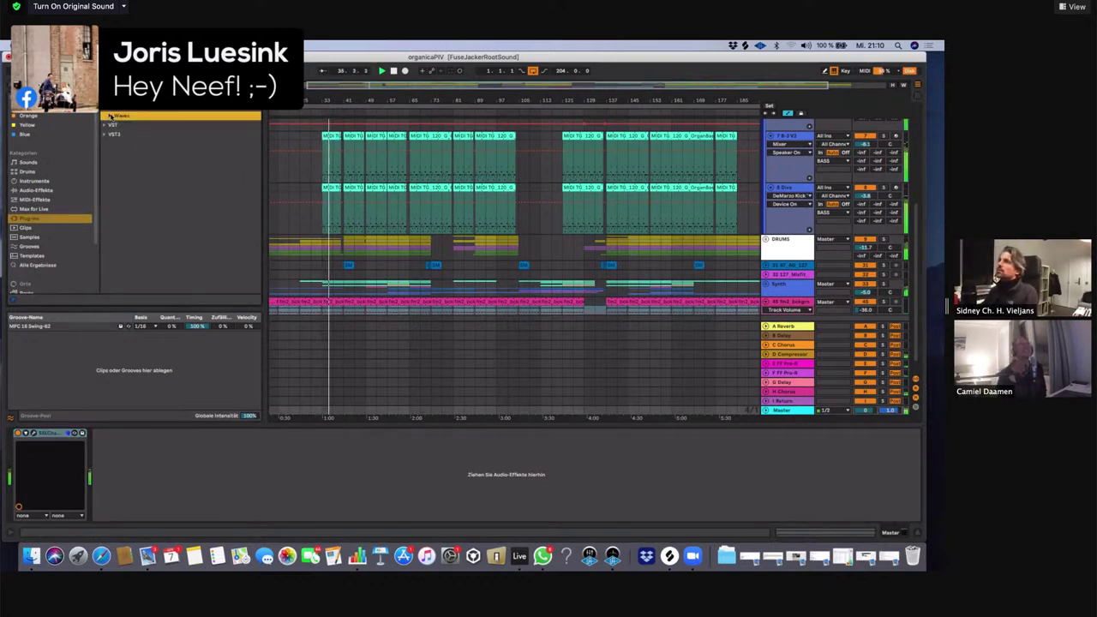
{"action": "key", "text": "Right"}
{"action": "key", "text": "Down"}
{"action": "key", "text": "Down"}
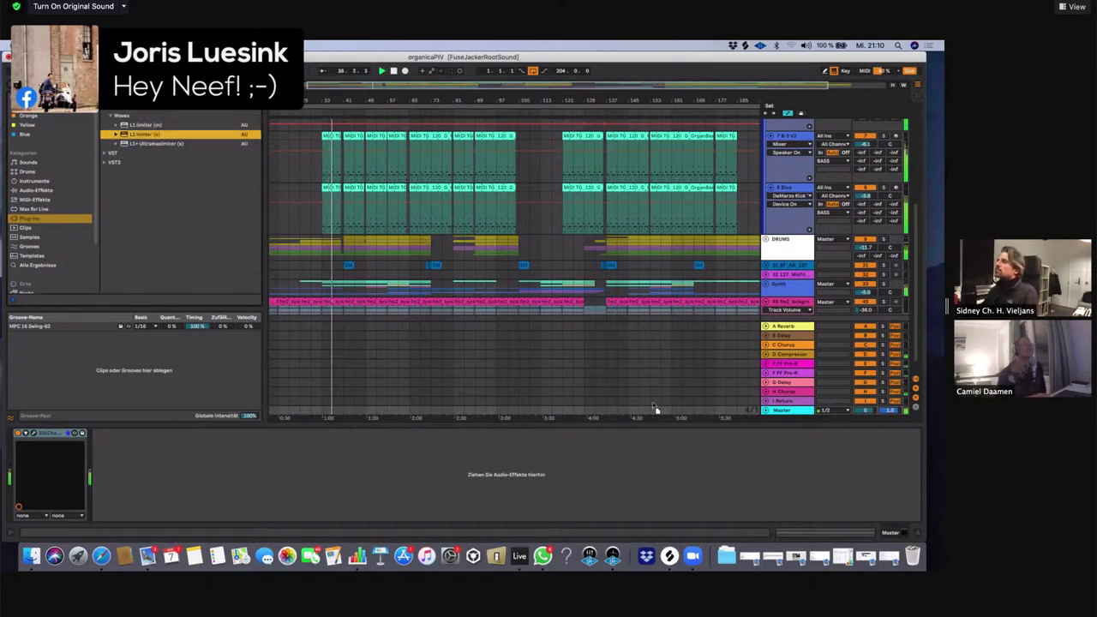
{"action": "key", "text": "Return"}
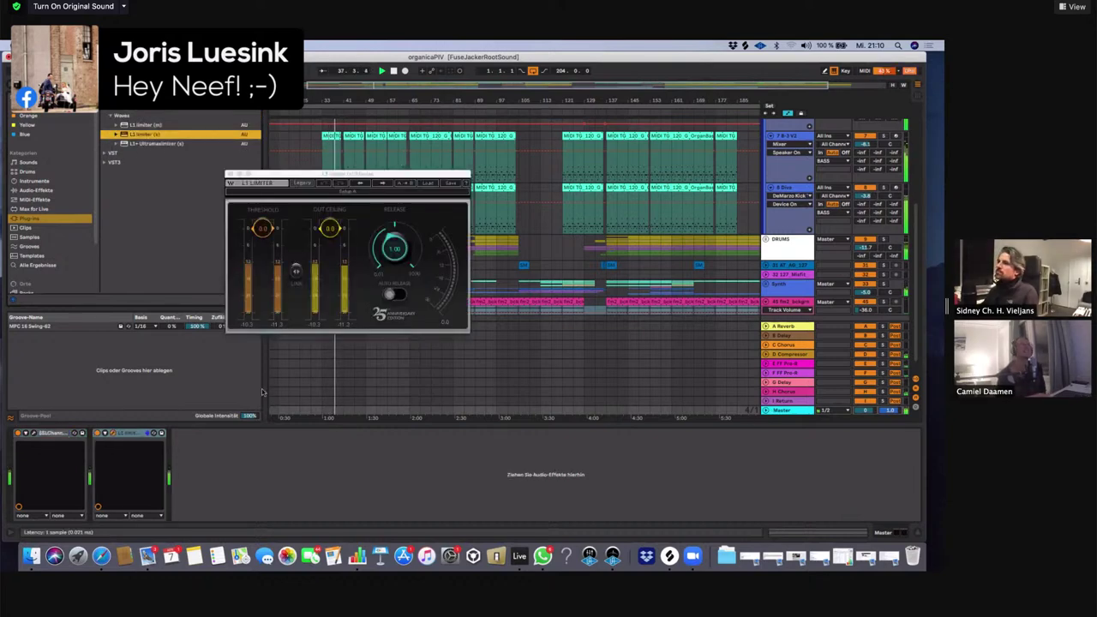
Lower the threshold of the L1 limiter on the Master track, close its window and hide the device view
{"action": "left_click_drag", "start_coordinate": [262, 228], "coordinate": [262, 249]}
{"action": "left_click", "coordinate": [231, 174]}
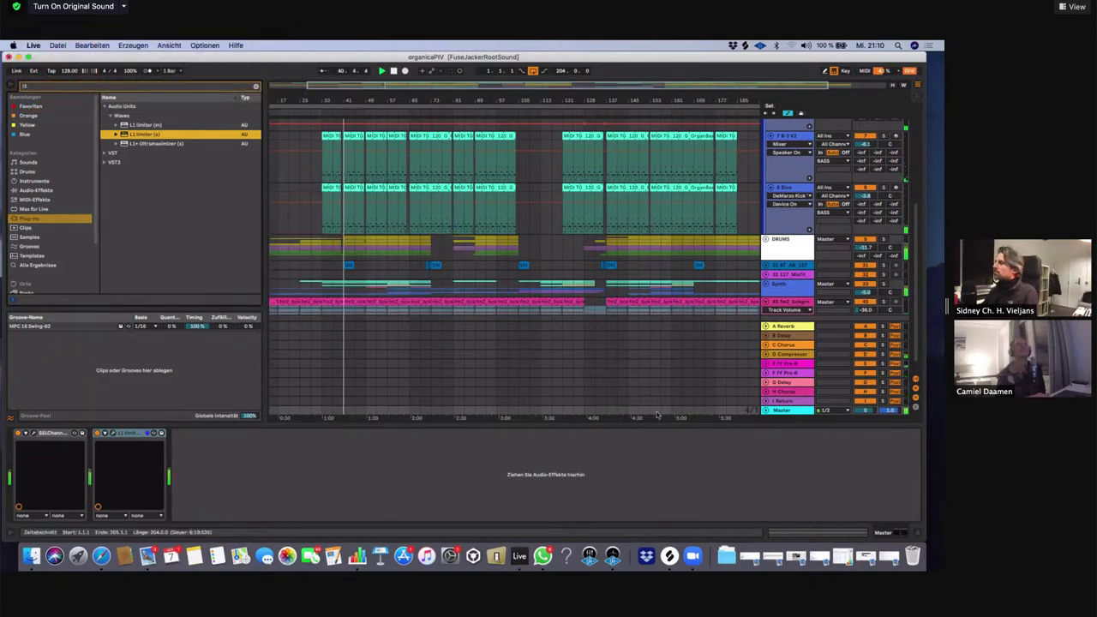
{"action": "key", "text": "alt+super+l"}
Stop playback, unfold the DRUMS group and look over its HIGHS and Clap tracks
{"action": "scroll", "coordinate": [422, 317], "scroll_direction": "up", "scroll_amount": 2}
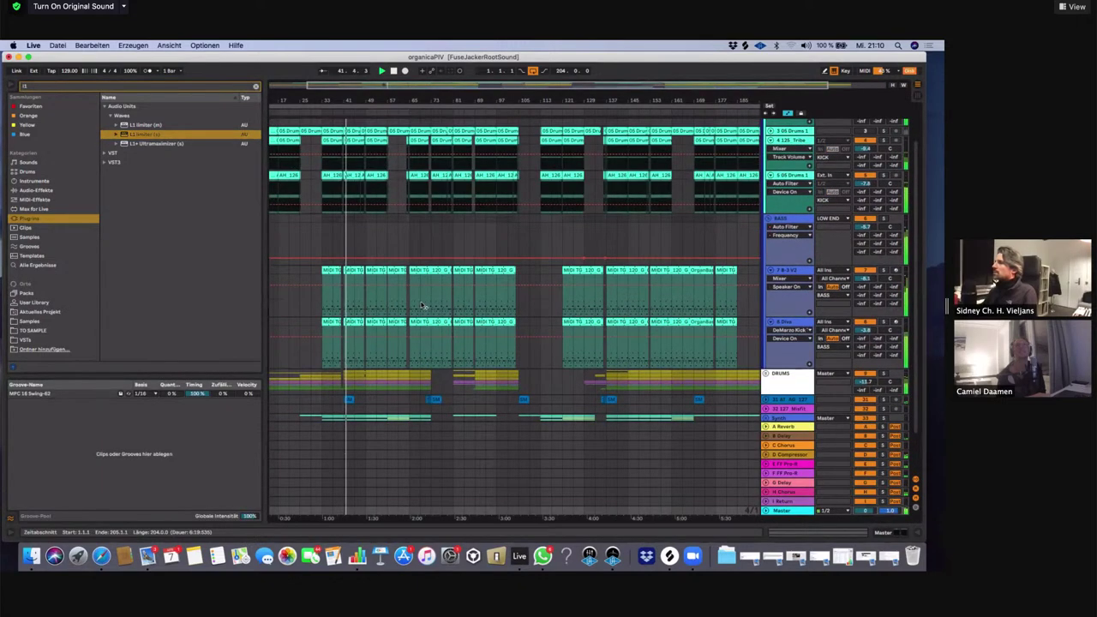
{"action": "scroll", "coordinate": [423, 300], "scroll_direction": "up", "scroll_amount": 2}
{"action": "scroll", "coordinate": [422, 286], "scroll_direction": "down", "scroll_amount": 2}
{"action": "key", "text": "space"}
{"action": "scroll", "coordinate": [821, 357], "scroll_direction": "down", "scroll_amount": 2}
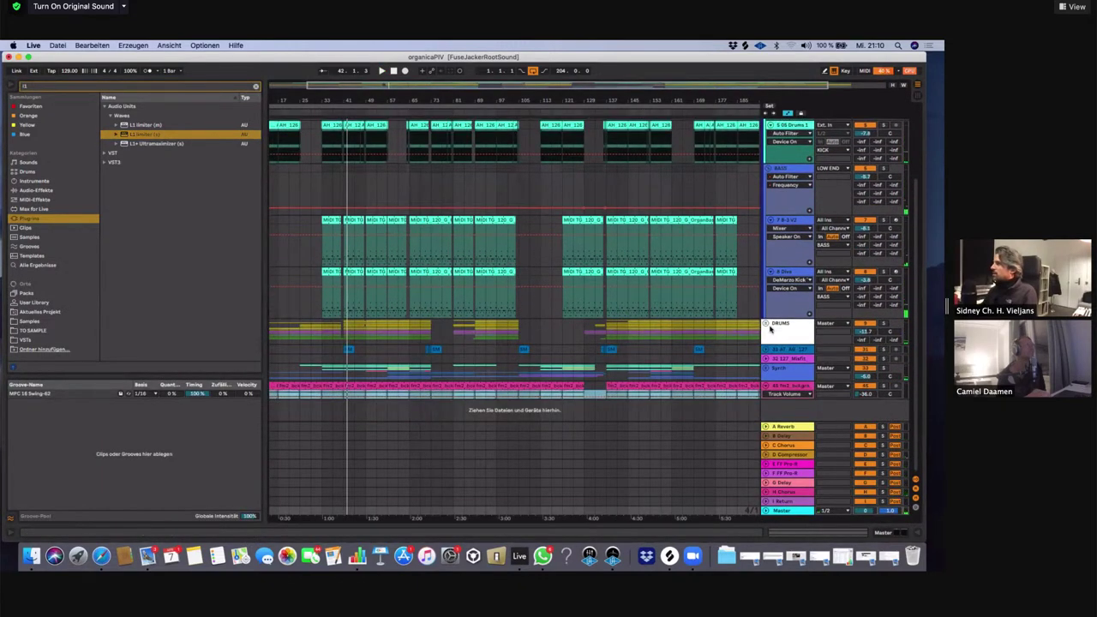
{"action": "left_click", "coordinate": [757, 328]}
{"action": "scroll", "coordinate": [821, 309], "scroll_direction": "down", "scroll_amount": 4}
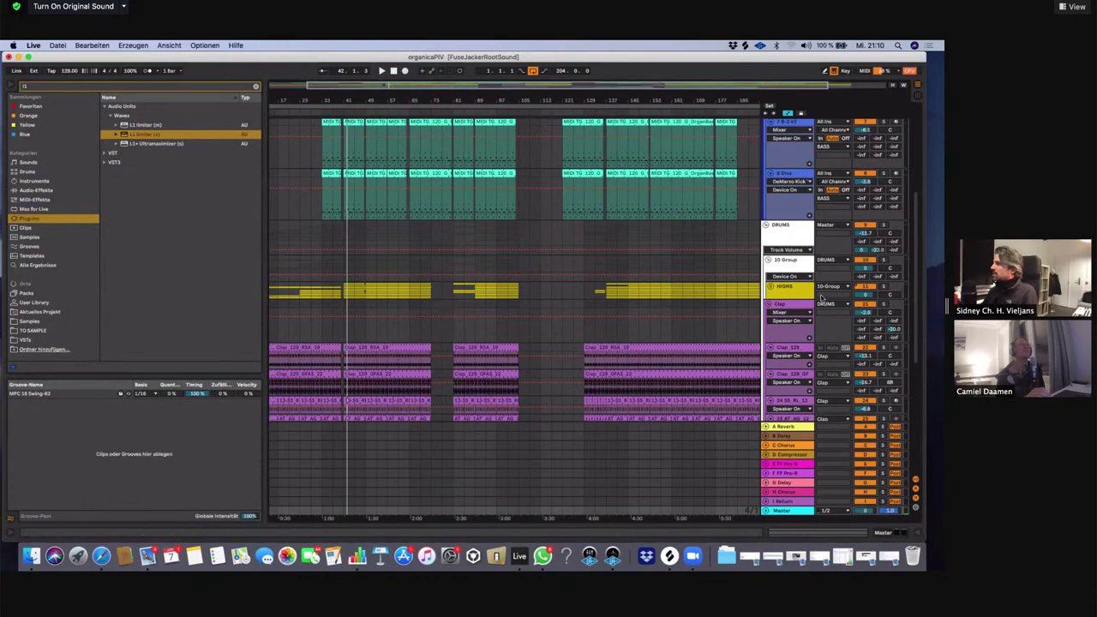
Unfold the HIGHS group and view the decay envelope of the 909 Core hi-hat clip, closing the clip view again
{"action": "left_click", "coordinate": [769, 289]}
{"action": "scroll", "coordinate": [607, 257], "scroll_direction": "down", "scroll_amount": 4}
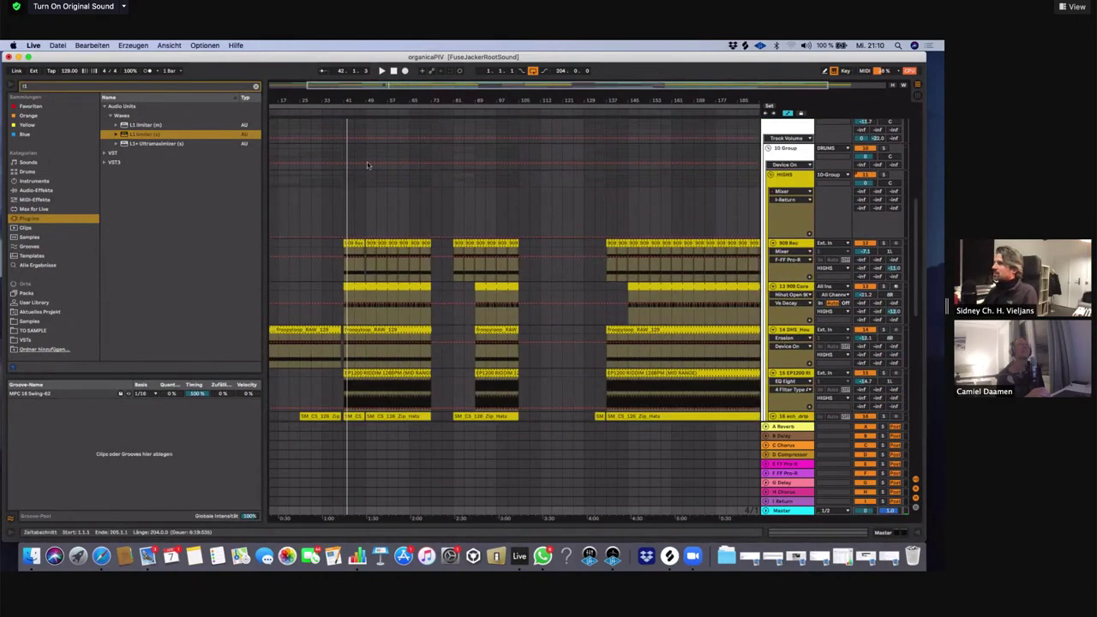
{"action": "scroll", "coordinate": [365, 154], "scroll_direction": "up", "scroll_amount": 10}
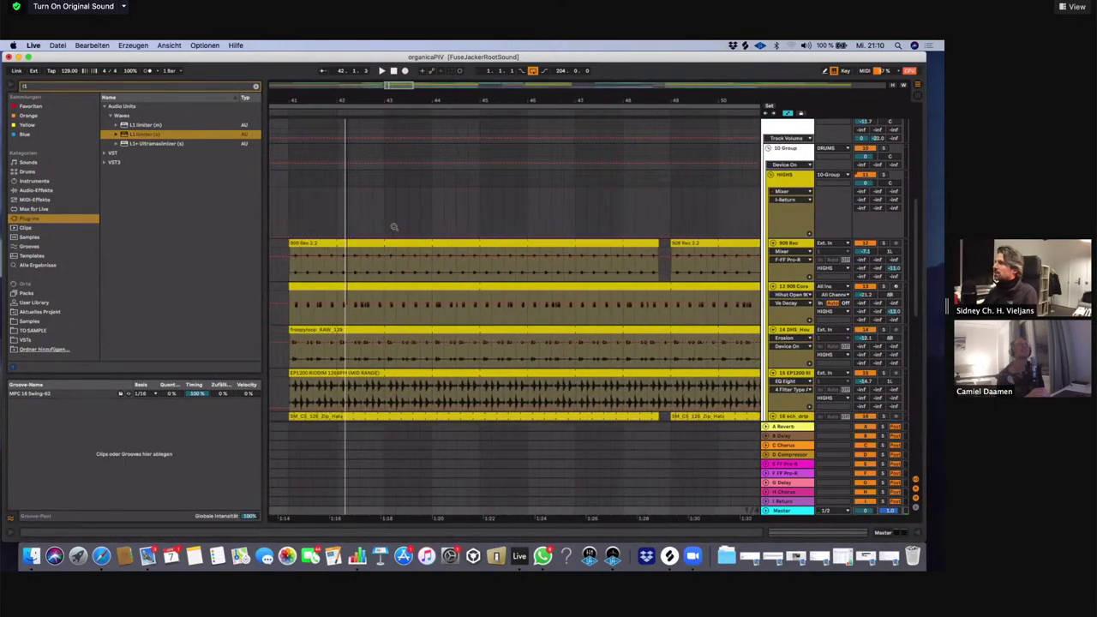
{"action": "scroll", "coordinate": [394, 227], "scroll_direction": "down", "scroll_amount": 3}
{"action": "double_click", "coordinate": [401, 302]}
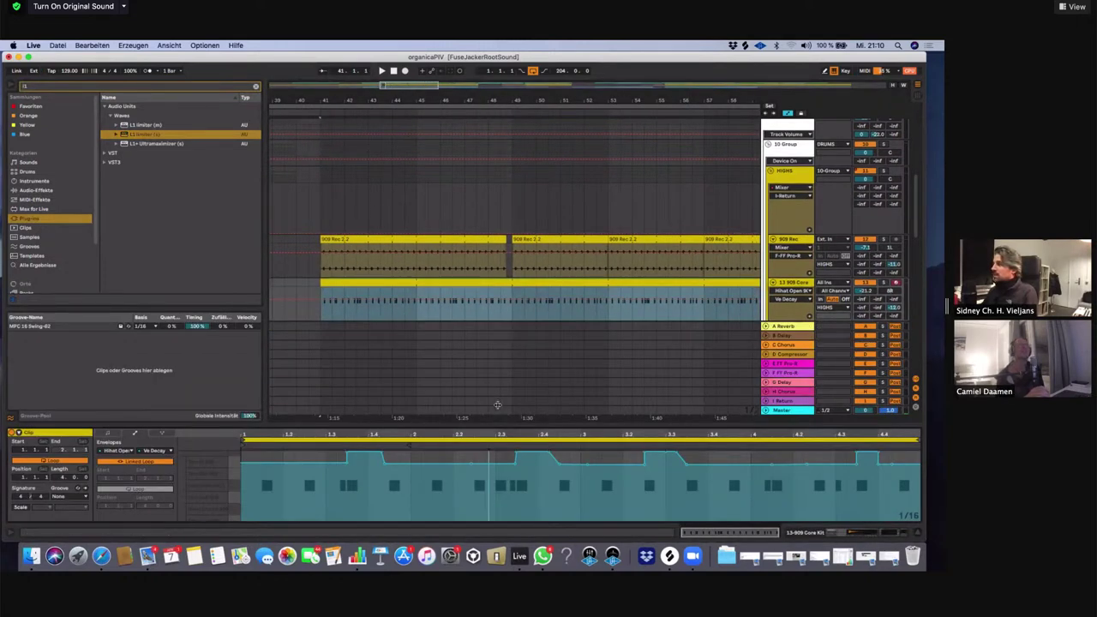
{"action": "left_click_drag", "start_coordinate": [538, 428], "coordinate": [540, 529]}
Play the soloed B-3 V2 organ bass track from bar 41 and show its device chain
{"action": "scroll", "coordinate": [321, 283], "scroll_direction": "up", "scroll_amount": 8}
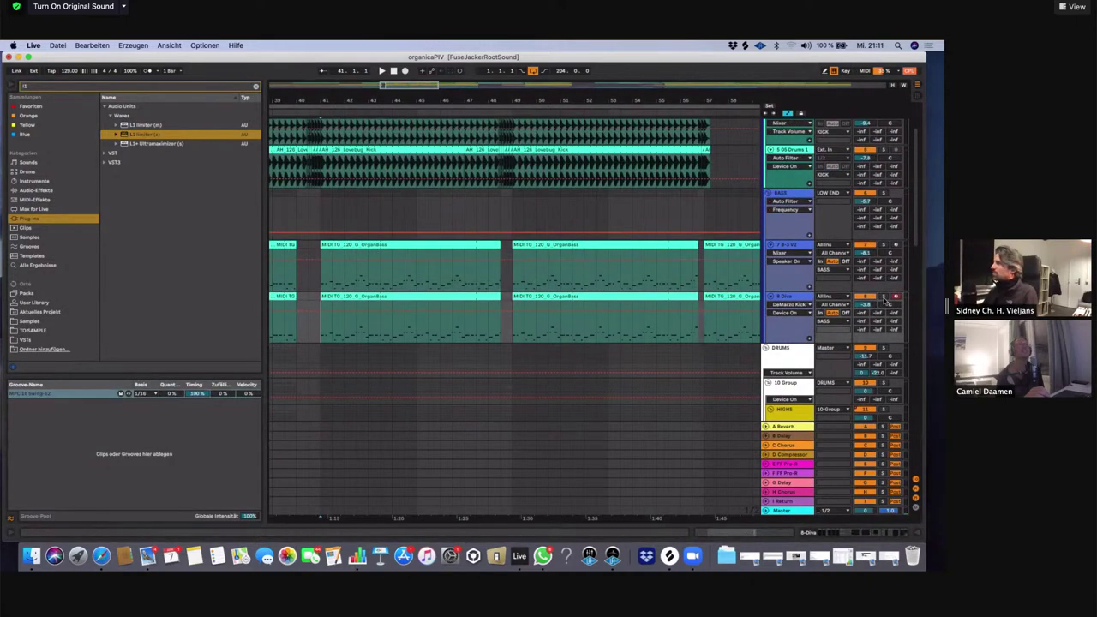
{"action": "key", "text": "space"}
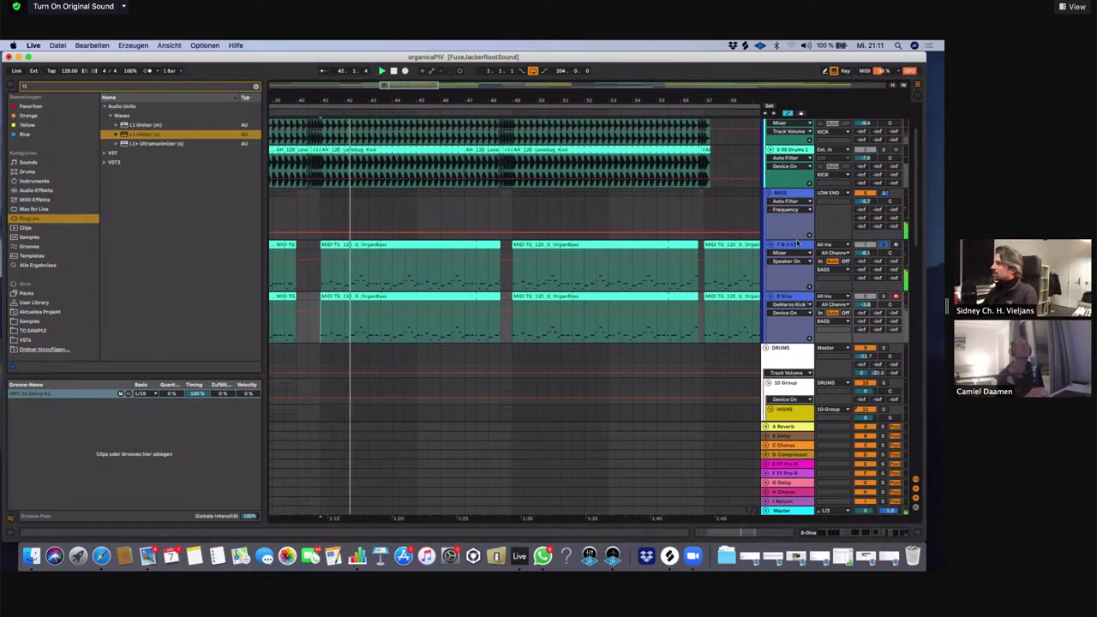
{"action": "double_click", "coordinate": [797, 246]}
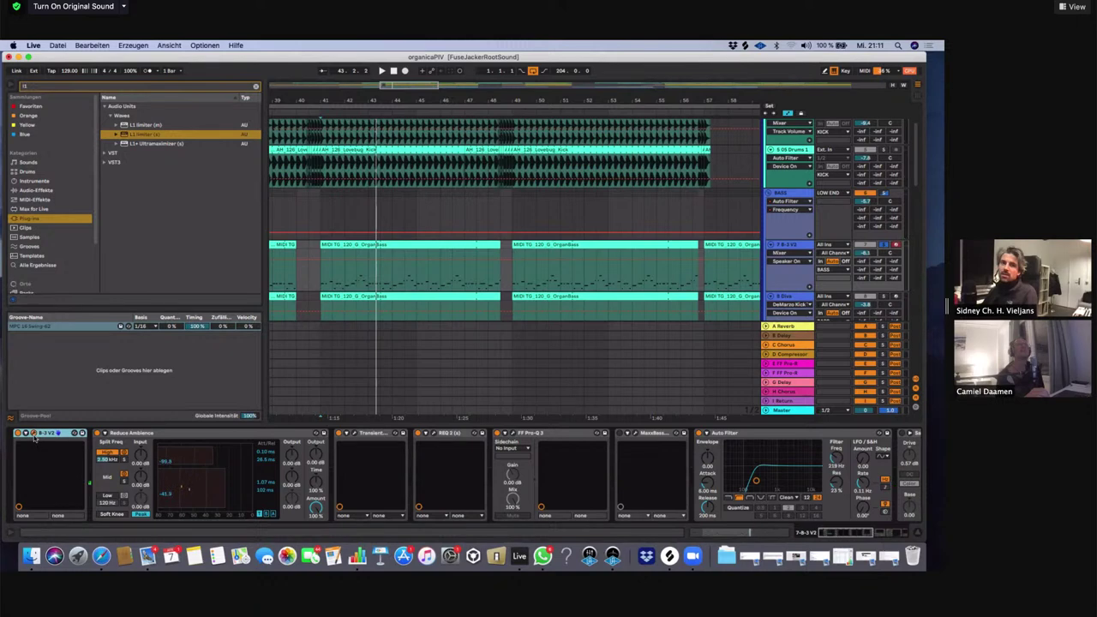
Look over the B-3 V organ plug-in and its FX section on the bass track, then close it and hide the device view
{"action": "left_click", "coordinate": [34, 434]}
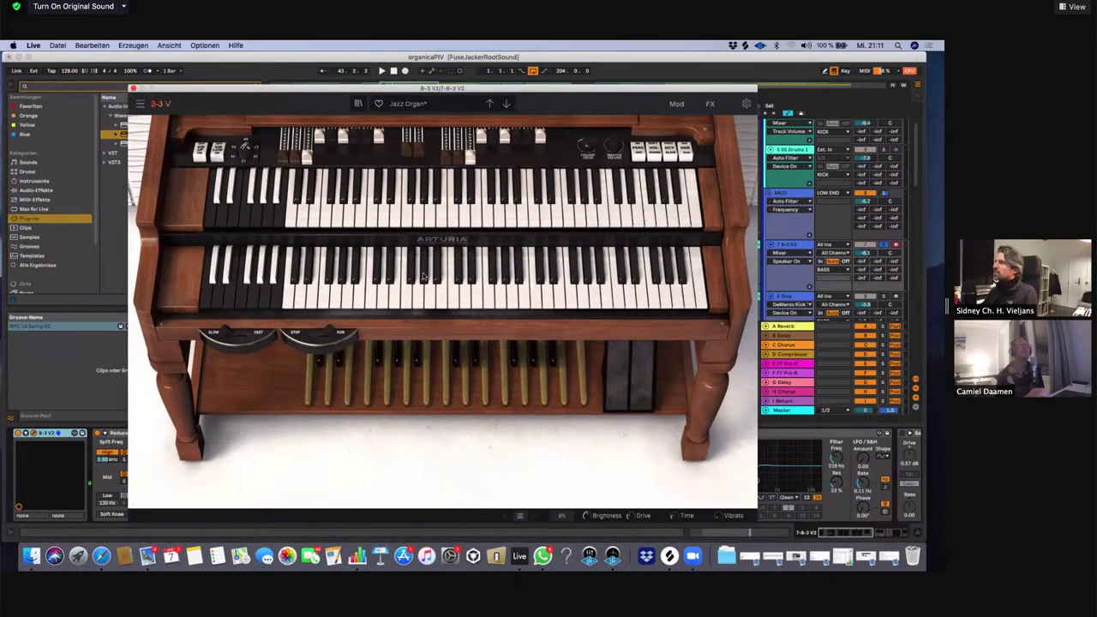
{"action": "left_click", "coordinate": [479, 293]}
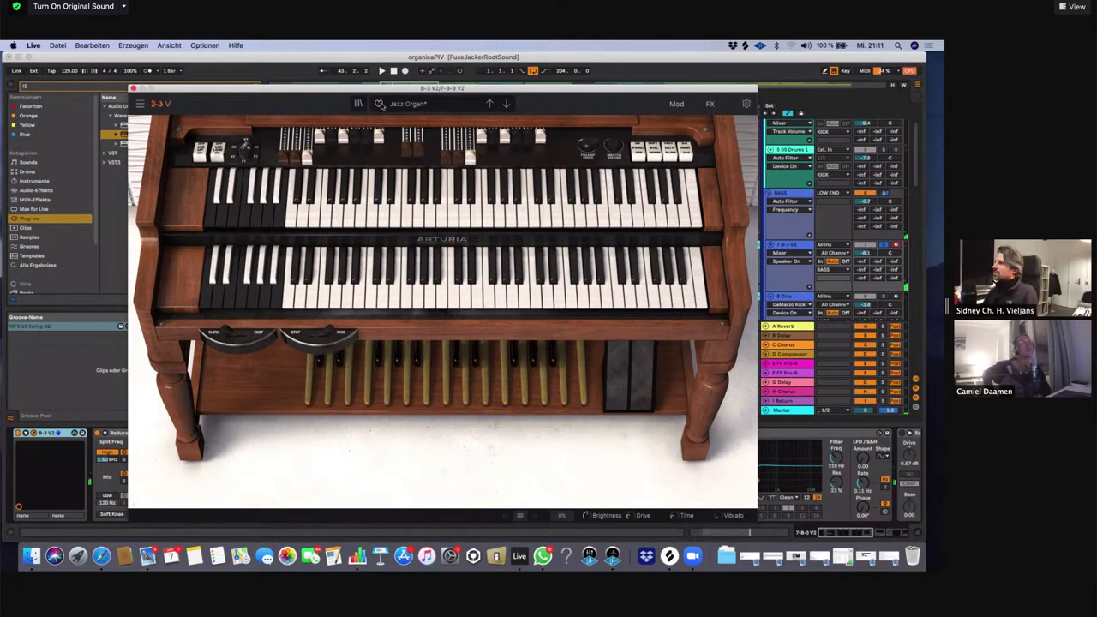
{"action": "left_click_drag", "start_coordinate": [168, 89], "coordinate": [233, 55]}
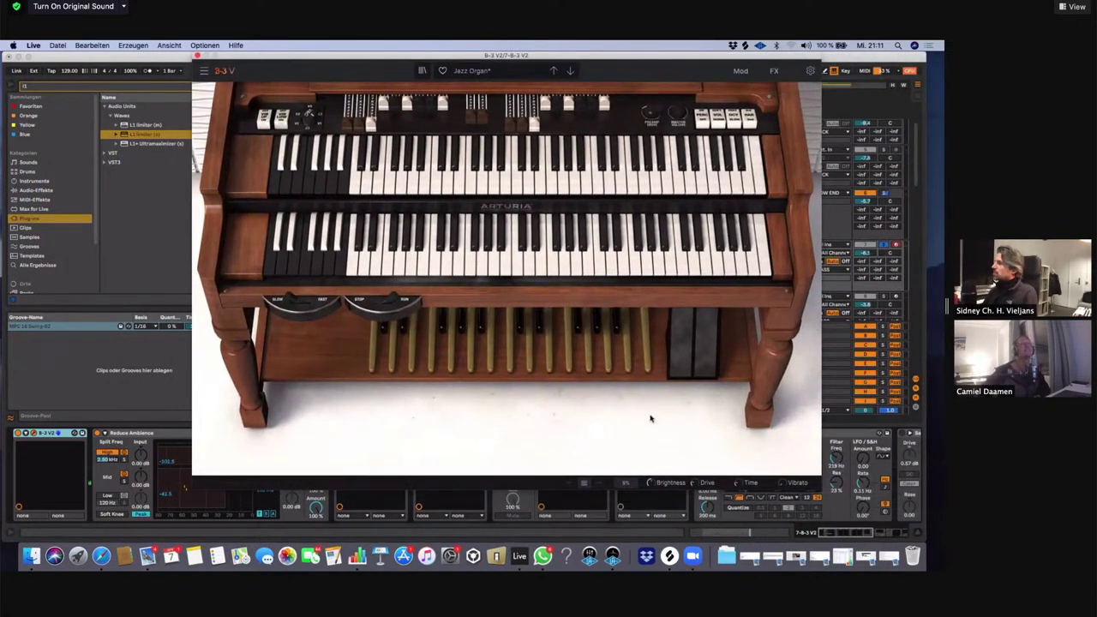
{"action": "left_click", "coordinate": [539, 266]}
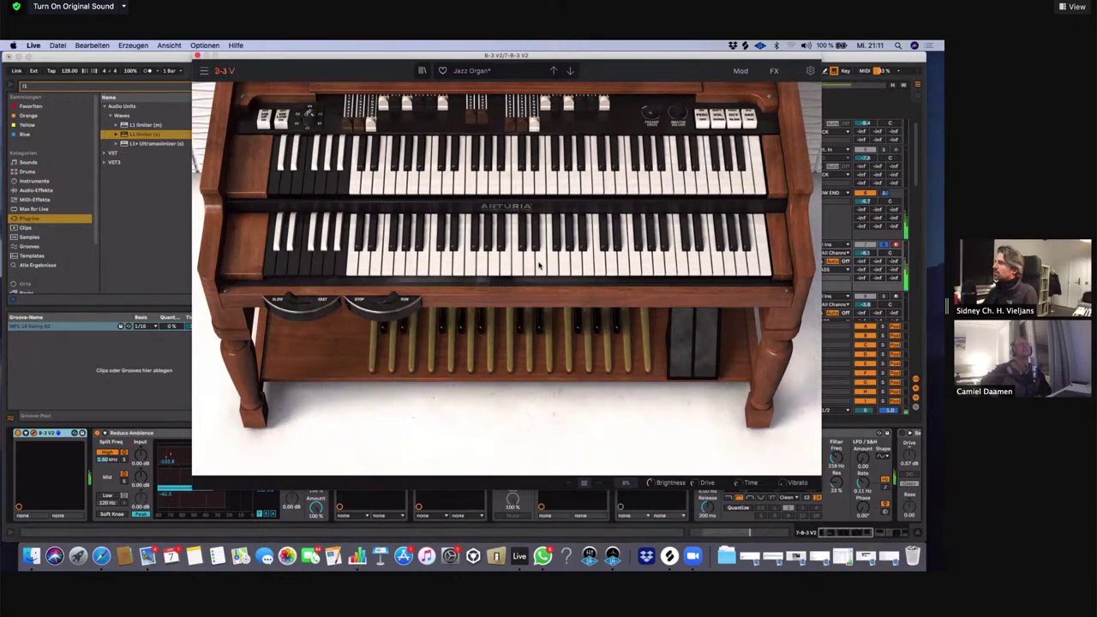
{"action": "left_click", "coordinate": [773, 72]}
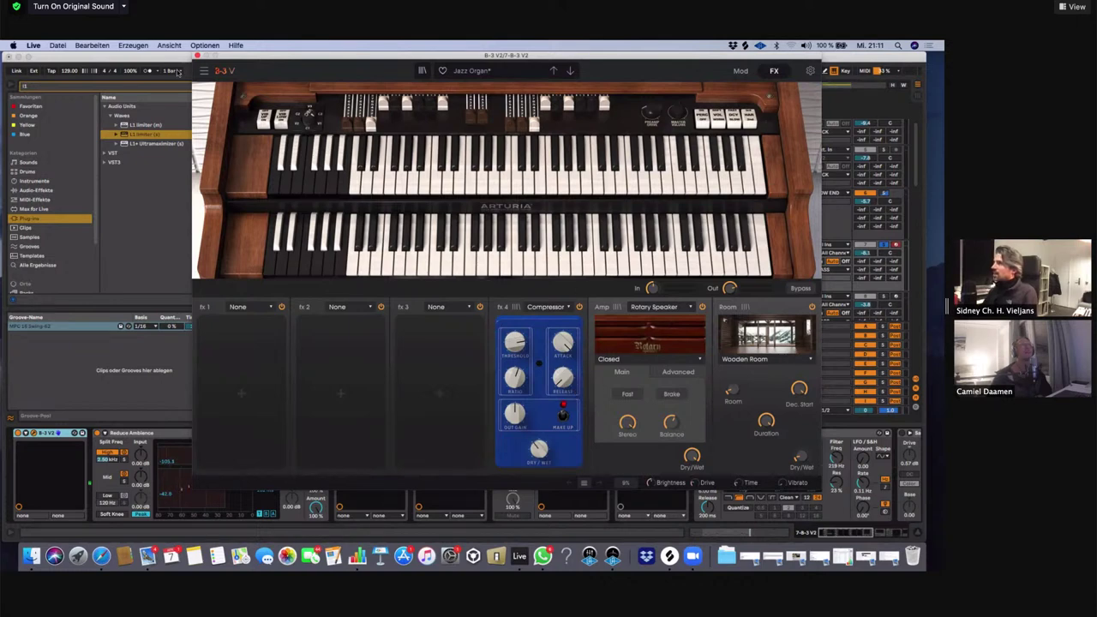
{"action": "left_click", "coordinate": [197, 56]}
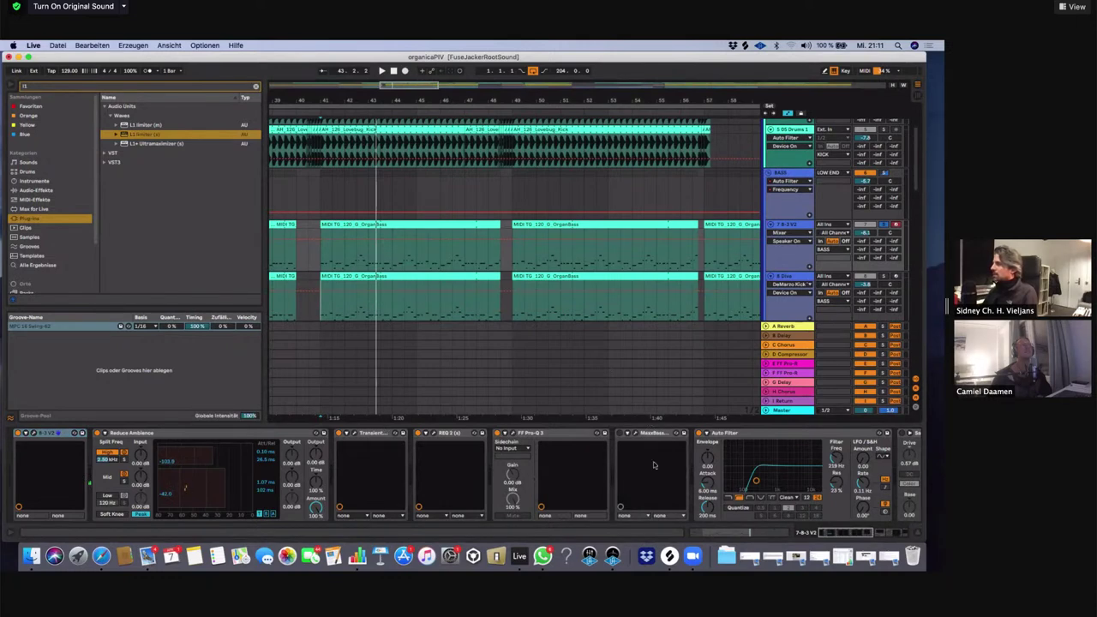
{"action": "left_click", "coordinate": [917, 533]}
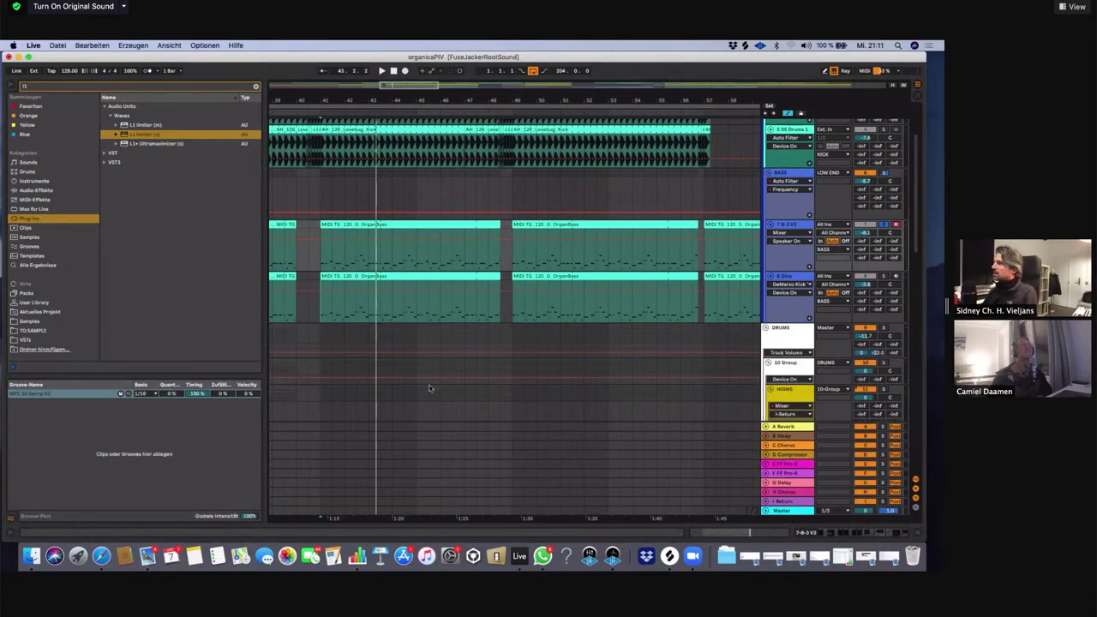
Play the Organ 2 track in the Synth group and inspect its clip's notes in an enlarged editor, hiding the clip view again
{"action": "scroll", "coordinate": [447, 343], "scroll_direction": "down", "scroll_amount": 12}
{"action": "scroll", "coordinate": [447, 347], "scroll_direction": "down", "scroll_amount": 8}
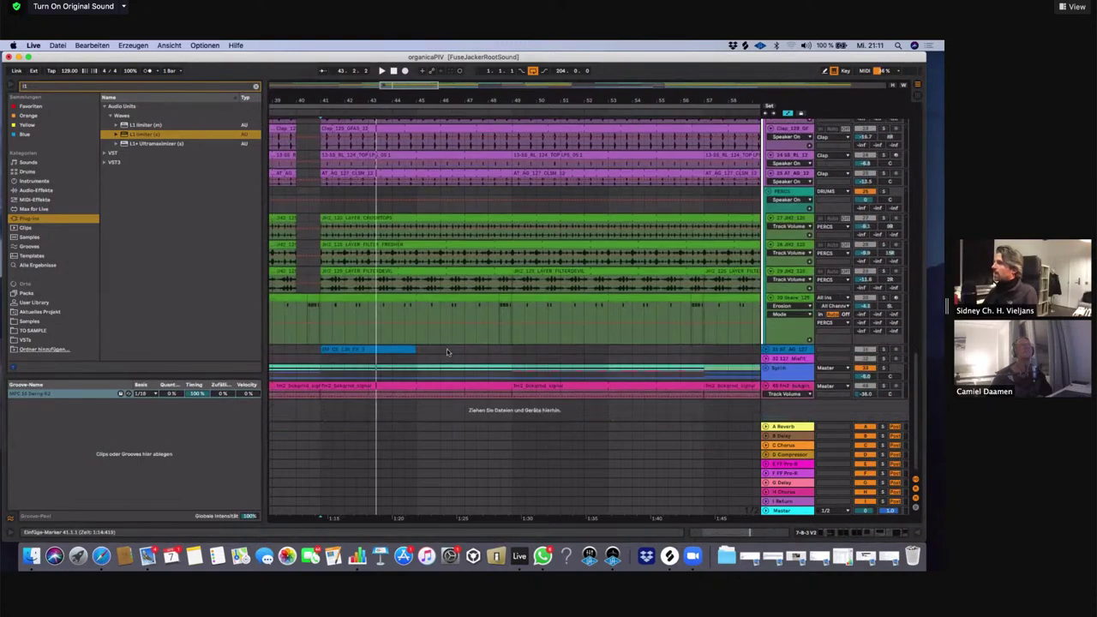
{"action": "scroll", "coordinate": [553, 324], "scroll_direction": "down", "scroll_amount": 10}
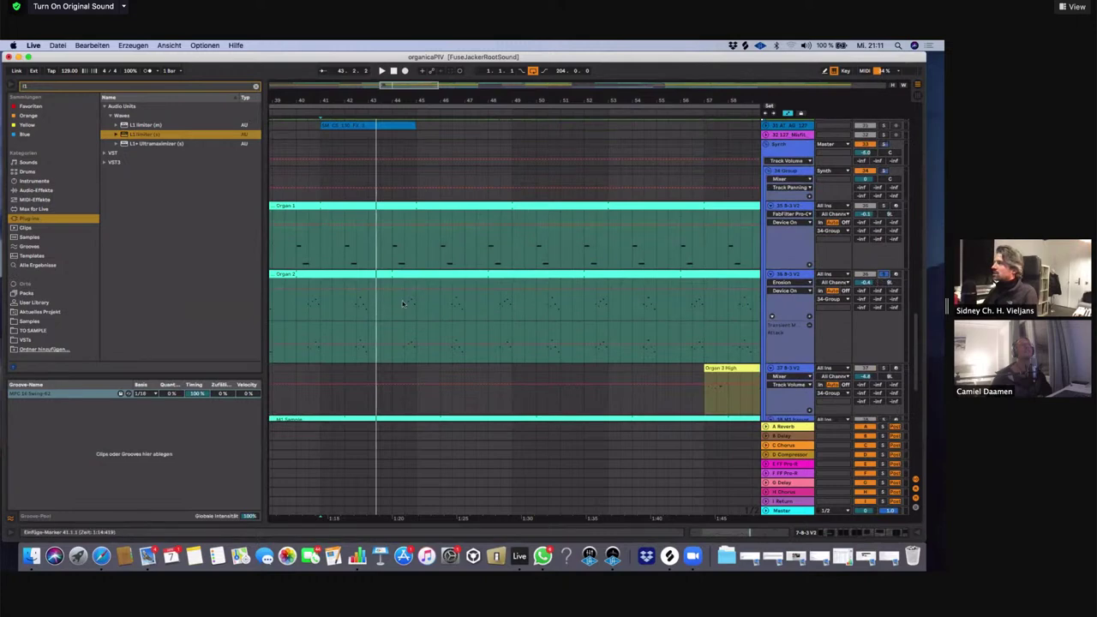
{"action": "double_click", "coordinate": [416, 299]}
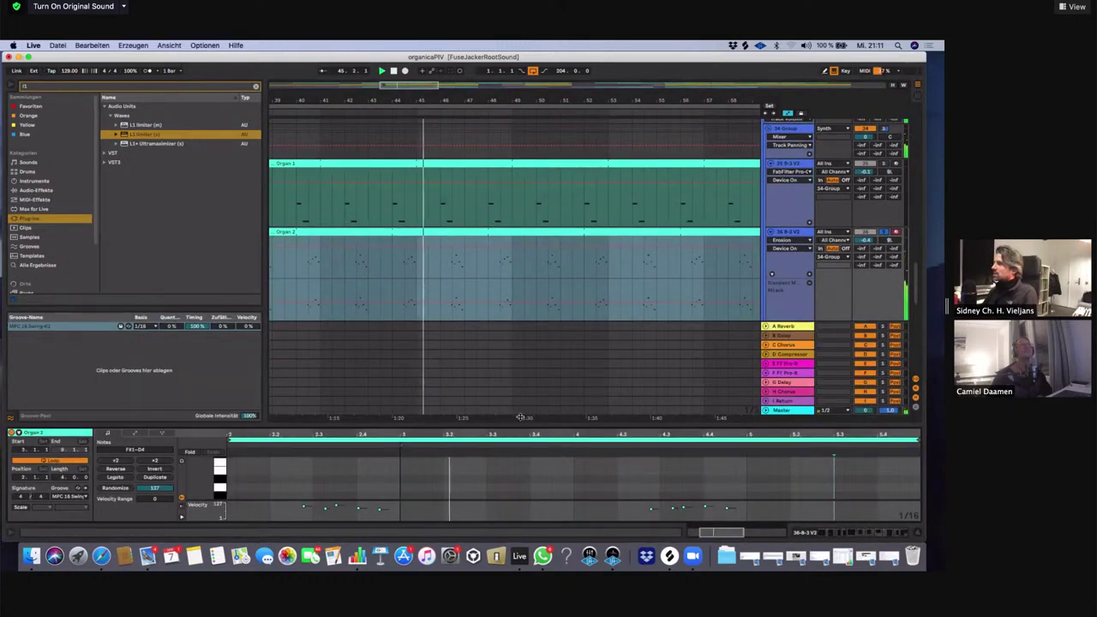
{"action": "left_click_drag", "start_coordinate": [521, 418], "coordinate": [563, 196]}
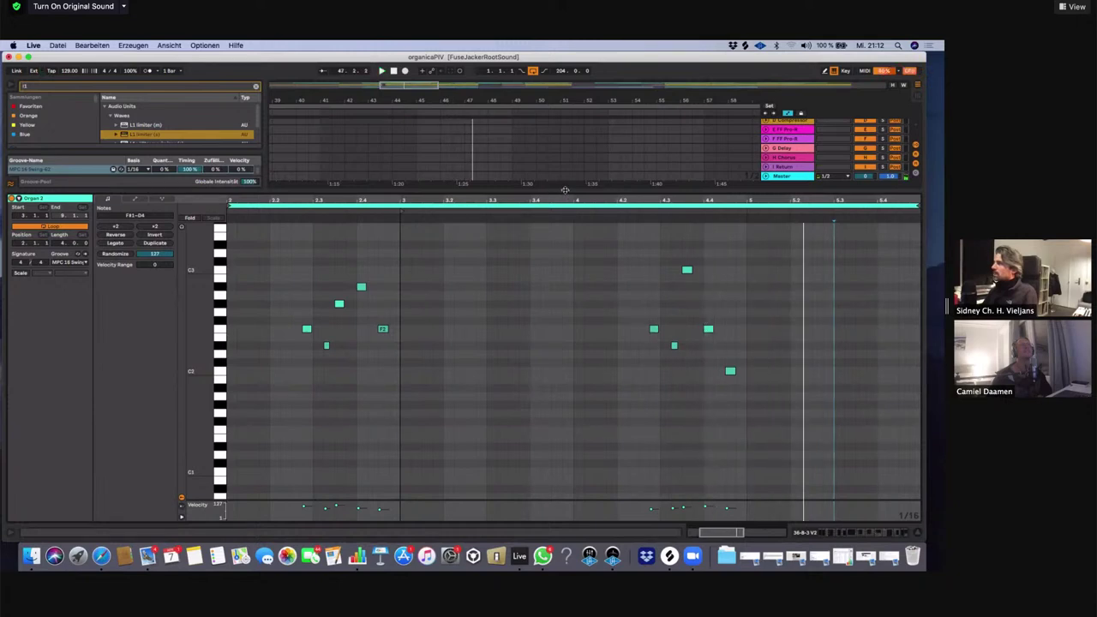
{"action": "key", "text": "super+alt+l"}
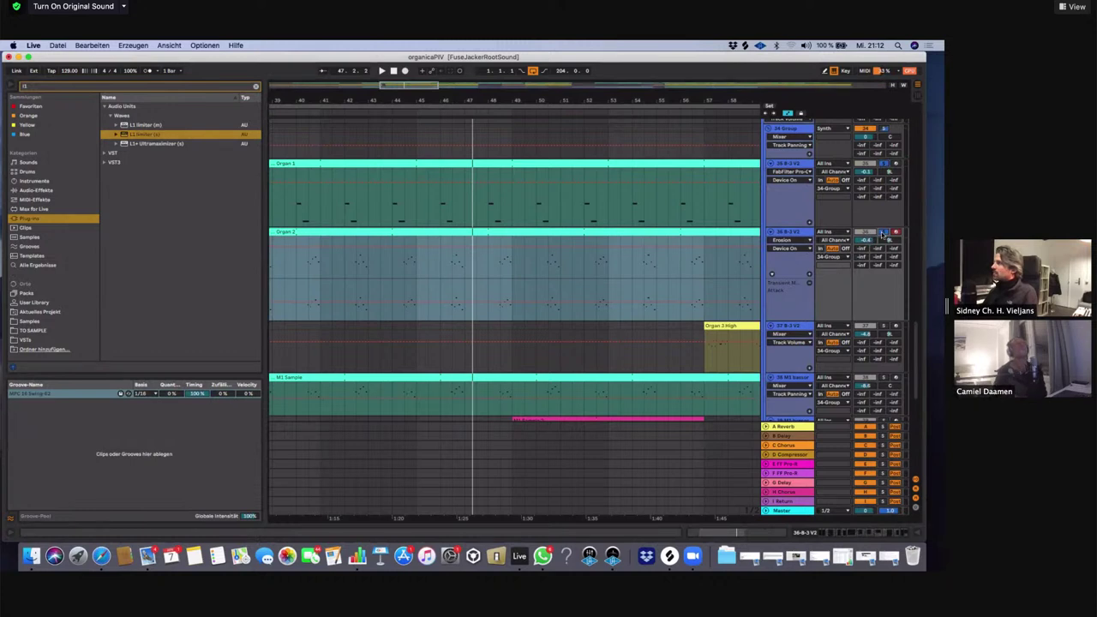
Play the Organ 1 track soloed from bar 47.3
{"action": "left_click", "coordinate": [481, 172]}
{"action": "left_click", "coordinate": [479, 174]}
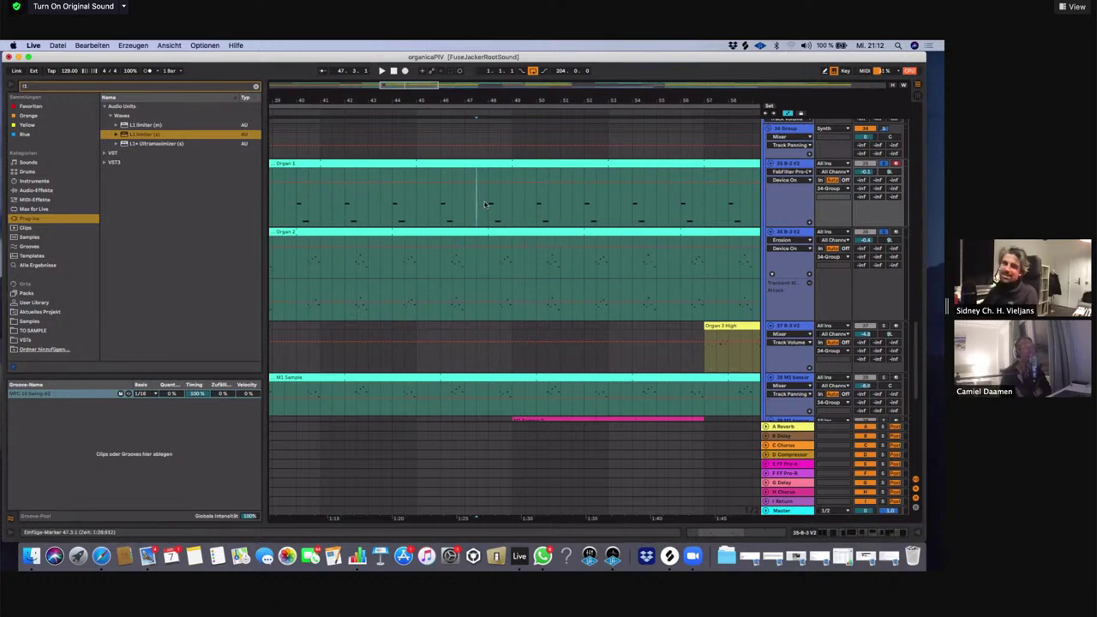
{"action": "key", "text": "space"}
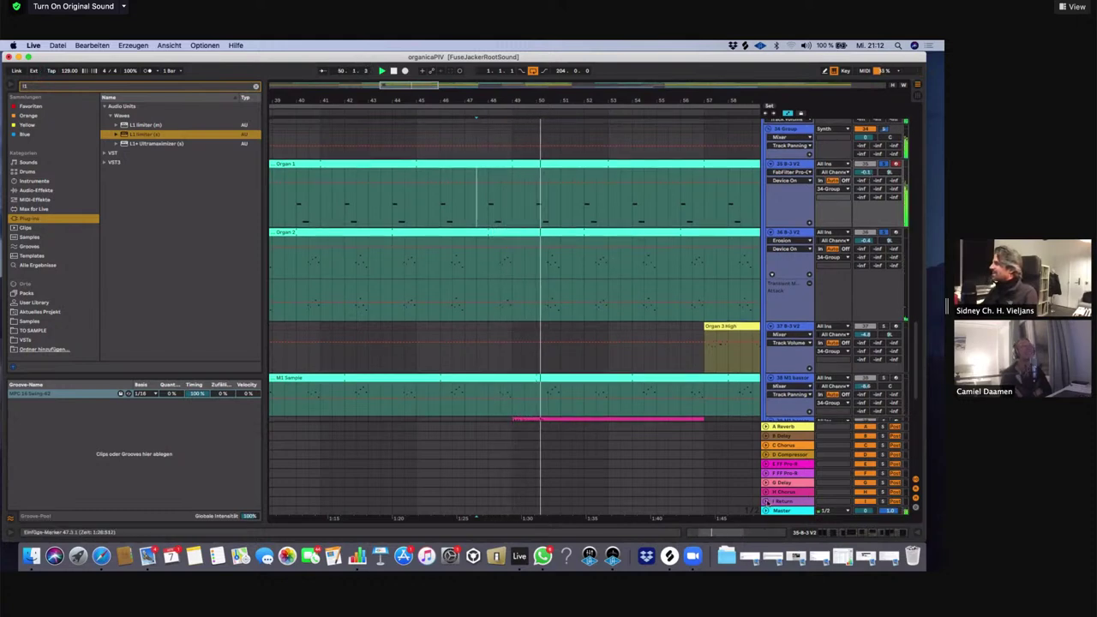
Return to the HIGHS group and play it soloed from around bar 41
{"action": "scroll", "coordinate": [765, 431], "scroll_direction": "down", "scroll_amount": 3}
{"action": "scroll", "coordinate": [762, 431], "scroll_direction": "up", "scroll_amount": 20}
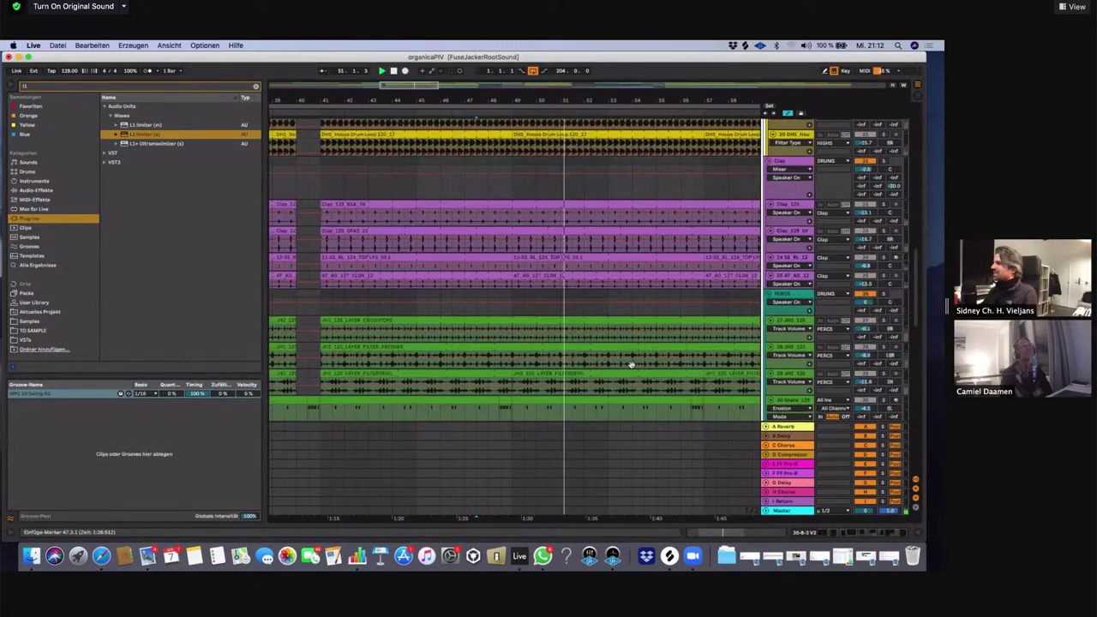
{"action": "scroll", "coordinate": [498, 249], "scroll_direction": "left", "scroll_amount": 4}
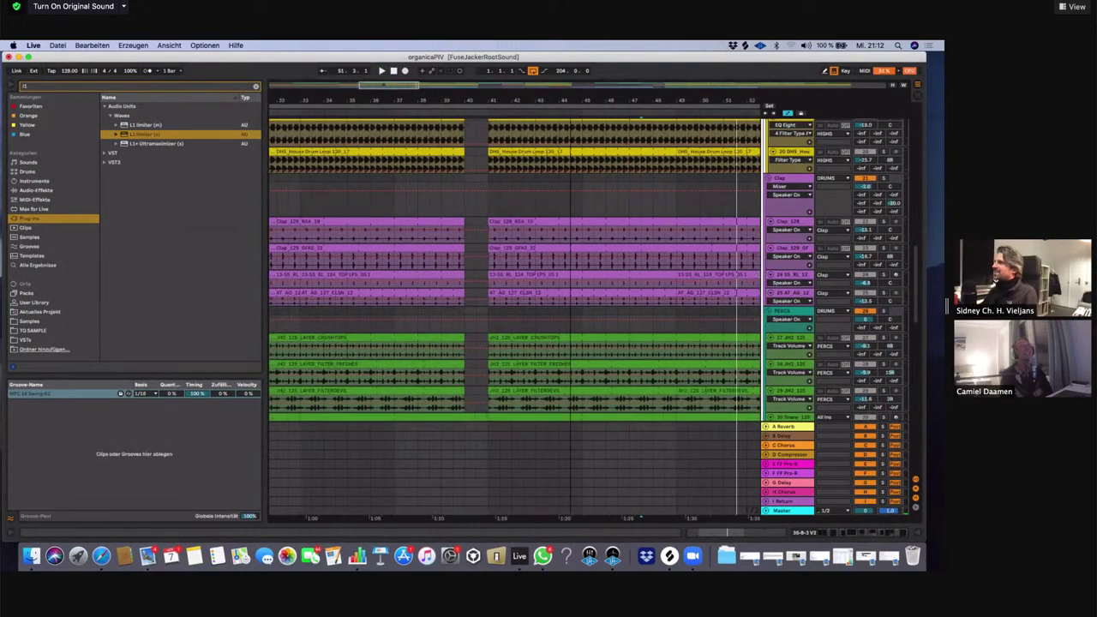
{"action": "scroll", "coordinate": [459, 269], "scroll_direction": "up", "scroll_amount": 2}
{"action": "scroll", "coordinate": [467, 113], "scroll_direction": "up", "scroll_amount": 8}
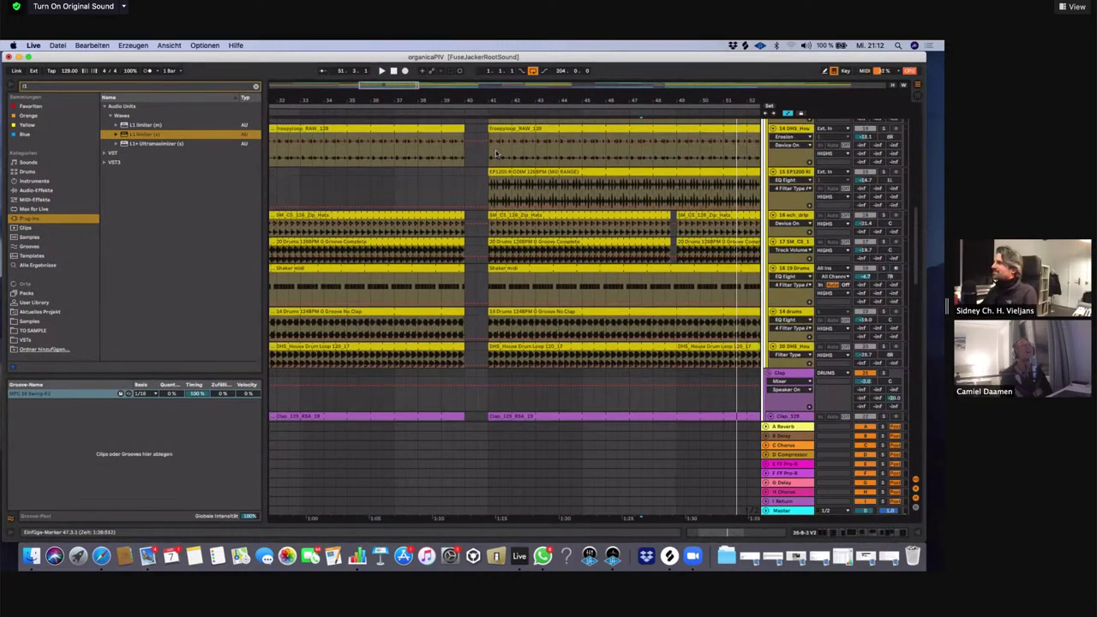
{"action": "scroll", "coordinate": [505, 233], "scroll_direction": "up", "scroll_amount": 3}
{"action": "left_click_drag", "start_coordinate": [500, 101], "coordinate": [499, 84]}
{"action": "scroll", "coordinate": [486, 115], "scroll_direction": "down", "scroll_amount": 1}
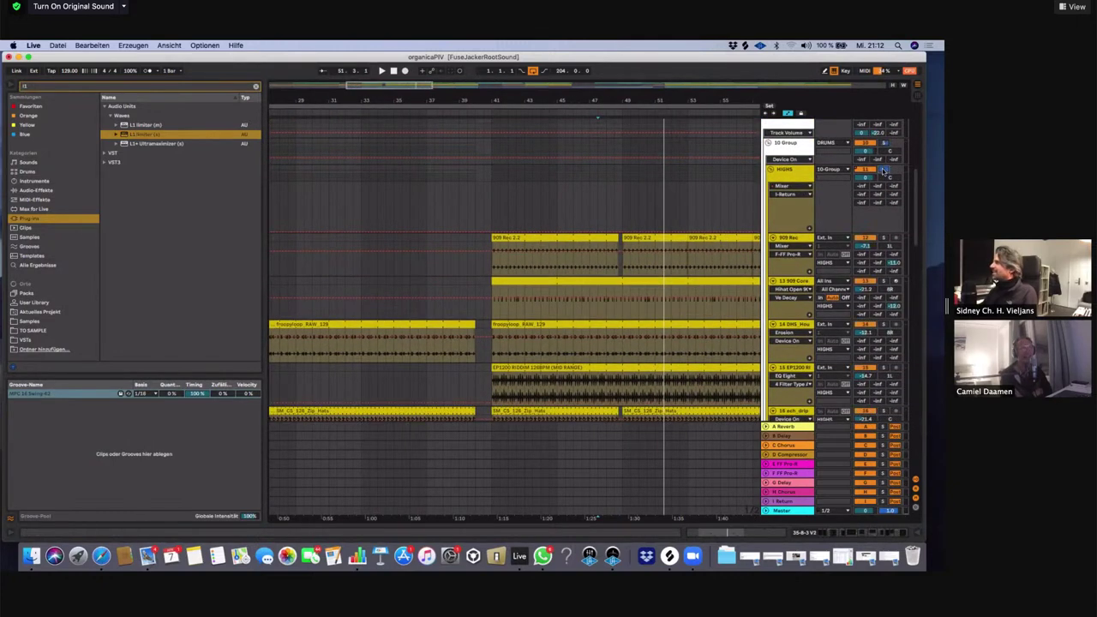
{"action": "key", "text": "space"}
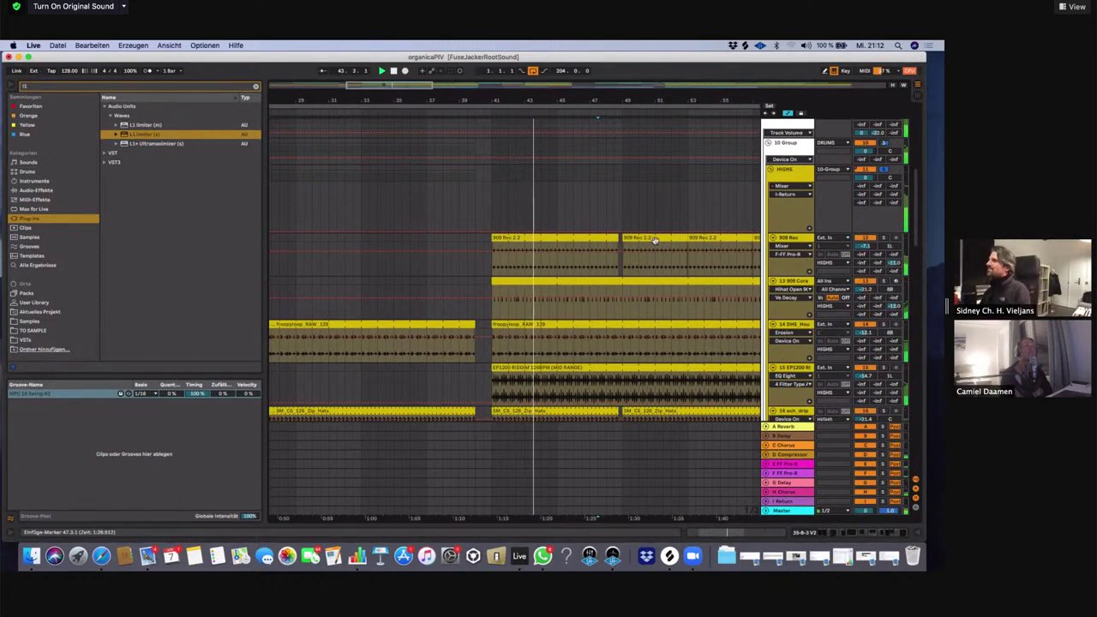
Inspect the Hihat Open notes of the 909 Core clip in an enlarged note editor, closing the clip view again
{"action": "left_click", "coordinate": [536, 282]}
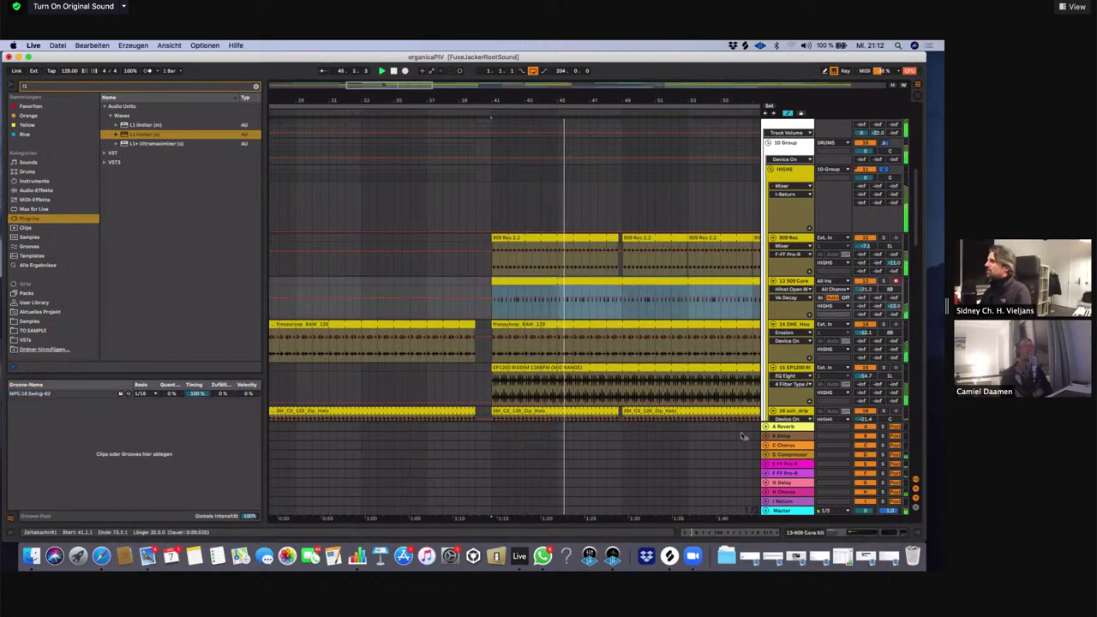
{"action": "double_click", "coordinate": [642, 280]}
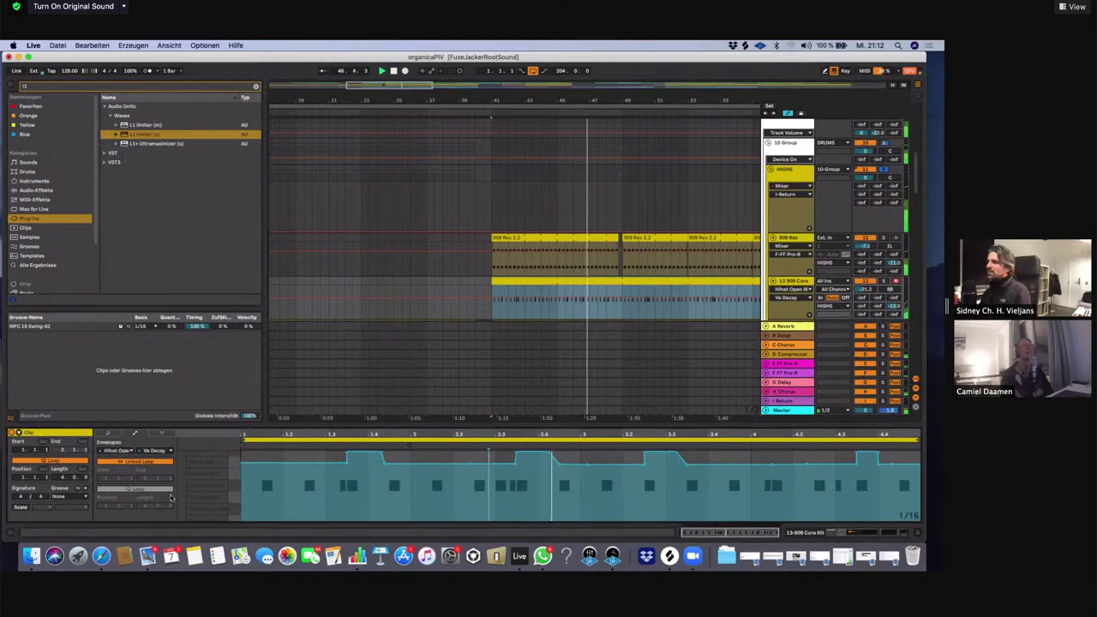
{"action": "left_click", "coordinate": [116, 437]}
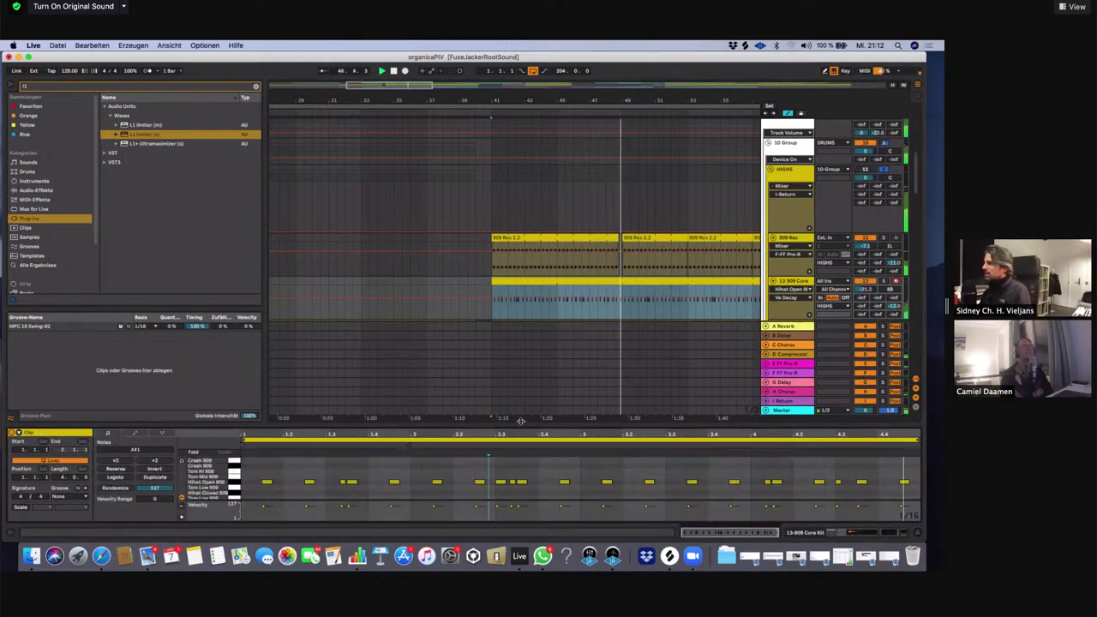
{"action": "left_click_drag", "start_coordinate": [518, 429], "coordinate": [699, 211]}
{"action": "left_click", "coordinate": [514, 319]}
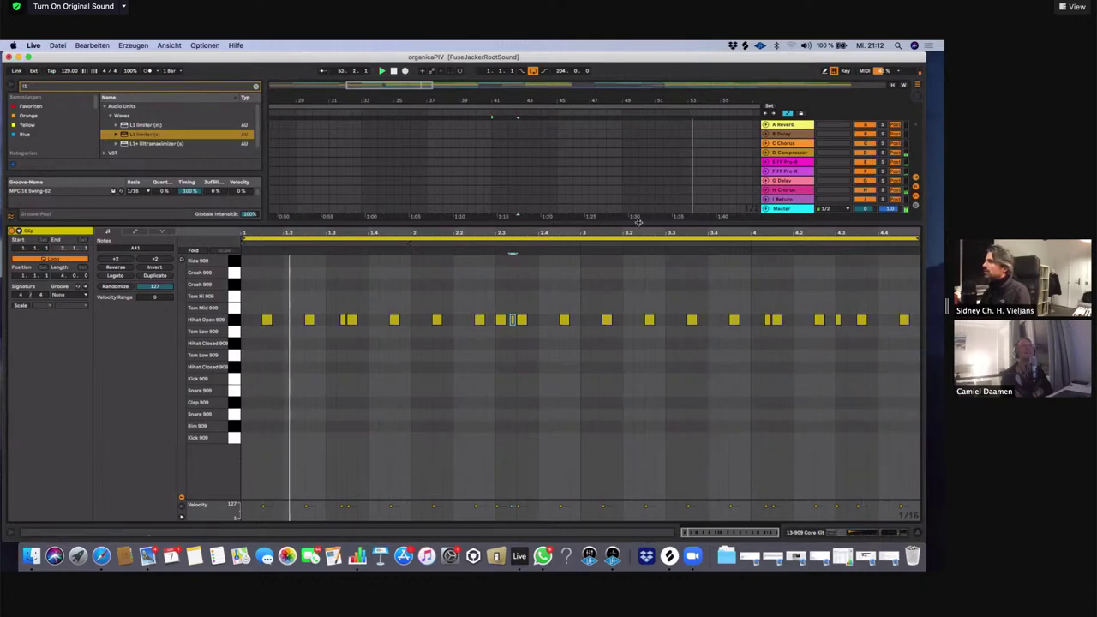
{"action": "left_click_drag", "start_coordinate": [640, 223], "coordinate": [589, 549]}
Open the froopyloop_RAW_129 clip starting at bar 41 and play its DHS House Drum Loop track soloed
{"action": "scroll", "coordinate": [570, 317], "scroll_direction": "up", "scroll_amount": 5}
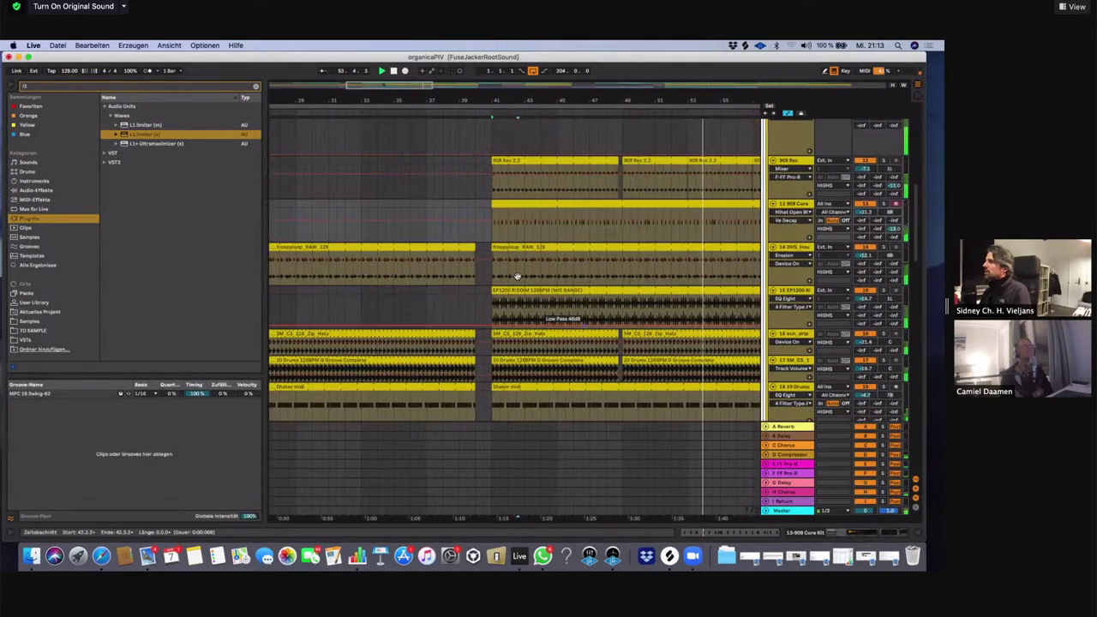
{"action": "double_click", "coordinate": [517, 279]}
{"action": "key", "text": "space"}
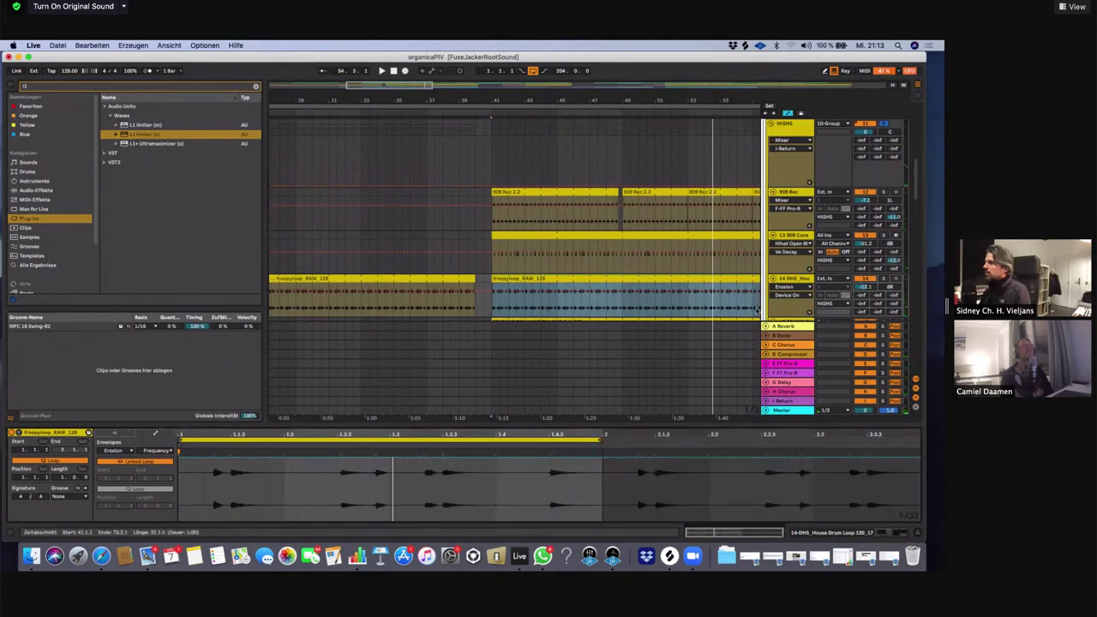
{"action": "key", "text": "space"}
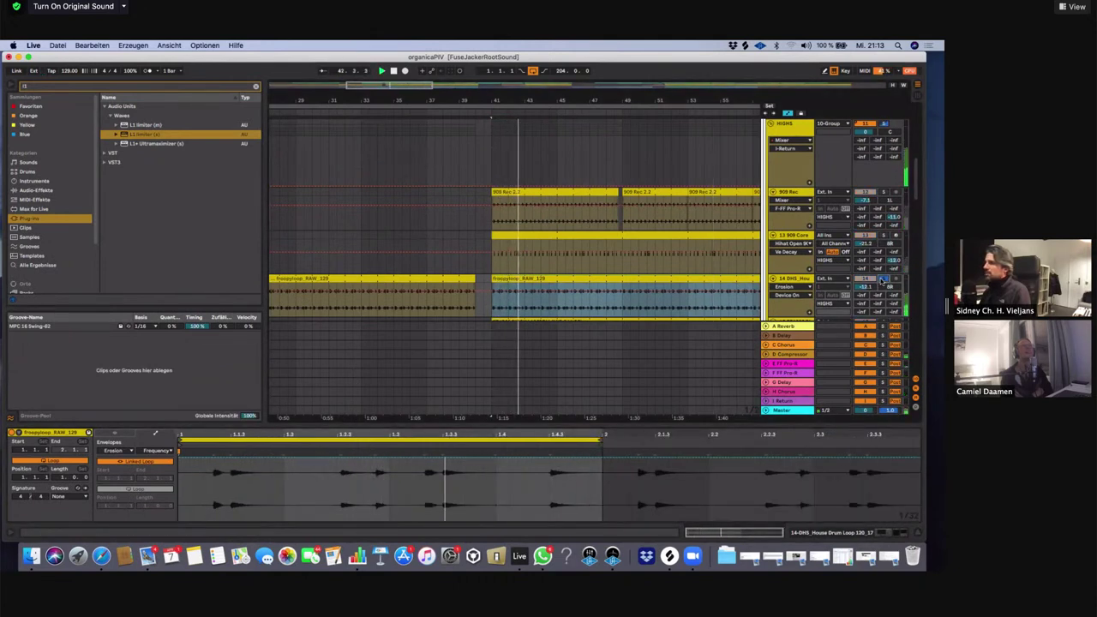
Solo the EP1200 RIDDIM track and open its mid-range loop clip at bar 41
{"action": "double_click", "coordinate": [728, 532]}
{"action": "scroll", "coordinate": [892, 335], "scroll_direction": "down", "scroll_amount": 1}
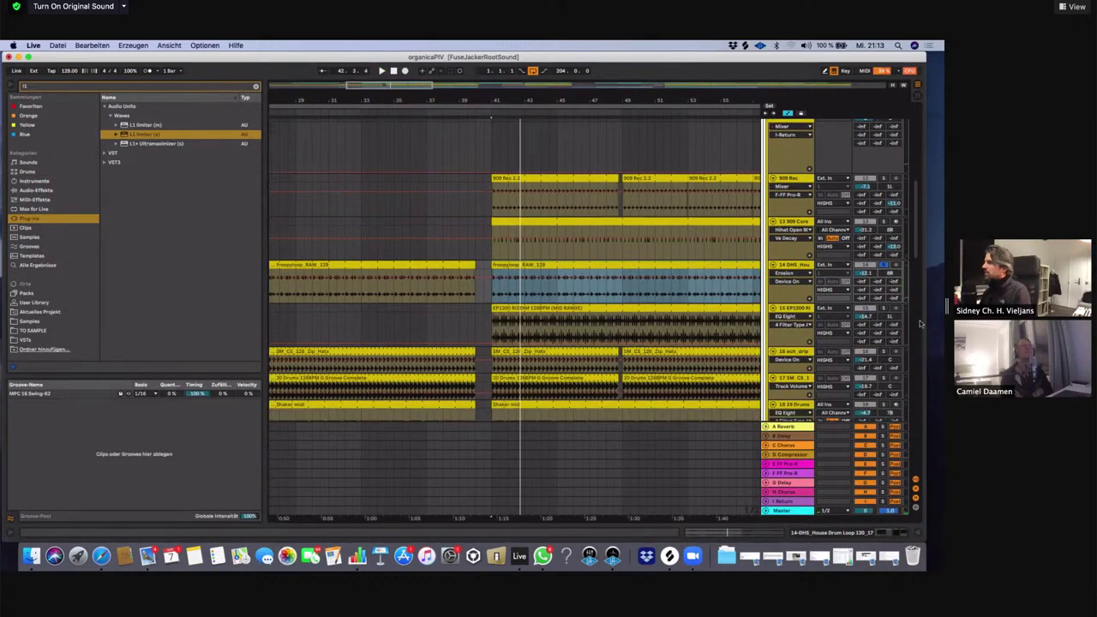
{"action": "left_click", "coordinate": [884, 308]}
{"action": "double_click", "coordinate": [551, 326]}
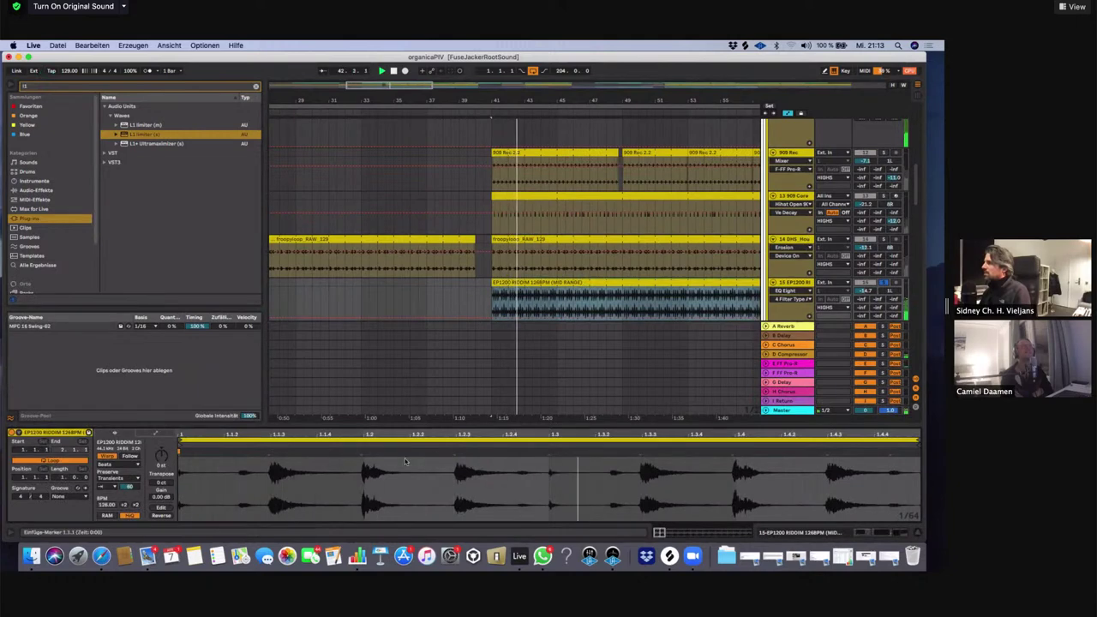
Display the clip Gain envelope over the EP1200 RIDDIM loop's waveform
{"action": "left_click", "coordinate": [153, 435]}
{"action": "left_click", "coordinate": [153, 435]}
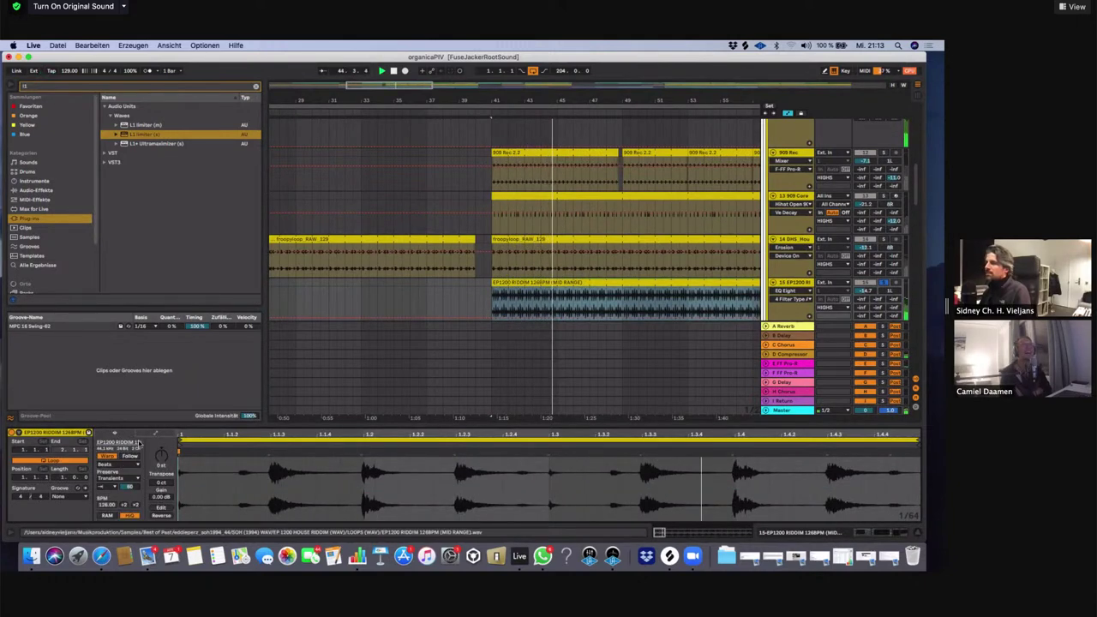
{"action": "left_click", "coordinate": [153, 436]}
{"action": "left_click", "coordinate": [116, 450]}
{"action": "left_click", "coordinate": [114, 453]}
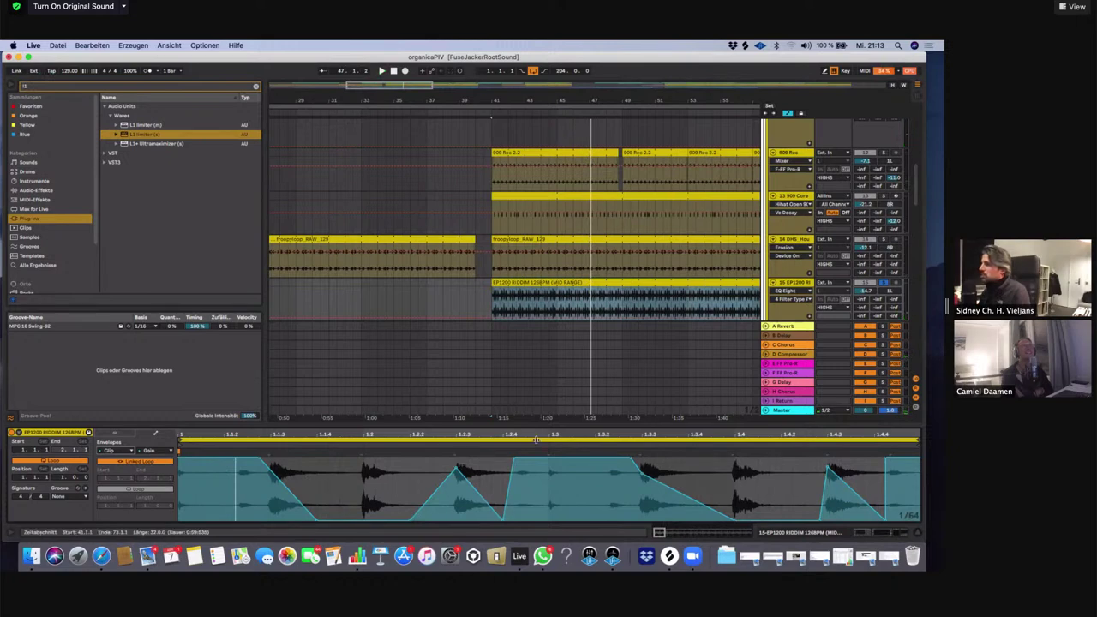
Select the Troopyloop_RAW_129 clip's first bar from bar 41, view the available clip commands and dismiss them
{"action": "scroll", "coordinate": [735, 268], "scroll_direction": "down", "scroll_amount": 3}
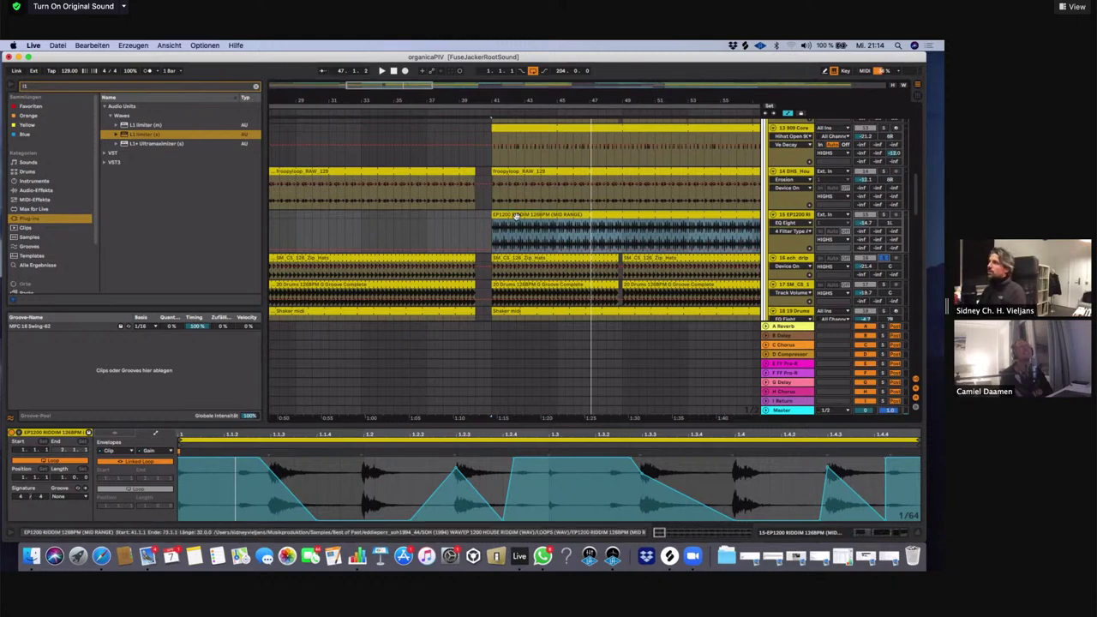
{"action": "scroll", "coordinate": [523, 206], "scroll_direction": "up", "scroll_amount": 1}
{"action": "left_click_drag", "start_coordinate": [511, 209], "coordinate": [497, 178]}
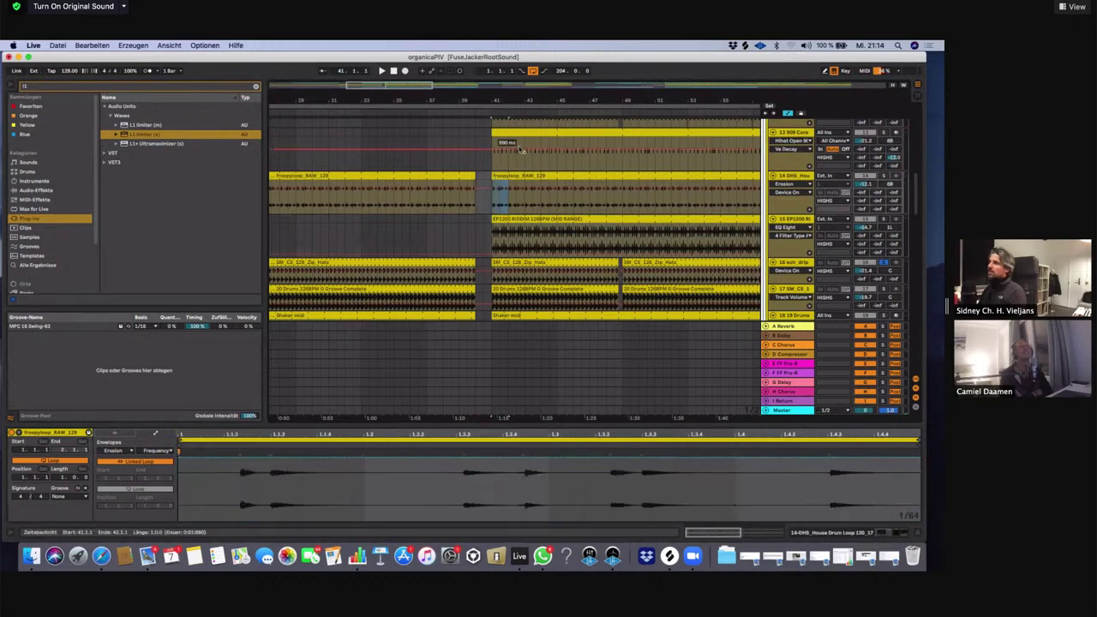
{"action": "left_click", "coordinate": [506, 203]}
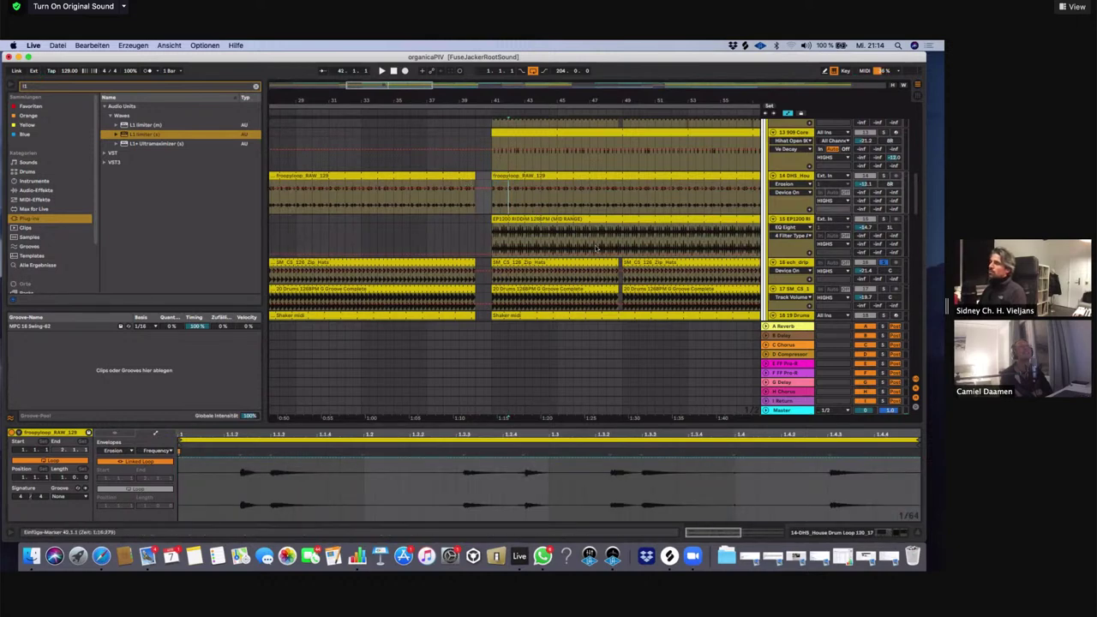
{"action": "right_click", "coordinate": [501, 179]}
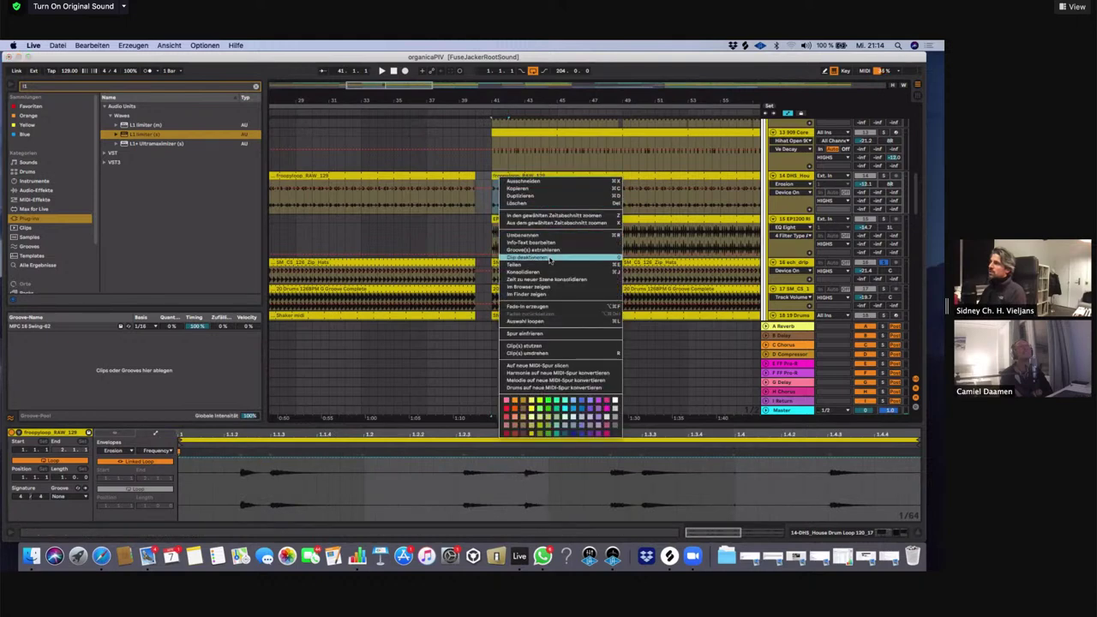
{"action": "left_click", "coordinate": [468, 237]}
Reopen the EP1200 RIDDIM clip and switch its display from the Gain envelope to the sample's warp and pitch settings
{"action": "left_click", "coordinate": [540, 224]}
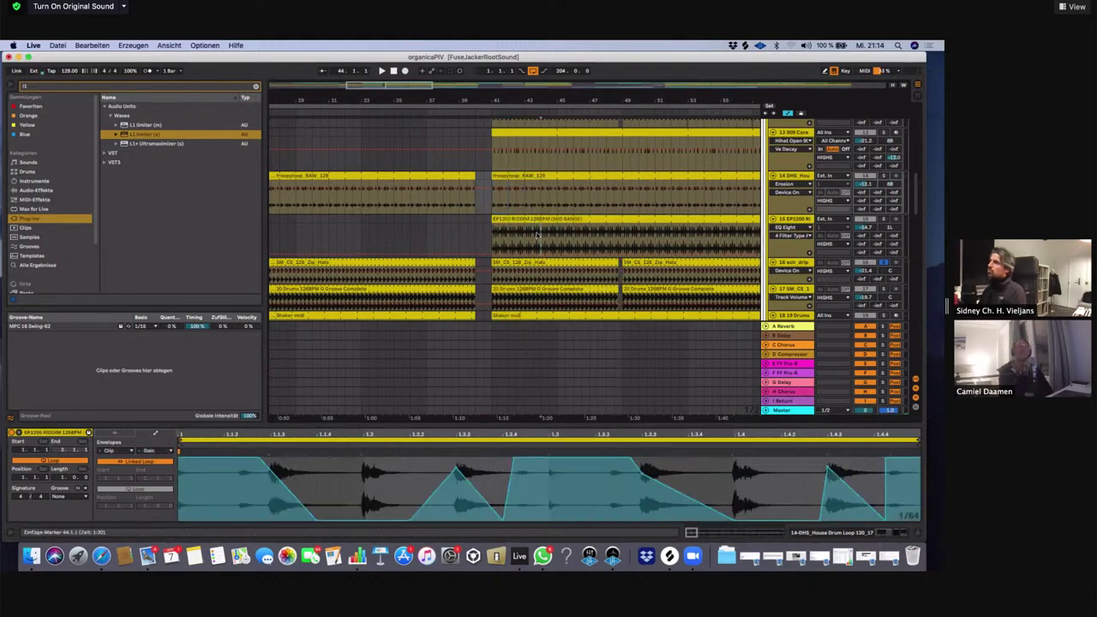
{"action": "left_click", "coordinate": [549, 451]}
{"action": "mouse_move", "coordinate": [548, 453]}
{"action": "left_mouse_down"}
{"action": "mouse_move", "coordinate": [575, 450]}
{"action": "mouse_move", "coordinate": [549, 451]}
{"action": "left_mouse_up"}
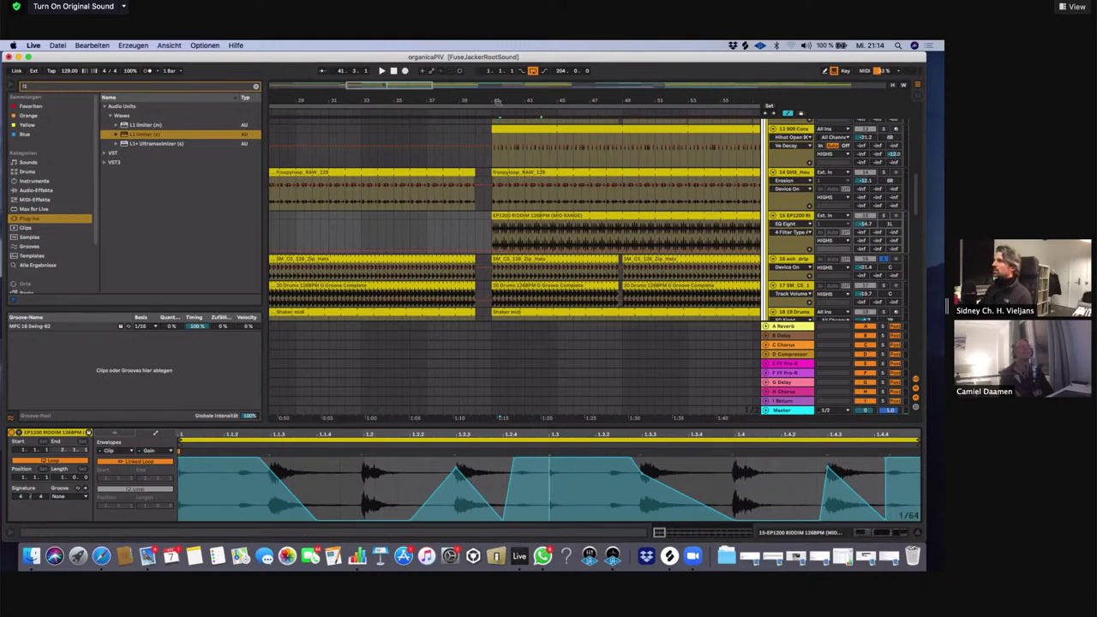
{"action": "left_click_drag", "start_coordinate": [497, 100], "coordinate": [419, 109]}
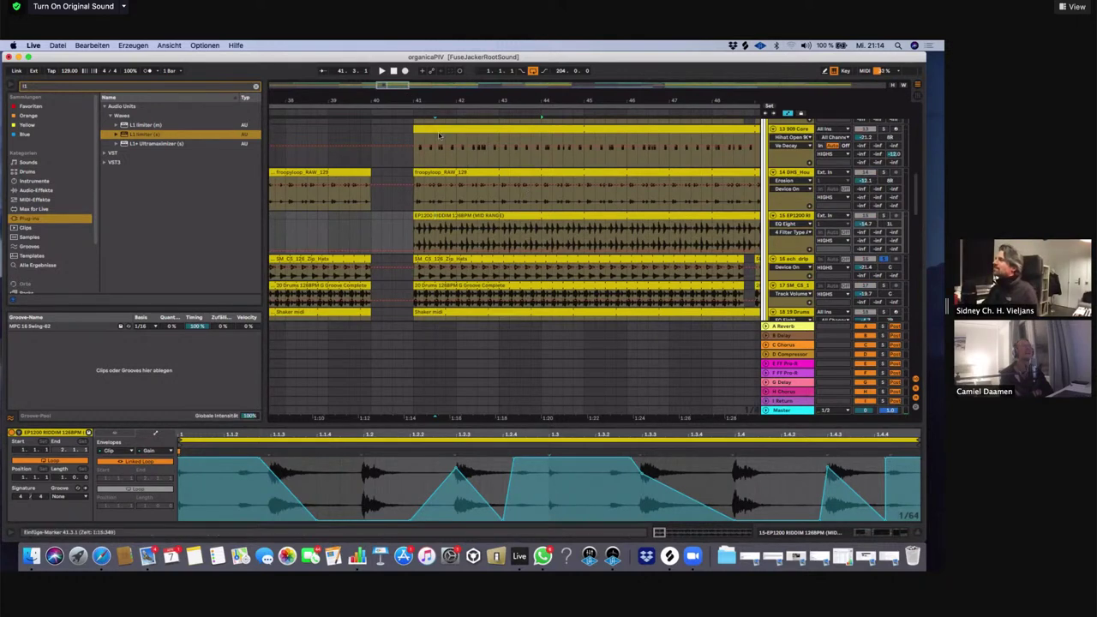
{"action": "left_click_drag", "start_coordinate": [420, 113], "coordinate": [407, 84]}
{"action": "scroll", "coordinate": [464, 191], "scroll_direction": "up", "scroll_amount": 3}
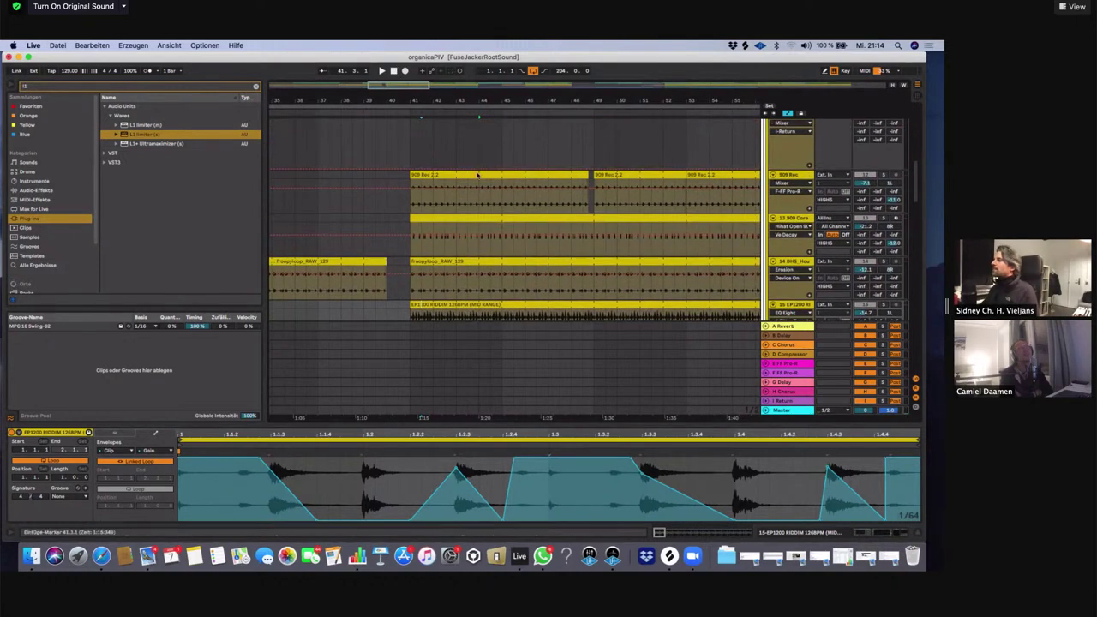
{"action": "scroll", "coordinate": [561, 287], "scroll_direction": "down", "scroll_amount": 3}
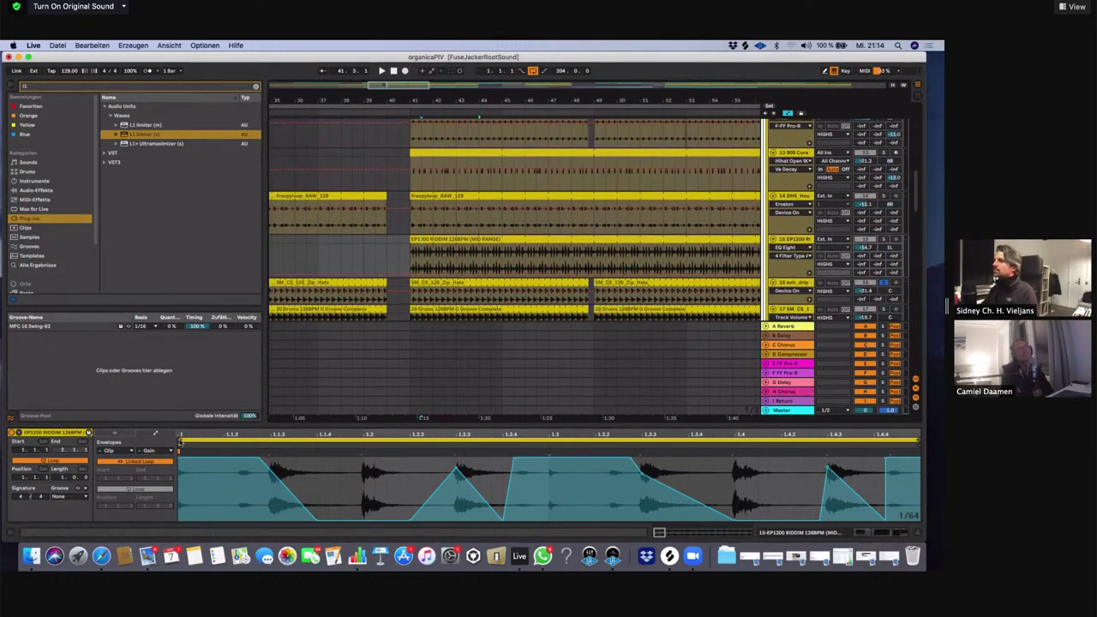
{"action": "left_click", "coordinate": [112, 433]}
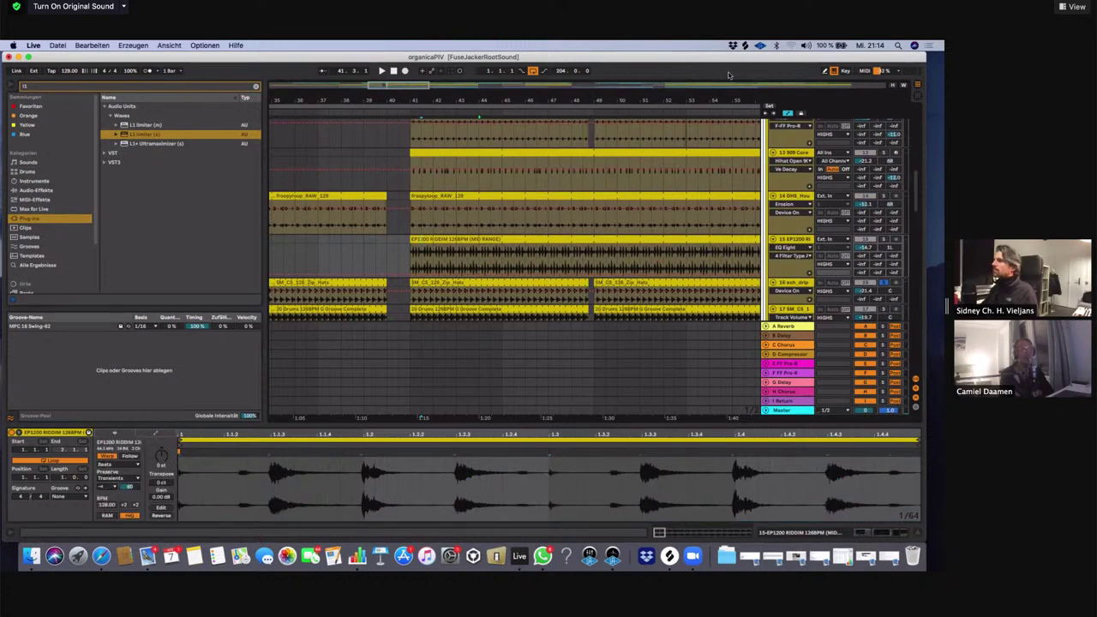
Solo the PERCS group and play the arrangement from position 41.3.1
{"action": "left_click_drag", "start_coordinate": [407, 101], "coordinate": [407, 56]}
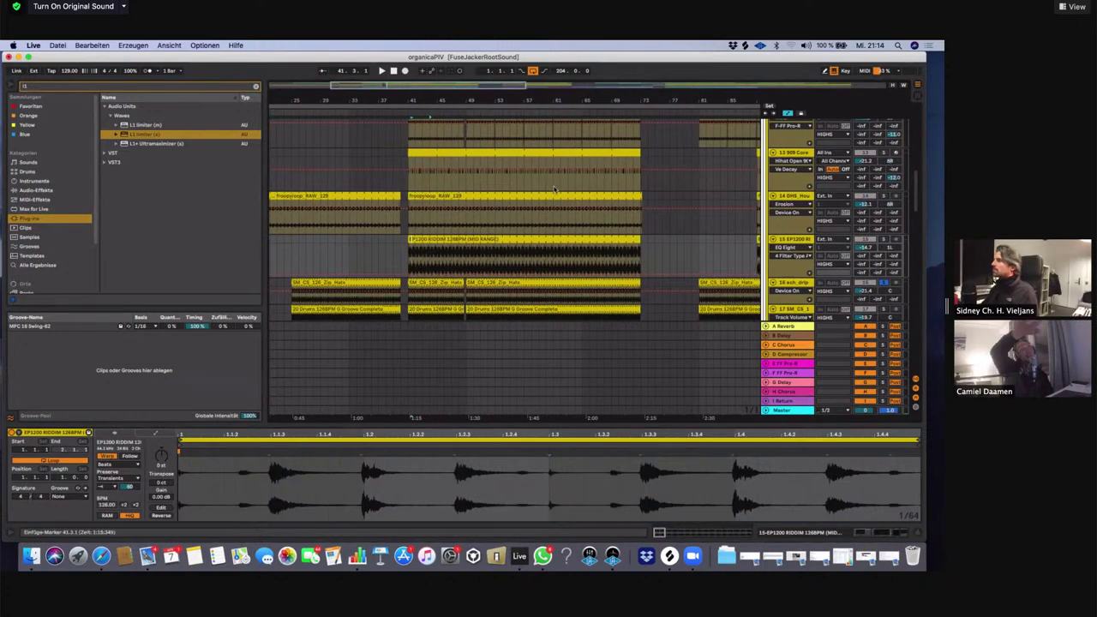
{"action": "scroll", "coordinate": [551, 191], "scroll_direction": "down", "scroll_amount": 2}
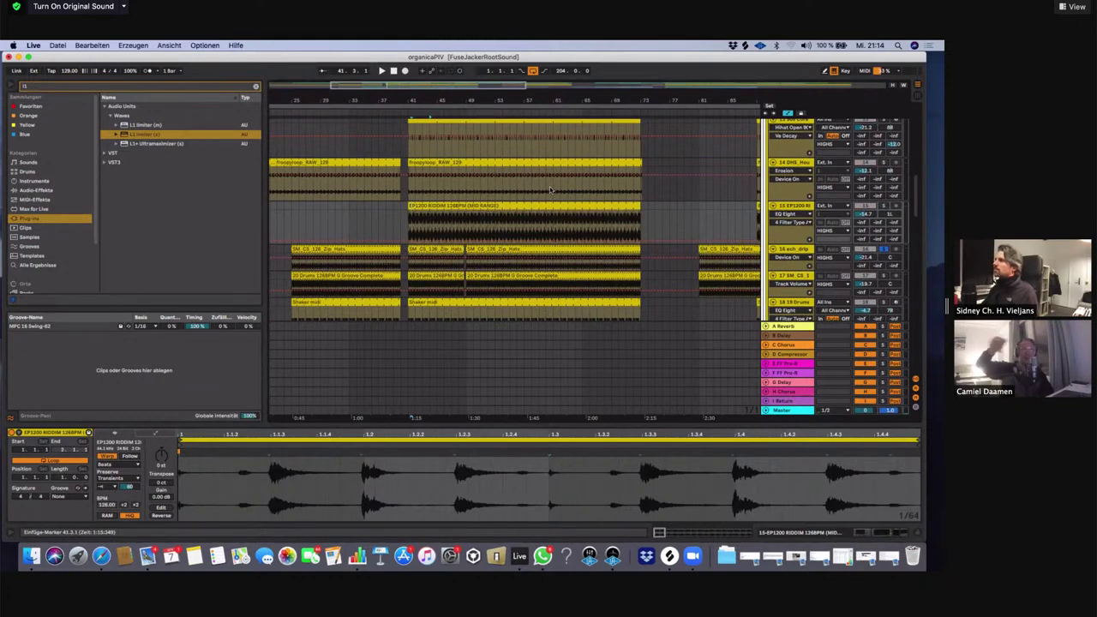
{"action": "scroll", "coordinate": [507, 191], "scroll_direction": "down", "scroll_amount": 1}
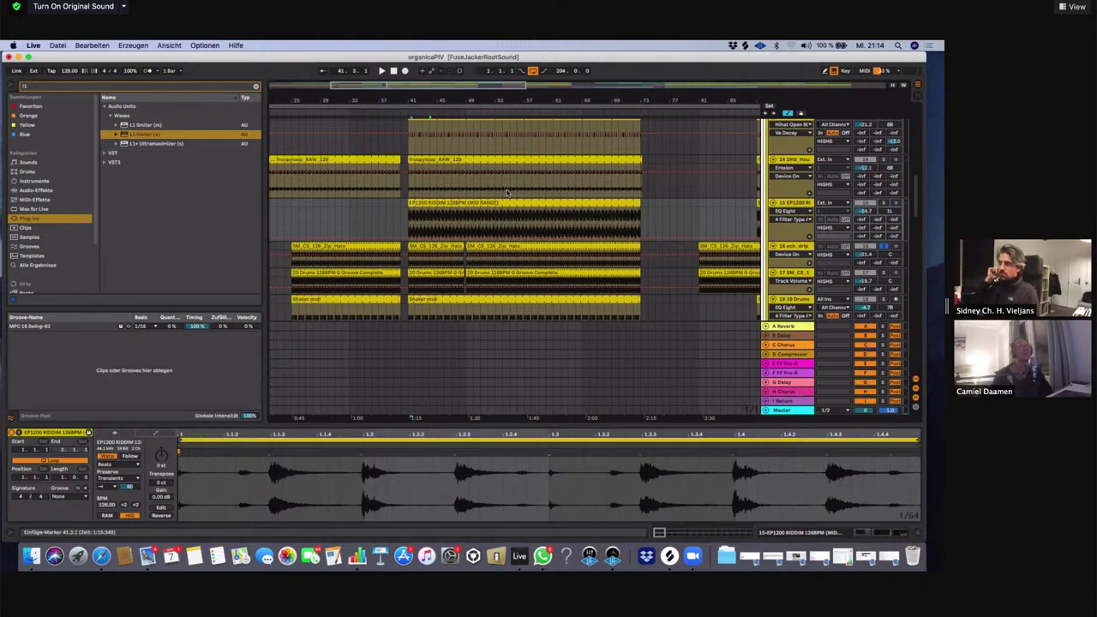
{"action": "scroll", "coordinate": [507, 203], "scroll_direction": "down", "scroll_amount": 1}
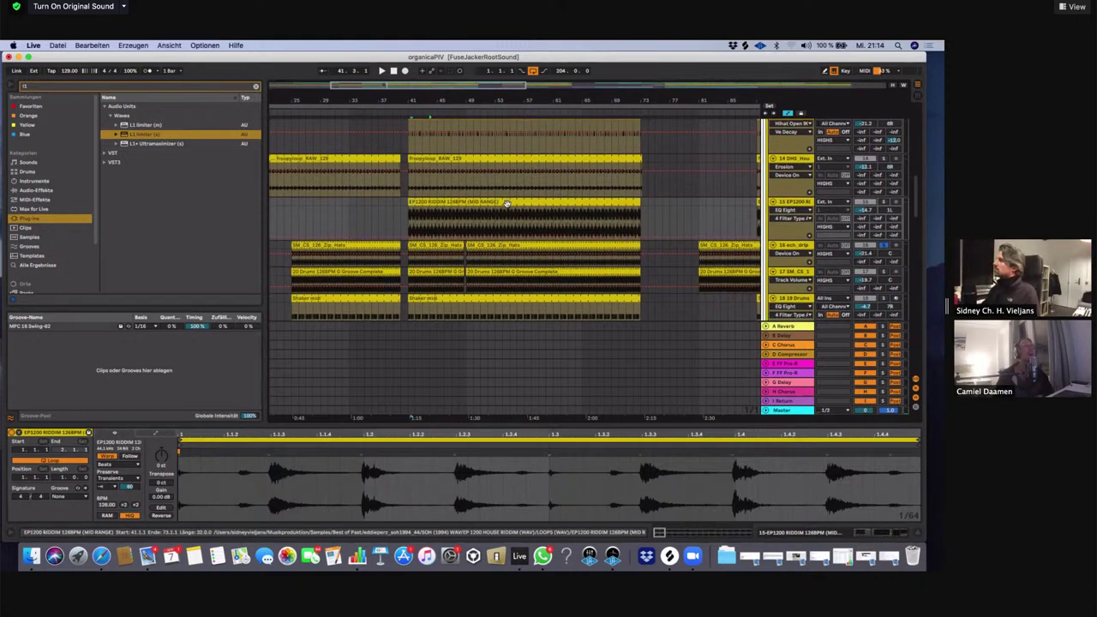
{"action": "scroll", "coordinate": [507, 204], "scroll_direction": "up", "scroll_amount": 2}
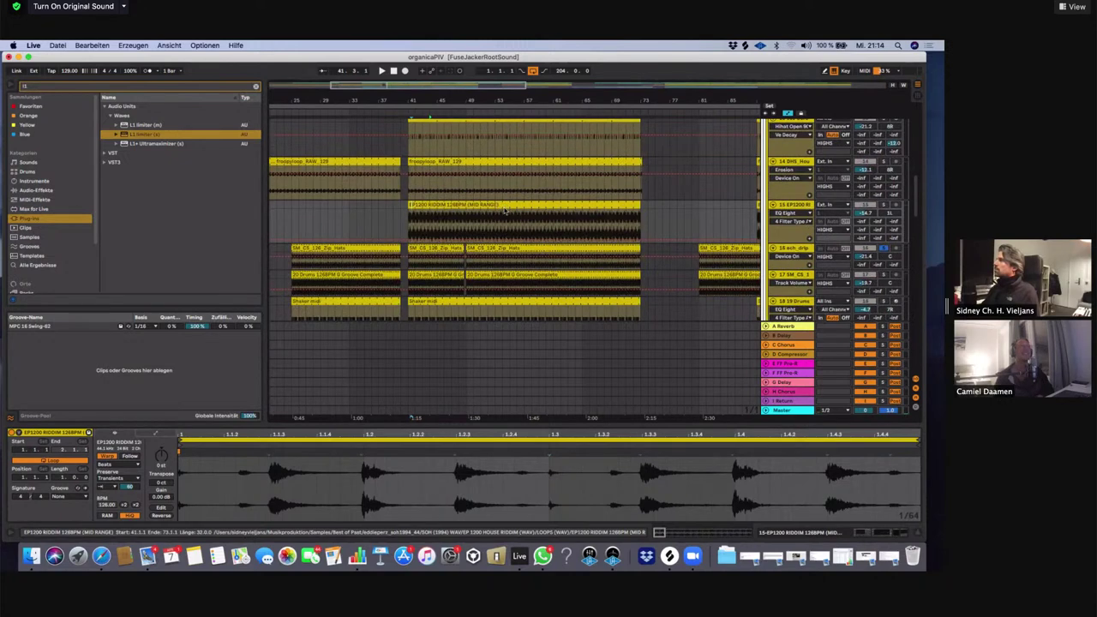
{"action": "scroll", "coordinate": [506, 210], "scroll_direction": "down", "scroll_amount": 10}
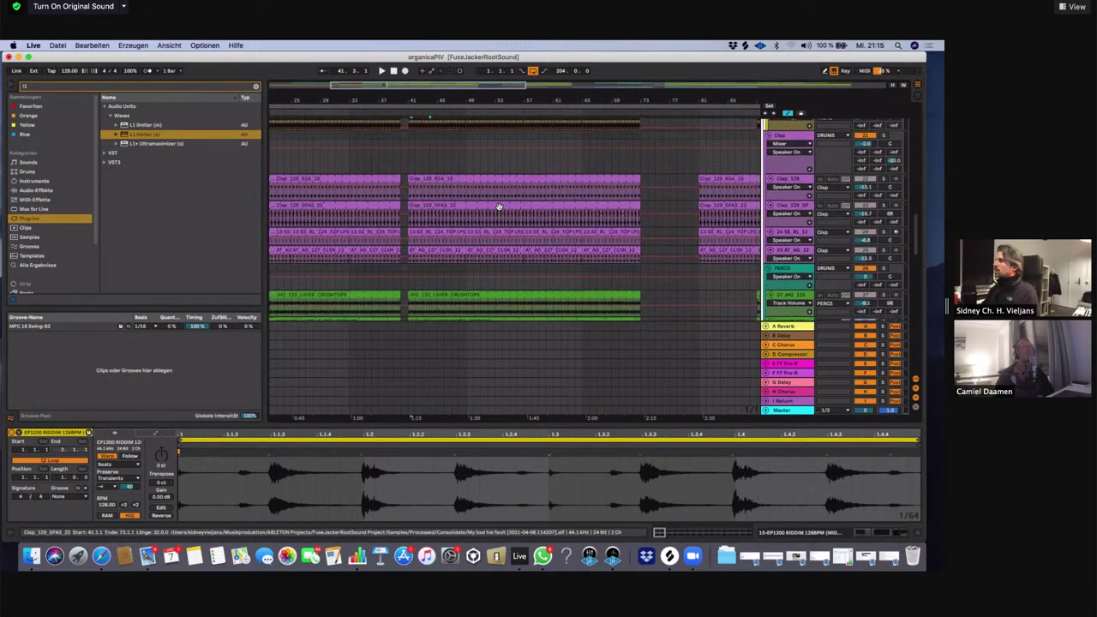
{"action": "scroll", "coordinate": [499, 207], "scroll_direction": "down", "scroll_amount": 8}
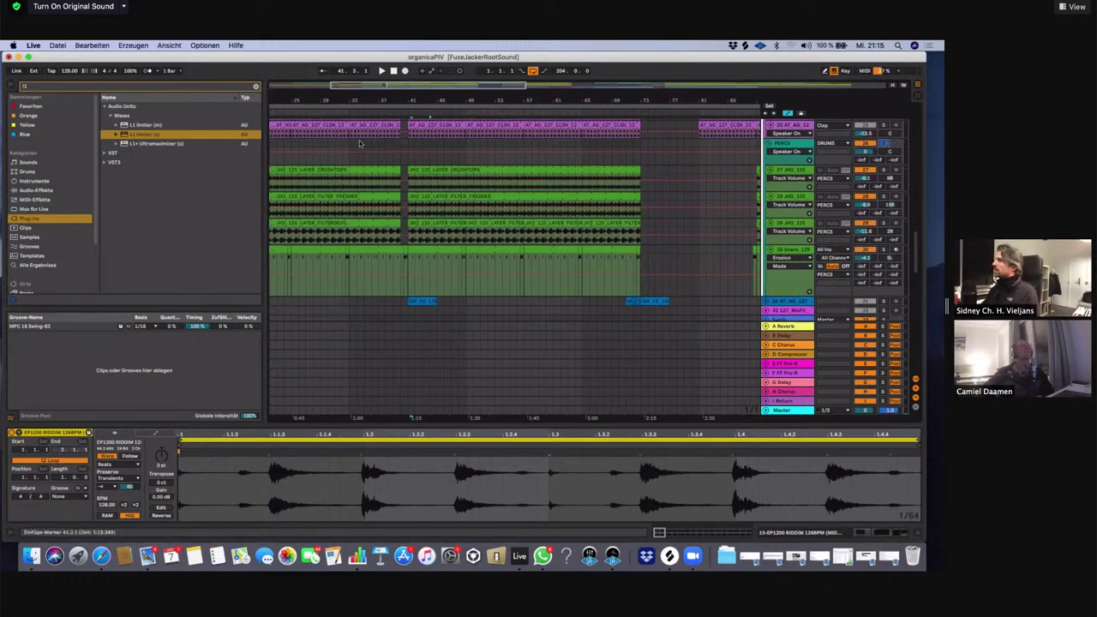
{"action": "key", "text": "space"}
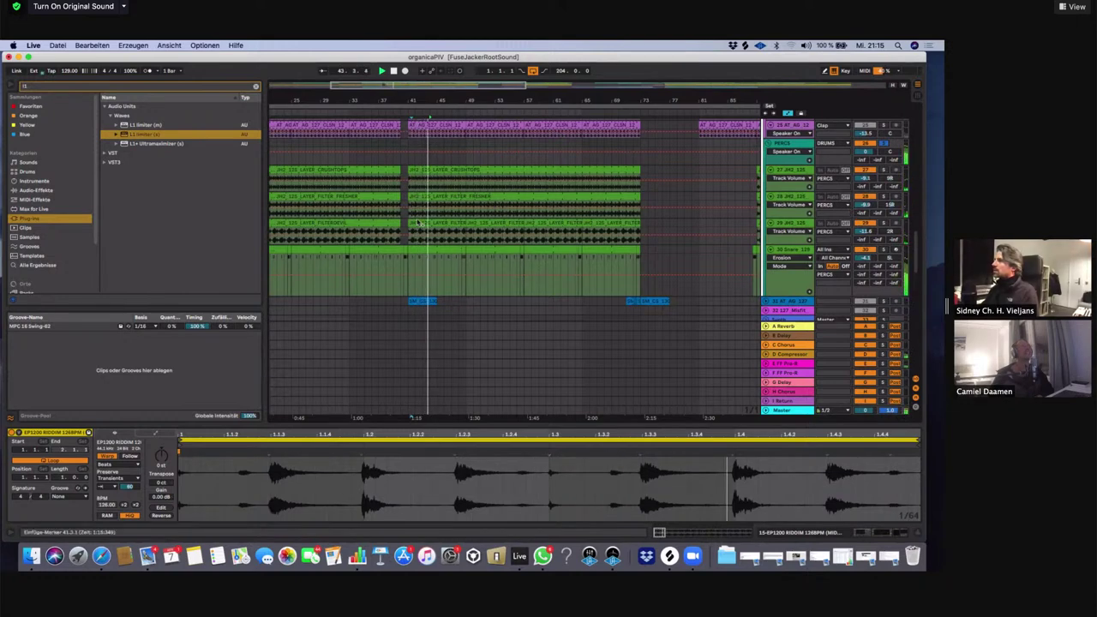
Inspect the MIDI notes of the Snare track's clip at bar 41 and the track's device chain
{"action": "left_click", "coordinate": [434, 270]}
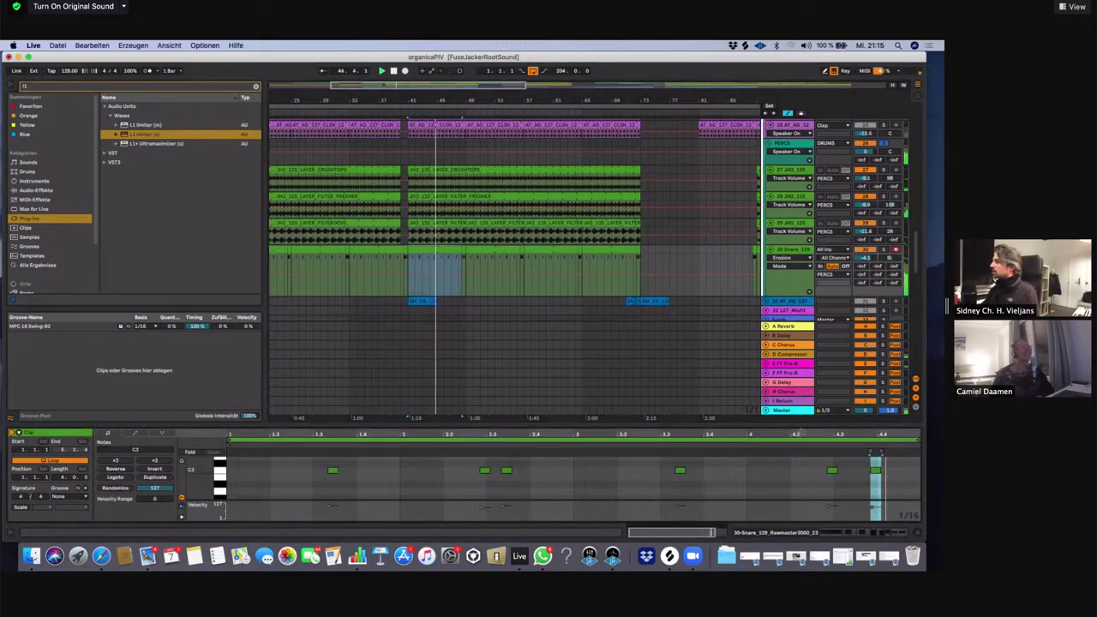
{"action": "key", "text": "shift+Tab"}
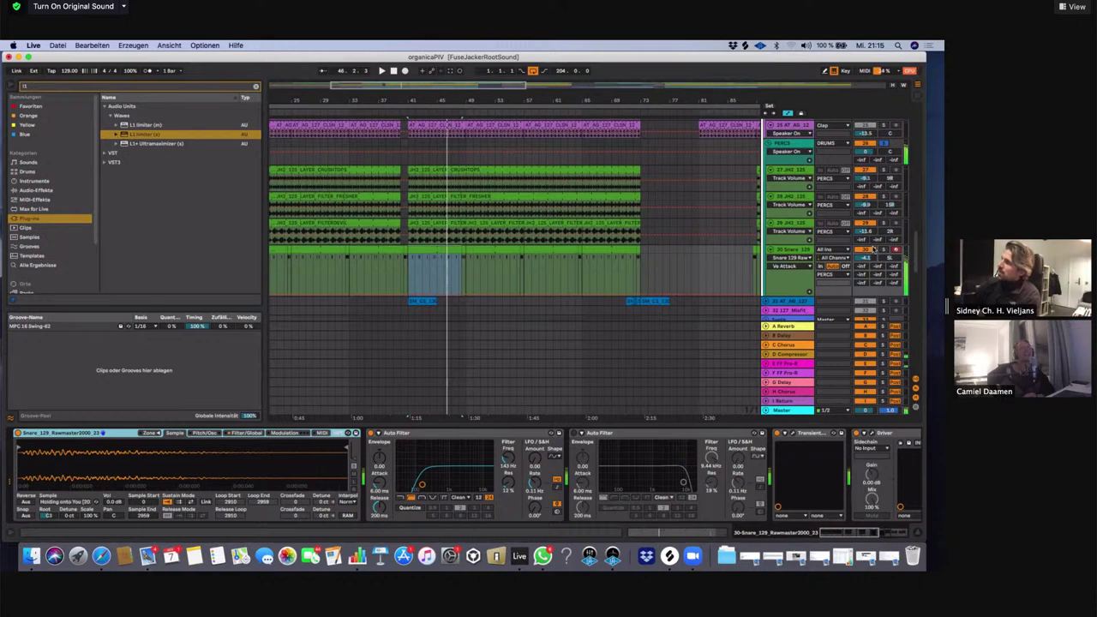
{"action": "double_click", "coordinate": [426, 251]}
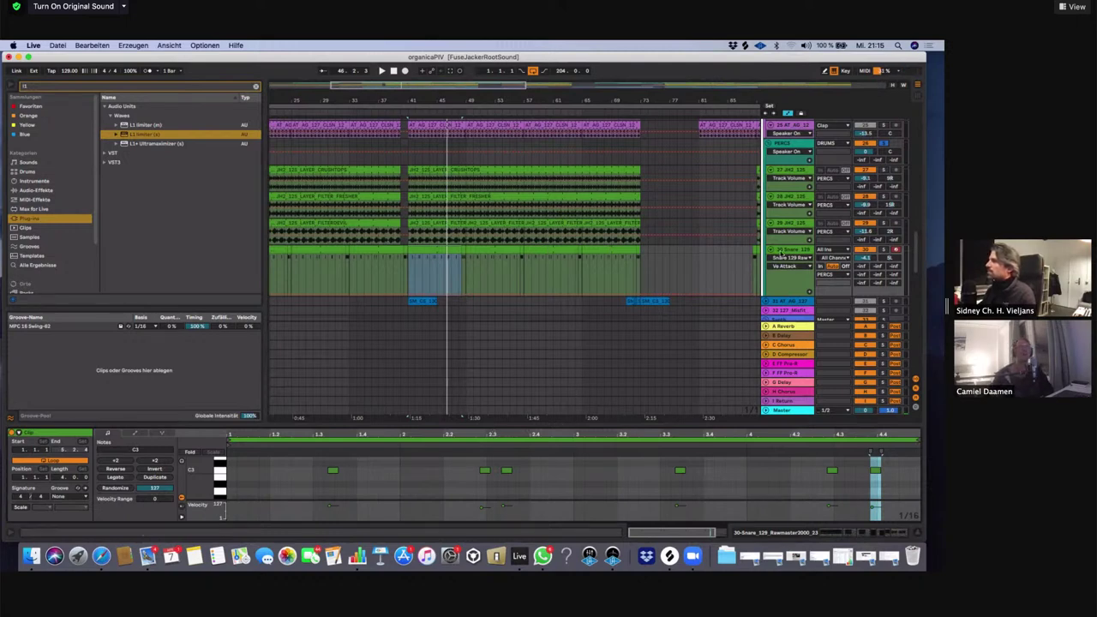
{"action": "key", "text": "shift+Tab"}
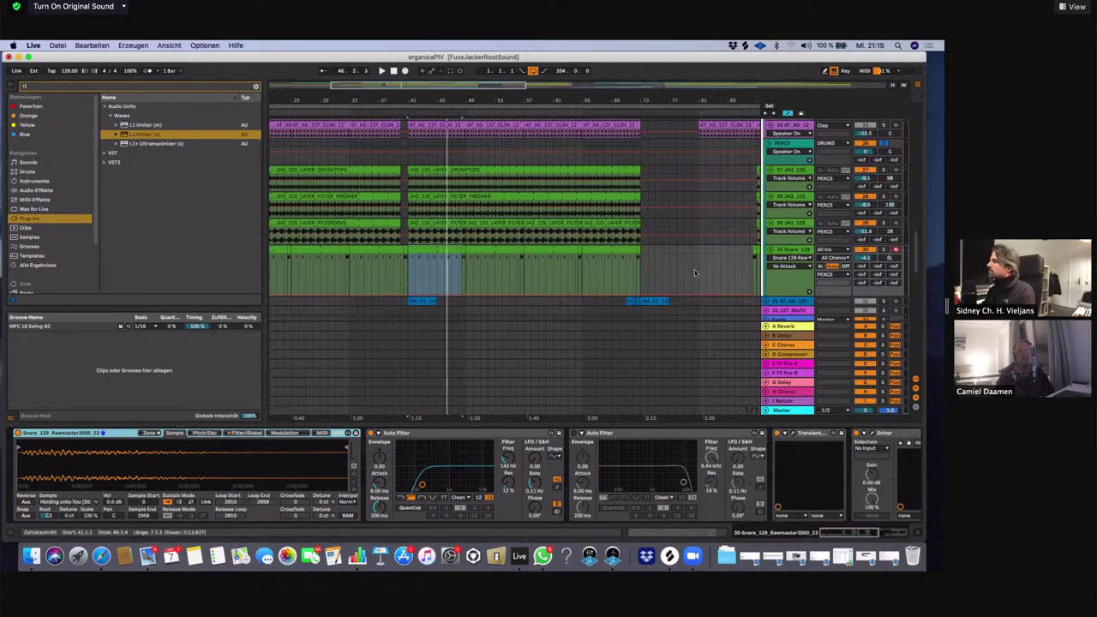
Examine the arrangement's percussion, Synth group organ, bass and drum tracks with the detail area hidden
{"action": "scroll", "coordinate": [695, 273], "scroll_direction": "down", "scroll_amount": 3}
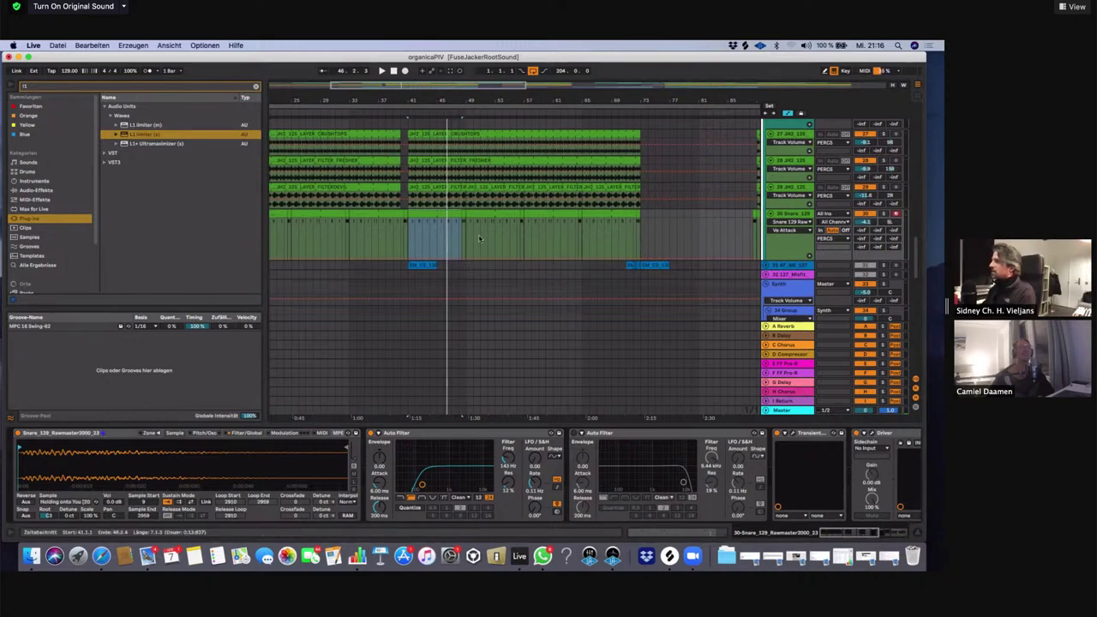
{"action": "left_click", "coordinate": [438, 232]}
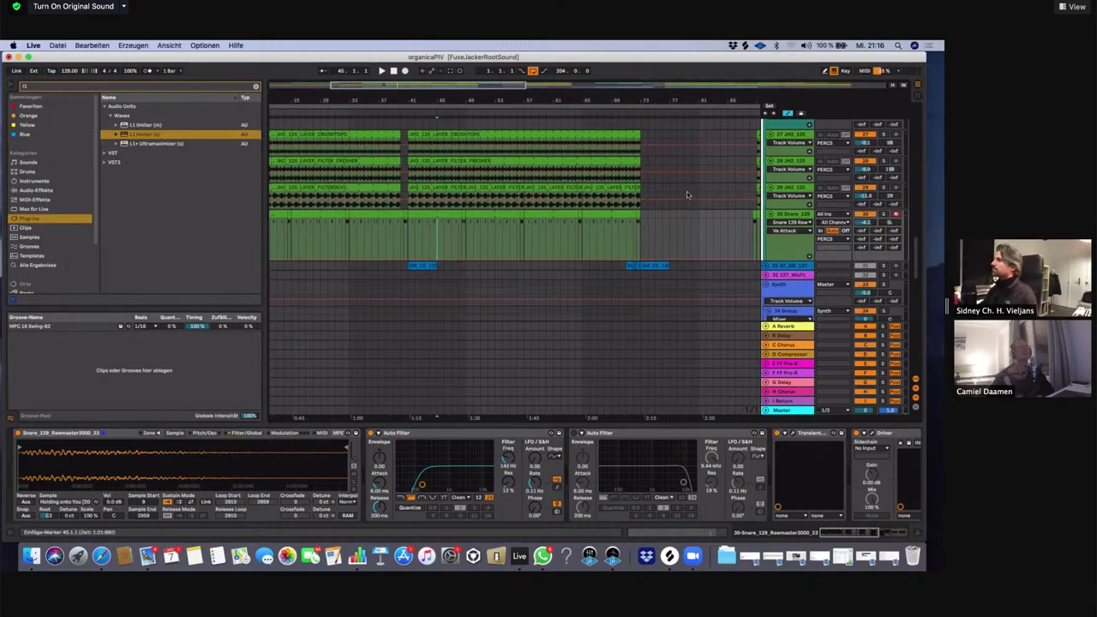
{"action": "scroll", "coordinate": [687, 192], "scroll_direction": "up", "scroll_amount": 2}
{"action": "scroll", "coordinate": [678, 186], "scroll_direction": "up", "scroll_amount": 8}
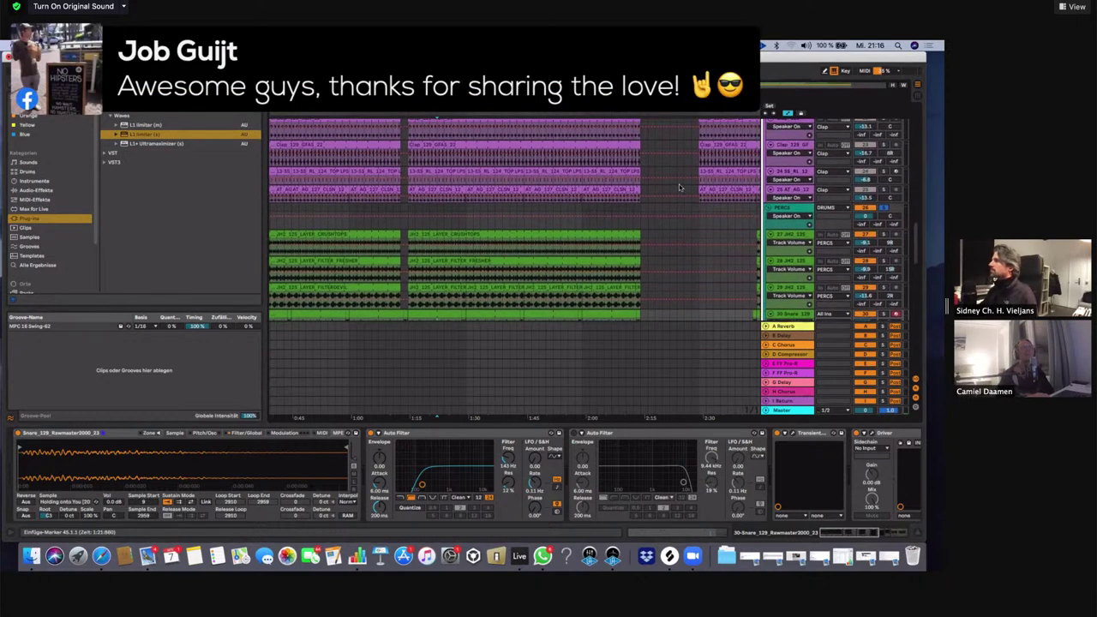
{"action": "scroll", "coordinate": [679, 187], "scroll_direction": "down", "scroll_amount": 8}
{"action": "left_click_drag", "start_coordinate": [808, 425], "coordinate": [807, 488]}
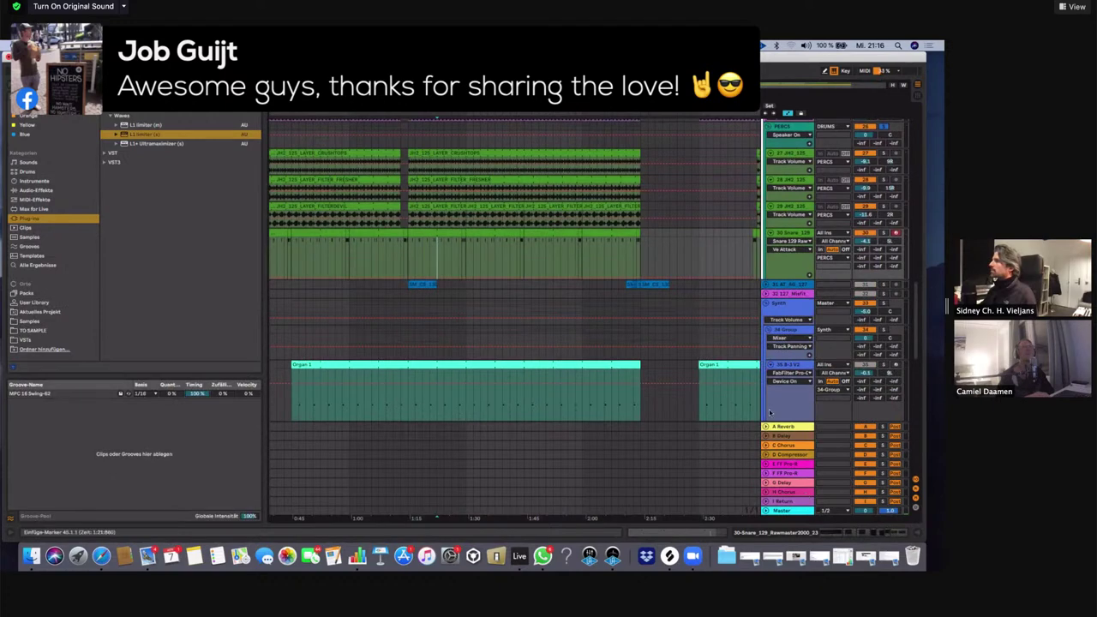
{"action": "scroll", "coordinate": [655, 210], "scroll_direction": "down", "scroll_amount": 10}
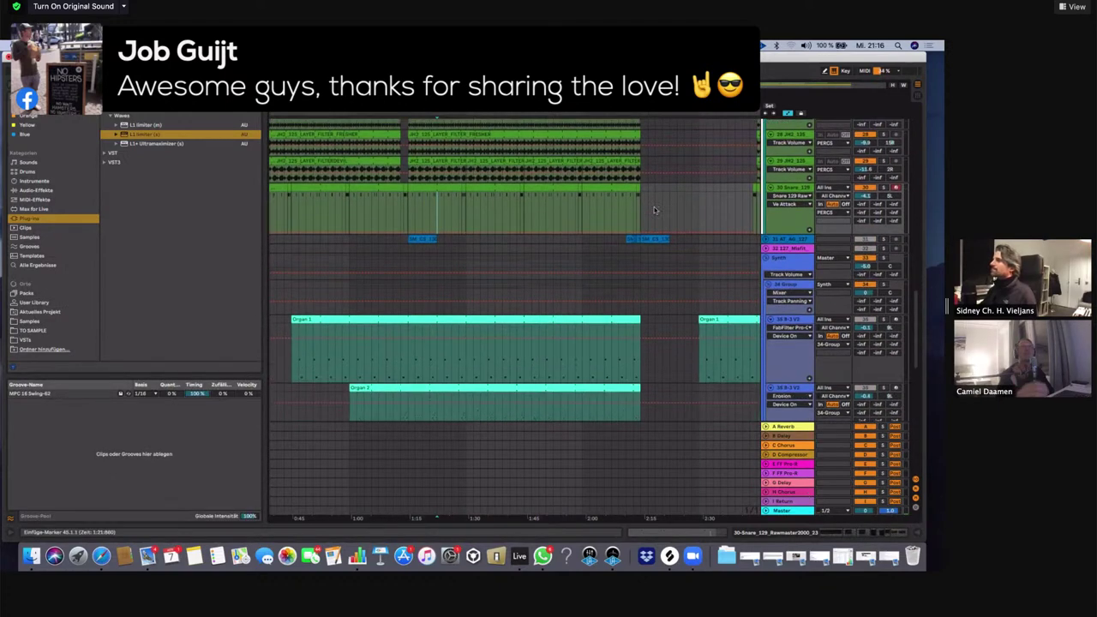
{"action": "scroll", "coordinate": [655, 207], "scroll_direction": "down", "scroll_amount": 2}
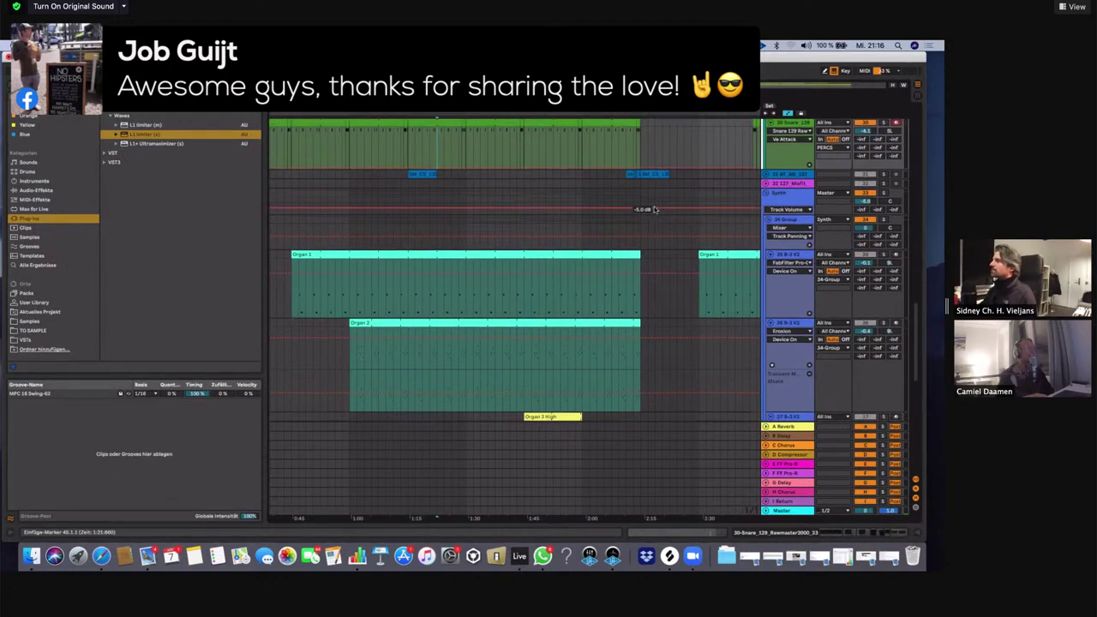
{"action": "scroll", "coordinate": [656, 212], "scroll_direction": "up", "scroll_amount": 20}
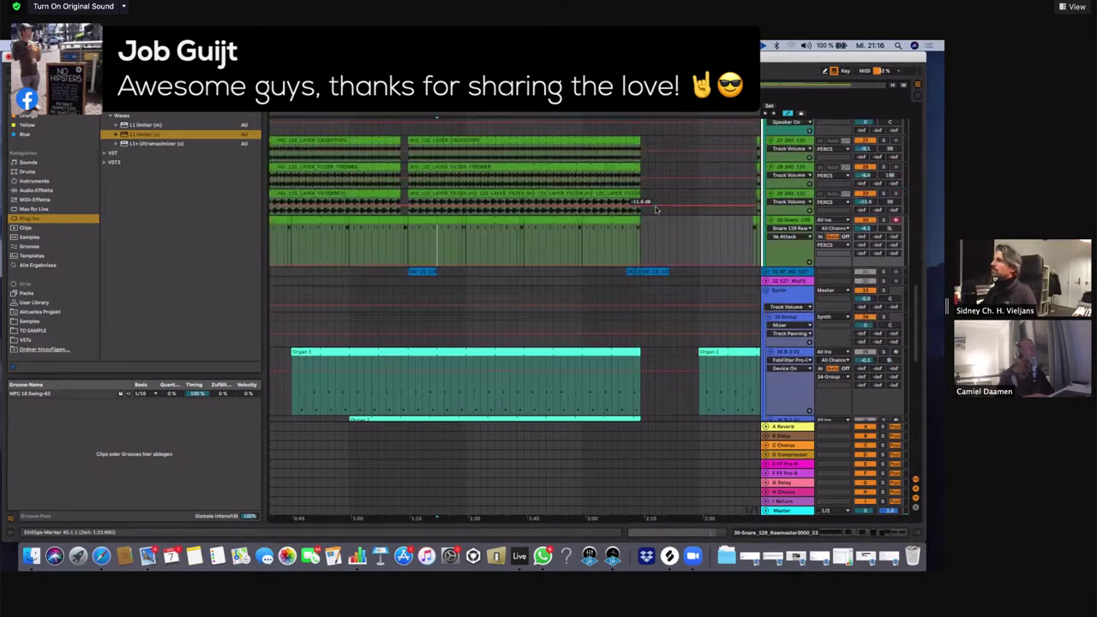
{"action": "scroll", "coordinate": [657, 214], "scroll_direction": "down", "scroll_amount": 20}
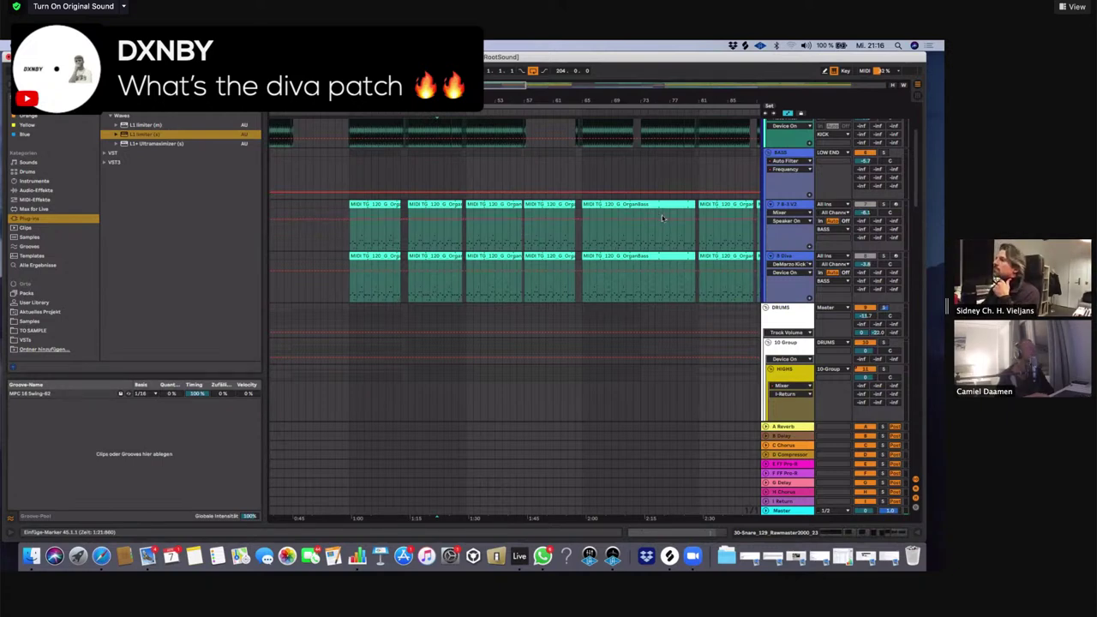
{"action": "scroll", "coordinate": [661, 218], "scroll_direction": "down", "scroll_amount": 3}
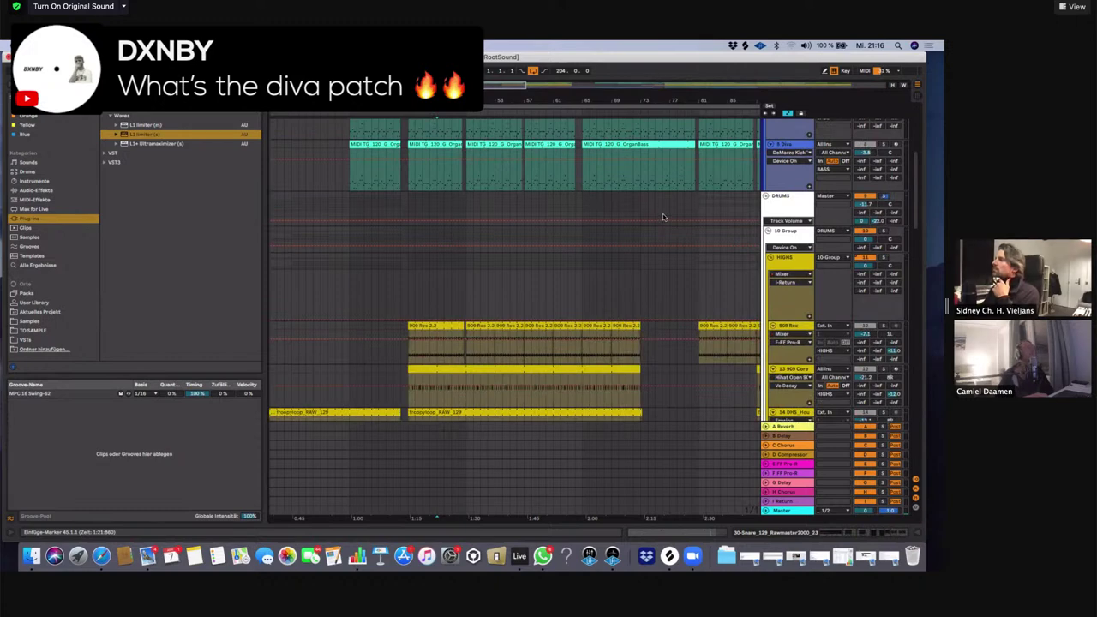
Find the Diva track in the BASS group, show its device chain and bring up the Diva synth's patch
{"action": "scroll", "coordinate": [662, 216], "scroll_direction": "up", "scroll_amount": 8}
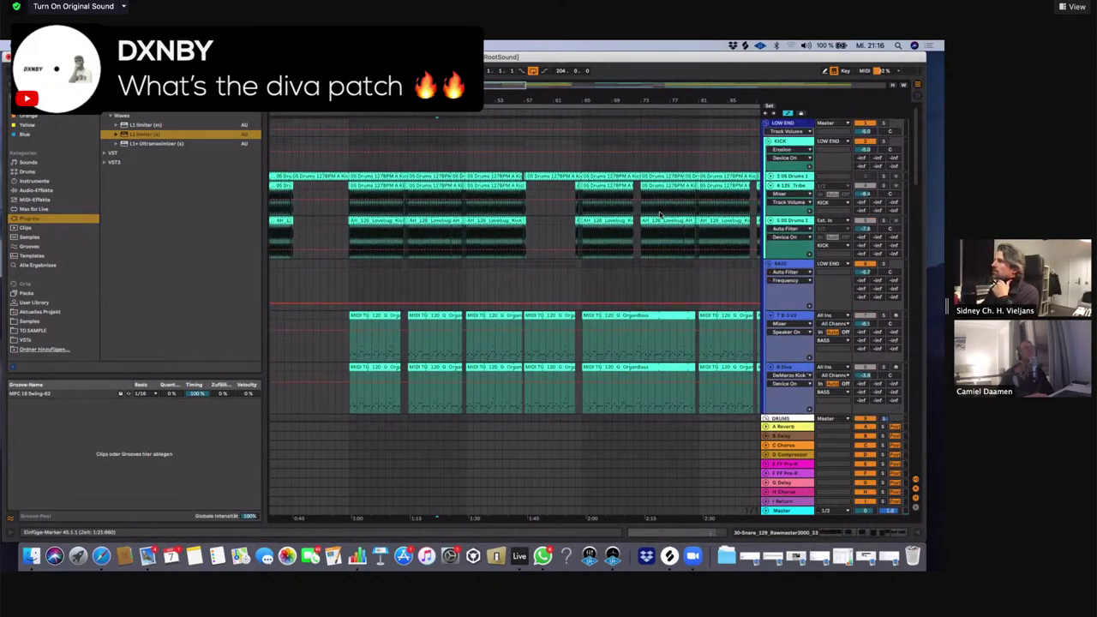
{"action": "scroll", "coordinate": [660, 207], "scroll_direction": "down", "scroll_amount": 2}
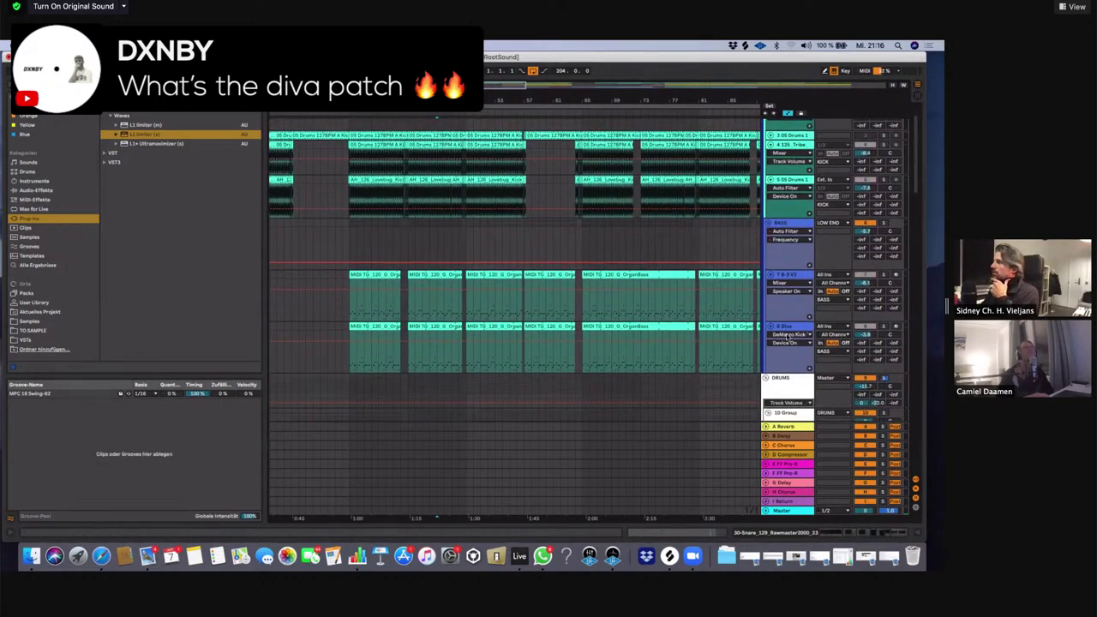
{"action": "double_click", "coordinate": [789, 327]}
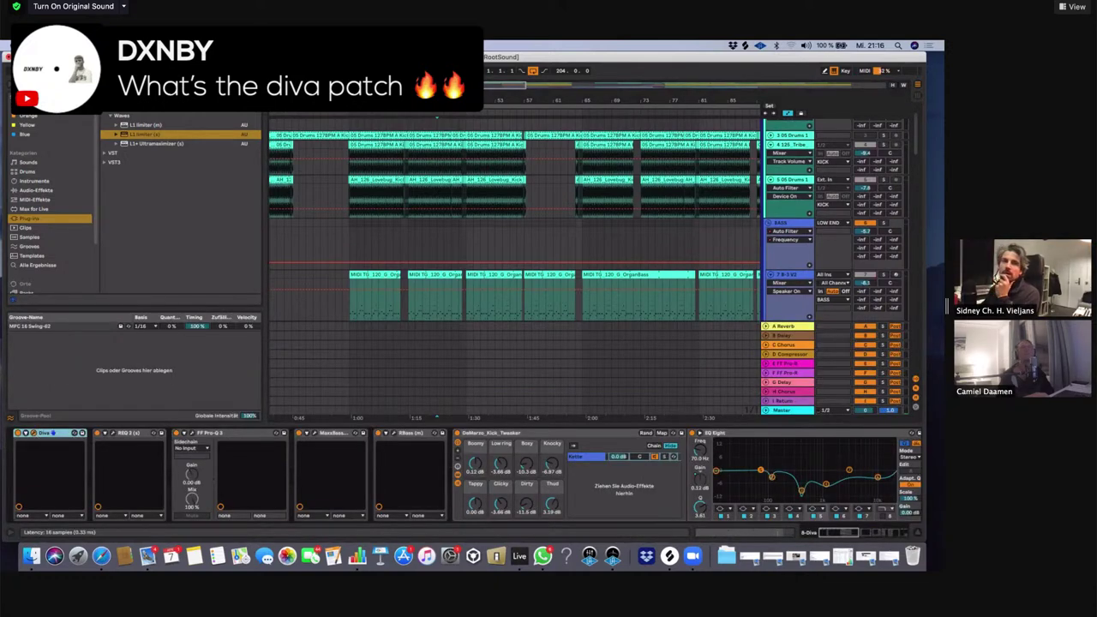
{"action": "left_click_drag", "start_coordinate": [178, 139], "coordinate": [381, 84]}
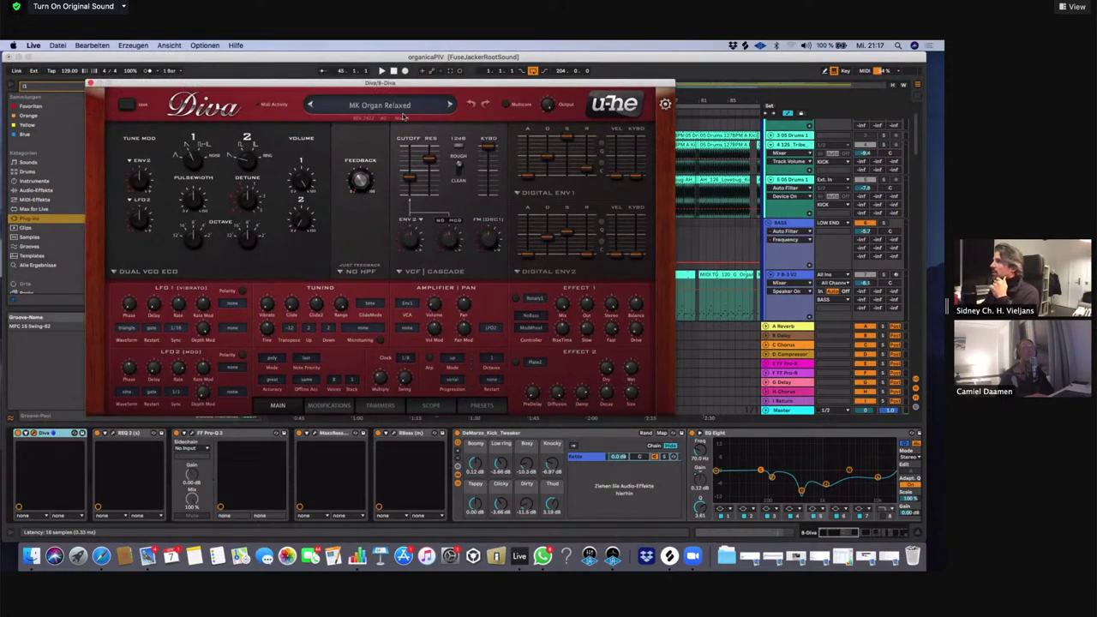
Show the MaxxBass and RBass plug-in windows from the Diva track beside the synth
{"action": "mouse_move", "coordinate": [432, 167]}
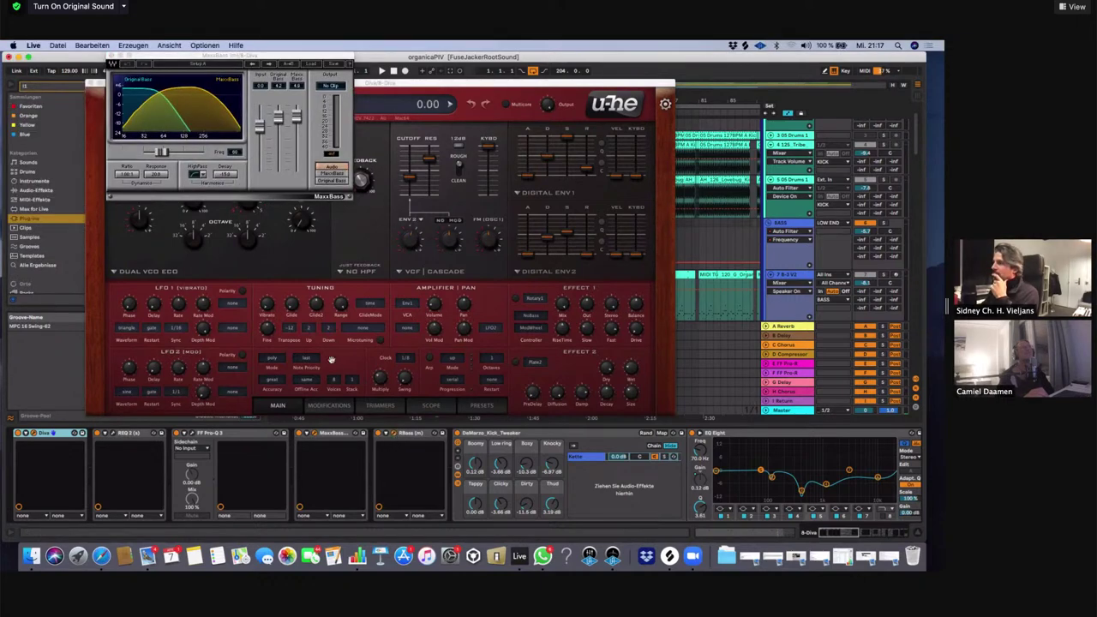
{"action": "left_click", "coordinate": [392, 433]}
{"action": "left_click_drag", "start_coordinate": [198, 145], "coordinate": [492, 83]}
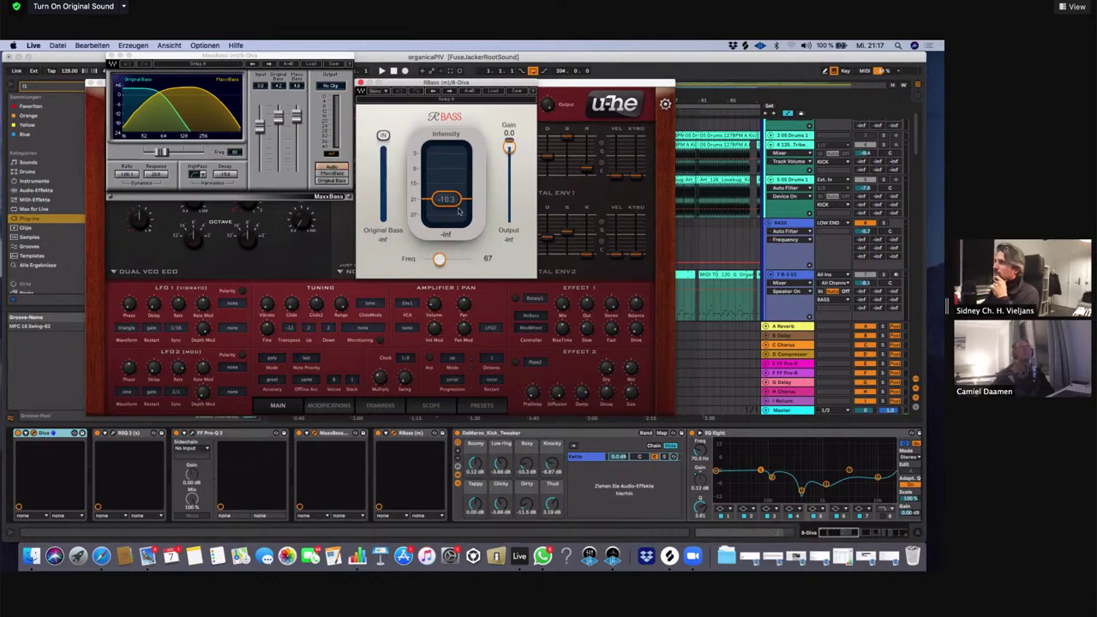
Solo the Diva bass track and play it with a two-bar loop starting at 84.1.1
{"action": "scroll", "coordinate": [834, 266], "scroll_direction": "down", "scroll_amount": 3}
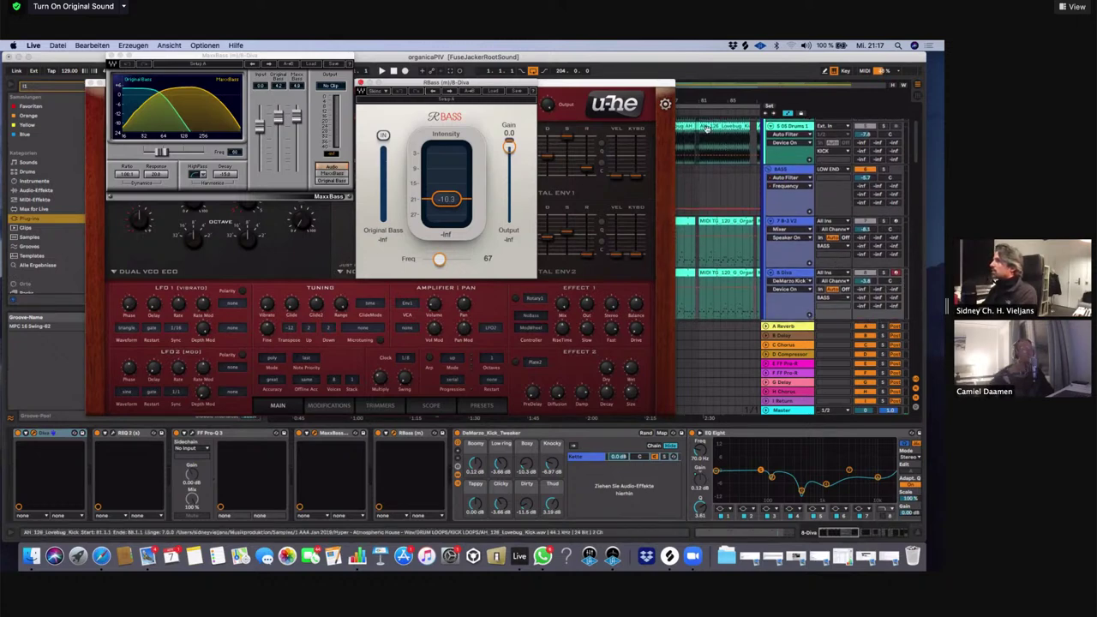
{"action": "left_click", "coordinate": [883, 274]}
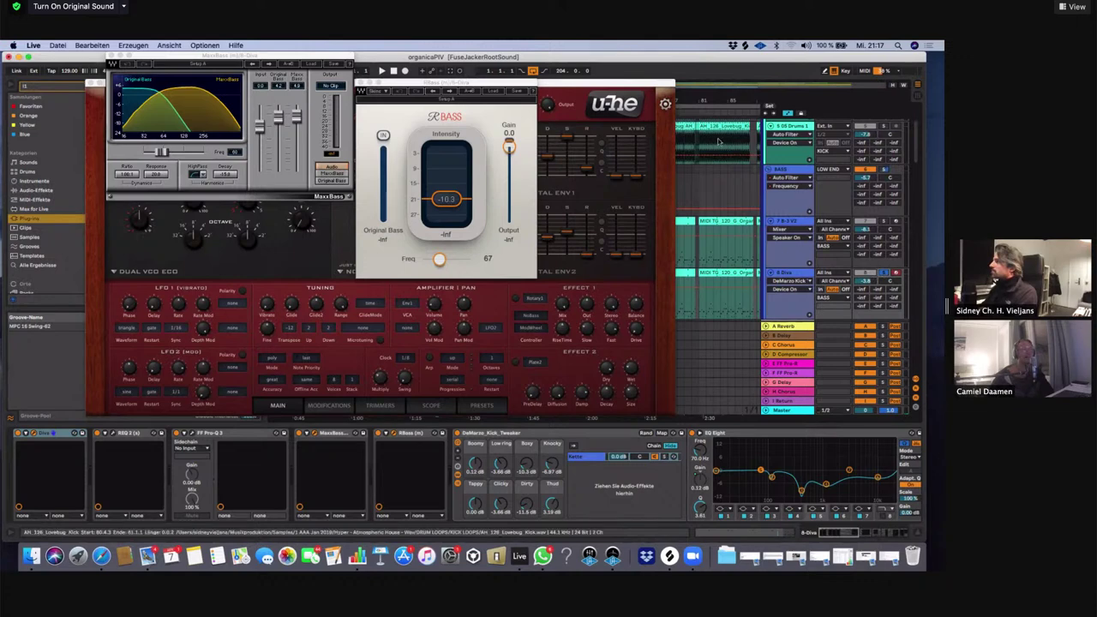
{"action": "left_click", "coordinate": [697, 114]}
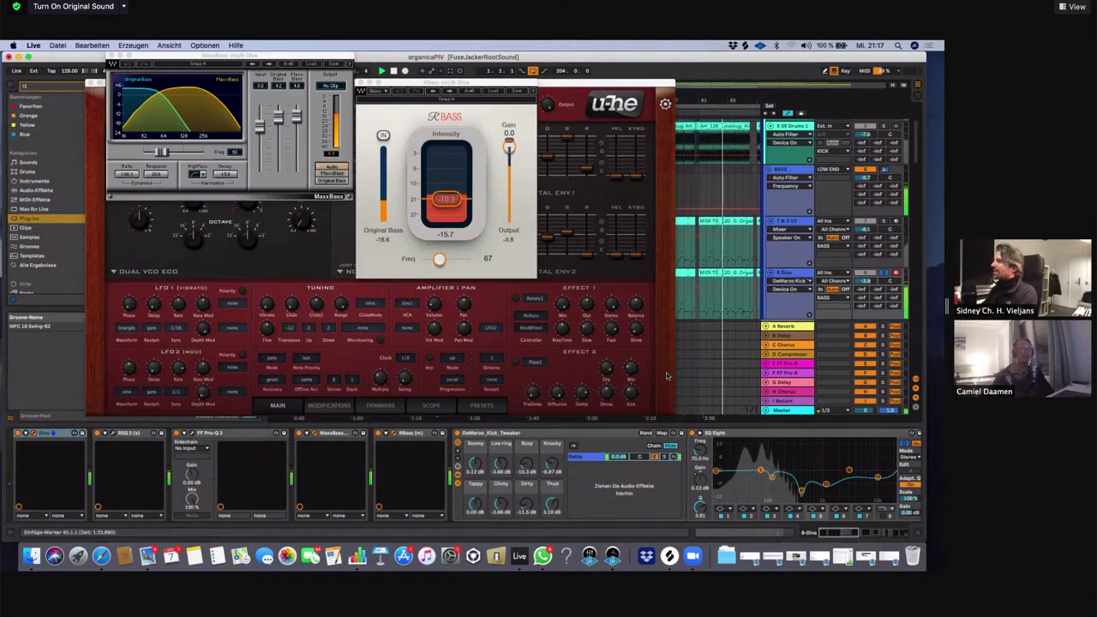
{"action": "left_click", "coordinate": [721, 273]}
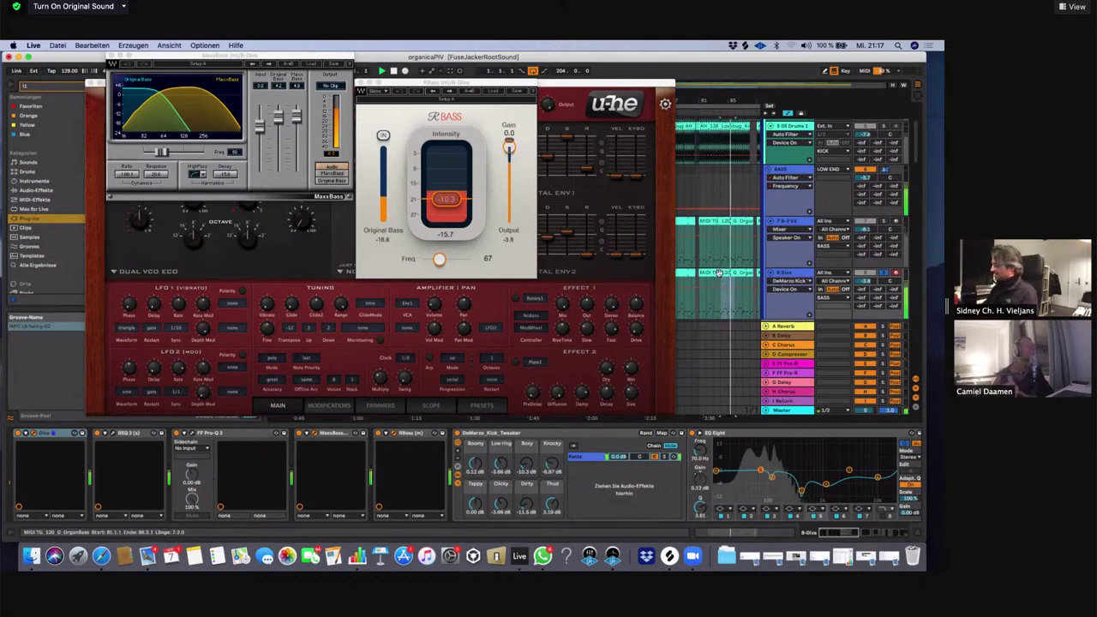
{"action": "key", "text": "super+l"}
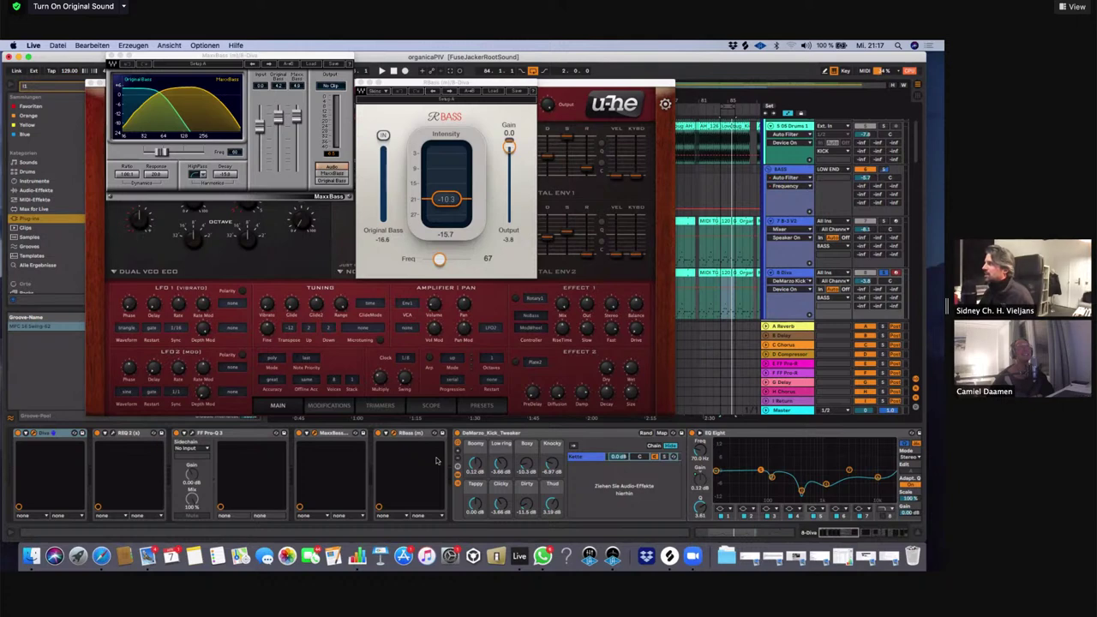
Examine the Diva track's effects from the kick tweaker rack through EQ Eight, Auto Filter, Drum Buss, Compressor and Erosion
{"action": "scroll", "coordinate": [381, 486], "scroll_direction": "right", "scroll_amount": 15}
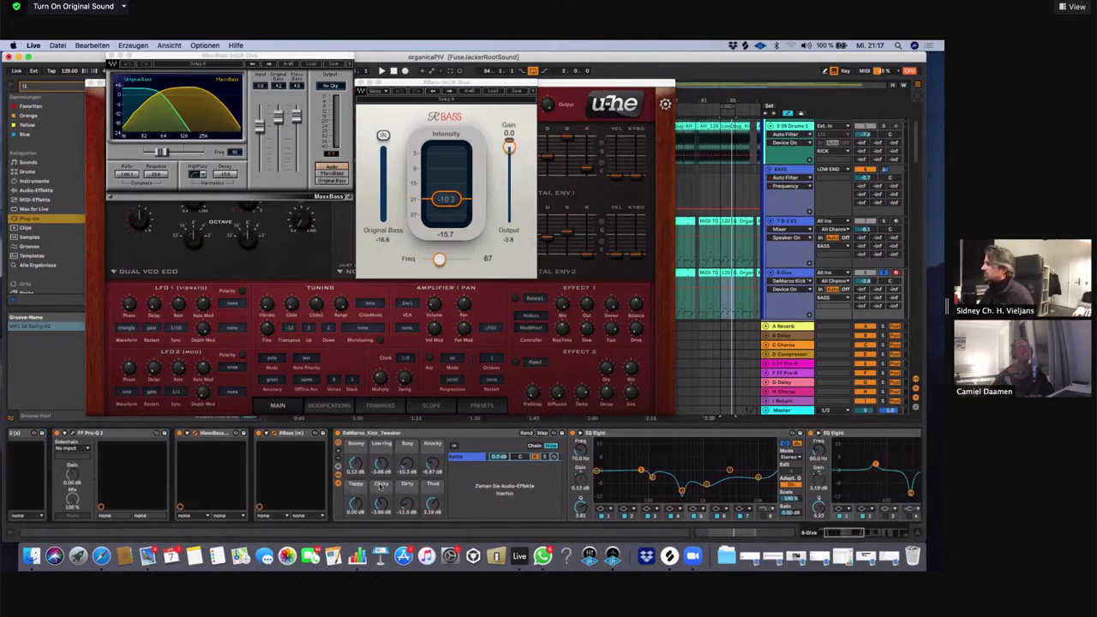
{"action": "scroll", "coordinate": [380, 486], "scroll_direction": "right", "scroll_amount": 10}
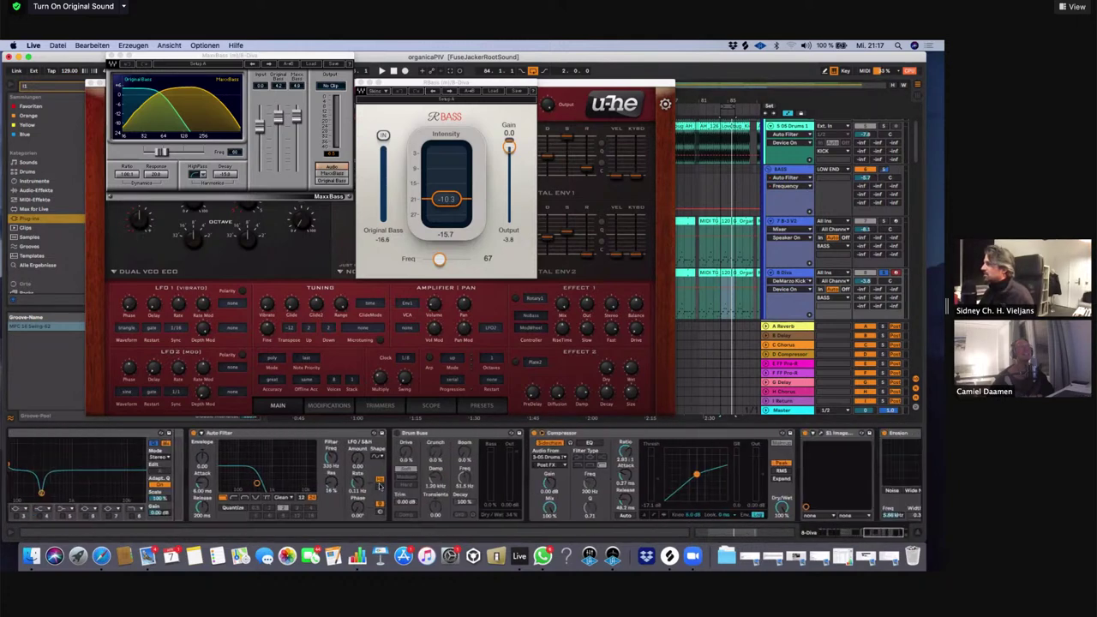
{"action": "scroll", "coordinate": [380, 486], "scroll_direction": "left", "scroll_amount": 15}
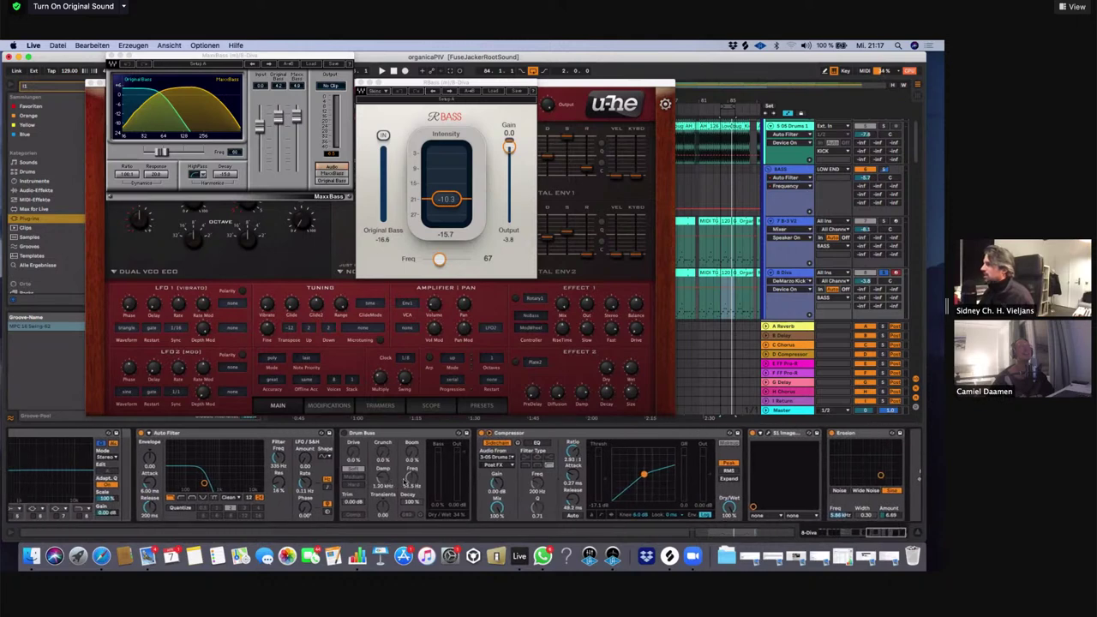
{"action": "scroll", "coordinate": [394, 482], "scroll_direction": "left", "scroll_amount": 15}
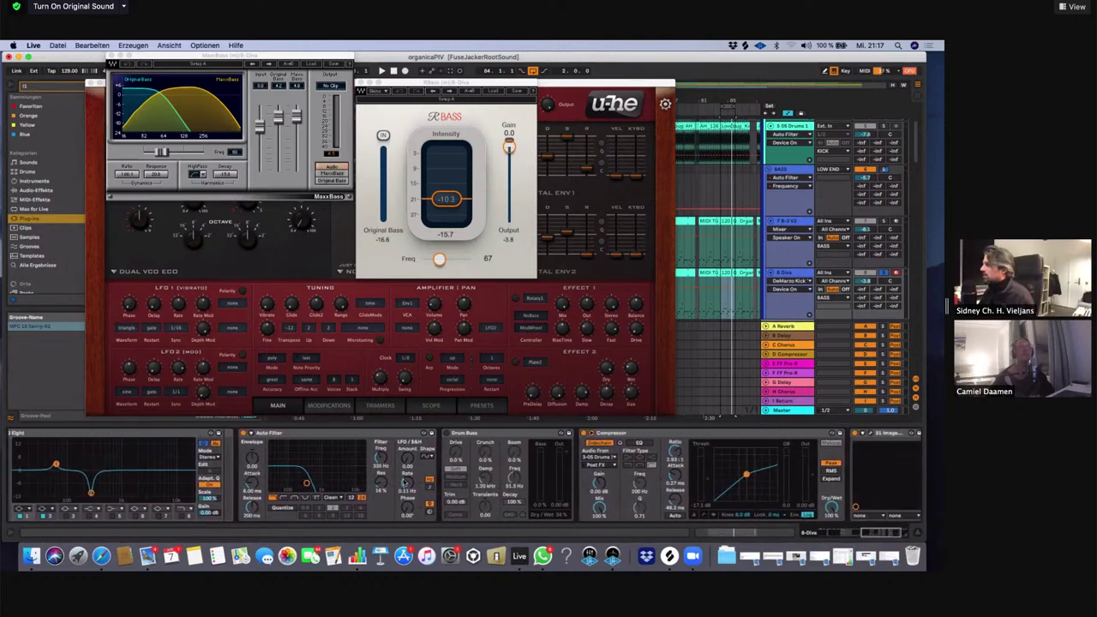
Inspect the DeMarzo_Kick_Tweaker rack with its Boomy macro and the two EQ Eight devices following it
{"action": "left_click", "coordinate": [257, 437]}
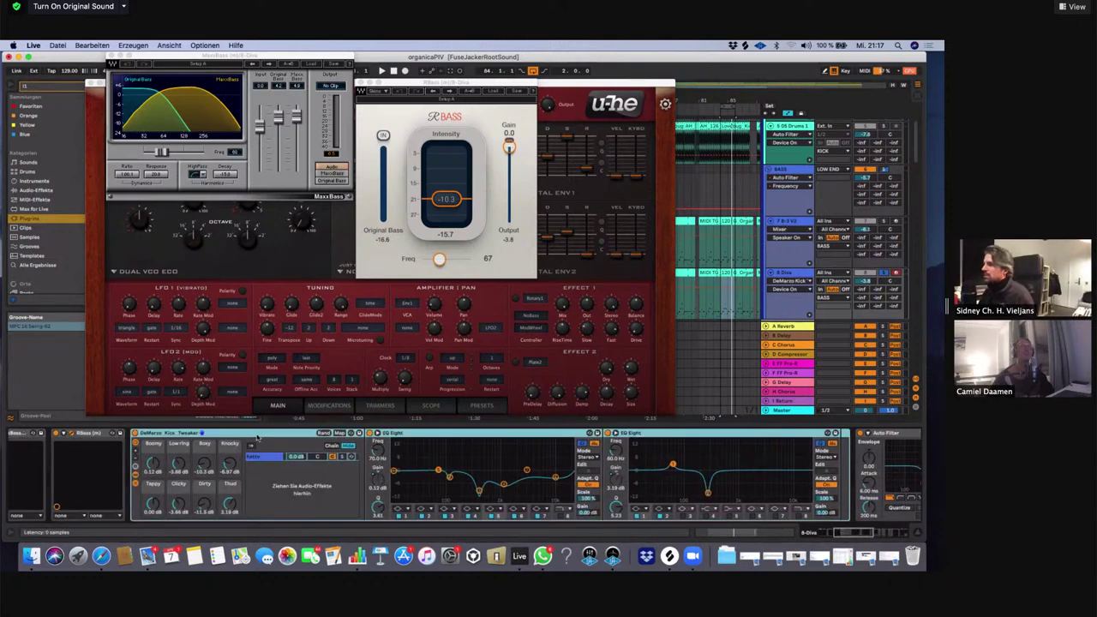
{"action": "scroll", "coordinate": [257, 437], "scroll_direction": "left", "scroll_amount": 5}
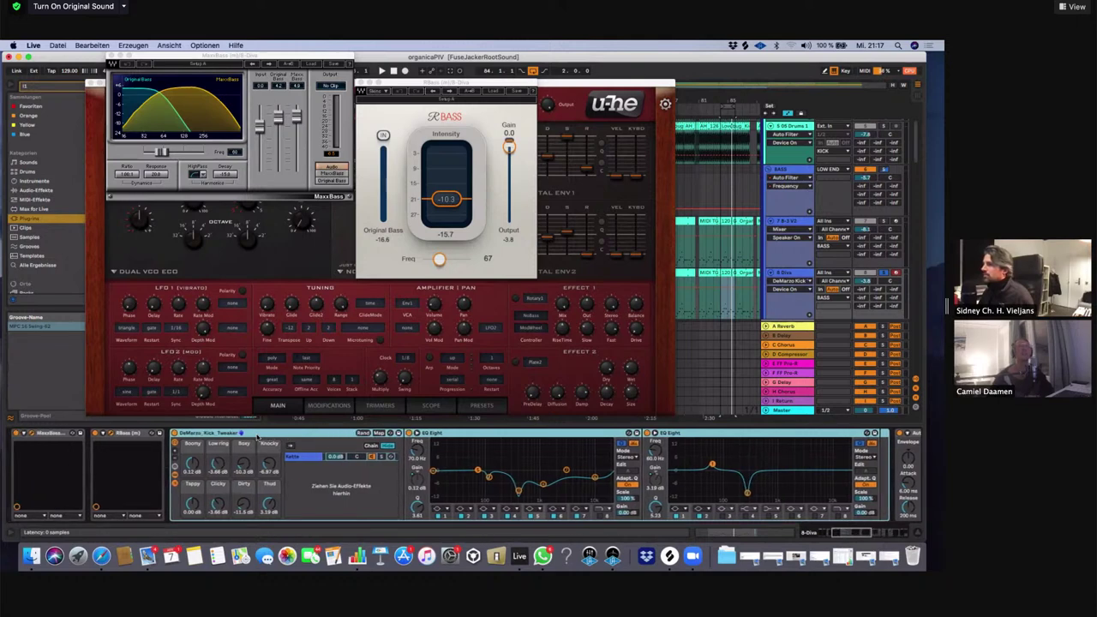
{"action": "scroll", "coordinate": [257, 437], "scroll_direction": "right", "scroll_amount": 6}
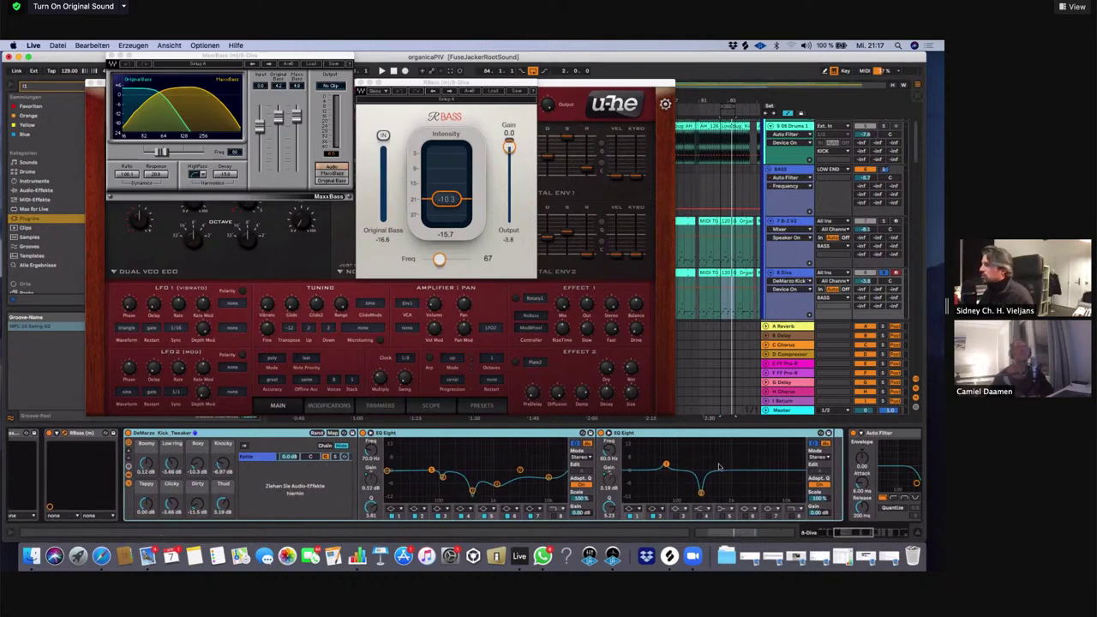
{"action": "scroll", "coordinate": [515, 476], "scroll_direction": "right", "scroll_amount": 1}
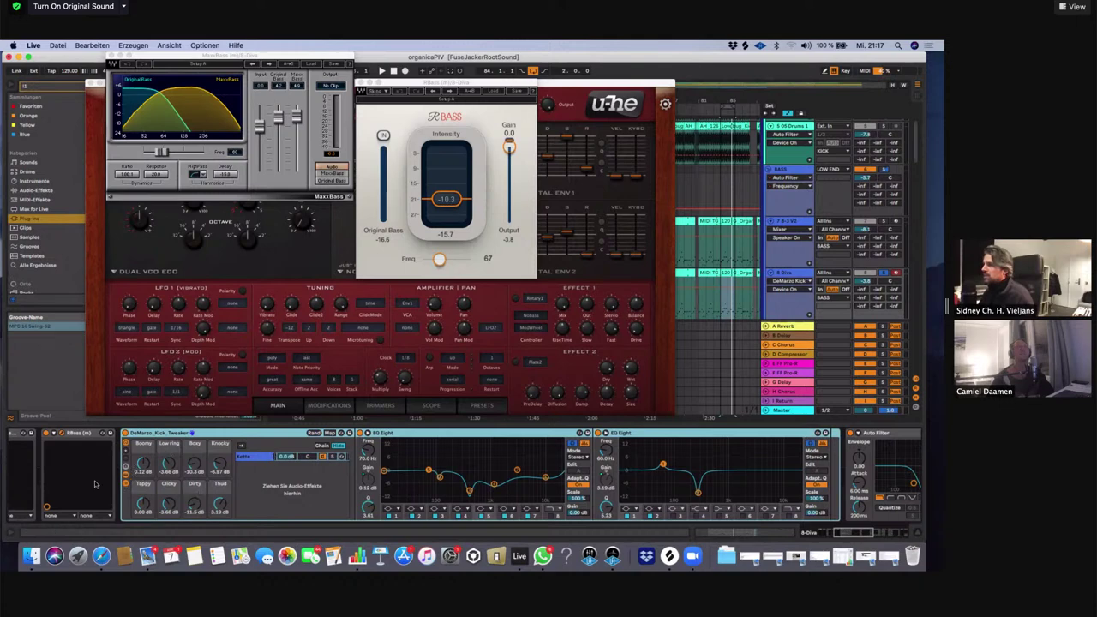
{"action": "mouse_move", "coordinate": [146, 467]}
{"action": "left_mouse_down"}
{"action": "mouse_move", "coordinate": [147, 446]}
{"action": "mouse_move", "coordinate": [150, 485]}
{"action": "mouse_move", "coordinate": [148, 467]}
{"action": "left_mouse_up"}
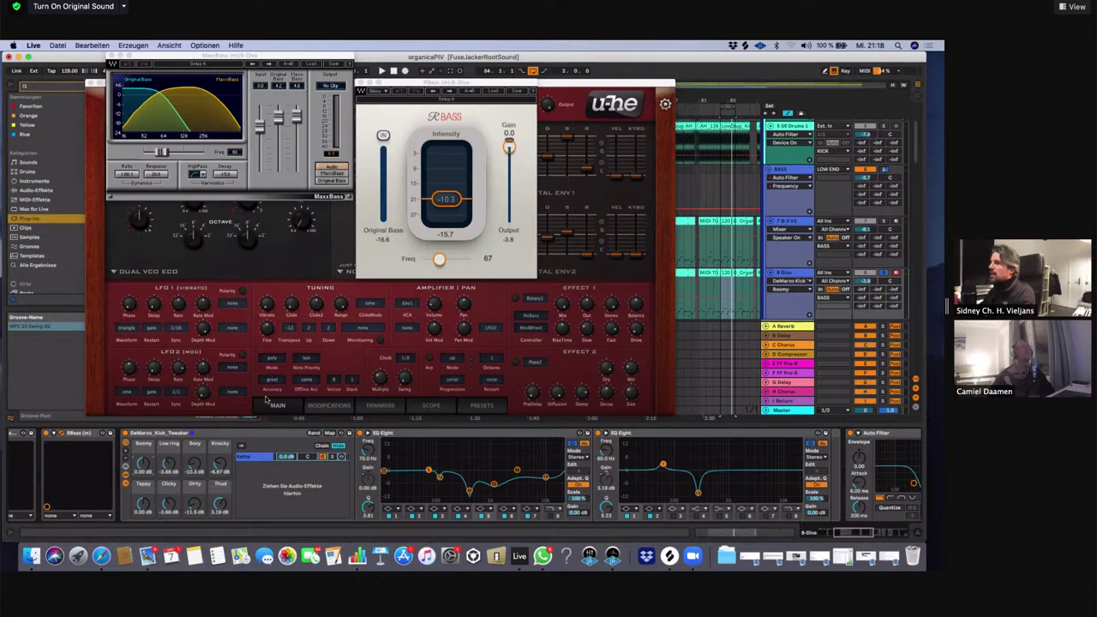
{"action": "left_click", "coordinate": [273, 441]}
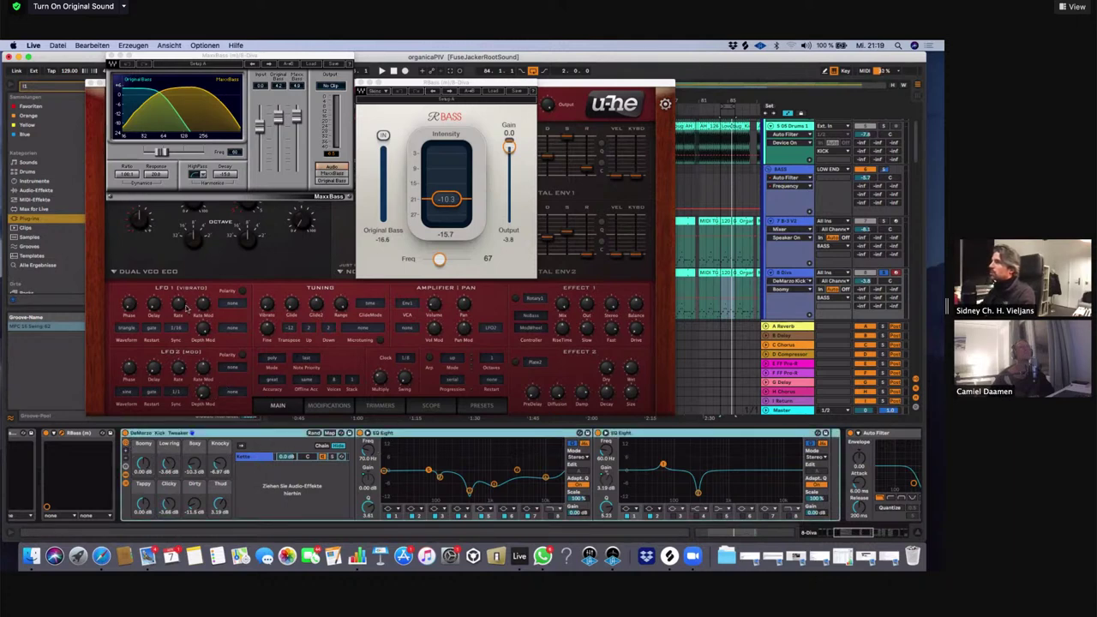
Close the MaxxBass and RBass windows, reposition Diva to view its patch alone, and close it
{"action": "left_click", "coordinate": [110, 57]}
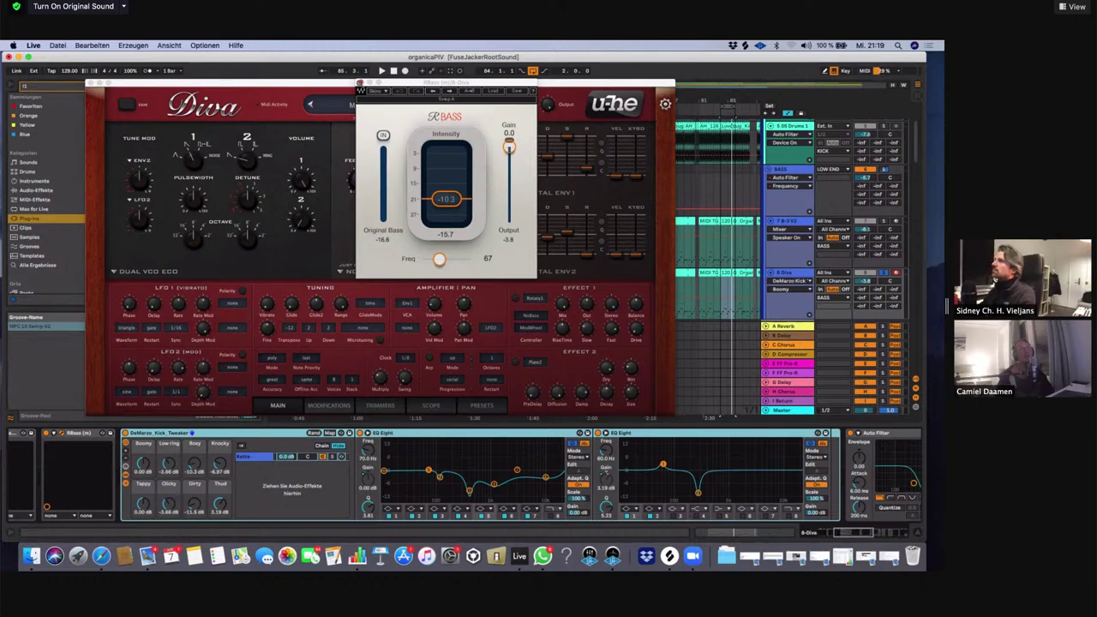
{"action": "left_click", "coordinate": [360, 84]}
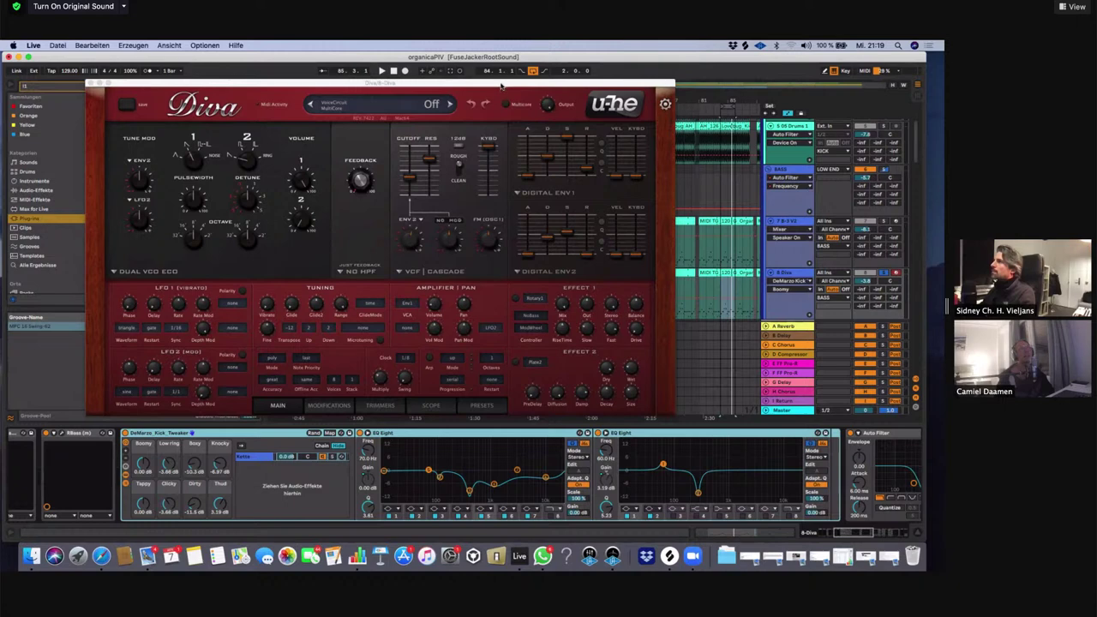
{"action": "left_click_drag", "start_coordinate": [476, 84], "coordinate": [541, 77]}
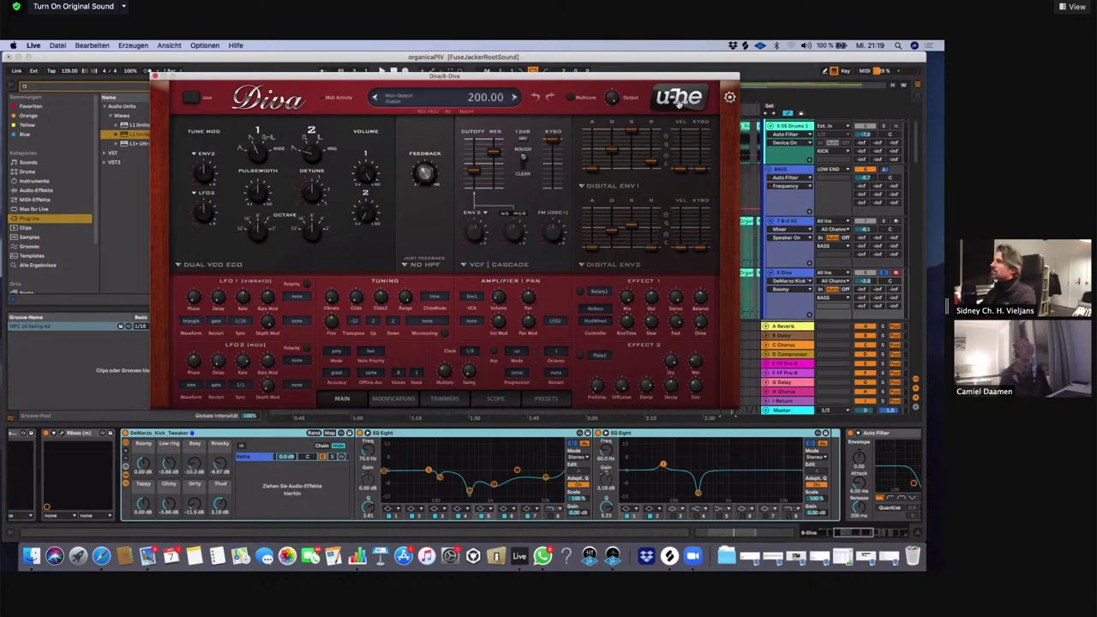
{"action": "left_click_drag", "start_coordinate": [677, 77], "coordinate": [577, 206]}
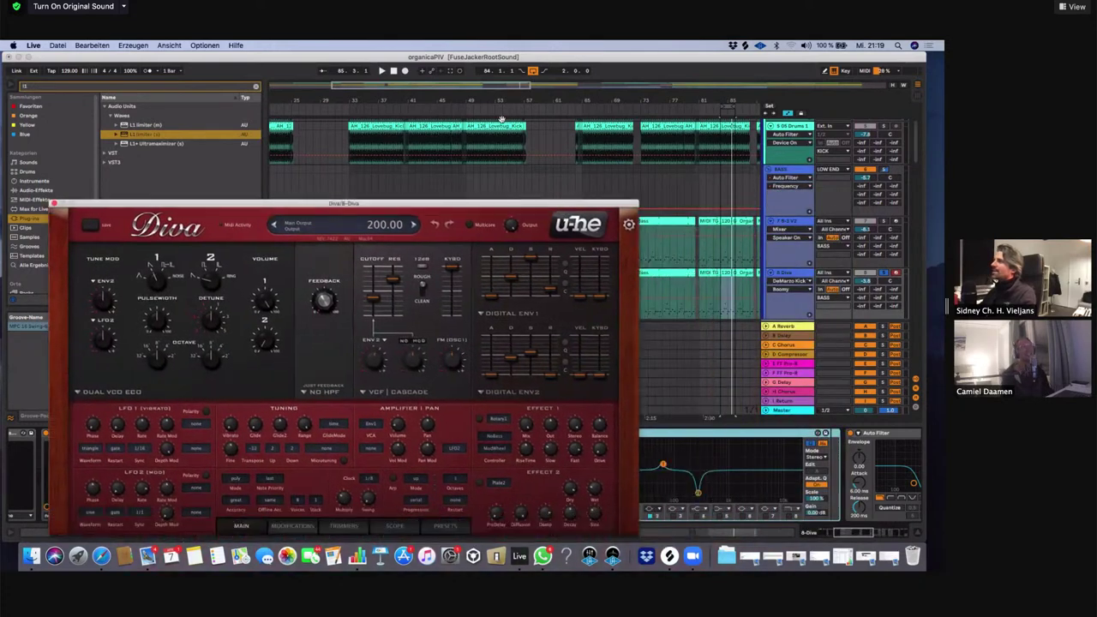
{"action": "left_click_drag", "start_coordinate": [502, 120], "coordinate": [792, 91]}
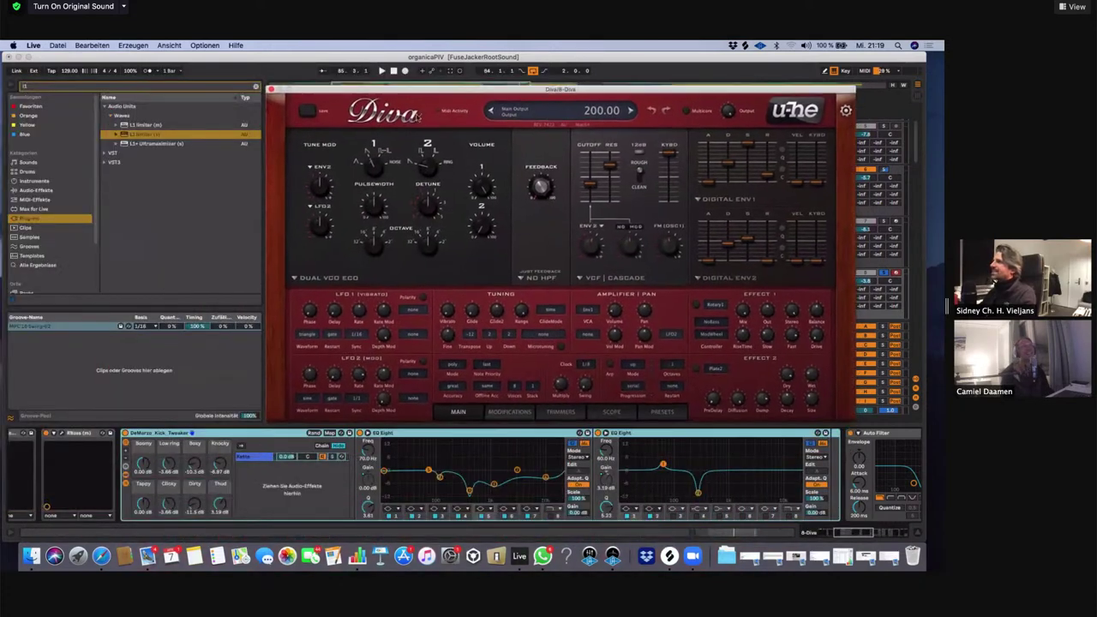
{"action": "left_click", "coordinate": [271, 88]}
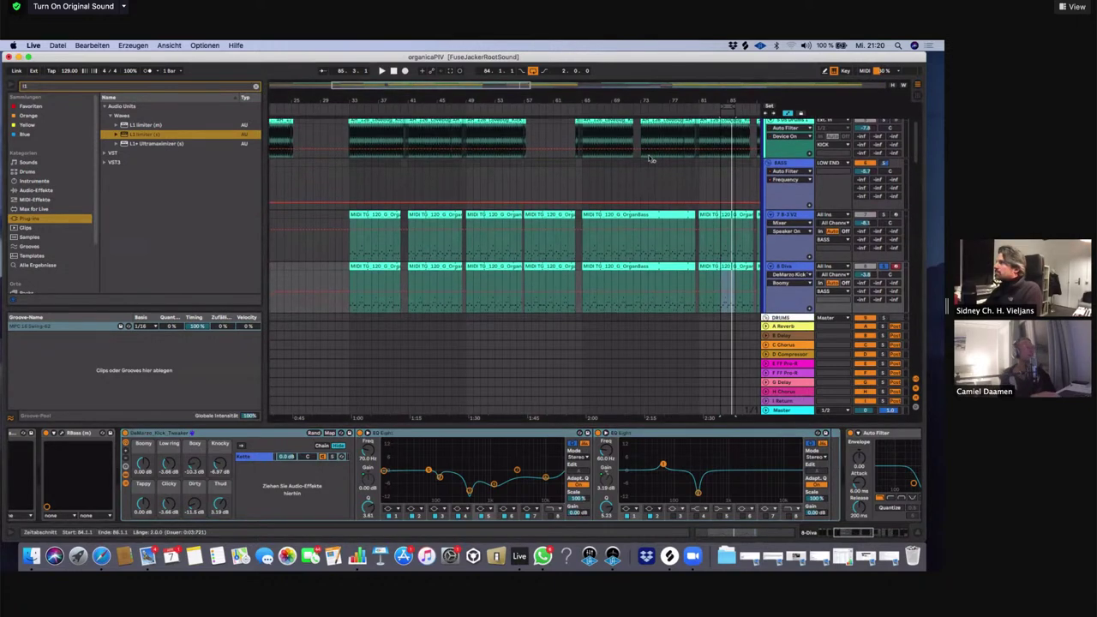
Move the arrangement loop to 33.1.1, extend it to eight bars and select its time range across the tracks
{"action": "scroll", "coordinate": [652, 157], "scroll_direction": "up", "scroll_amount": 2}
{"action": "scroll", "coordinate": [652, 157], "scroll_direction": "up", "scroll_amount": 2}
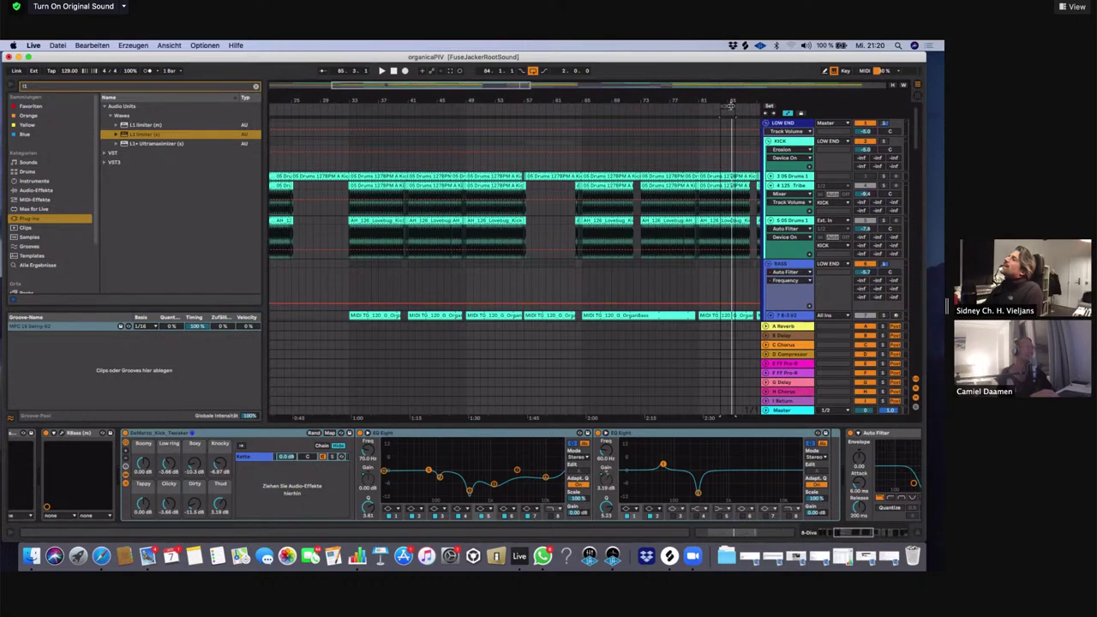
{"action": "left_click_drag", "start_coordinate": [731, 106], "coordinate": [362, 128]}
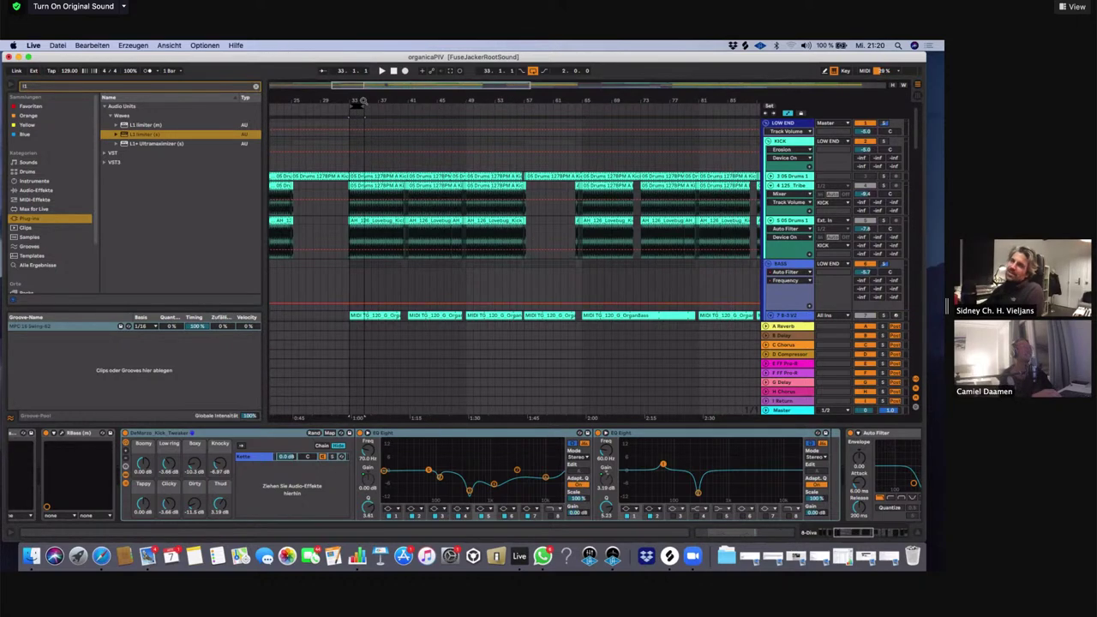
{"action": "left_click_drag", "start_coordinate": [359, 105], "coordinate": [408, 108]}
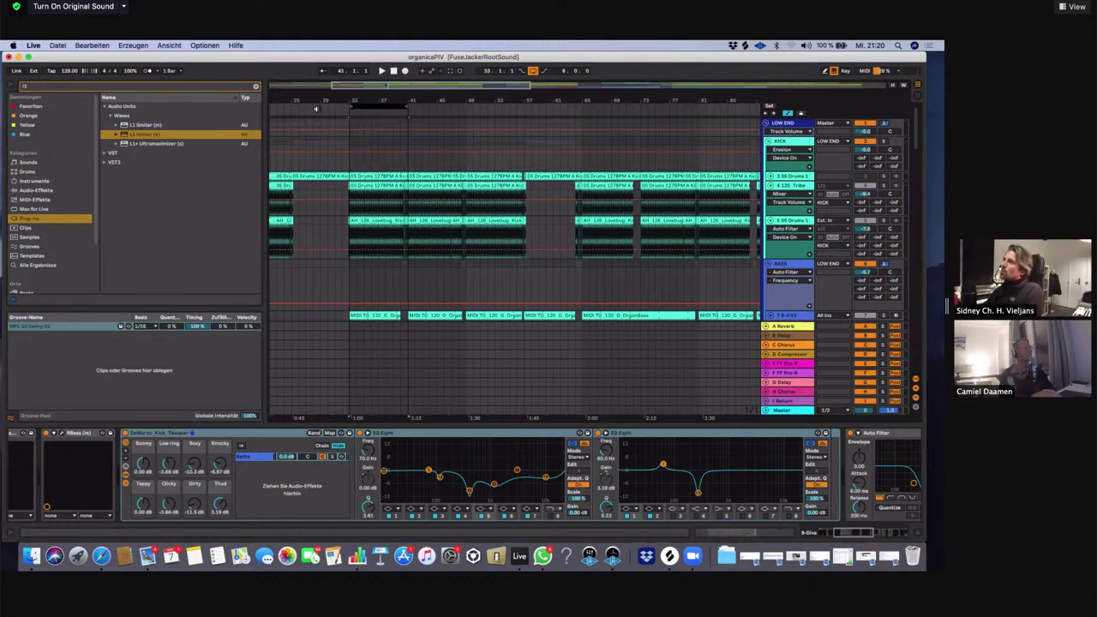
{"action": "left_click", "coordinate": [397, 106]}
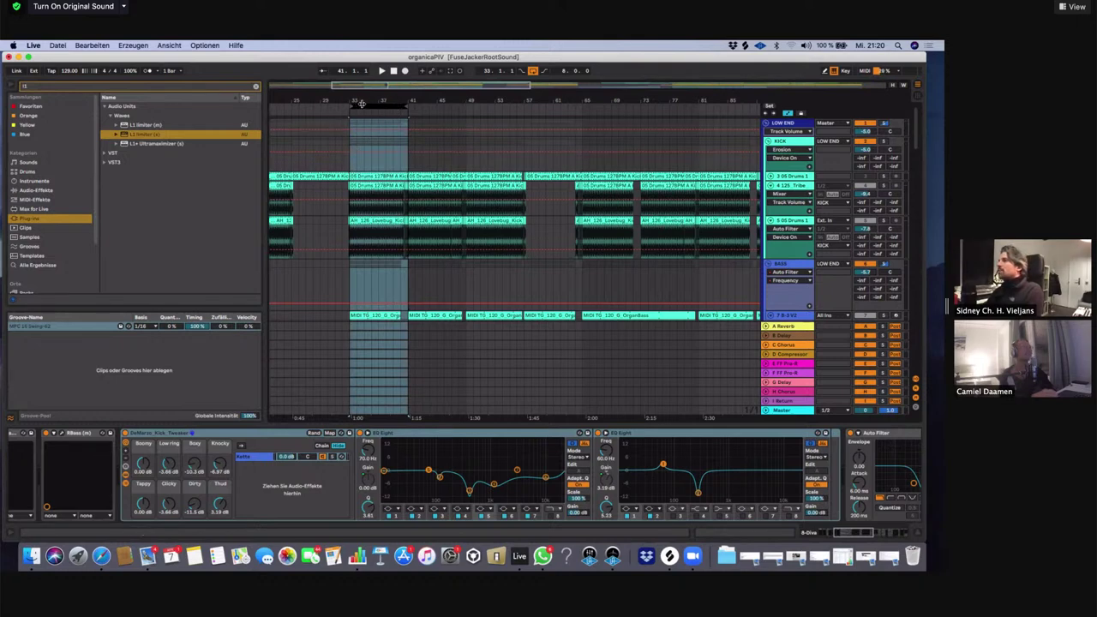
Try the eight-bar loop starting at 32.1.1 and return it to 33.1.1
{"action": "mouse_move", "coordinate": [360, 105]}
{"action": "left_mouse_down"}
{"action": "mouse_move", "coordinate": [437, 112]}
{"action": "mouse_move", "coordinate": [348, 113]}
{"action": "mouse_move", "coordinate": [377, 104]}
{"action": "left_mouse_up"}
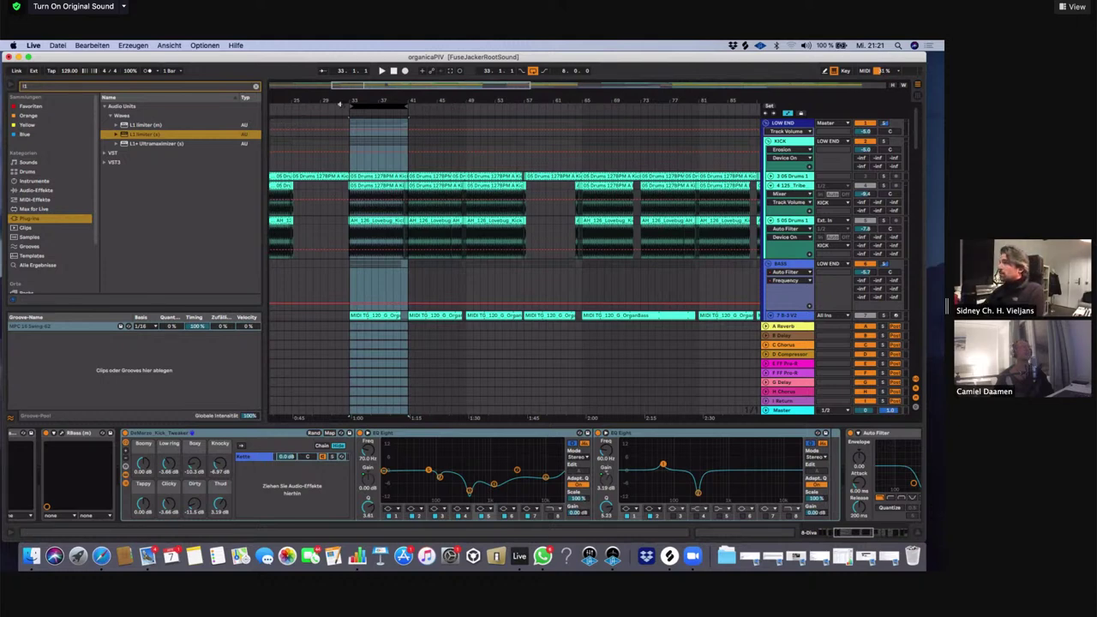
{"action": "left_click_drag", "start_coordinate": [360, 106], "coordinate": [368, 106]}
{"action": "left_click_drag", "start_coordinate": [399, 106], "coordinate": [393, 106]}
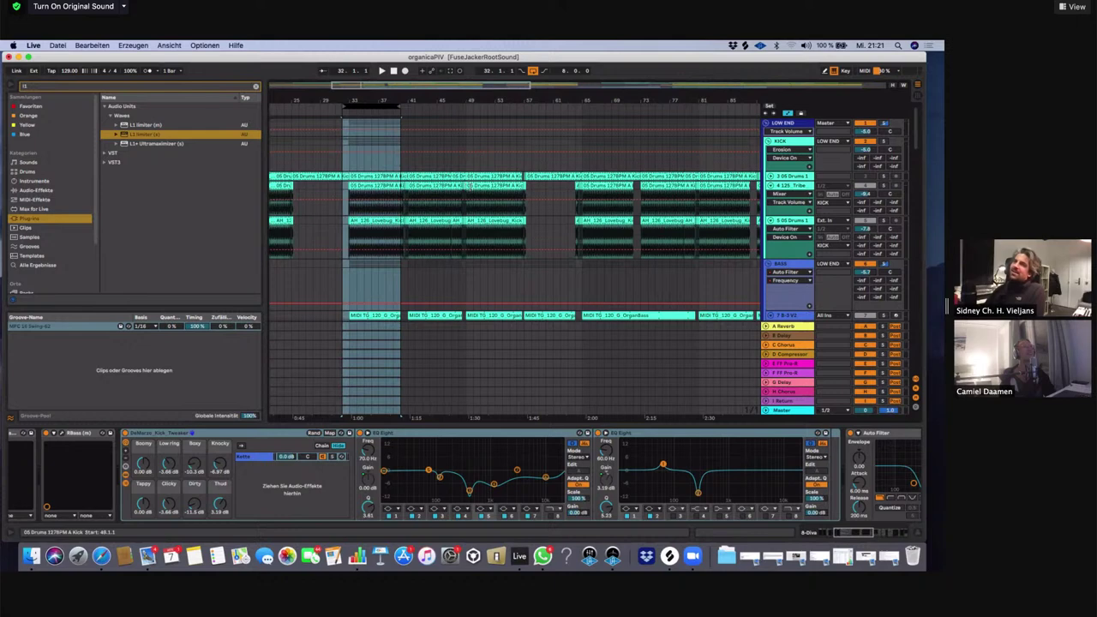
{"action": "left_click_drag", "start_coordinate": [377, 105], "coordinate": [387, 97]}
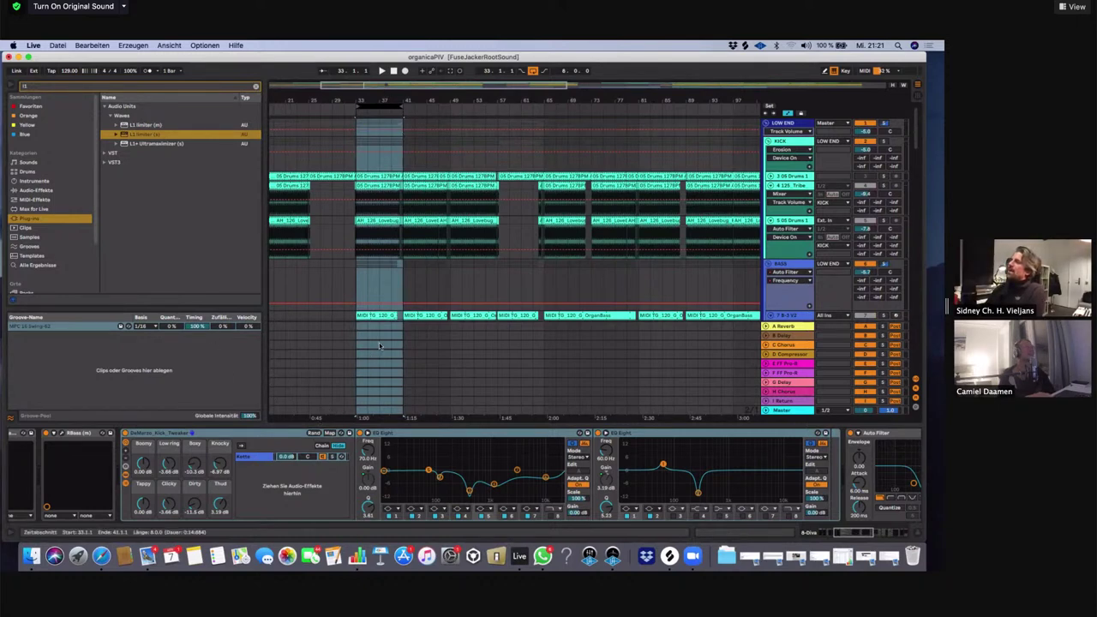
{"action": "scroll", "coordinate": [311, 209], "scroll_direction": "down", "scroll_amount": 3}
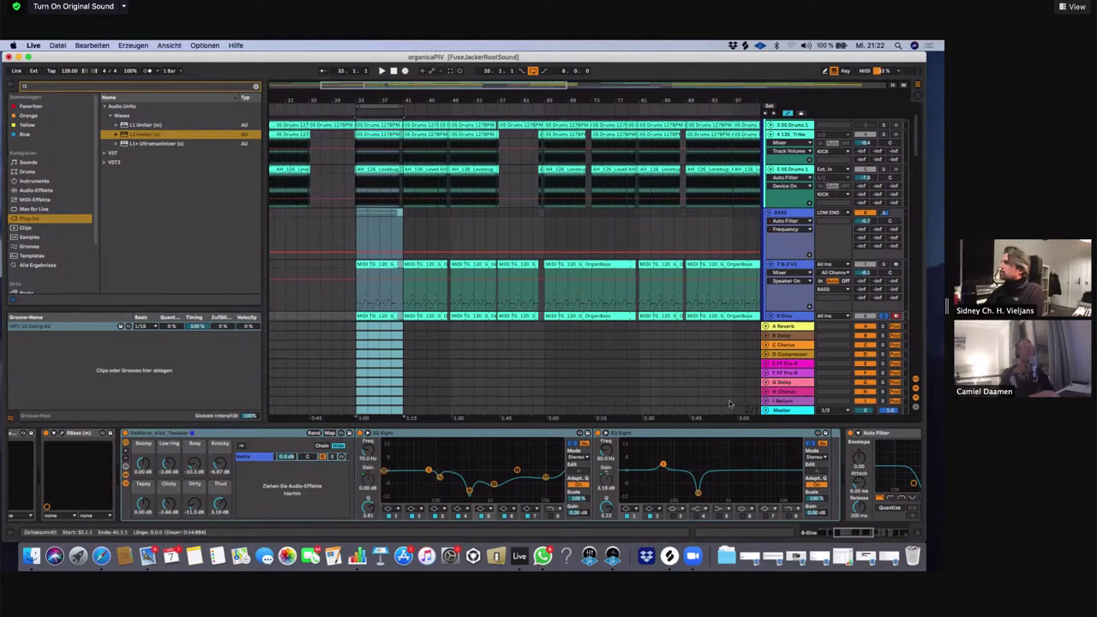
Raise the threshold of the Master track's L1 limiter to 0.0, try the device bypassed and close its window
{"action": "left_click", "coordinate": [781, 411]}
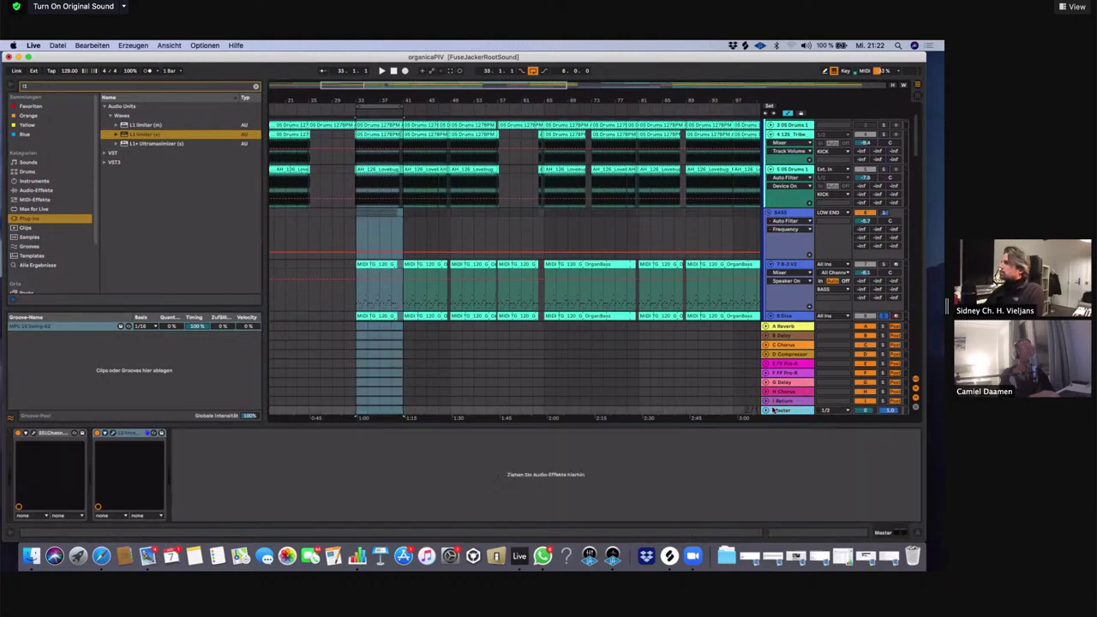
{"action": "left_click", "coordinate": [115, 436]}
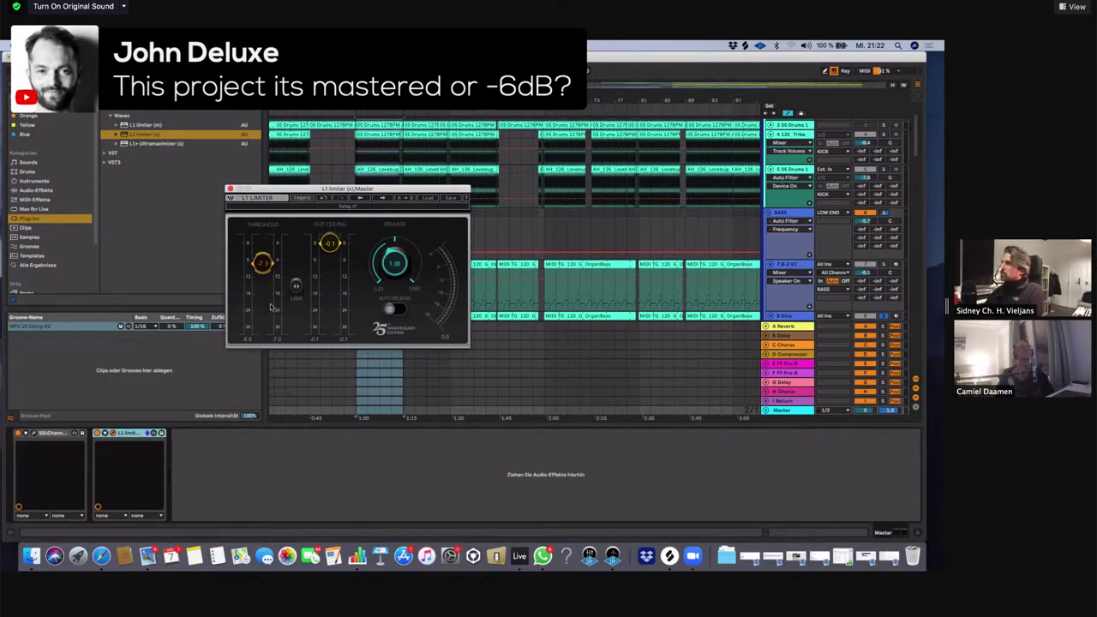
{"action": "left_click_drag", "start_coordinate": [267, 265], "coordinate": [276, 225]}
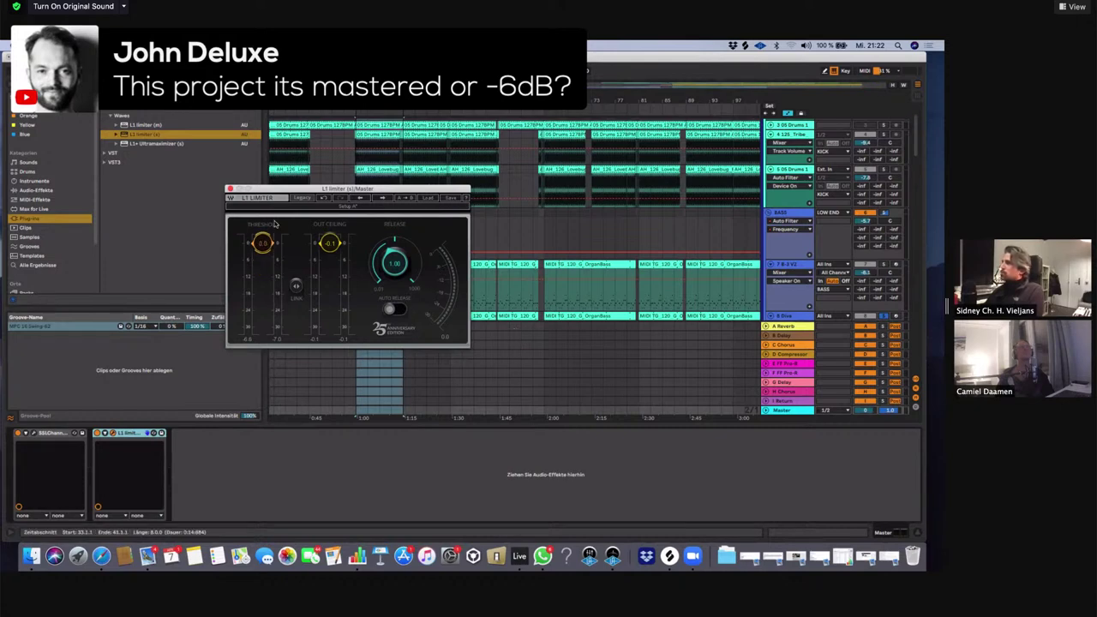
{"action": "left_click", "coordinate": [97, 435]}
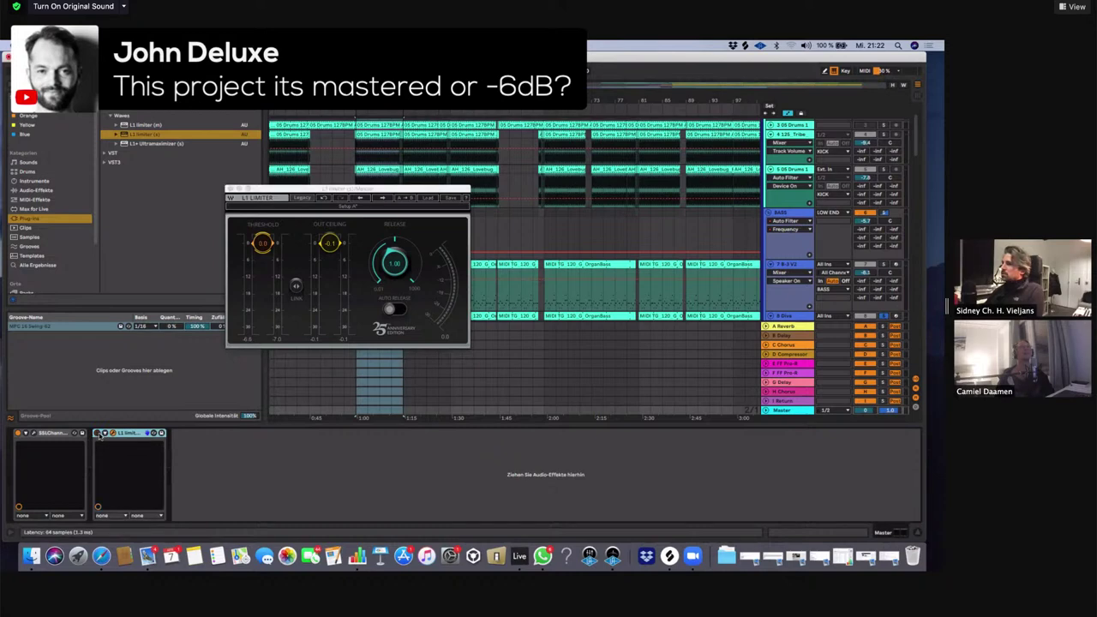
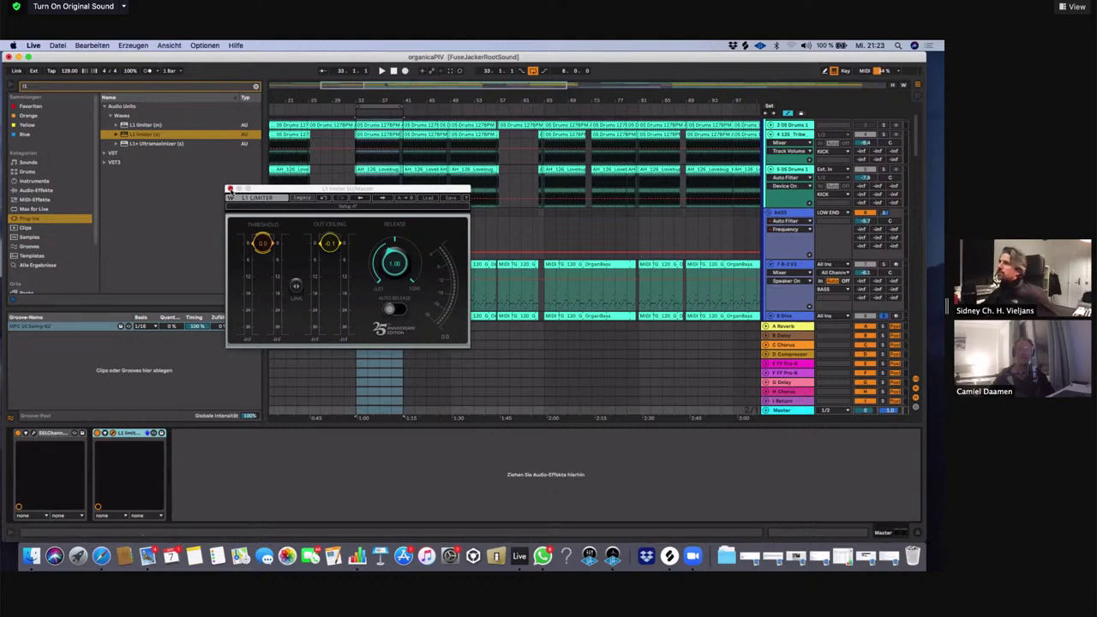
{"action": "mouse_move", "coordinate": [263, 243]}
{"action": "left_mouse_down"}
{"action": "mouse_move", "coordinate": [263, 277]}
{"action": "mouse_move", "coordinate": [263, 264]}
{"action": "left_mouse_up"}
{"action": "left_click", "coordinate": [231, 189]}
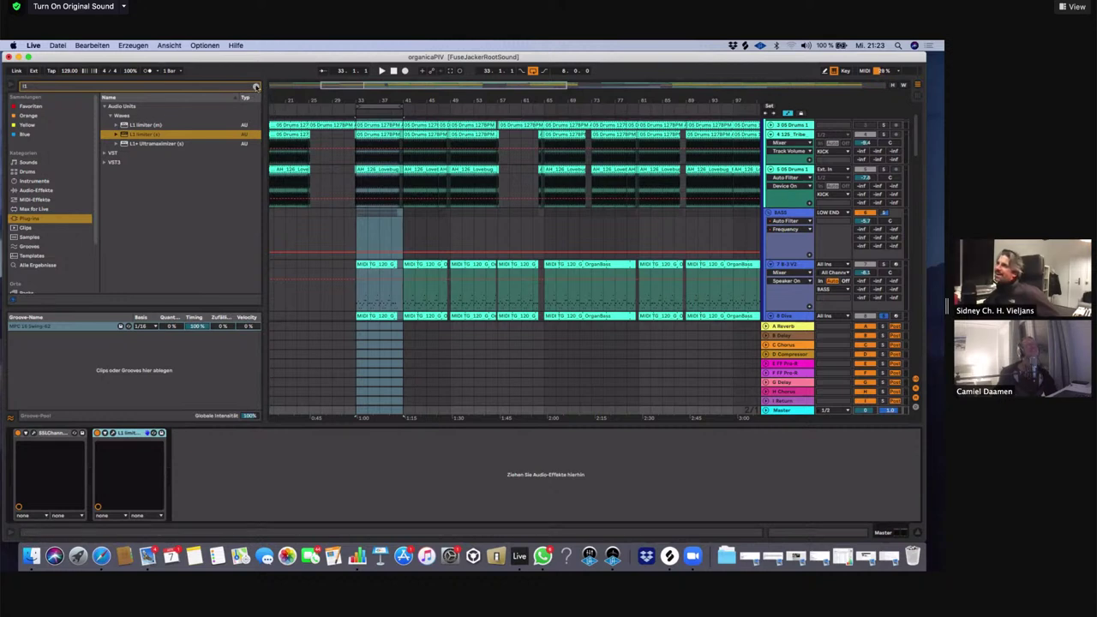
Clear the plug-in search and show the PSPaudioware plug-ins, highlighting PSP PseudoStereo and PSP StereoEnhancer
{"action": "left_click", "coordinate": [255, 87]}
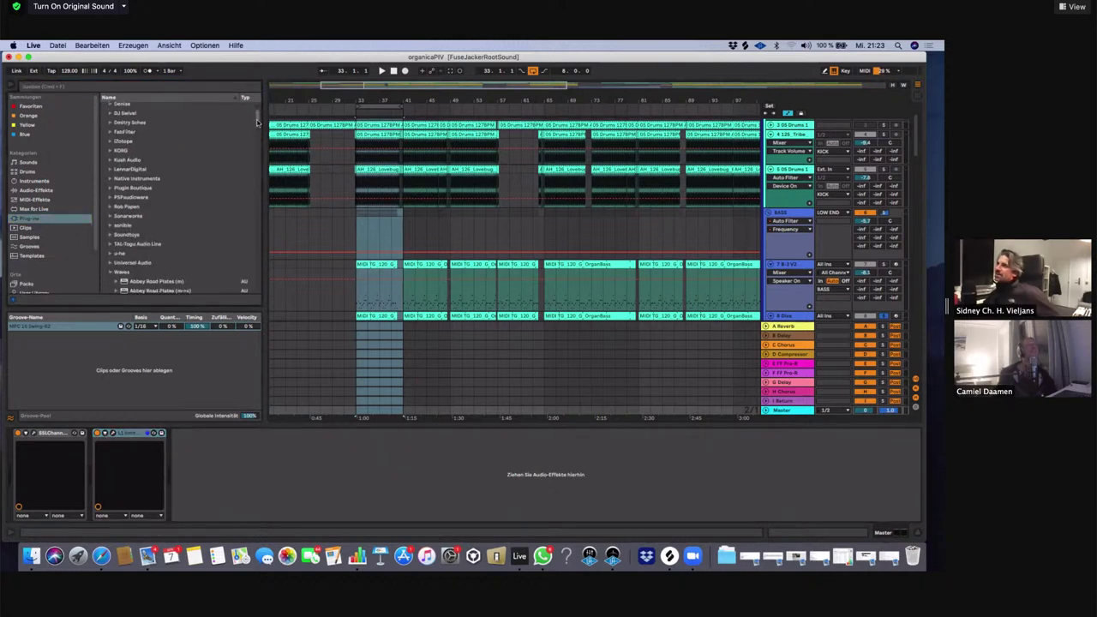
{"action": "scroll", "coordinate": [173, 252], "scroll_direction": "down", "scroll_amount": 1}
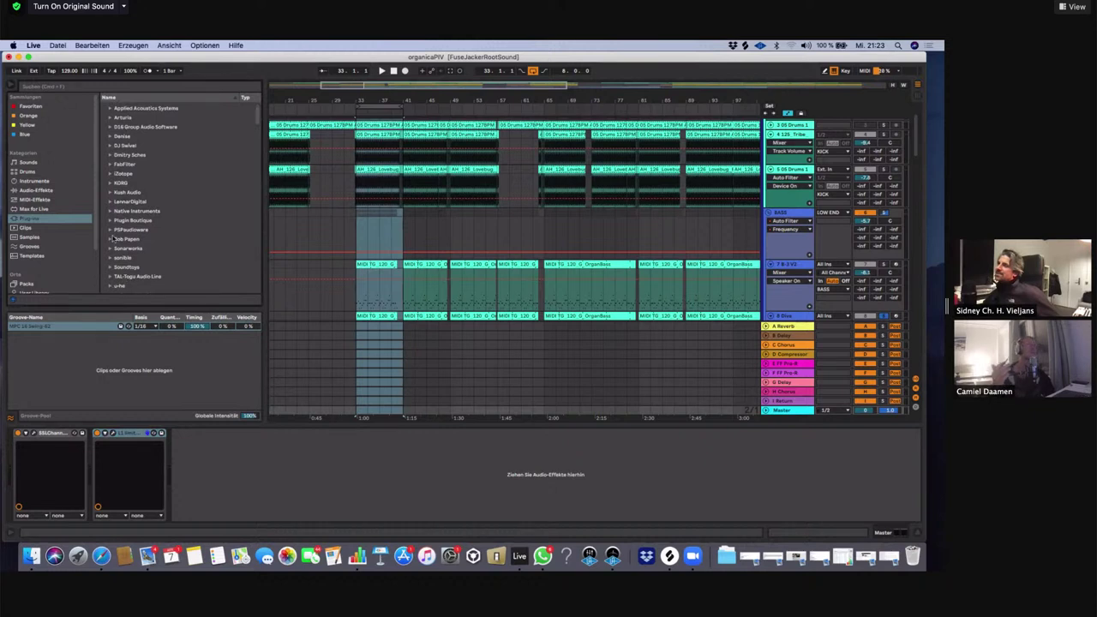
{"action": "left_click", "coordinate": [111, 232]}
{"action": "left_click", "coordinate": [111, 232]}
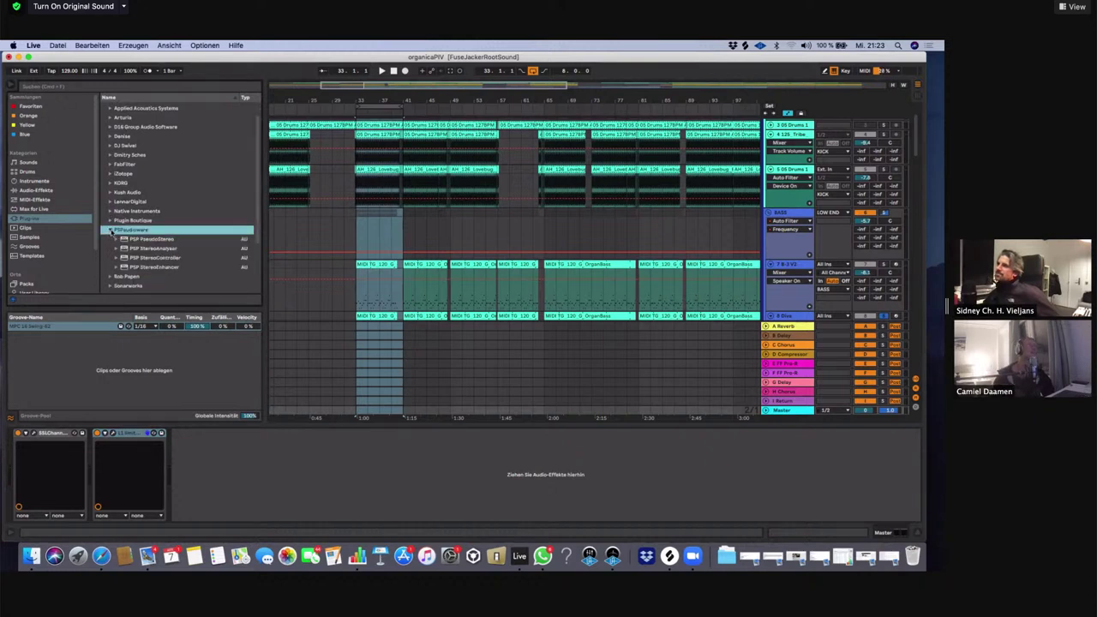
{"action": "left_click", "coordinate": [179, 267]}
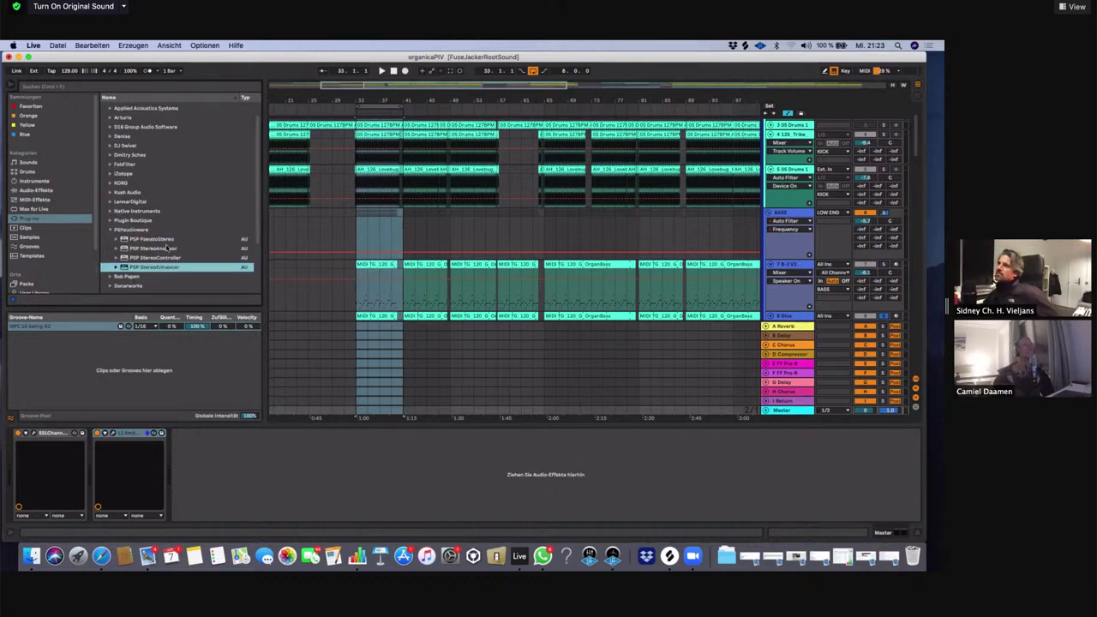
{"action": "left_click", "coordinate": [165, 241]}
{"action": "left_click", "coordinate": [145, 270]}
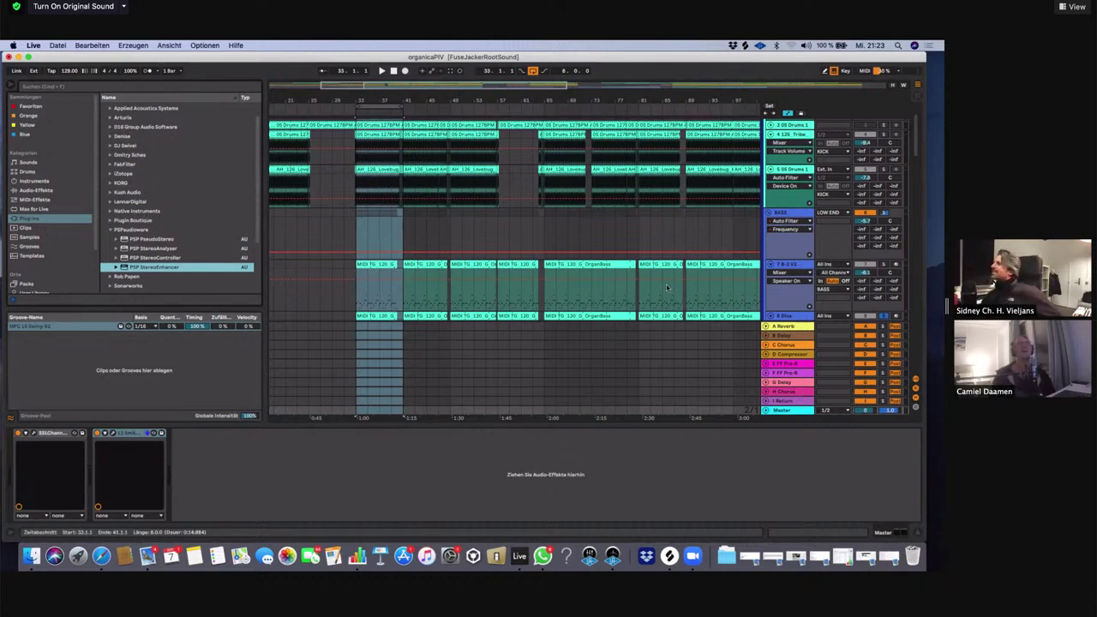
Hide the device view to enlarge the arrangement and collapse the PSPaudioware folder
{"action": "left_click_drag", "start_coordinate": [681, 426], "coordinate": [679, 533]}
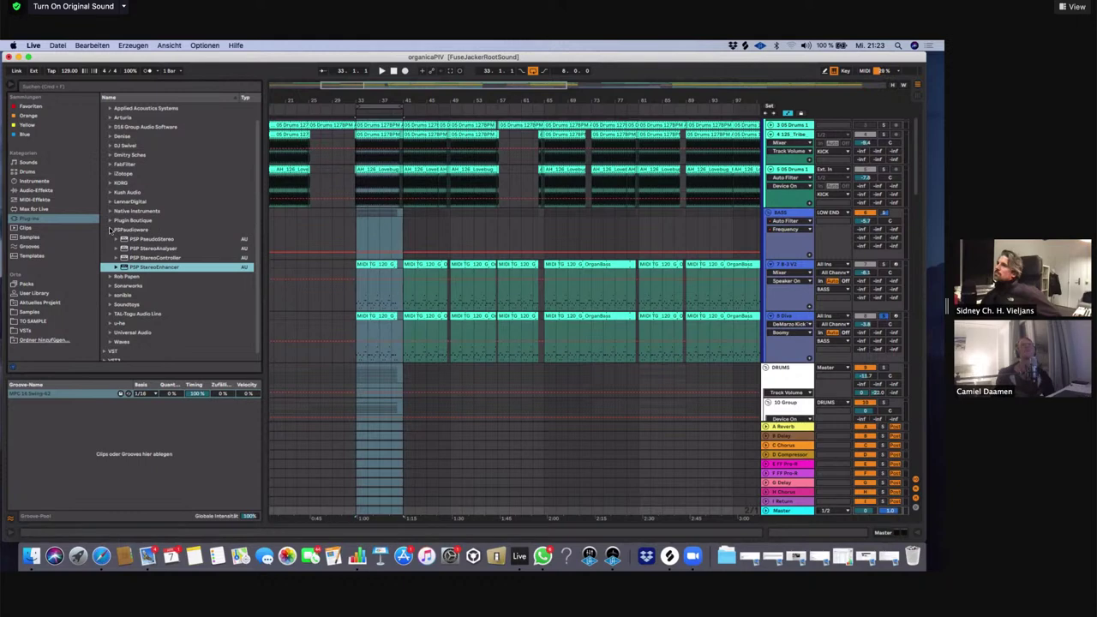
{"action": "left_click", "coordinate": [110, 230]}
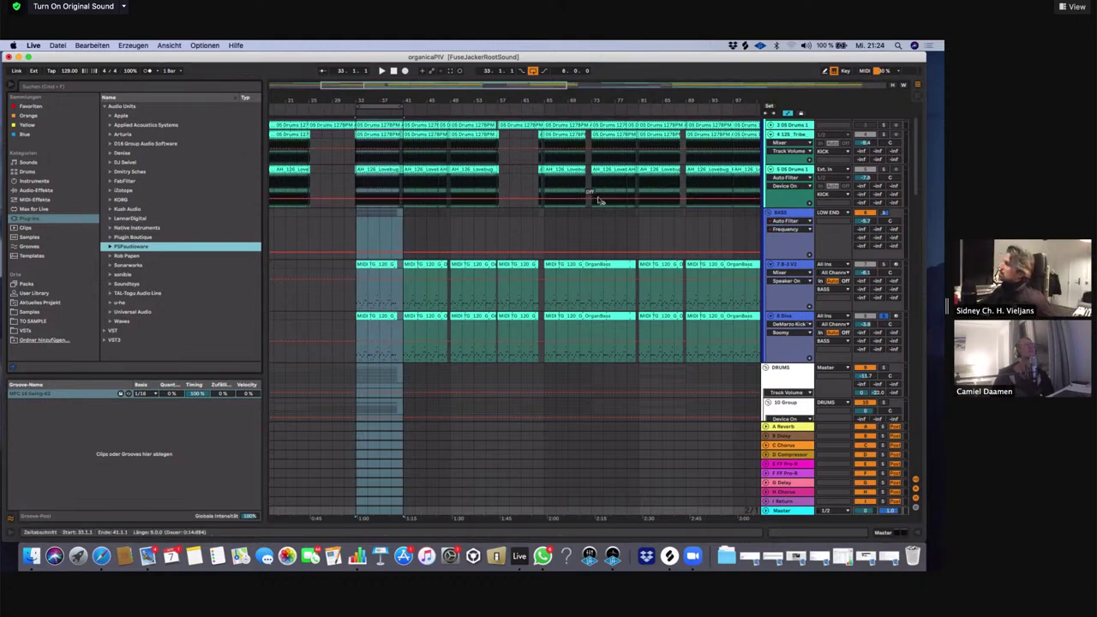
{"action": "left_click", "coordinate": [875, 306]}
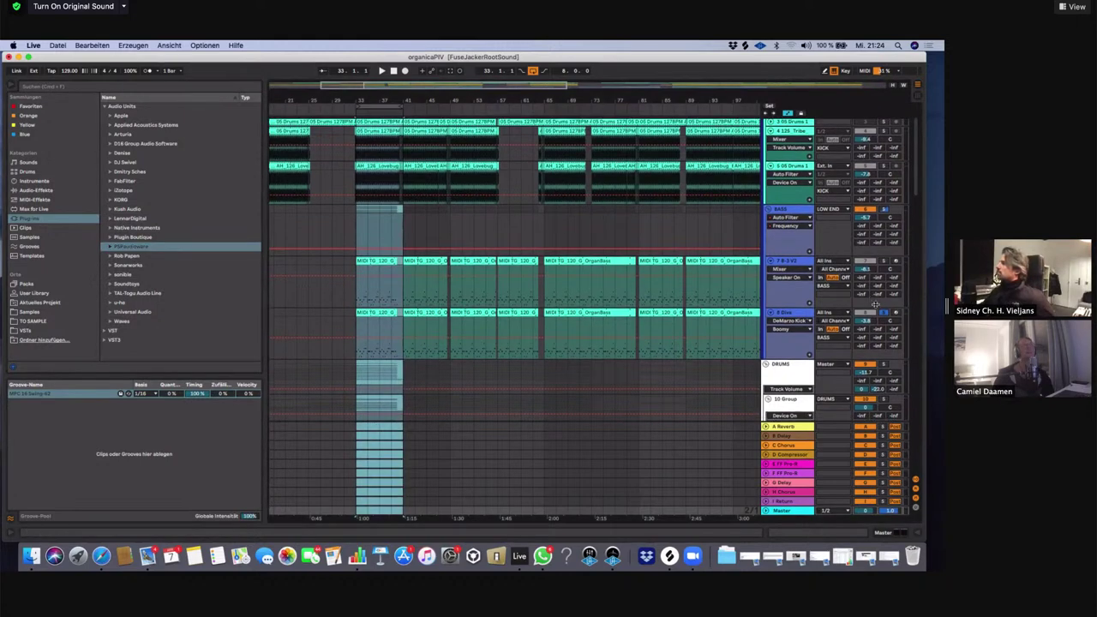
{"action": "scroll", "coordinate": [652, 338], "scroll_direction": "down", "scroll_amount": 2}
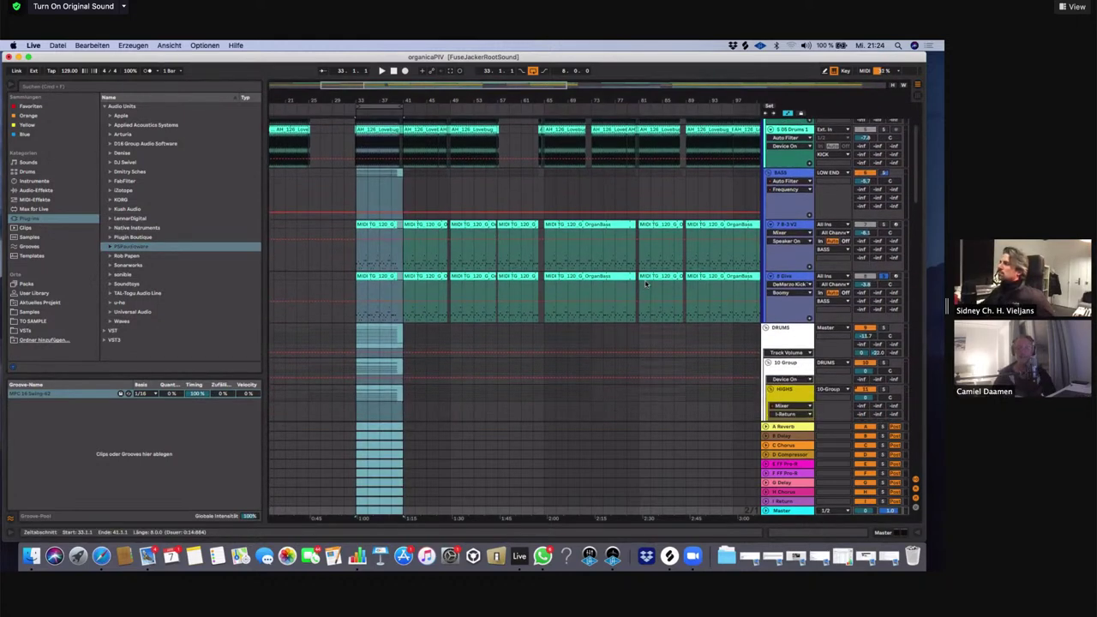
{"action": "scroll", "coordinate": [652, 285], "scroll_direction": "down", "scroll_amount": 1}
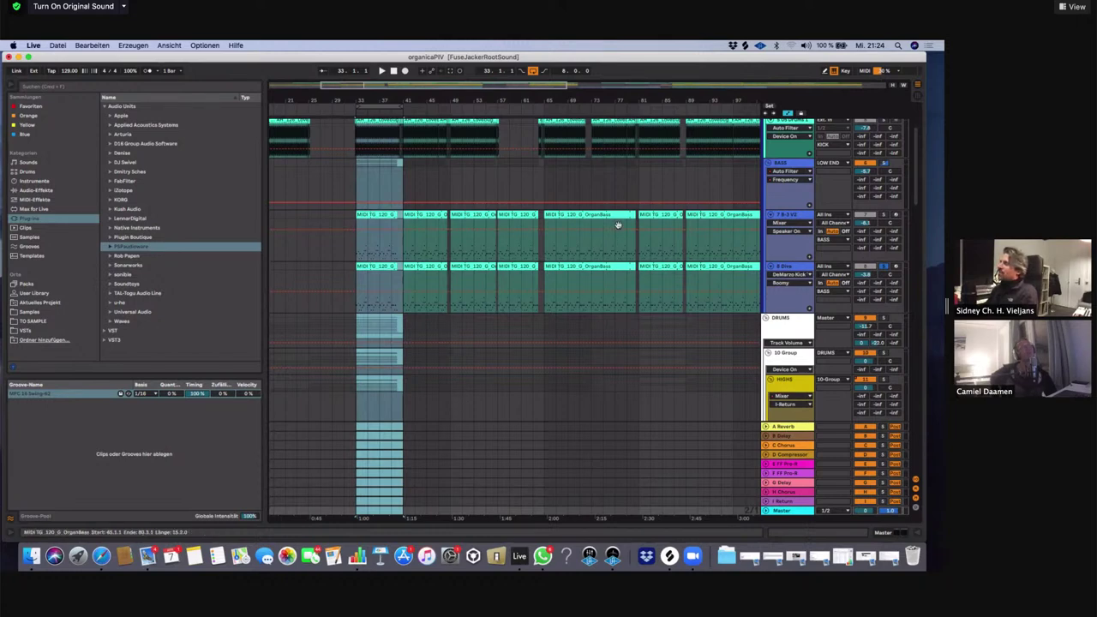
Mark four-bar ranges from 33.1.1 and 35.1.1 on the BASS group and place the insert marker at 43.1.1
{"action": "left_click", "coordinate": [379, 175]}
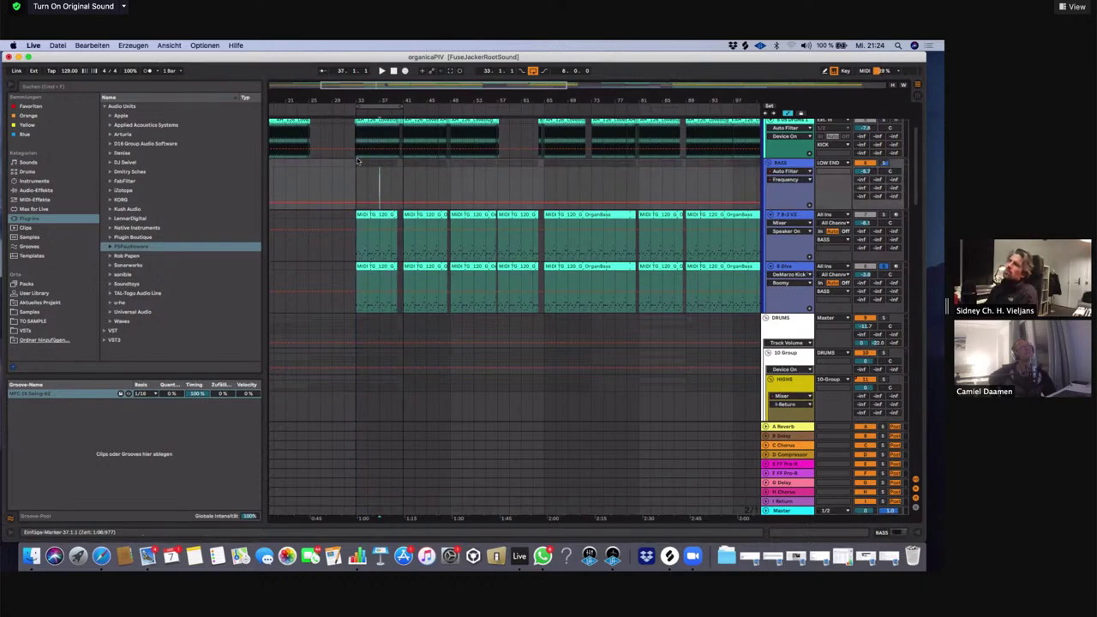
{"action": "mouse_move", "coordinate": [358, 164]}
{"action": "left_mouse_down"}
{"action": "mouse_move", "coordinate": [384, 170]}
{"action": "mouse_move", "coordinate": [357, 166]}
{"action": "left_mouse_up"}
{"action": "left_click", "coordinate": [381, 174]}
{"action": "left_click", "coordinate": [384, 170]}
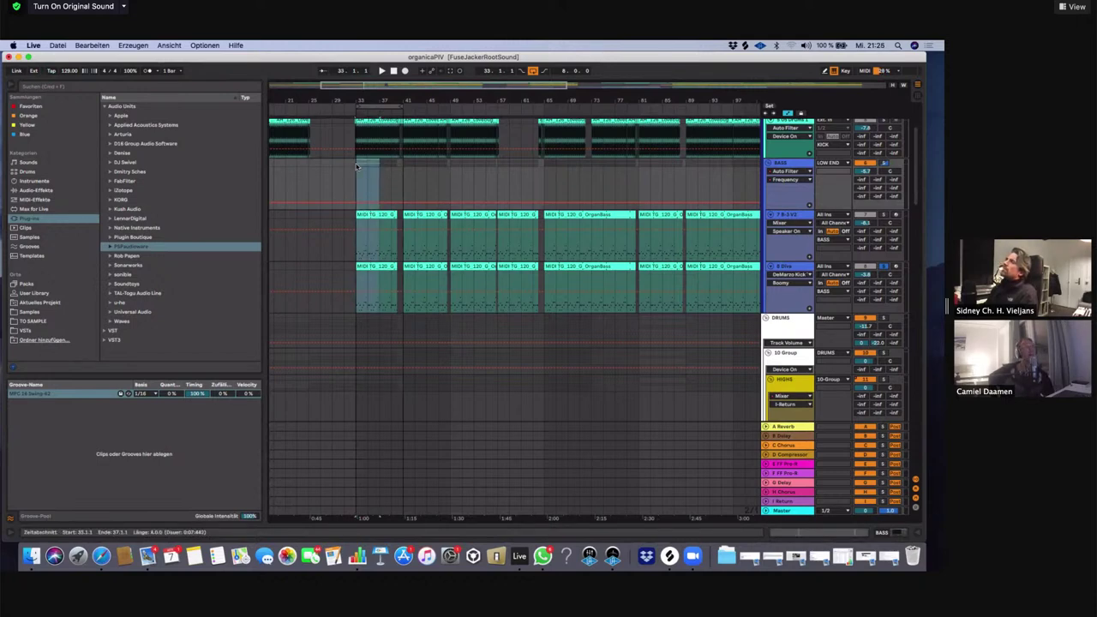
{"action": "left_click", "coordinate": [359, 166]}
{"action": "mouse_move", "coordinate": [359, 165]}
{"action": "left_mouse_down"}
{"action": "mouse_move", "coordinate": [378, 169]}
{"action": "mouse_move", "coordinate": [360, 167]}
{"action": "left_mouse_up"}
{"action": "left_click", "coordinate": [362, 165]}
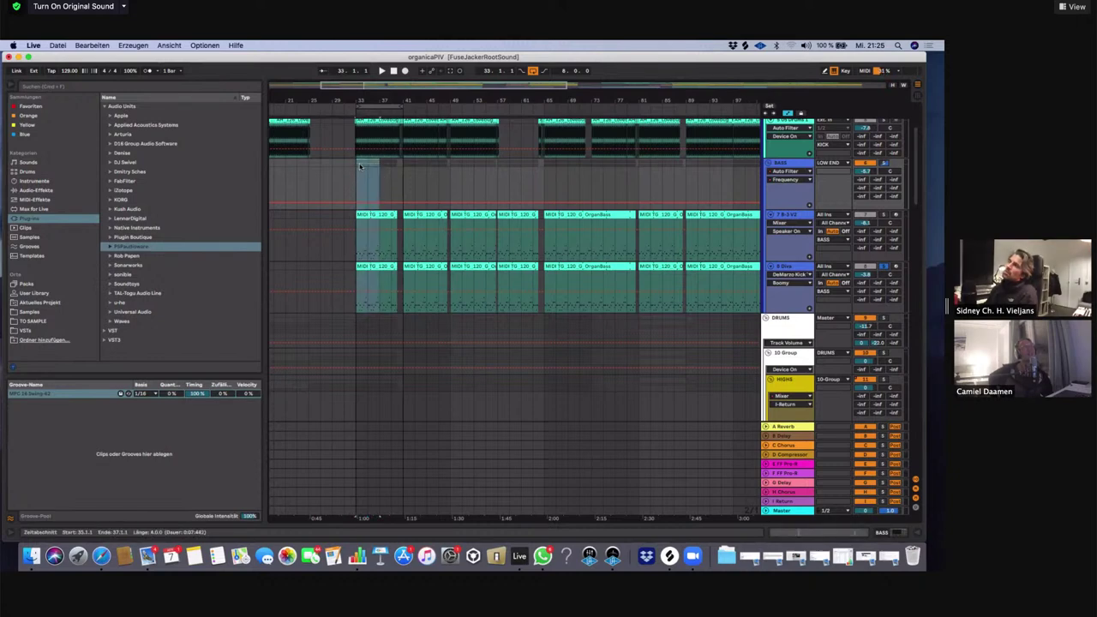
{"action": "left_click", "coordinate": [360, 166]}
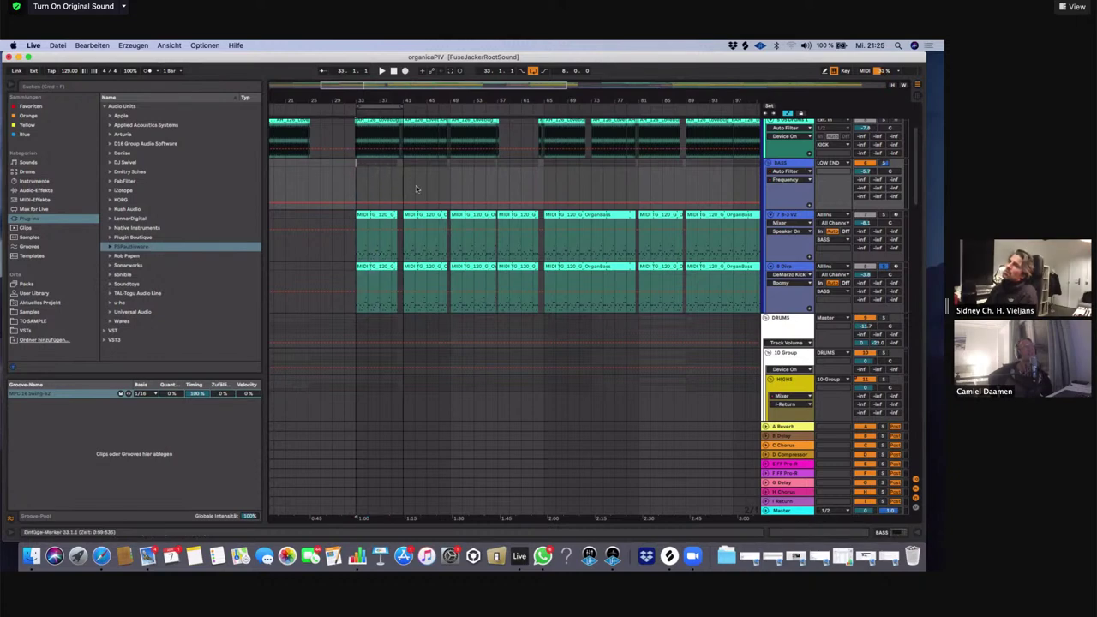
{"action": "left_click_drag", "start_coordinate": [369, 165], "coordinate": [394, 163]}
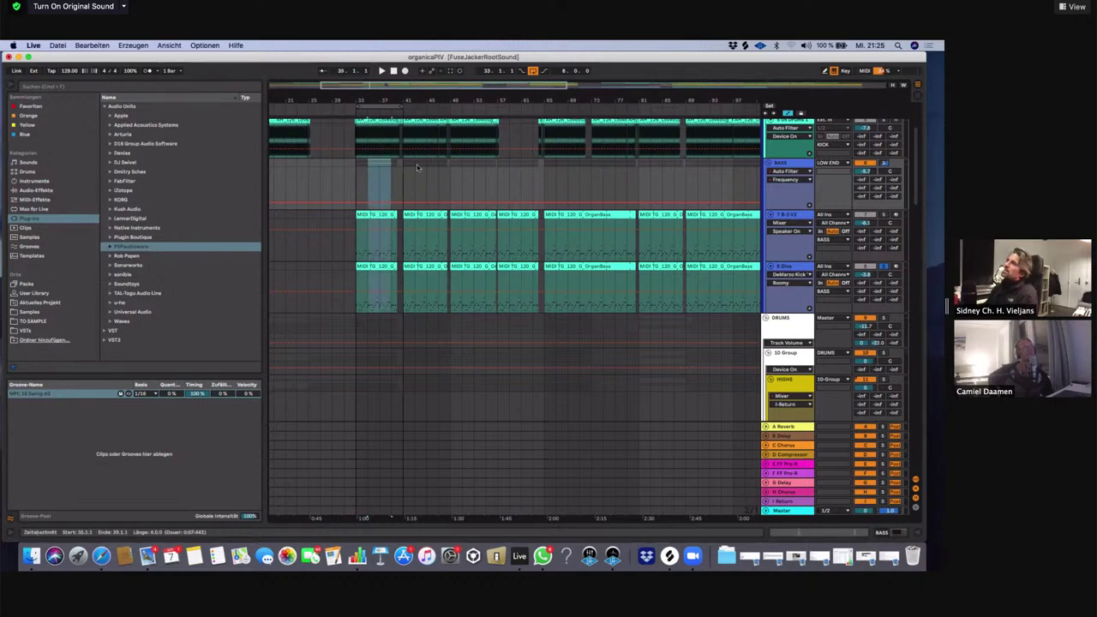
{"action": "left_click", "coordinate": [417, 165]}
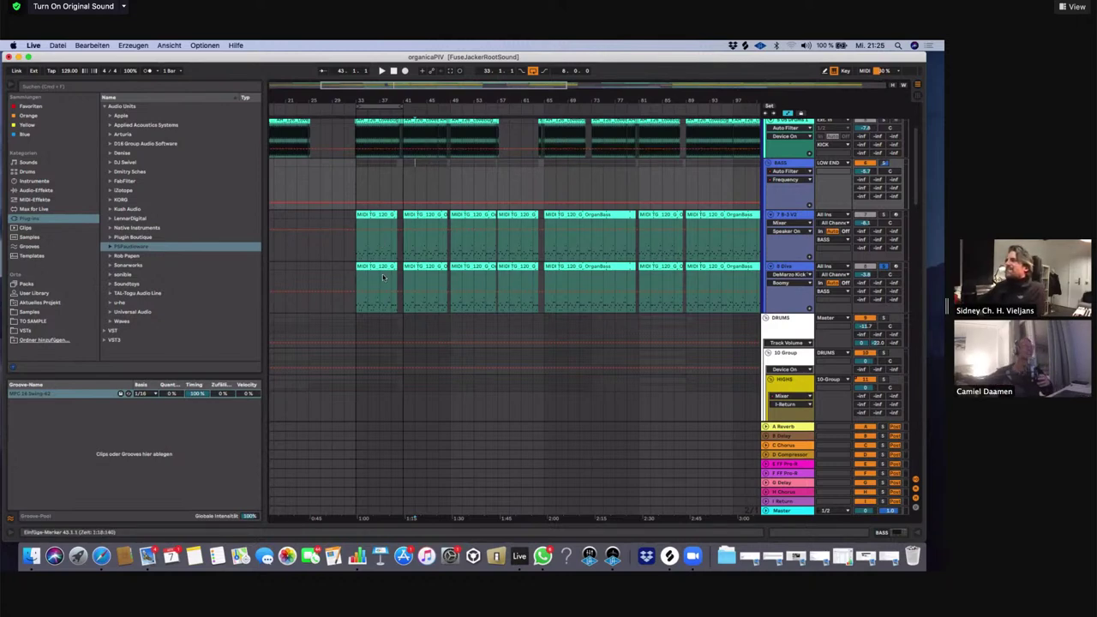
Show the LOW END, KICK and BASS tracks across the full length of the arrangement
{"action": "scroll", "coordinate": [790, 196], "scroll_direction": "down", "scroll_amount": 1}
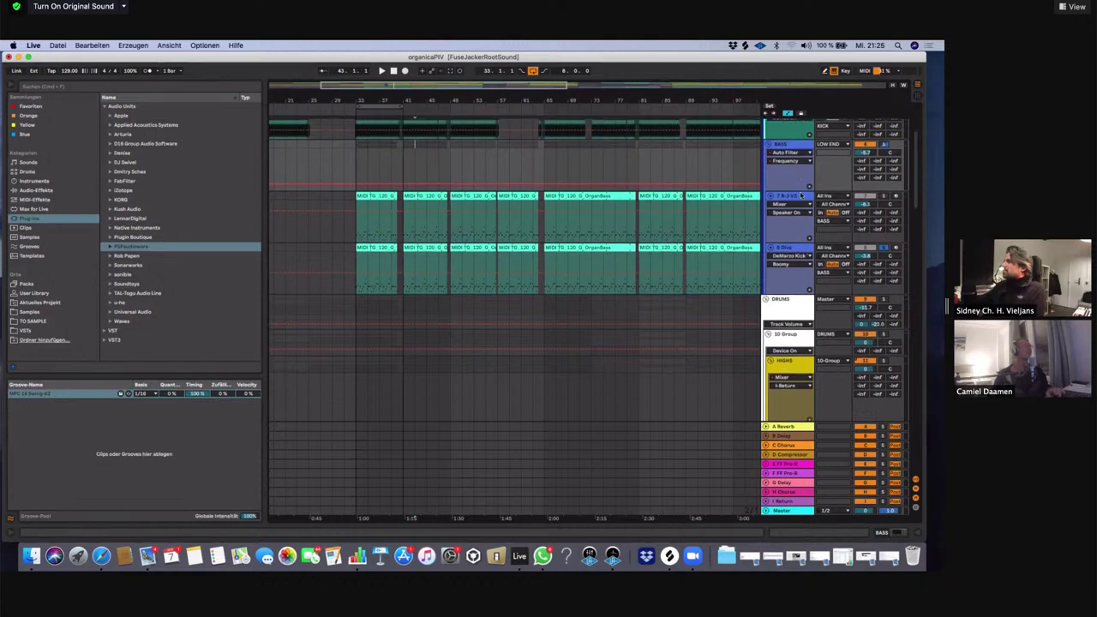
{"action": "scroll", "coordinate": [696, 189], "scroll_direction": "down", "scroll_amount": 1}
{"action": "scroll", "coordinate": [696, 187], "scroll_direction": "up", "scroll_amount": 4}
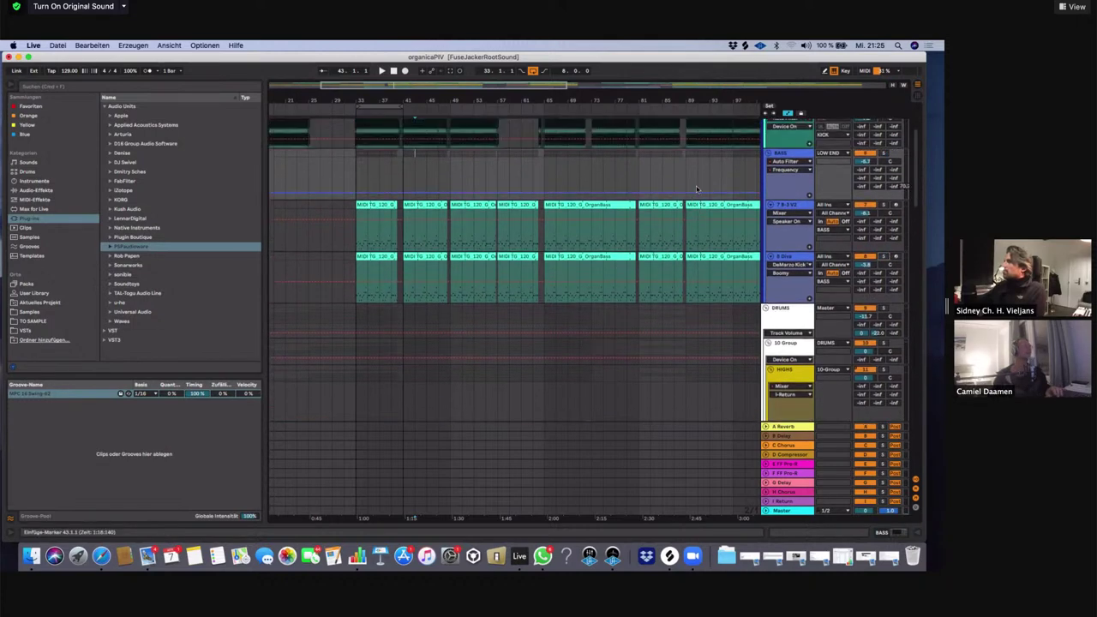
{"action": "scroll", "coordinate": [696, 175], "scroll_direction": "up", "scroll_amount": 3}
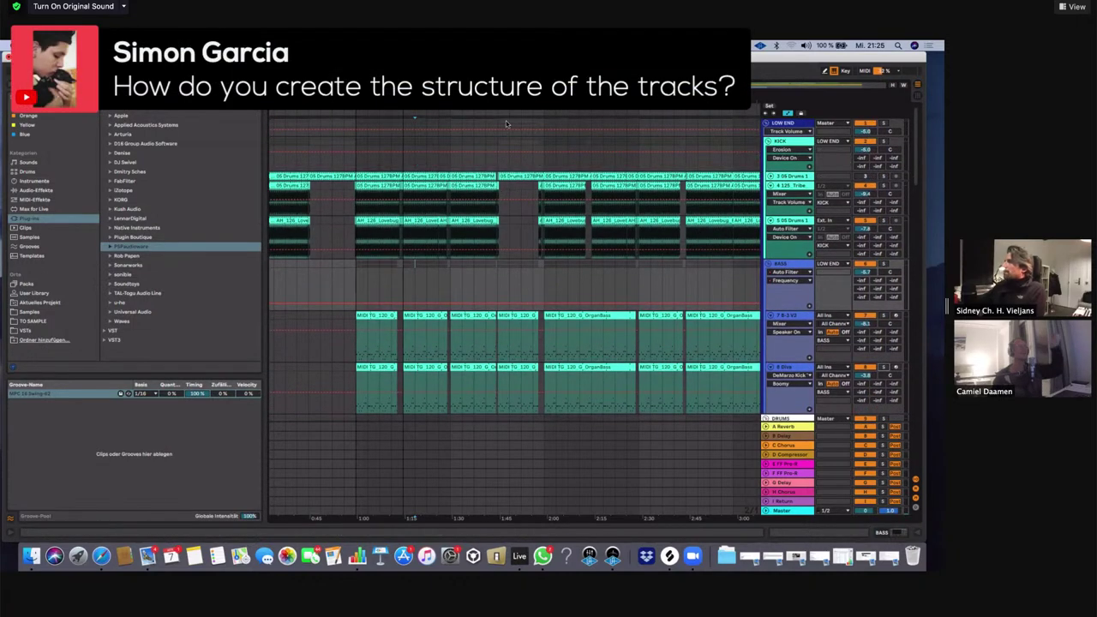
{"action": "left_click_drag", "start_coordinate": [606, 96], "coordinate": [456, 60]}
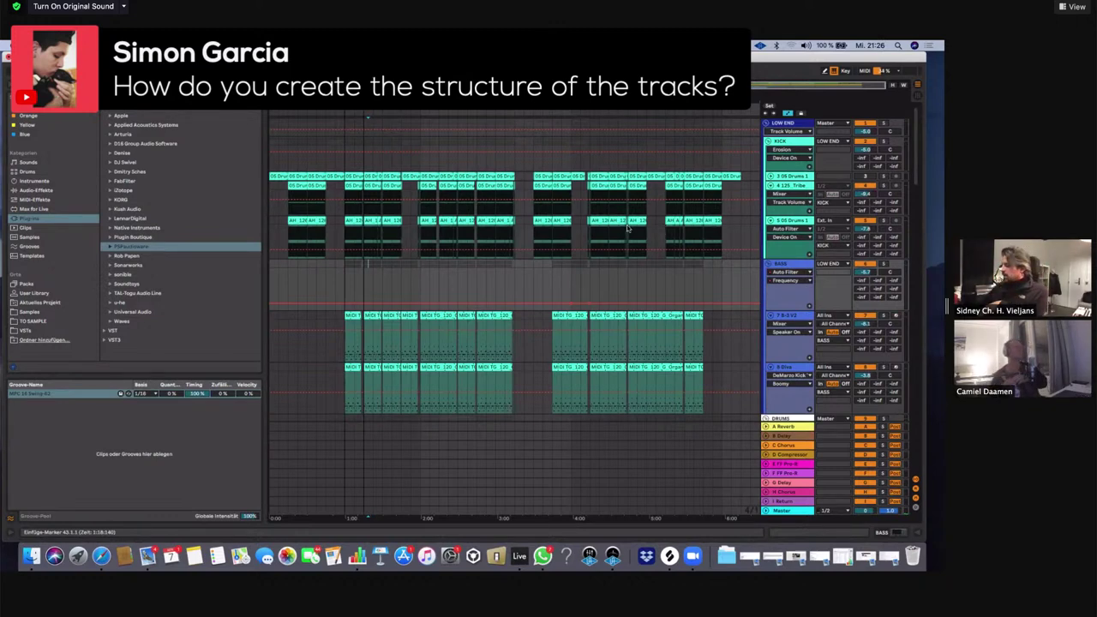
Select all return tracks in Session View, narrow them to minimum width and return to the Arrangement View
{"action": "key", "text": "Tab"}
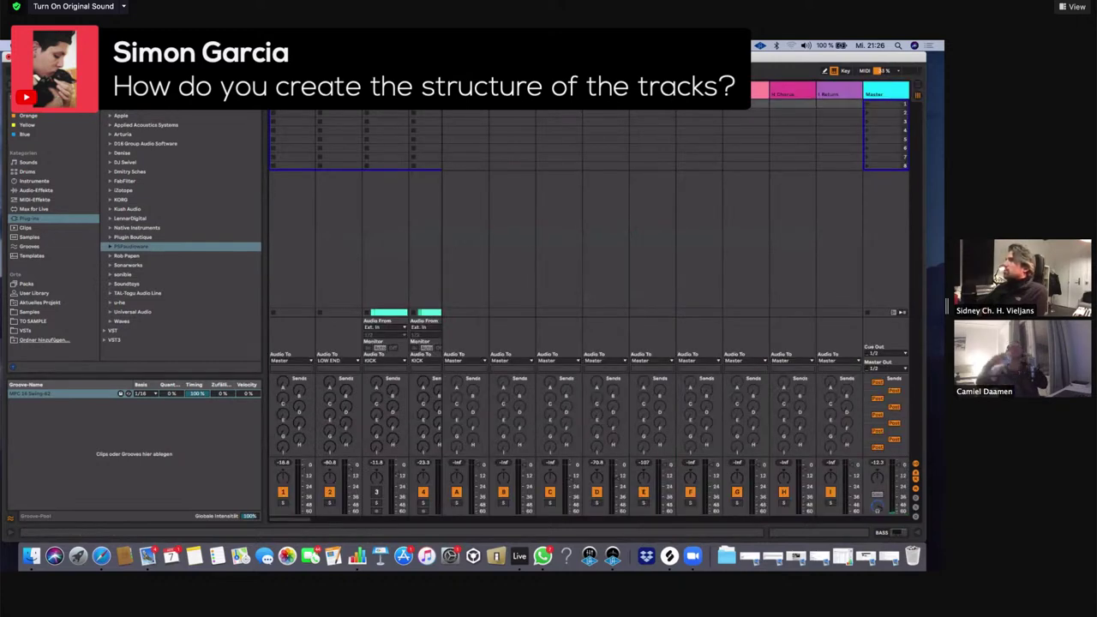
{"action": "left_click", "coordinate": [465, 93]}
{"action": "left_click", "coordinate": [849, 91]}
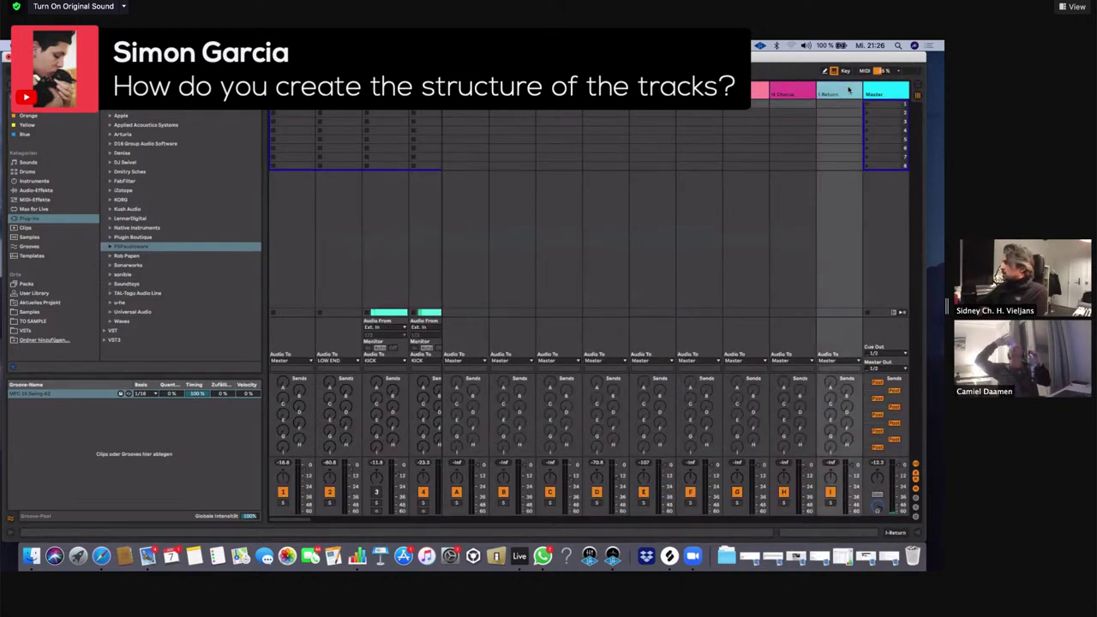
{"action": "left_click", "coordinate": [466, 93], "text": "shift"}
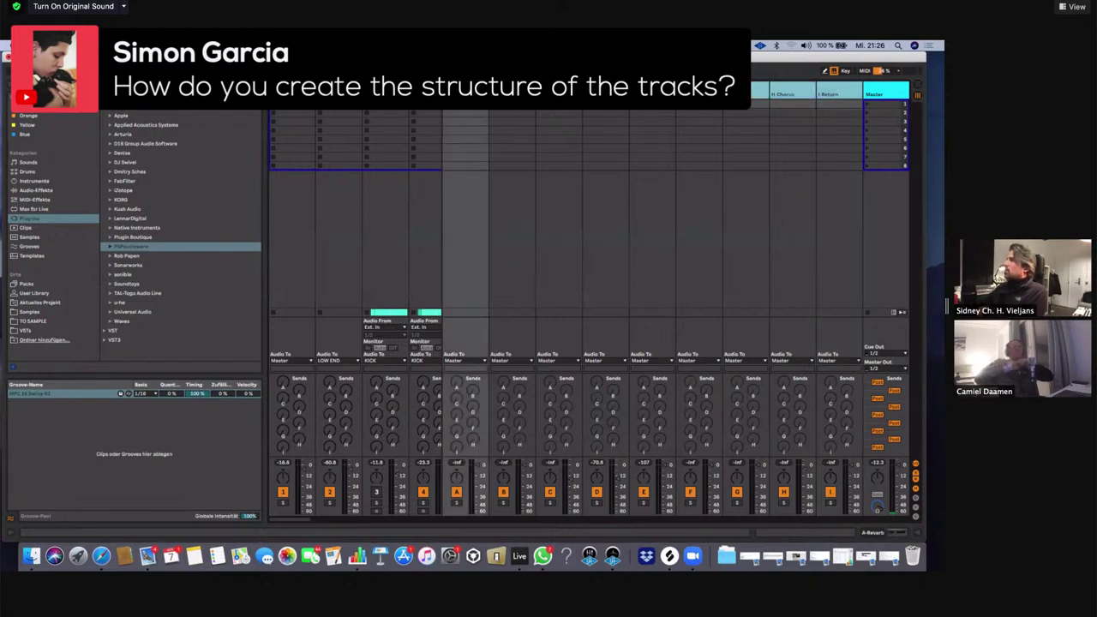
{"action": "left_click_drag", "start_coordinate": [488, 93], "coordinate": [452, 92]}
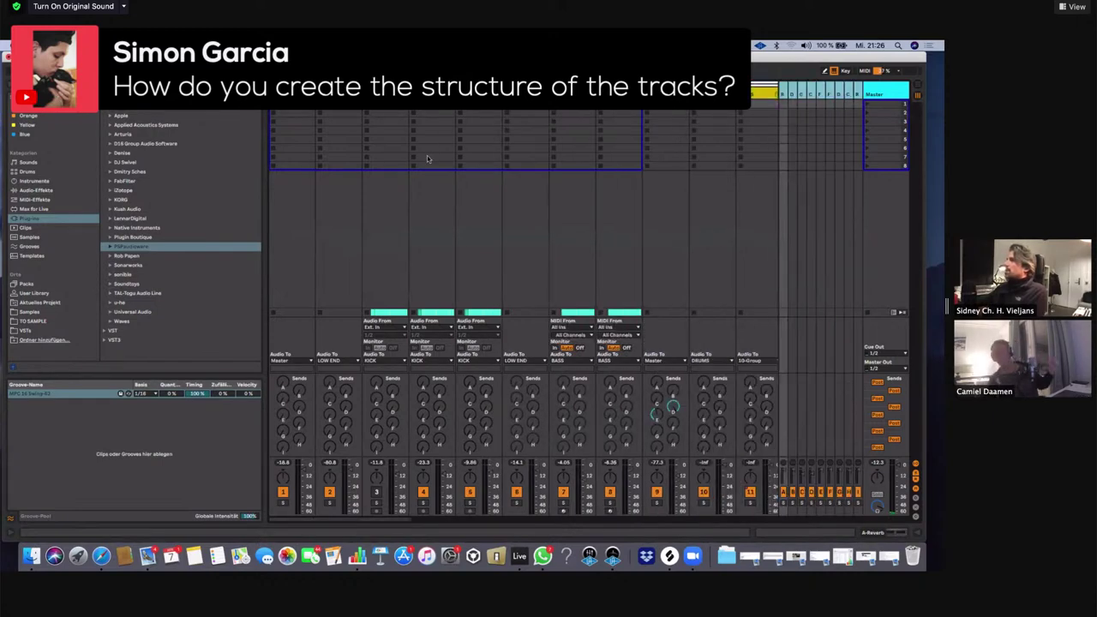
{"action": "key", "text": "Tab"}
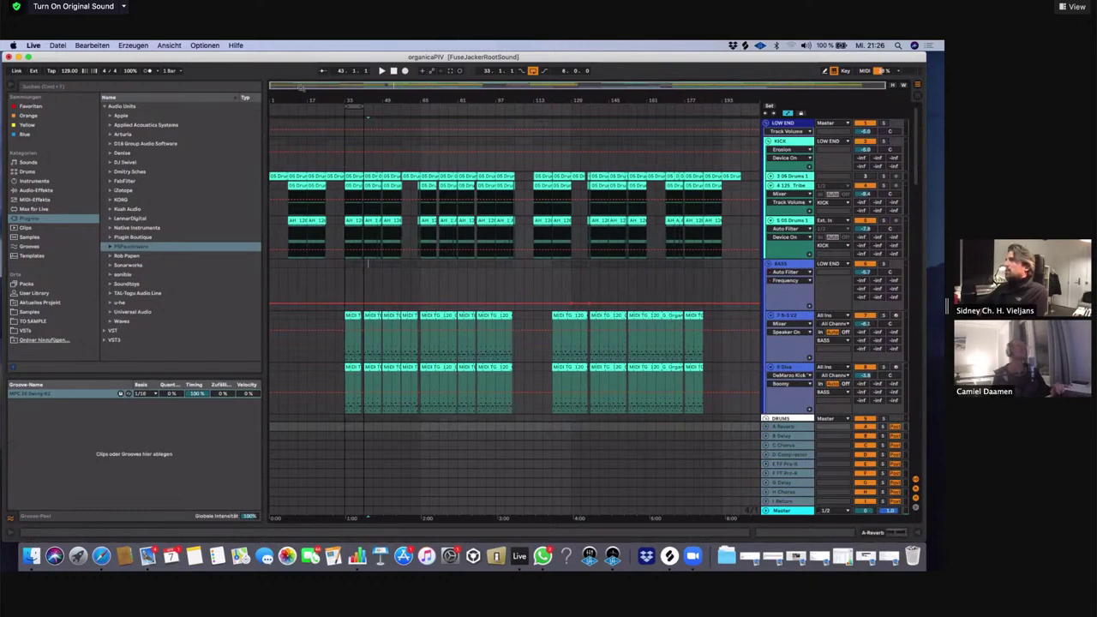
Examine the OrganBass clips on the two bass tracks between about bars 34 and 51
{"action": "left_click_drag", "start_coordinate": [300, 88], "coordinate": [346, 92]}
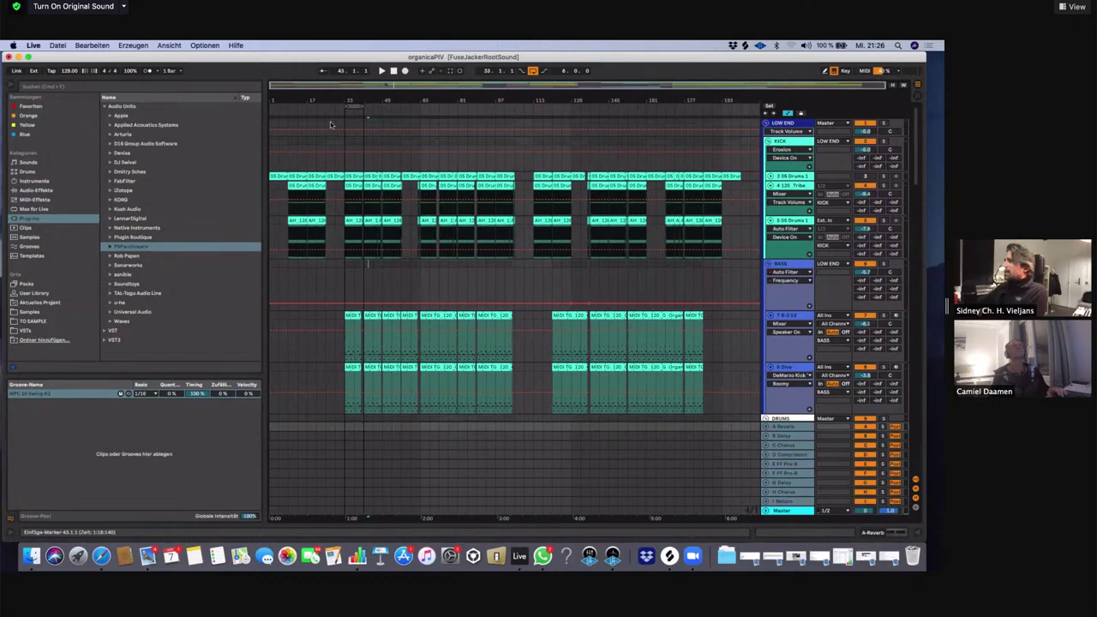
{"action": "scroll", "coordinate": [361, 120], "scroll_direction": "down", "scroll_amount": 2}
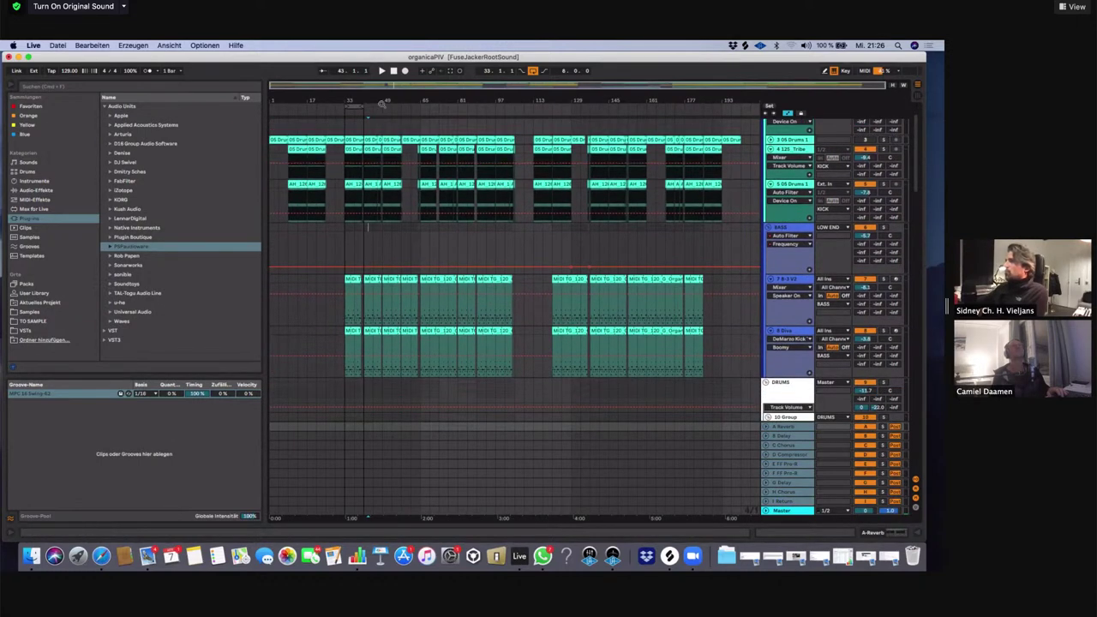
{"action": "left_click_drag", "start_coordinate": [377, 98], "coordinate": [363, 228]}
{"action": "scroll", "coordinate": [422, 162], "scroll_direction": "down", "scroll_amount": 4}
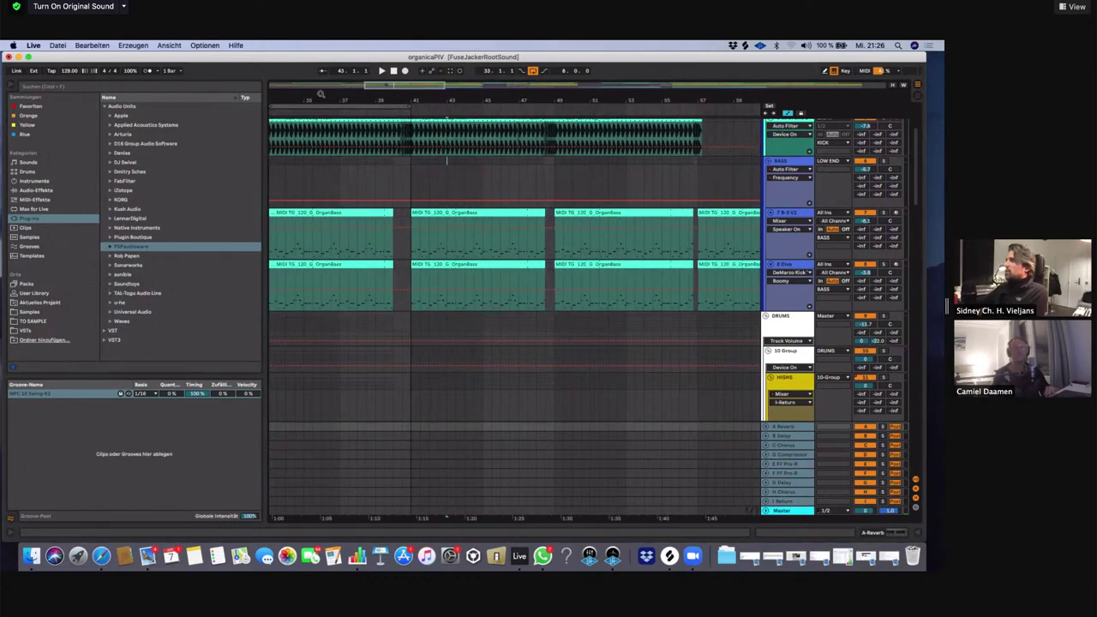
{"action": "left_click_drag", "start_coordinate": [336, 96], "coordinate": [366, 126]}
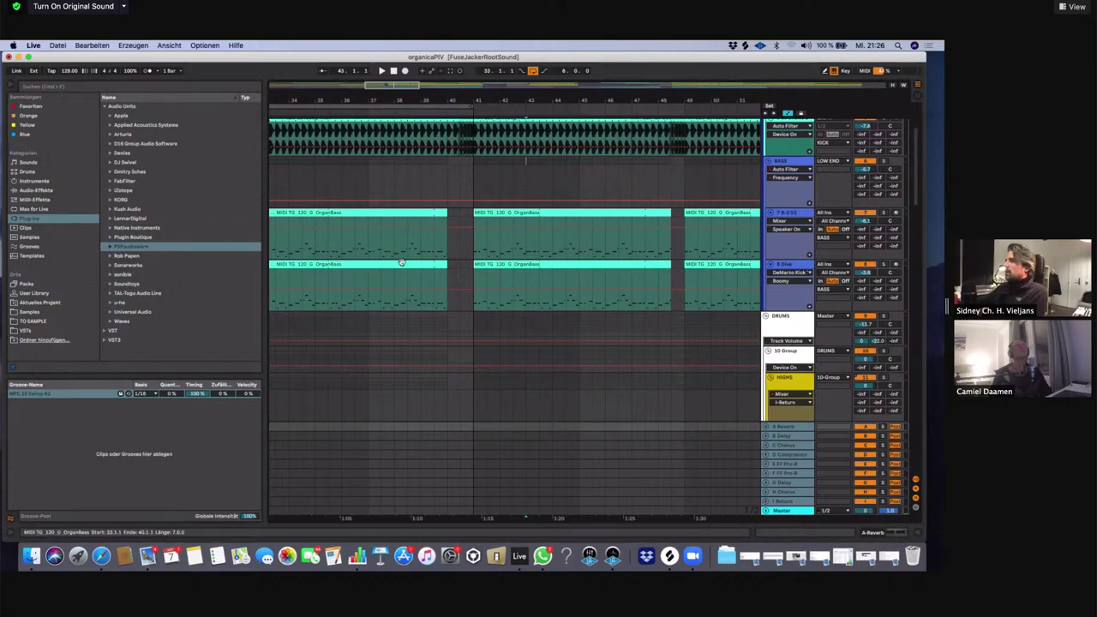
Examine the hi-hat, shaker and drum loop clips in the HIGHS group between about bars 21 and 77
{"action": "scroll", "coordinate": [495, 287], "scroll_direction": "down", "scroll_amount": 4}
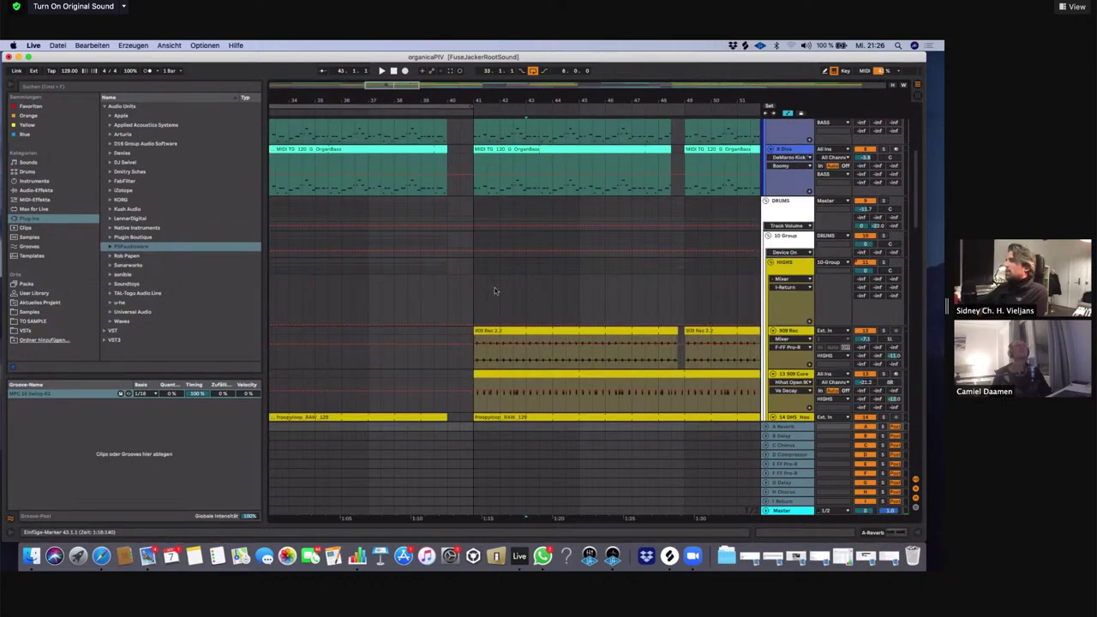
{"action": "scroll", "coordinate": [326, 341], "scroll_direction": "up", "scroll_amount": 2}
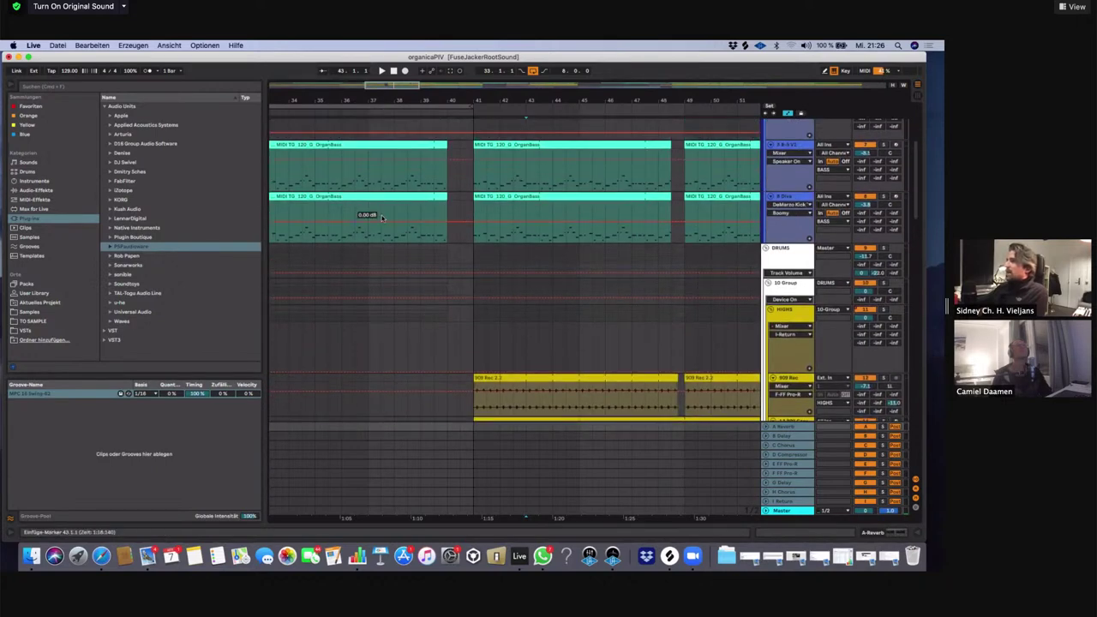
{"action": "left_click_drag", "start_coordinate": [426, 100], "coordinate": [431, 53]}
{"action": "scroll", "coordinate": [483, 262], "scroll_direction": "down", "scroll_amount": 2}
{"action": "scroll", "coordinate": [483, 262], "scroll_direction": "down", "scroll_amount": 4}
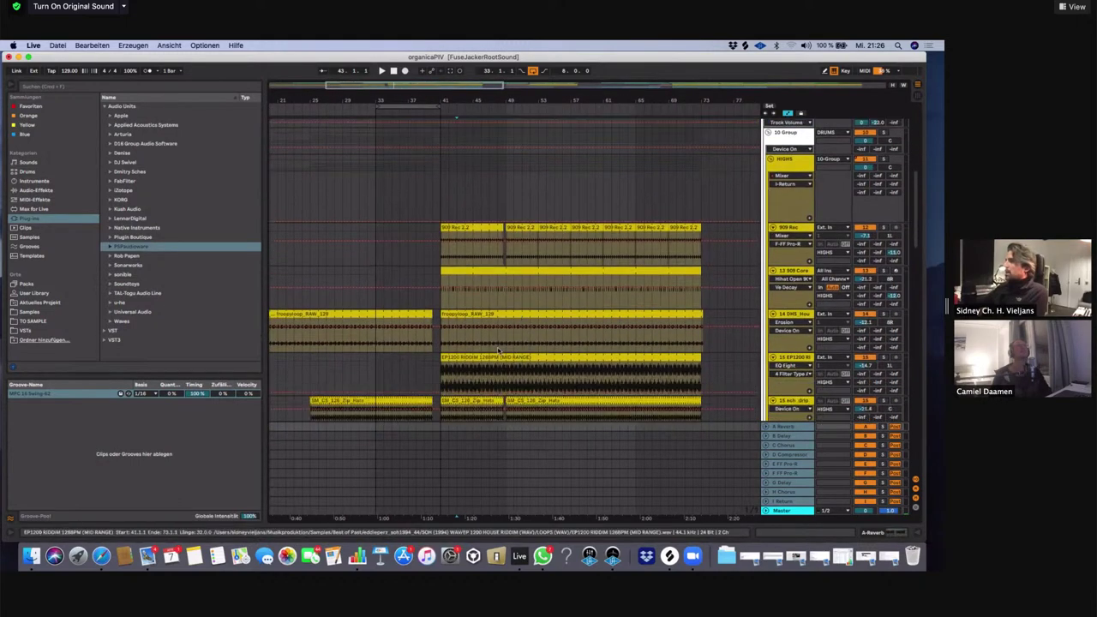
{"action": "scroll", "coordinate": [588, 361], "scroll_direction": "down", "scroll_amount": 2}
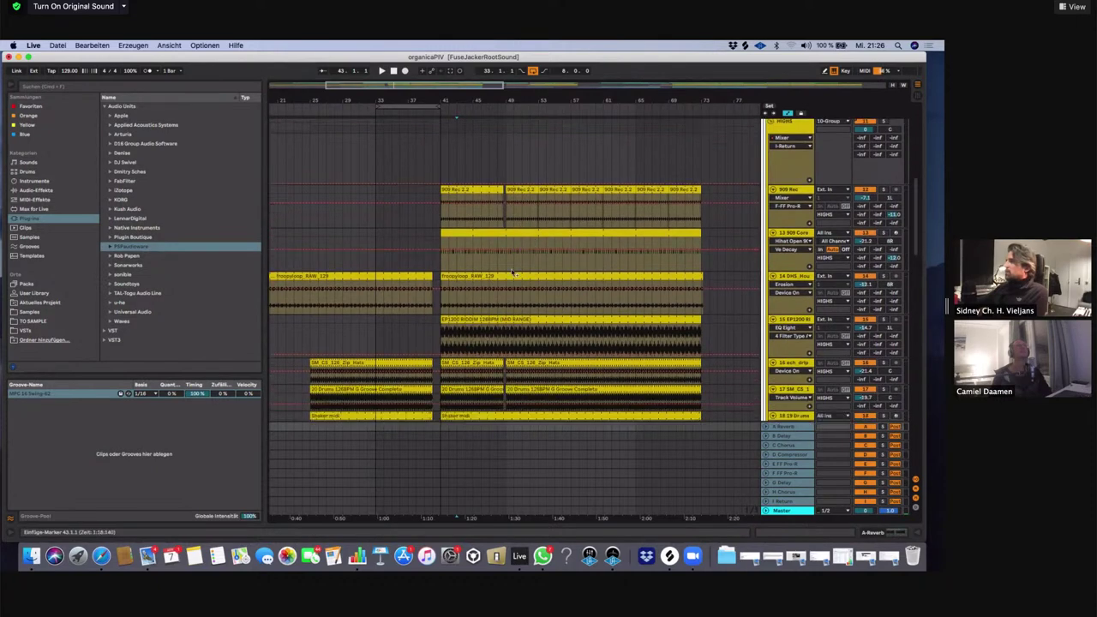
Show the kick and bass tracks over the whole arrangement to review where their clips pause and return
{"action": "scroll", "coordinate": [557, 343], "scroll_direction": "up", "scroll_amount": 8}
{"action": "scroll", "coordinate": [536, 326], "scroll_direction": "up", "scroll_amount": 2}
{"action": "left_click_drag", "start_coordinate": [556, 103], "coordinate": [487, 84]}
{"action": "scroll", "coordinate": [555, 202], "scroll_direction": "up", "scroll_amount": 6}
{"action": "left_click_drag", "start_coordinate": [318, 84], "coordinate": [460, 90]}
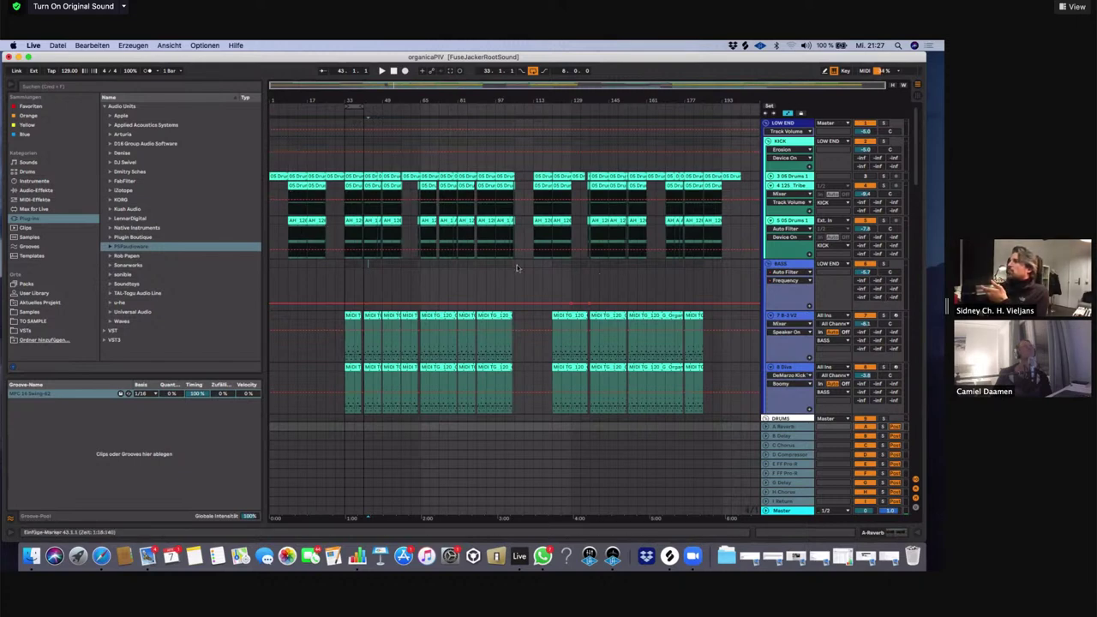
{"action": "scroll", "coordinate": [316, 272], "scroll_direction": "down", "scroll_amount": 1}
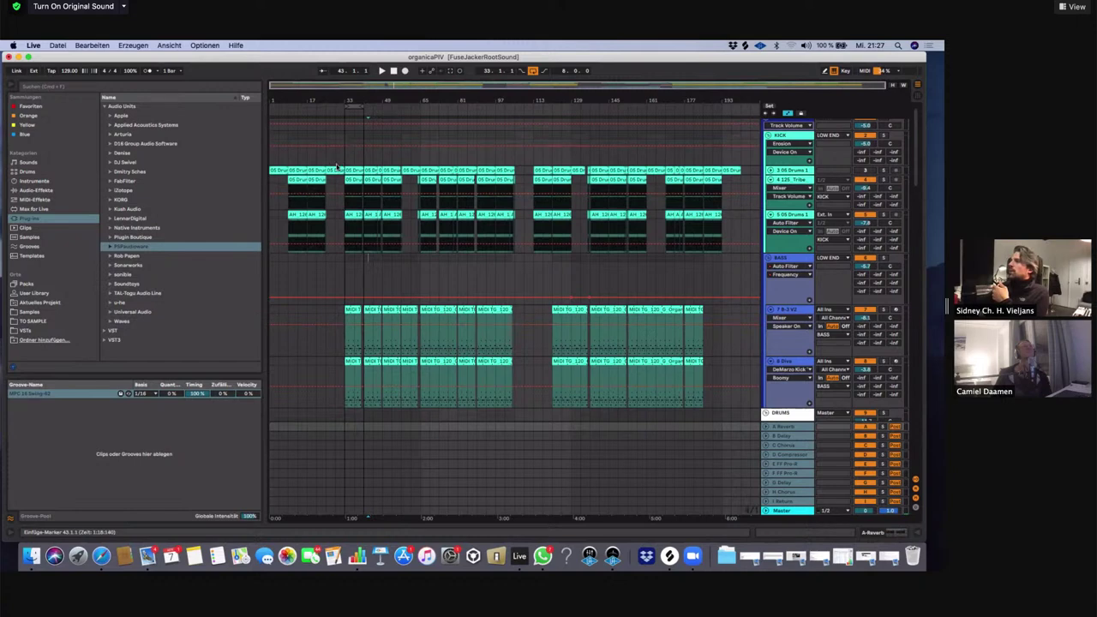
{"action": "scroll", "coordinate": [314, 326], "scroll_direction": "down", "scroll_amount": 5}
{"action": "scroll", "coordinate": [317, 318], "scroll_direction": "up", "scroll_amount": 3}
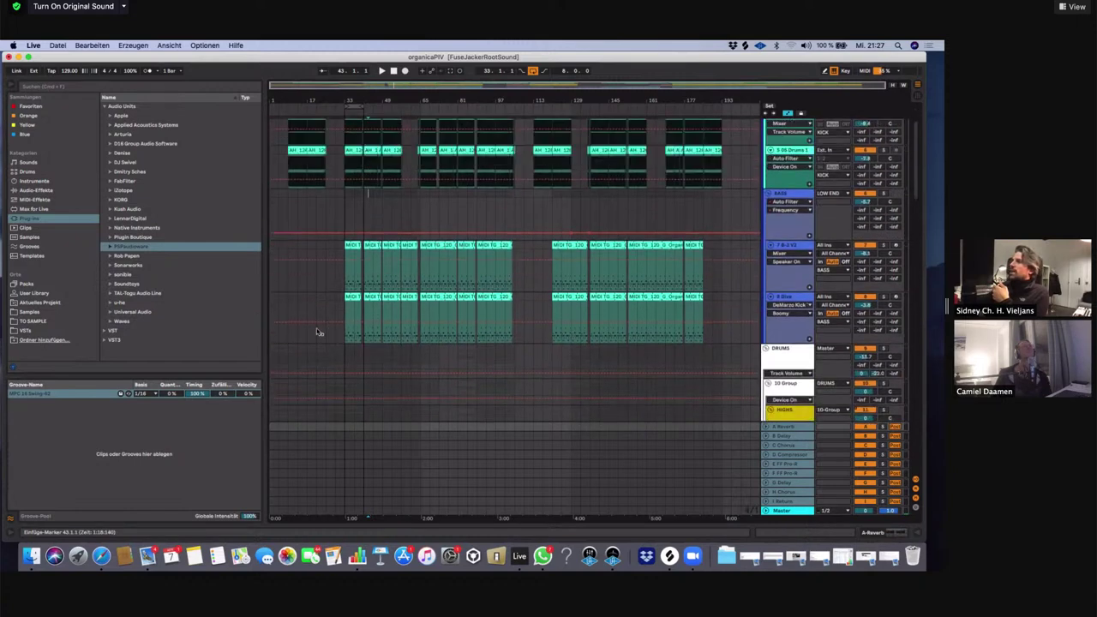
{"action": "scroll", "coordinate": [329, 279], "scroll_direction": "up", "scroll_amount": 2}
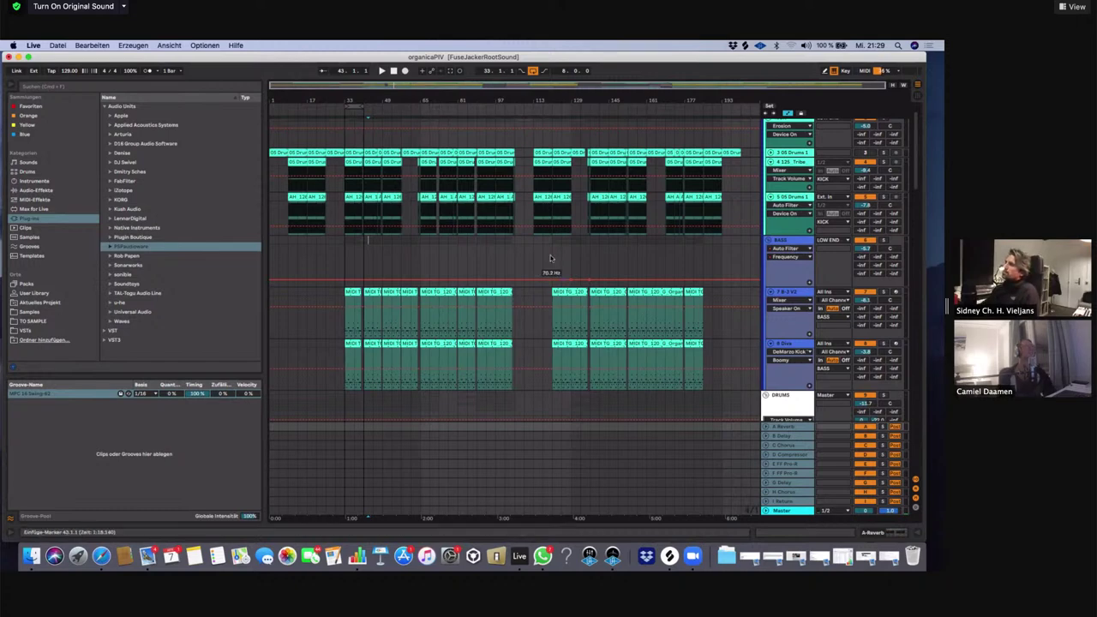
Replace the multiple selection of return tracks with only the B Delay return track
{"action": "left_click", "coordinate": [779, 455]}
{"action": "left_click", "coordinate": [781, 436]}
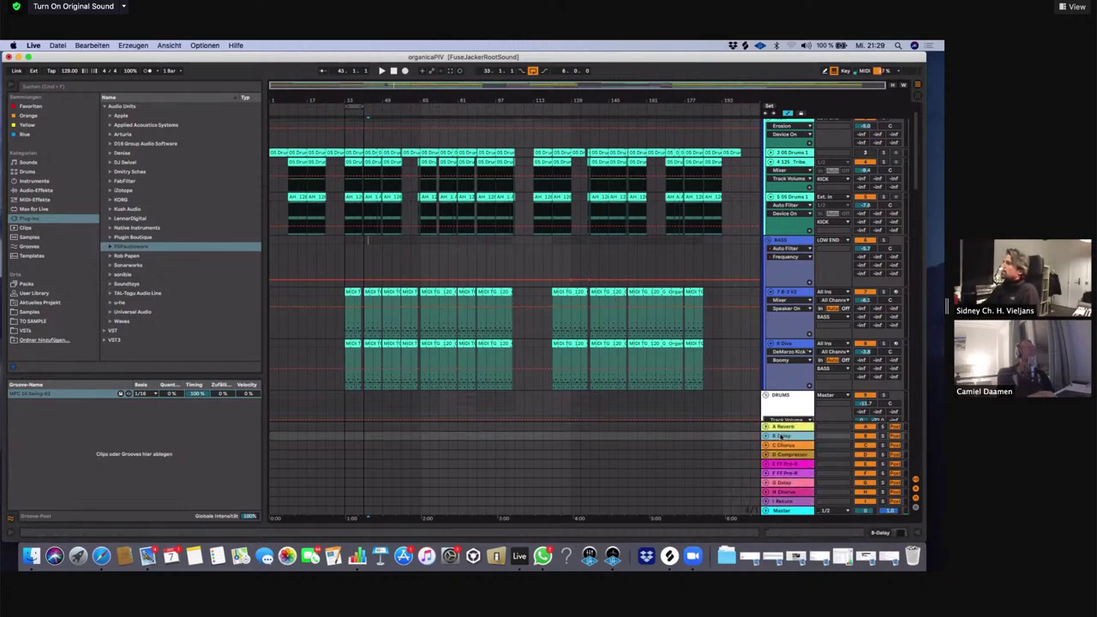
{"action": "scroll", "coordinate": [518, 353], "scroll_direction": "down", "scroll_amount": 2}
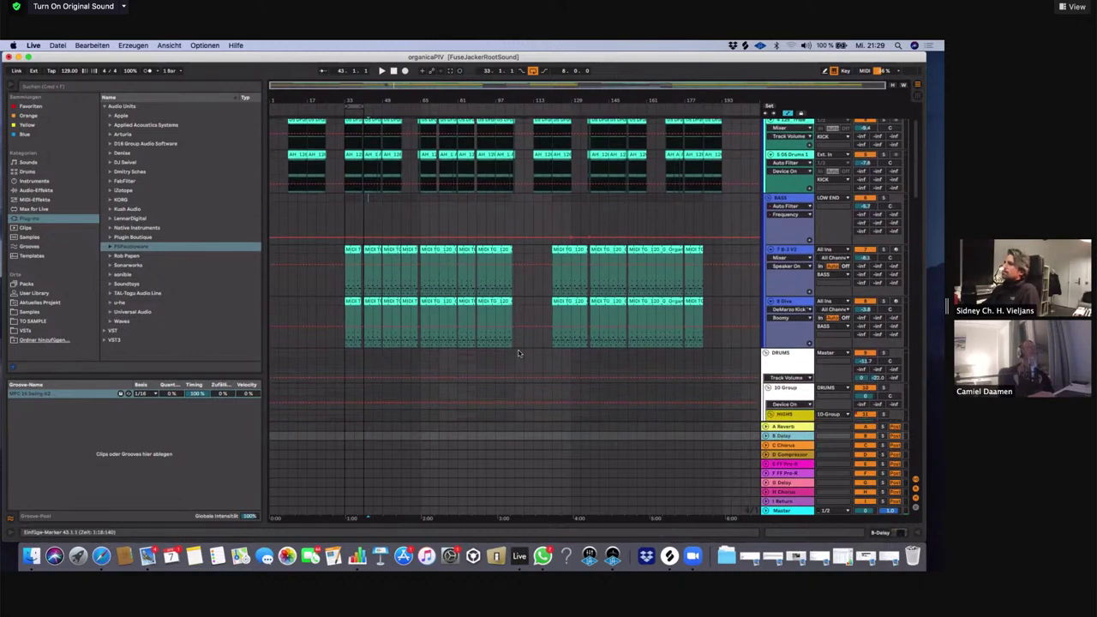
{"action": "scroll", "coordinate": [517, 351], "scroll_direction": "down", "scroll_amount": 1}
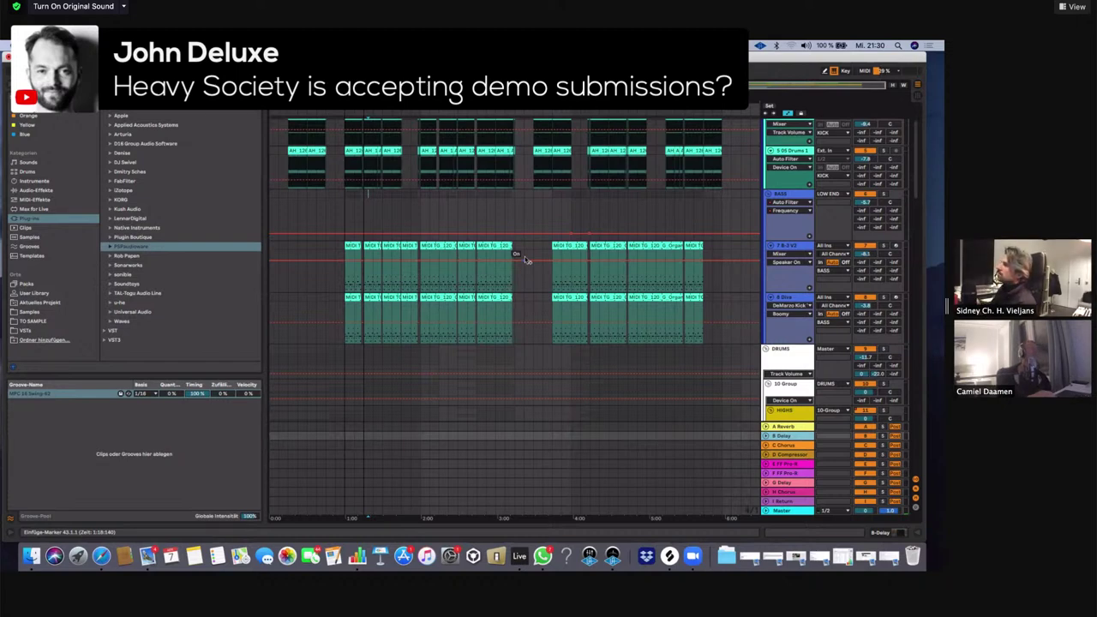
Place the insert marker at 105.1.1 on the LOW END group and play the breakdown from there
{"action": "scroll", "coordinate": [554, 218], "scroll_direction": "up", "scroll_amount": 3}
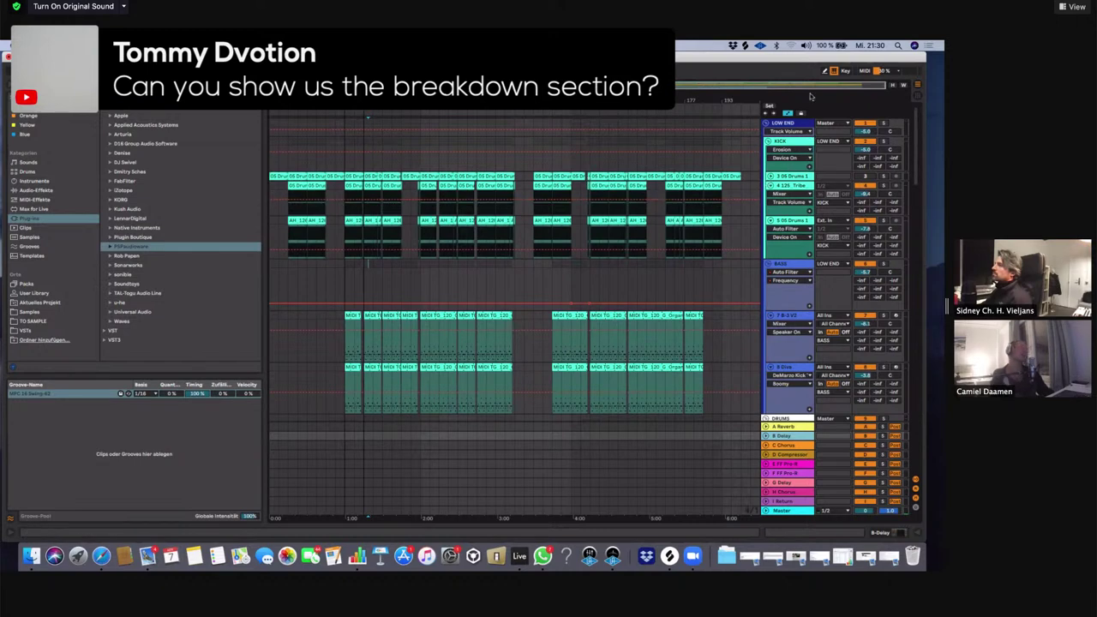
{"action": "scroll", "coordinate": [764, 272], "scroll_direction": "down", "scroll_amount": 2}
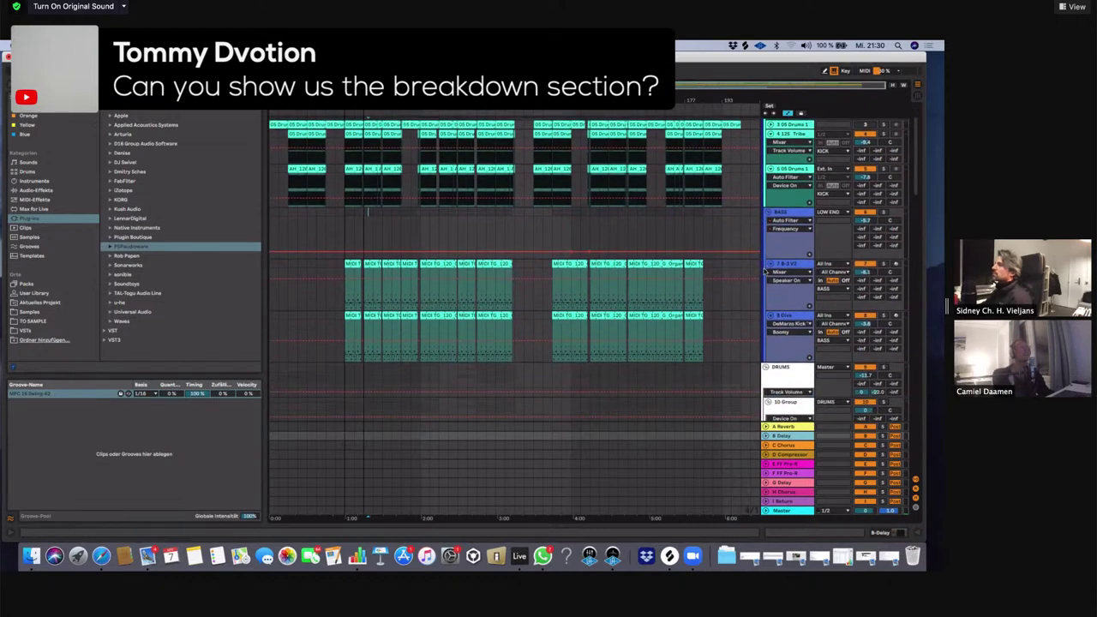
{"action": "scroll", "coordinate": [754, 253], "scroll_direction": "up", "scroll_amount": 1}
{"action": "scroll", "coordinate": [569, 134], "scroll_direction": "up", "scroll_amount": 1}
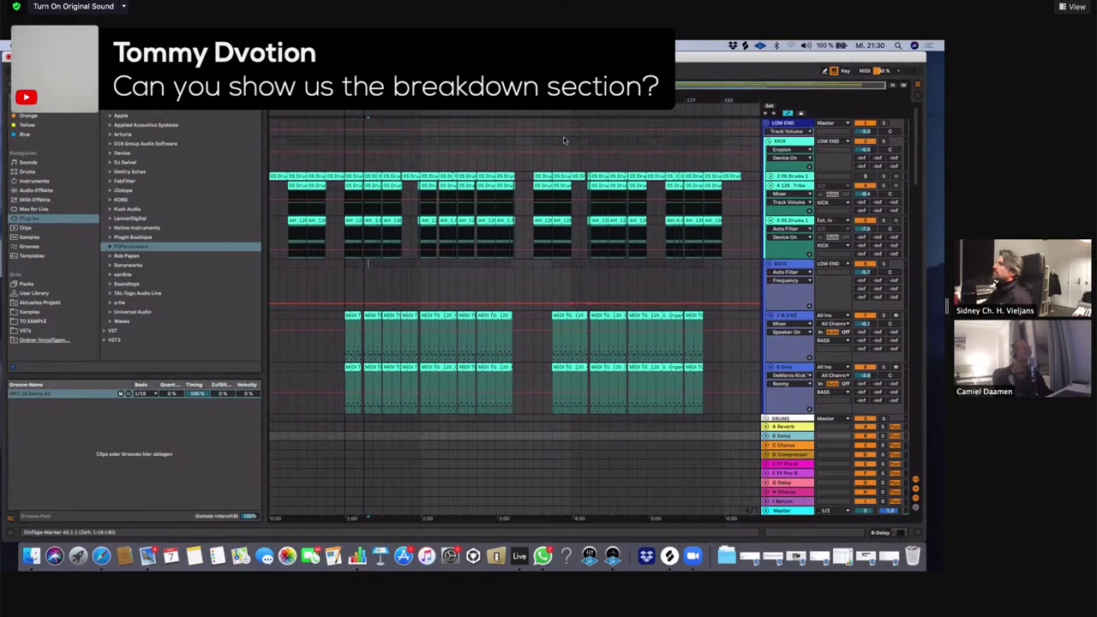
{"action": "left_click", "coordinate": [505, 121]}
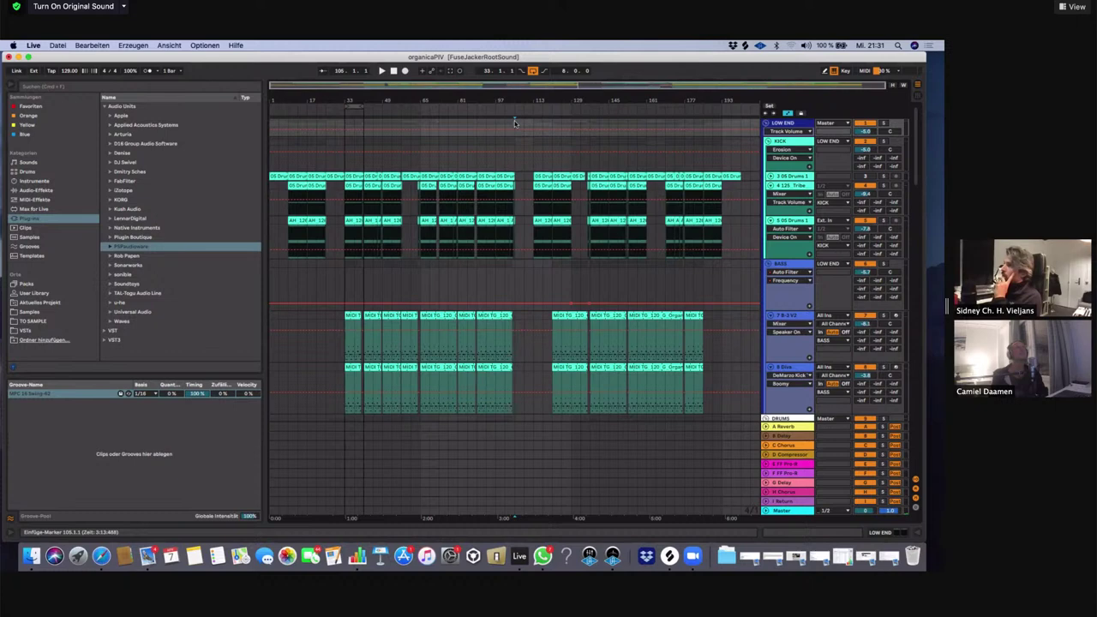
{"action": "key", "text": "space"}
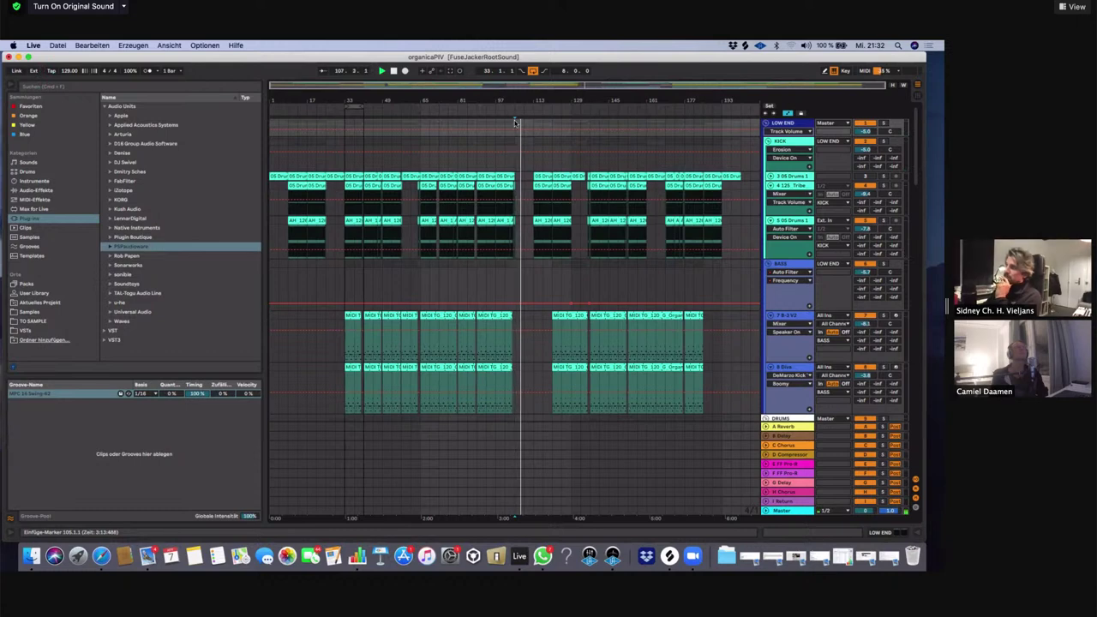
Find the organ tracks in the Synth group and select the Organ 1 clip from bar 105 to bar 121
{"action": "scroll", "coordinate": [513, 309], "scroll_direction": "down", "scroll_amount": 5}
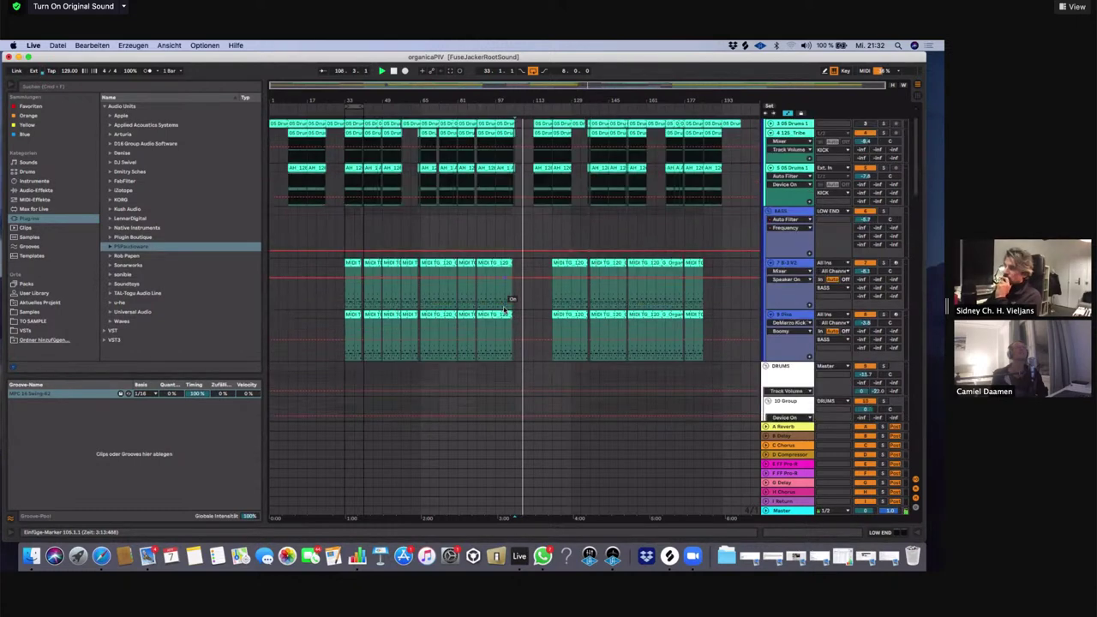
{"action": "scroll", "coordinate": [522, 329], "scroll_direction": "down", "scroll_amount": 10}
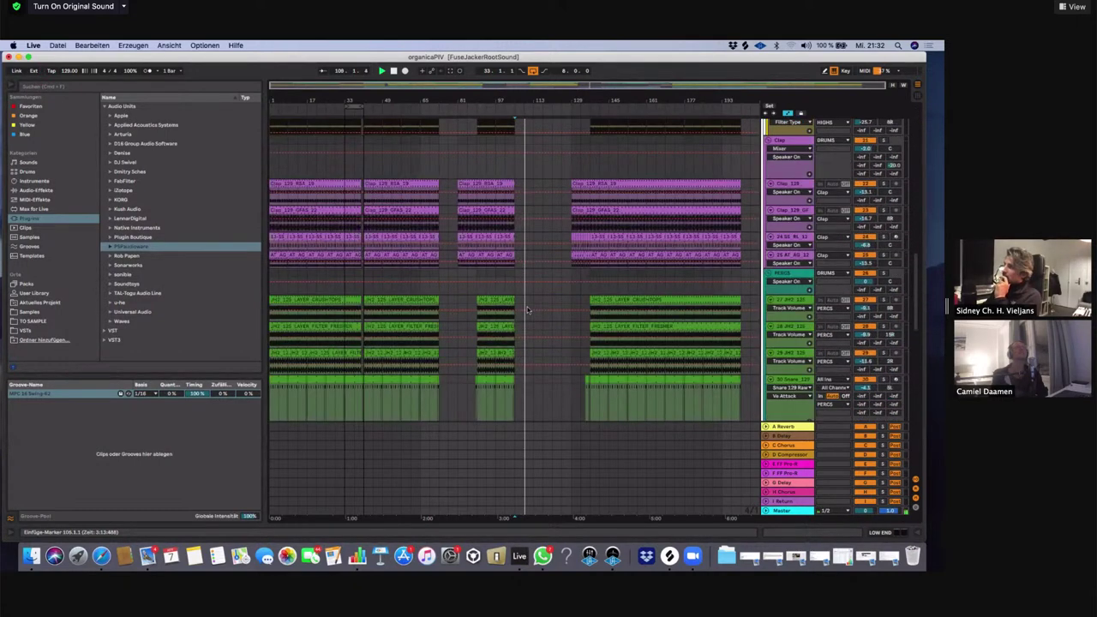
{"action": "scroll", "coordinate": [531, 309], "scroll_direction": "down", "scroll_amount": 5}
{"action": "scroll", "coordinate": [532, 309], "scroll_direction": "up", "scroll_amount": 2}
{"action": "left_click_drag", "start_coordinate": [535, 102], "coordinate": [535, 171]}
{"action": "double_click", "coordinate": [535, 198]}
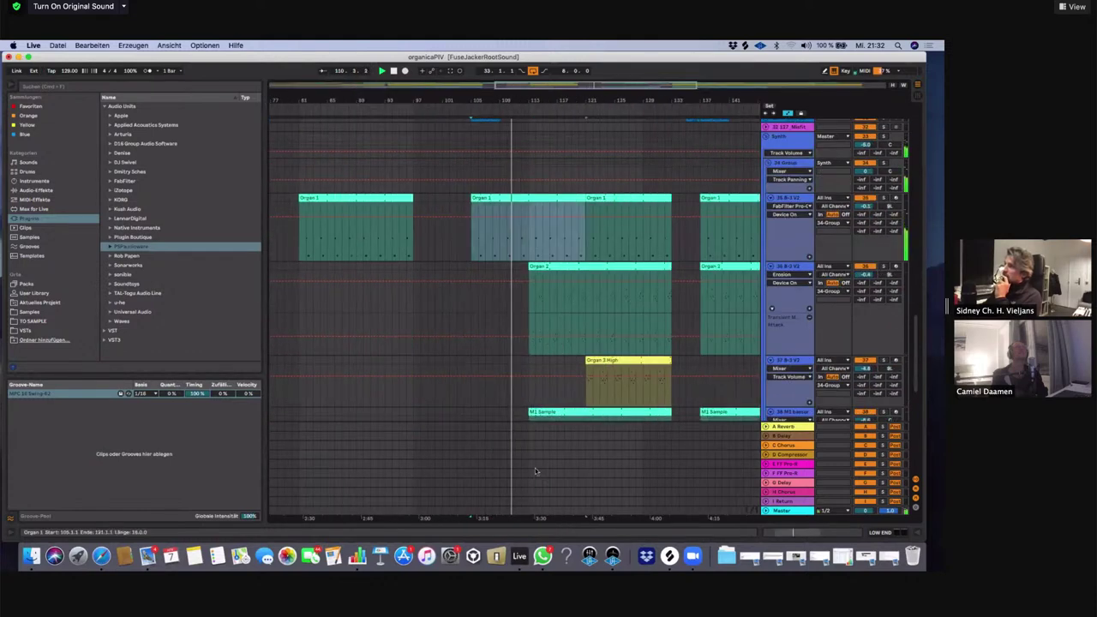
Examine where the Organ 2 and M1 Sample clips enter at bar 113 below the Organ 1 clip
{"action": "left_click_drag", "start_coordinate": [575, 430], "coordinate": [619, 510]}
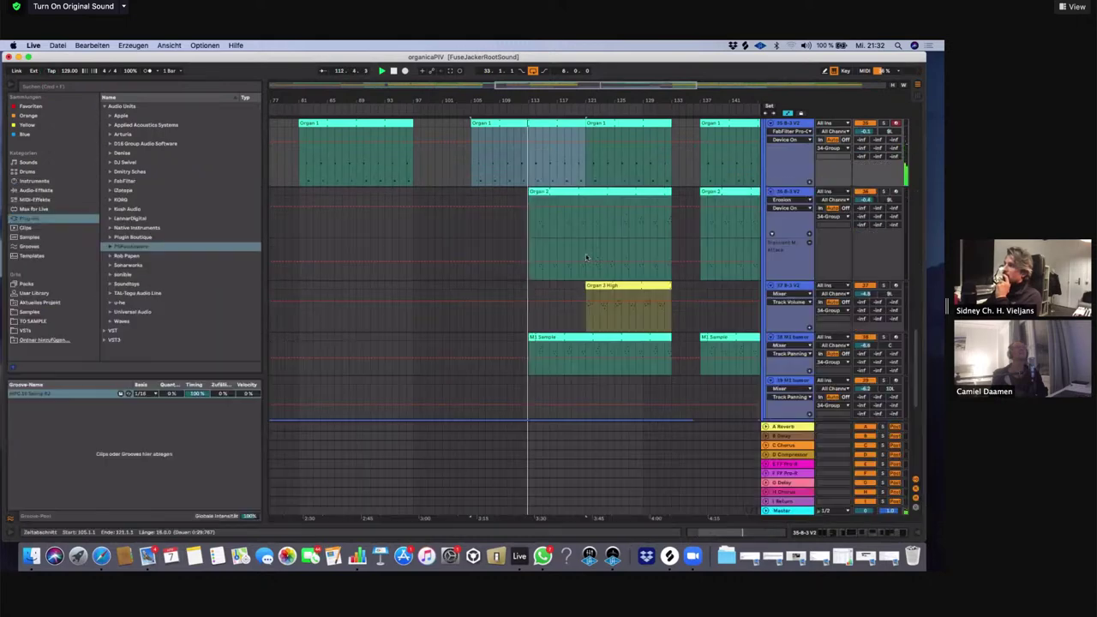
{"action": "left_click_drag", "start_coordinate": [538, 101], "coordinate": [538, 182]}
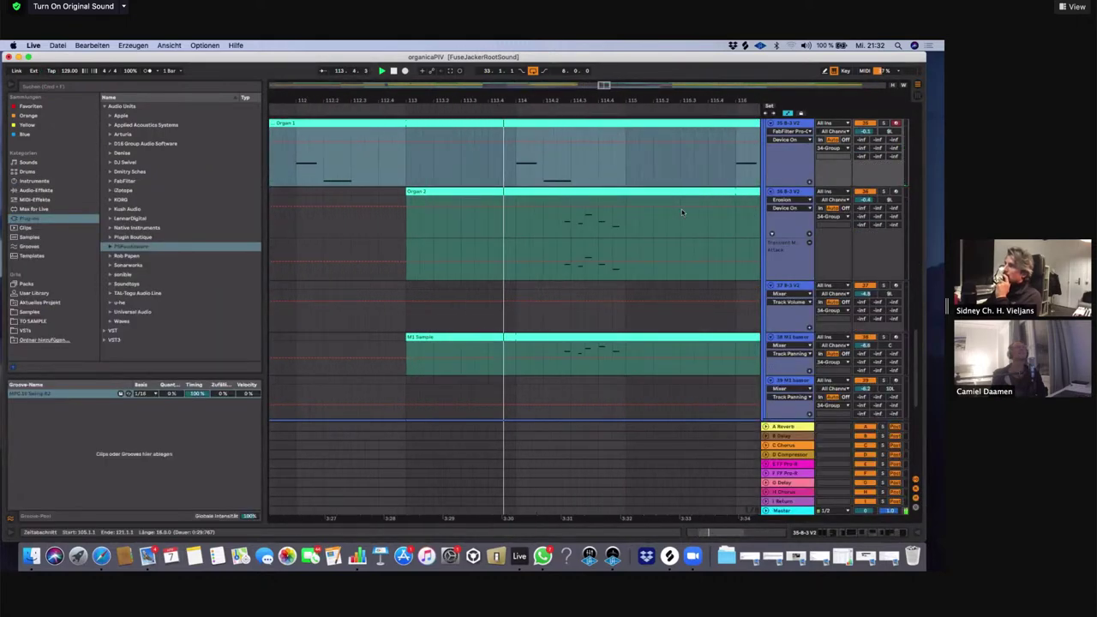
{"action": "left_click_drag", "start_coordinate": [655, 101], "coordinate": [340, 73]}
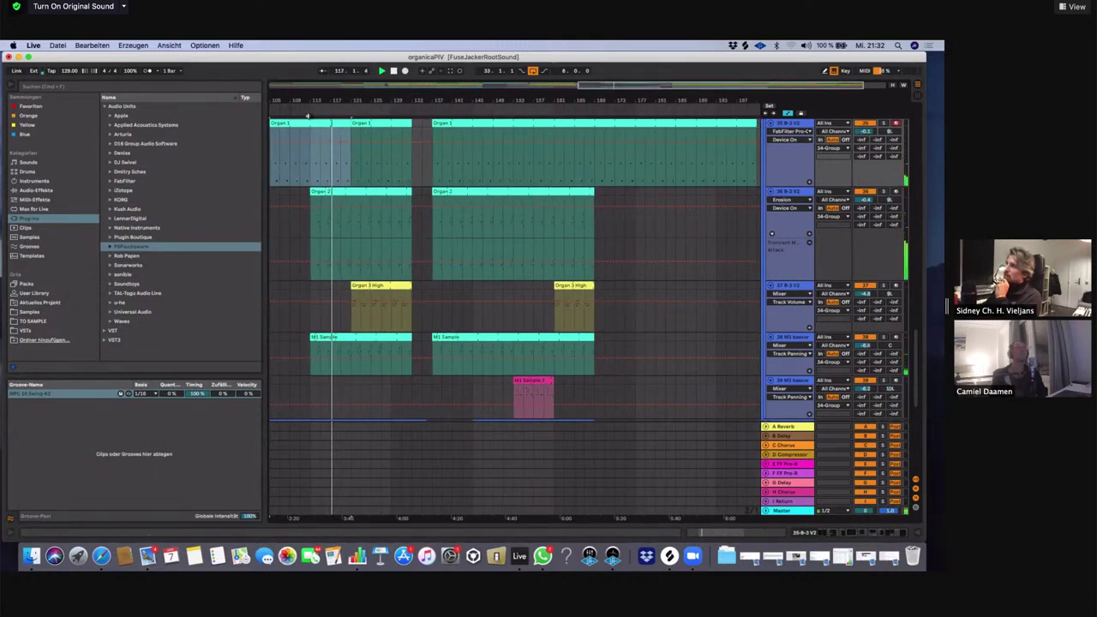
Examine the yellow high organ clip from bar 121 together with the surrounding organ and M1 Sample clips during playback
{"action": "left_click_drag", "start_coordinate": [352, 101], "coordinate": [350, 143]}
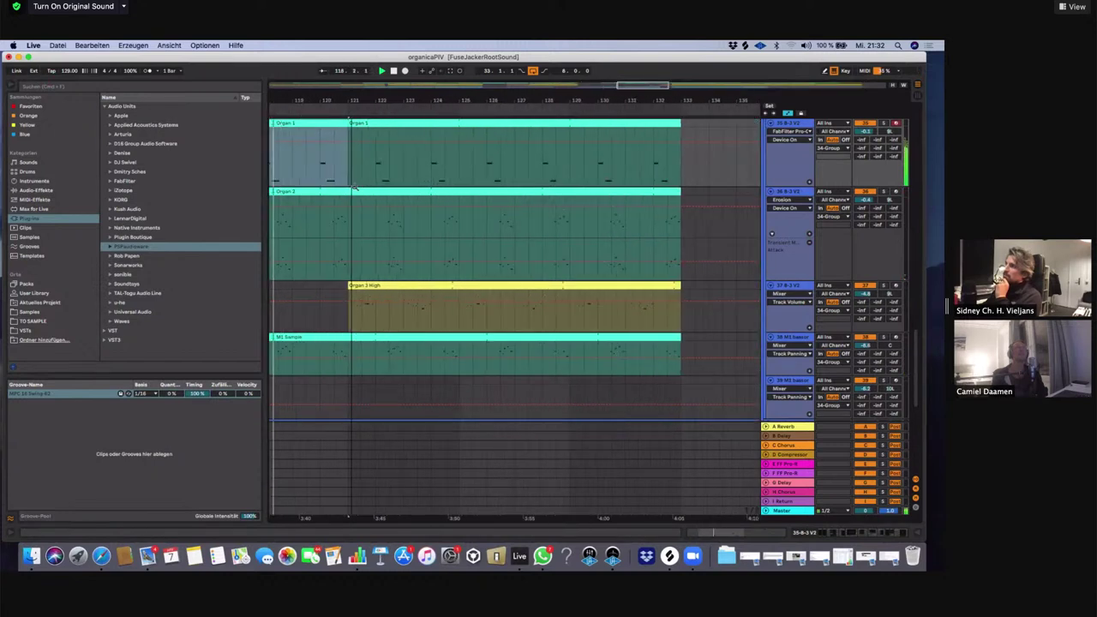
{"action": "left_click", "coordinate": [334, 109]}
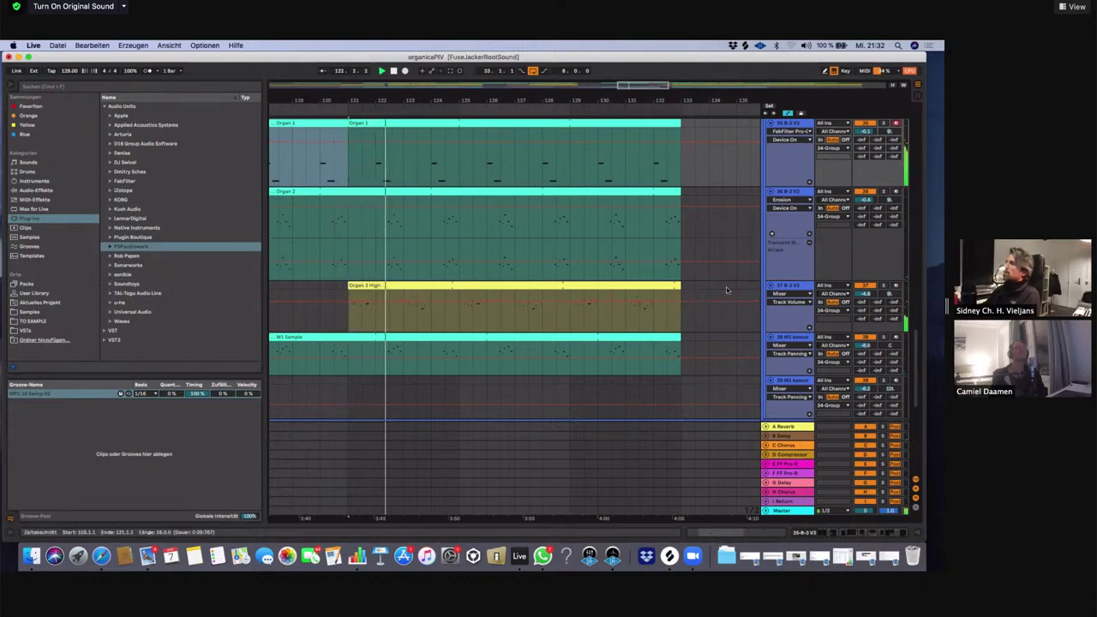
{"action": "scroll", "coordinate": [456, 275], "scroll_direction": "down", "scroll_amount": 5}
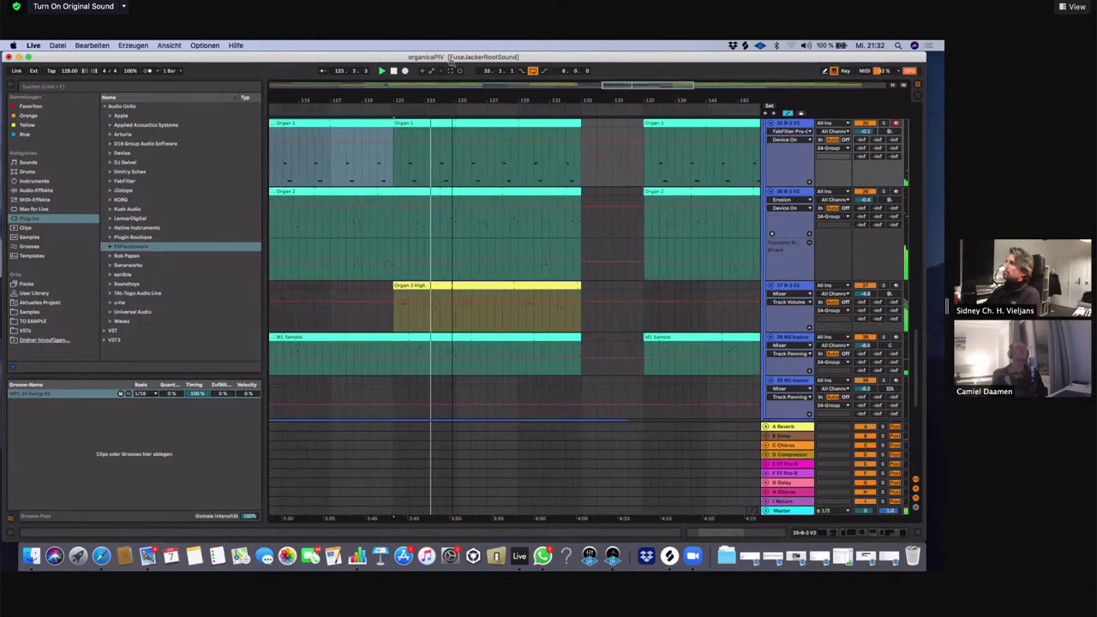
{"action": "scroll", "coordinate": [510, 255], "scroll_direction": "up", "scroll_amount": 4}
{"action": "scroll", "coordinate": [560, 351], "scroll_direction": "down", "scroll_amount": 3}
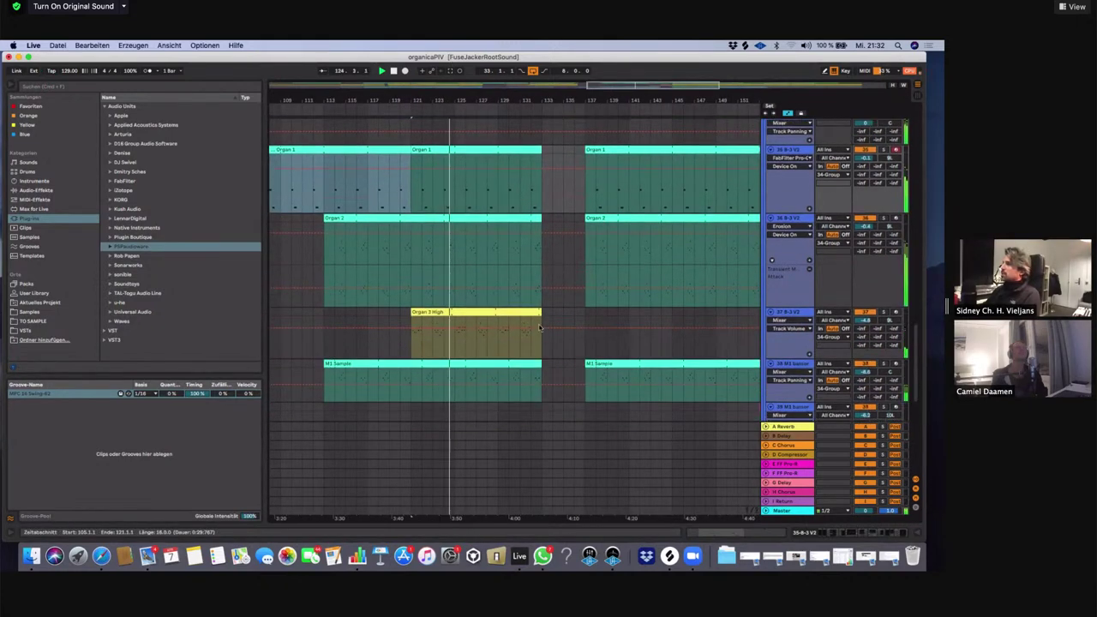
{"action": "scroll", "coordinate": [560, 351], "scroll_direction": "down", "scroll_amount": 3}
{"action": "scroll", "coordinate": [495, 315], "scroll_direction": "up", "scroll_amount": 6}
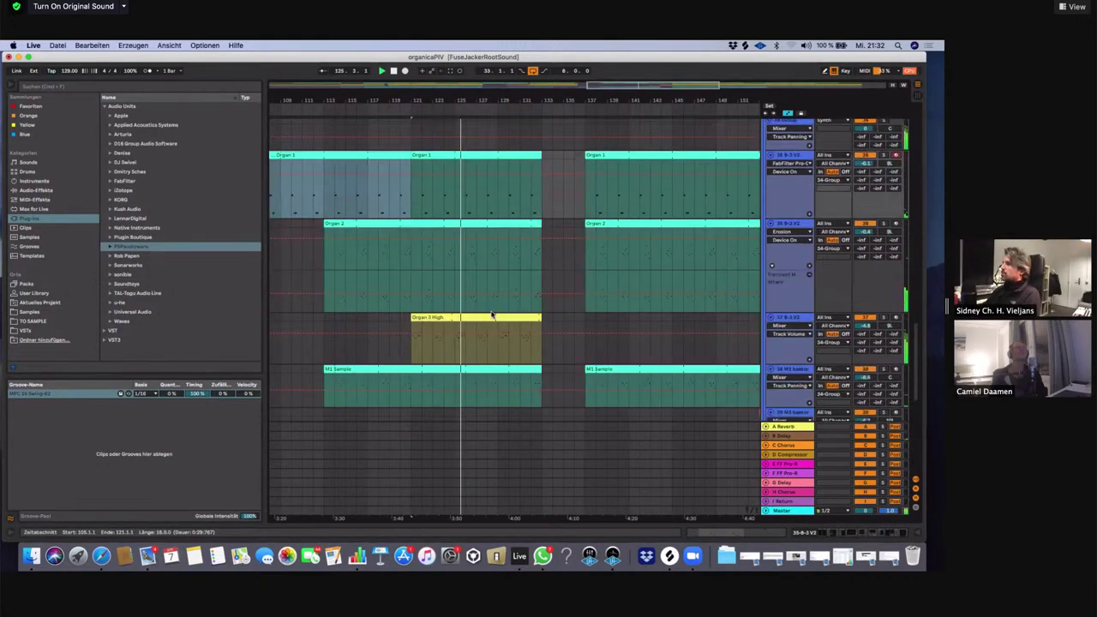
Check the OrganBass clips from bar 121 and the HIGHS clips from bar 137 while the breakdown plays
{"action": "scroll", "coordinate": [491, 318], "scroll_direction": "up", "scroll_amount": 8}
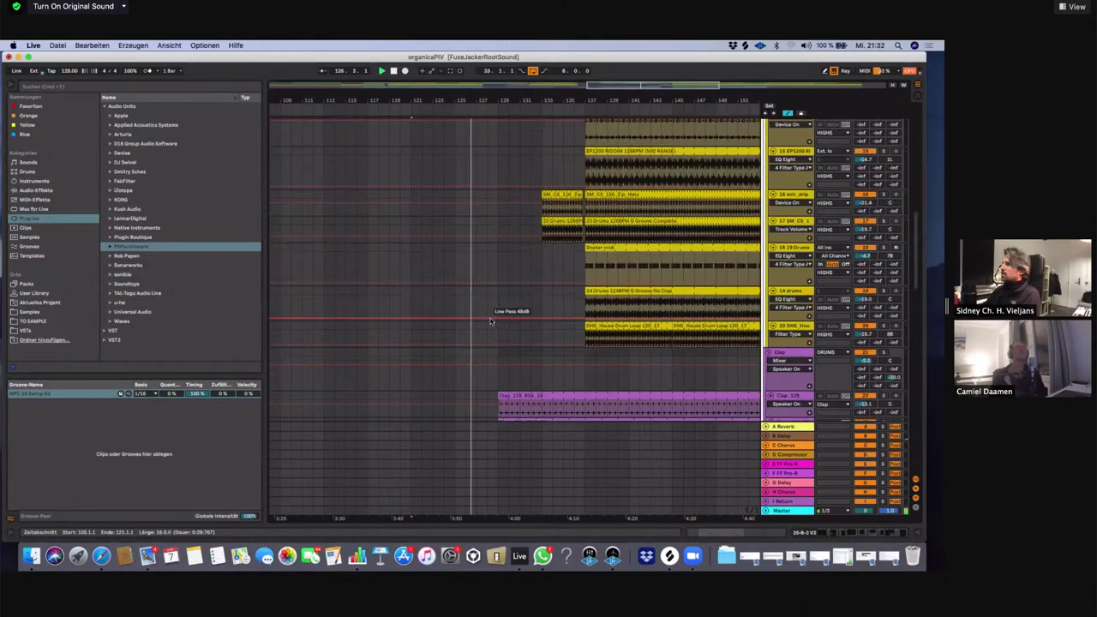
{"action": "scroll", "coordinate": [491, 320], "scroll_direction": "up", "scroll_amount": 6}
{"action": "scroll", "coordinate": [561, 327], "scroll_direction": "down", "scroll_amount": 4}
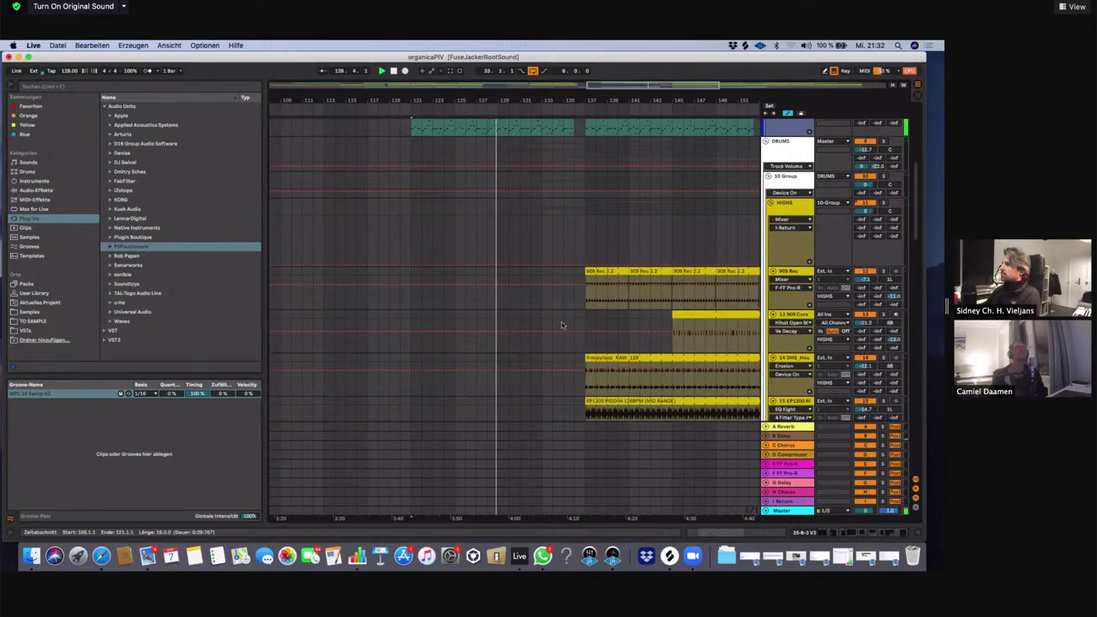
{"action": "scroll", "coordinate": [560, 323], "scroll_direction": "up", "scroll_amount": 3}
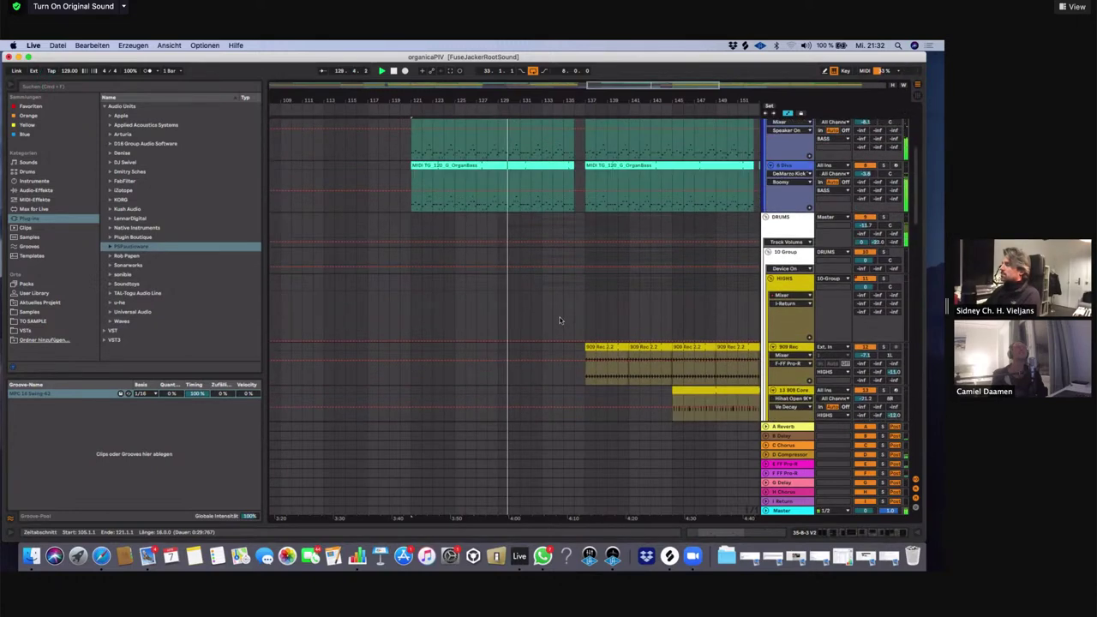
Examine the clap clips from bar 129 and the hat and drum loop clips from bar 133
{"action": "scroll", "coordinate": [559, 316], "scroll_direction": "down", "scroll_amount": 10}
{"action": "scroll", "coordinate": [558, 315], "scroll_direction": "down", "scroll_amount": 5}
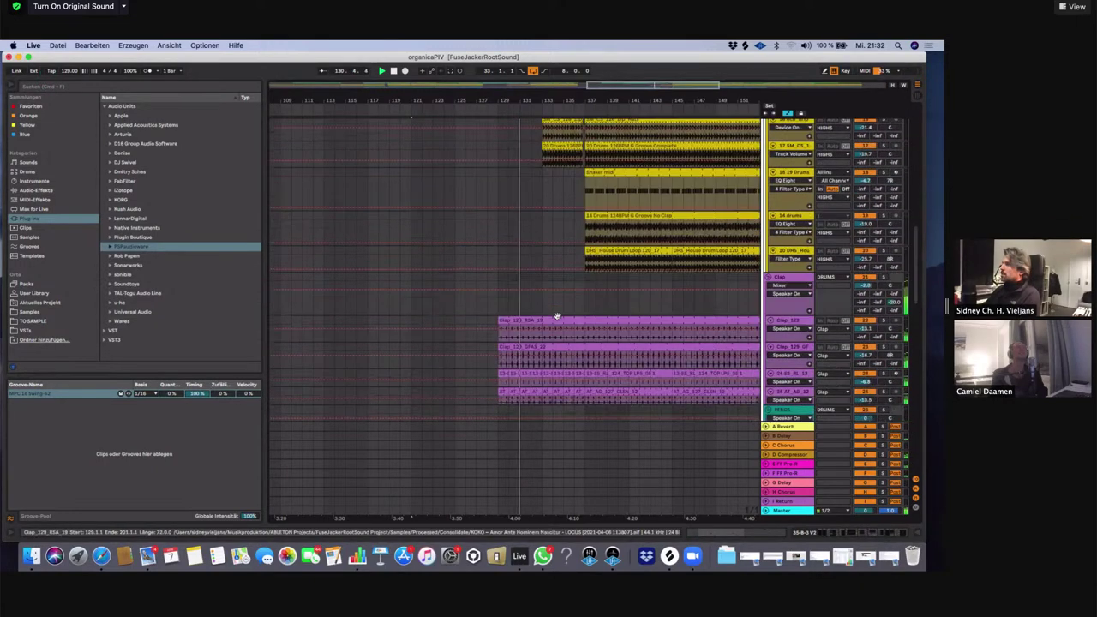
{"action": "left_click_drag", "start_coordinate": [551, 105], "coordinate": [538, 174]}
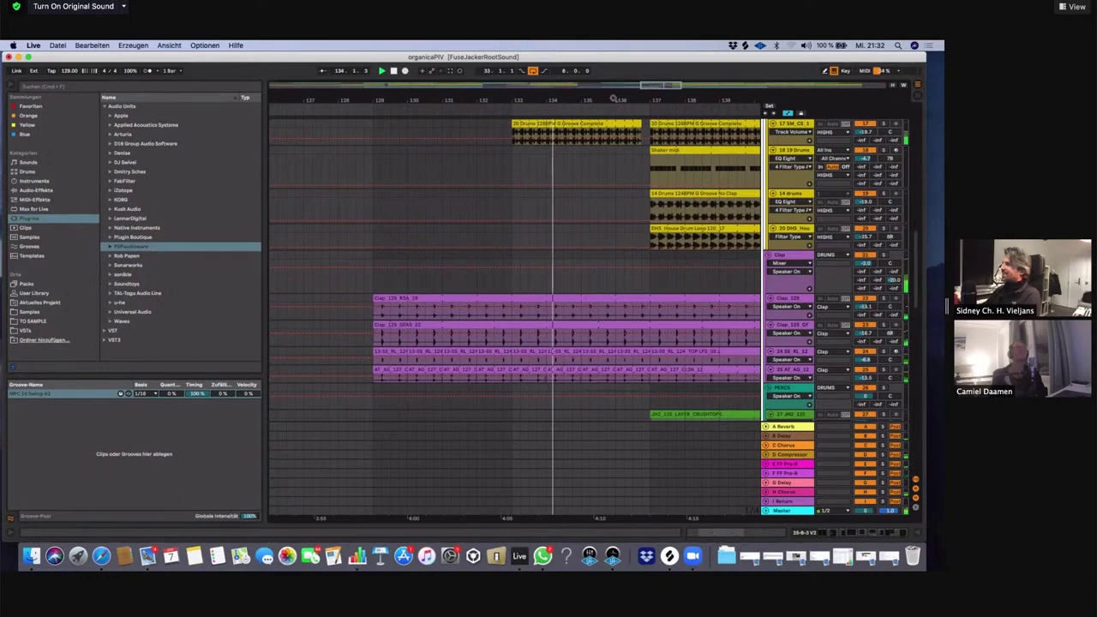
{"action": "left_click_drag", "start_coordinate": [615, 100], "coordinate": [435, 81]}
{"action": "scroll", "coordinate": [447, 178], "scroll_direction": "up", "scroll_amount": 2}
{"action": "scroll", "coordinate": [447, 178], "scroll_direction": "up", "scroll_amount": 6}
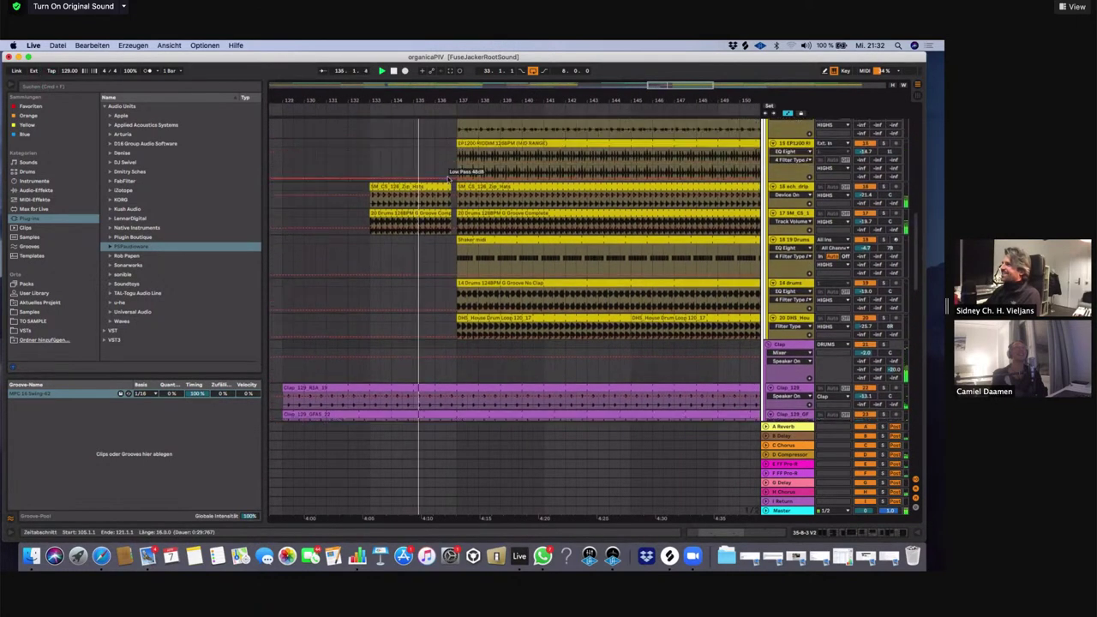
Examine the kick and OrganBass clips around the drop at bar 137
{"action": "scroll", "coordinate": [448, 184], "scroll_direction": "up", "scroll_amount": 10}
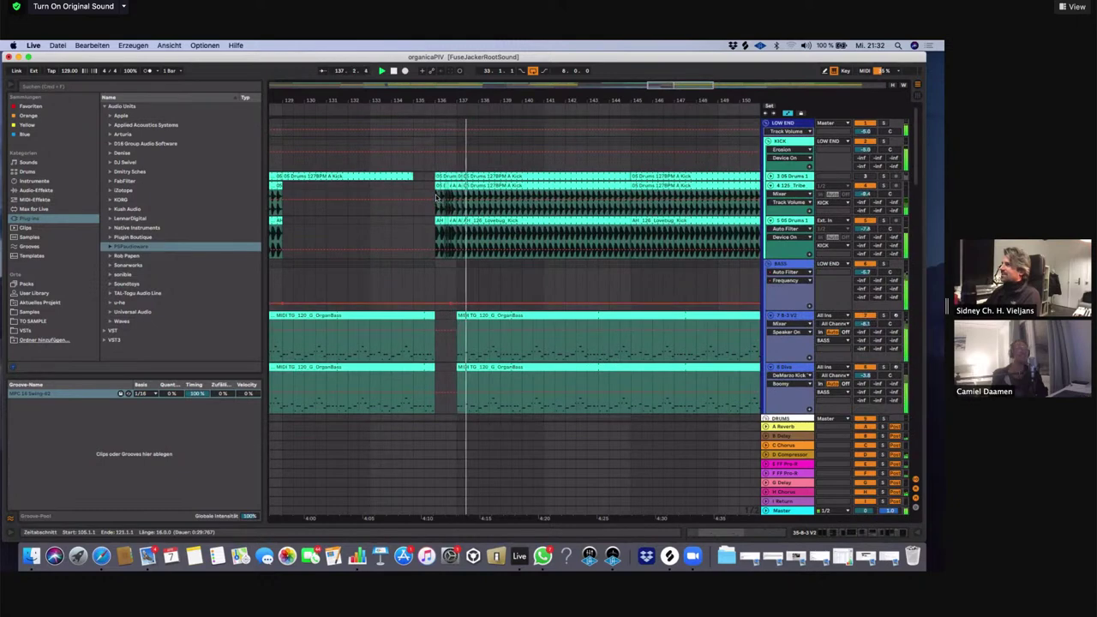
{"action": "left_click_drag", "start_coordinate": [518, 100], "coordinate": [513, 63]}
{"action": "scroll", "coordinate": [541, 243], "scroll_direction": "down", "scroll_amount": 5}
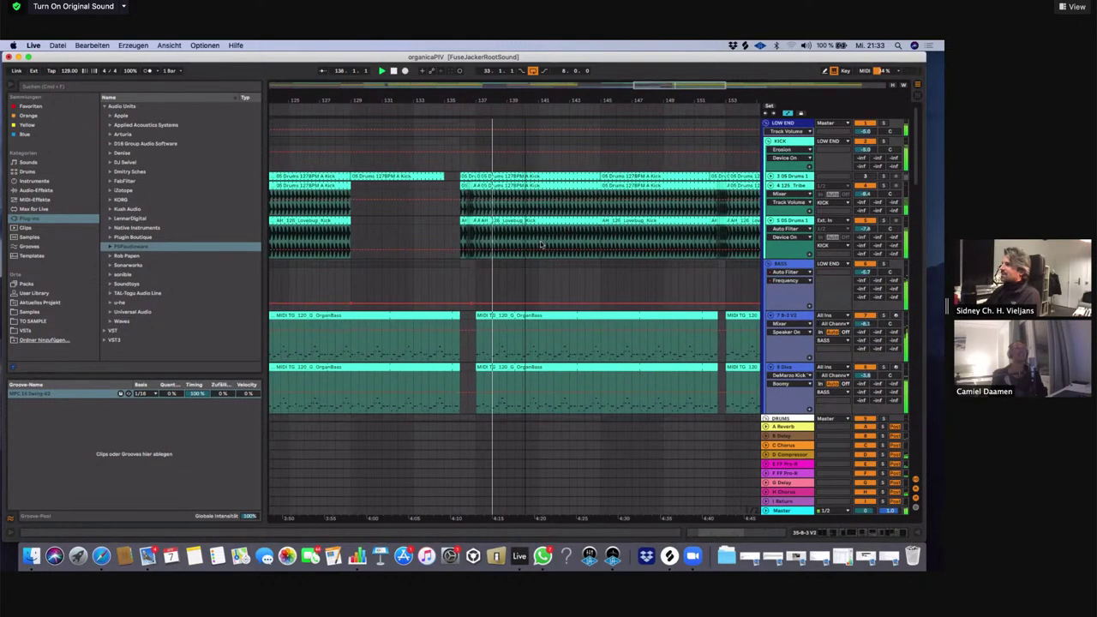
Examine the clips across the breakdown, from the kick and OrganBass tracks down to the organ, M1 Sample and string tracks
{"action": "scroll", "coordinate": [541, 242], "scroll_direction": "down", "scroll_amount": 2}
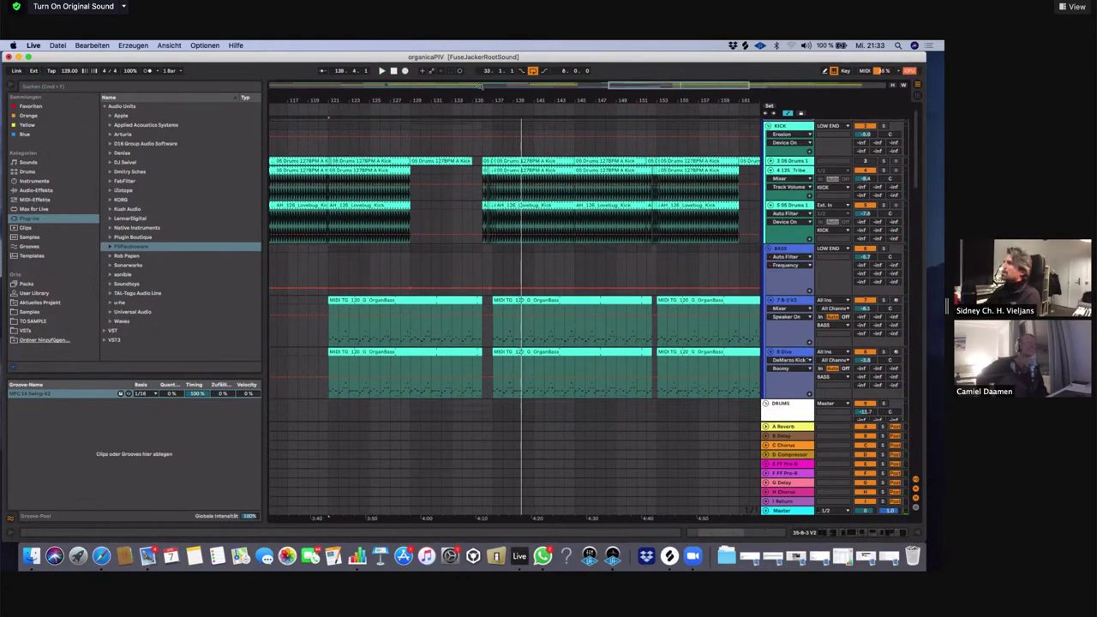
{"action": "scroll", "coordinate": [653, 171], "scroll_direction": "down", "scroll_amount": 1}
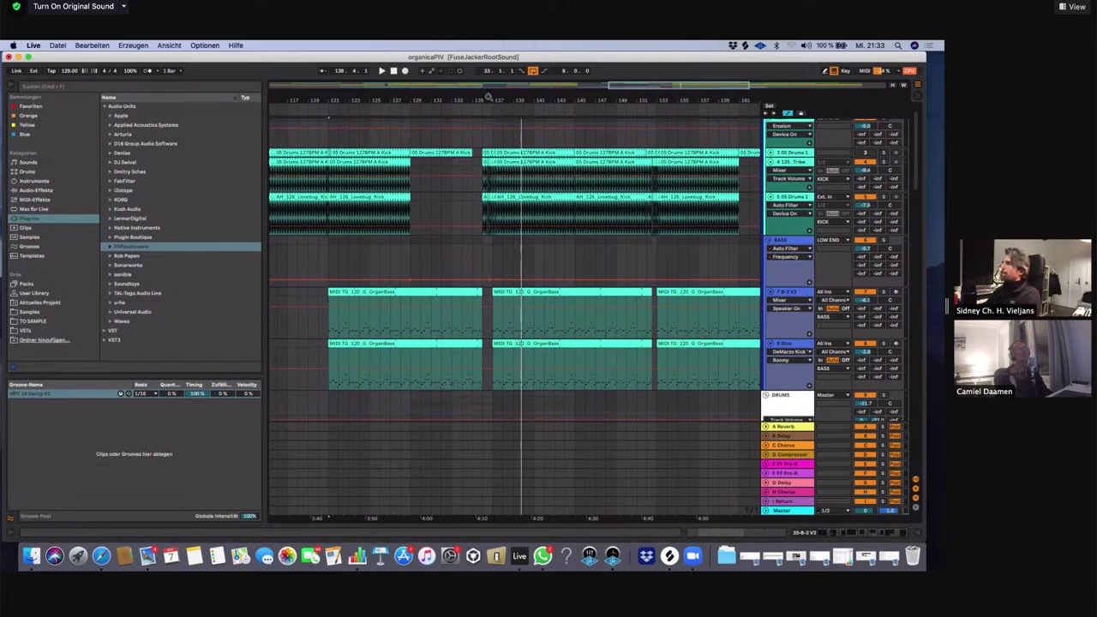
{"action": "left_click_drag", "start_coordinate": [489, 97], "coordinate": [482, 85]}
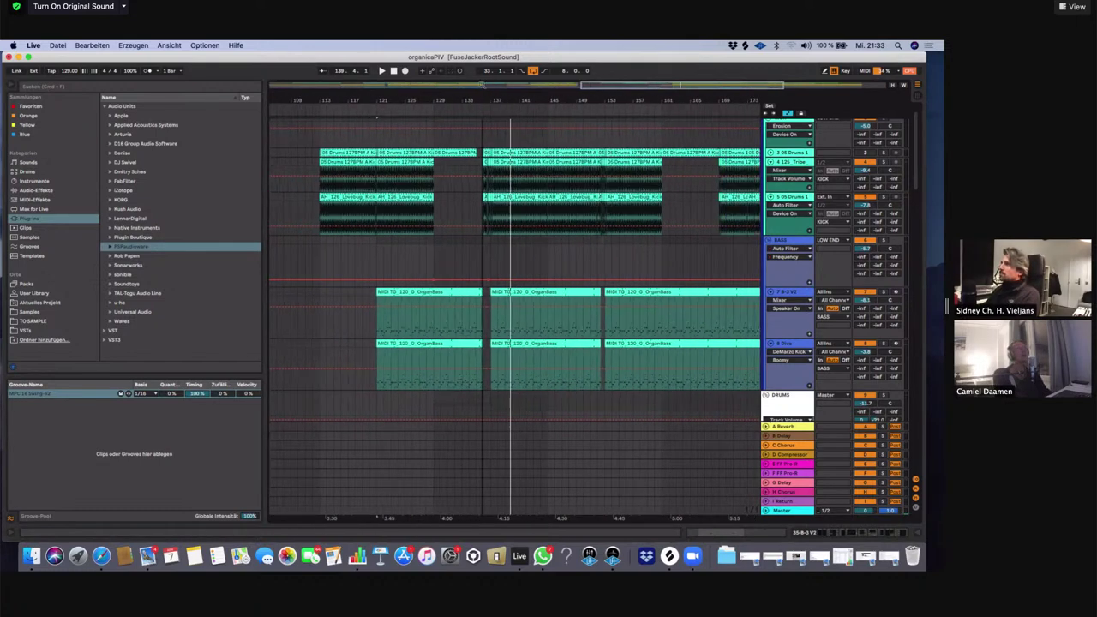
{"action": "scroll", "coordinate": [402, 204], "scroll_direction": "down", "scroll_amount": 10}
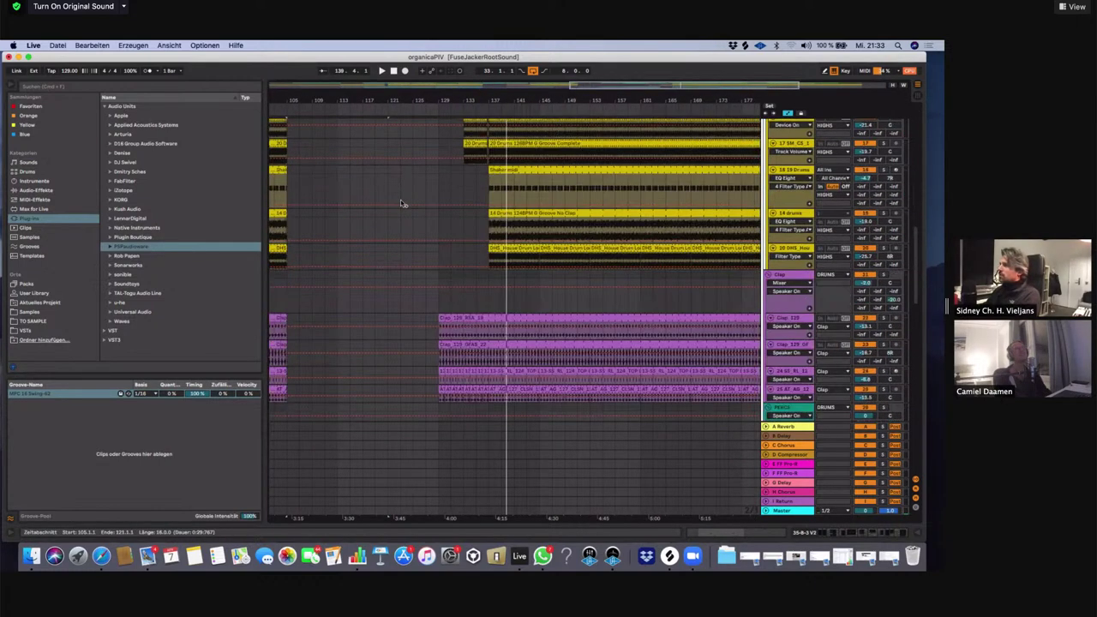
{"action": "scroll", "coordinate": [402, 204], "scroll_direction": "down", "scroll_amount": 15}
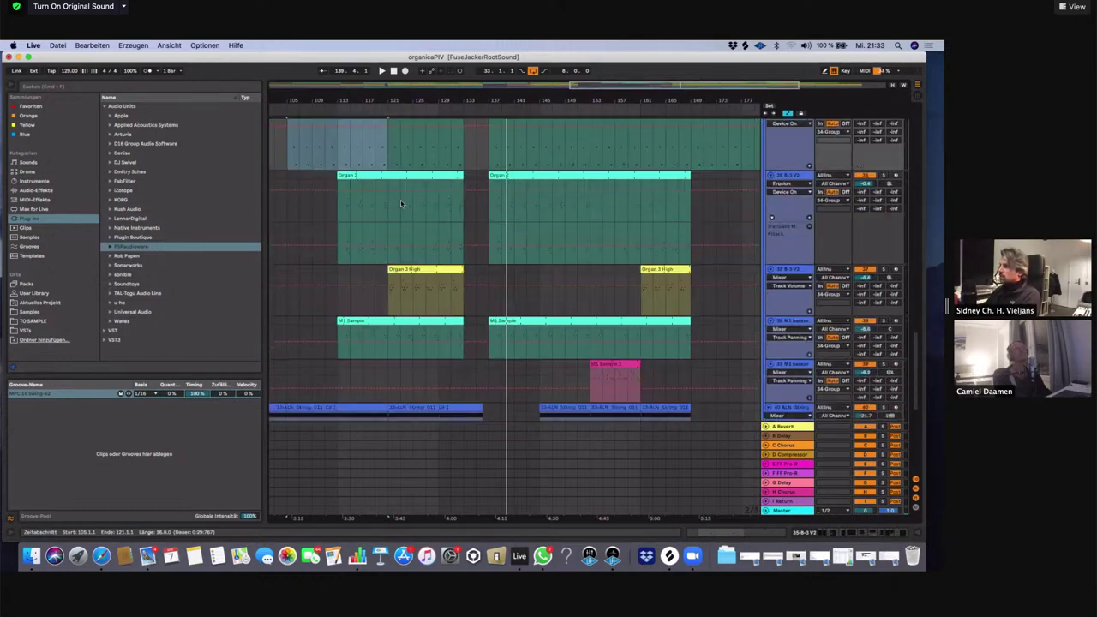
{"action": "scroll", "coordinate": [402, 202], "scroll_direction": "up", "scroll_amount": 3}
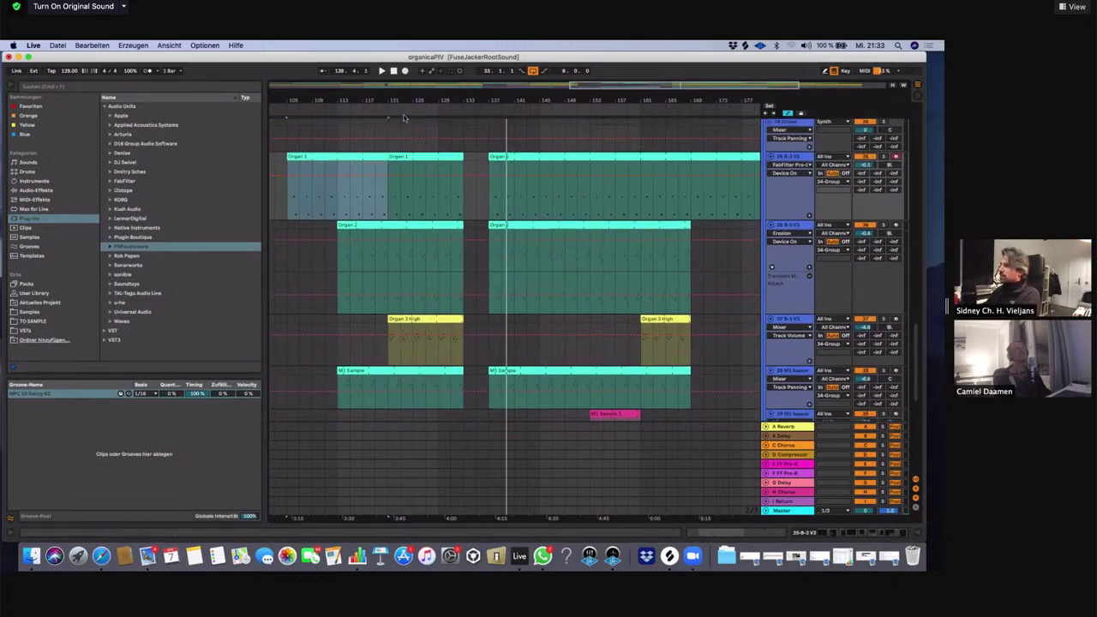
{"action": "scroll", "coordinate": [547, 260], "scroll_direction": "down", "scroll_amount": 5}
{"action": "scroll", "coordinate": [547, 259], "scroll_direction": "down", "scroll_amount": 7}
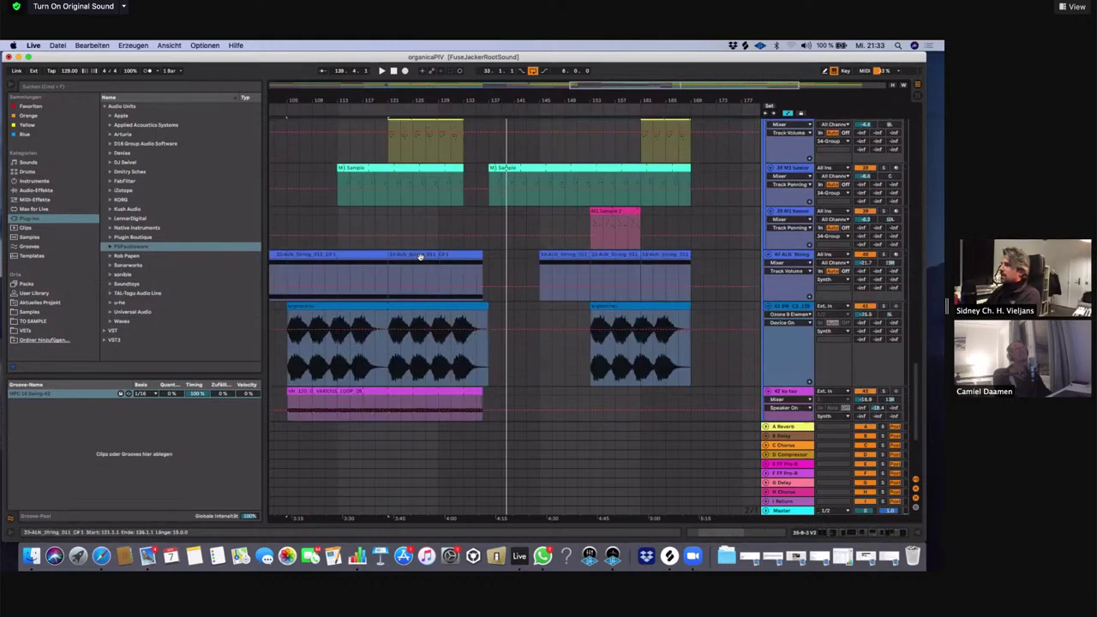
Inspect the string clip from bar 121, then the Prophet 5 track's MIDI clip and its device chain
{"action": "left_click", "coordinate": [442, 279]}
{"action": "scroll", "coordinate": [441, 279], "scroll_direction": "down", "scroll_amount": 8}
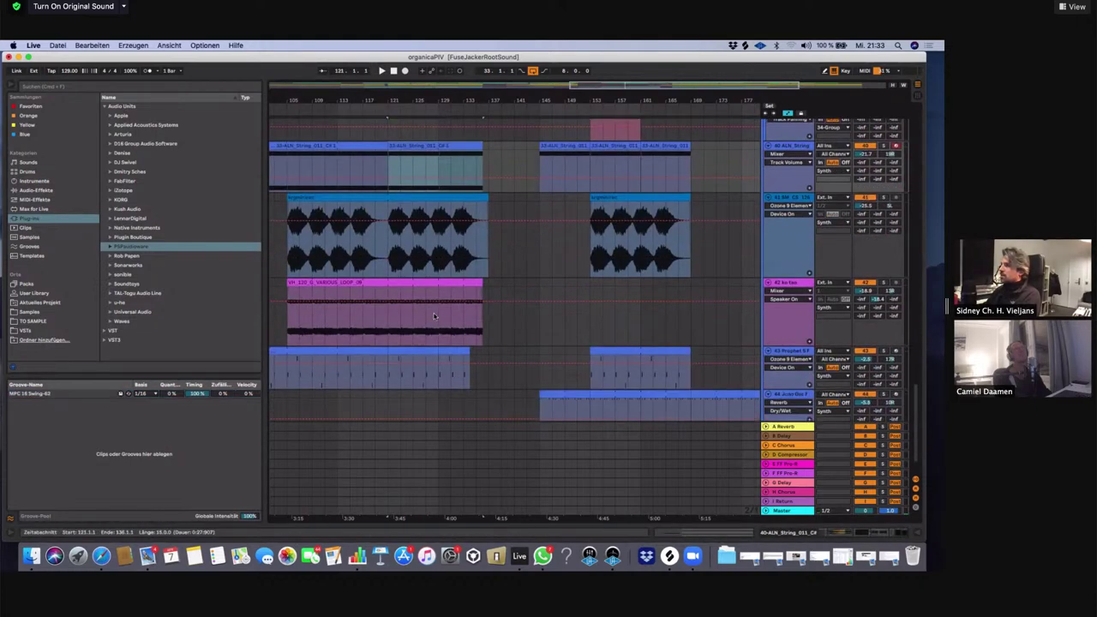
{"action": "left_click", "coordinate": [417, 330]}
{"action": "double_click", "coordinate": [417, 329]}
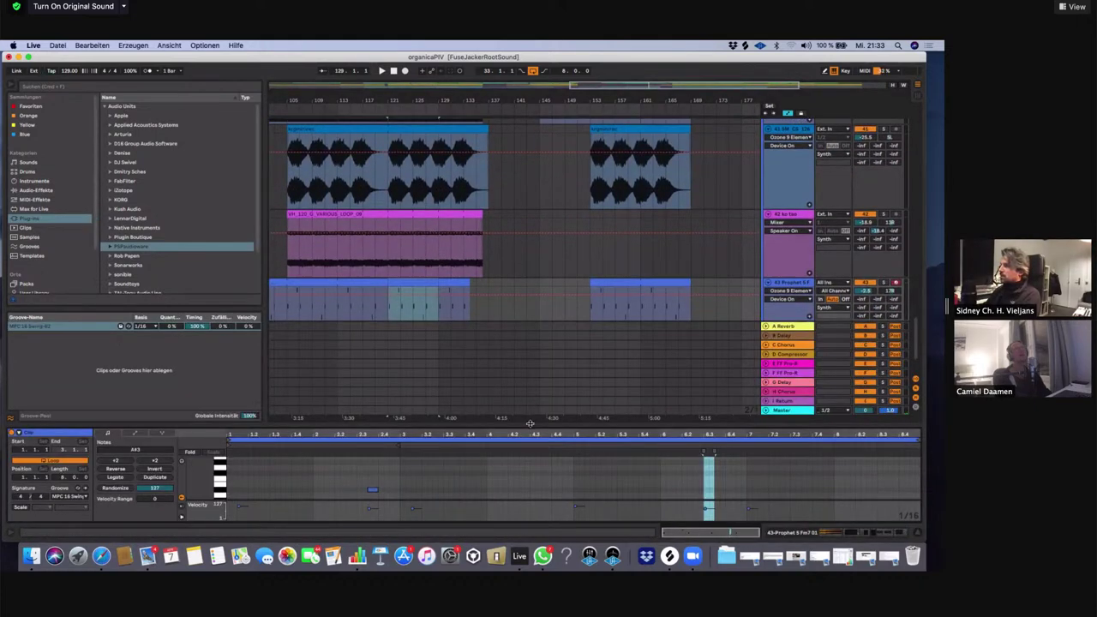
{"action": "left_click_drag", "start_coordinate": [530, 424], "coordinate": [529, 360]}
{"action": "double_click", "coordinate": [778, 220]}
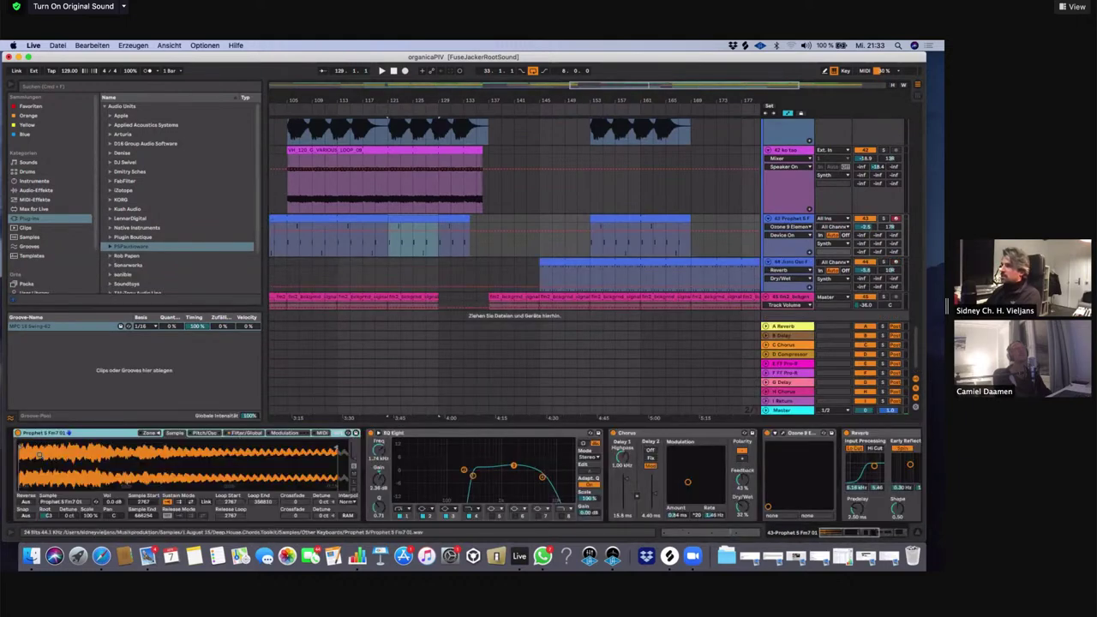
{"action": "scroll", "coordinate": [388, 226], "scroll_direction": "down", "scroll_amount": 1}
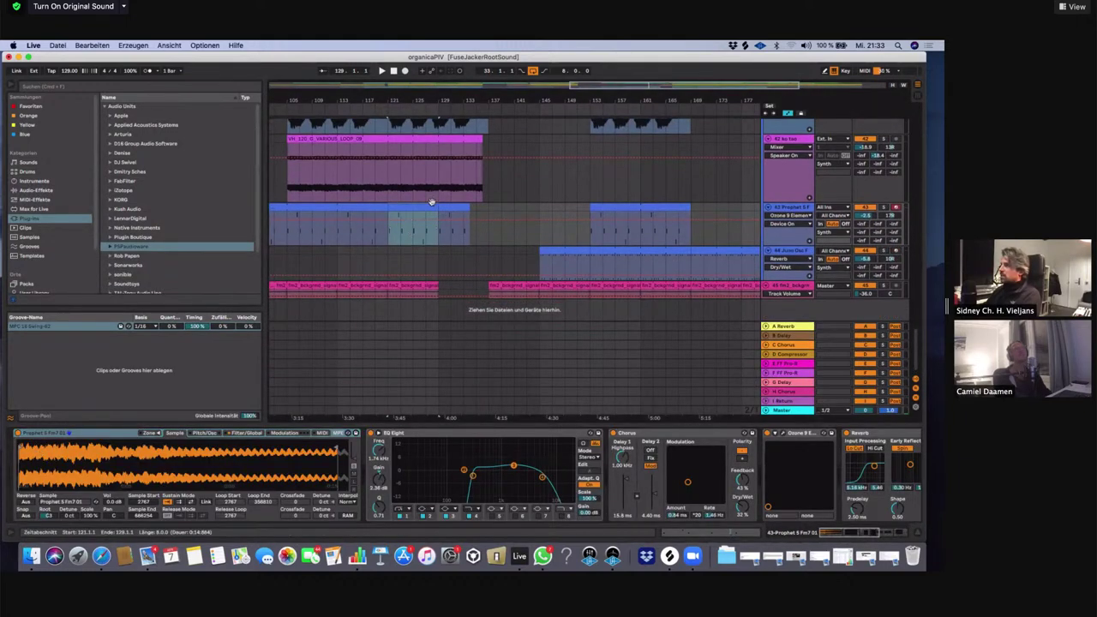
Solo the Juno Osc track, play it from bar 145 and inspect its MIDI notes and effects chain
{"action": "double_click", "coordinate": [577, 245]}
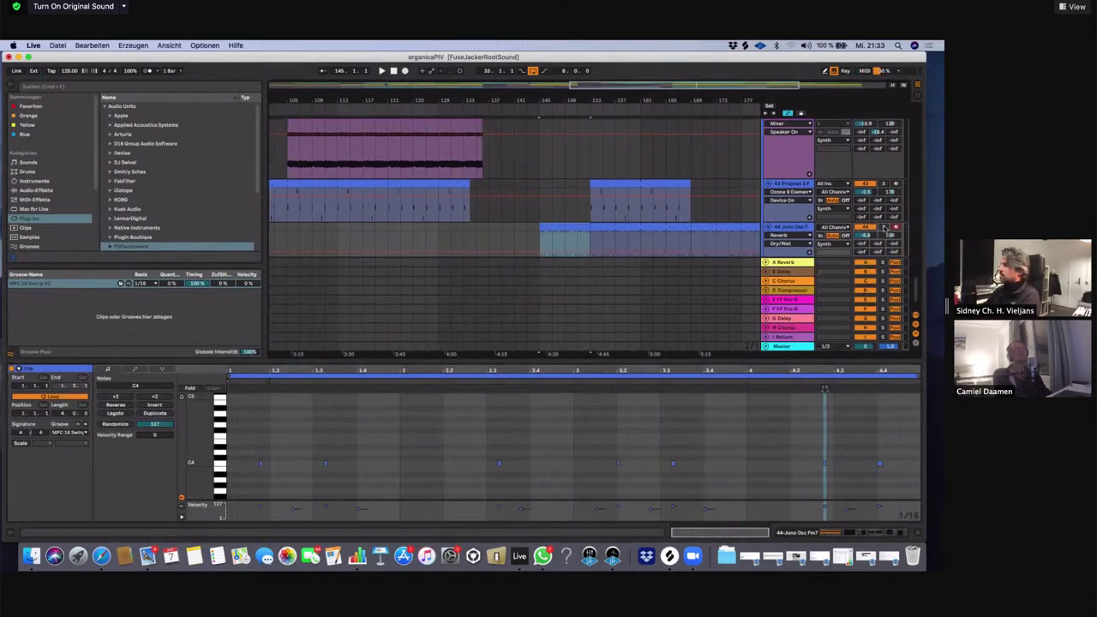
{"action": "left_click", "coordinate": [541, 239]}
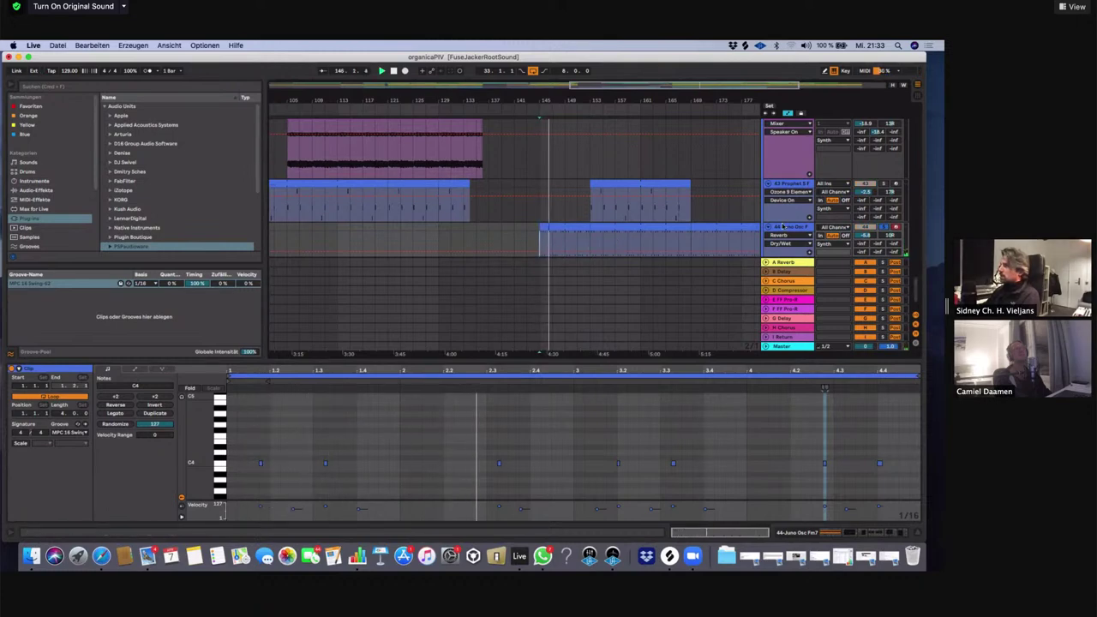
{"action": "key", "text": "shift+Tab"}
{"action": "scroll", "coordinate": [577, 503], "scroll_direction": "right", "scroll_amount": 3}
{"action": "scroll", "coordinate": [577, 503], "scroll_direction": "right", "scroll_amount": 5}
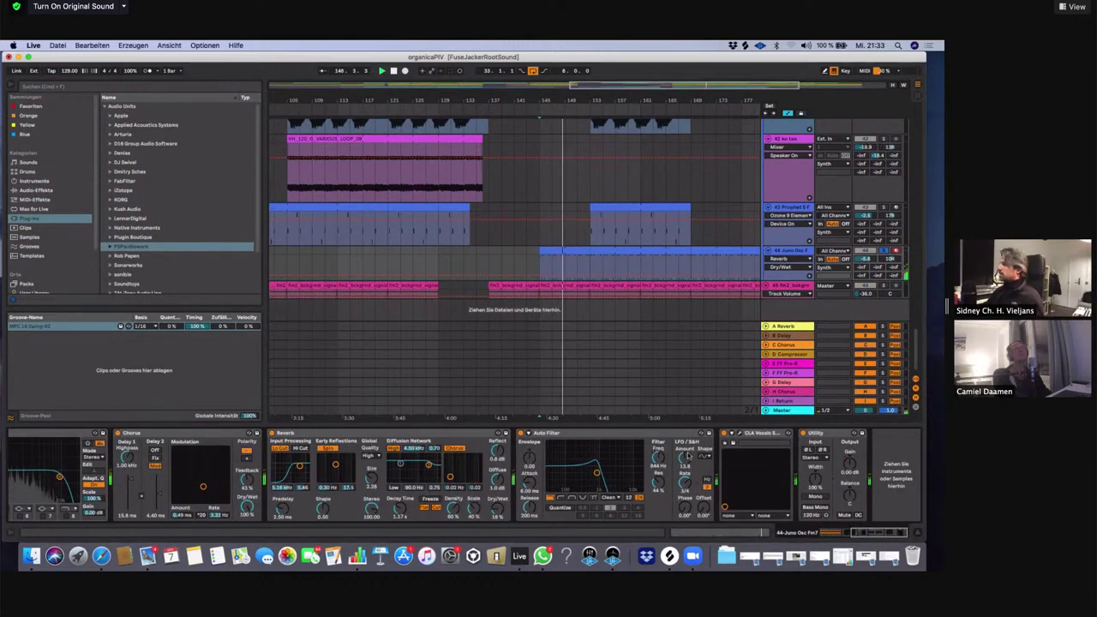
{"action": "key", "text": "super+alt+l"}
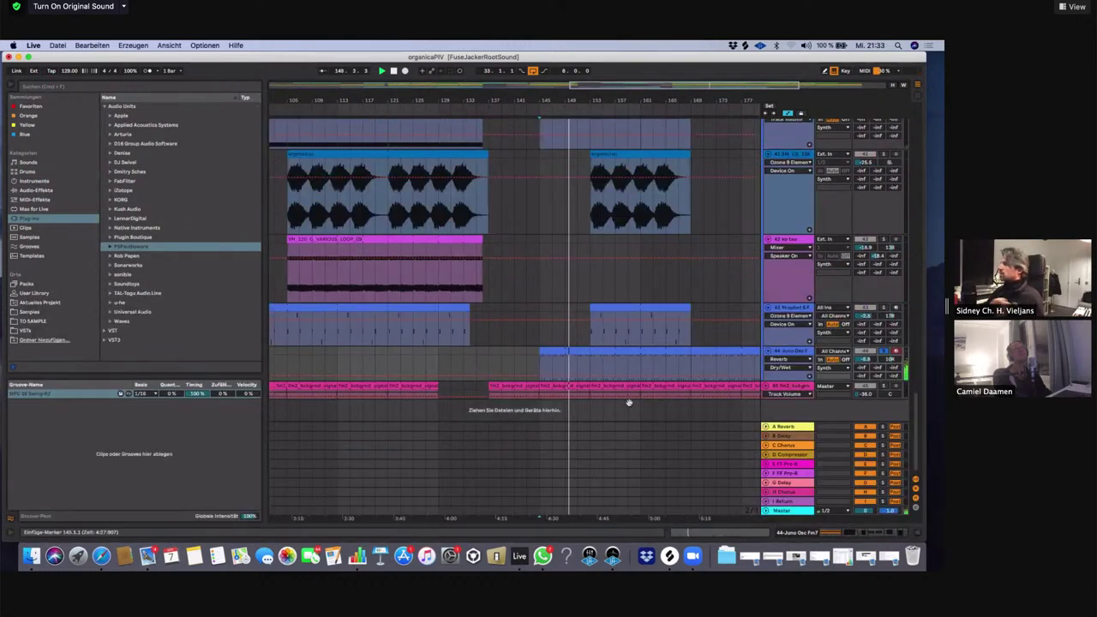
{"action": "scroll", "coordinate": [629, 403], "scroll_direction": "up", "scroll_amount": 2}
{"action": "key", "text": "space"}
{"action": "scroll", "coordinate": [467, 396], "scroll_direction": "down", "scroll_amount": 2}
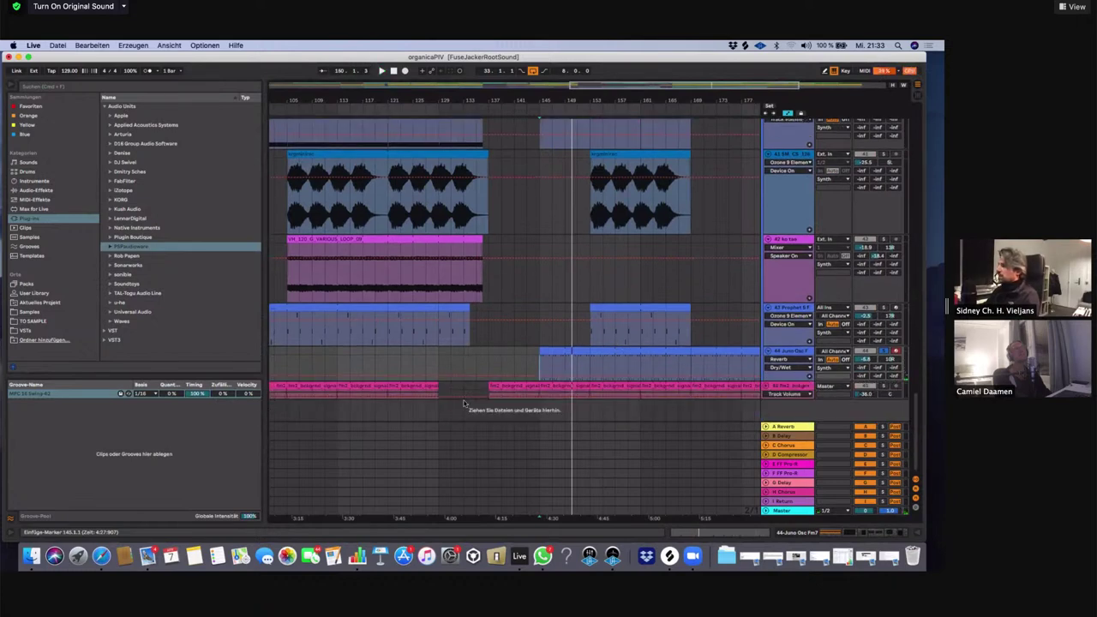
Compare the Organ 1, Organ 2, Organ 3 and M1 Sample clips across the whole arrangement
{"action": "scroll", "coordinate": [464, 403], "scroll_direction": "up", "scroll_amount": 6}
{"action": "left_click_drag", "start_coordinate": [476, 99], "coordinate": [576, 65]}
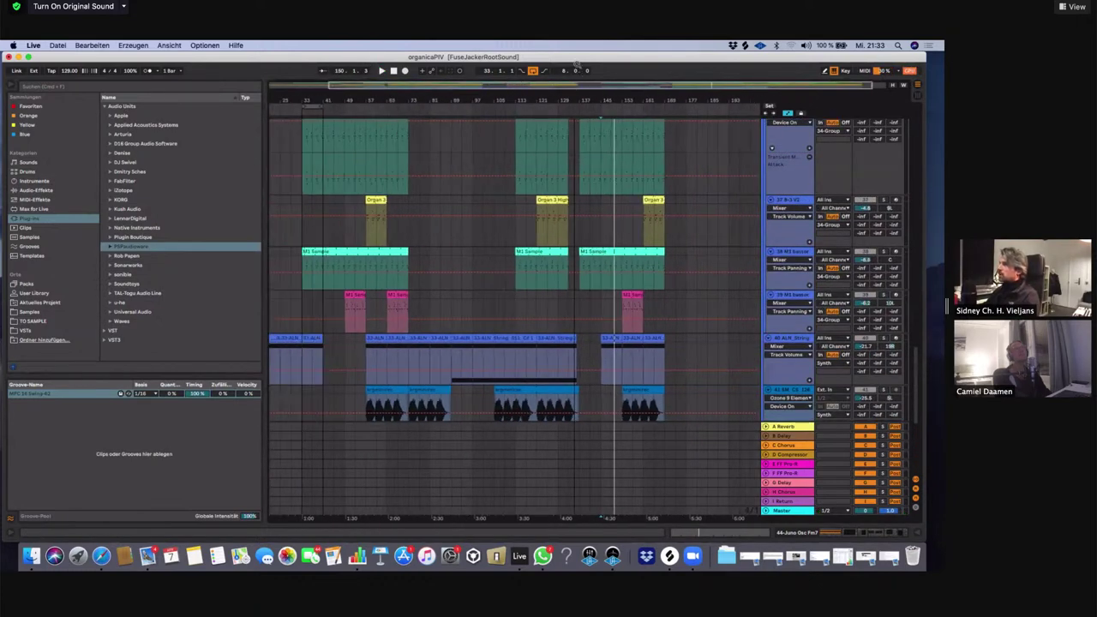
{"action": "scroll", "coordinate": [489, 214], "scroll_direction": "up", "scroll_amount": 1}
{"action": "scroll", "coordinate": [502, 224], "scroll_direction": "up", "scroll_amount": 4}
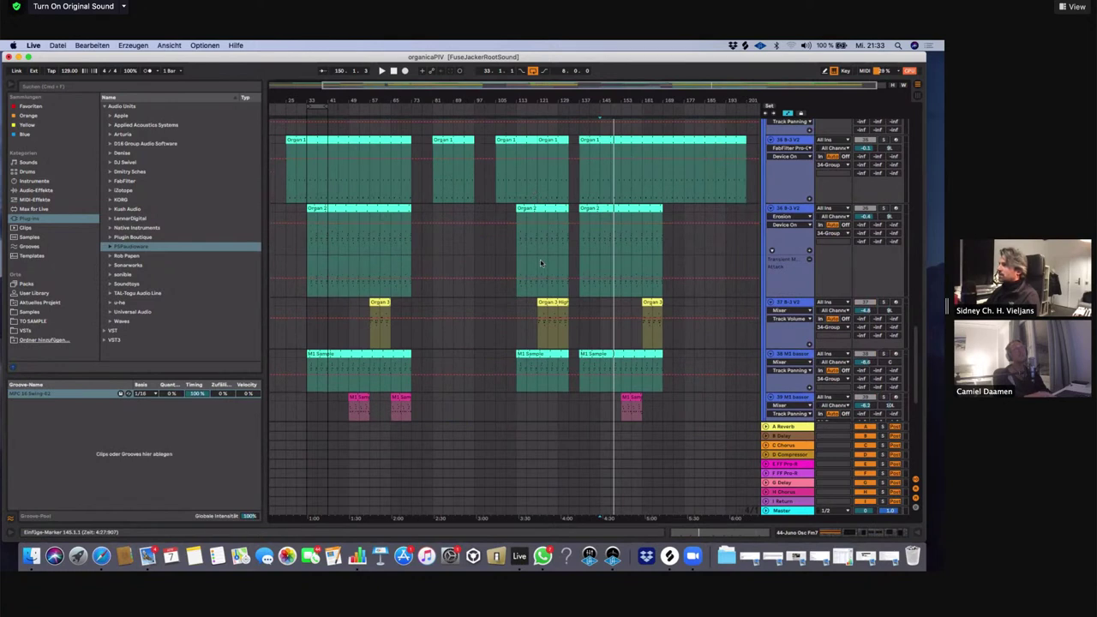
{"action": "scroll", "coordinate": [541, 263], "scroll_direction": "up", "scroll_amount": 1}
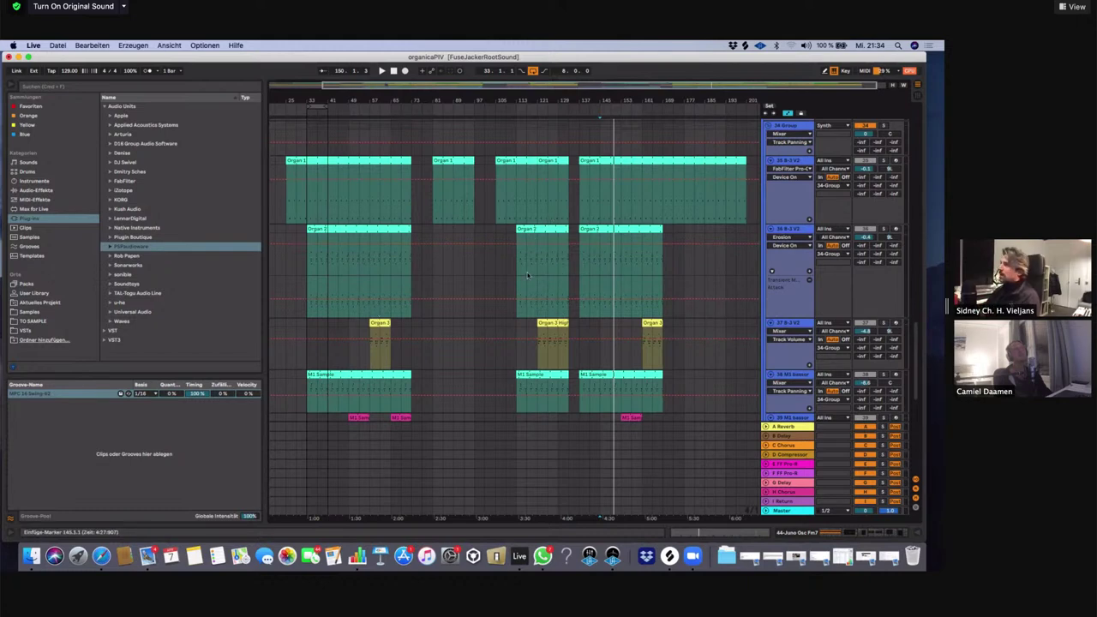
{"action": "scroll", "coordinate": [528, 275], "scroll_direction": "up", "scroll_amount": 8}
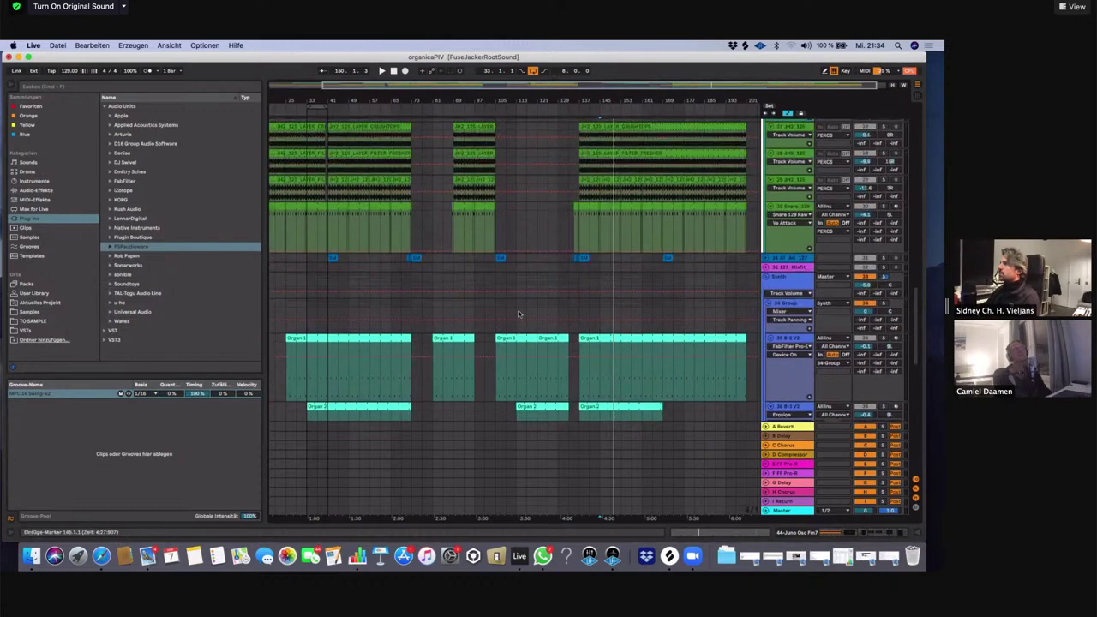
Examine the percussion, clap and HIGHS clips around the drop at bar 137 up close
{"action": "scroll", "coordinate": [524, 313], "scroll_direction": "up", "scroll_amount": 10}
{"action": "left_click_drag", "start_coordinate": [578, 101], "coordinate": [579, 259]}
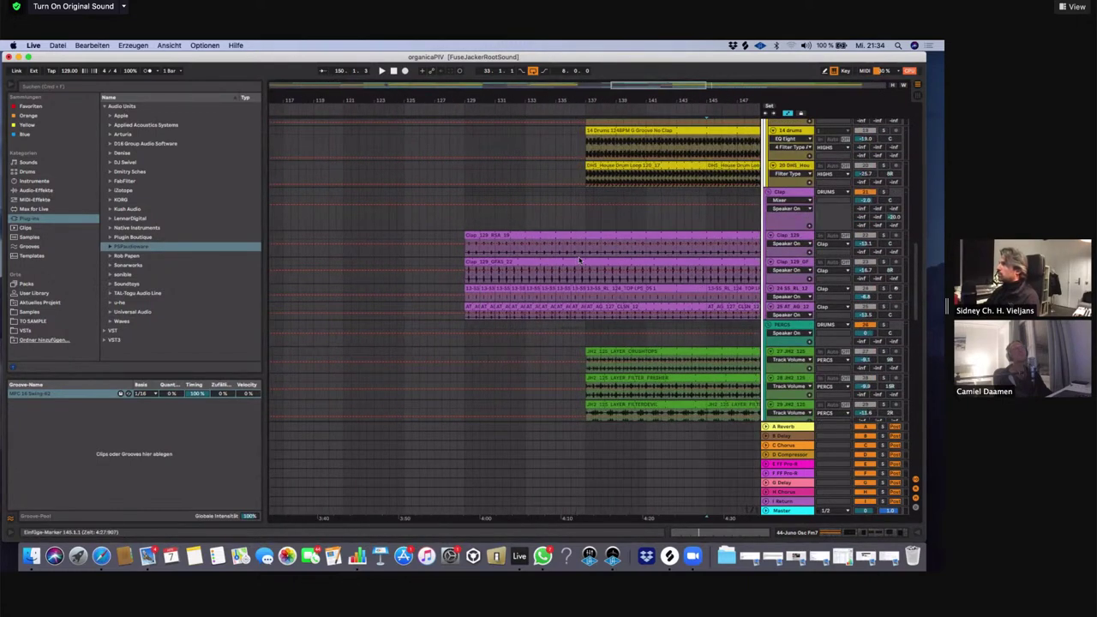
{"action": "scroll", "coordinate": [579, 260], "scroll_direction": "up", "scroll_amount": 10}
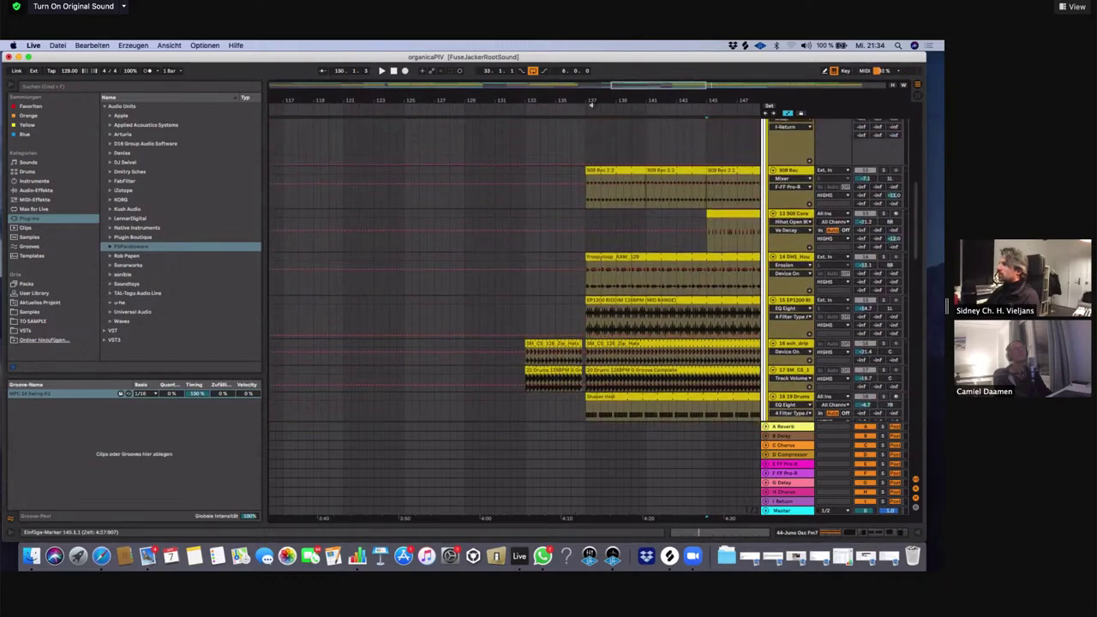
{"action": "scroll", "coordinate": [583, 196], "scroll_direction": "up", "scroll_amount": 3}
{"action": "scroll", "coordinate": [609, 240], "scroll_direction": "down", "scroll_amount": 5}
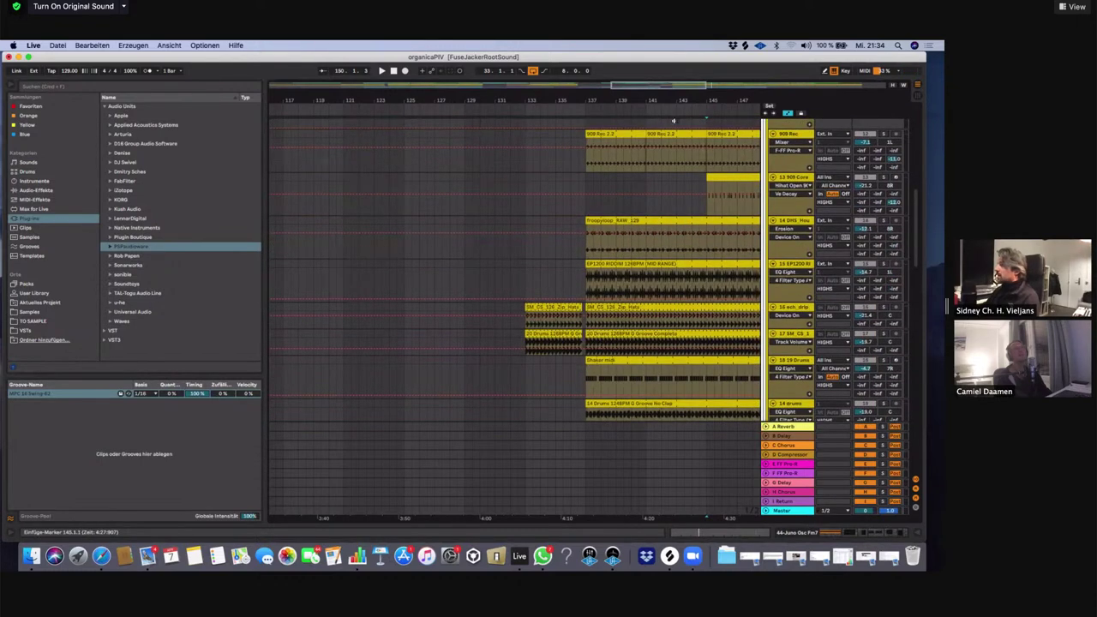
Examine the 909 open hi-hat clip from bar 145 and the other HIGHS loops running through to the end
{"action": "left_click_drag", "start_coordinate": [678, 102], "coordinate": [487, 55]}
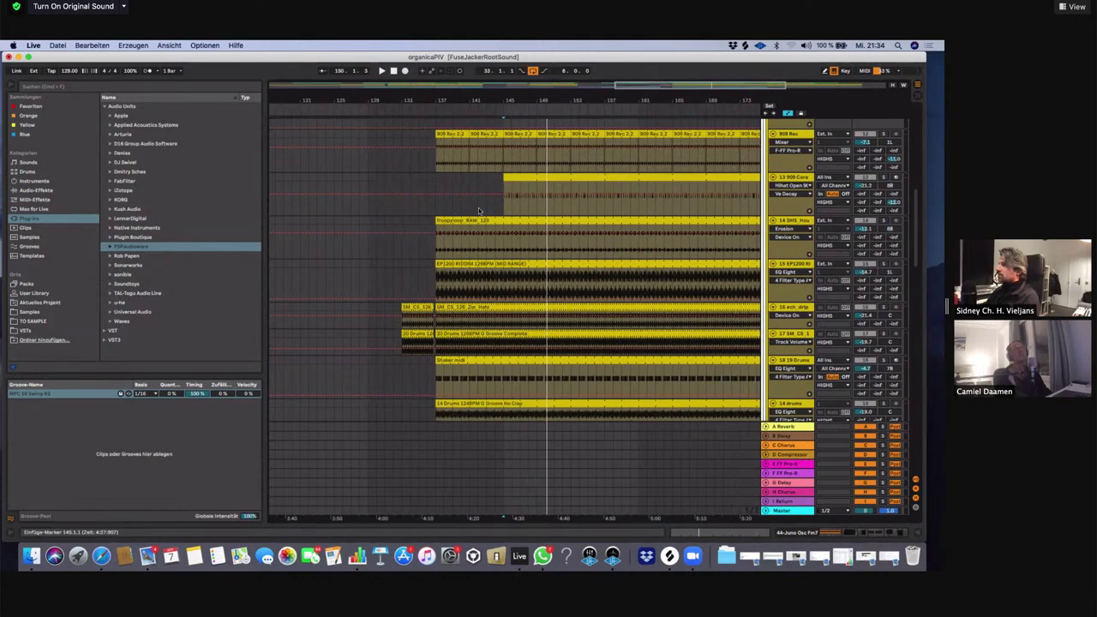
{"action": "scroll", "coordinate": [540, 233], "scroll_direction": "down", "scroll_amount": 1}
{"action": "scroll", "coordinate": [419, 206], "scroll_direction": "up", "scroll_amount": 1}
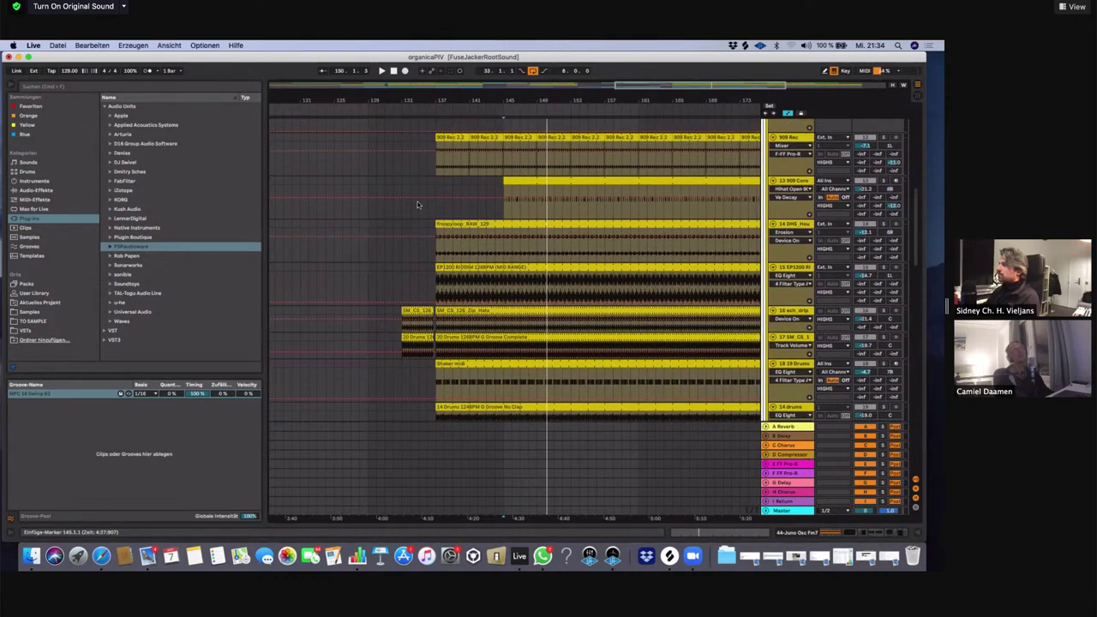
{"action": "scroll", "coordinate": [419, 202], "scroll_direction": "down", "scroll_amount": 4}
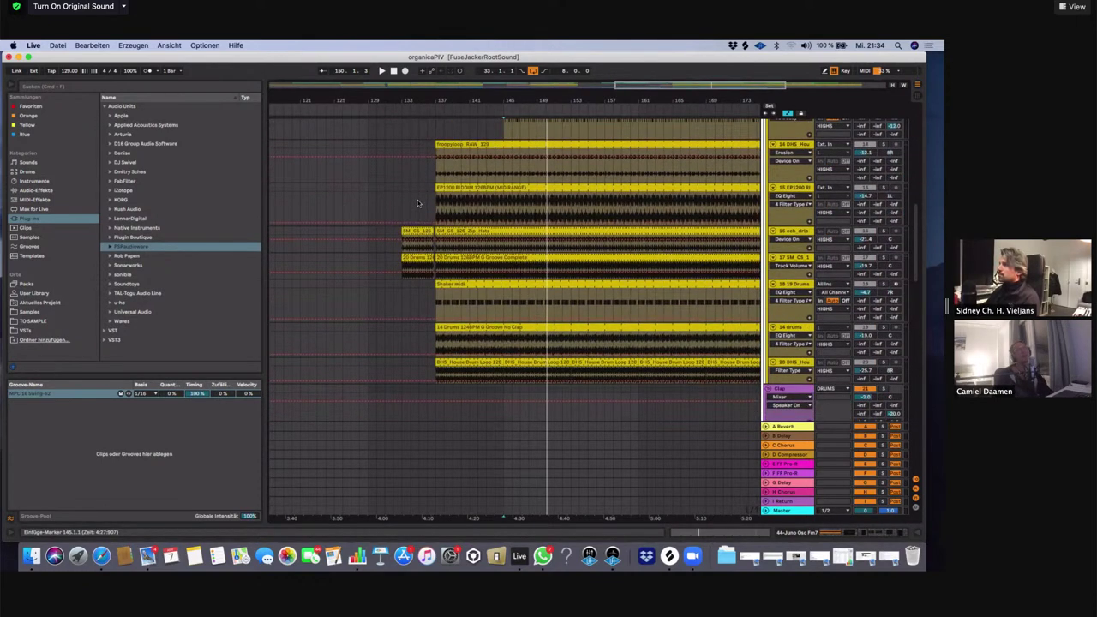
{"action": "left_click_drag", "start_coordinate": [428, 101], "coordinate": [424, 78]}
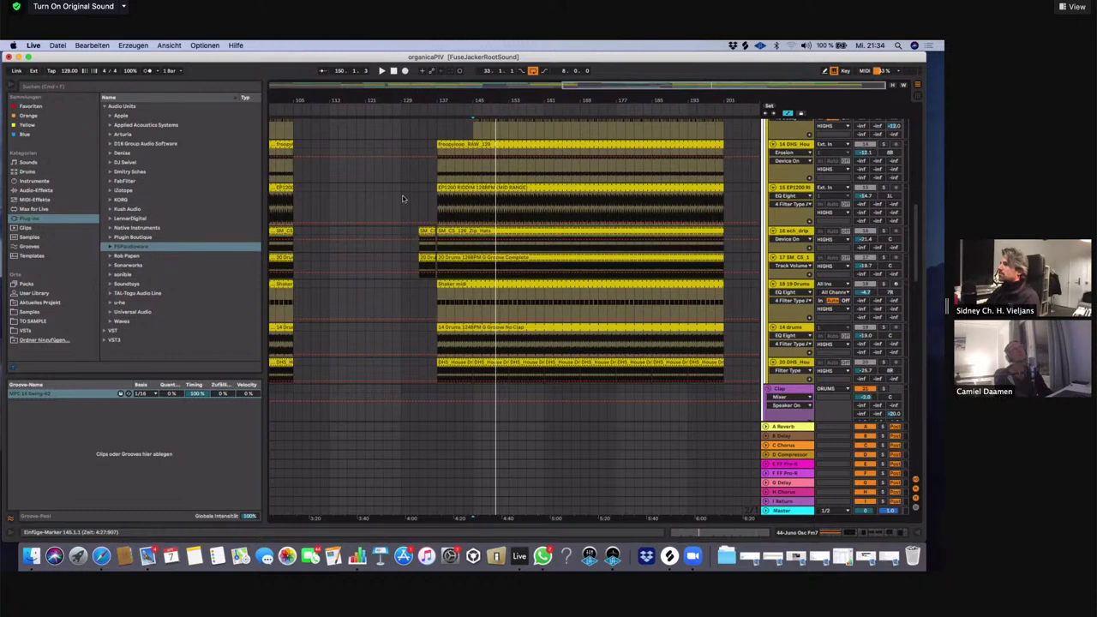
{"action": "scroll", "coordinate": [403, 198], "scroll_direction": "up", "scroll_amount": 1}
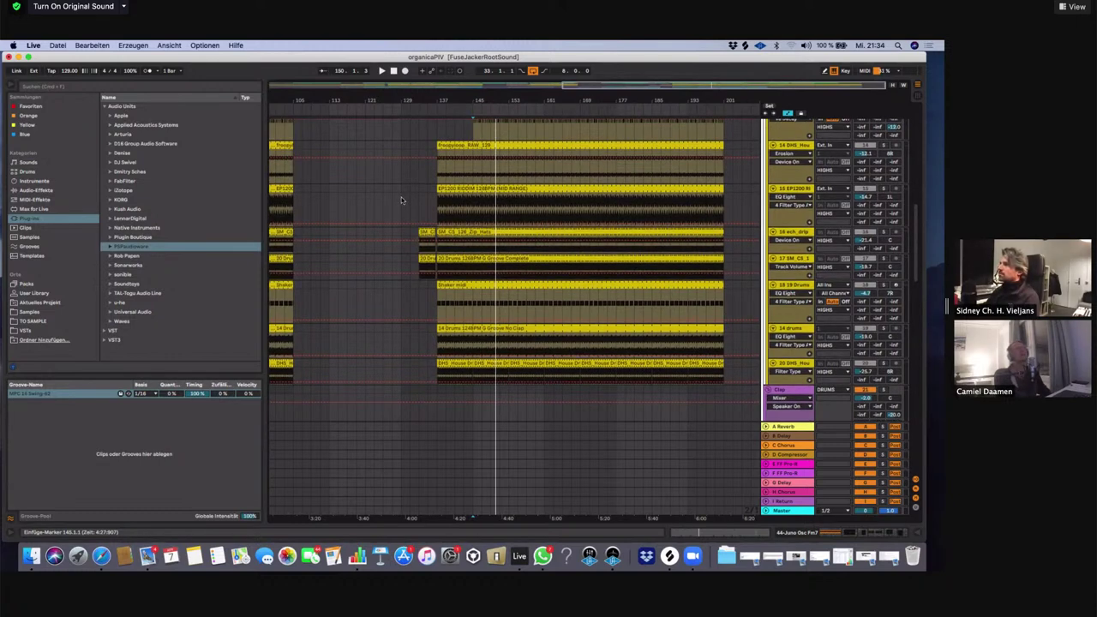
{"action": "scroll", "coordinate": [401, 200], "scroll_direction": "up", "scroll_amount": 3}
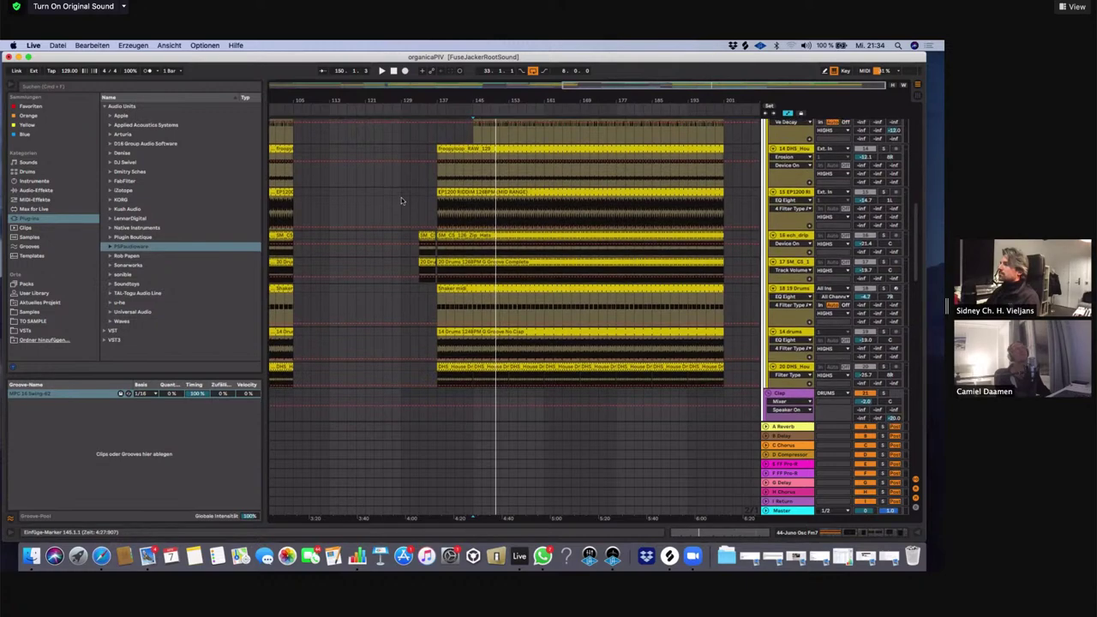
Check the clap clips from bar 129 and the synth and background signal clips over the full arrangement
{"action": "scroll", "coordinate": [401, 200], "scroll_direction": "down", "scroll_amount": 15}
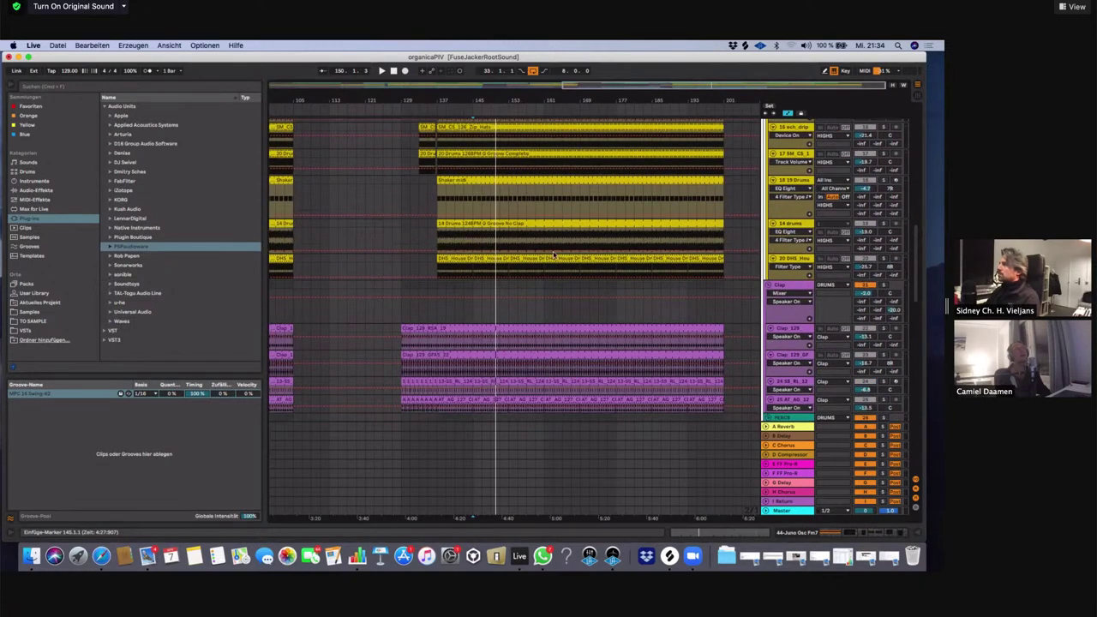
{"action": "scroll", "coordinate": [673, 336], "scroll_direction": "down", "scroll_amount": 10}
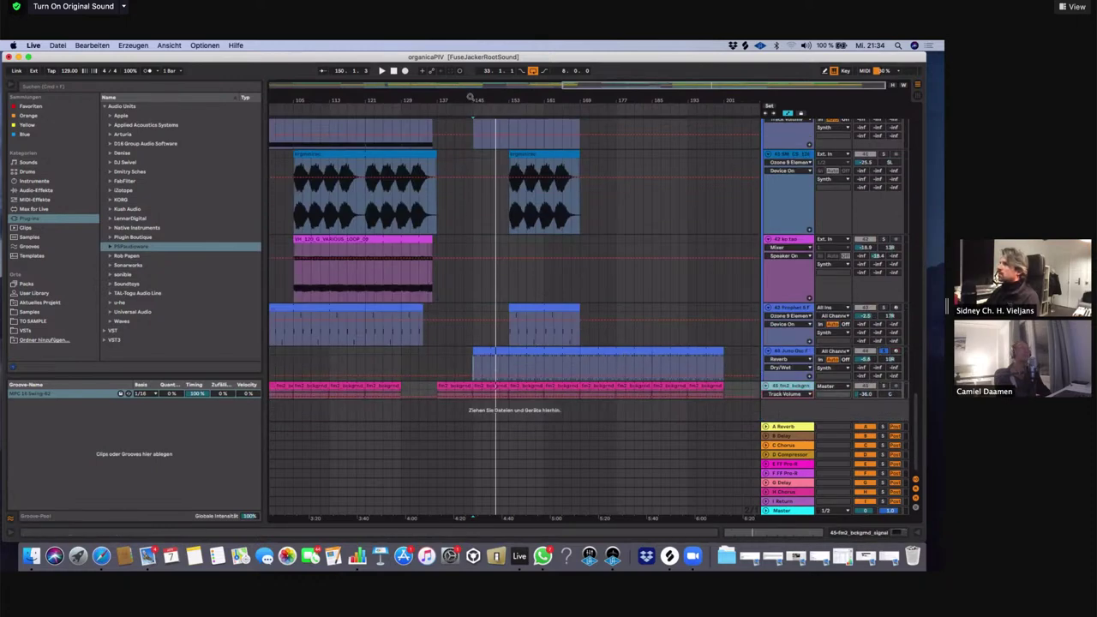
{"action": "left_click_drag", "start_coordinate": [470, 97], "coordinate": [476, 64]}
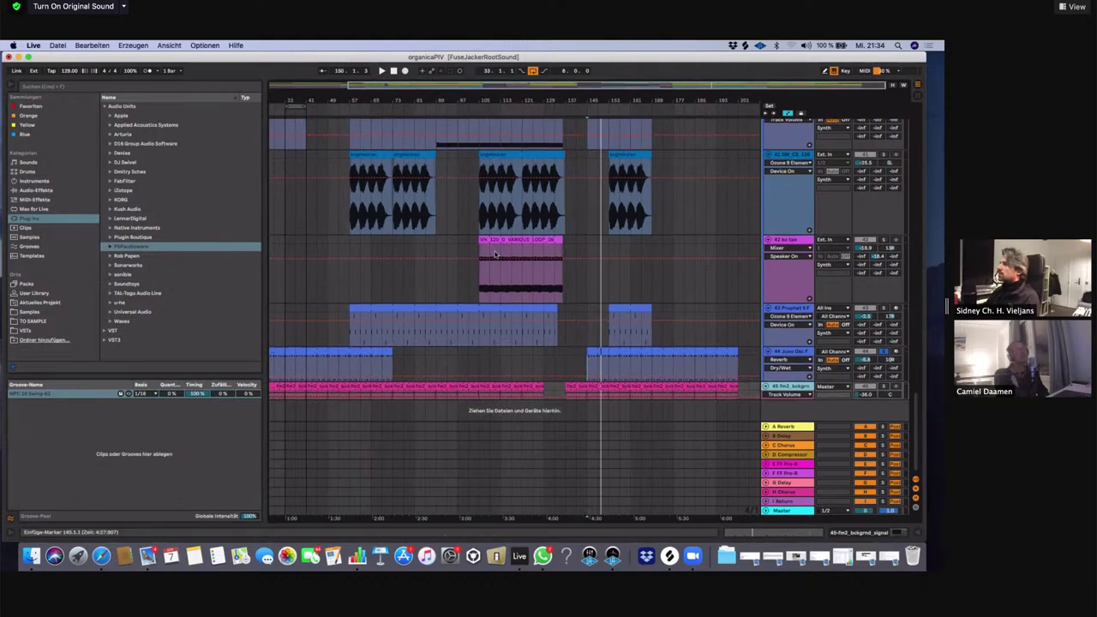
Review the string, organ and percussion clips before and after the breakdown
{"action": "scroll", "coordinate": [496, 253], "scroll_direction": "up", "scroll_amount": 5}
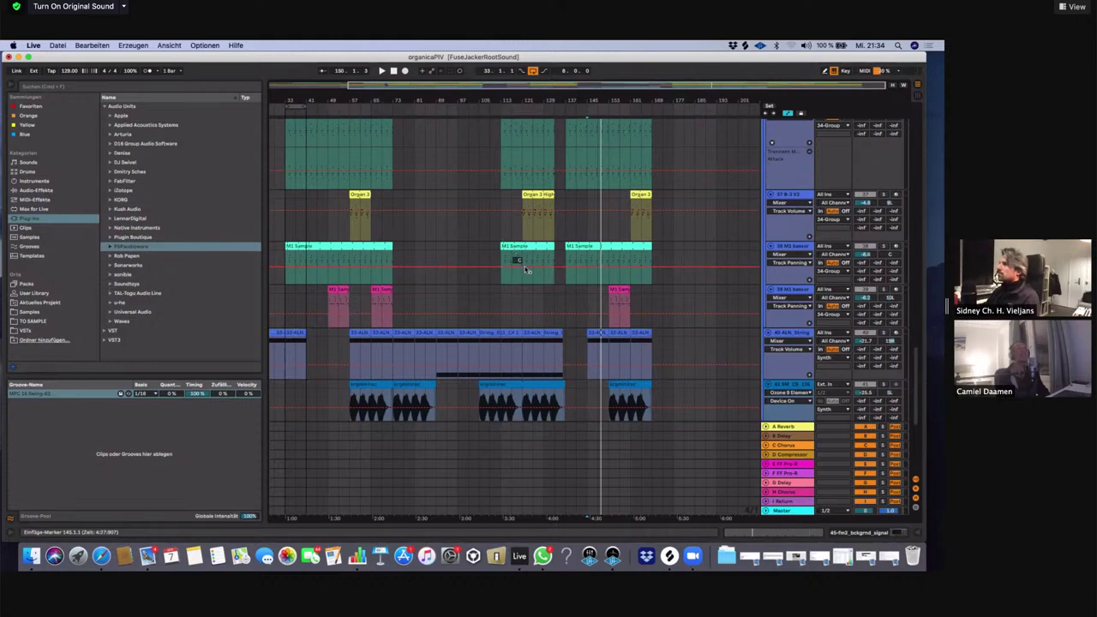
{"action": "scroll", "coordinate": [526, 271], "scroll_direction": "up", "scroll_amount": 6}
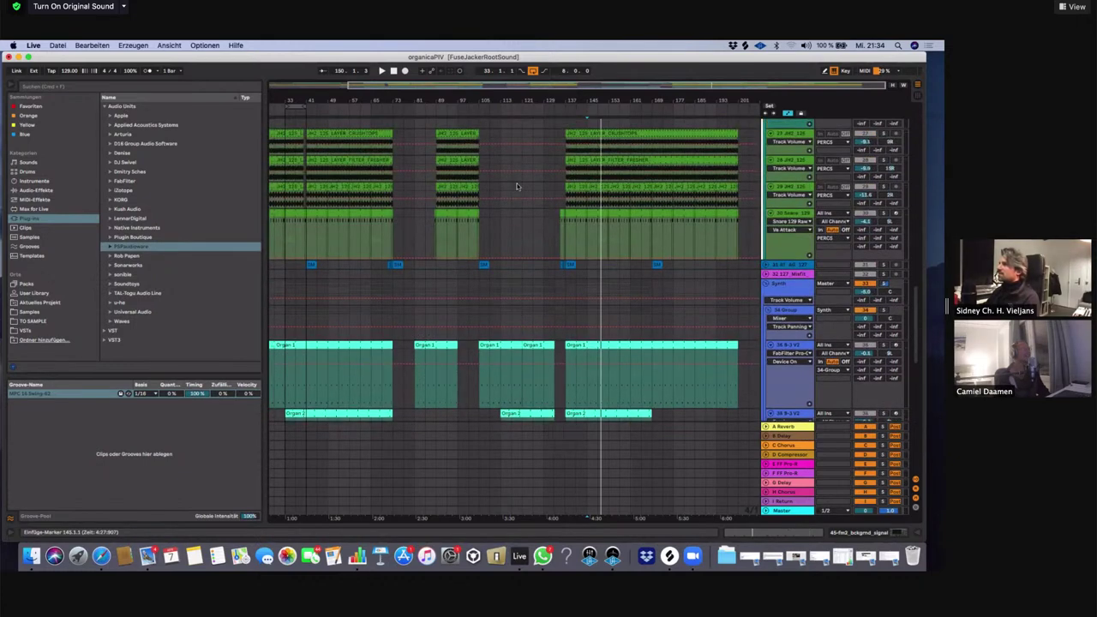
{"action": "scroll", "coordinate": [707, 253], "scroll_direction": "up", "scroll_amount": 2}
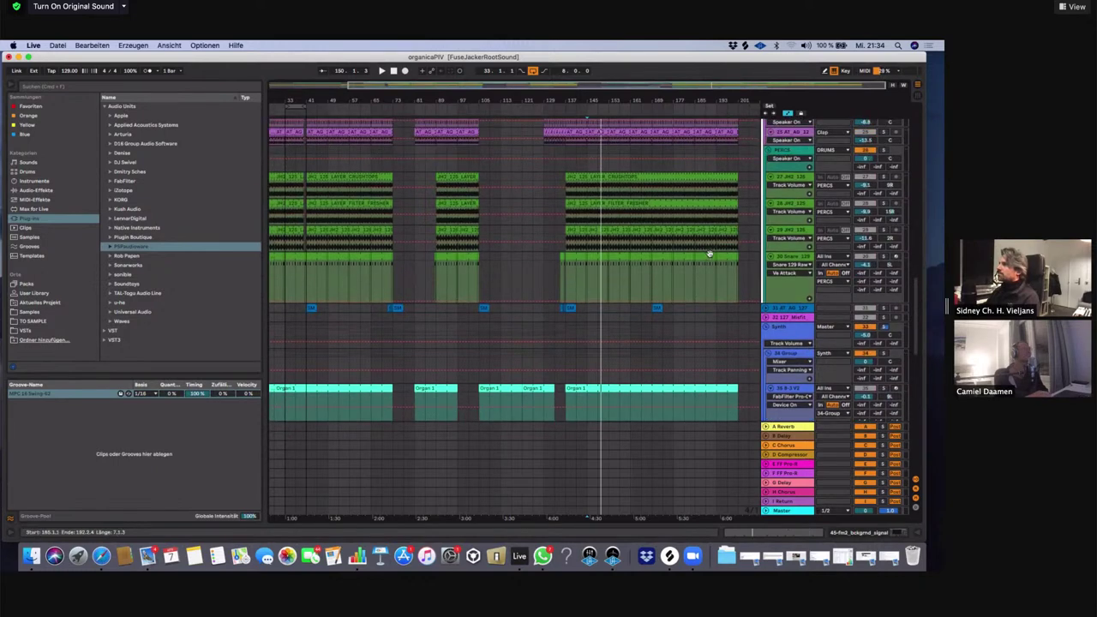
Review the percussion, clap and HIGHS clips on the way back up to the kick and bass tracks
{"action": "scroll", "coordinate": [708, 251], "scroll_direction": "up", "scroll_amount": 10}
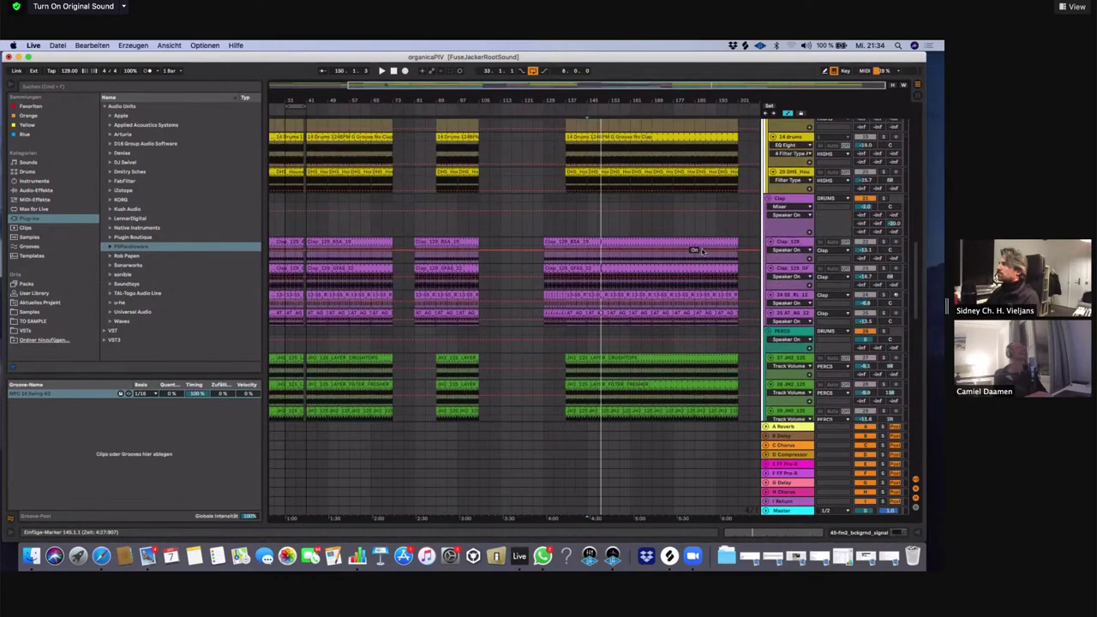
{"action": "scroll", "coordinate": [703, 253], "scroll_direction": "up", "scroll_amount": 8}
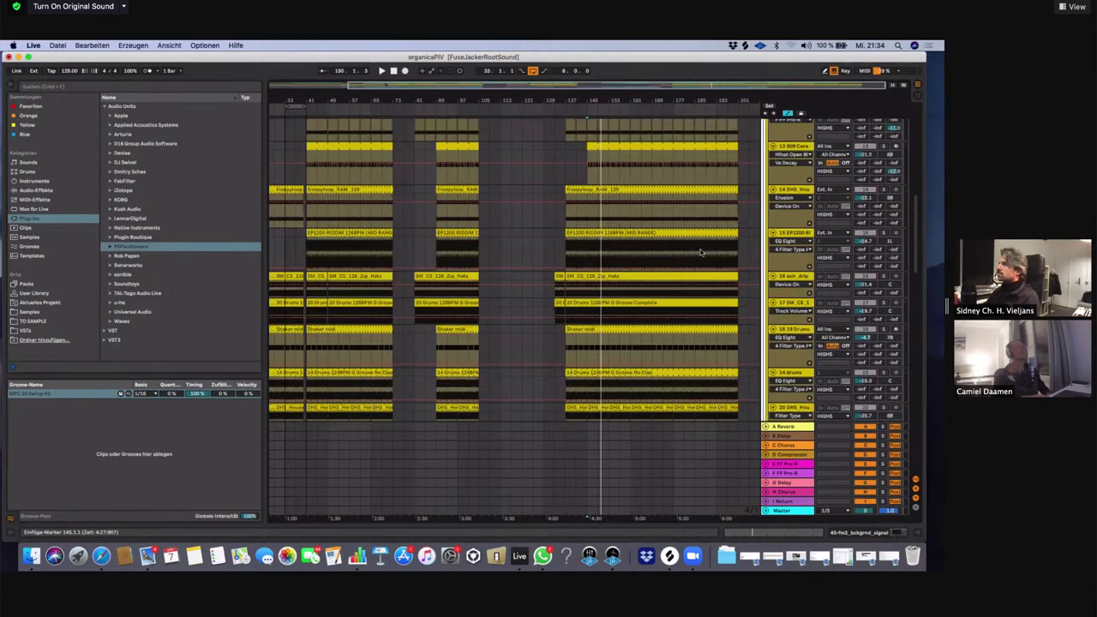
{"action": "scroll", "coordinate": [700, 252], "scroll_direction": "up", "scroll_amount": 5}
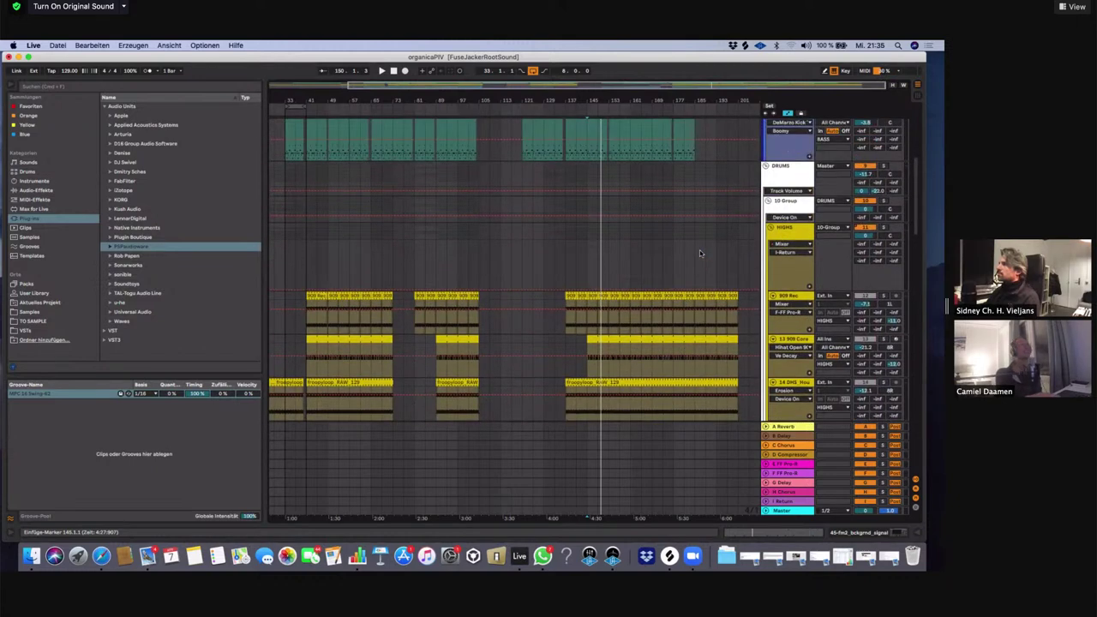
{"action": "scroll", "coordinate": [700, 253], "scroll_direction": "up", "scroll_amount": 3}
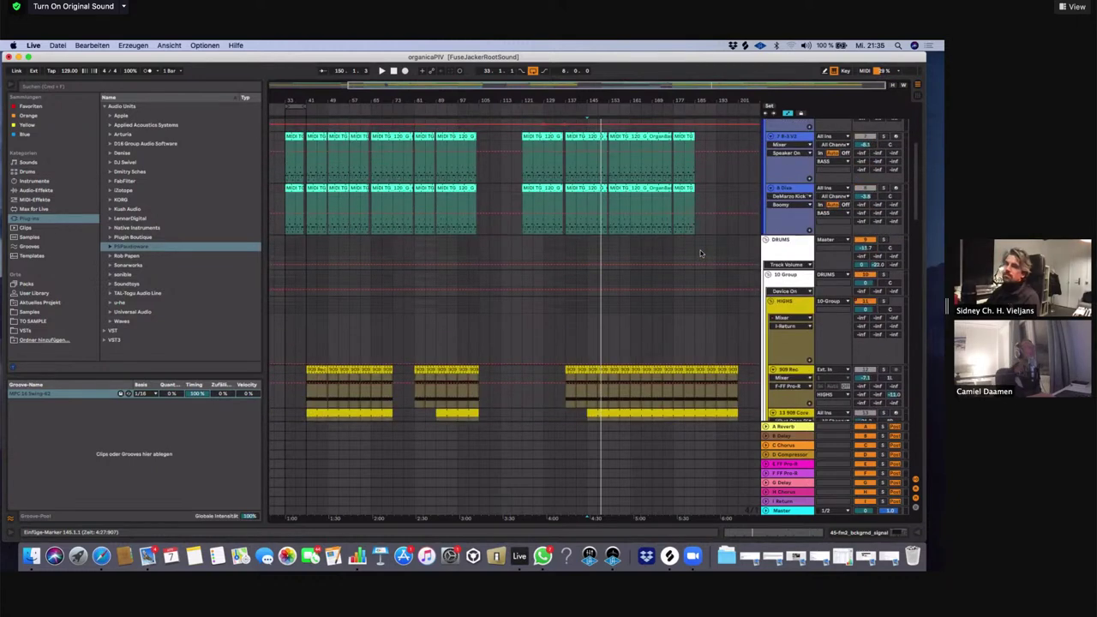
{"action": "scroll", "coordinate": [701, 253], "scroll_direction": "up", "scroll_amount": 7}
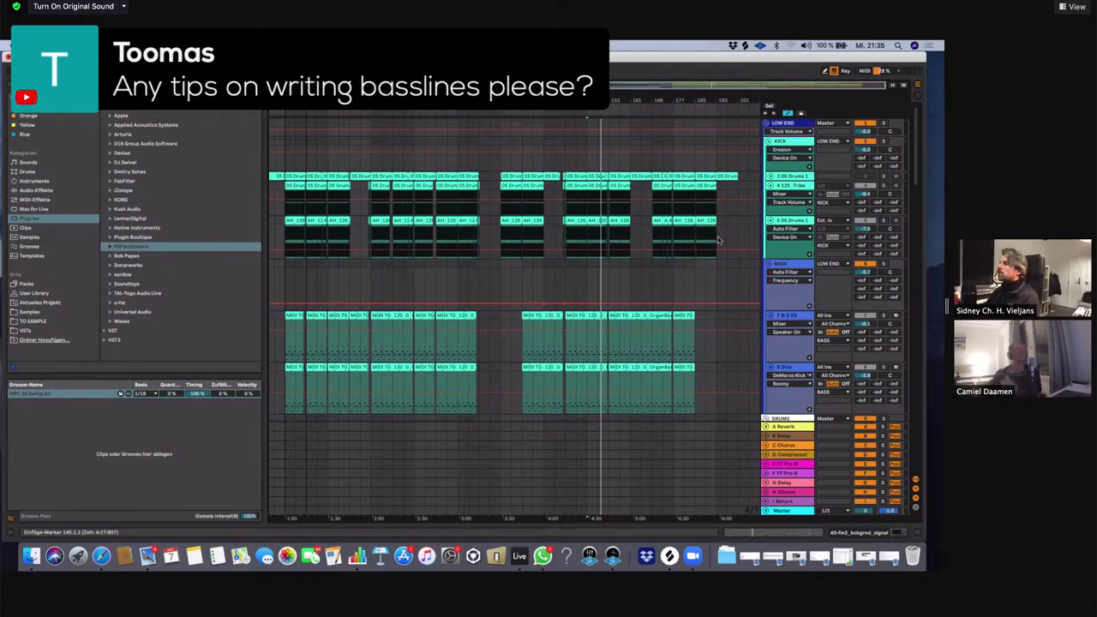
{"action": "scroll", "coordinate": [722, 237], "scroll_direction": "down", "scroll_amount": 2}
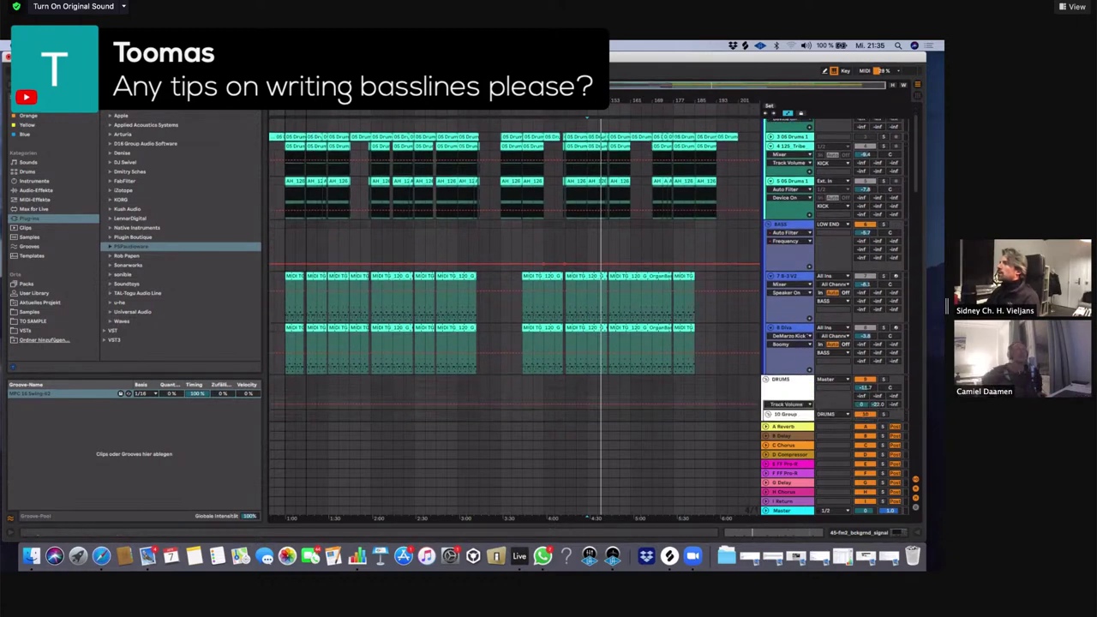
Select the OrganBass clip starting at bar 137 on the Diva bass track for a closer look
{"action": "left_click_drag", "start_coordinate": [592, 100], "coordinate": [514, 159]}
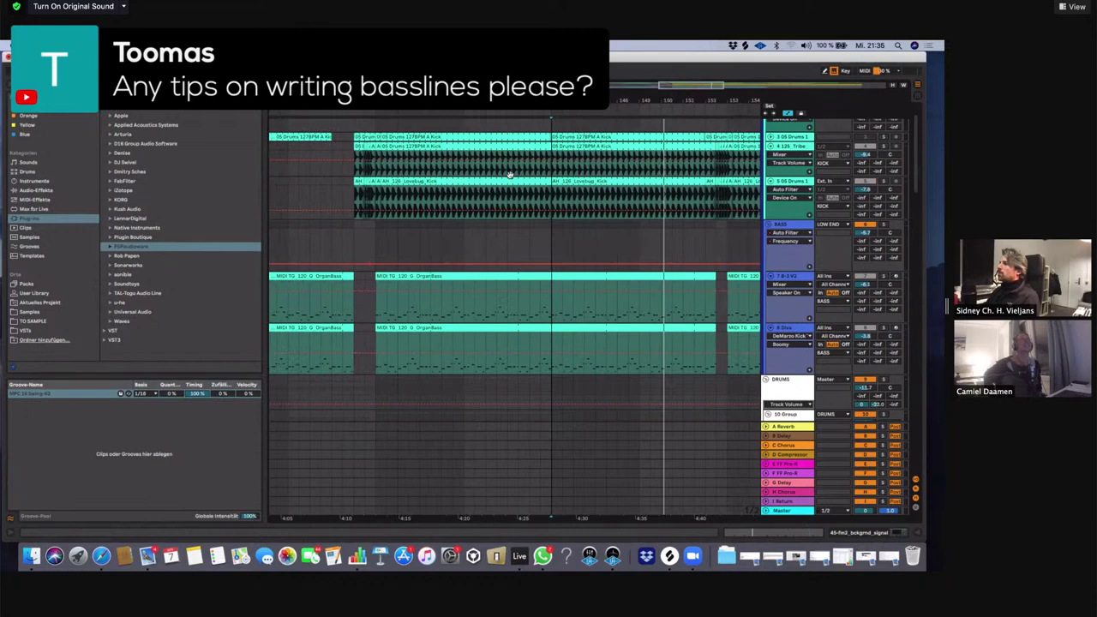
{"action": "key", "text": "minus"}
{"action": "key", "text": "minus"}
{"action": "left_click", "coordinate": [466, 328]}
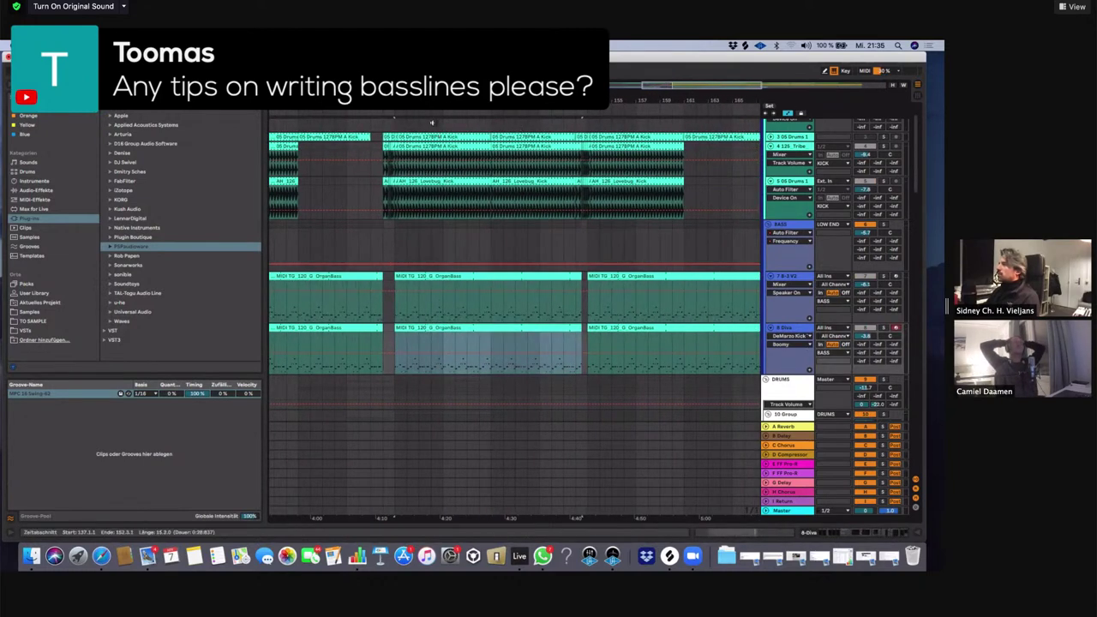
{"action": "left_click_drag", "start_coordinate": [428, 101], "coordinate": [425, 88]}
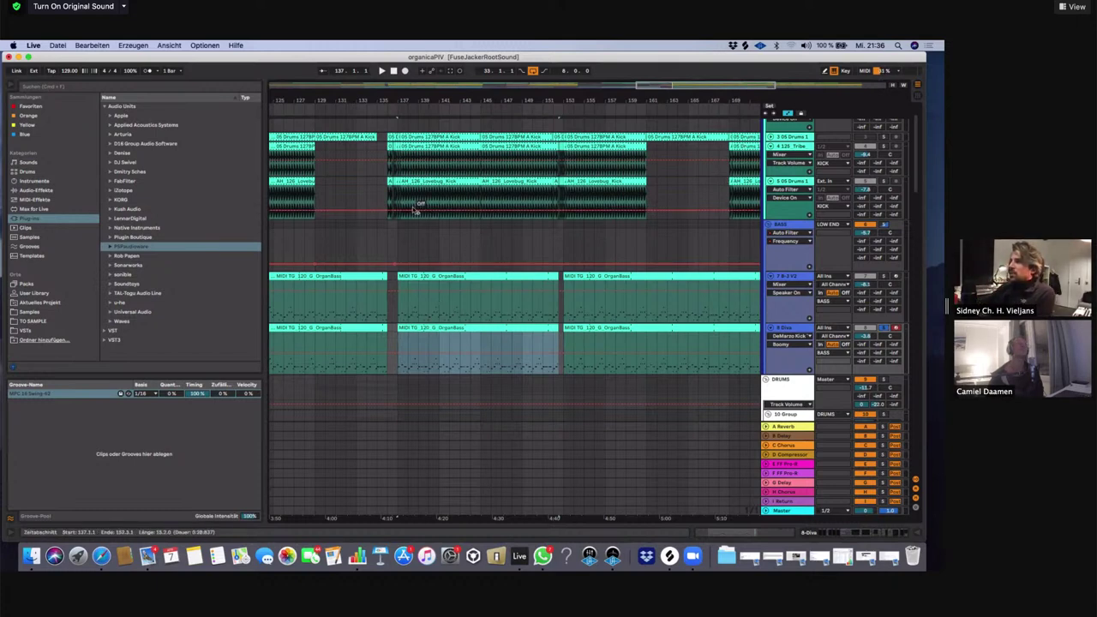
Mark the beat at 137.3 on the Diva bass track and the beat at 137.4 on the B-3 V2 bass track
{"action": "left_click_drag", "start_coordinate": [406, 97], "coordinate": [351, 281]}
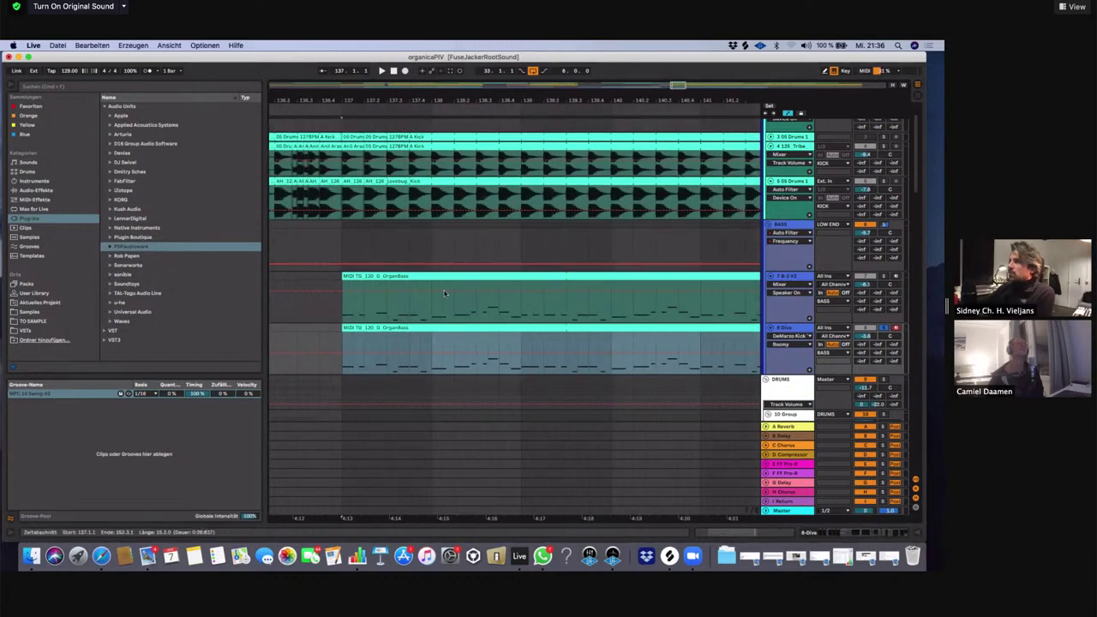
{"action": "left_click_drag", "start_coordinate": [389, 312], "coordinate": [343, 286]}
{"action": "mouse_move", "coordinate": [411, 339]}
{"action": "left_mouse_down"}
{"action": "mouse_move", "coordinate": [387, 332]}
{"action": "mouse_move", "coordinate": [403, 346]}
{"action": "left_mouse_up"}
{"action": "left_click", "coordinate": [411, 278]}
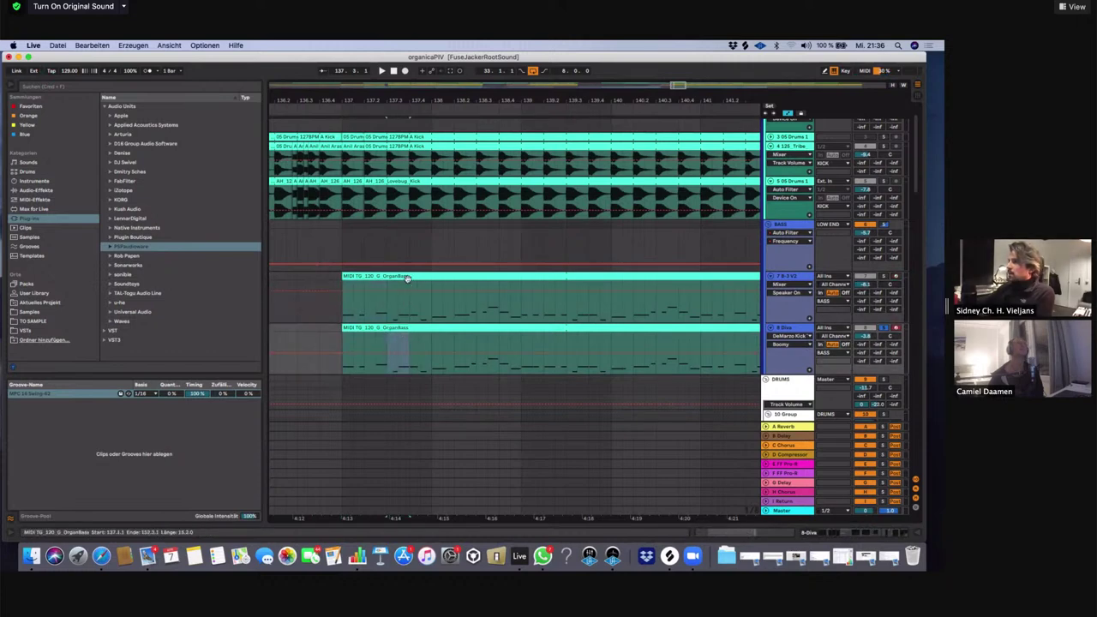
{"action": "left_click_drag", "start_coordinate": [427, 291], "coordinate": [412, 280]}
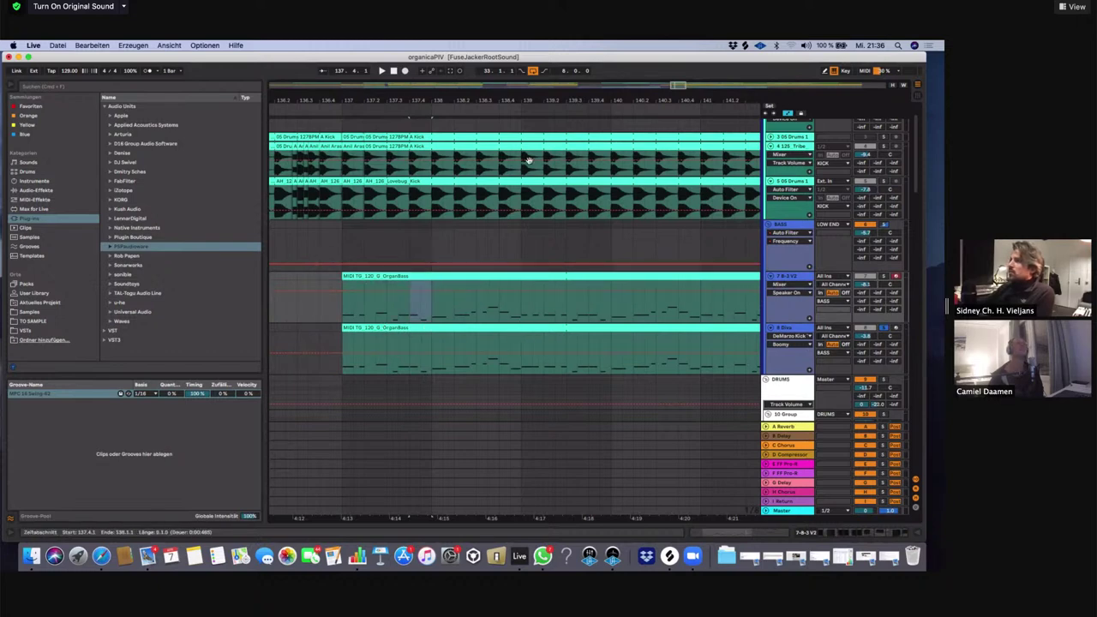
{"action": "left_click_drag", "start_coordinate": [549, 104], "coordinate": [383, 55]}
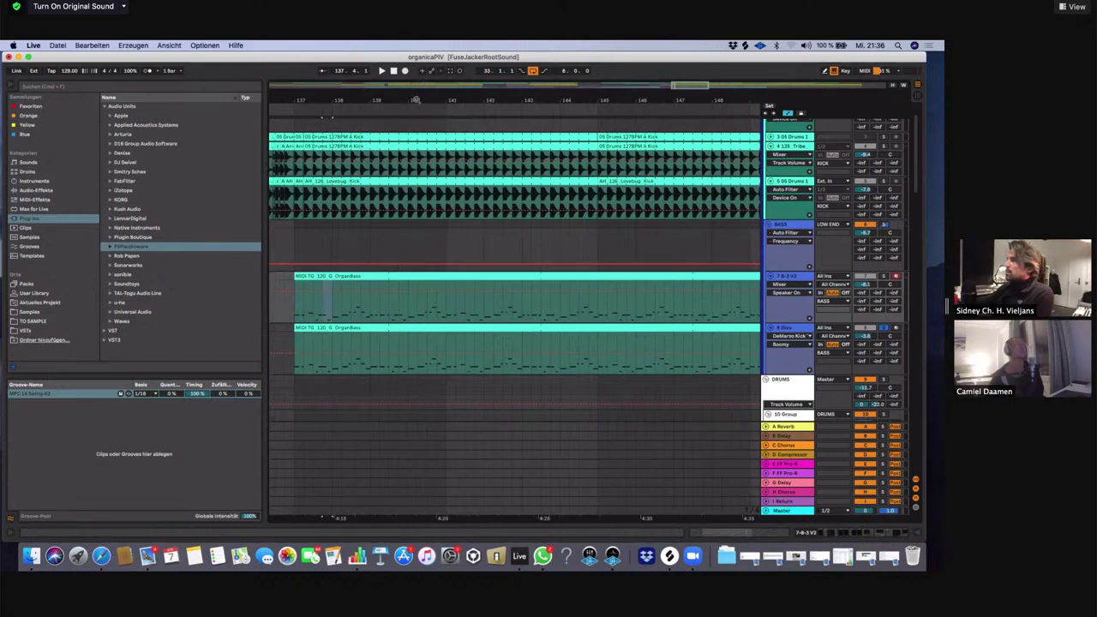
{"action": "left_click_drag", "start_coordinate": [416, 101], "coordinate": [416, 83]}
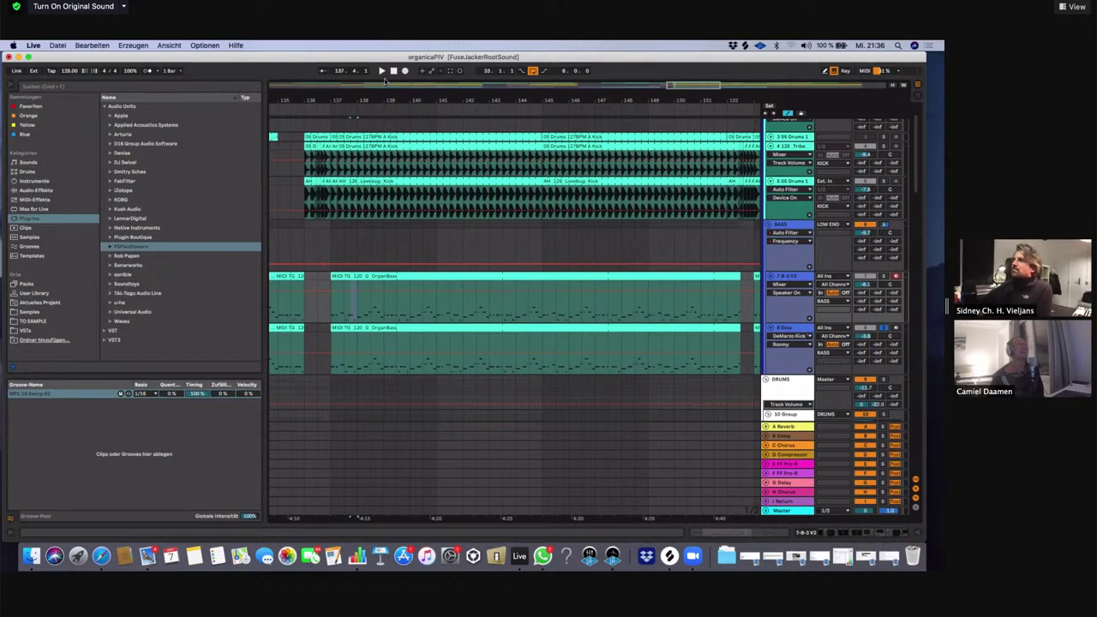
Open the OrganBass clip at bar 137 on the B-3 V2 bass track and examine its MIDI notes
{"action": "left_click", "coordinate": [385, 275]}
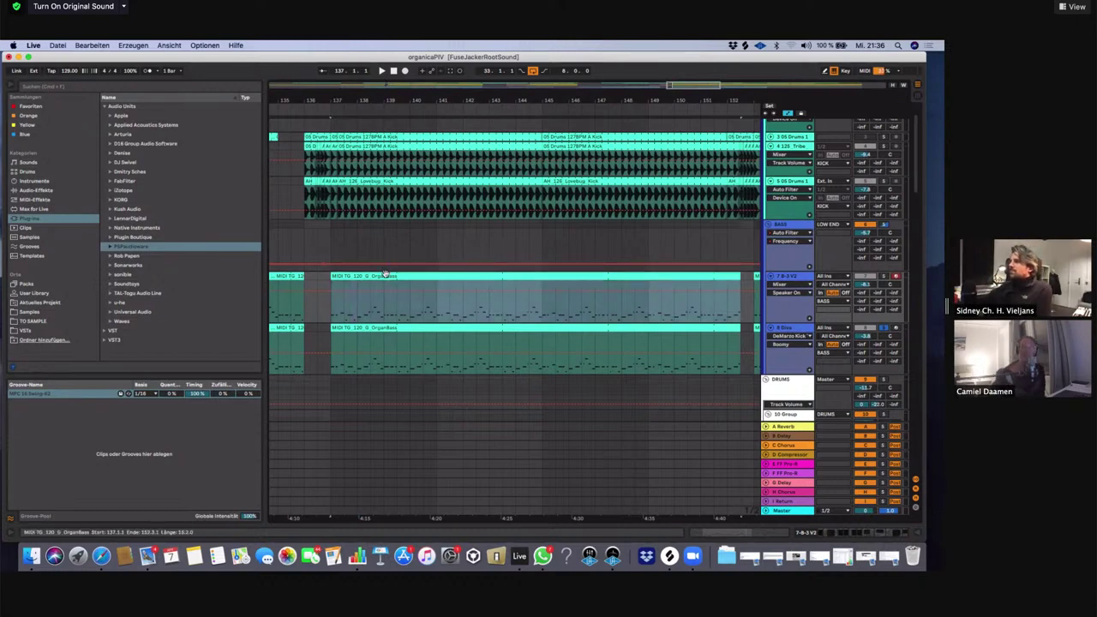
{"action": "double_click", "coordinate": [385, 275]}
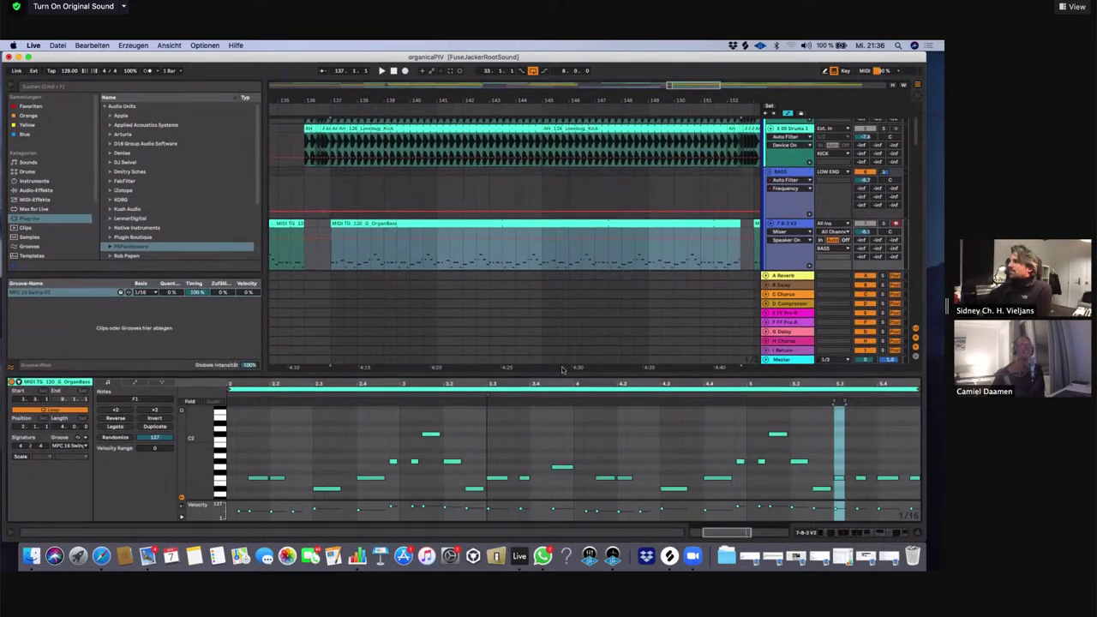
{"action": "left_click_drag", "start_coordinate": [563, 370], "coordinate": [563, 363]}
{"action": "scroll", "coordinate": [573, 305], "scroll_direction": "down", "scroll_amount": 3}
{"action": "scroll", "coordinate": [573, 304], "scroll_direction": "up", "scroll_amount": 1}
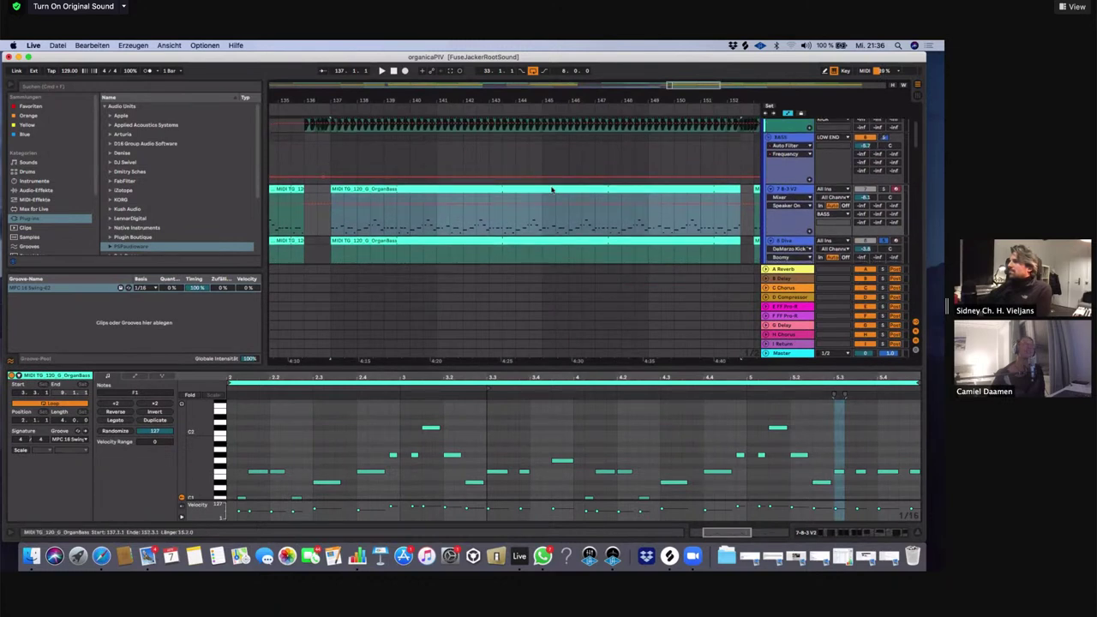
{"action": "scroll", "coordinate": [552, 190], "scroll_direction": "down", "scroll_amount": 1}
{"action": "scroll", "coordinate": [319, 206], "scroll_direction": "down", "scroll_amount": 2}
{"action": "scroll", "coordinate": [312, 206], "scroll_direction": "up", "scroll_amount": 2}
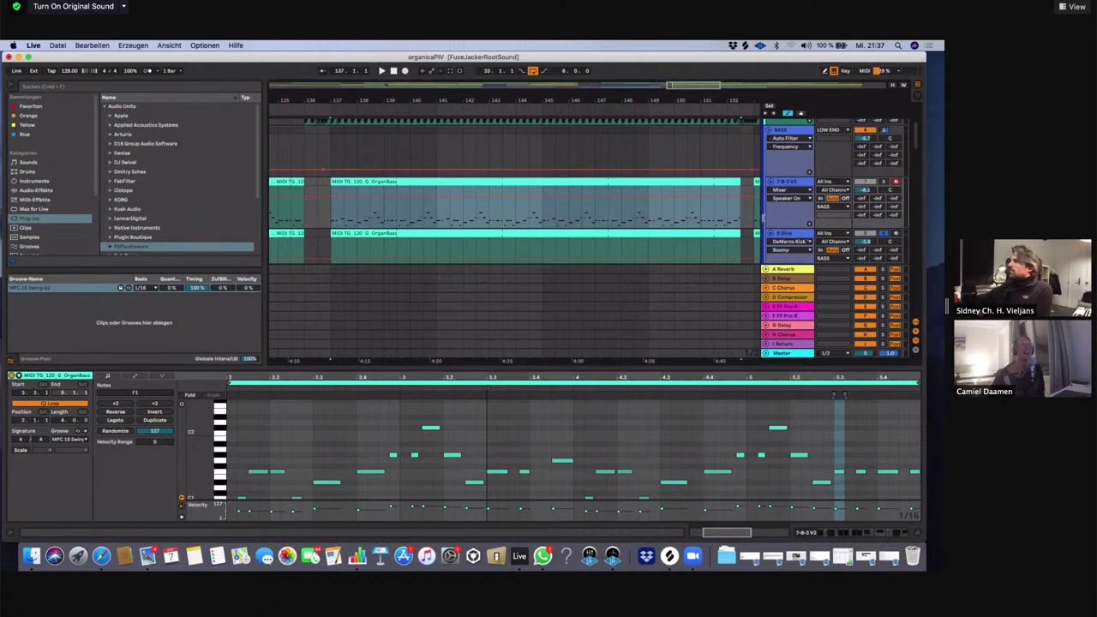
Close the bass clip's note editor and inspect the 909 and other HIGHS loops from bar 137 to the end
{"action": "scroll", "coordinate": [747, 210], "scroll_direction": "down", "scroll_amount": 1}
{"action": "scroll", "coordinate": [747, 210], "scroll_direction": "down", "scroll_amount": 5}
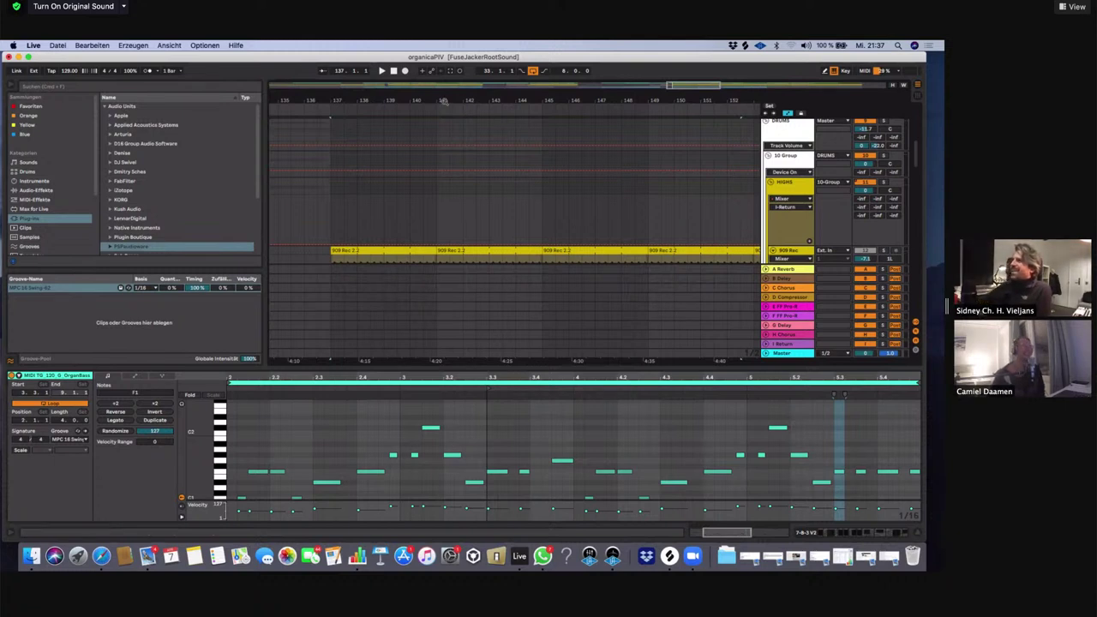
{"action": "left_click_drag", "start_coordinate": [443, 100], "coordinate": [443, 84]}
{"action": "left_click_drag", "start_coordinate": [378, 100], "coordinate": [378, 62]}
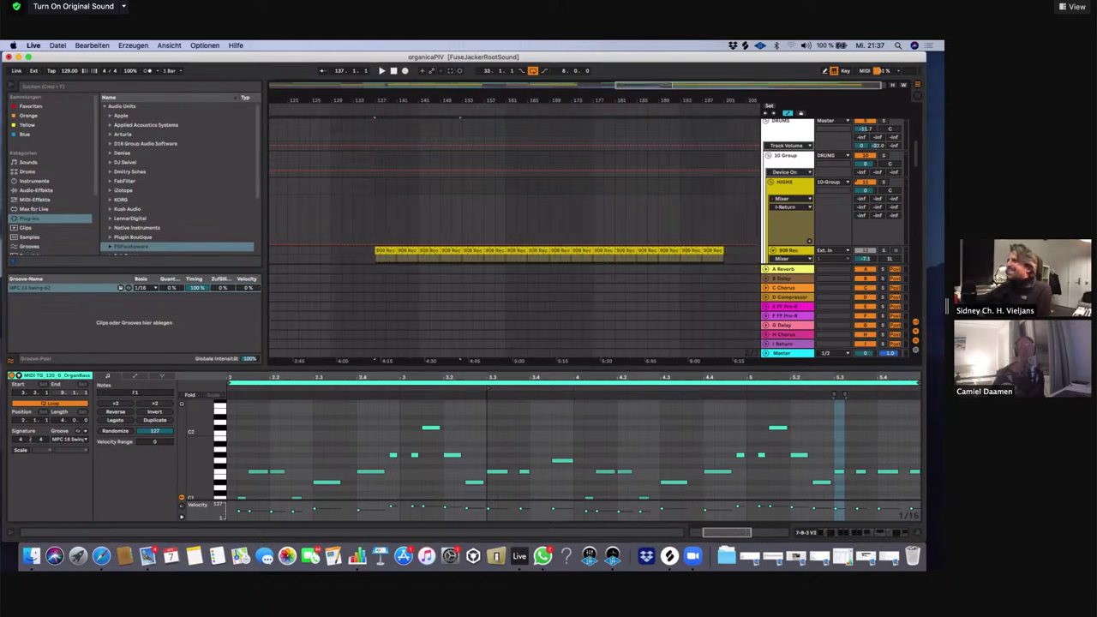
{"action": "scroll", "coordinate": [650, 229], "scroll_direction": "down", "scroll_amount": 1}
{"action": "left_click_drag", "start_coordinate": [772, 370], "coordinate": [819, 545]}
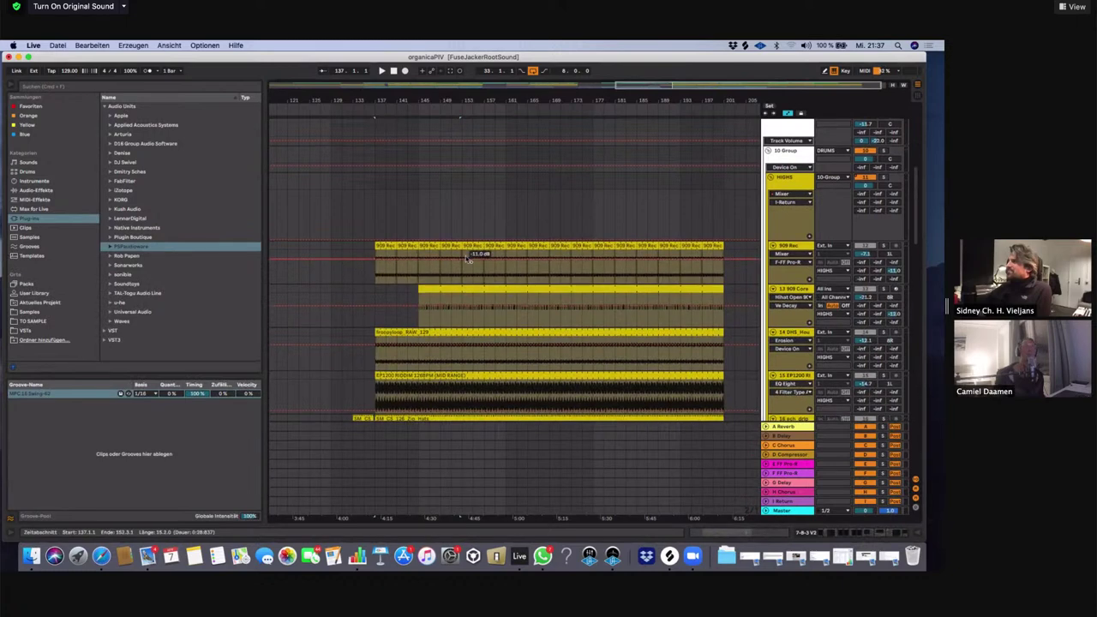
{"action": "scroll", "coordinate": [467, 259], "scroll_direction": "down", "scroll_amount": 2}
{"action": "scroll", "coordinate": [468, 260], "scroll_direction": "down", "scroll_amount": 1}
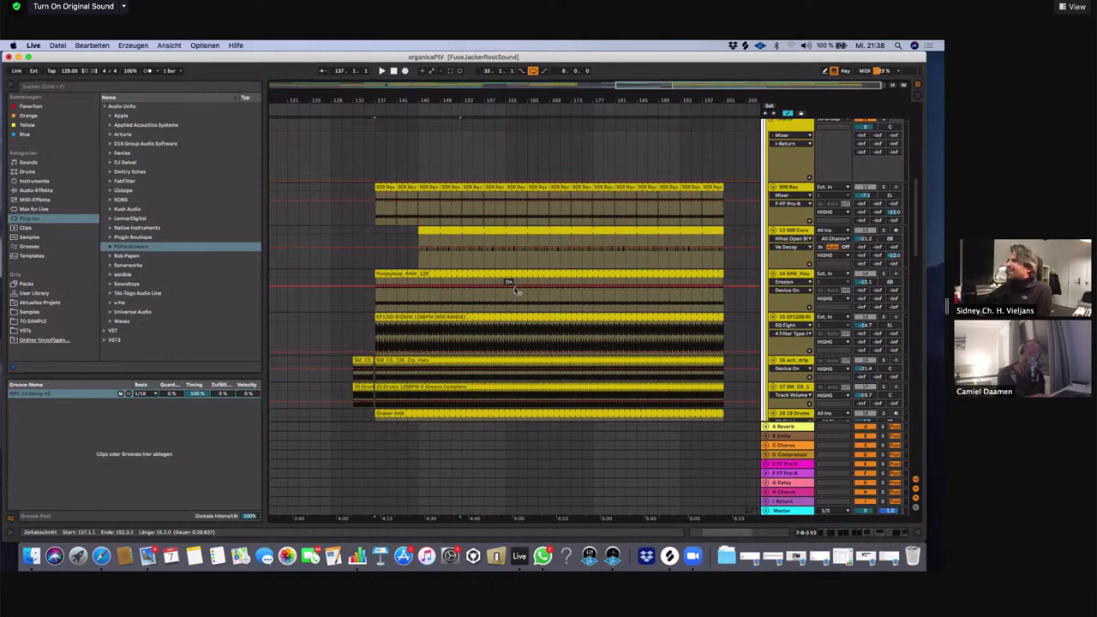
Look through the remaining HIGHS, clap and percussion clips down to the organ tracks in the Synth group
{"action": "scroll", "coordinate": [515, 290], "scroll_direction": "down", "scroll_amount": 3}
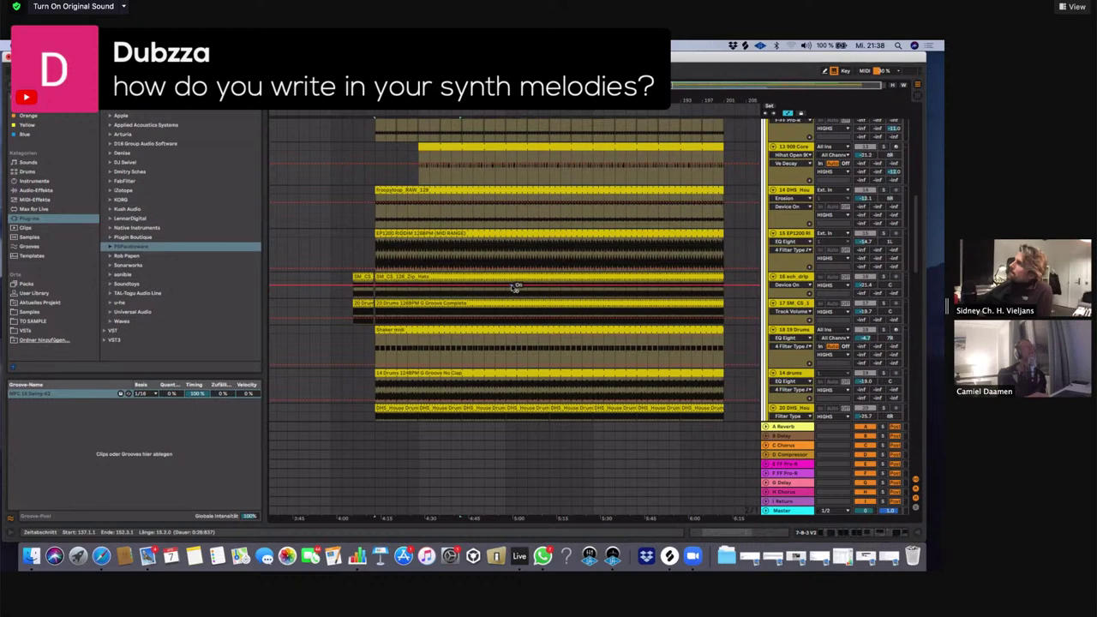
{"action": "scroll", "coordinate": [514, 287], "scroll_direction": "up", "scroll_amount": 1}
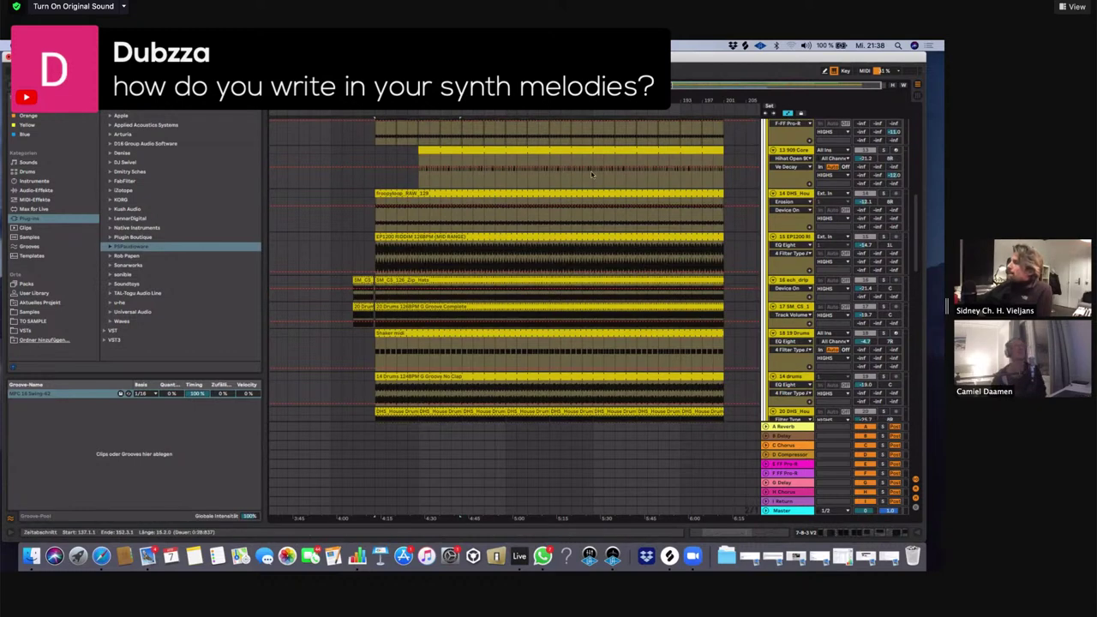
{"action": "scroll", "coordinate": [596, 168], "scroll_direction": "down", "scroll_amount": 1}
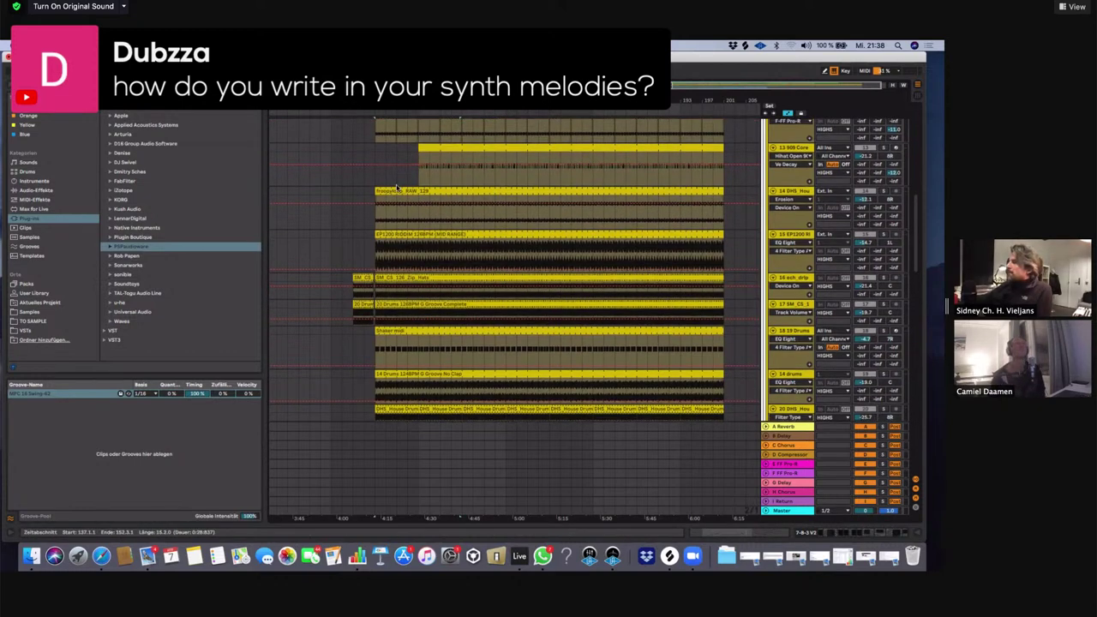
{"action": "scroll", "coordinate": [315, 187], "scroll_direction": "down", "scroll_amount": 5}
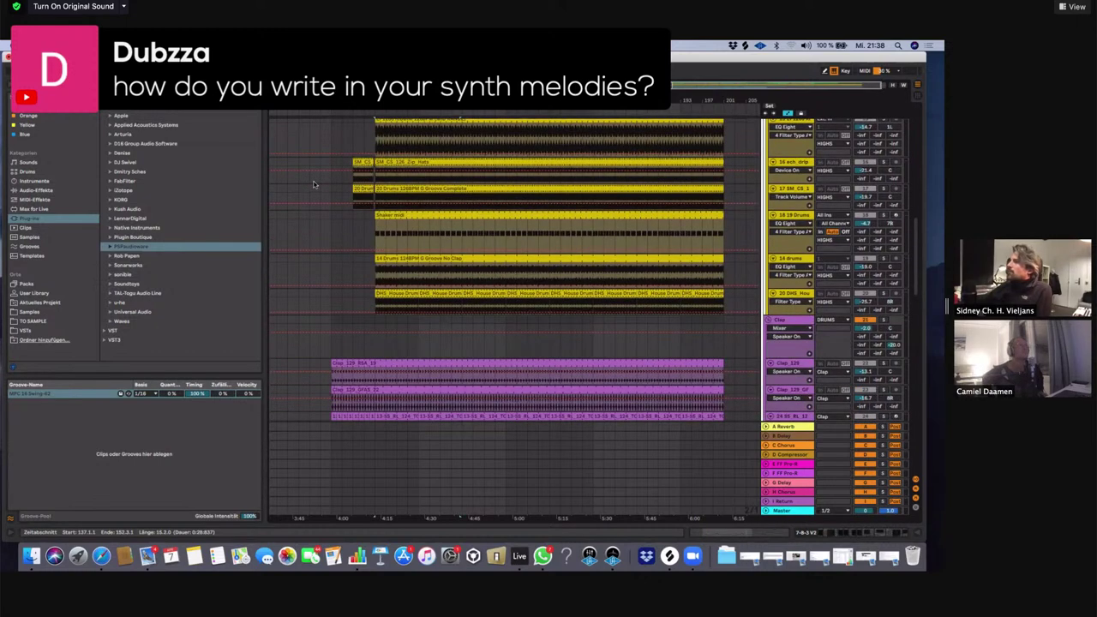
{"action": "scroll", "coordinate": [314, 186], "scroll_direction": "down", "scroll_amount": 3}
{"action": "scroll", "coordinate": [316, 184], "scroll_direction": "down", "scroll_amount": 10}
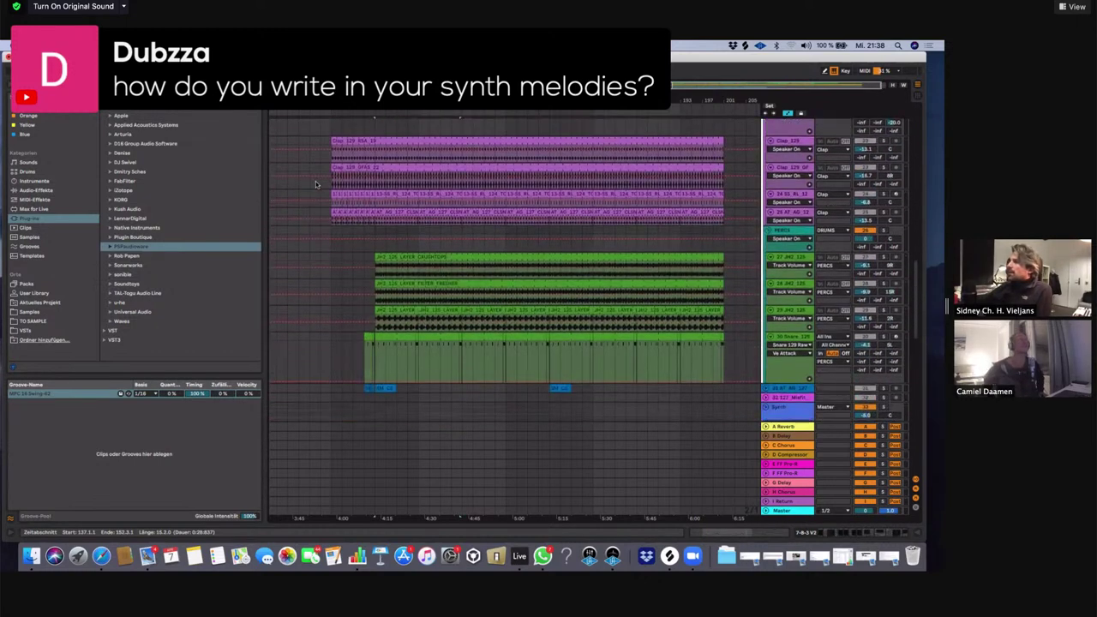
{"action": "scroll", "coordinate": [317, 184], "scroll_direction": "down", "scroll_amount": 4}
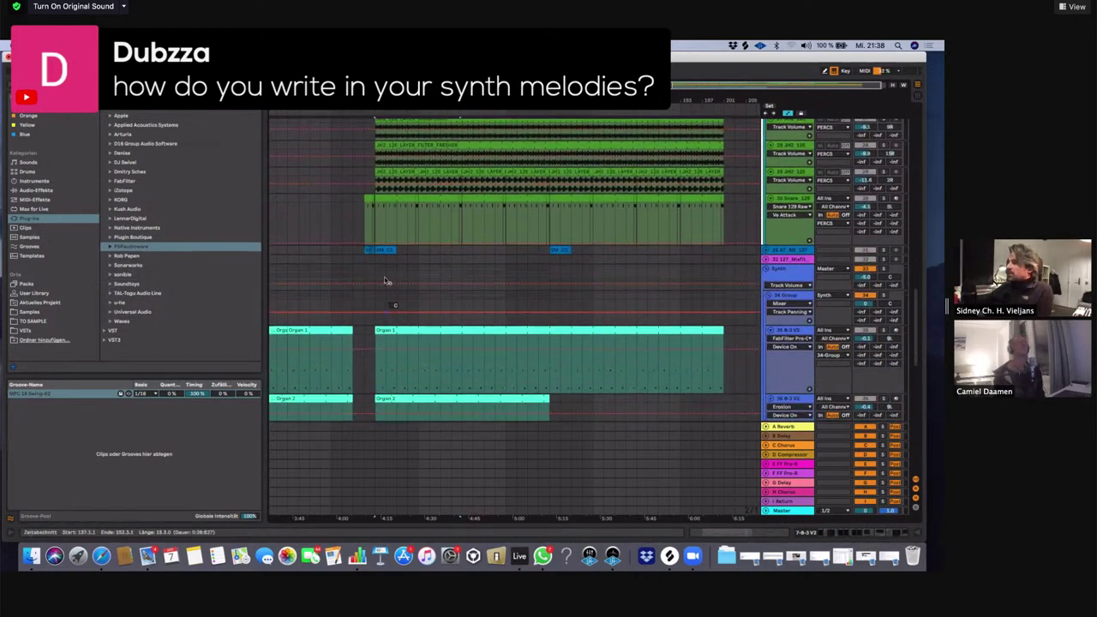
{"action": "scroll", "coordinate": [396, 256], "scroll_direction": "down", "scroll_amount": 4}
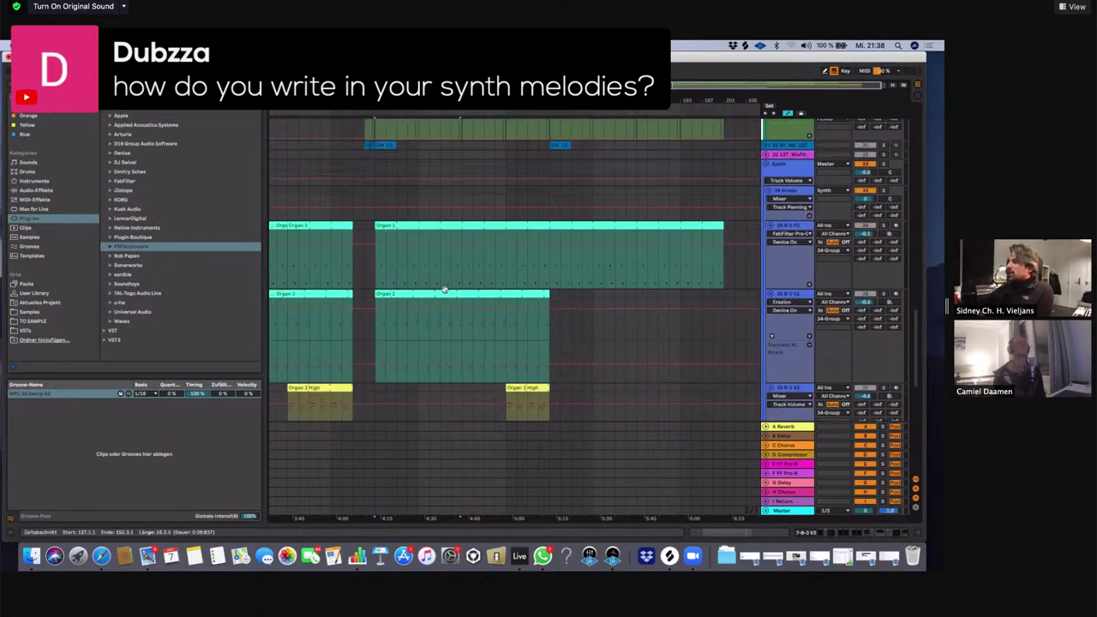
Compare the Organ 1 and Organ 2 clips from bar 137 and open the Organ 2 clip's MIDI notes
{"action": "left_click_drag", "start_coordinate": [390, 100], "coordinate": [390, 130]}
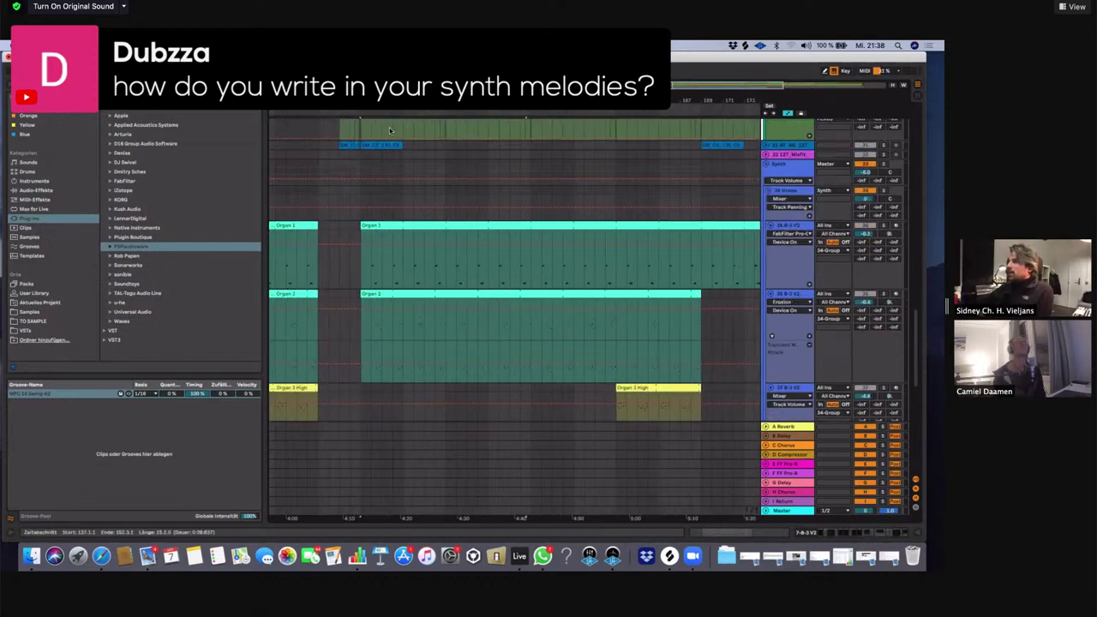
{"action": "left_click", "coordinate": [419, 300]}
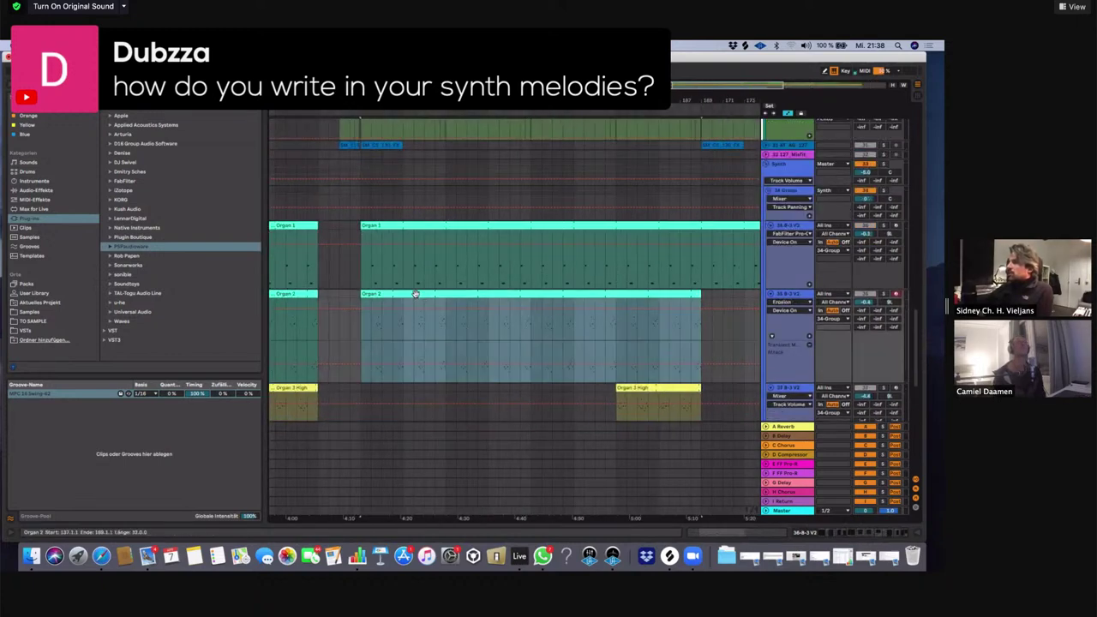
{"action": "left_click", "coordinate": [368, 225]}
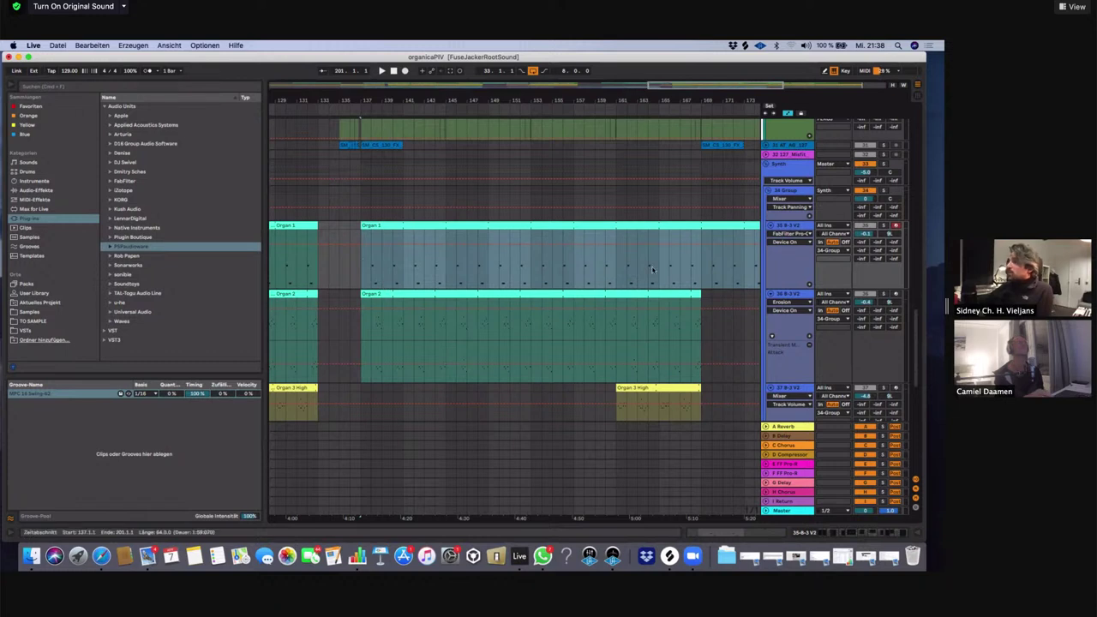
{"action": "left_click", "coordinate": [796, 293]}
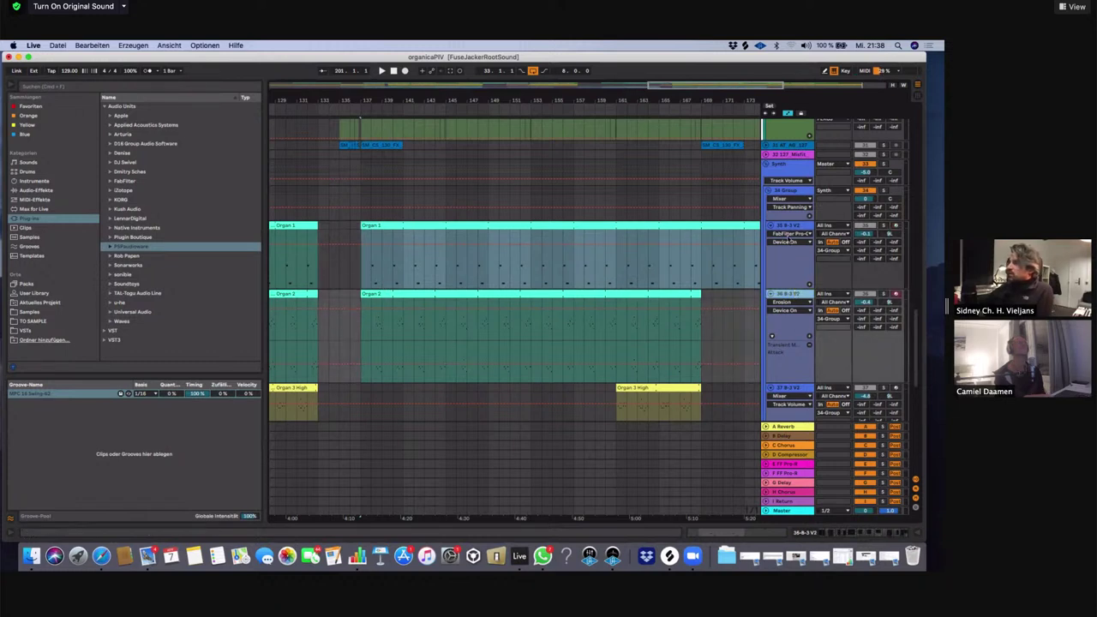
{"action": "left_click", "coordinate": [390, 225]}
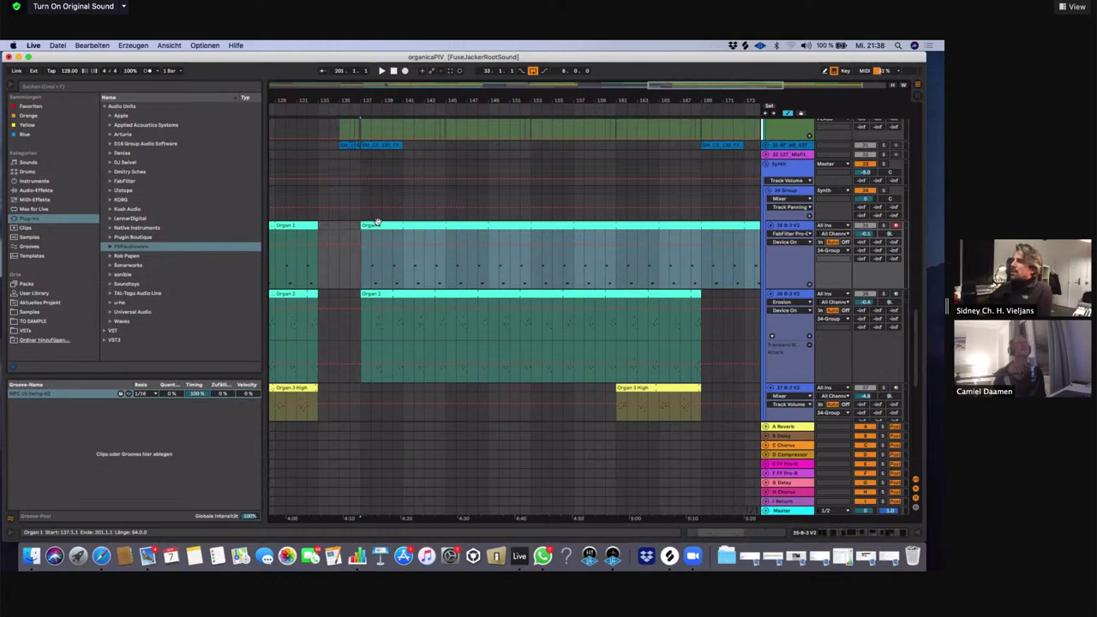
{"action": "double_click", "coordinate": [461, 294]}
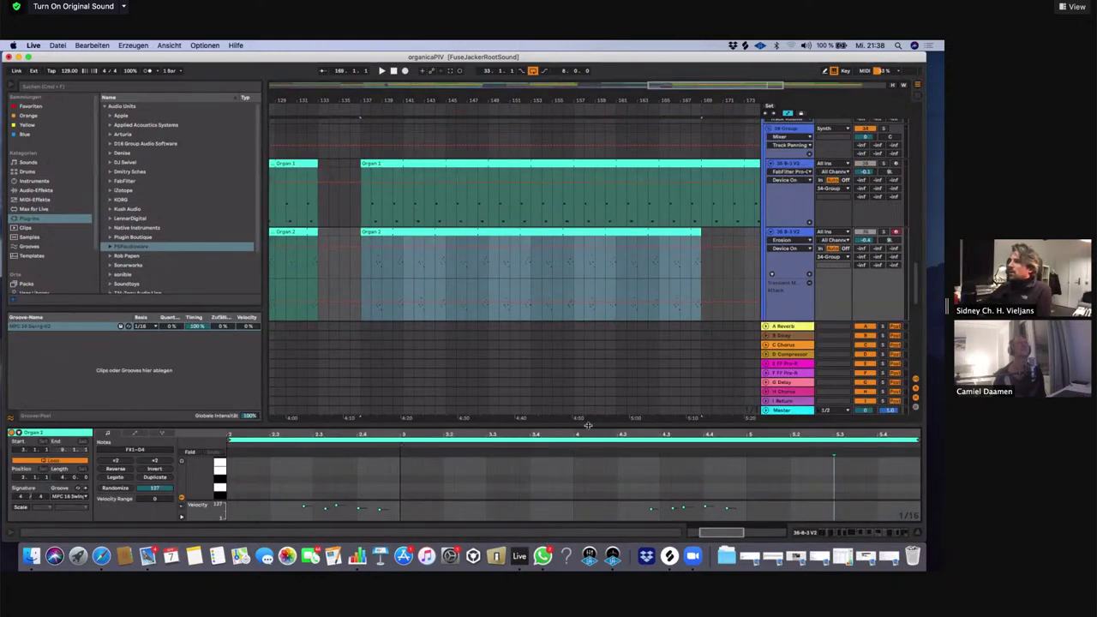
Enlarge the MIDI note editor of the Organ 2 clip and examine the notes of its two melodic phrases
{"action": "left_click_drag", "start_coordinate": [589, 426], "coordinate": [603, 199]}
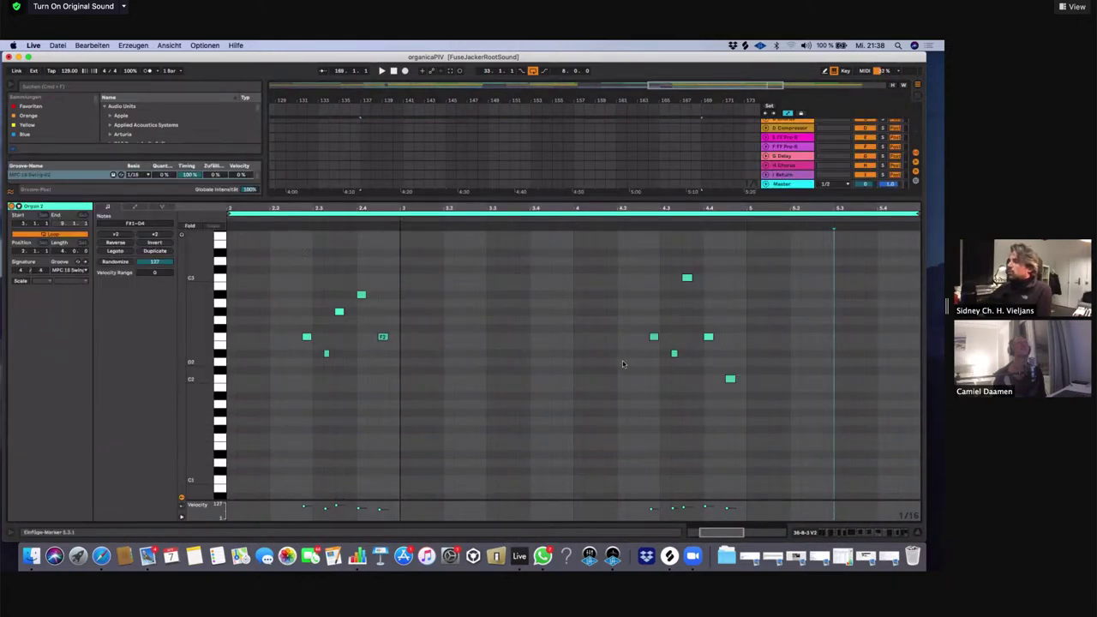
{"action": "left_click", "coordinate": [323, 283]}
{"action": "left_click", "coordinate": [308, 307]}
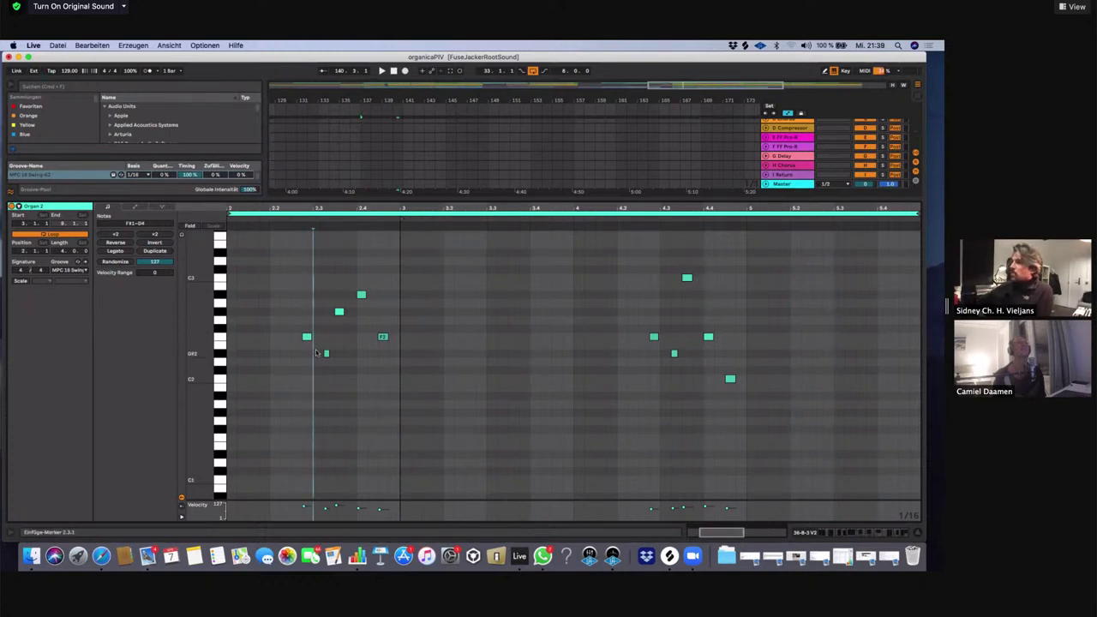
{"action": "left_click", "coordinate": [323, 360]}
{"action": "left_click", "coordinate": [307, 336]}
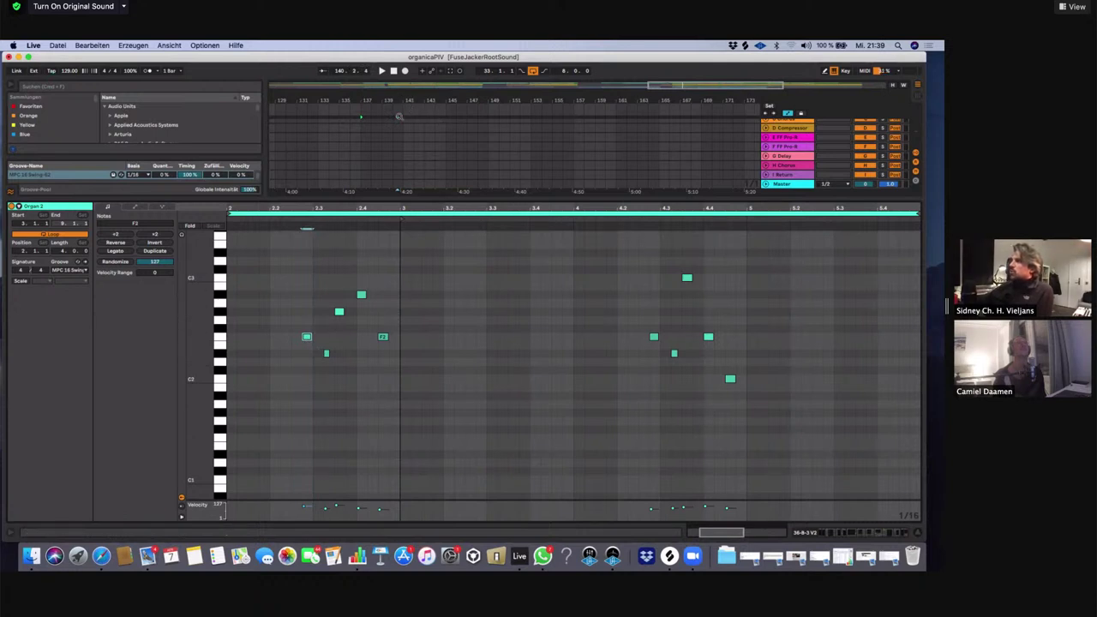
{"action": "left_click", "coordinate": [596, 402]}
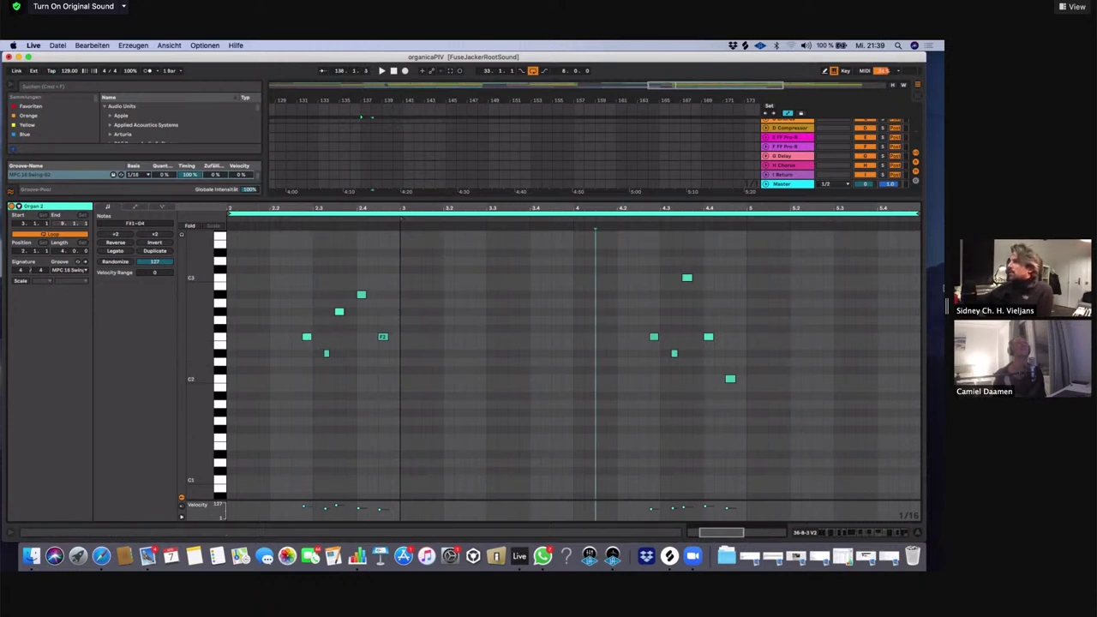
Close the Organ 2 note editor and compare the Organ 1, Organ 2 and M1 Sample clips from bar 137 up close
{"action": "left_click_drag", "start_coordinate": [770, 198], "coordinate": [746, 518]}
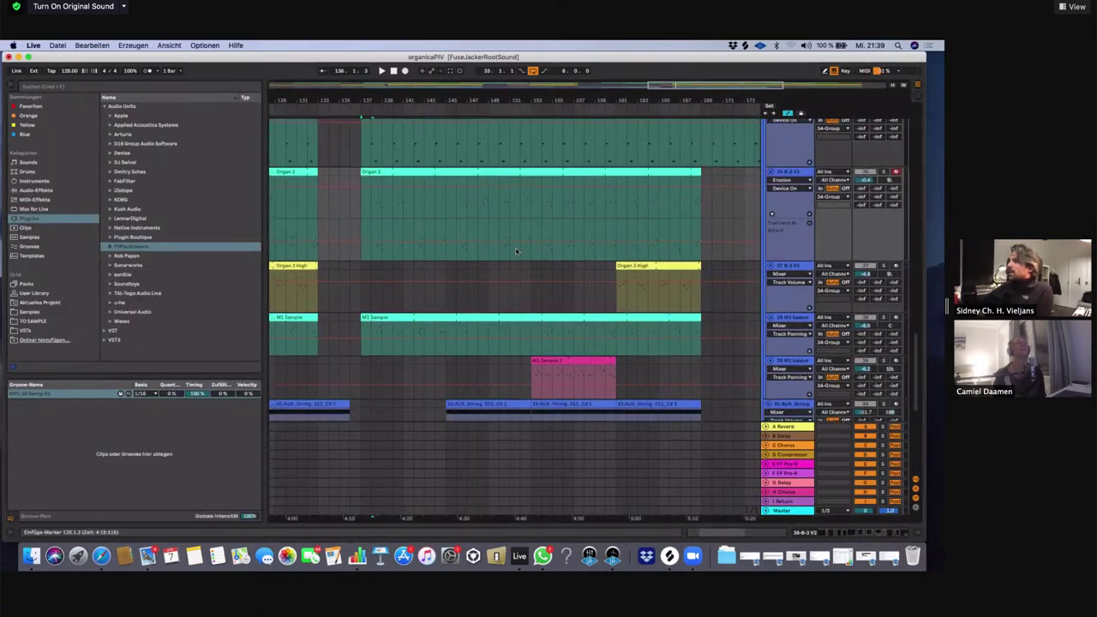
{"action": "left_click_drag", "start_coordinate": [384, 96], "coordinate": [380, 139]}
{"action": "scroll", "coordinate": [435, 187], "scroll_direction": "up", "scroll_amount": 3}
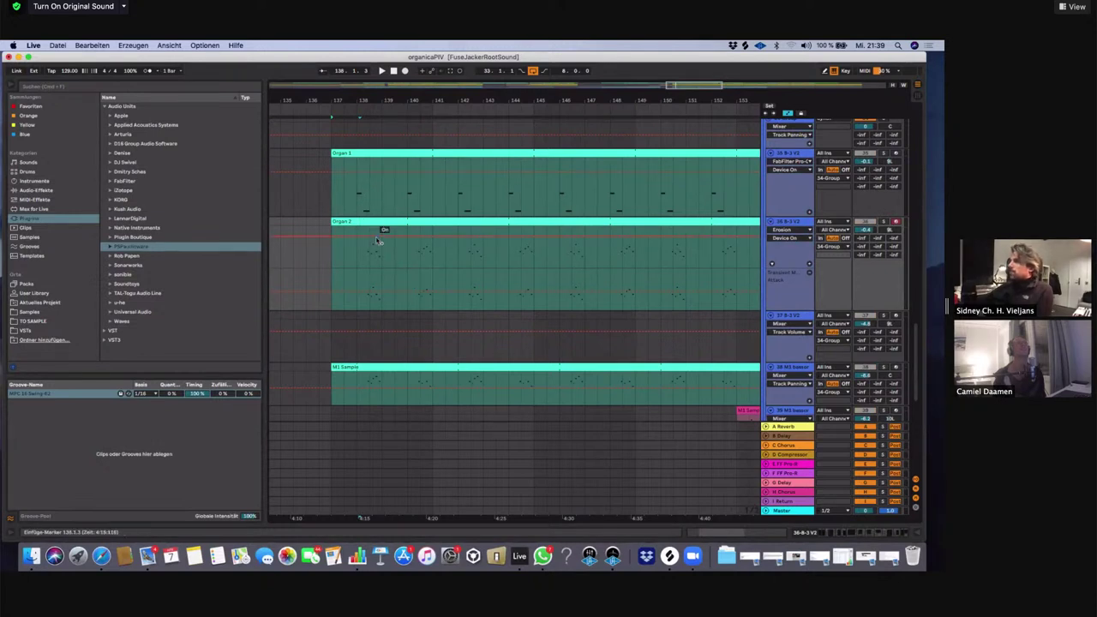
{"action": "scroll", "coordinate": [482, 246], "scroll_direction": "down", "scroll_amount": 2}
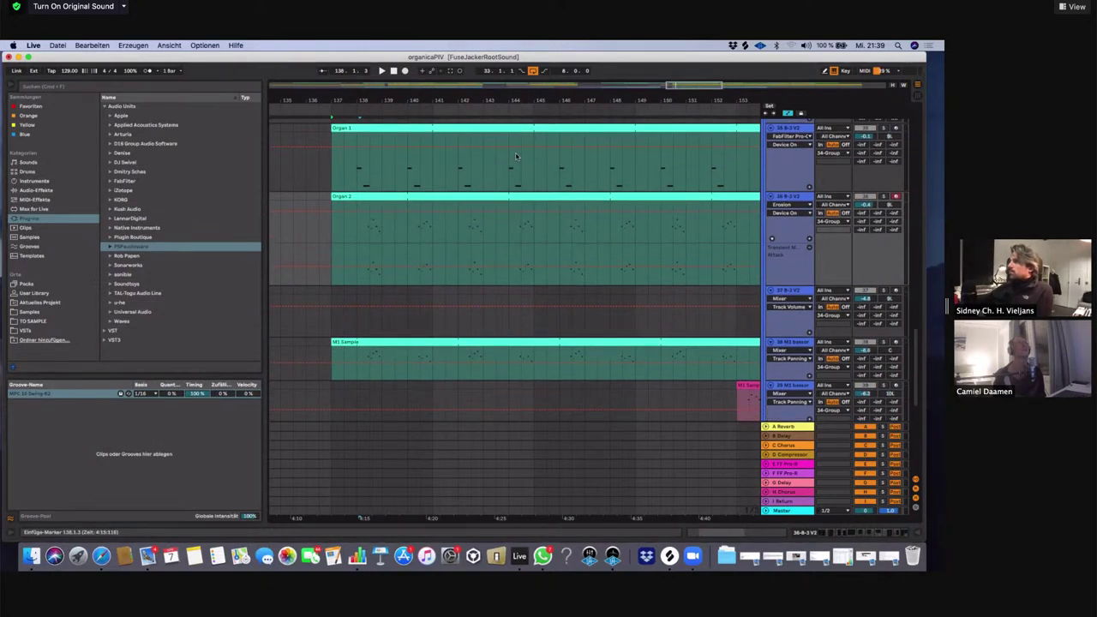
{"action": "scroll", "coordinate": [513, 158], "scroll_direction": "down", "scroll_amount": 1}
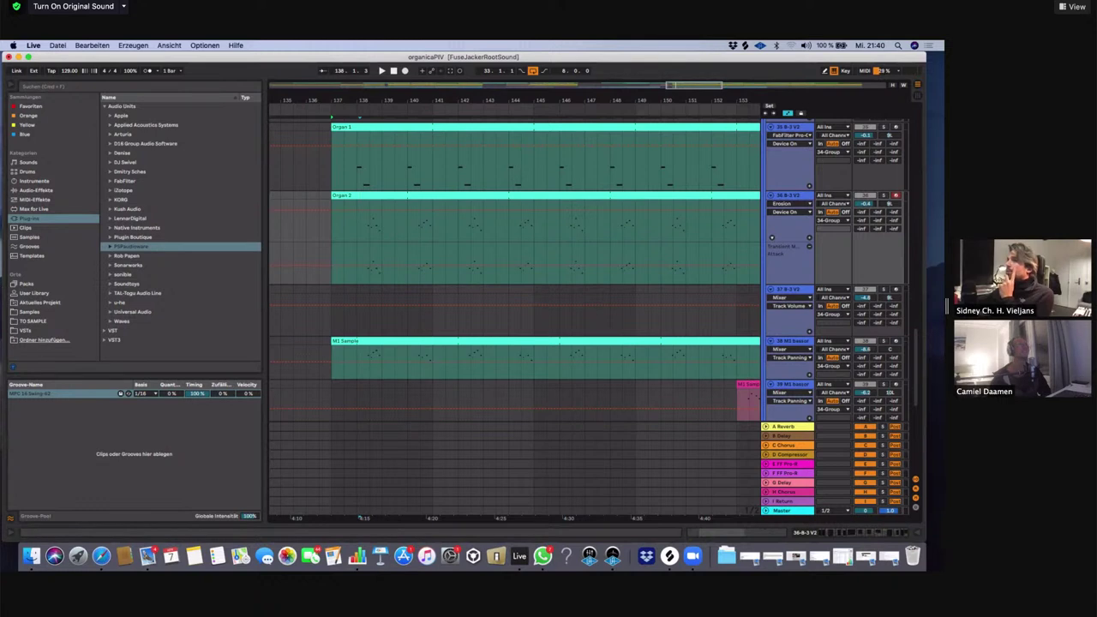
Browse the Samples location to the Full Drum Loops folder in the Sample Market pack's Drum Loops
{"action": "left_click", "coordinate": [30, 312]}
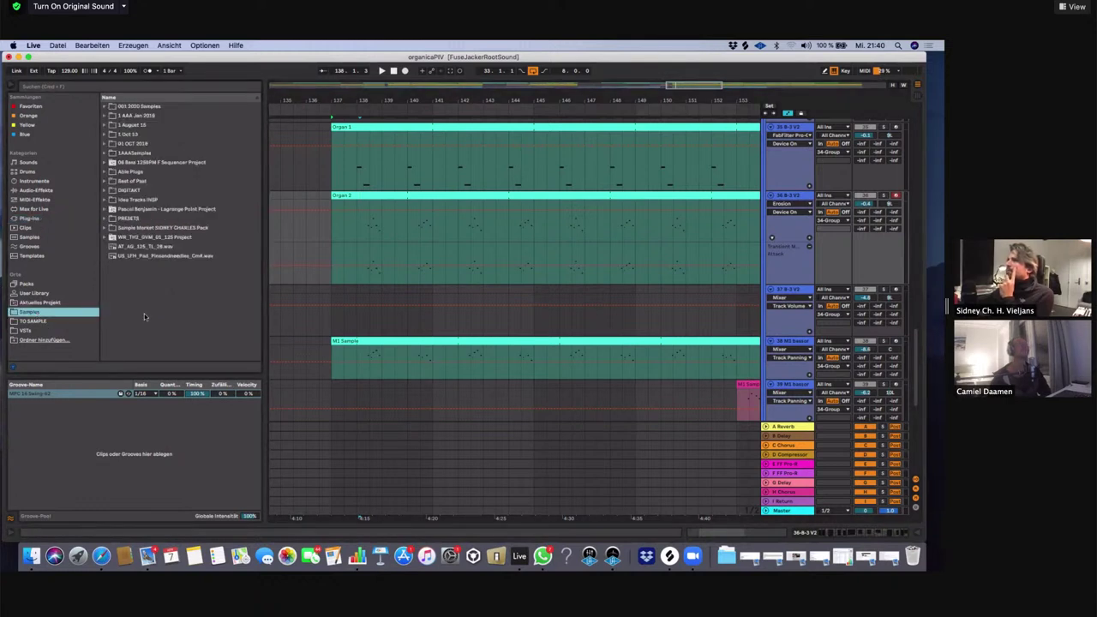
{"action": "left_click", "coordinate": [113, 228]}
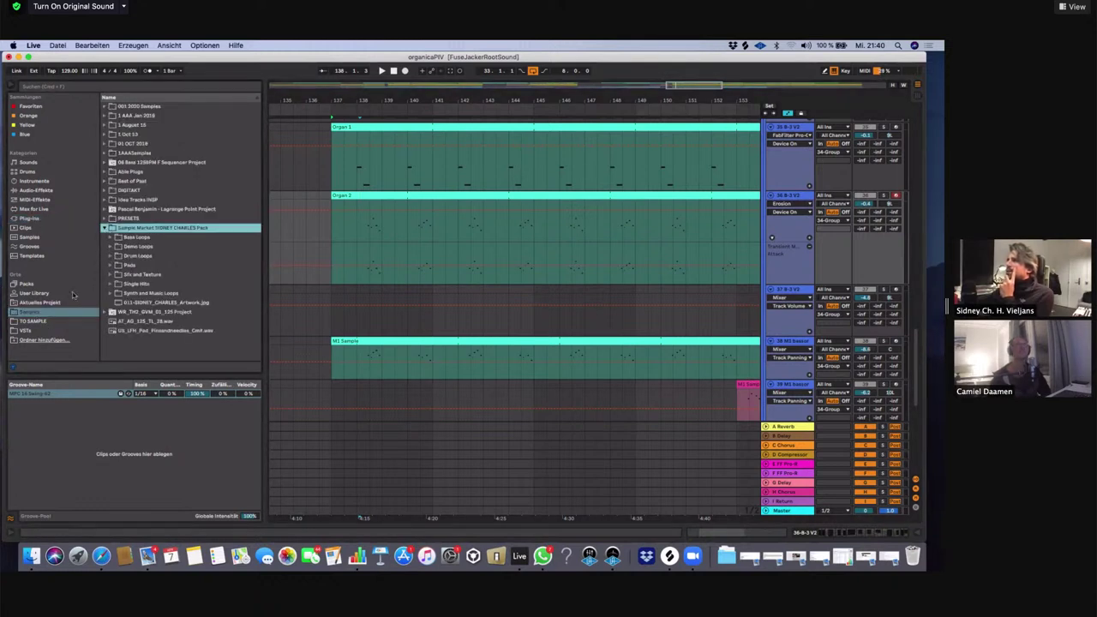
{"action": "left_click", "coordinate": [112, 255]}
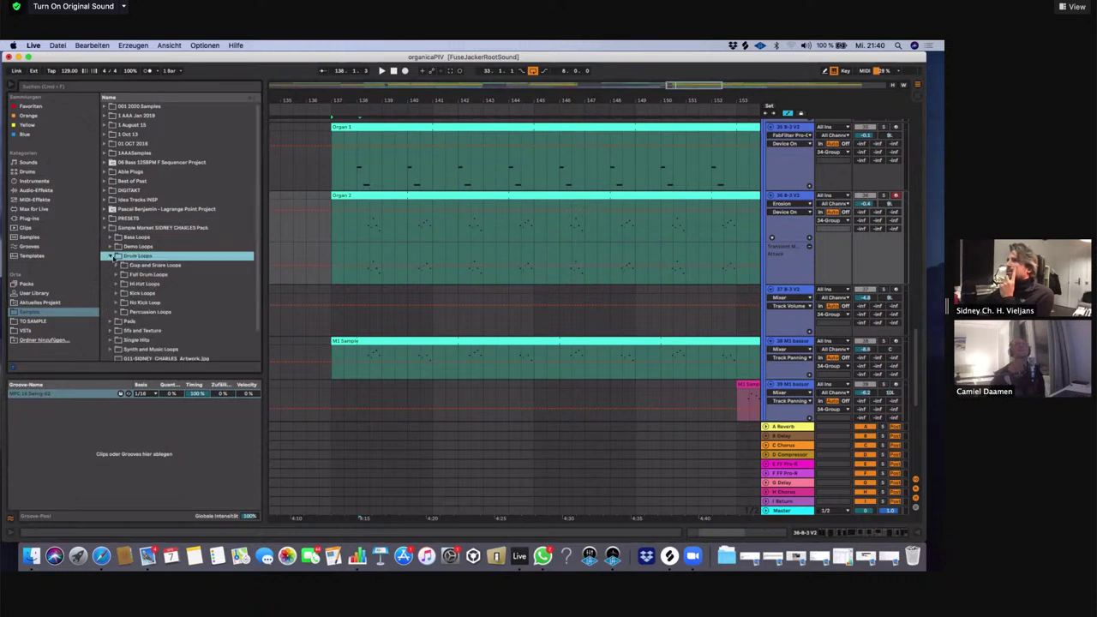
{"action": "left_click", "coordinate": [117, 275]}
Preview the full drum loops one after another, from the 123 BPM Moral loop to the Loopster loop
{"action": "left_click", "coordinate": [141, 284]}
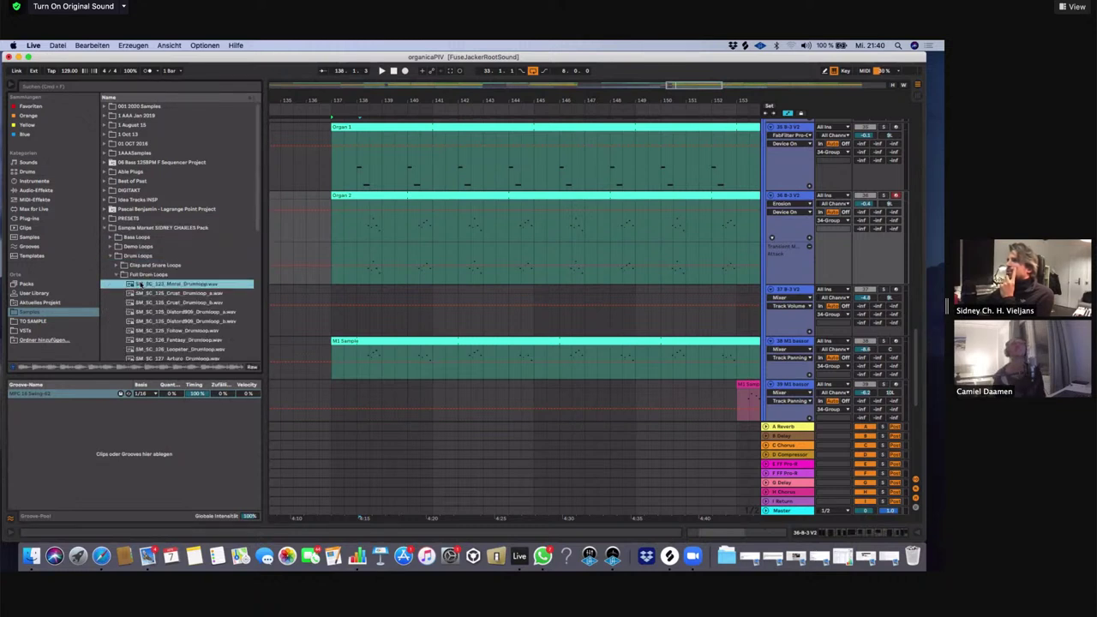
{"action": "scroll", "coordinate": [172, 283], "scroll_direction": "down", "scroll_amount": 2}
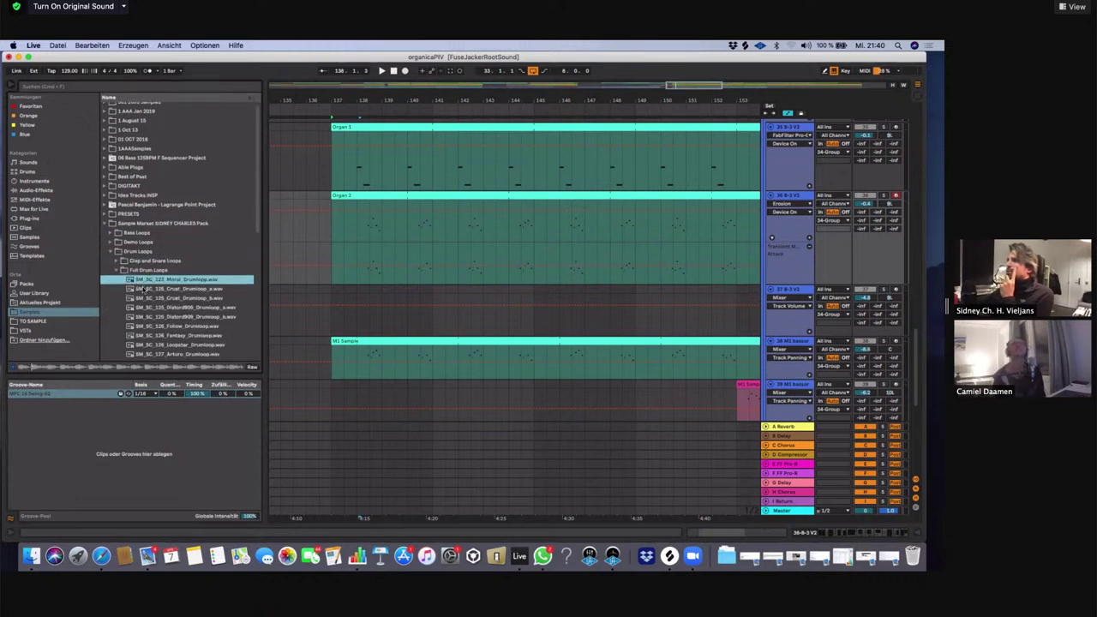
{"action": "left_click", "coordinate": [219, 280]}
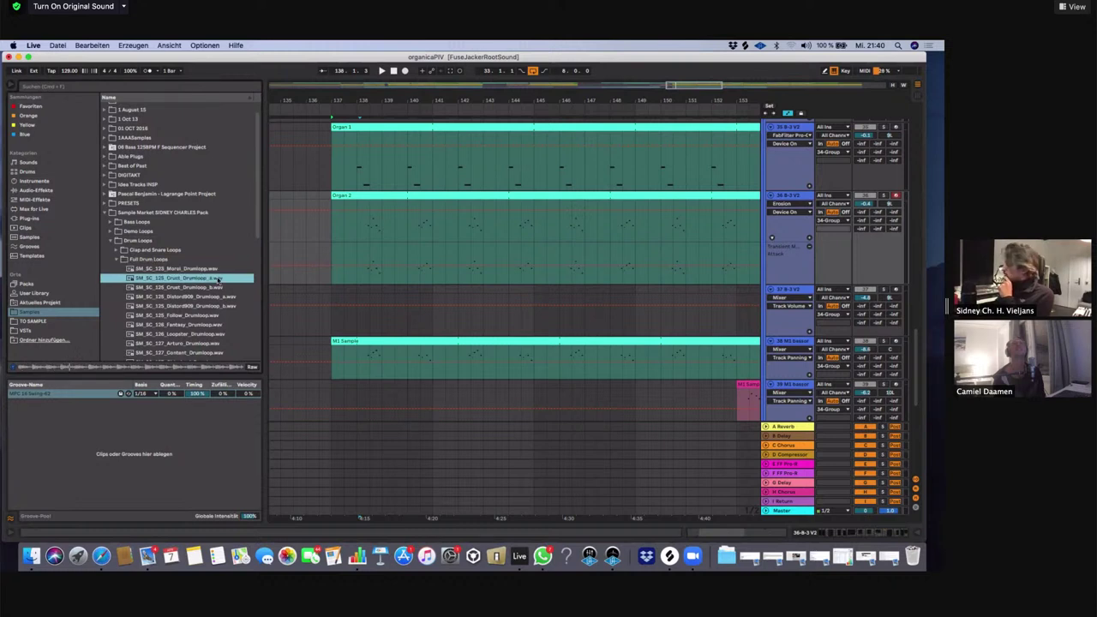
{"action": "key", "text": "Down"}
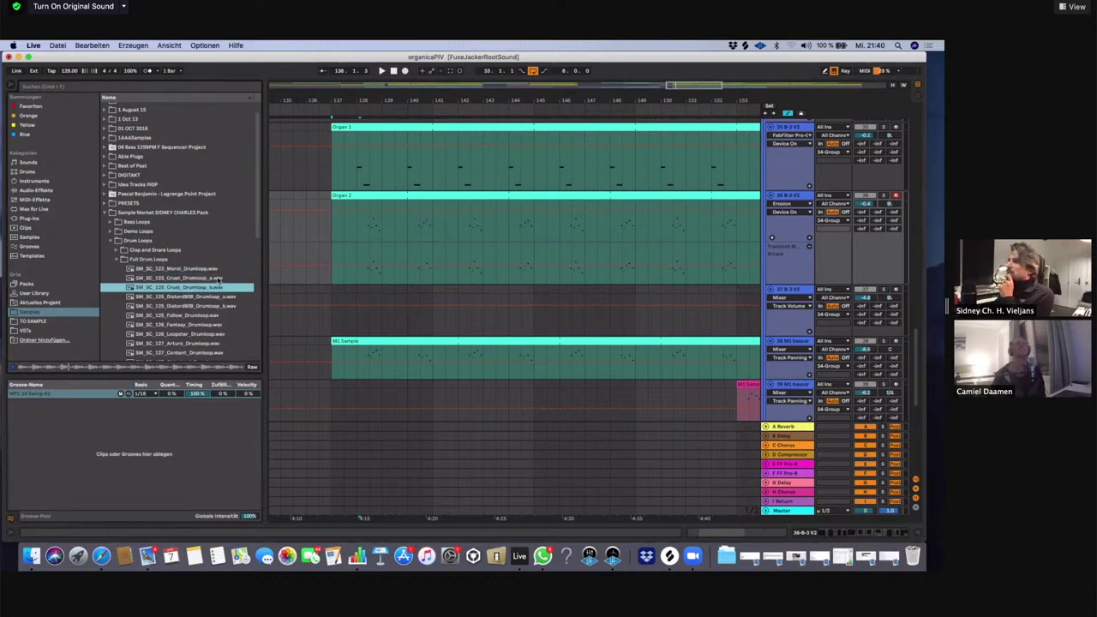
{"action": "key", "text": "Down"}
{"action": "key", "text": "Down"}
{"action": "key", "text": "Down"}
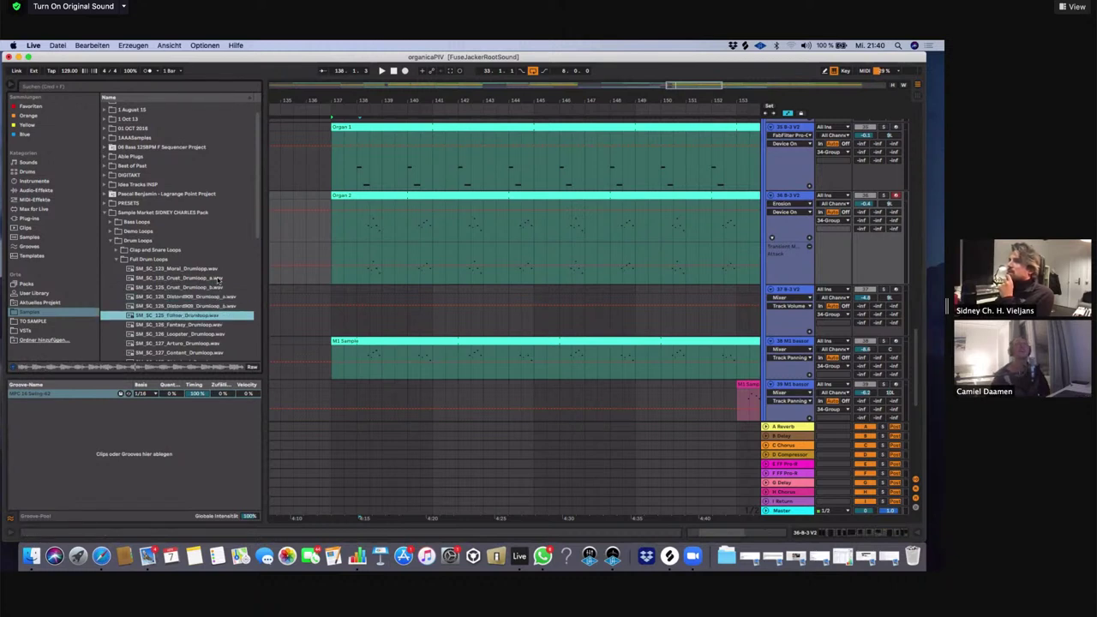
{"action": "key", "text": "Down"}
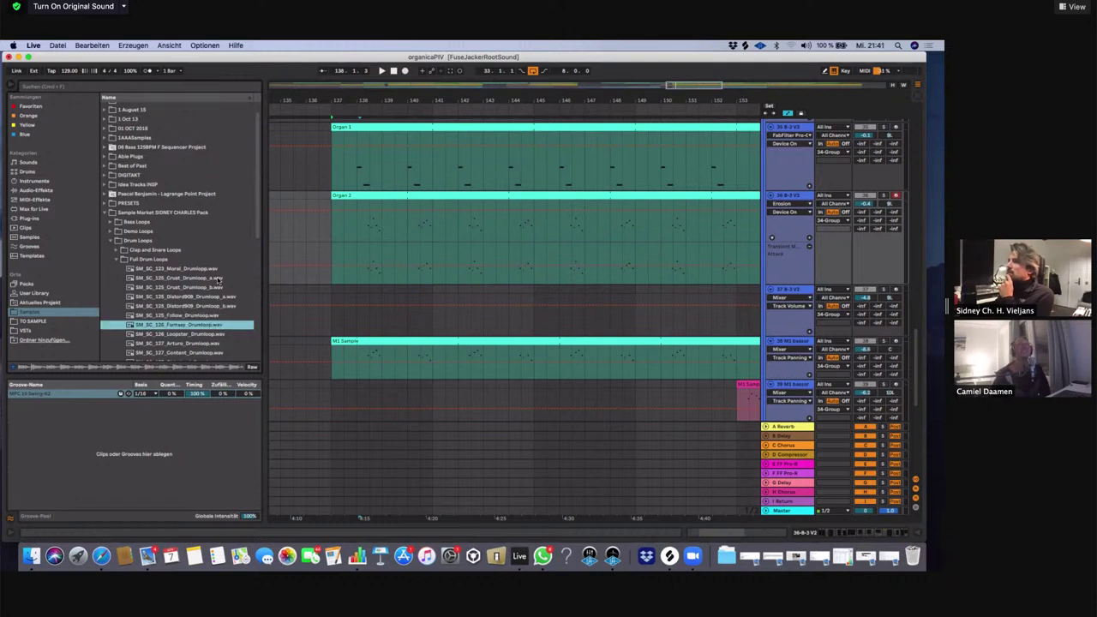
{"action": "key", "text": "Down"}
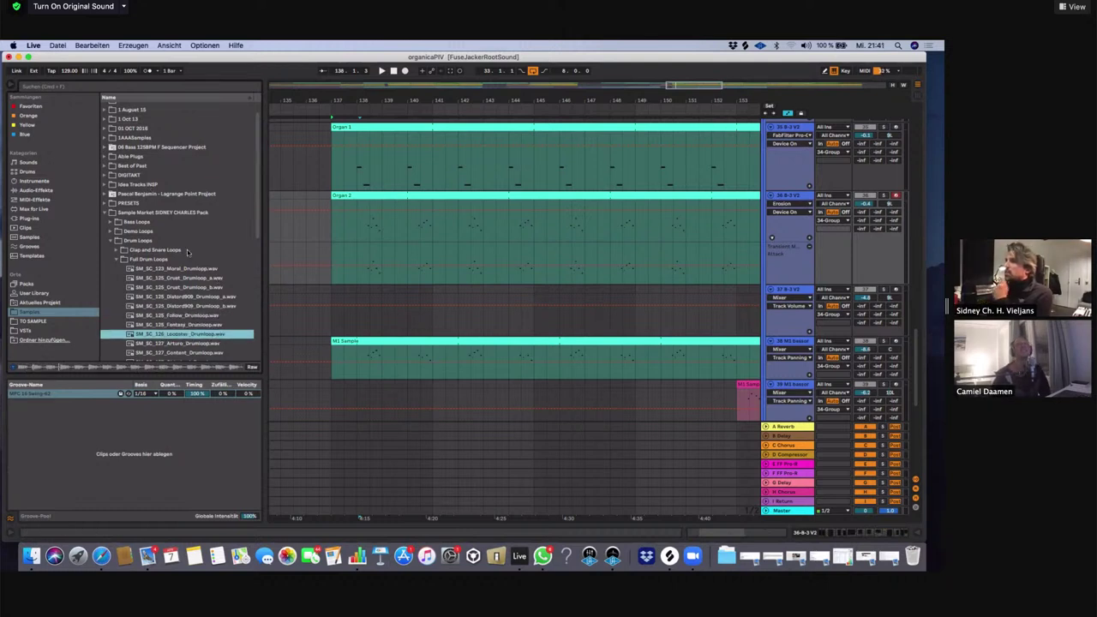
Collapse the Drum Loops folders and preview samples in the pack's Pads folder, from the Motion pad to the Ghosttown pad
{"action": "left_click", "coordinate": [119, 261]}
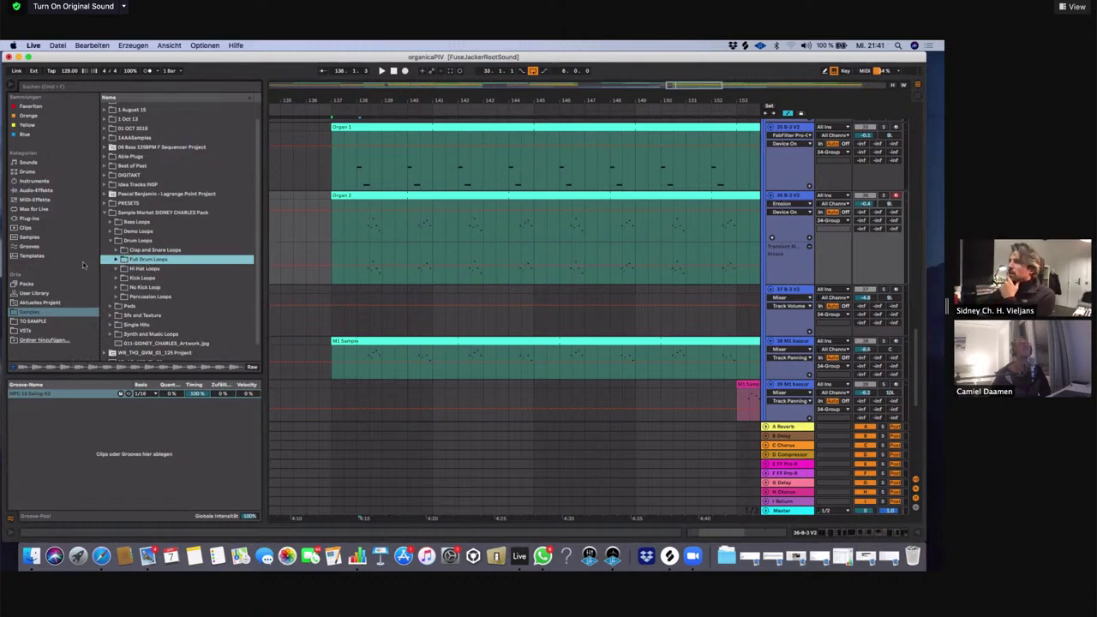
{"action": "left_click", "coordinate": [116, 241]}
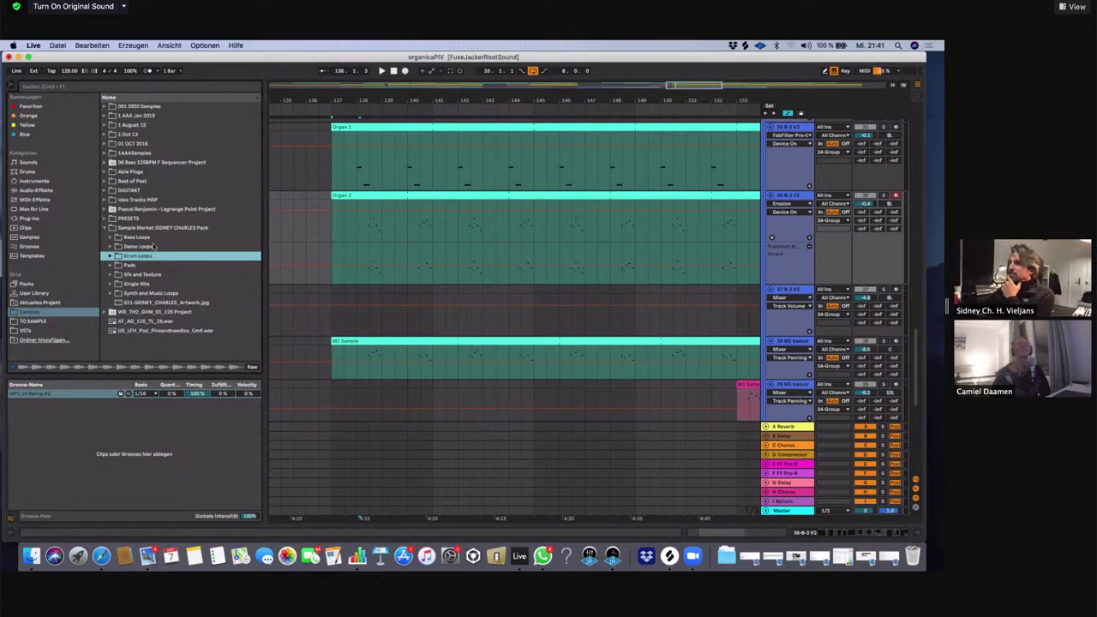
{"action": "left_click", "coordinate": [110, 265]}
{"action": "left_click", "coordinate": [200, 276]}
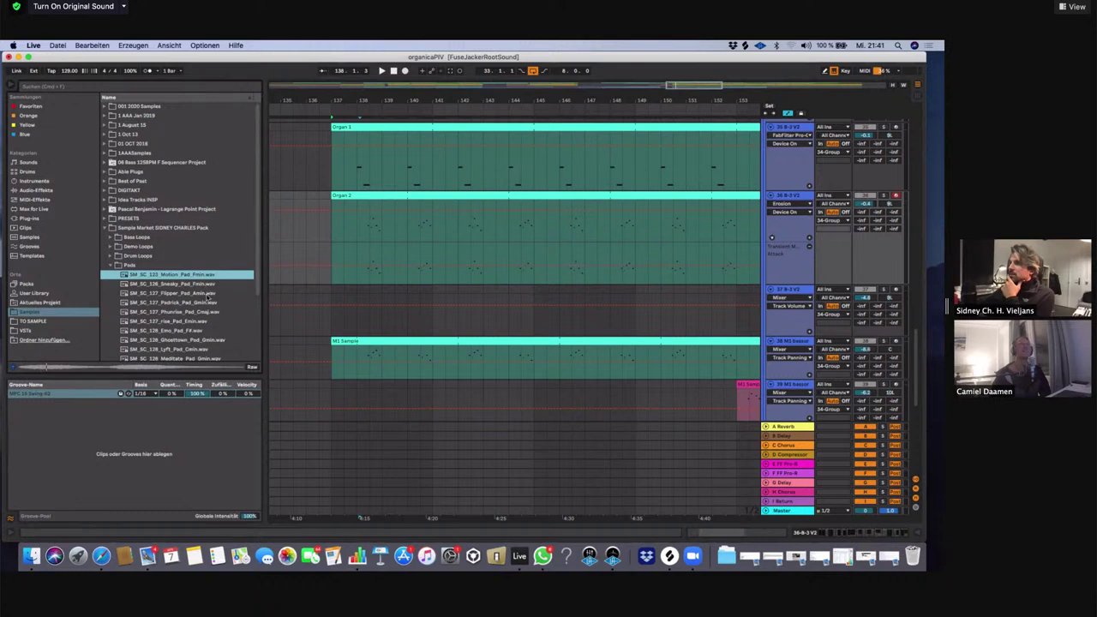
{"action": "scroll", "coordinate": [195, 323], "scroll_direction": "down", "scroll_amount": 3}
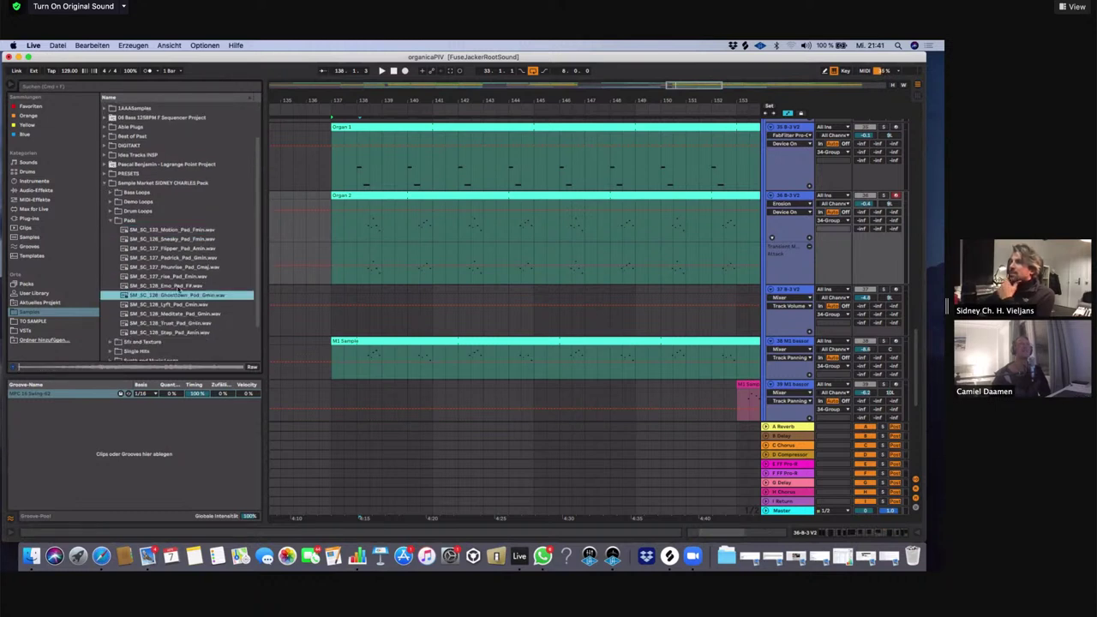
Collapse the Pads folder and the whole Sample Market pack in the browser
{"action": "left_click", "coordinate": [111, 221]}
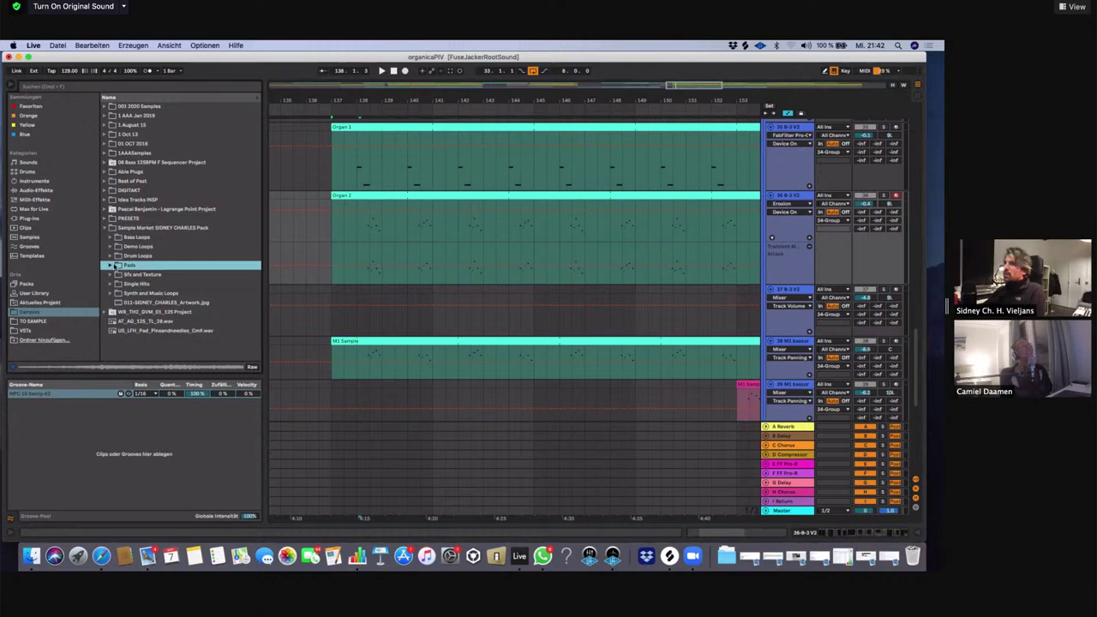
{"action": "left_click", "coordinate": [111, 266]}
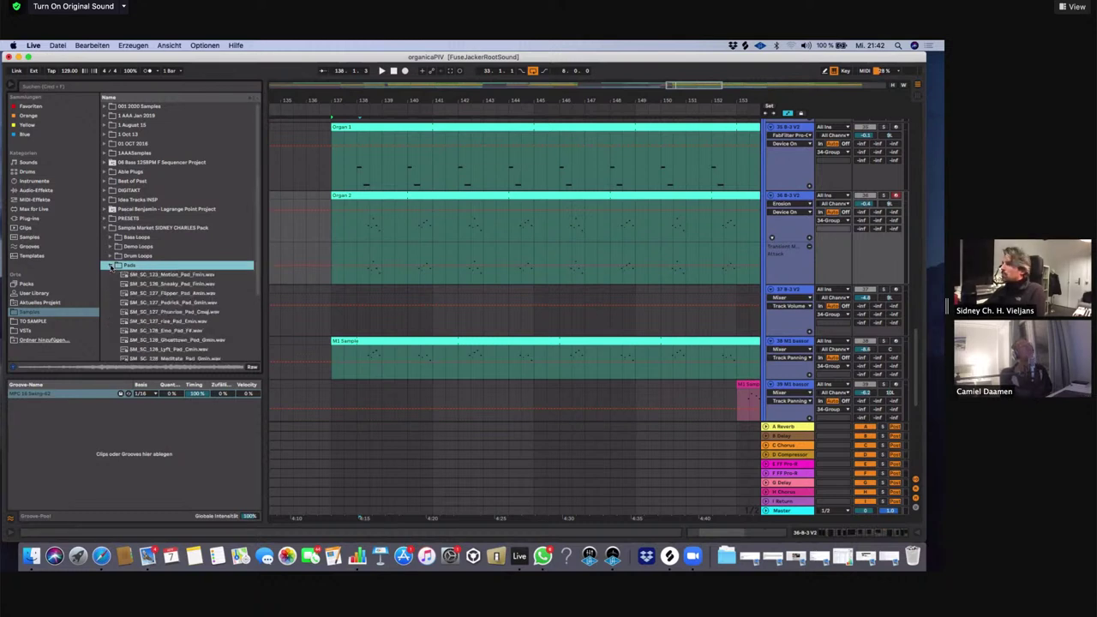
{"action": "left_click", "coordinate": [111, 266]}
{"action": "left_click", "coordinate": [106, 228]}
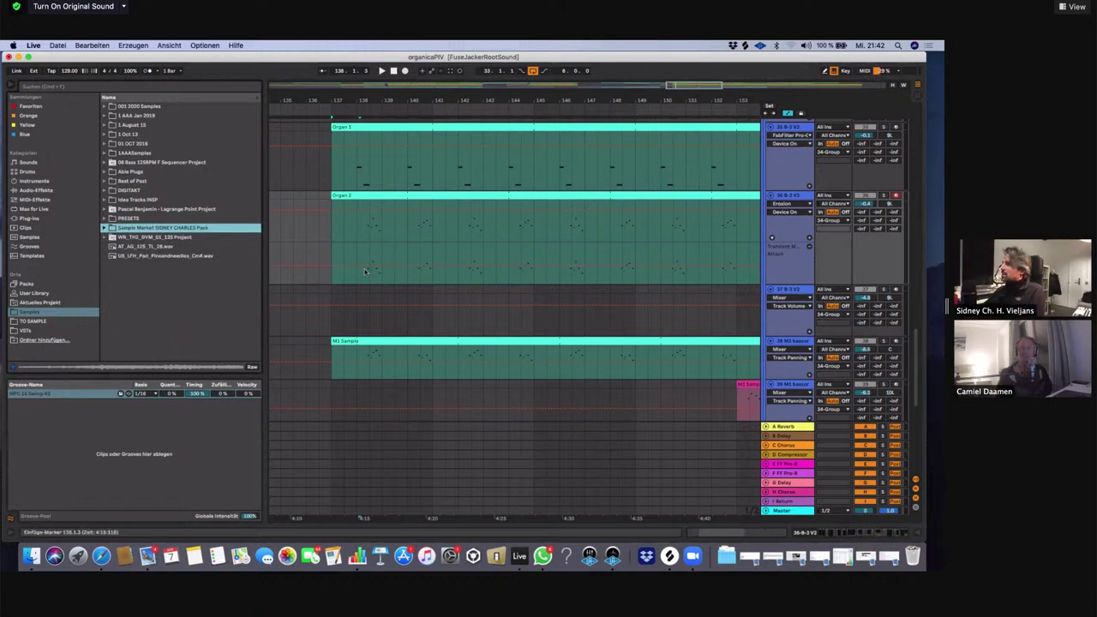
Select the passage from bar 137 to bar 140 across the Organ 1 and Organ 2 clips
{"action": "scroll", "coordinate": [368, 244], "scroll_direction": "up", "scroll_amount": 1}
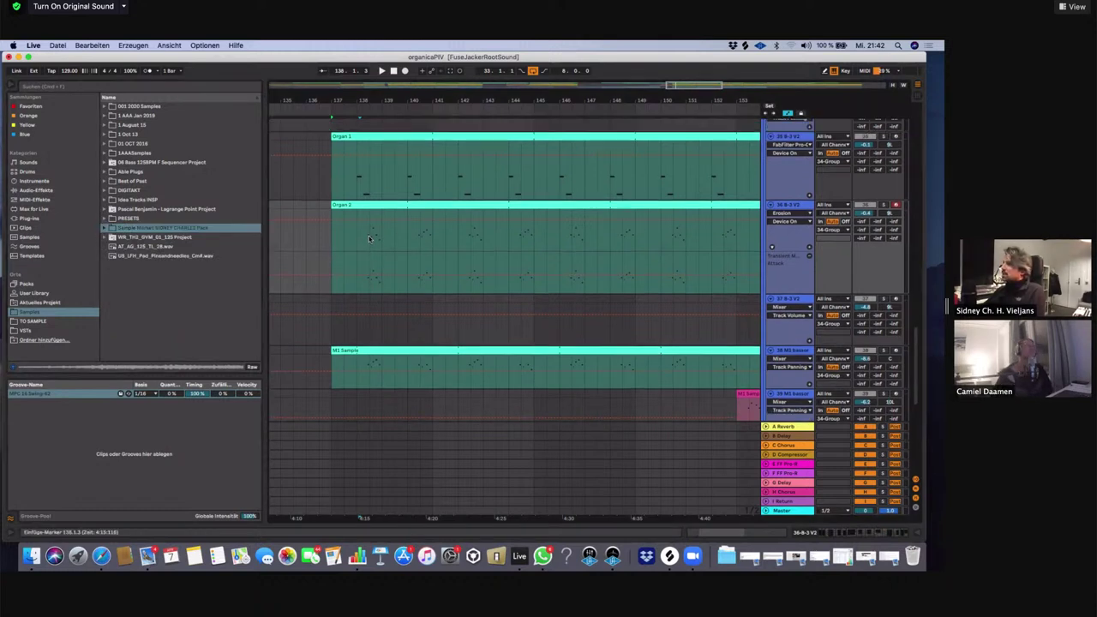
{"action": "mouse_move", "coordinate": [408, 257]}
{"action": "left_mouse_down"}
{"action": "mouse_move", "coordinate": [355, 146]}
{"action": "mouse_move", "coordinate": [336, 152]}
{"action": "mouse_move", "coordinate": [404, 241]}
{"action": "left_mouse_up"}
{"action": "left_click", "coordinate": [332, 142]}
{"action": "left_click", "coordinate": [405, 241]}
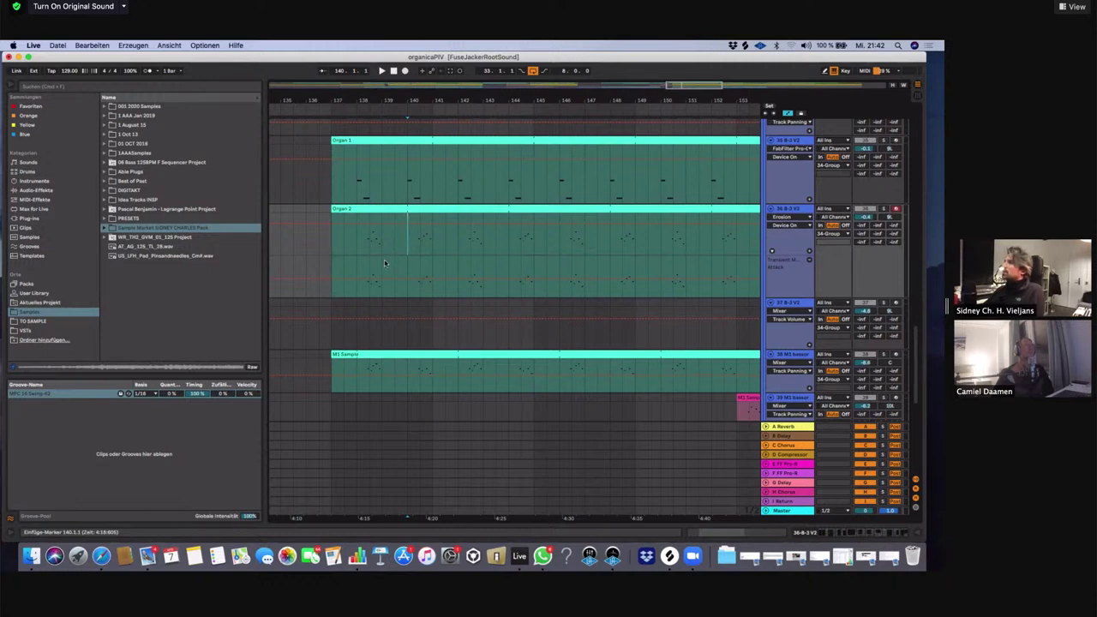
{"action": "left_click_drag", "start_coordinate": [334, 153], "coordinate": [405, 272]}
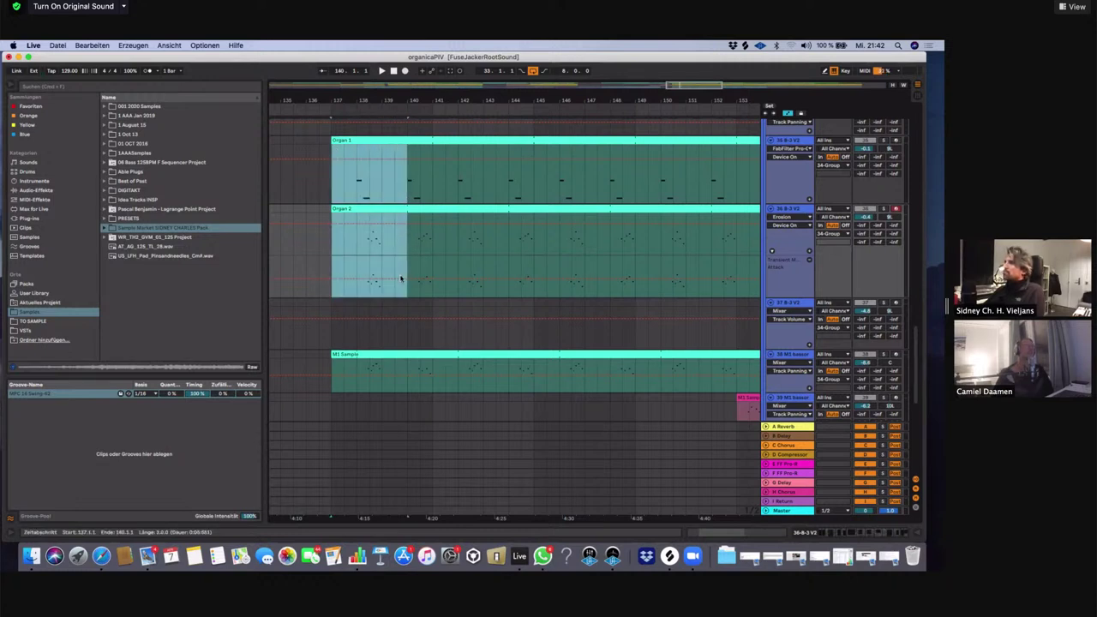
Clear the organ selection and look through the percussion, clap and HIGHS tracks up to the OrganBass clips
{"action": "left_click", "coordinate": [506, 316]}
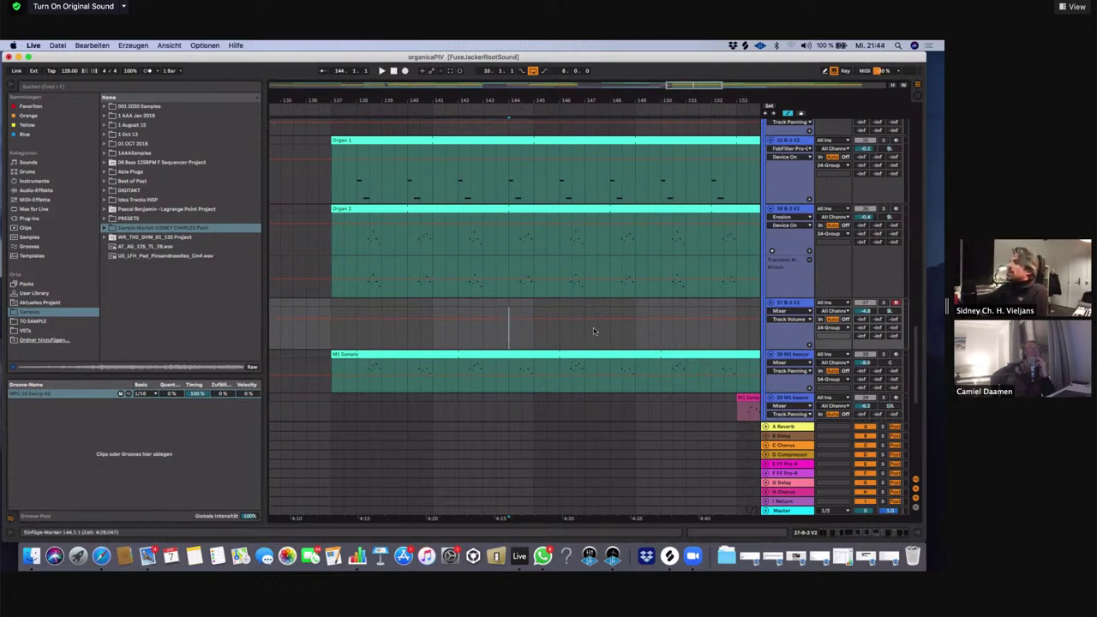
{"action": "scroll", "coordinate": [606, 344], "scroll_direction": "up", "scroll_amount": 1}
{"action": "scroll", "coordinate": [606, 344], "scroll_direction": "up", "scroll_amount": 5}
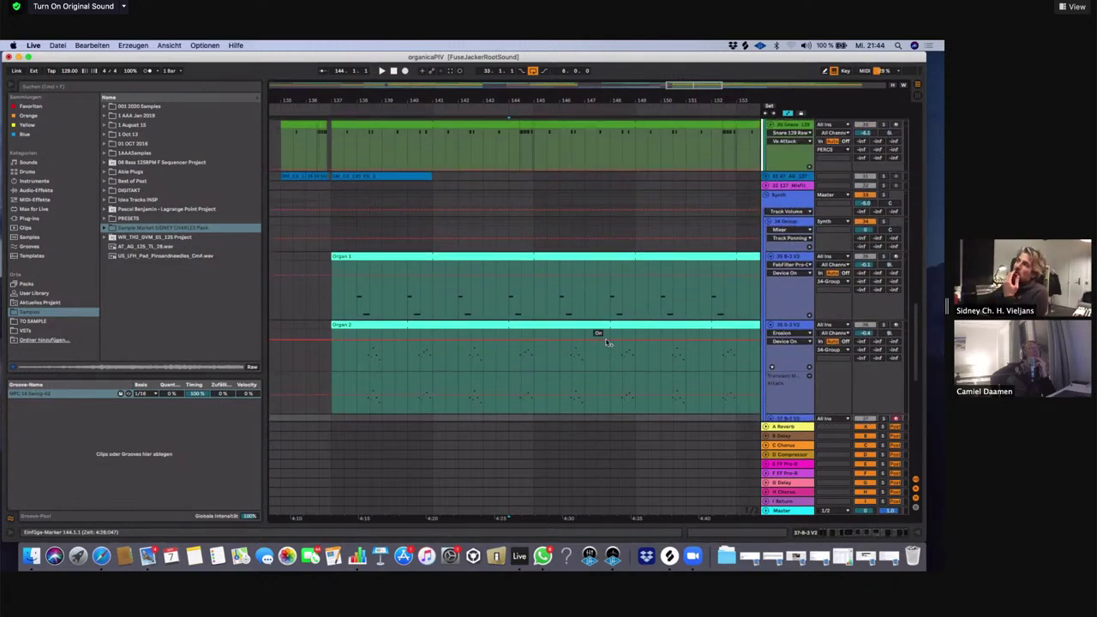
{"action": "scroll", "coordinate": [515, 236], "scroll_direction": "up", "scroll_amount": 6}
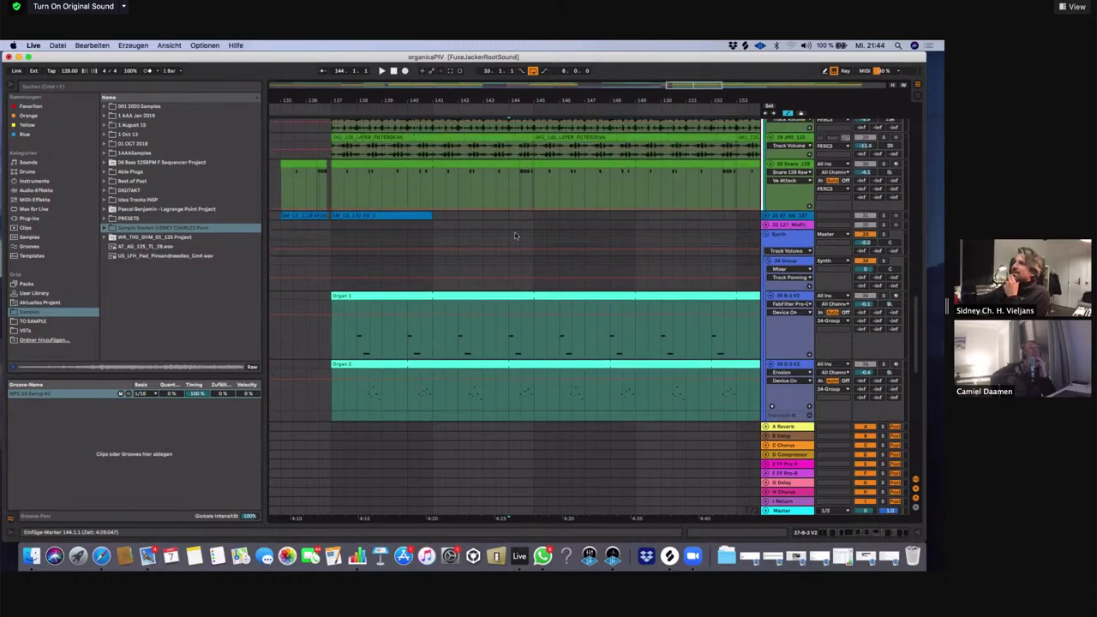
{"action": "left_click", "coordinate": [511, 221]}
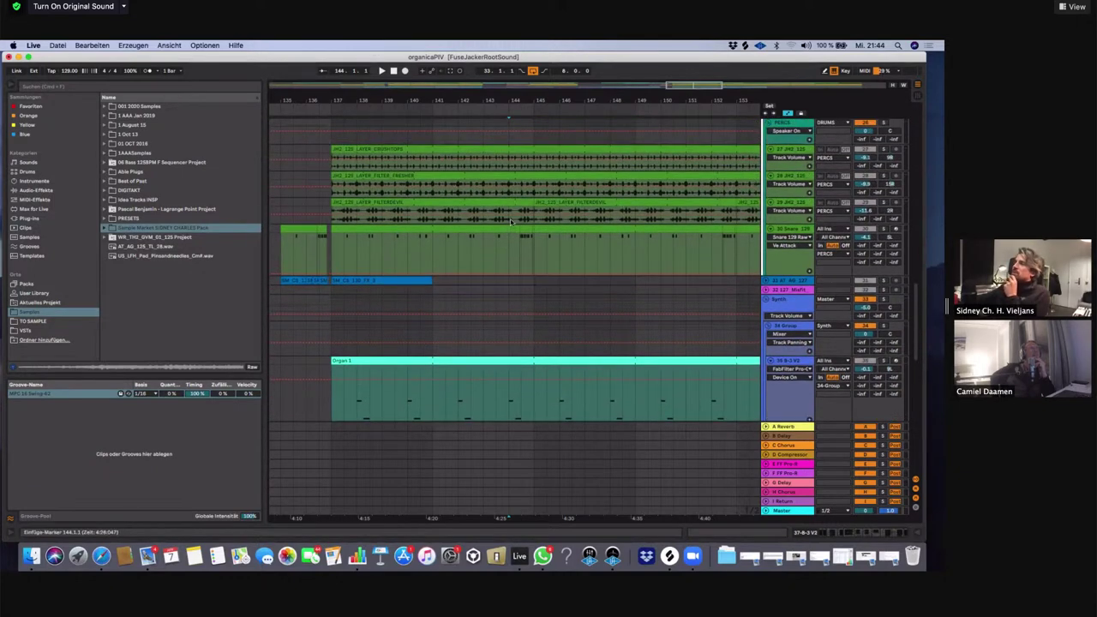
{"action": "left_click", "coordinate": [520, 150]}
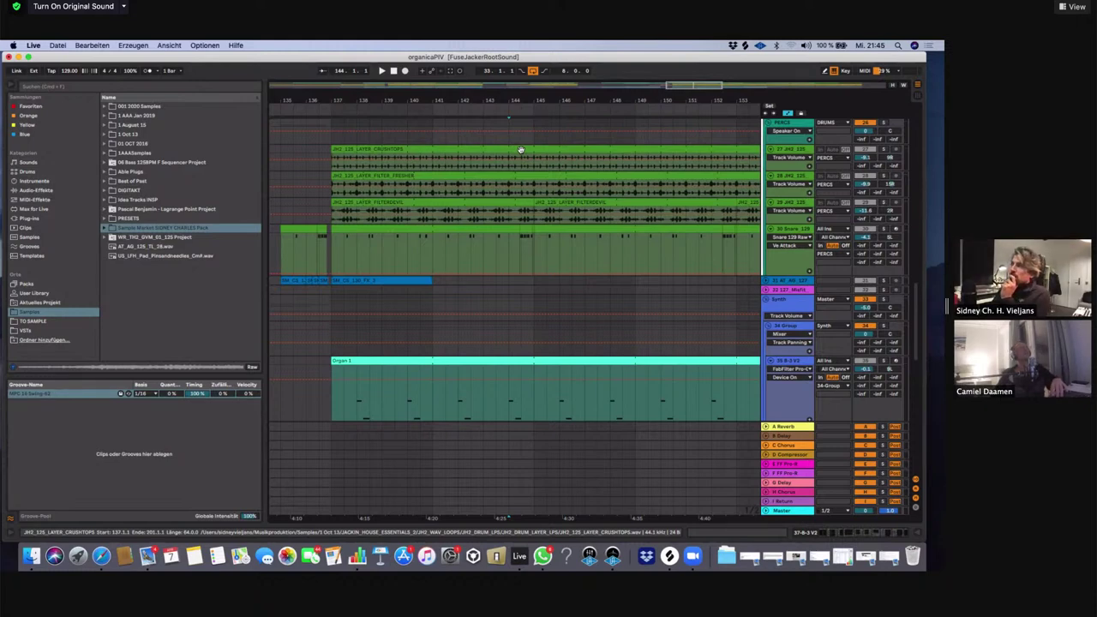
{"action": "scroll", "coordinate": [597, 343], "scroll_direction": "up", "scroll_amount": 3}
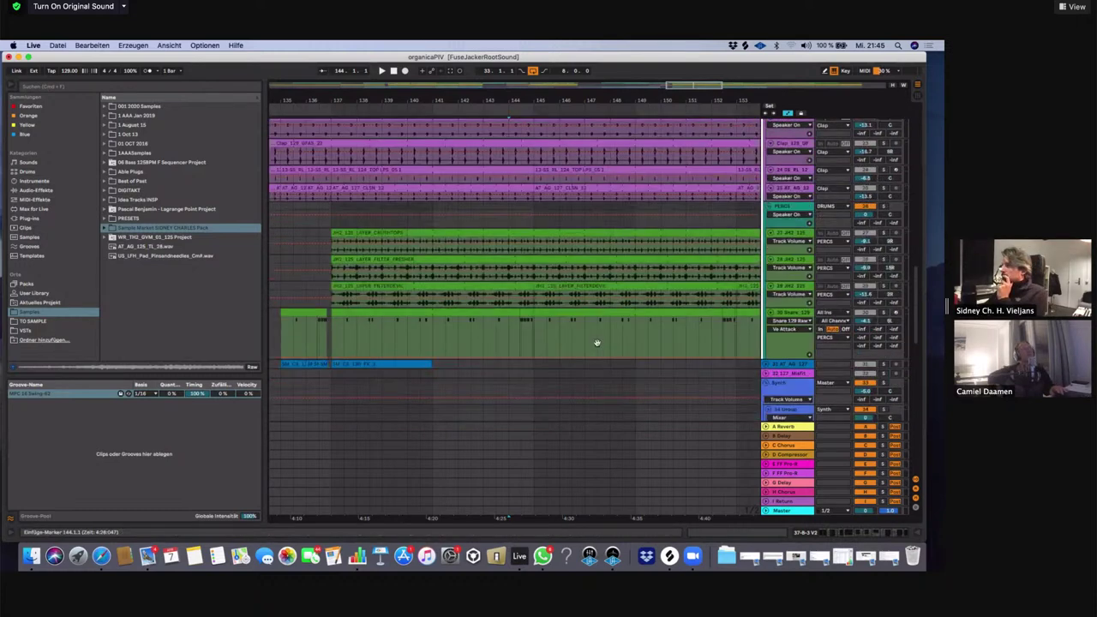
{"action": "scroll", "coordinate": [598, 343], "scroll_direction": "up", "scroll_amount": 15}
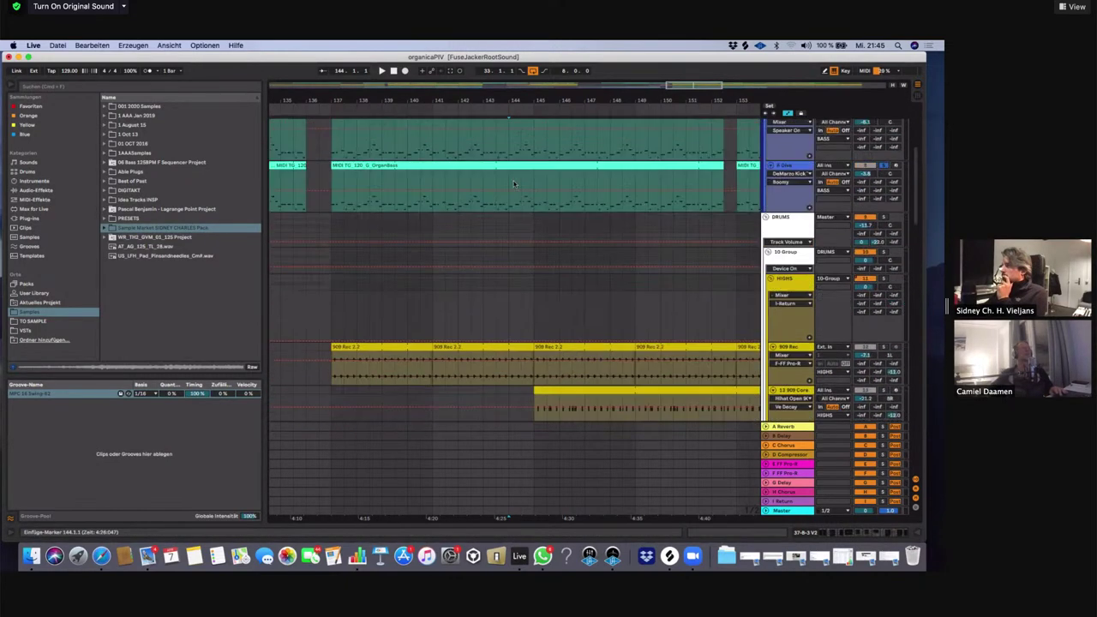
Show the DRUMS group's effect chain and open its J37 tape plugin window over the arrangement
{"action": "left_click_drag", "start_coordinate": [542, 103], "coordinate": [467, 53]}
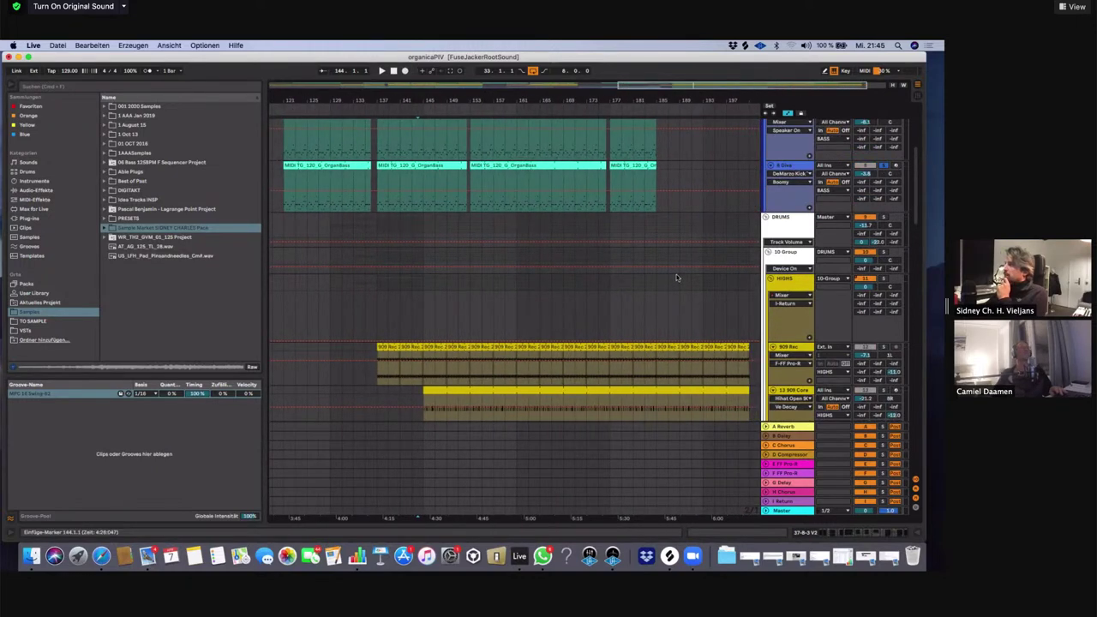
{"action": "scroll", "coordinate": [675, 278], "scroll_direction": "down", "scroll_amount": 1}
{"action": "double_click", "coordinate": [781, 218]}
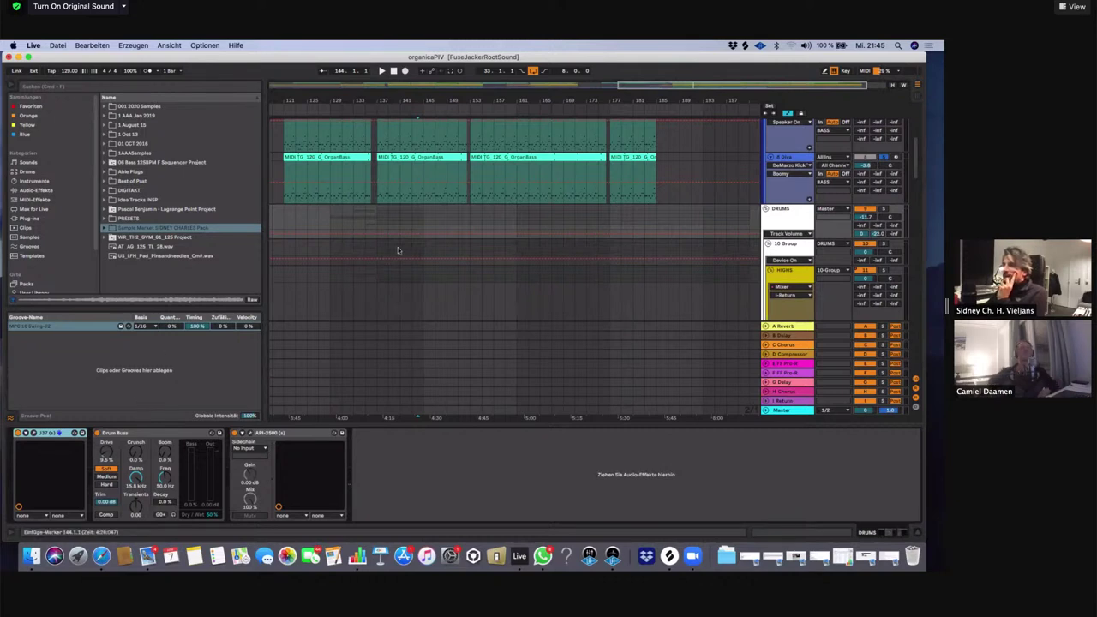
{"action": "left_click", "coordinate": [26, 433]}
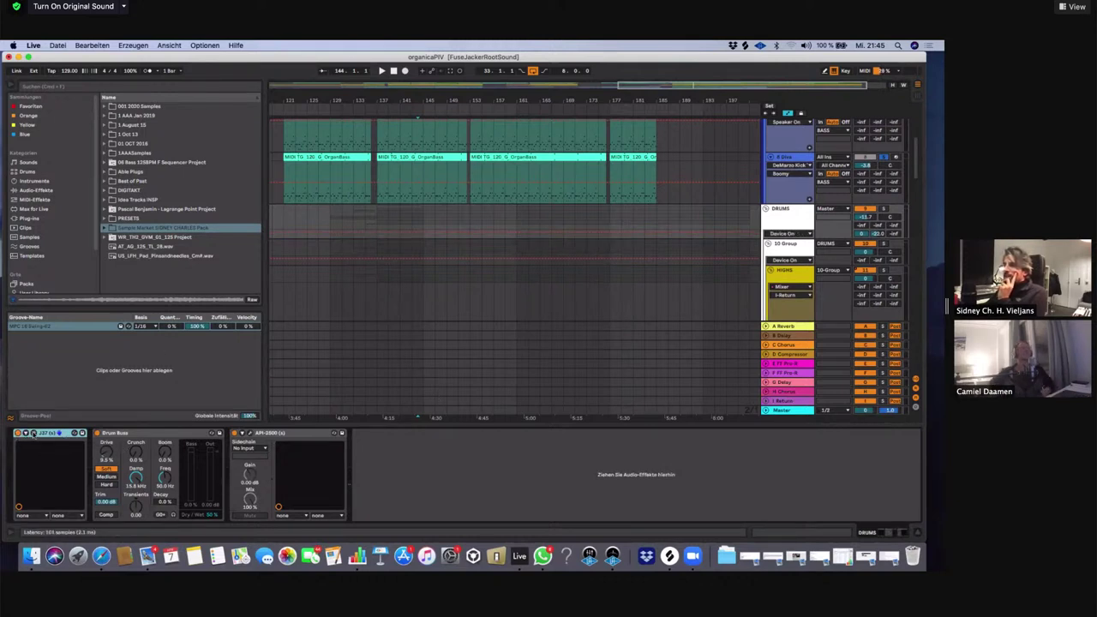
{"action": "left_click_drag", "start_coordinate": [314, 144], "coordinate": [254, 116]}
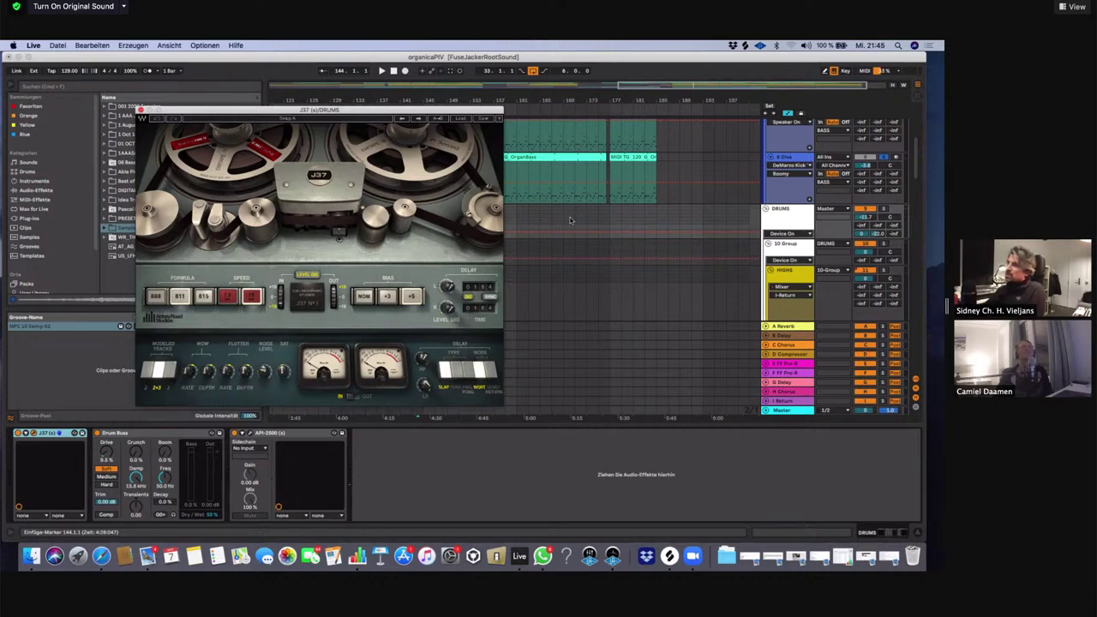
Play the drums while toggling the J37 tape effect to compare the sound, and shift its window upward
{"action": "key", "text": "space"}
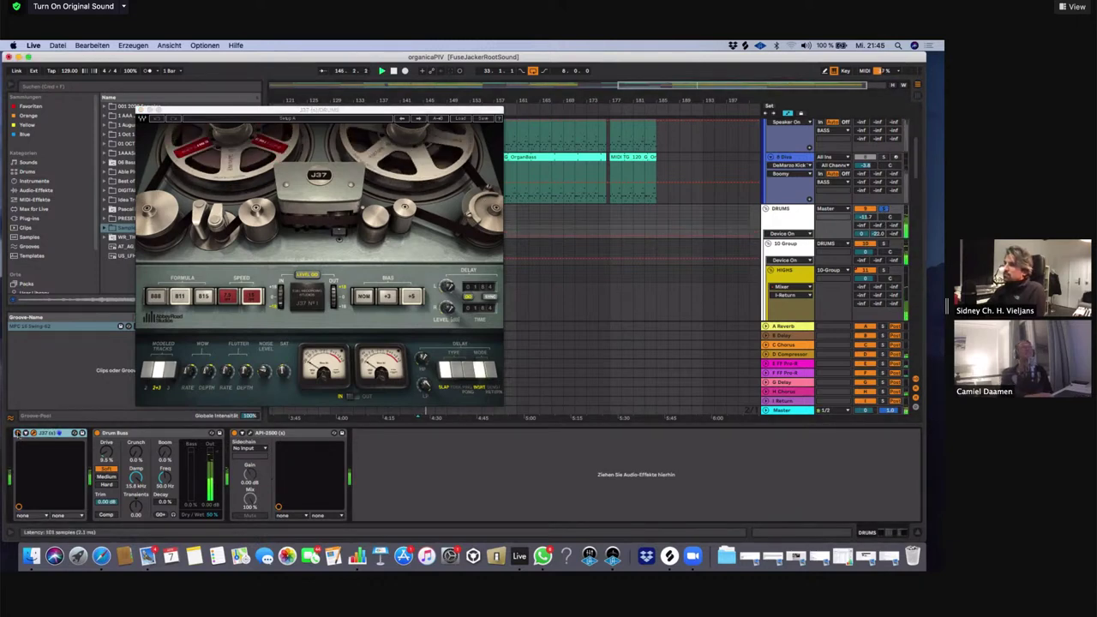
{"action": "left_click", "coordinate": [17, 433]}
{"action": "left_click_drag", "start_coordinate": [194, 109], "coordinate": [183, 85]}
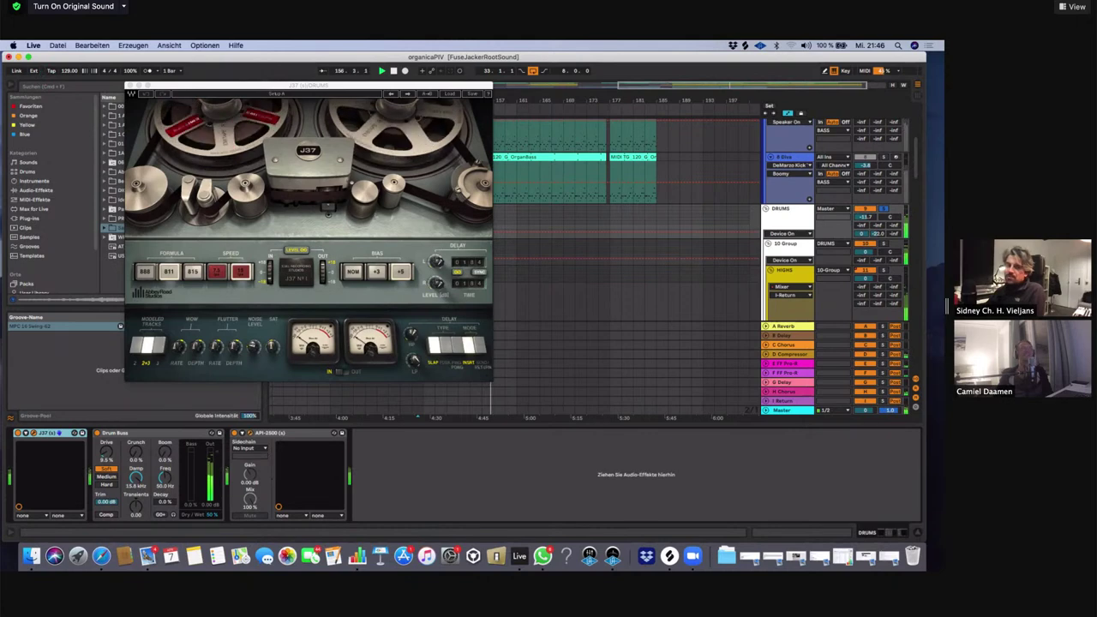
Open the API-2500 compressor on the DRUMS group and place its window beside the J37 controls
{"action": "left_click", "coordinate": [250, 432]}
{"action": "left_click_drag", "start_coordinate": [249, 249], "coordinate": [334, 151]}
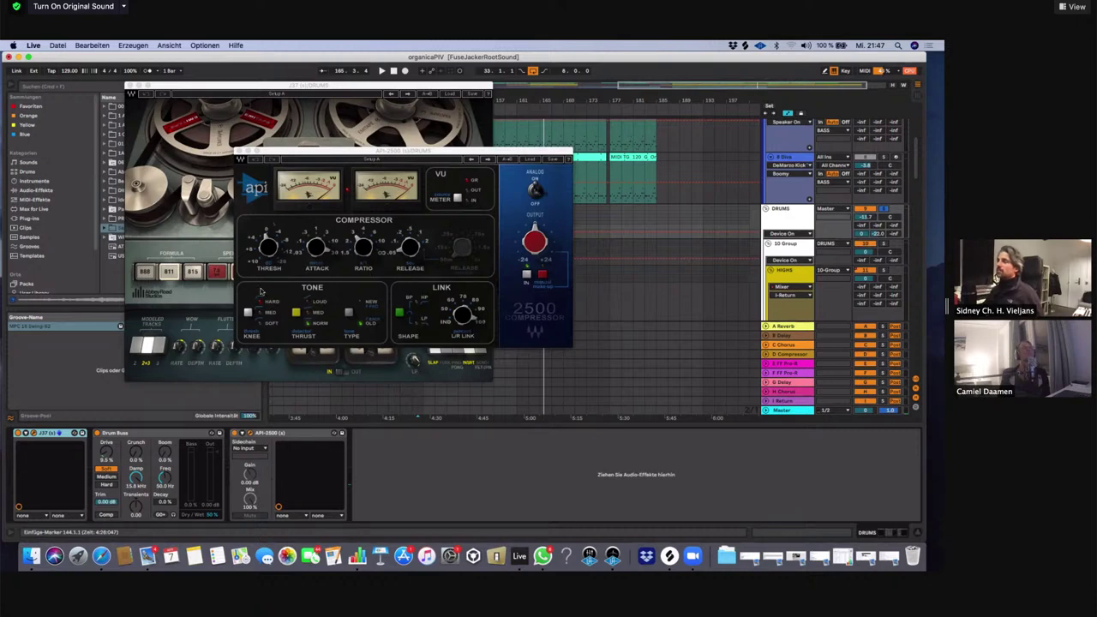
{"action": "left_click_drag", "start_coordinate": [260, 157], "coordinate": [303, 149]}
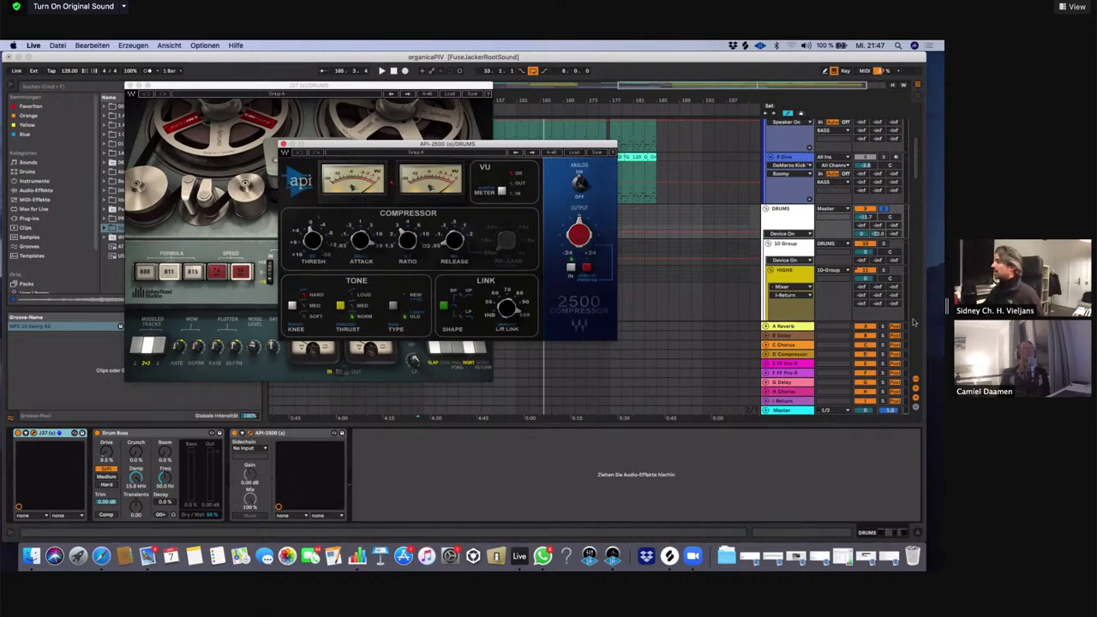
Check the D Compressor return's devices, and open the E return's Pro-R reverb window for viewing before closing it
{"action": "left_click", "coordinate": [821, 350]}
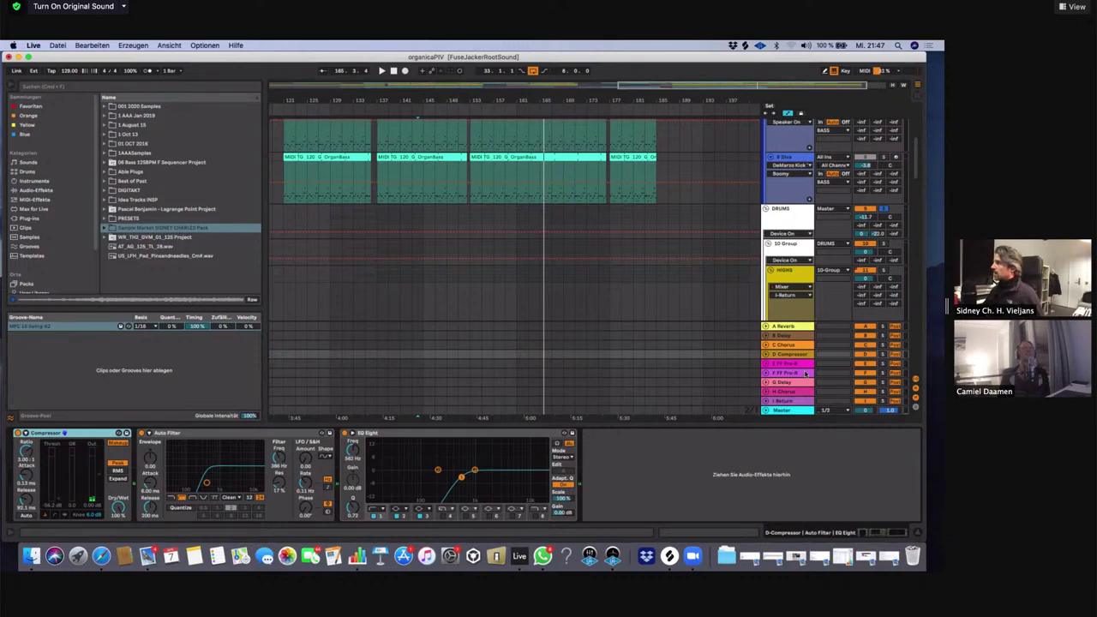
{"action": "left_click", "coordinate": [806, 365]}
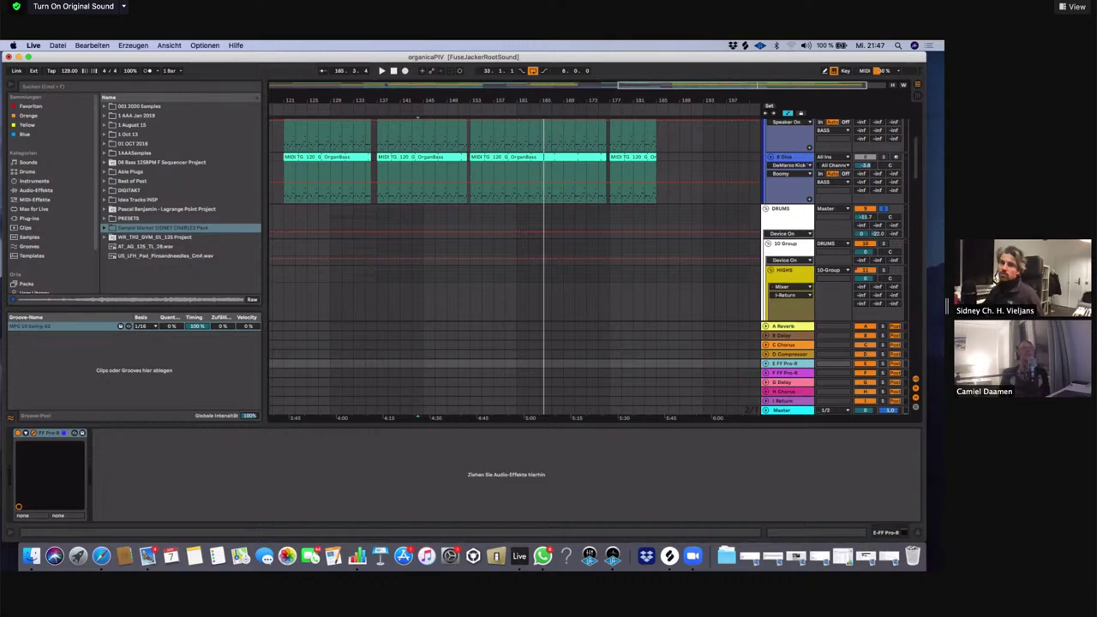
{"action": "left_click_drag", "start_coordinate": [0, 249], "coordinate": [379, 115]}
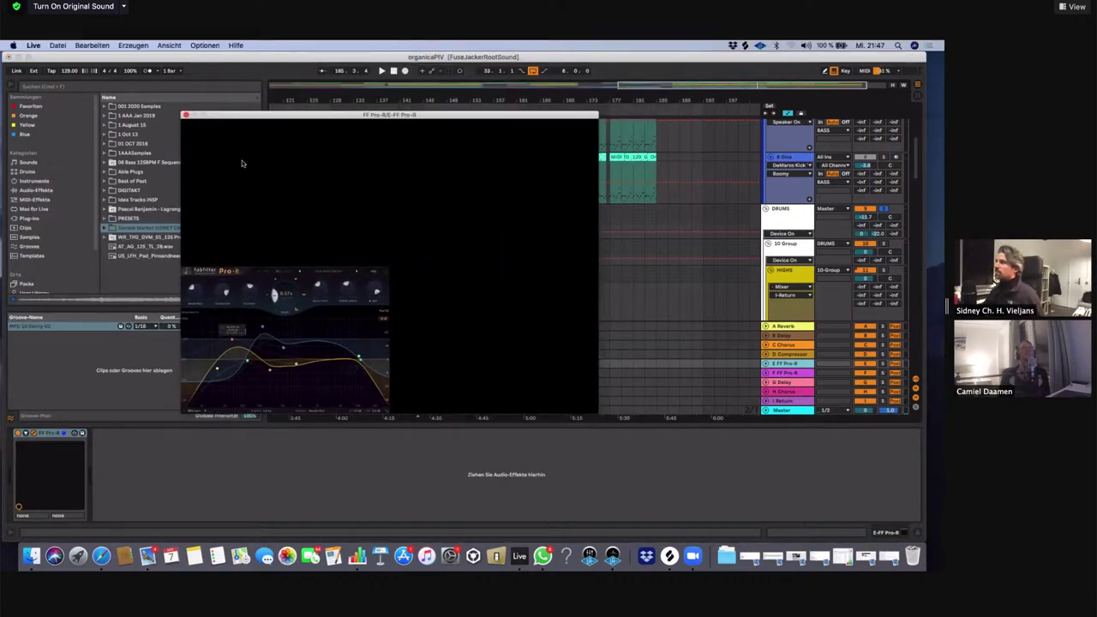
{"action": "left_click_drag", "start_coordinate": [259, 114], "coordinate": [103, 93]}
{"action": "left_click_drag", "start_coordinate": [310, 61], "coordinate": [319, 123]}
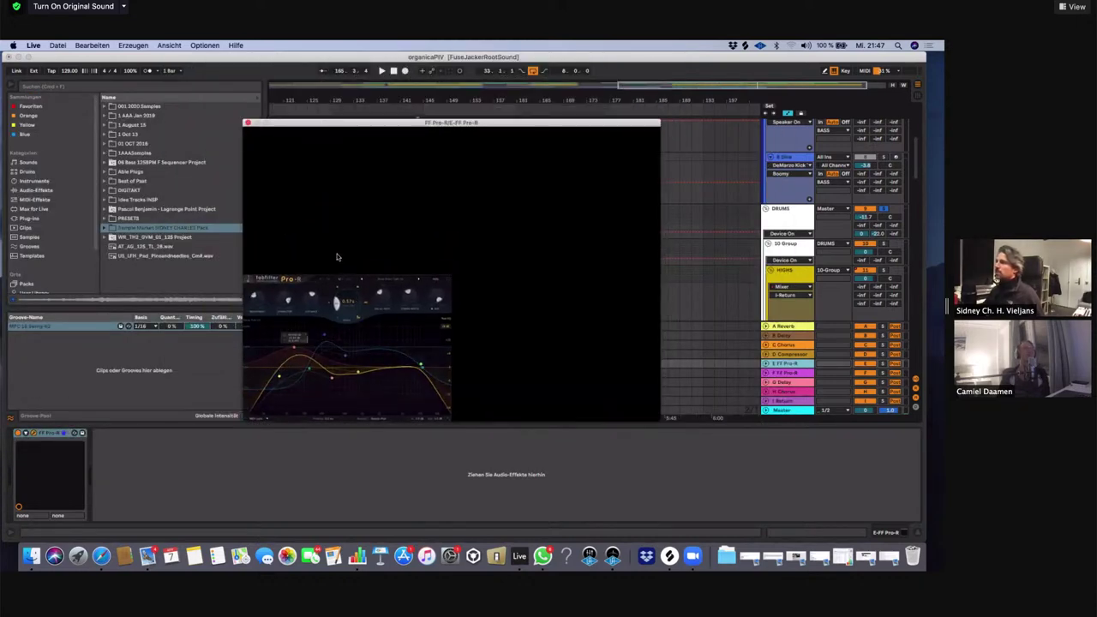
{"action": "left_click_drag", "start_coordinate": [363, 125], "coordinate": [377, 42]}
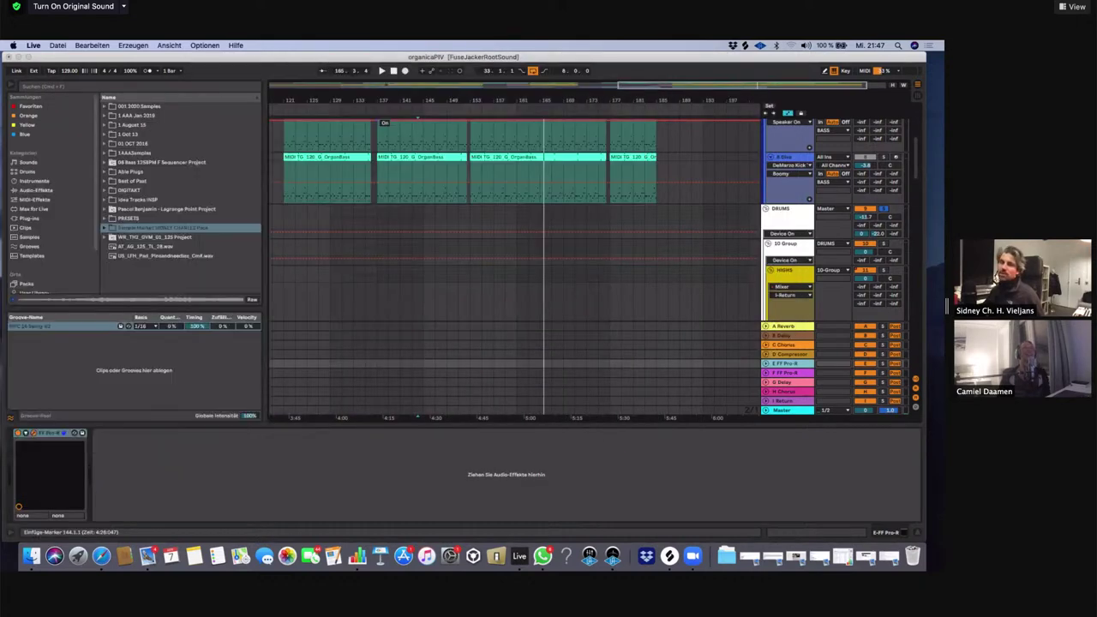
{"action": "mouse_move", "coordinate": [257, 43]}
{"action": "left_mouse_down"}
{"action": "mouse_move", "coordinate": [193, 128]}
{"action": "mouse_move", "coordinate": [378, 110]}
{"action": "left_mouse_up"}
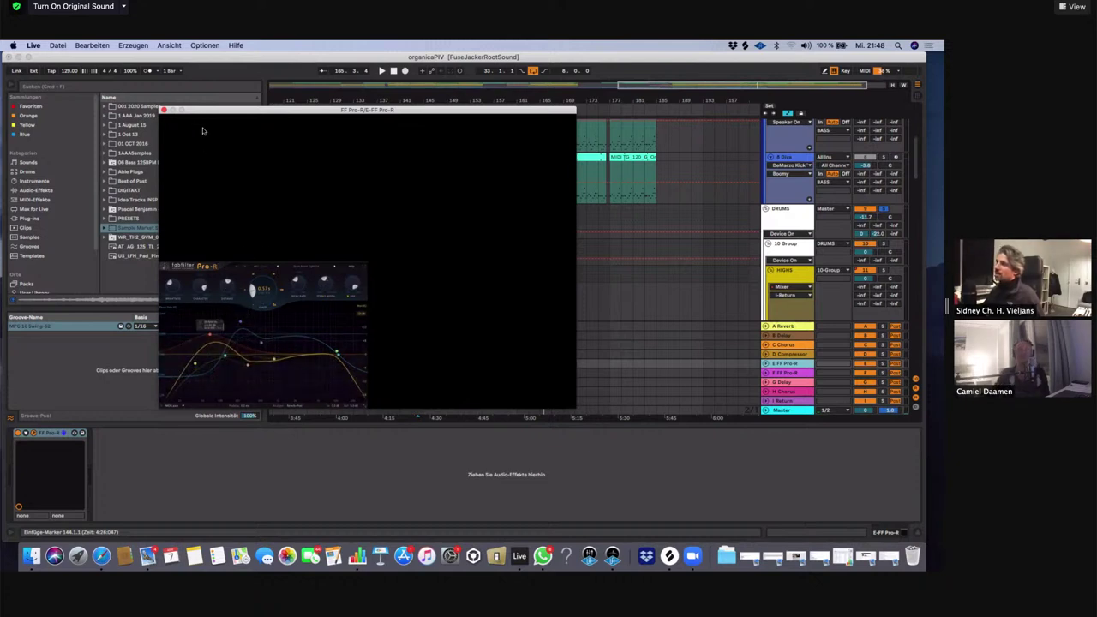
{"action": "left_click", "coordinate": [164, 110]}
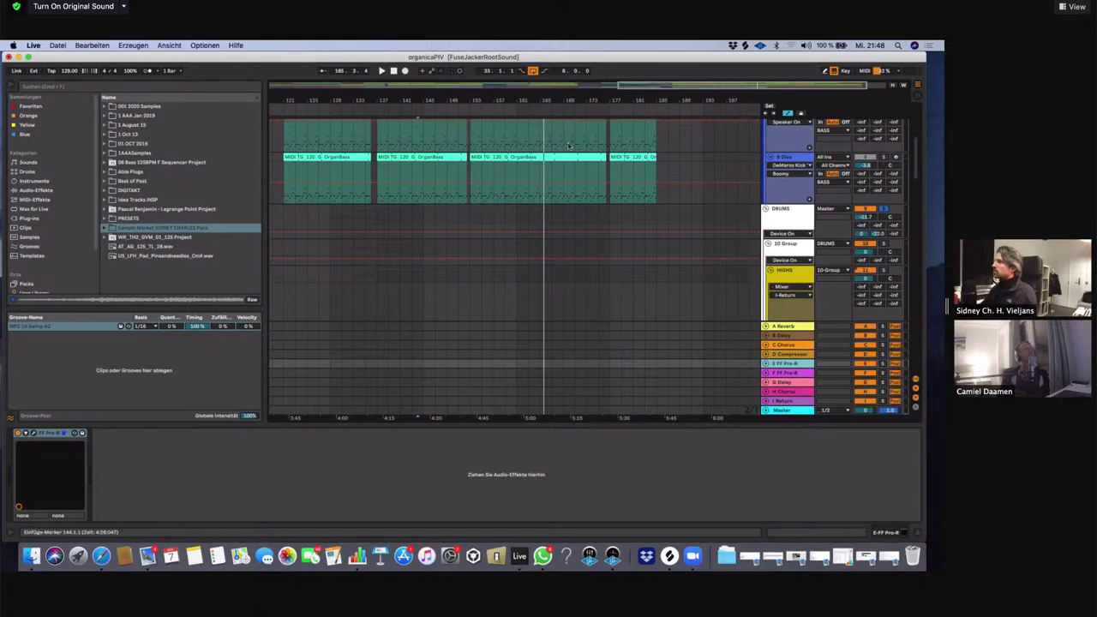
Play the drums from bar 165 while trying the DRUMS group's sends to the E and F Pro-R reverbs, and reset the F send
{"action": "left_click", "coordinate": [544, 210]}
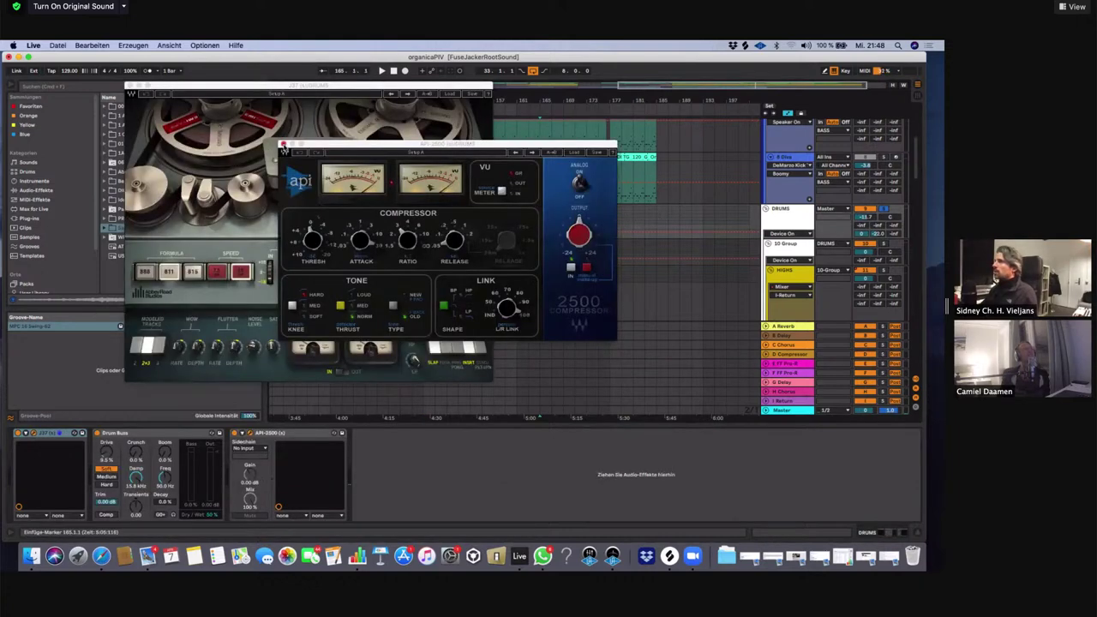
{"action": "key", "text": "space"}
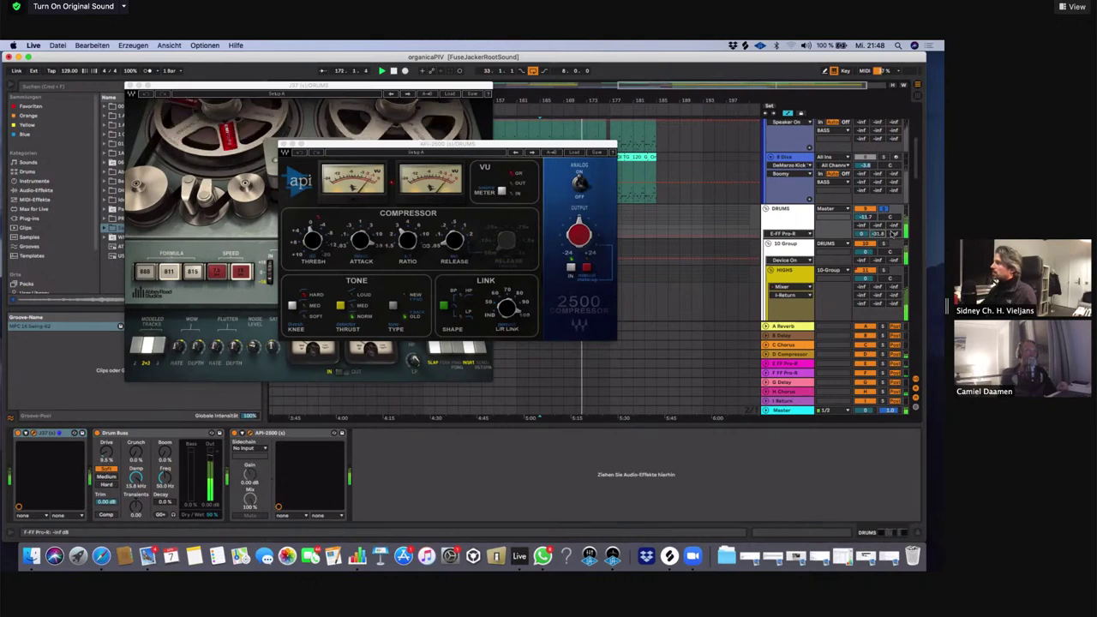
{"action": "key", "text": "space"}
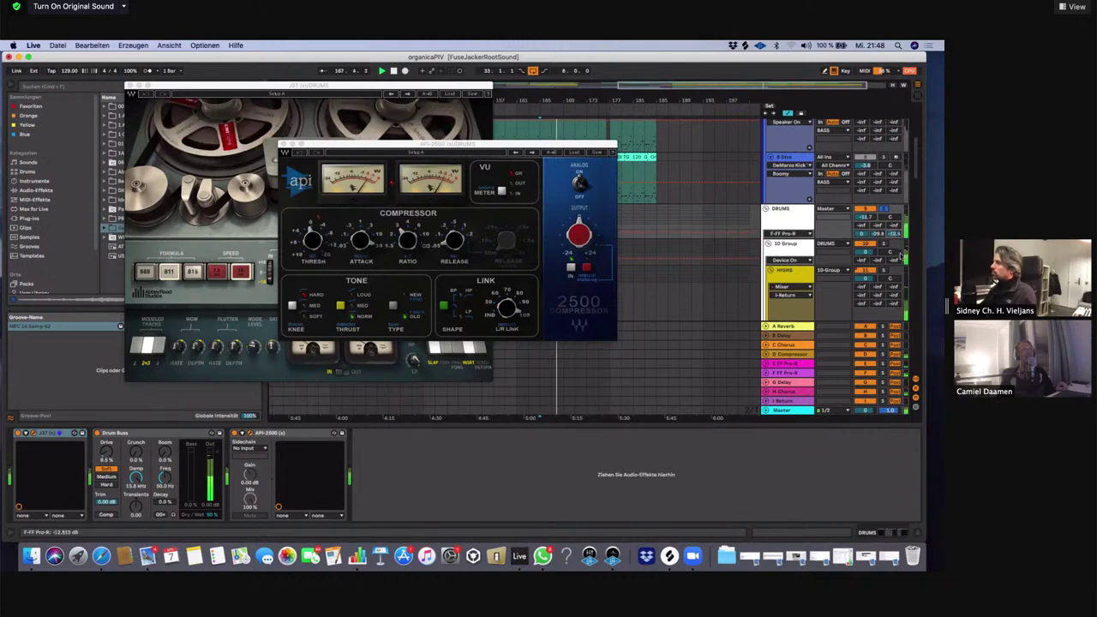
{"action": "left_click", "coordinate": [785, 375]}
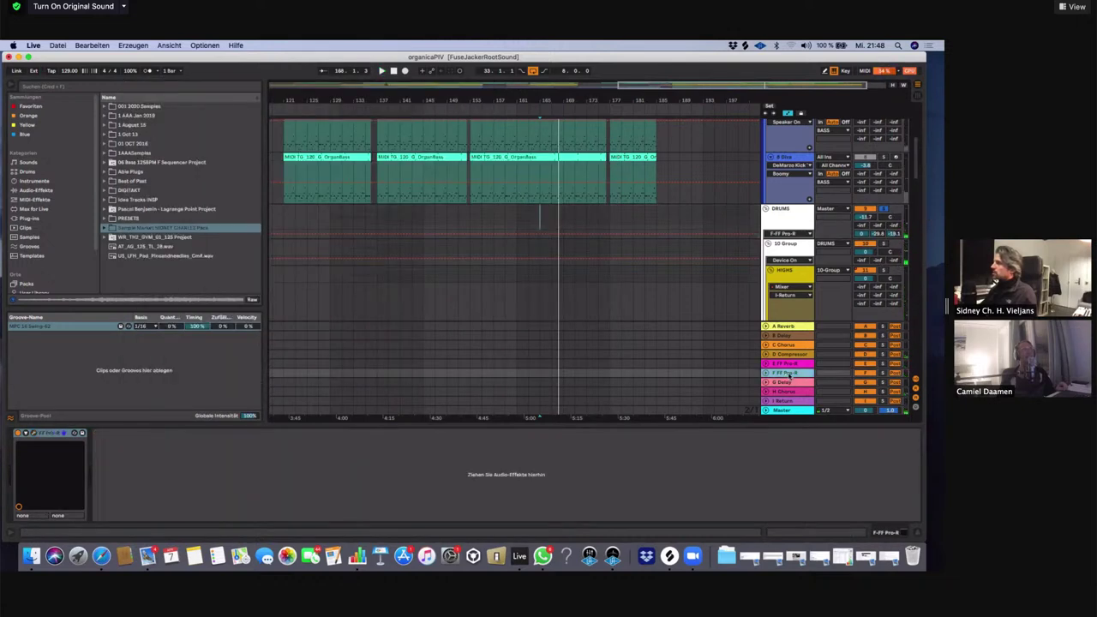
{"action": "left_click", "coordinate": [893, 233]}
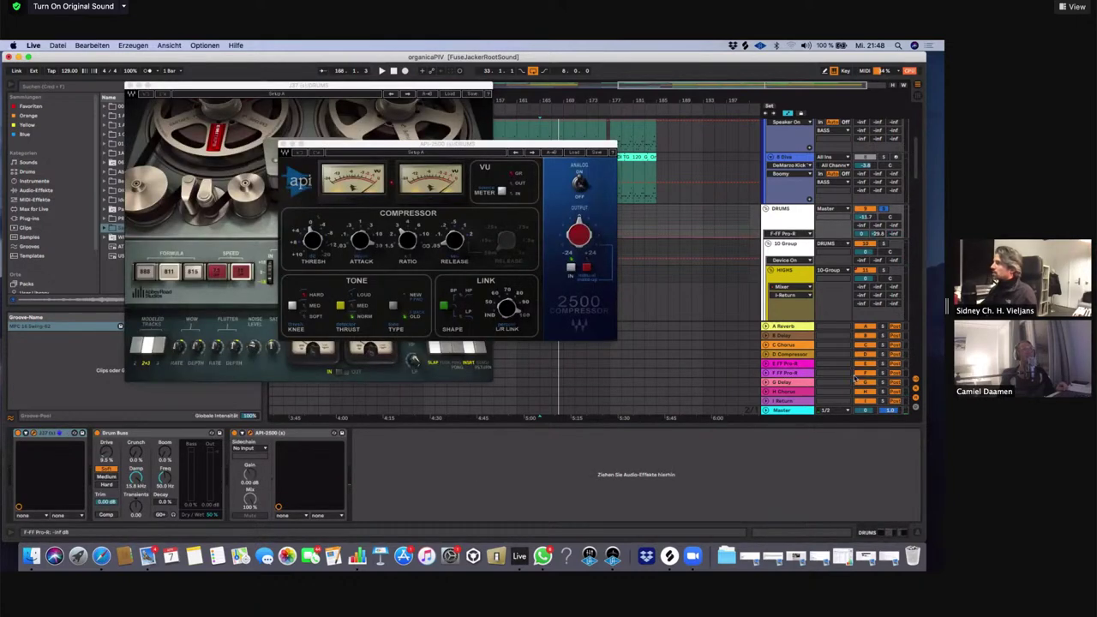
Open the F return's Pro-R reverb window to examine its settings, and close it again
{"action": "left_click", "coordinate": [792, 375]}
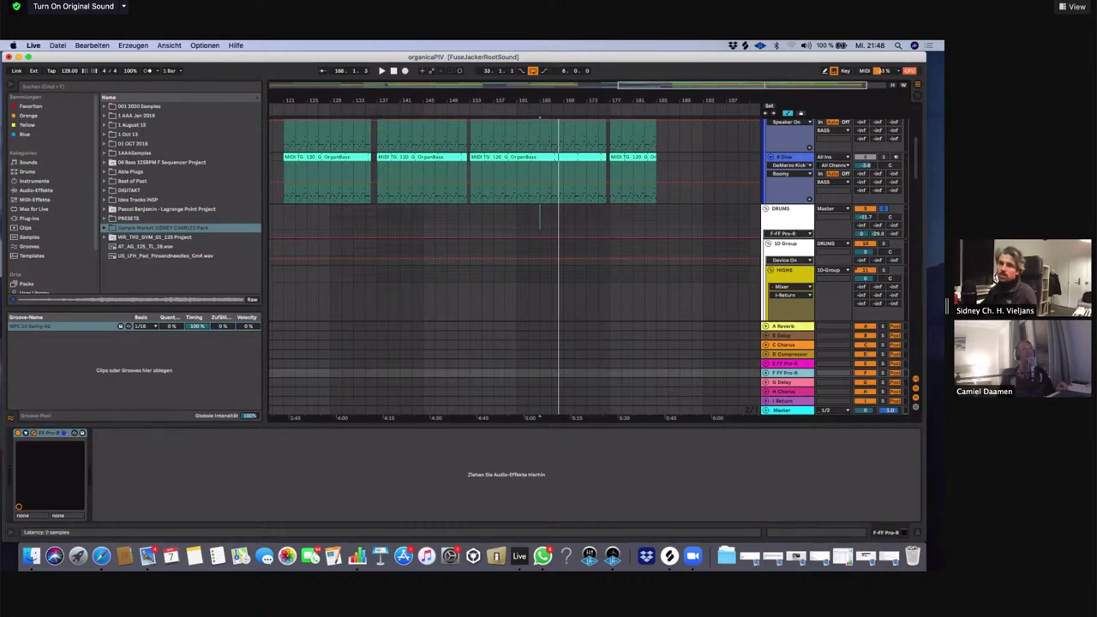
{"action": "left_click", "coordinate": [34, 433]}
{"action": "left_click_drag", "start_coordinate": [341, 179], "coordinate": [514, 118]}
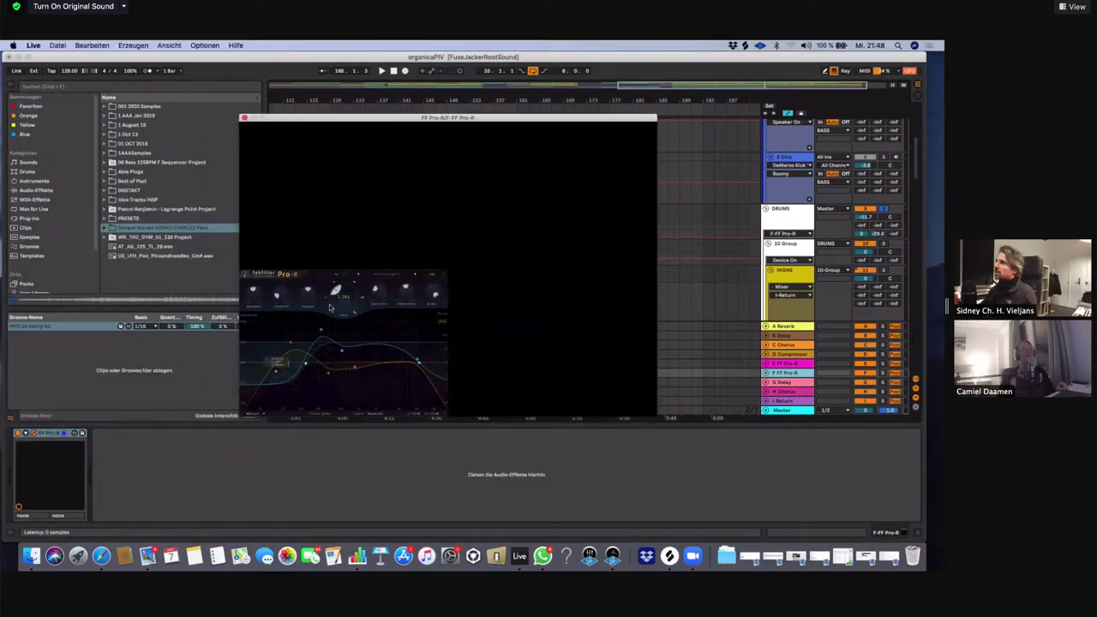
{"action": "left_click", "coordinate": [245, 117]}
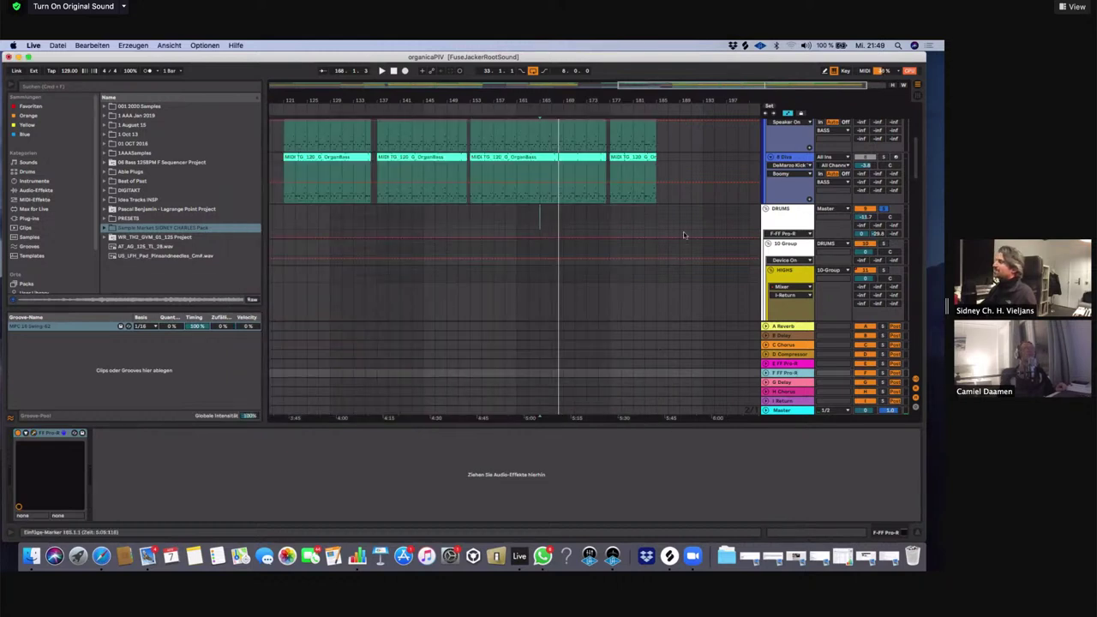
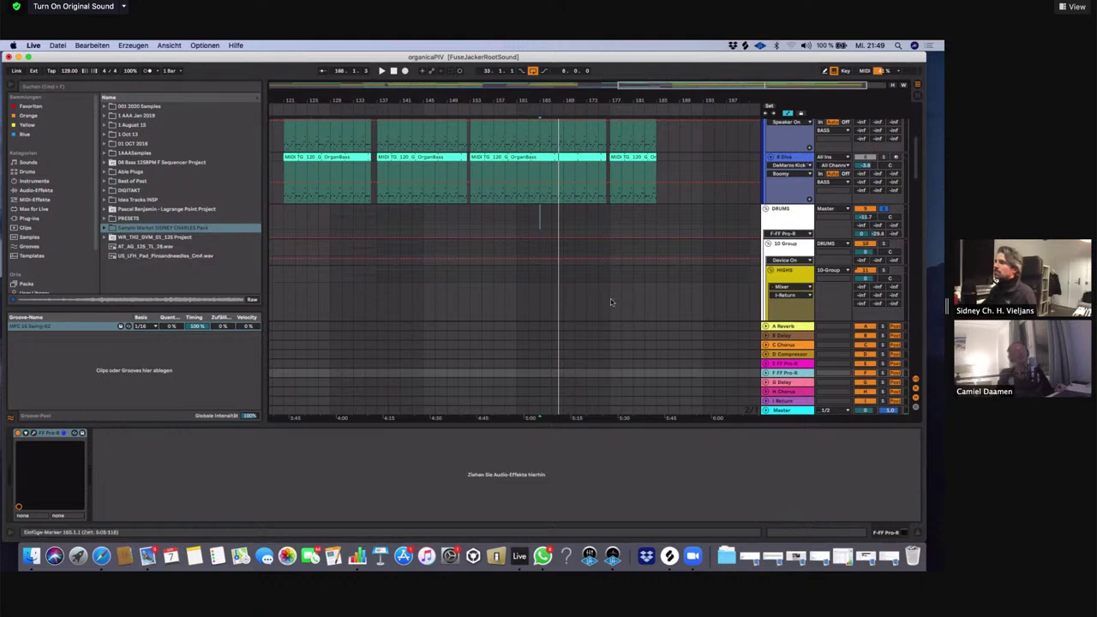
Return to the DRUMS group and close its API-2500 and J37 plugin windows
{"action": "left_click", "coordinate": [798, 221]}
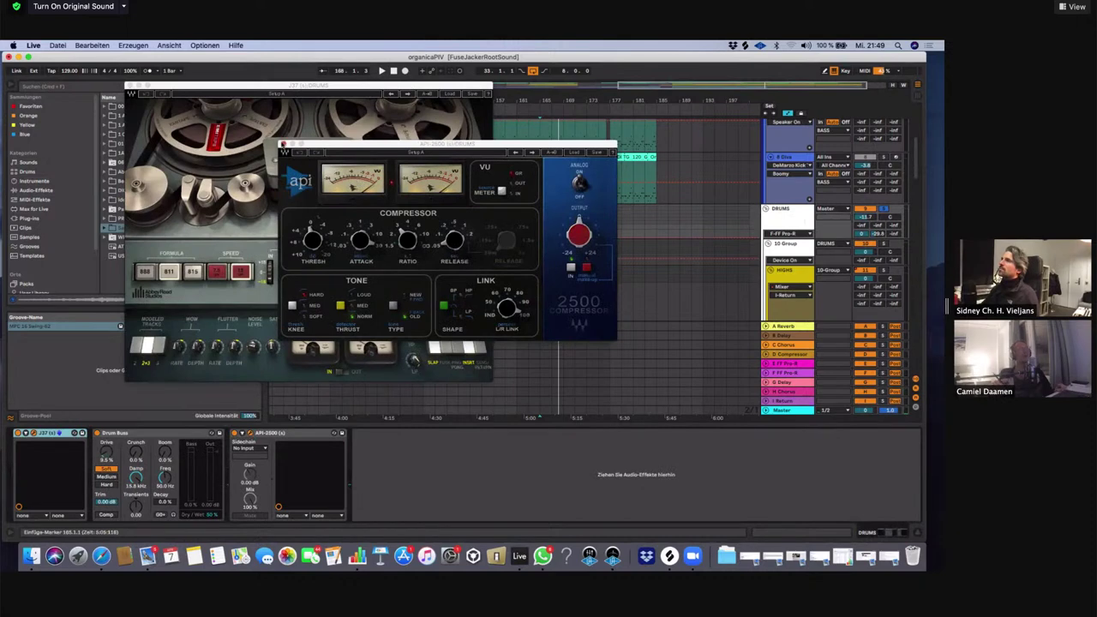
{"action": "left_click", "coordinate": [284, 144]}
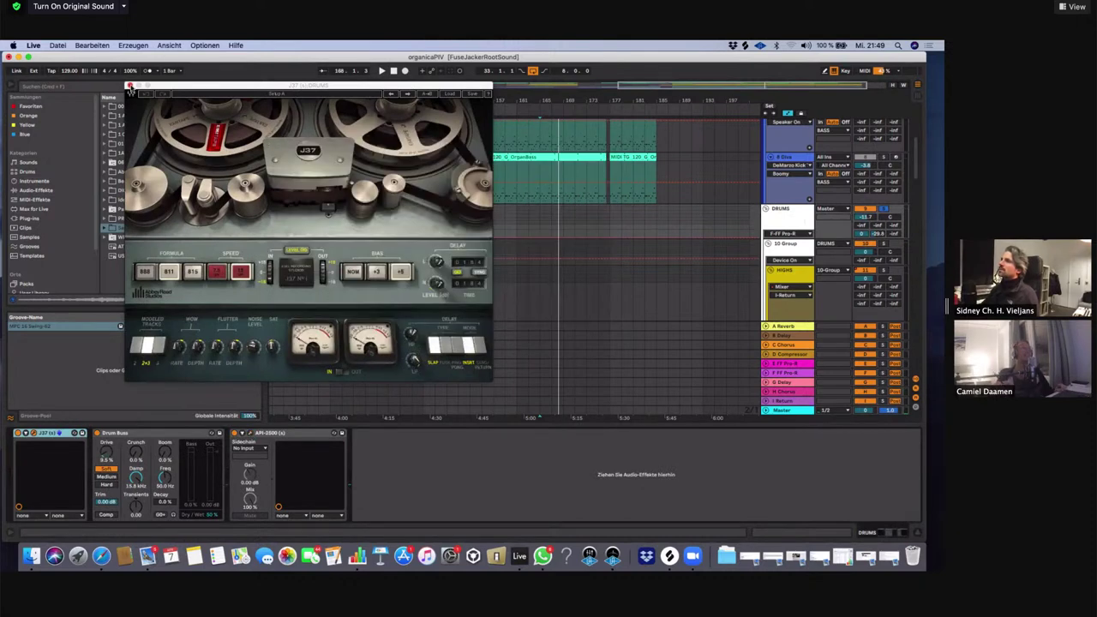
{"action": "left_click", "coordinate": [129, 86]}
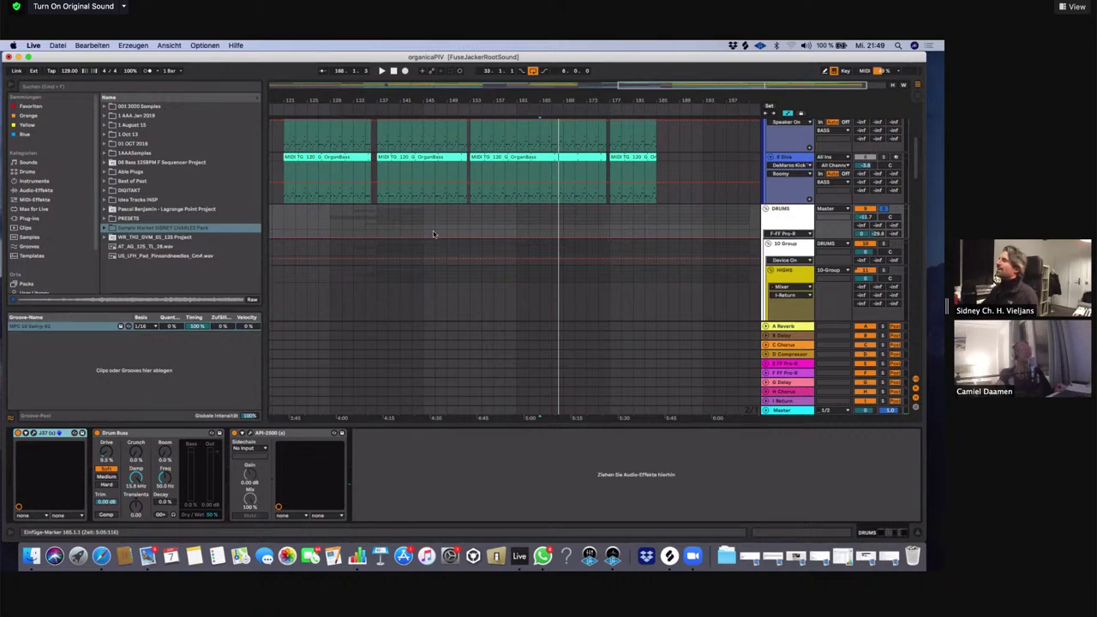
Increase the track heights of the DRUMS group and the 10 Group inside it
{"action": "left_click_drag", "start_coordinate": [793, 238], "coordinate": [791, 248]}
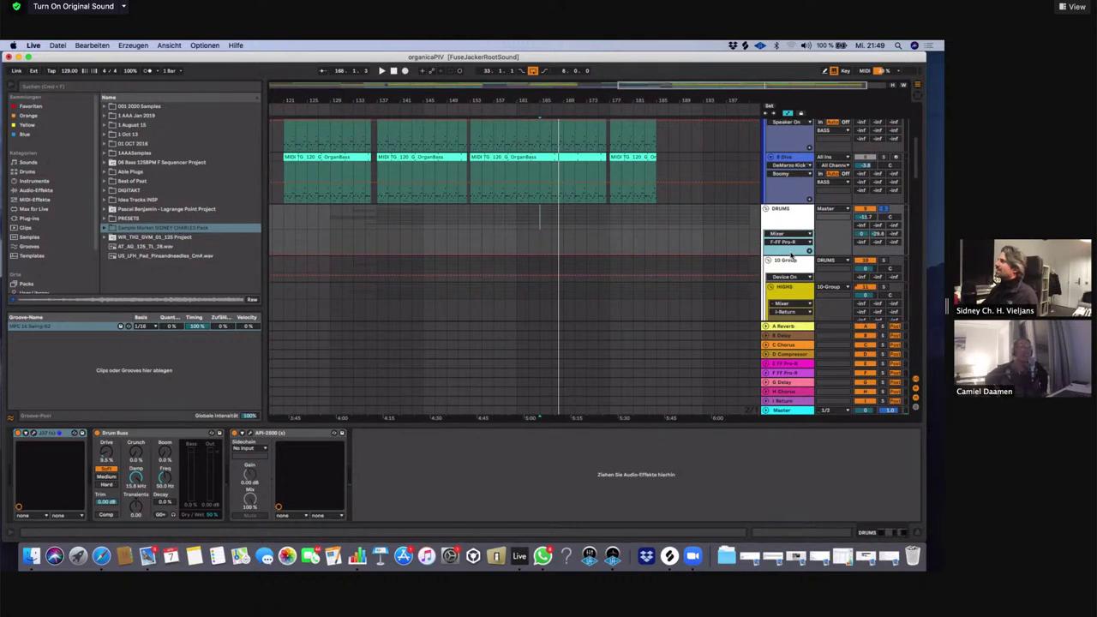
{"action": "scroll", "coordinate": [746, 227], "scroll_direction": "down", "scroll_amount": 2}
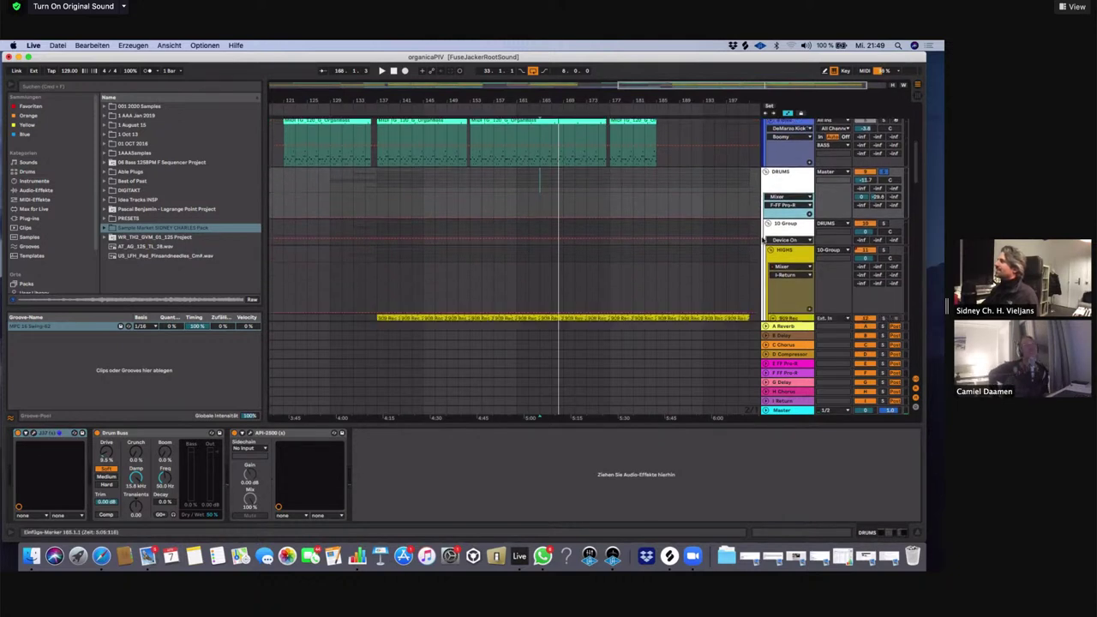
{"action": "left_click", "coordinate": [778, 232]}
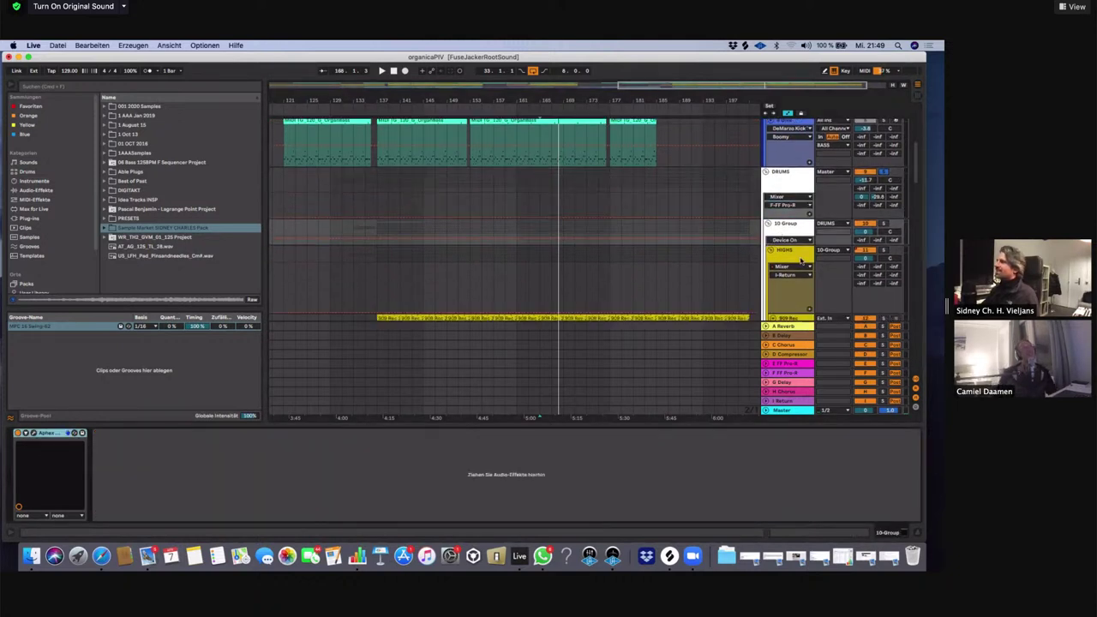
{"action": "left_click_drag", "start_coordinate": [800, 249], "coordinate": [800, 291]}
Look through the HIGHS drum tracks down to the Clap group and show the Clap group's effect chain
{"action": "scroll", "coordinate": [605, 209], "scroll_direction": "down", "scroll_amount": 2}
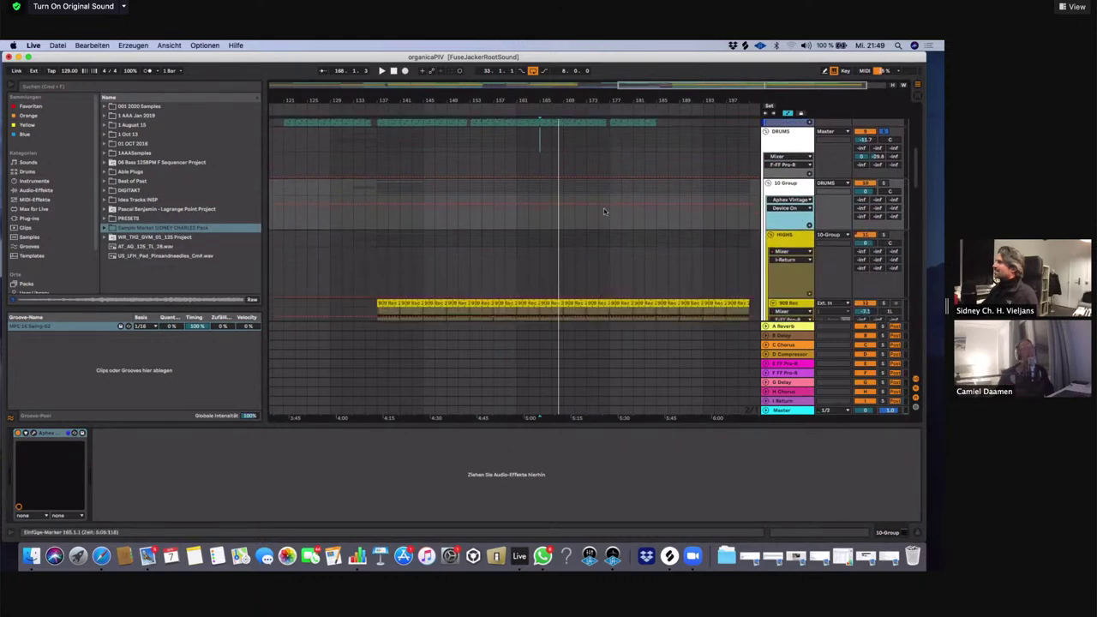
{"action": "scroll", "coordinate": [609, 209], "scroll_direction": "down", "scroll_amount": 2}
{"action": "scroll", "coordinate": [613, 210], "scroll_direction": "down", "scroll_amount": 5}
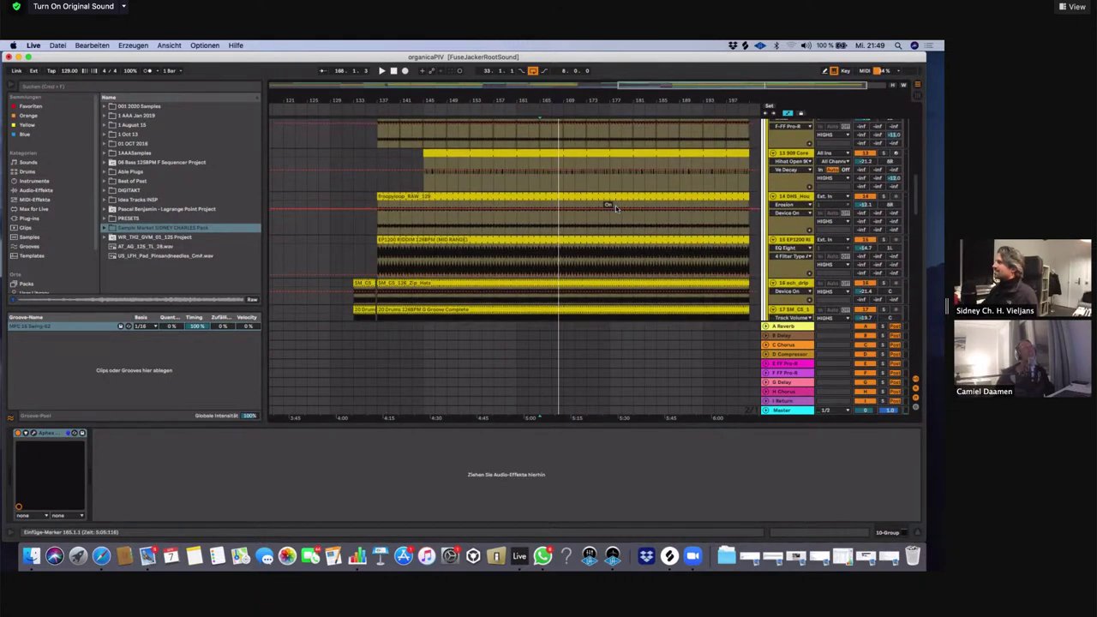
{"action": "scroll", "coordinate": [616, 208], "scroll_direction": "down", "scroll_amount": 6}
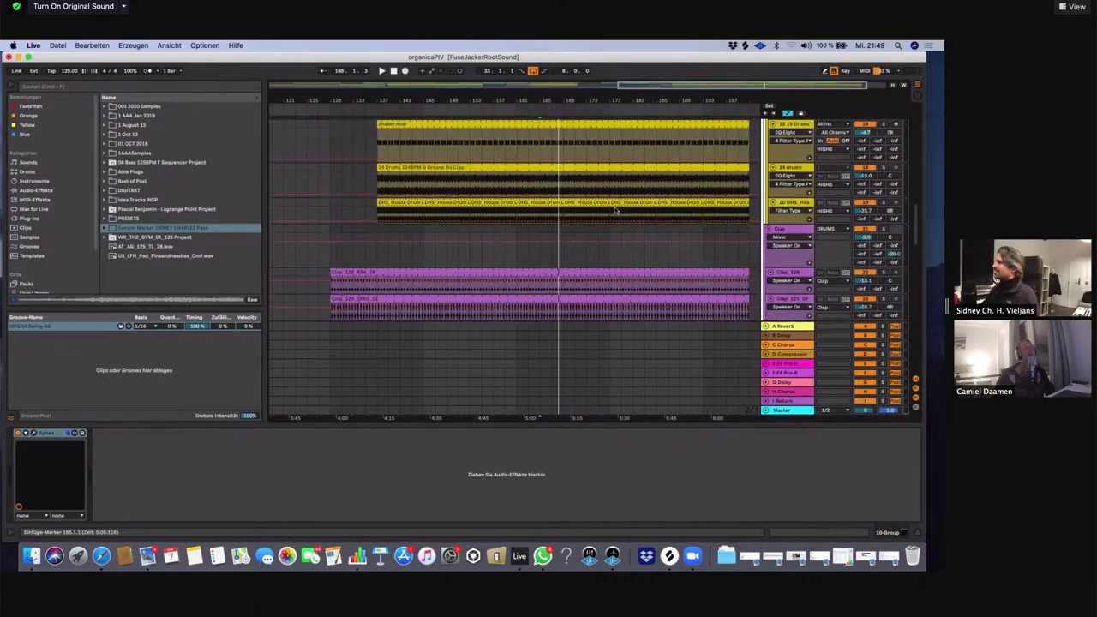
{"action": "left_click", "coordinate": [759, 241]}
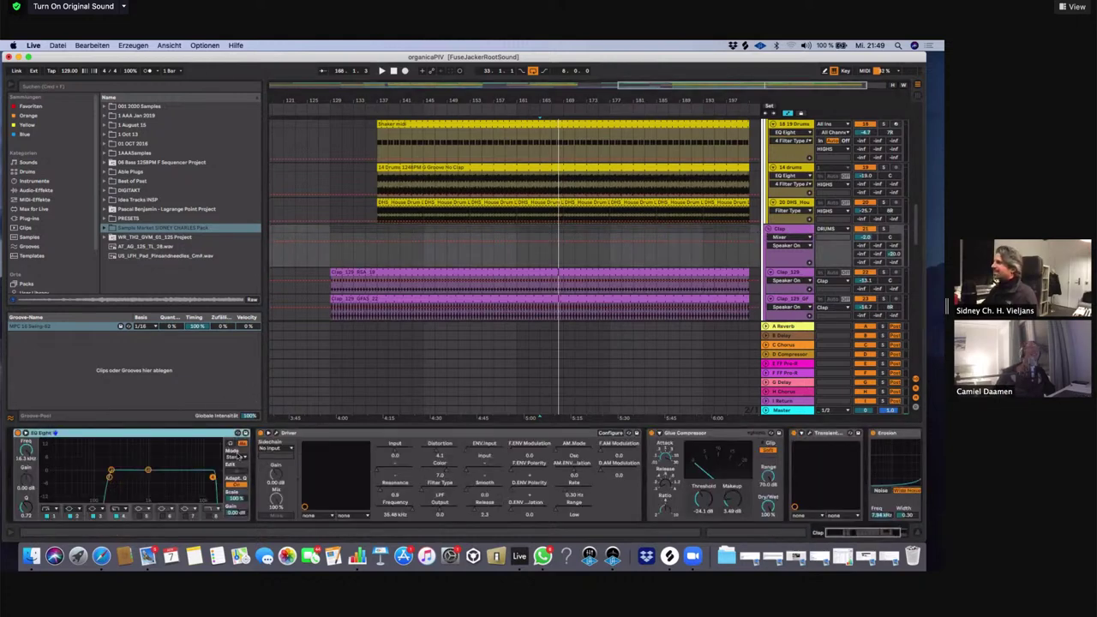
{"action": "scroll", "coordinate": [693, 221], "scroll_direction": "down", "scroll_amount": 1}
{"action": "scroll", "coordinate": [696, 197], "scroll_direction": "up", "scroll_amount": 10}
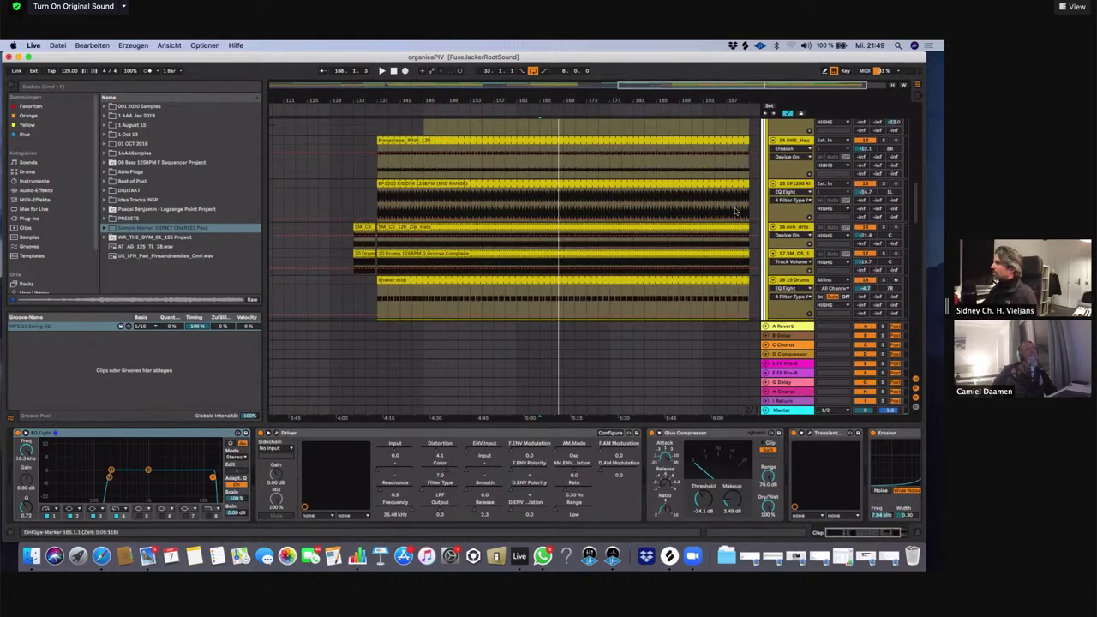
Return to the HIGHS group, show its effect chain and open the Abbey Road Saturator window
{"action": "scroll", "coordinate": [695, 189], "scroll_direction": "up", "scroll_amount": 4}
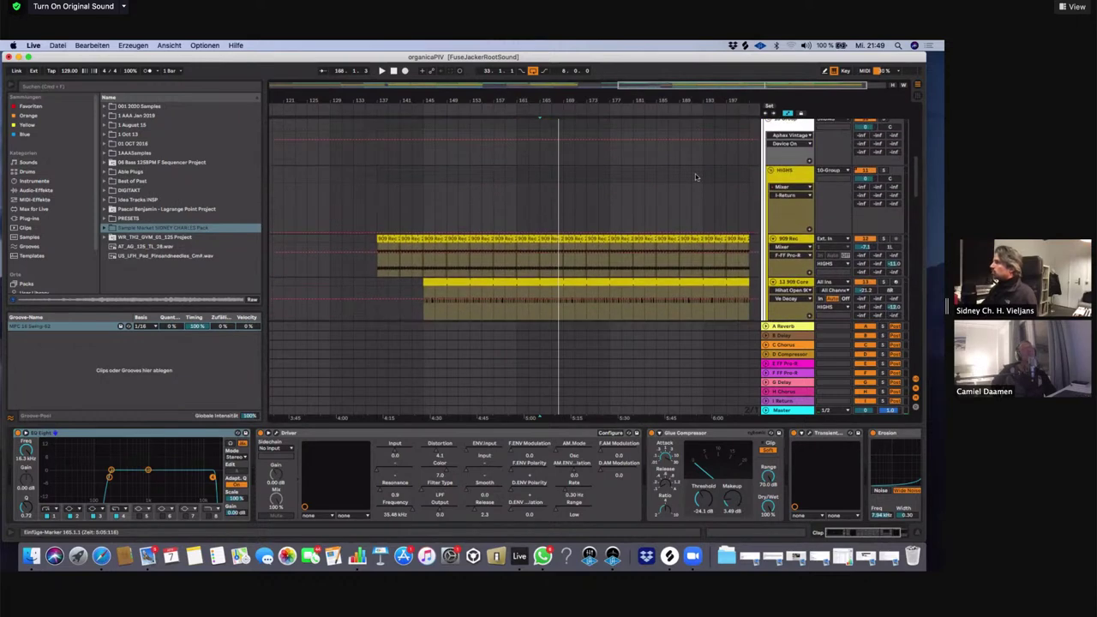
{"action": "left_click", "coordinate": [793, 194]}
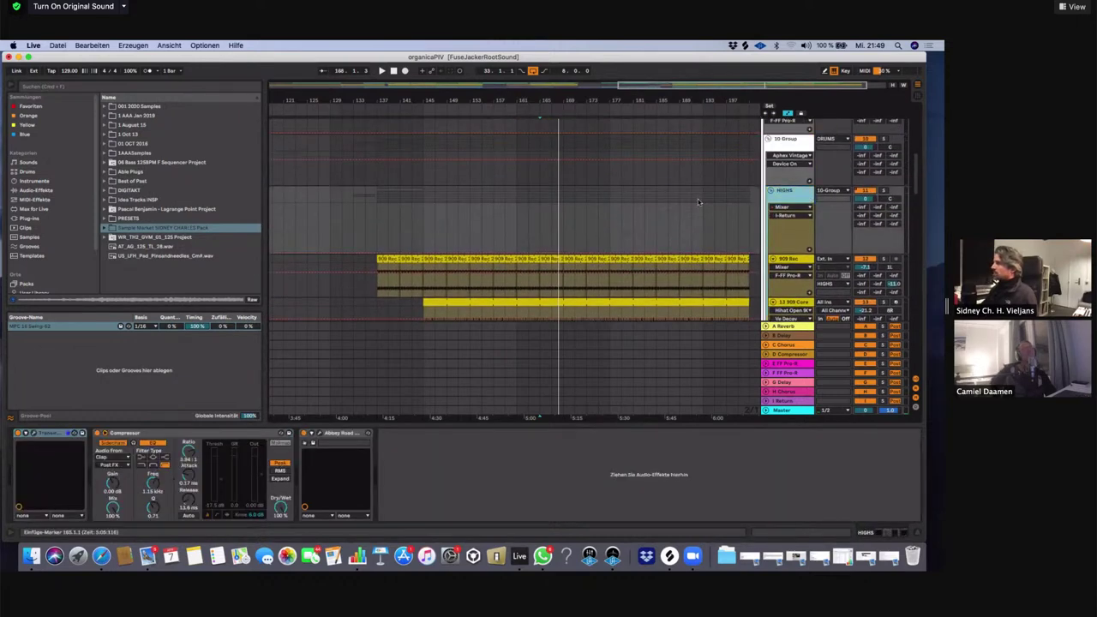
{"action": "scroll", "coordinate": [746, 232], "scroll_direction": "down", "scroll_amount": 1}
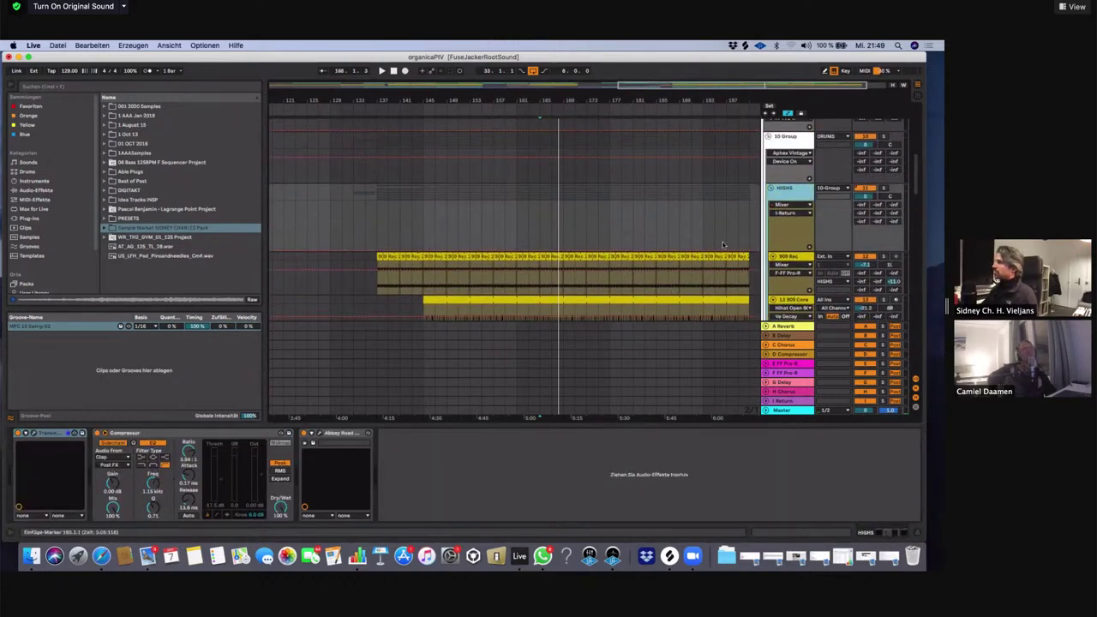
{"action": "double_click", "coordinate": [784, 198]}
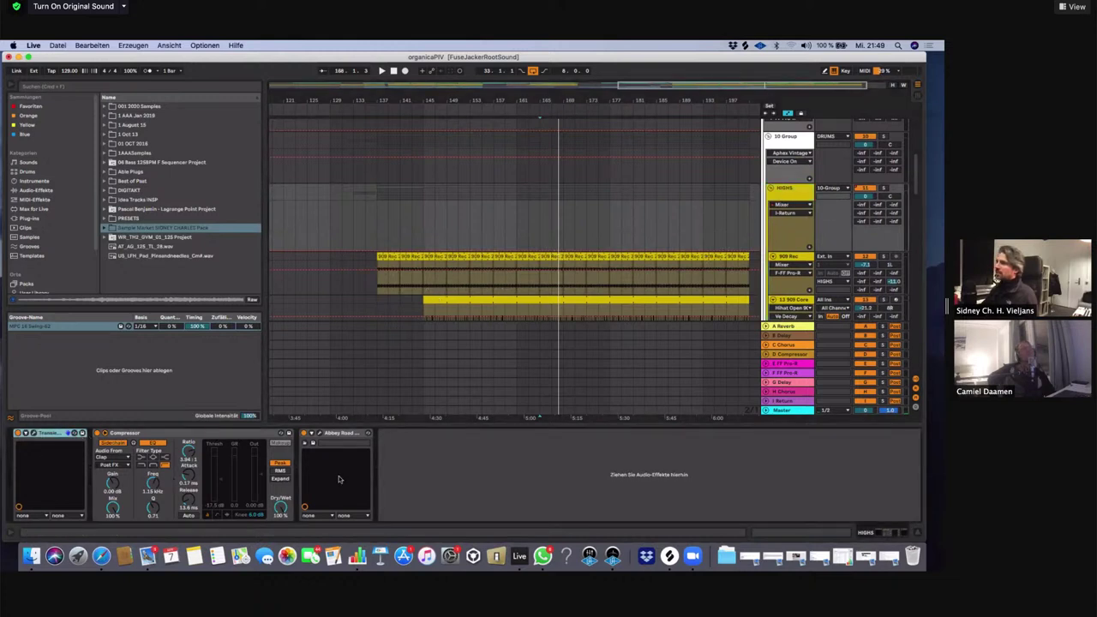
{"action": "left_click", "coordinate": [803, 188]}
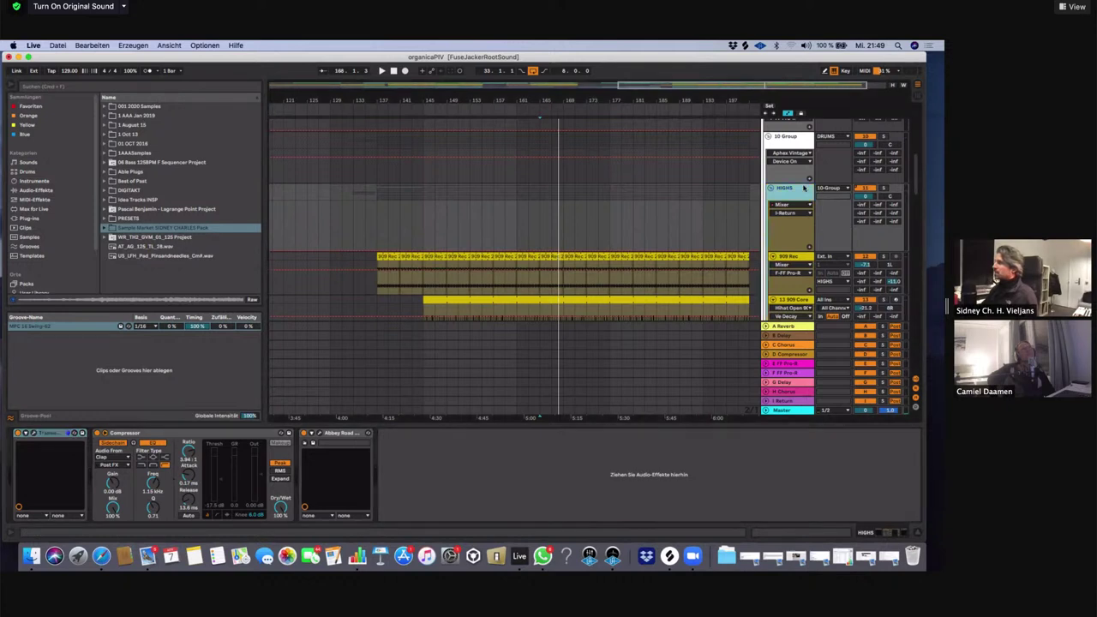
{"action": "left_click", "coordinate": [318, 434]}
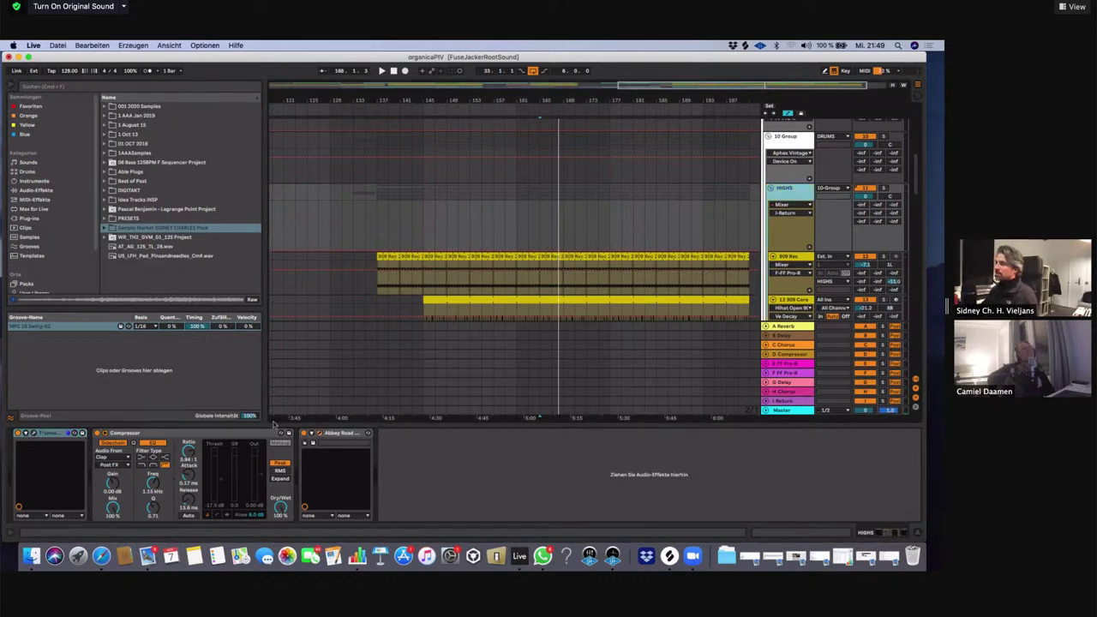
{"action": "left_click_drag", "start_coordinate": [559, 87], "coordinate": [574, 89]}
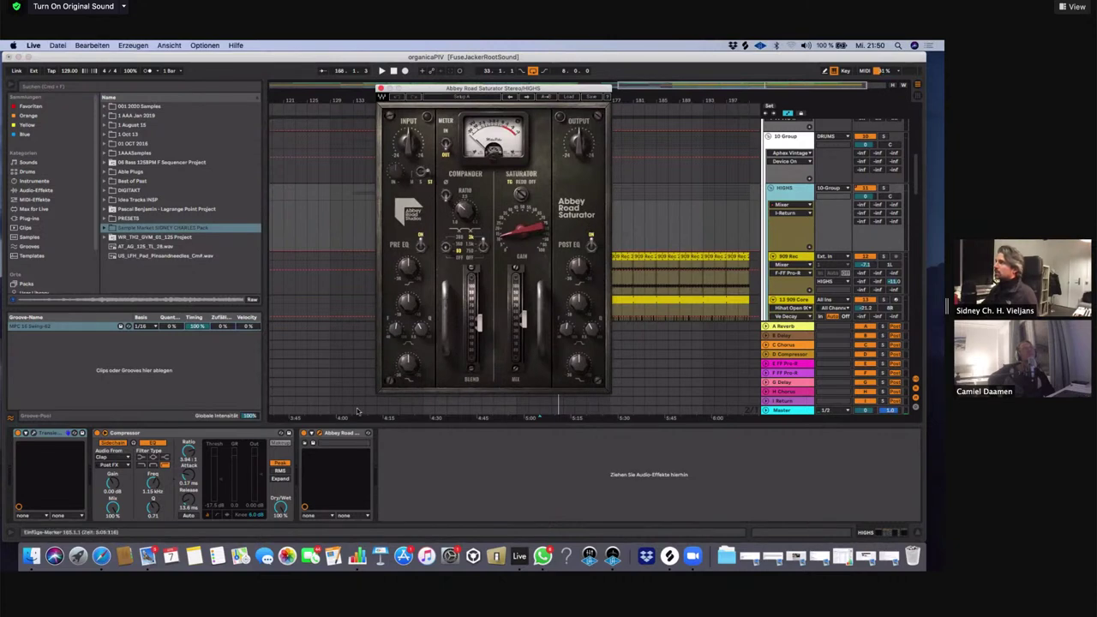
Solo the HIGHS group and play it, bypassing and re-enabling the Abbey Road Saturator to compare the sound
{"action": "left_click", "coordinate": [885, 188]}
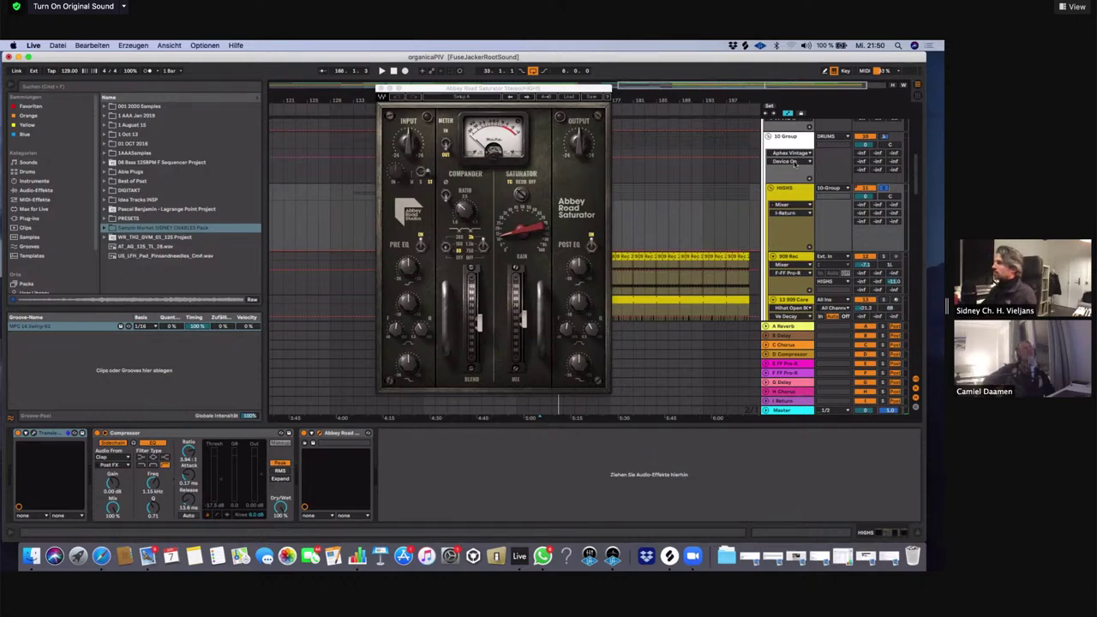
{"action": "key", "text": "space"}
{"action": "left_click", "coordinate": [304, 436]}
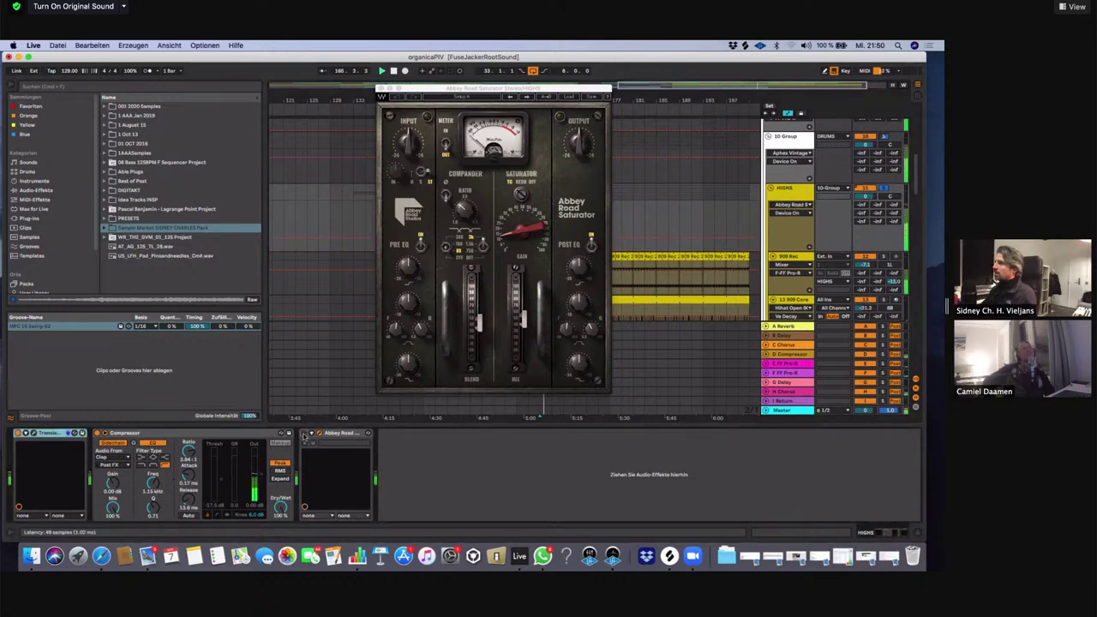
{"action": "left_click", "coordinate": [304, 434]}
Adjust the Abbey Road Saturator's Gain during playback and lower Blend and Mix from maximum, with Blend at about 34
{"action": "left_click_drag", "start_coordinate": [518, 250], "coordinate": [512, 234]}
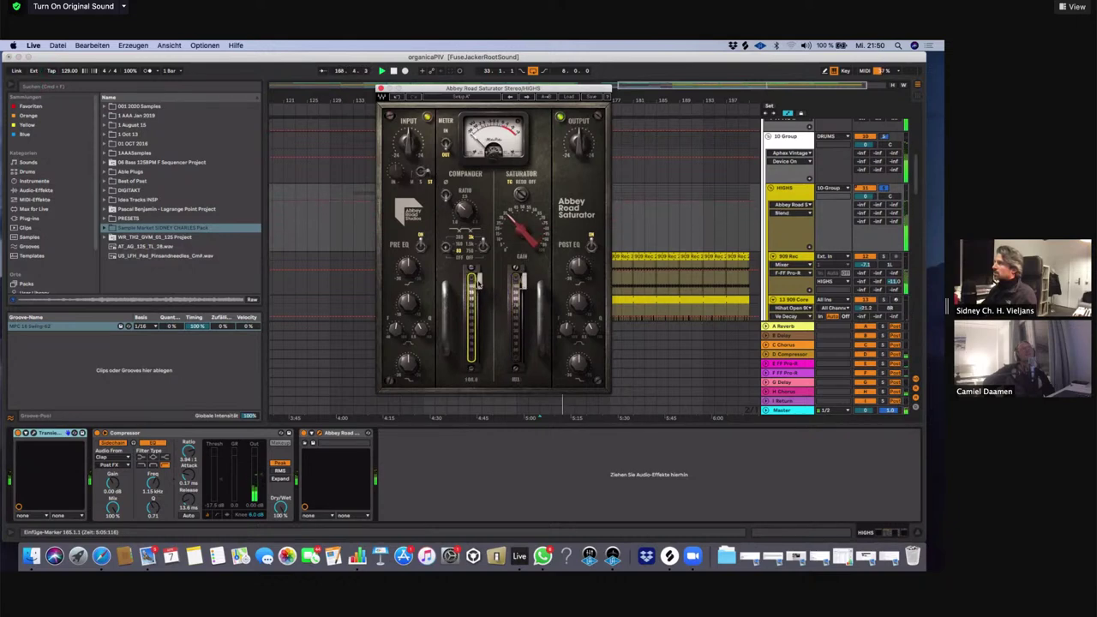
{"action": "left_click_drag", "start_coordinate": [520, 234], "coordinate": [521, 218]}
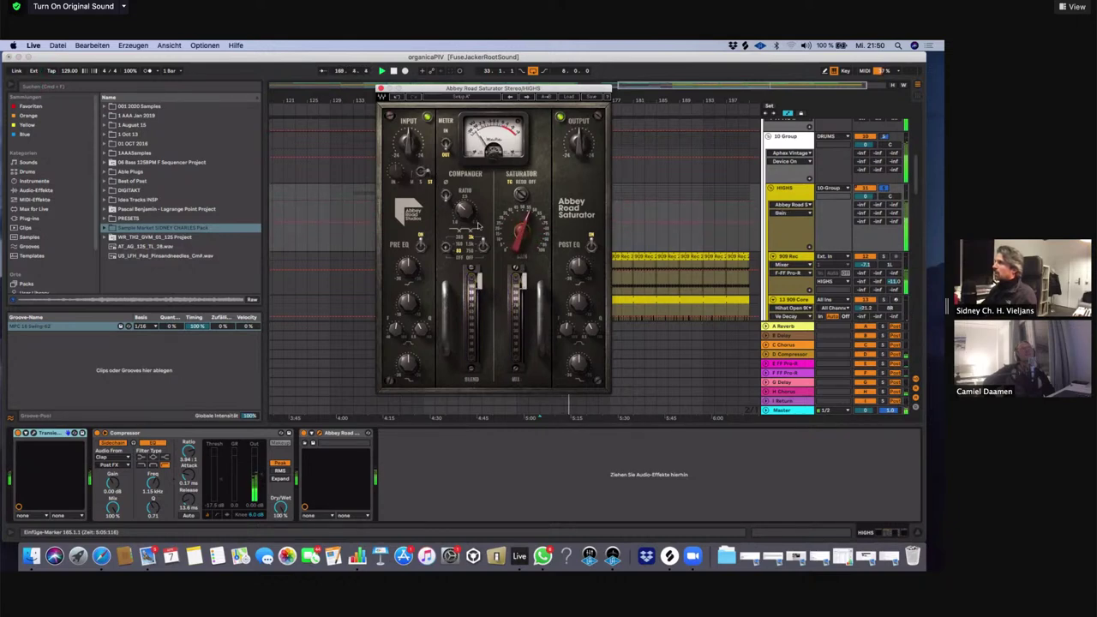
{"action": "left_click_drag", "start_coordinate": [479, 282], "coordinate": [479, 331]}
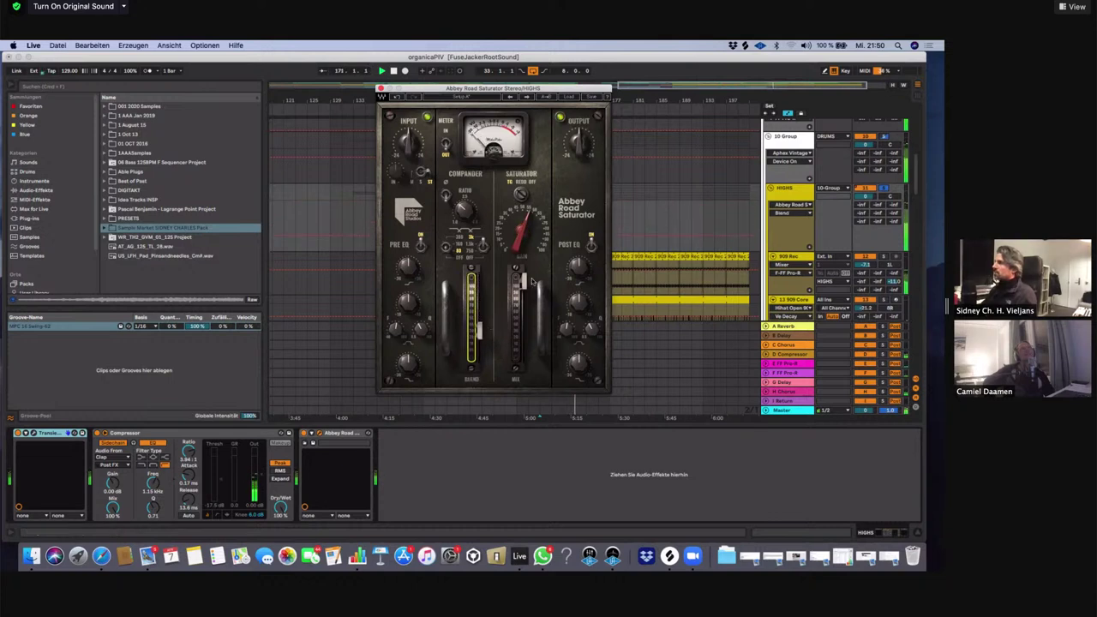
{"action": "left_click_drag", "start_coordinate": [524, 281], "coordinate": [483, 336]}
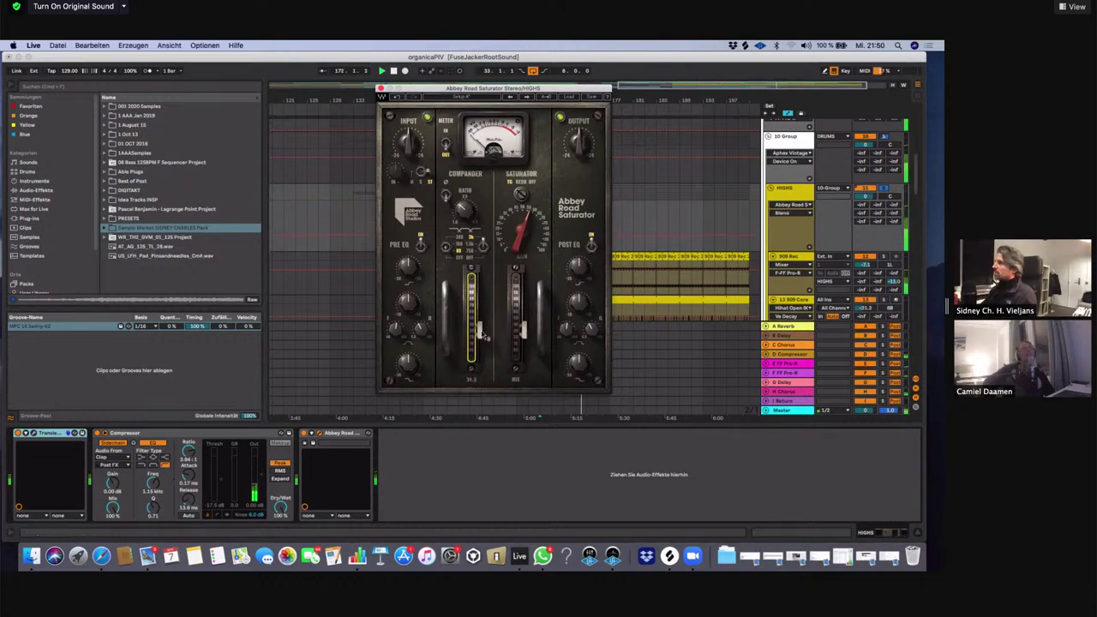
{"action": "left_click_drag", "start_coordinate": [525, 230], "coordinate": [519, 219]}
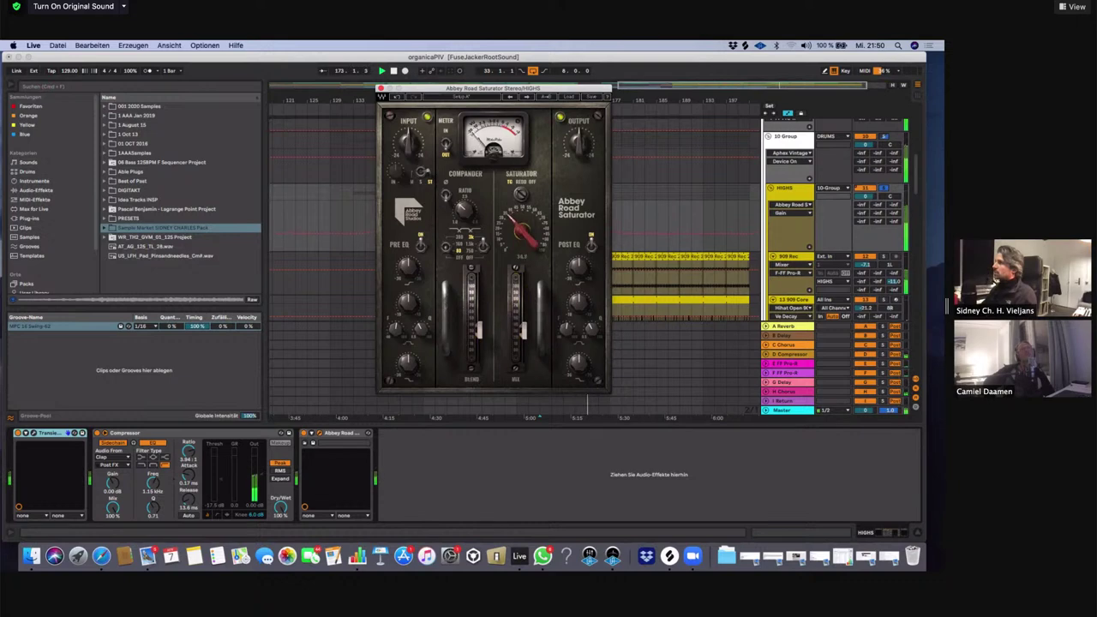
{"action": "left_click", "coordinate": [524, 334]}
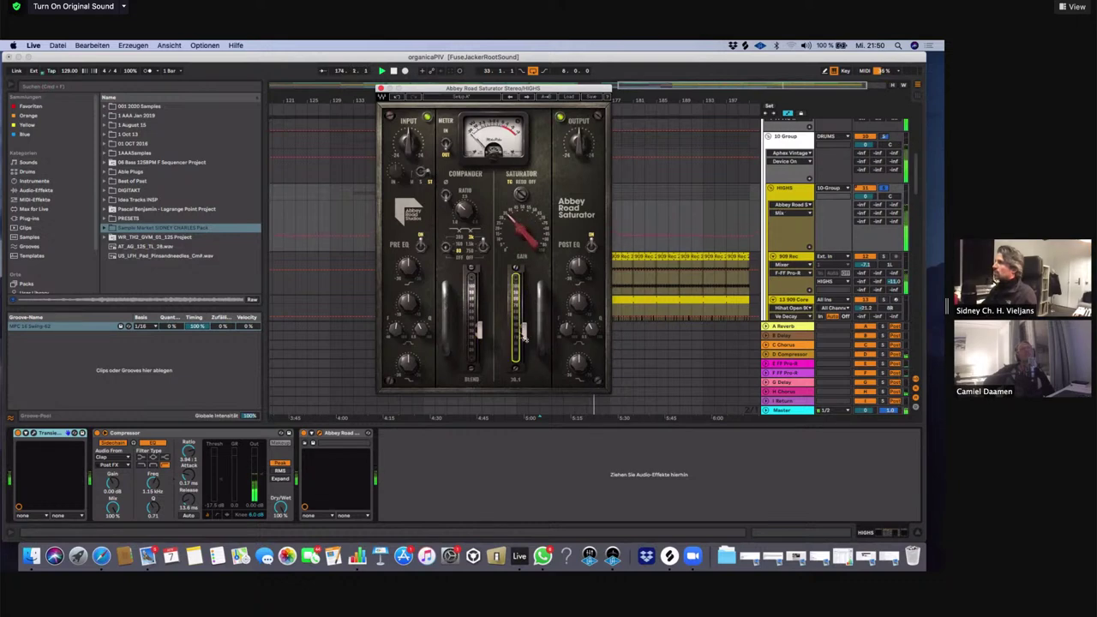
{"action": "left_click", "coordinate": [482, 336]}
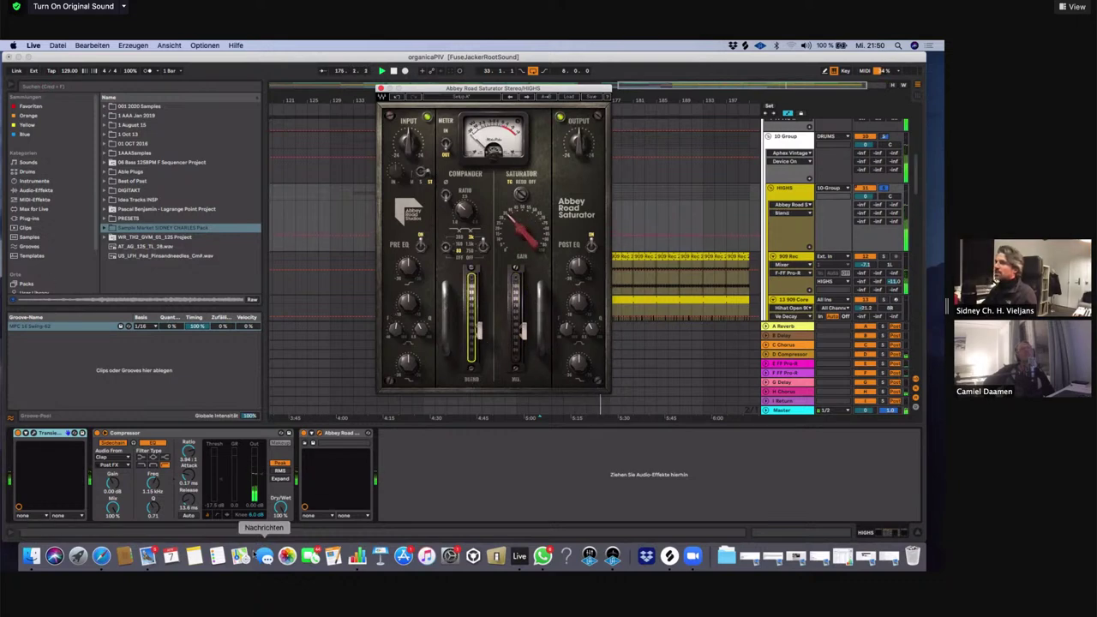
Close the Abbey Road Saturator window, stop playback and look through the Clap group's effect chain
{"action": "left_click", "coordinate": [380, 89]}
{"action": "scroll", "coordinate": [789, 165], "scroll_direction": "down", "scroll_amount": 10}
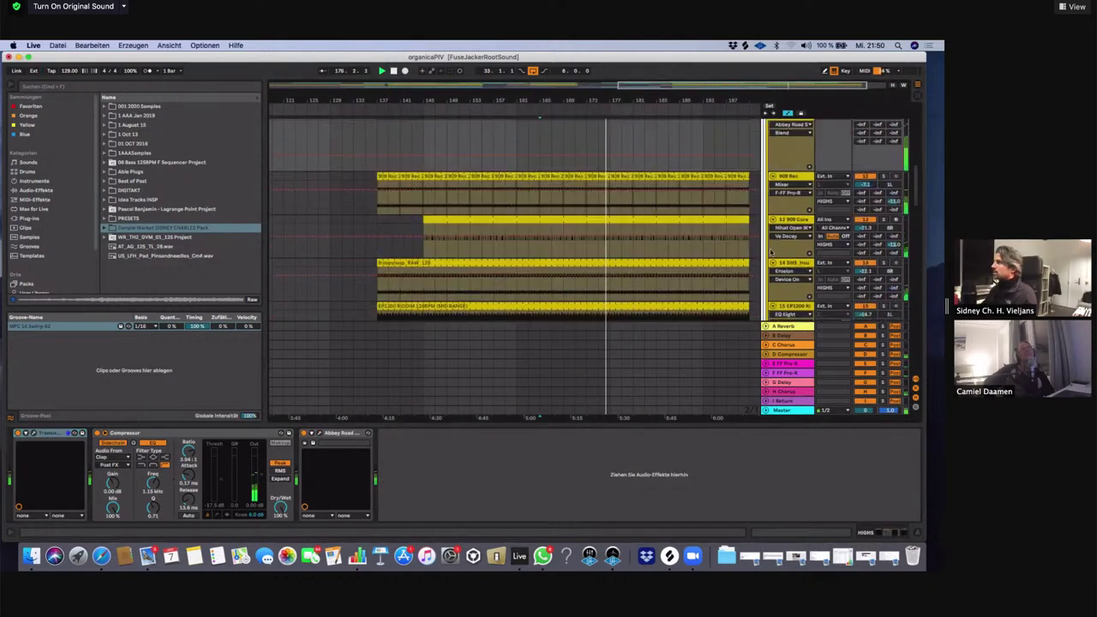
{"action": "scroll", "coordinate": [788, 260], "scroll_direction": "down", "scroll_amount": 8}
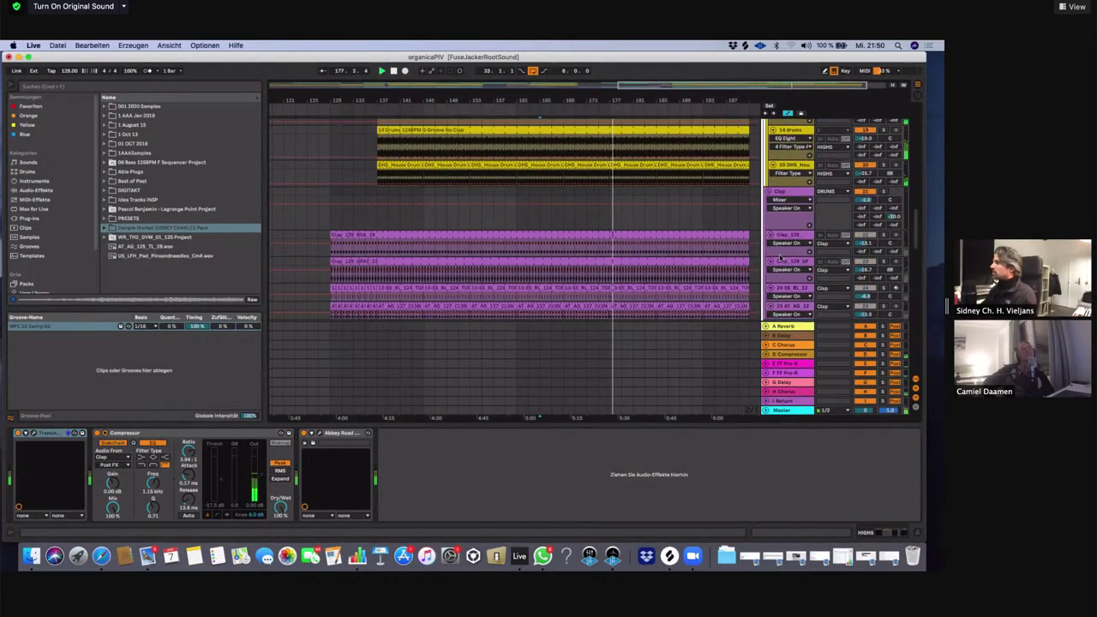
{"action": "left_click", "coordinate": [782, 192]}
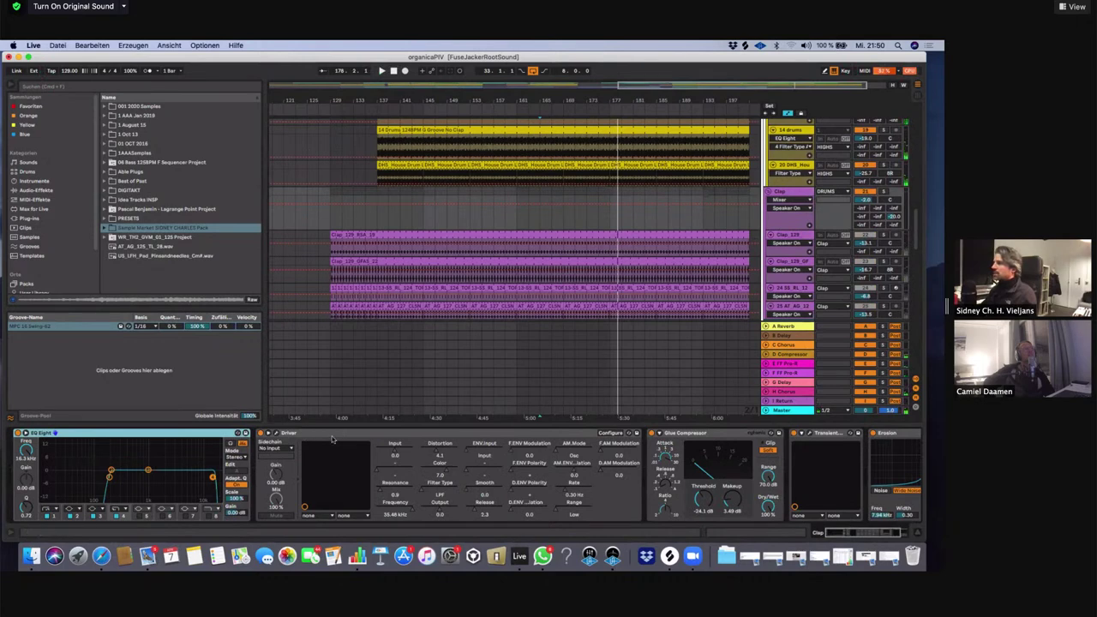
{"action": "scroll", "coordinate": [775, 512], "scroll_direction": "right", "scroll_amount": 3}
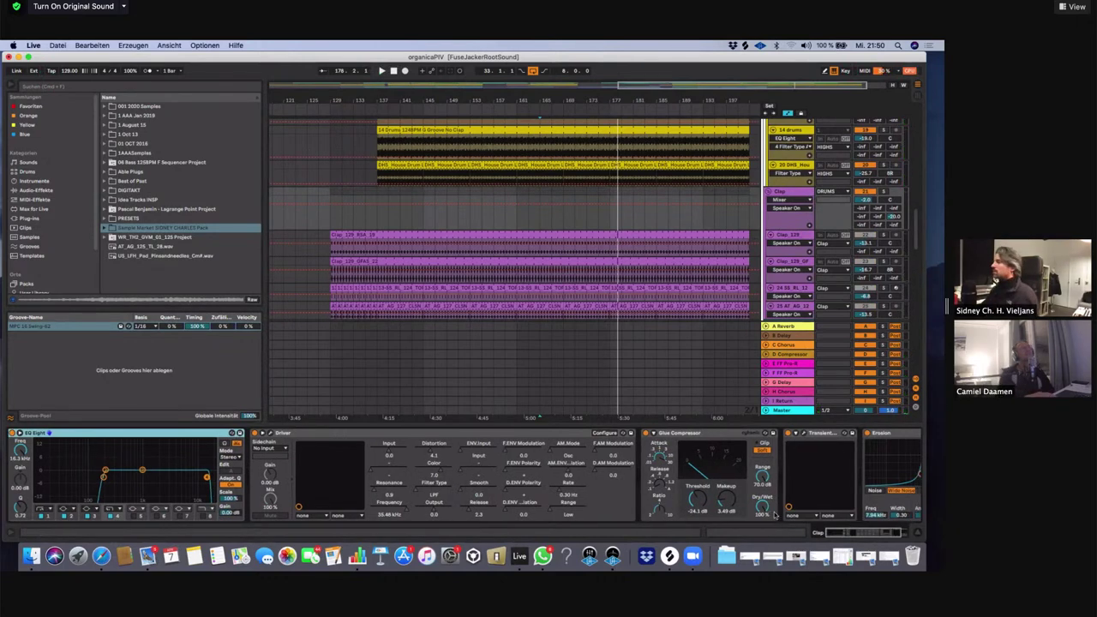
{"action": "scroll", "coordinate": [777, 515], "scroll_direction": "left", "scroll_amount": 3}
Hide the device view and select the Clap group and the PERCS group
{"action": "left_click_drag", "start_coordinate": [748, 426], "coordinate": [722, 558]}
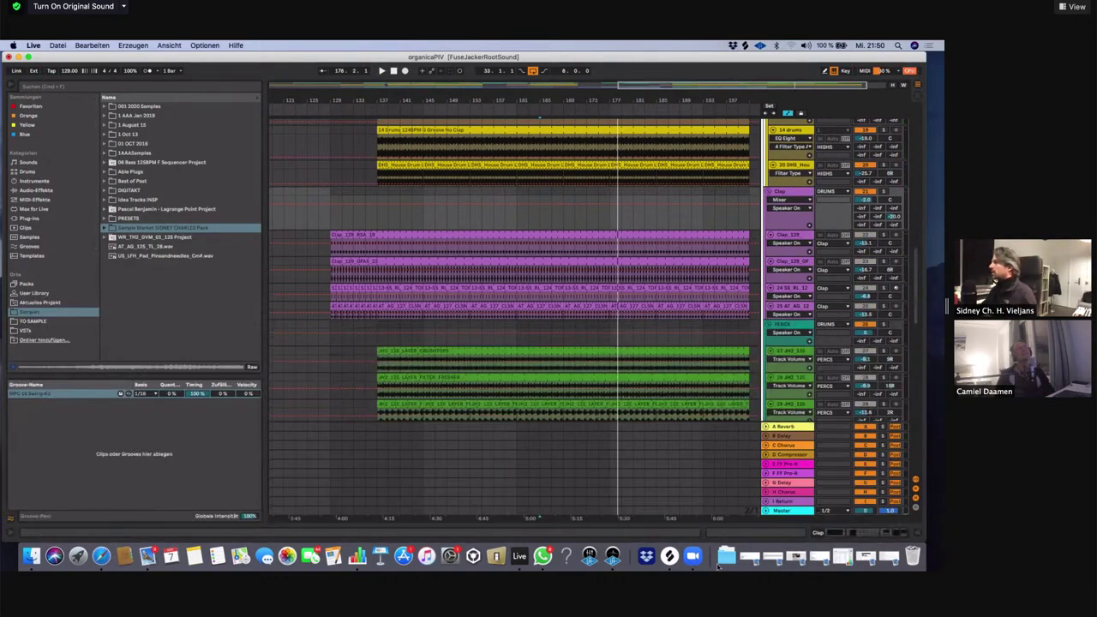
{"action": "left_click", "coordinate": [804, 195]}
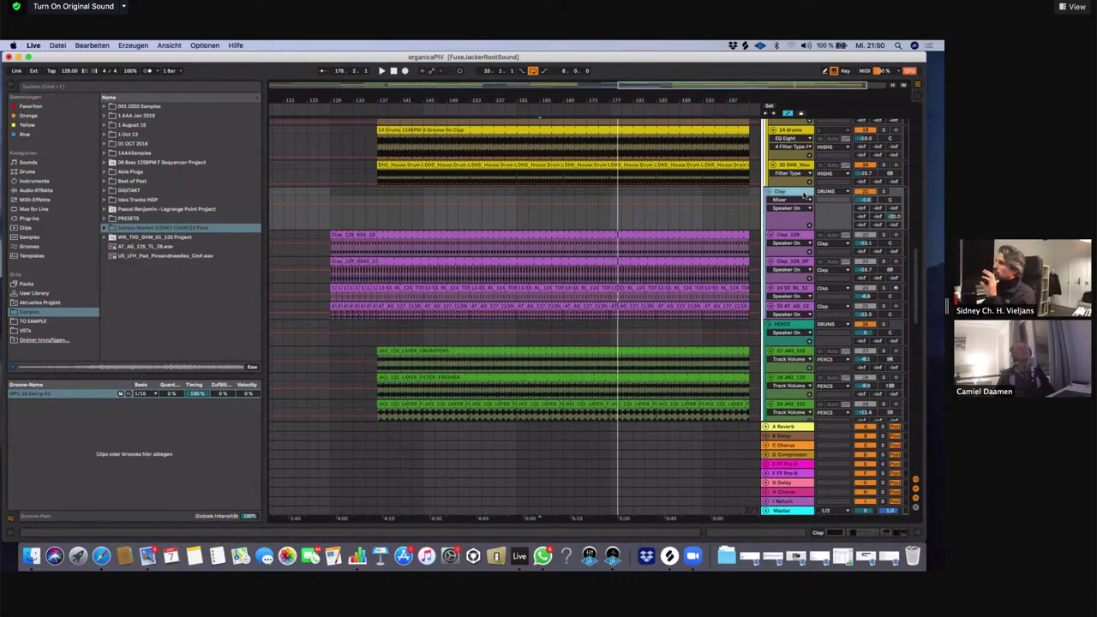
{"action": "left_click", "coordinate": [784, 322]}
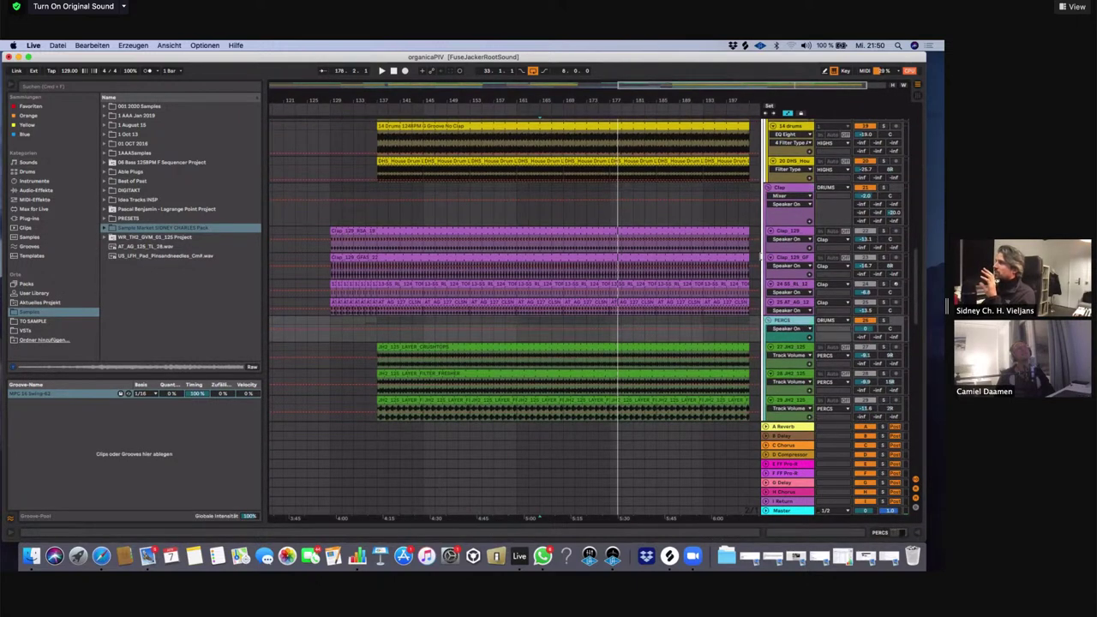
Show the effect chains of the HIGHS group, the DRUMS group and the 10 Group in turn
{"action": "scroll", "coordinate": [755, 249], "scroll_direction": "up", "scroll_amount": 6}
{"action": "scroll", "coordinate": [737, 264], "scroll_direction": "up", "scroll_amount": 4}
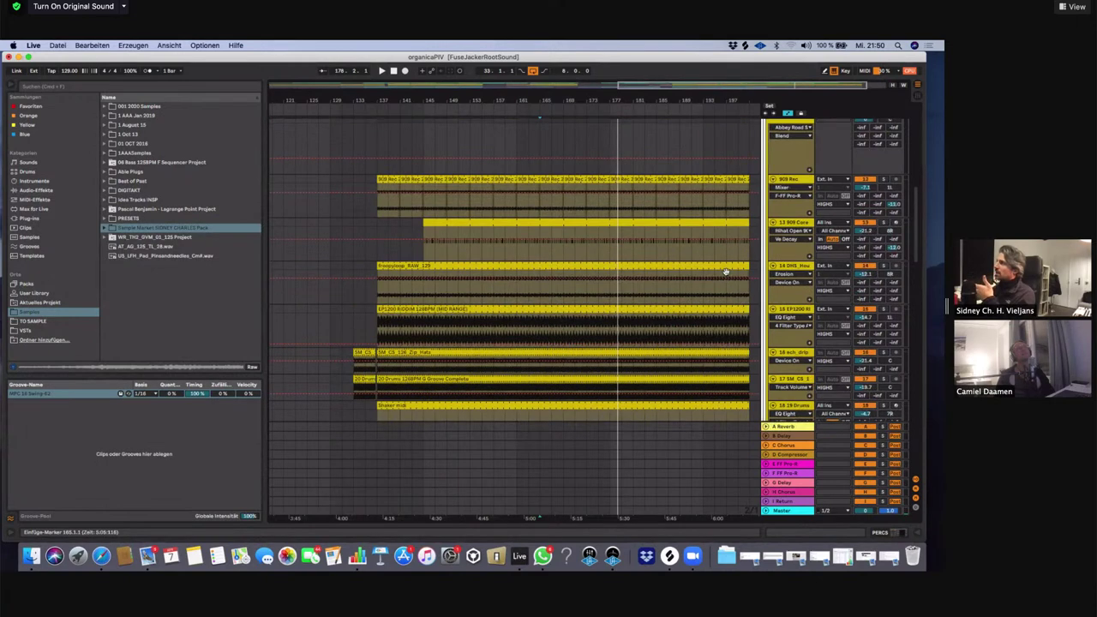
{"action": "double_click", "coordinate": [782, 192]}
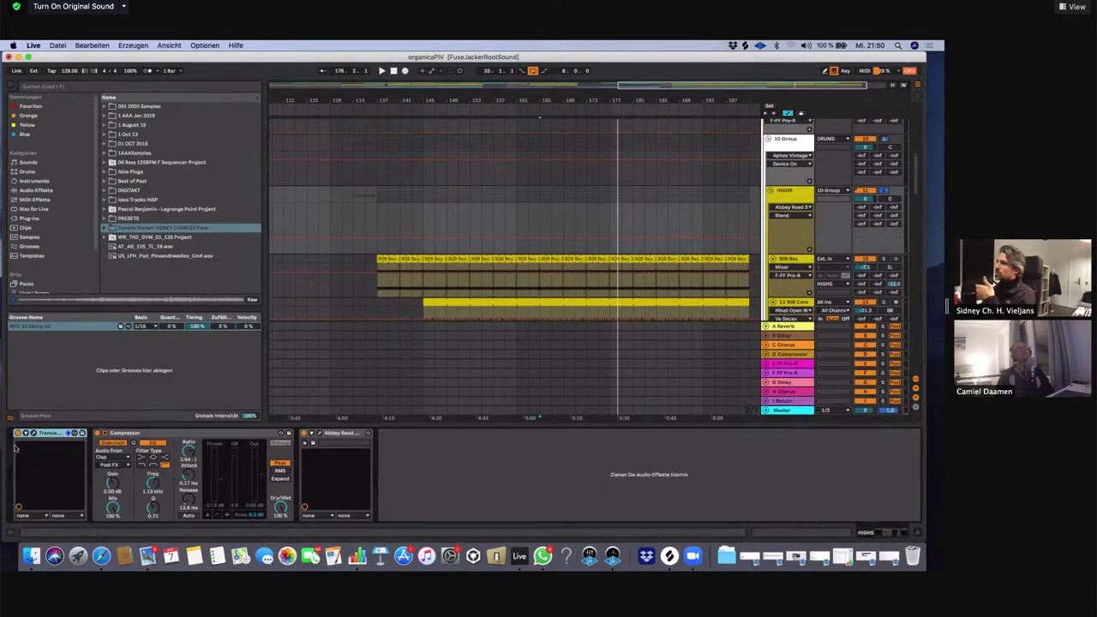
{"action": "scroll", "coordinate": [788, 180], "scroll_direction": "up", "scroll_amount": 3}
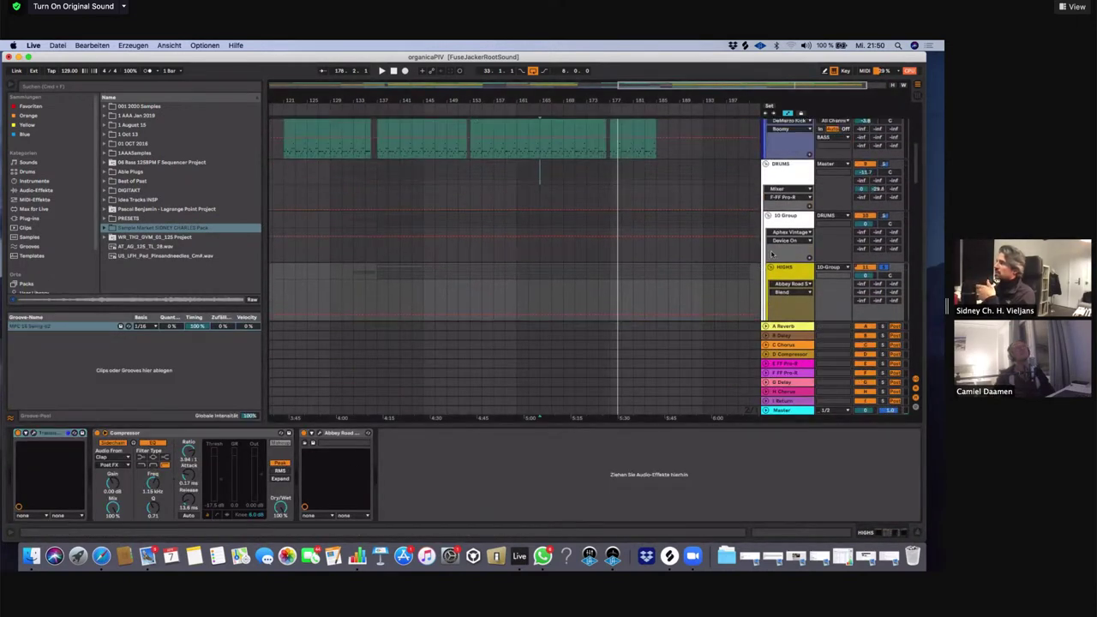
{"action": "left_click", "coordinate": [782, 172]}
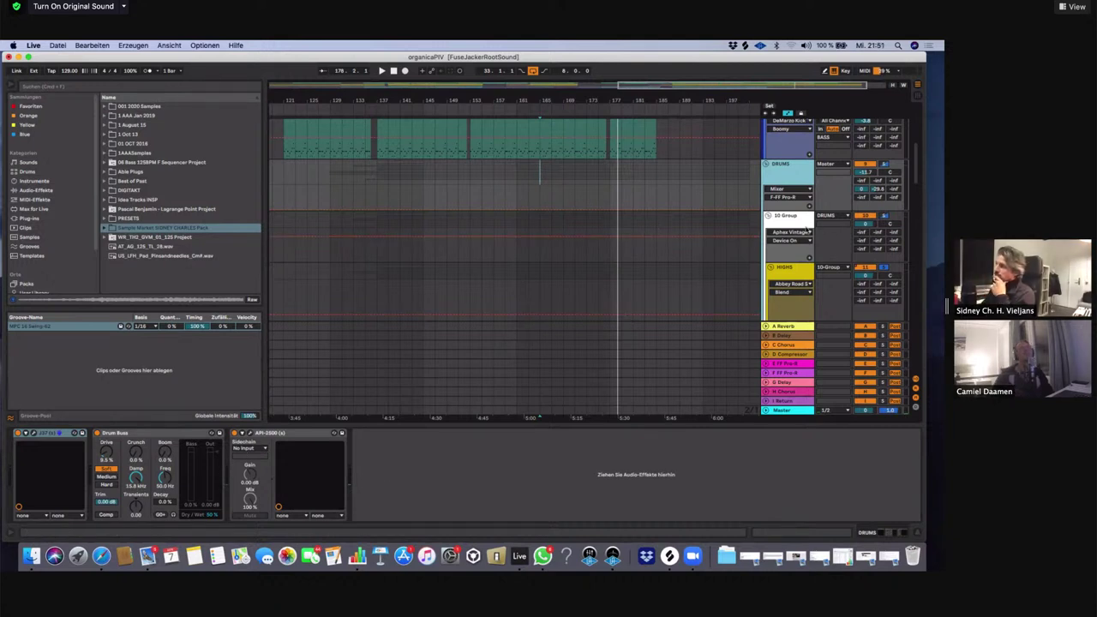
{"action": "left_click", "coordinate": [807, 229]}
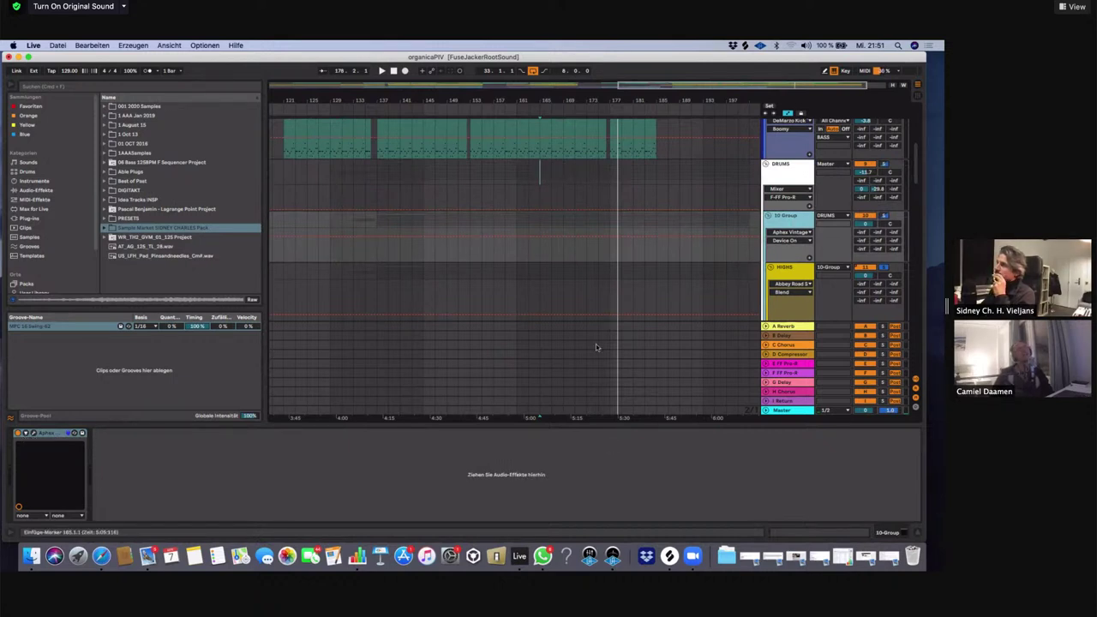
Open the 10 Group's Aphex Vintage Exciter window and reposition it over the arrangement so its controls are fully visible
{"action": "scroll", "coordinate": [724, 276], "scroll_direction": "up", "scroll_amount": 1}
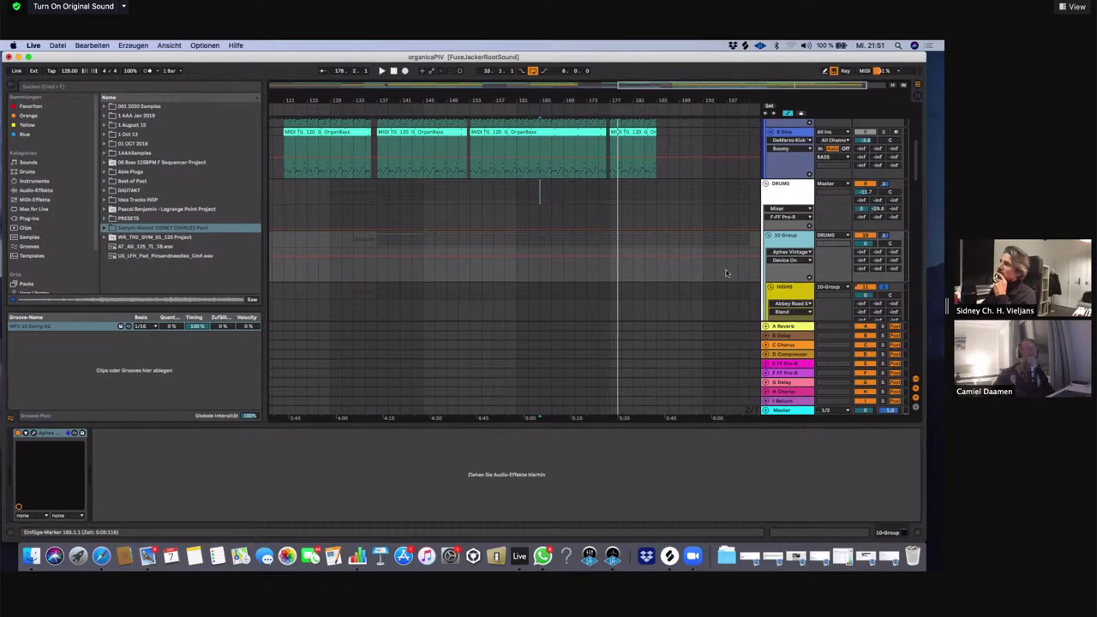
{"action": "scroll", "coordinate": [729, 310], "scroll_direction": "up", "scroll_amount": 4}
{"action": "scroll", "coordinate": [731, 294], "scroll_direction": "down", "scroll_amount": 3}
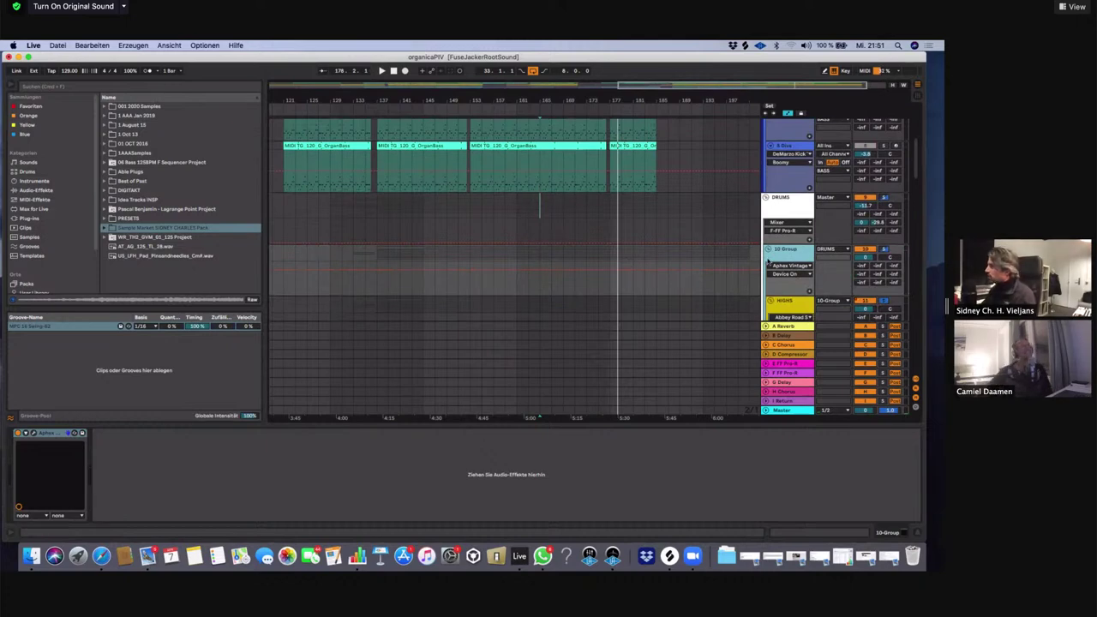
{"action": "left_click", "coordinate": [34, 434]}
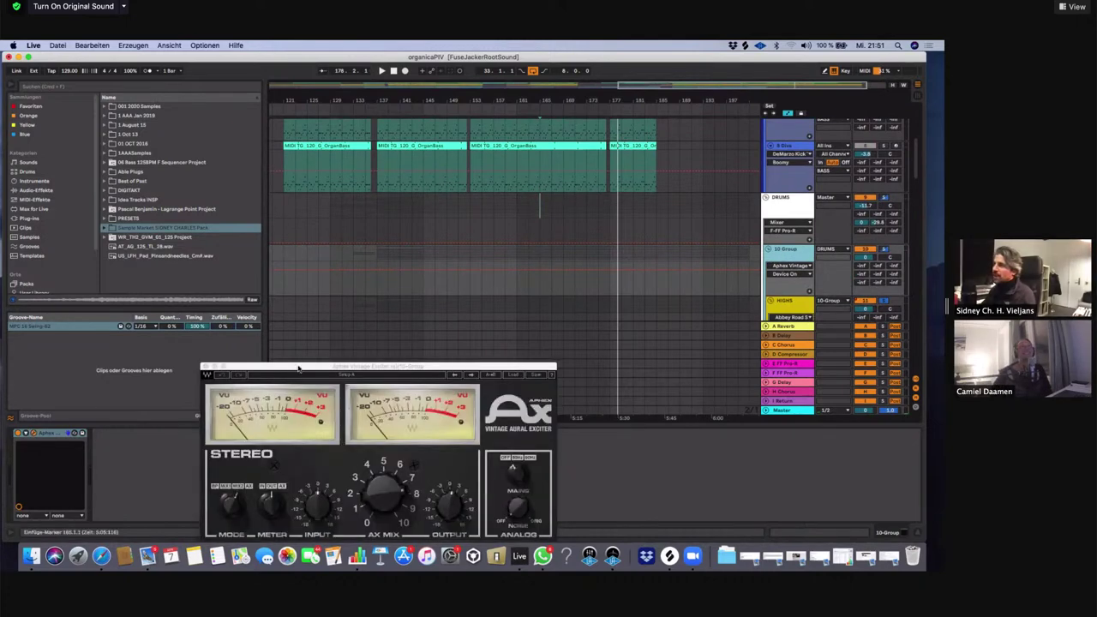
{"action": "left_click_drag", "start_coordinate": [302, 367], "coordinate": [368, 199]}
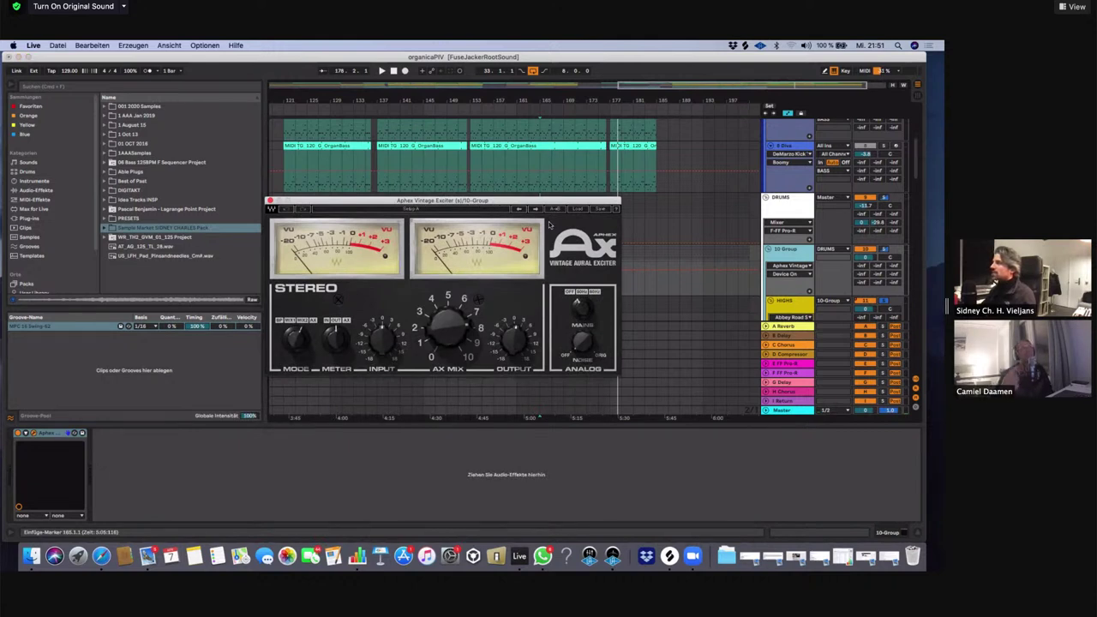
{"action": "left_click_drag", "start_coordinate": [565, 202], "coordinate": [566, 193]}
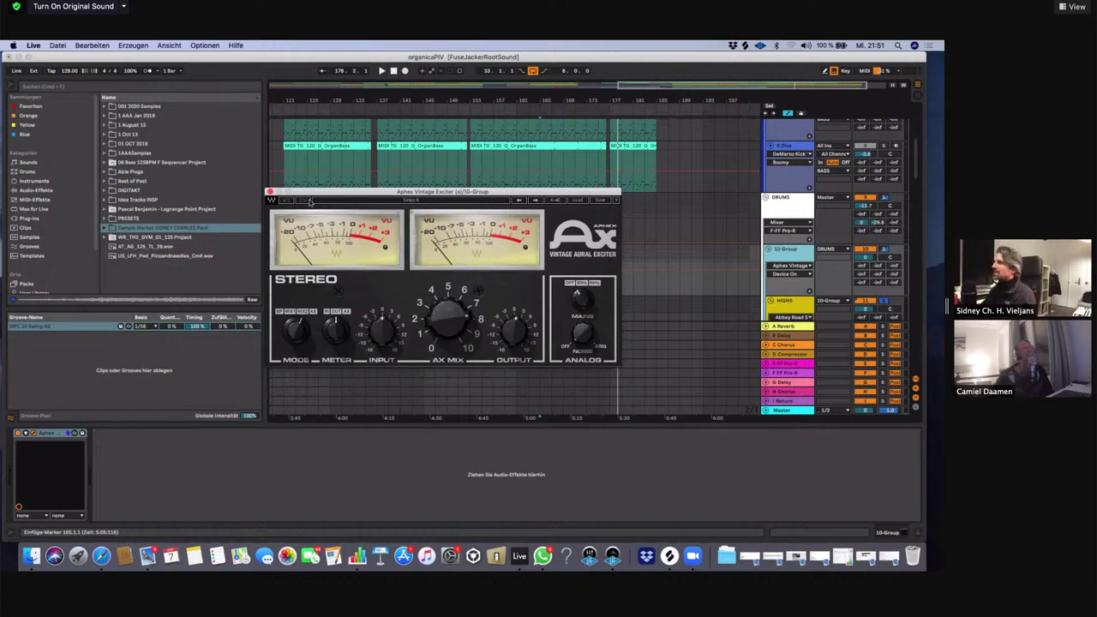
{"action": "left_click_drag", "start_coordinate": [310, 201], "coordinate": [397, 185]}
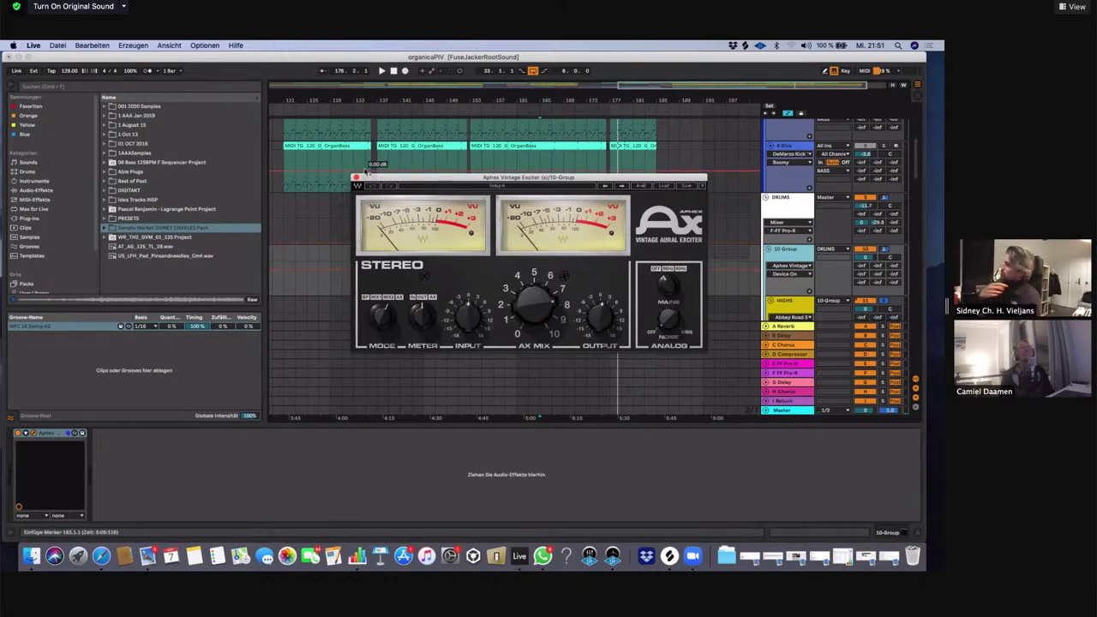
{"action": "left_click_drag", "start_coordinate": [390, 183], "coordinate": [395, 225]}
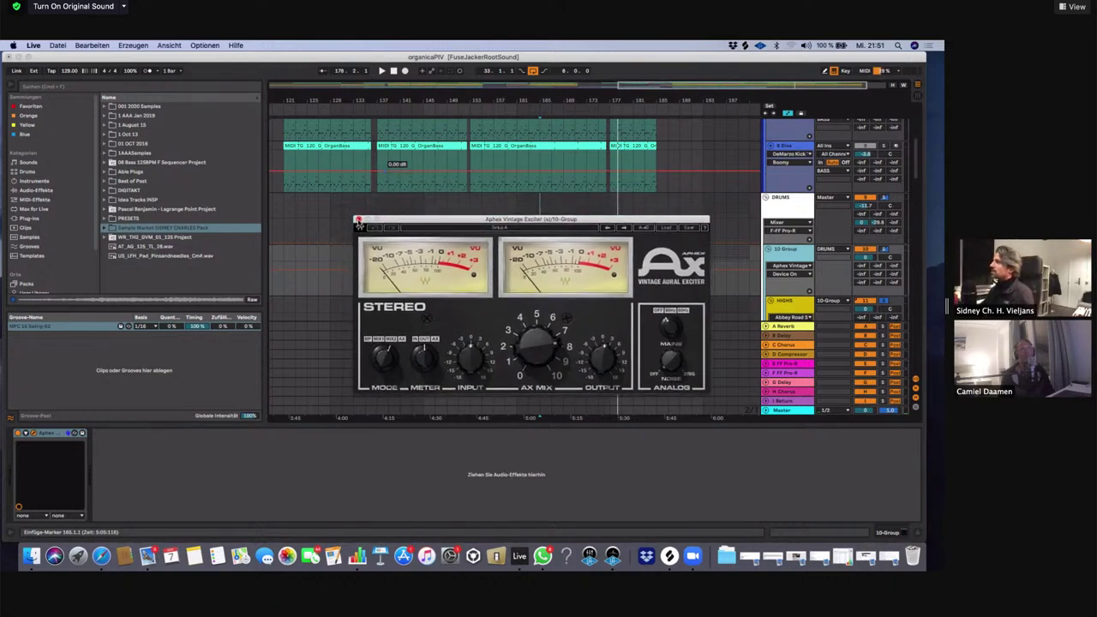
Close the Aphex Vintage Exciter window and hide the device view to enlarge the arrangement
{"action": "left_click", "coordinate": [358, 220]}
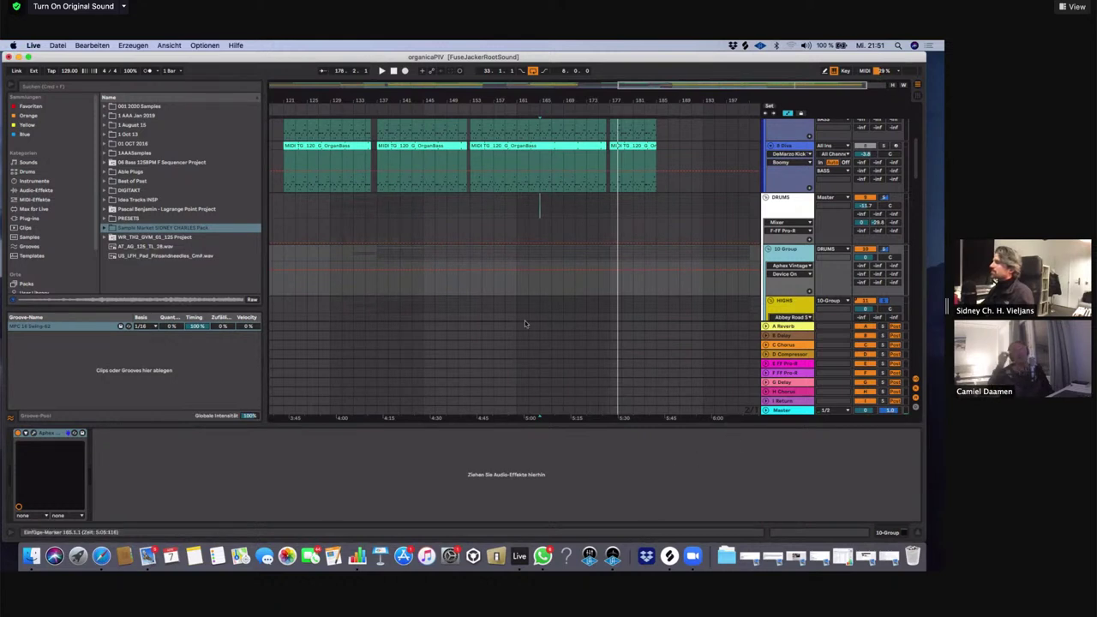
{"action": "scroll", "coordinate": [523, 318], "scroll_direction": "down", "scroll_amount": 2}
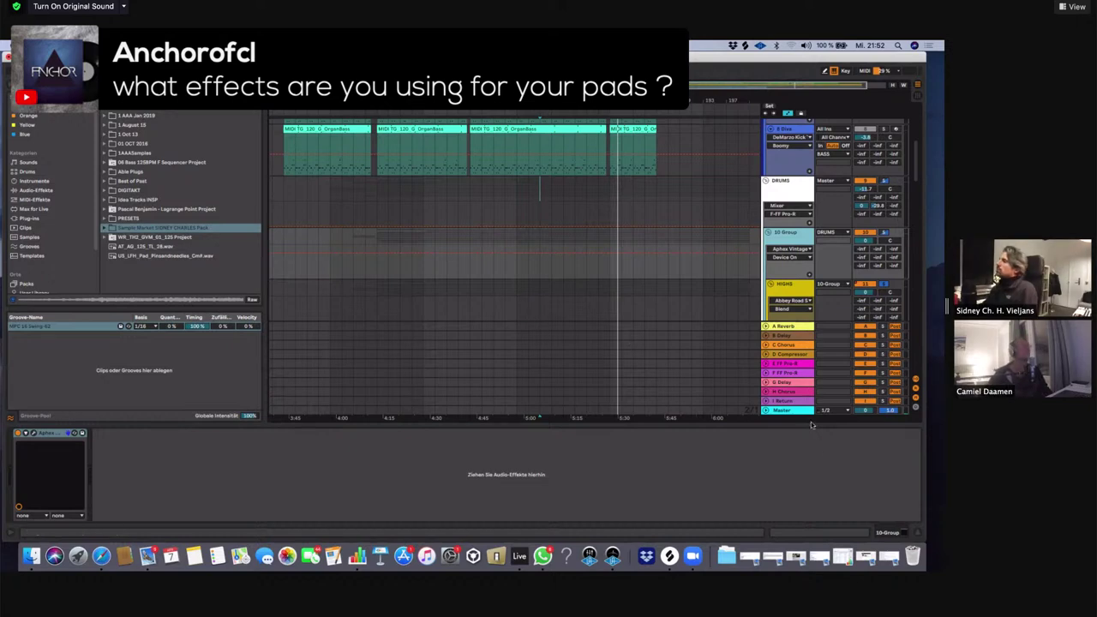
{"action": "left_click", "coordinate": [917, 532]}
Locate the Prophet 5 pad track below the drum groups, solo it, play from its first clip and show its device chain
{"action": "scroll", "coordinate": [713, 335], "scroll_direction": "down", "scroll_amount": 8}
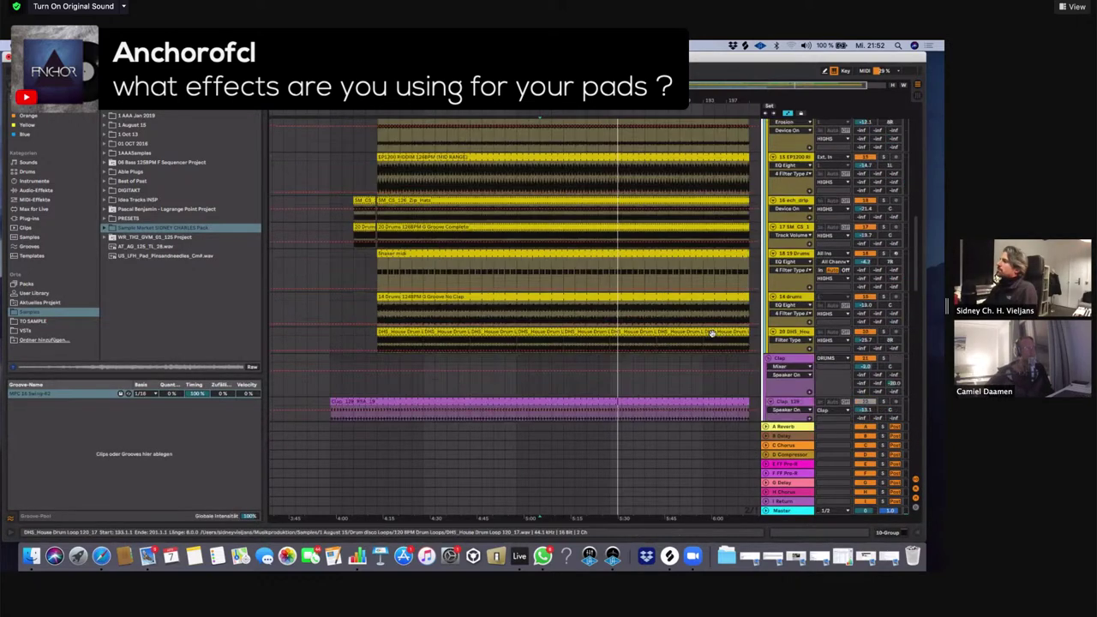
{"action": "left_click_drag", "start_coordinate": [549, 100], "coordinate": [538, 71]}
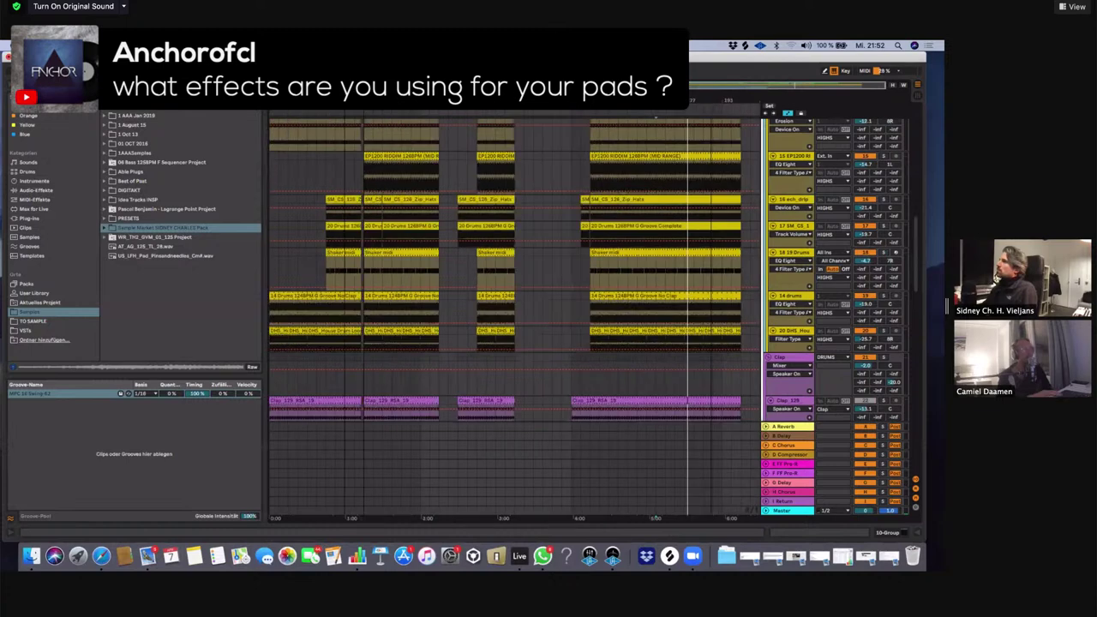
{"action": "scroll", "coordinate": [531, 219], "scroll_direction": "down", "scroll_amount": 10}
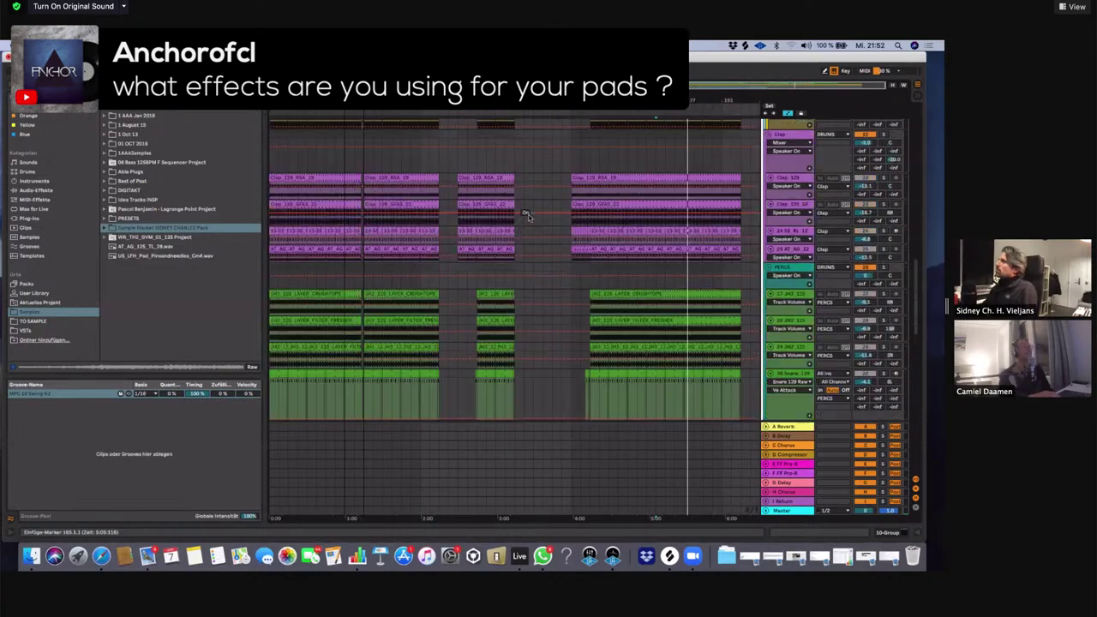
{"action": "scroll", "coordinate": [531, 221], "scroll_direction": "down", "scroll_amount": 5}
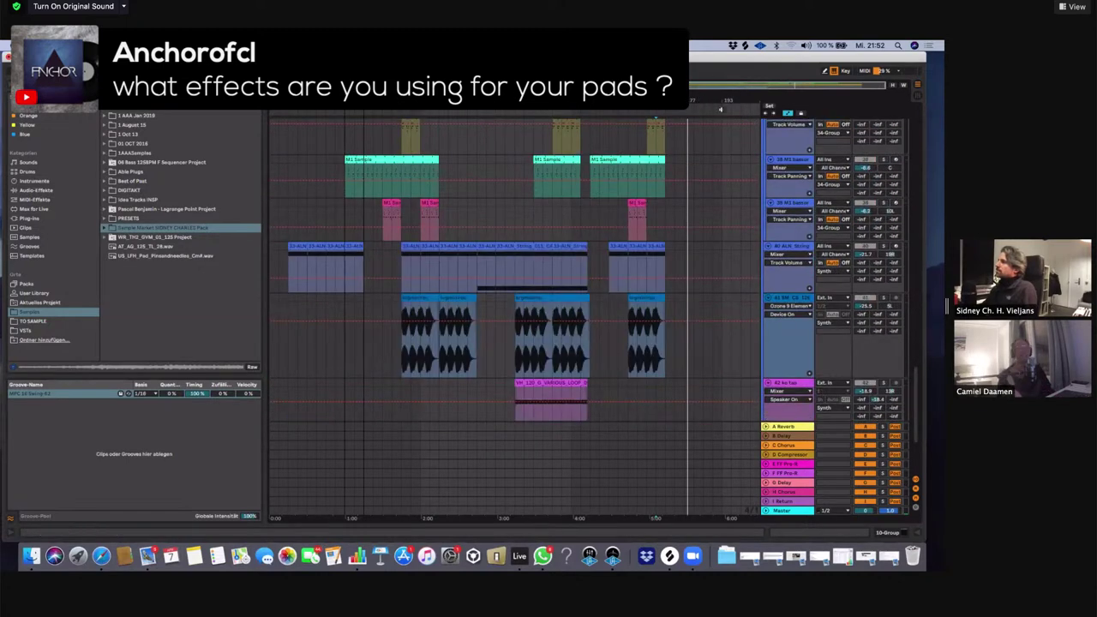
{"action": "scroll", "coordinate": [503, 350], "scroll_direction": "down", "scroll_amount": 5}
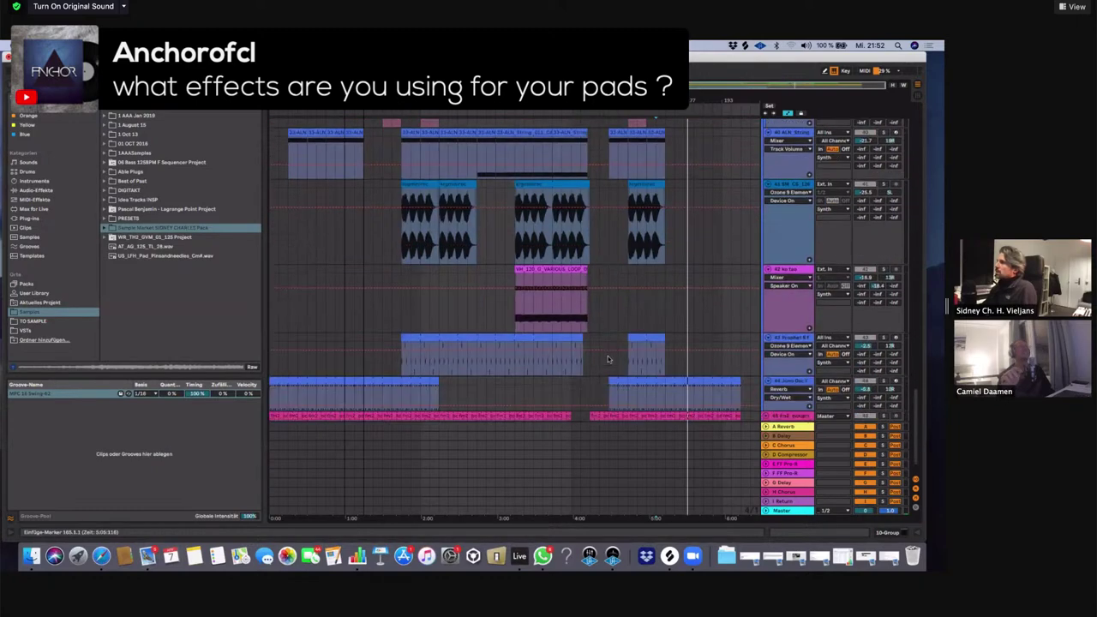
{"action": "left_click", "coordinate": [428, 342]}
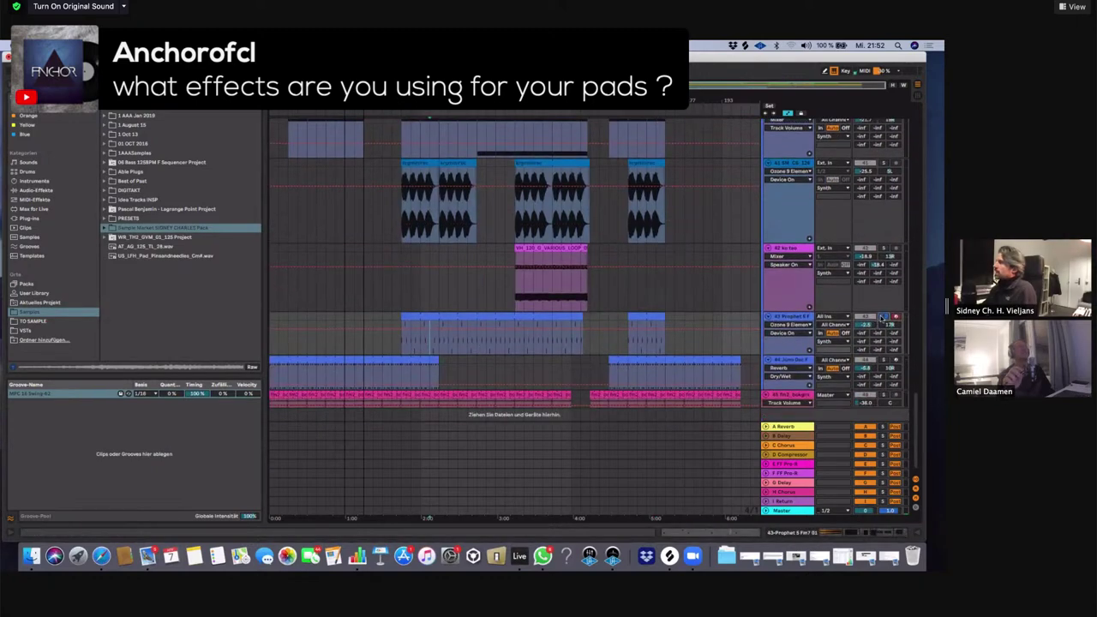
{"action": "double_click", "coordinate": [801, 320]}
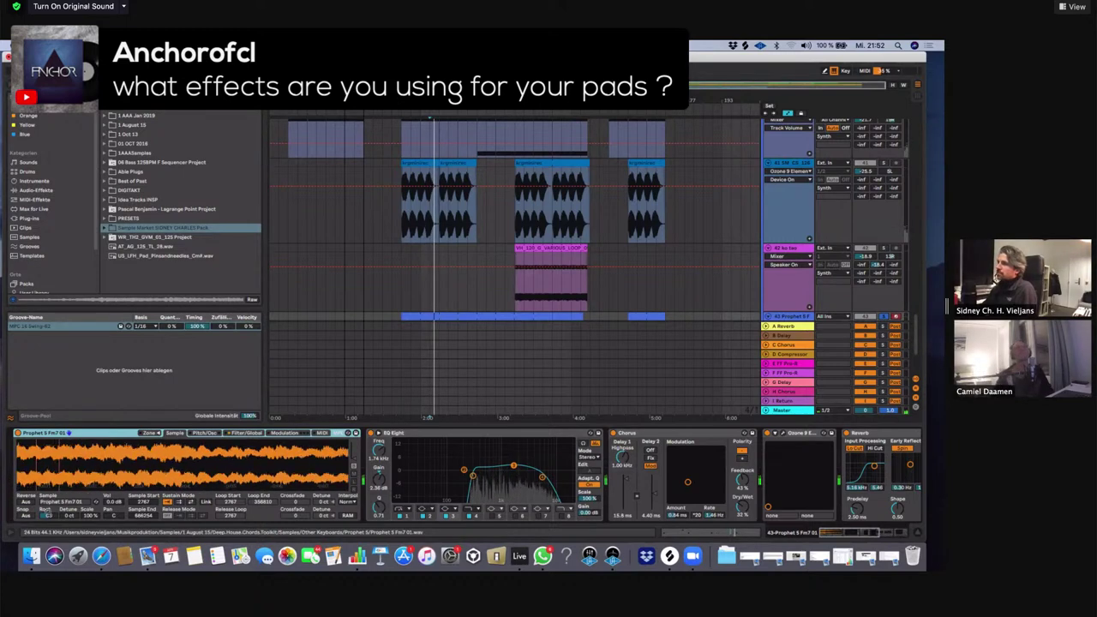
Open the notes of the Prophet 5 MIDI clip and enlarge the note editor to show the full pattern
{"action": "scroll", "coordinate": [872, 207], "scroll_direction": "down", "scroll_amount": 4}
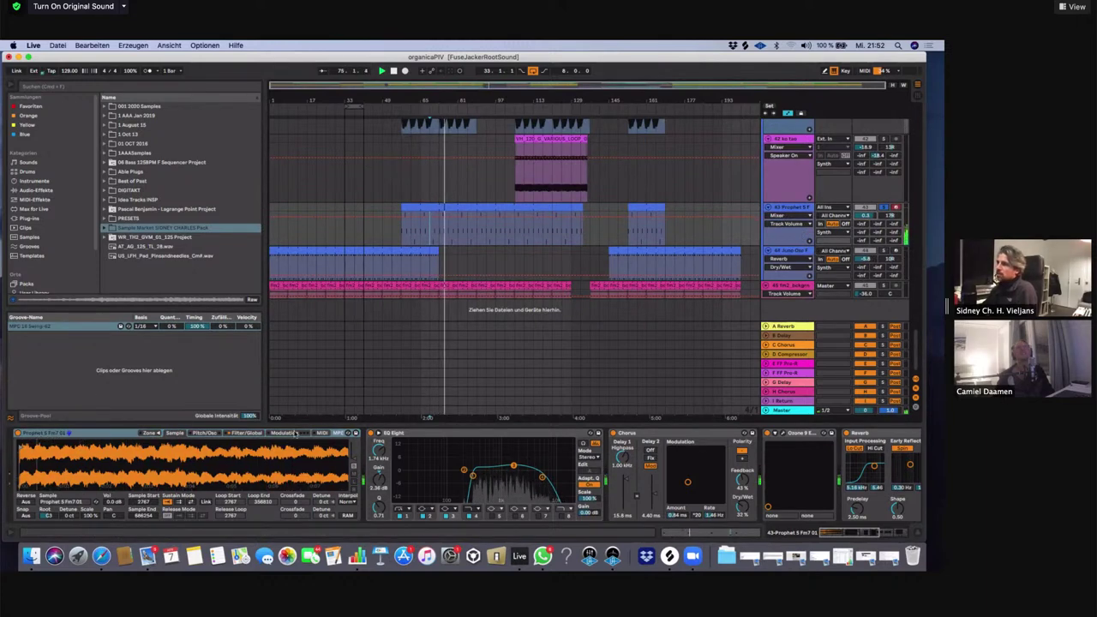
{"action": "left_click", "coordinate": [485, 206]}
{"action": "double_click", "coordinate": [485, 207]}
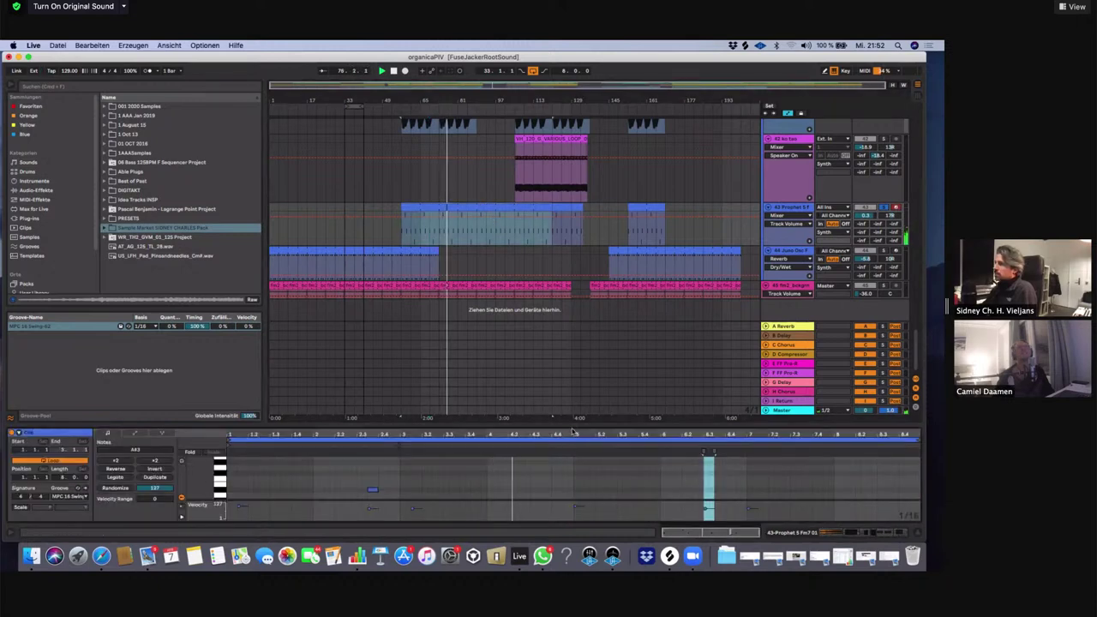
{"action": "left_click_drag", "start_coordinate": [541, 424], "coordinate": [546, 251]}
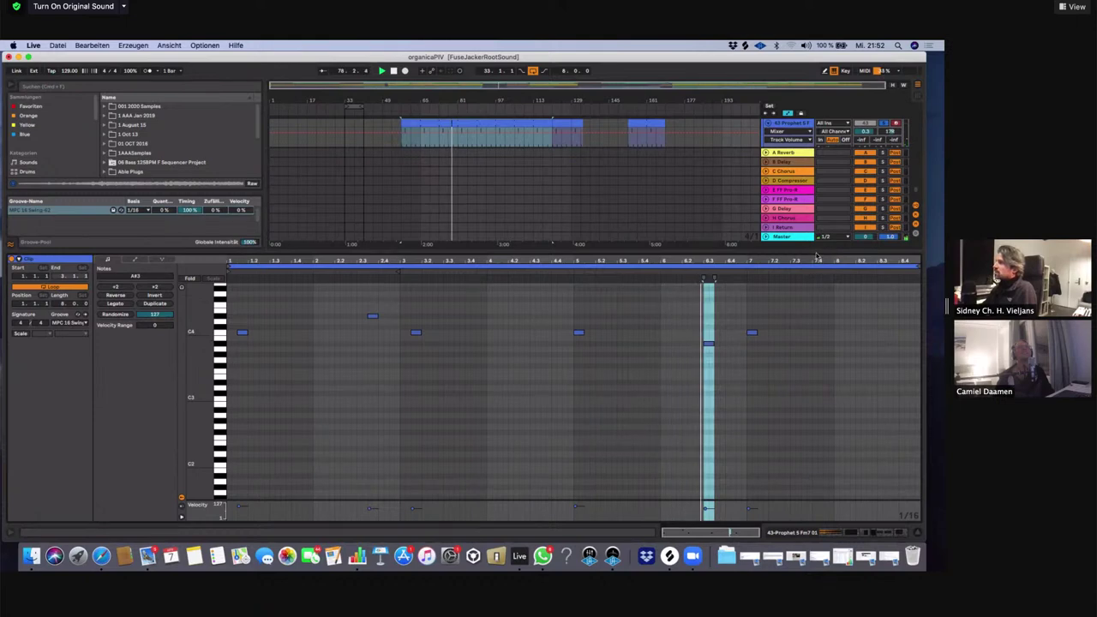
Return to the Prophet 5 track's device chain, open its Ozone 9 Elements window and move it over the arrangement
{"action": "key", "text": "super+alt+l"}
{"action": "double_click", "coordinate": [794, 307]}
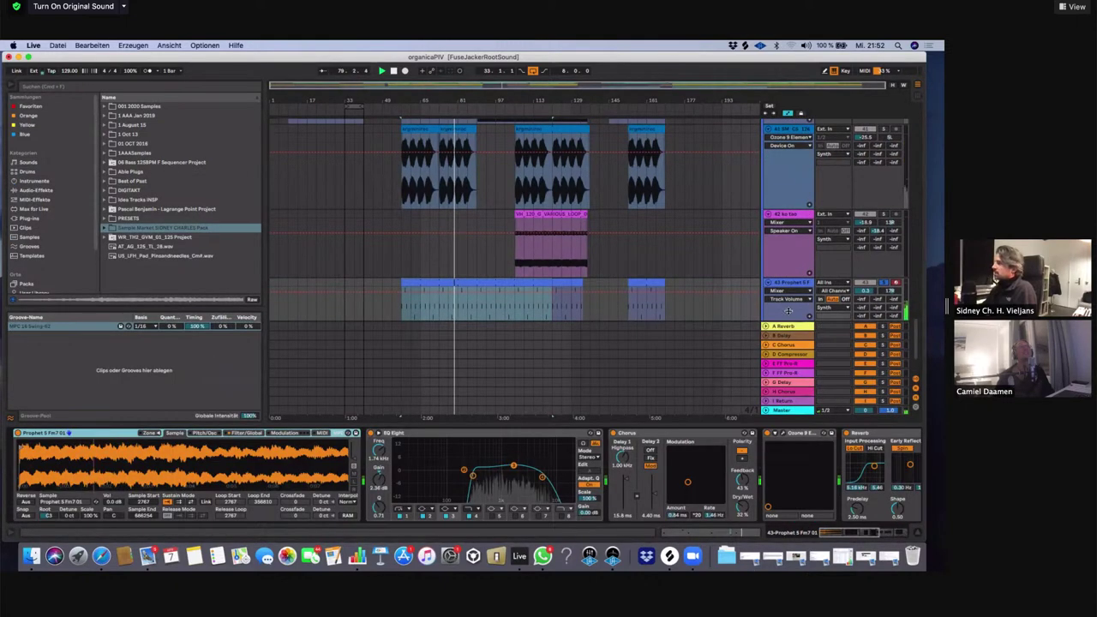
{"action": "left_click", "coordinate": [726, 433]}
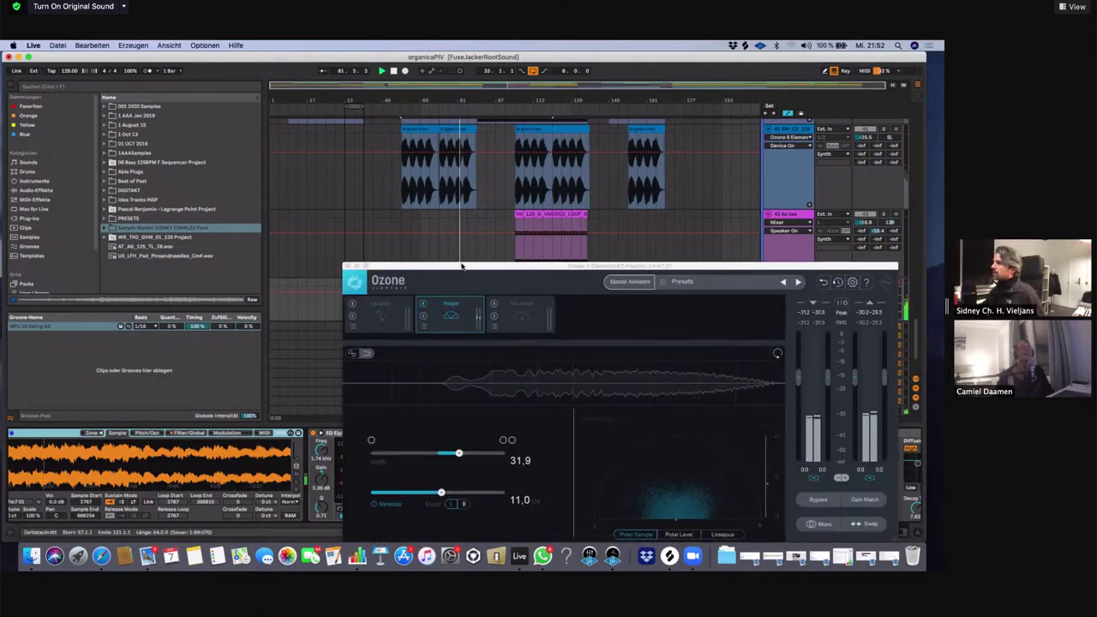
{"action": "left_click_drag", "start_coordinate": [461, 266], "coordinate": [429, 160]}
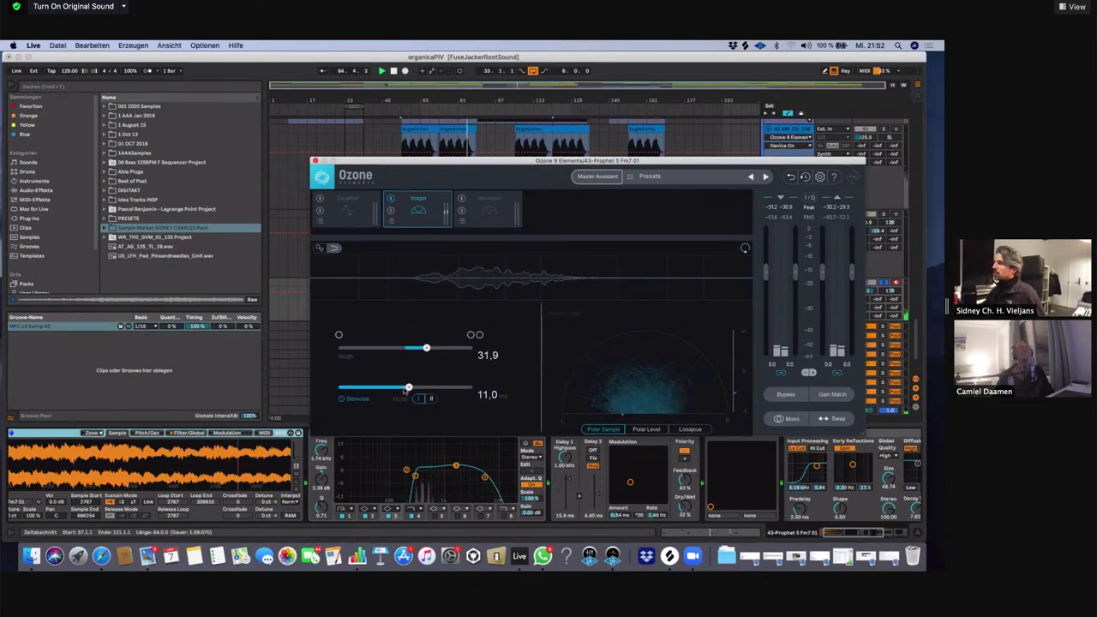
Set the Ozone Imager's Width to 46.7 and Stereoize to 13.0 ms, and move the plugin window clear of the device chain
{"action": "mouse_move", "coordinate": [426, 350]}
{"action": "left_mouse_down"}
{"action": "mouse_move", "coordinate": [455, 349]}
{"action": "mouse_move", "coordinate": [439, 349]}
{"action": "left_mouse_up"}
{"action": "mouse_move", "coordinate": [416, 392]}
{"action": "left_mouse_down"}
{"action": "mouse_move", "coordinate": [440, 391]}
{"action": "mouse_move", "coordinate": [423, 390]}
{"action": "left_mouse_up"}
{"action": "left_click_drag", "start_coordinate": [438, 350], "coordinate": [435, 350]}
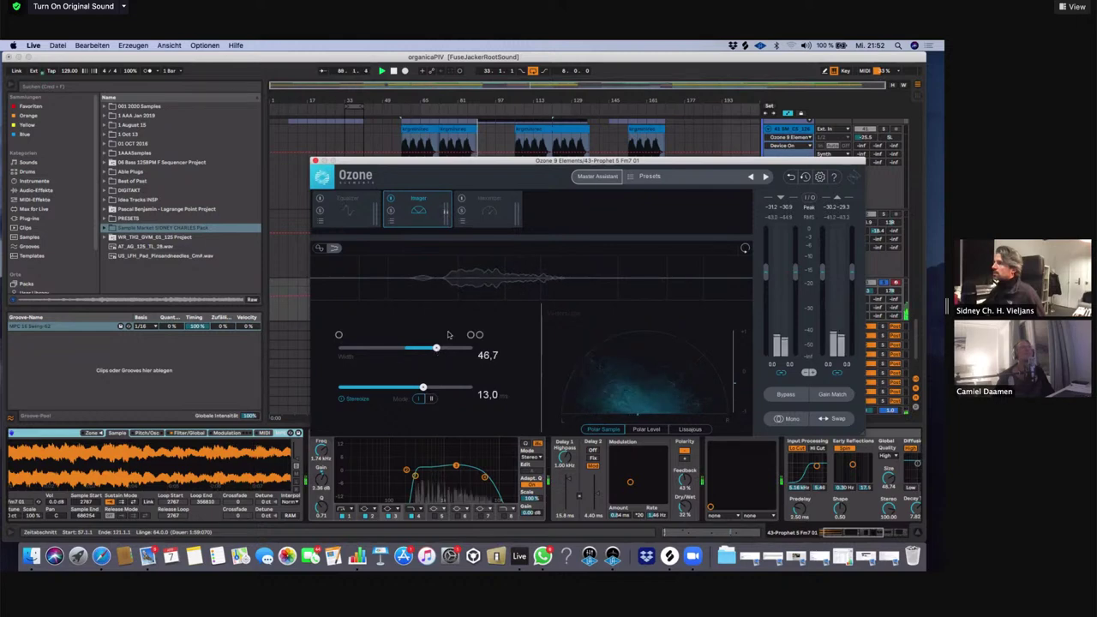
{"action": "left_click_drag", "start_coordinate": [536, 161], "coordinate": [497, 140]}
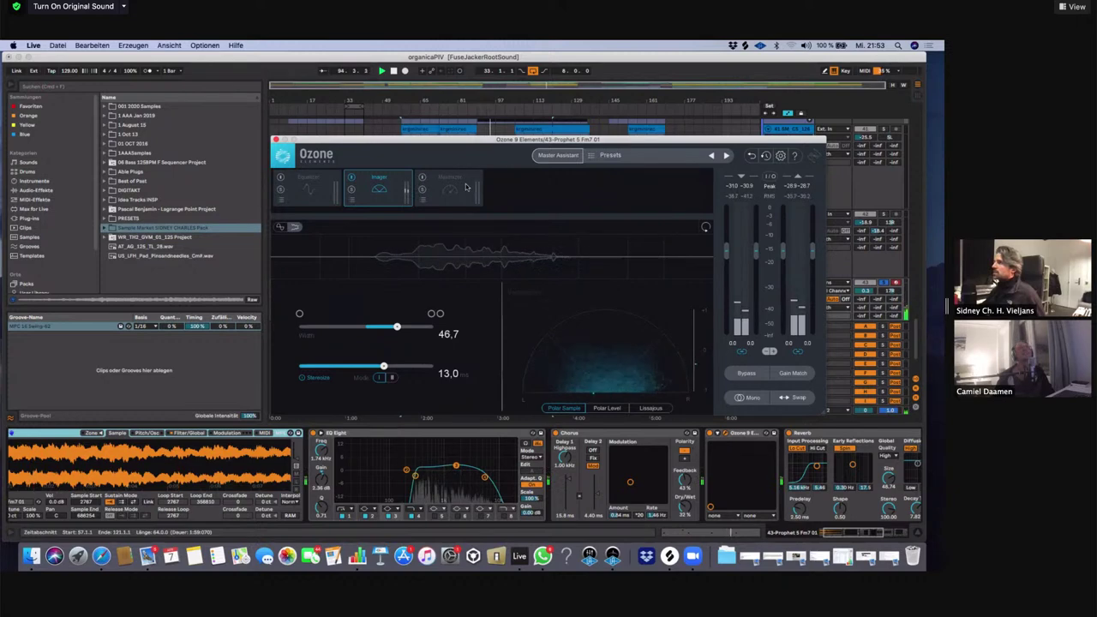
Show Ozone's Equalizer and Maximizer modules, return to the Imager's width control and close the plugin window
{"action": "left_click", "coordinate": [310, 182]}
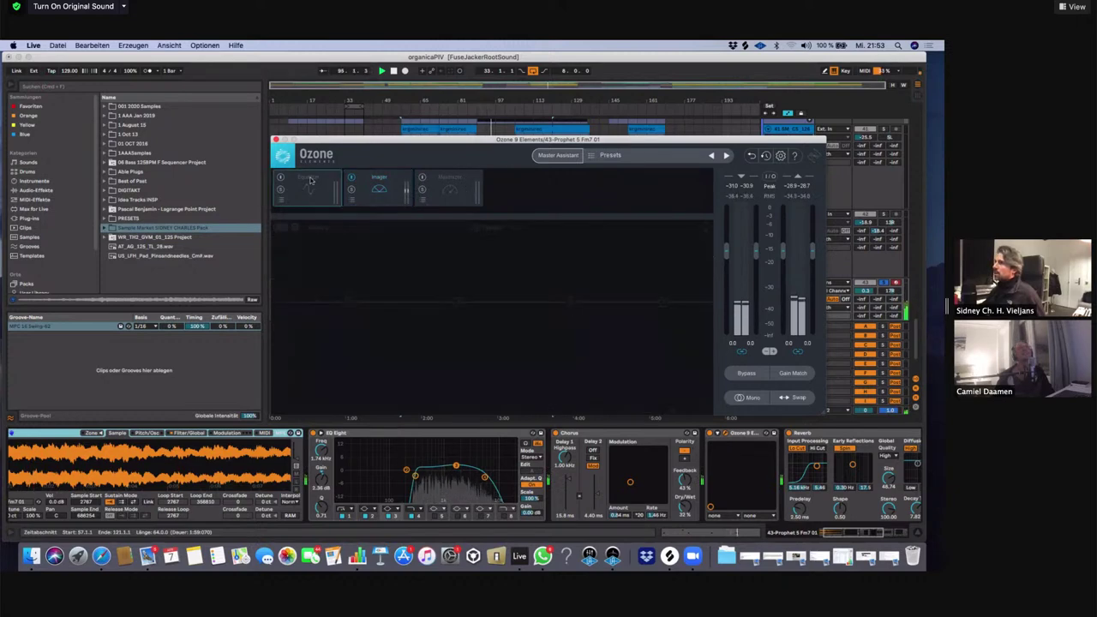
{"action": "left_click", "coordinate": [454, 180]}
{"action": "left_click", "coordinate": [399, 180]}
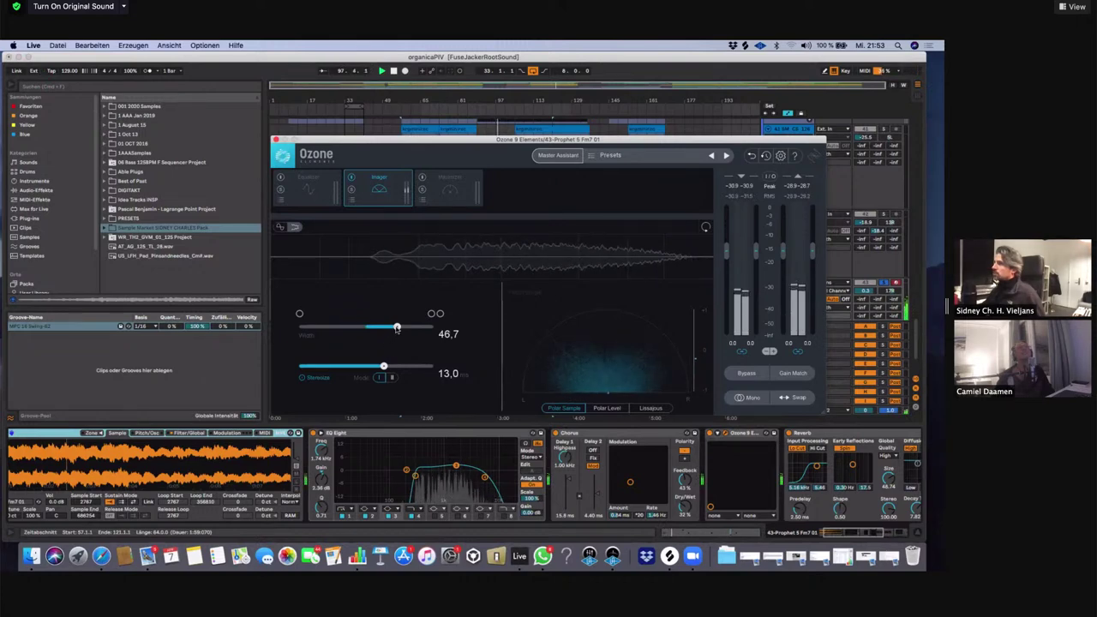
{"action": "left_click_drag", "start_coordinate": [397, 327], "coordinate": [396, 327]}
{"action": "left_click", "coordinate": [276, 139]}
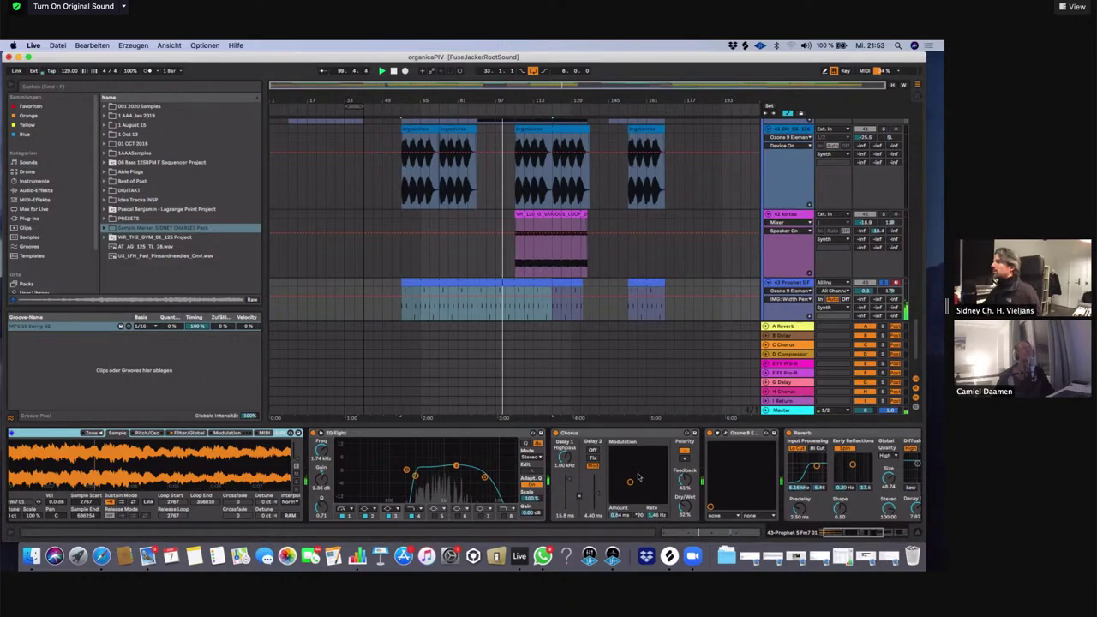
Look through the Prophet 5 track's full effect chain from the sampler and EQ Eight to the Chorus, Reverb and Auto Filter
{"action": "scroll", "coordinate": [514, 480], "scroll_direction": "left", "scroll_amount": 3}
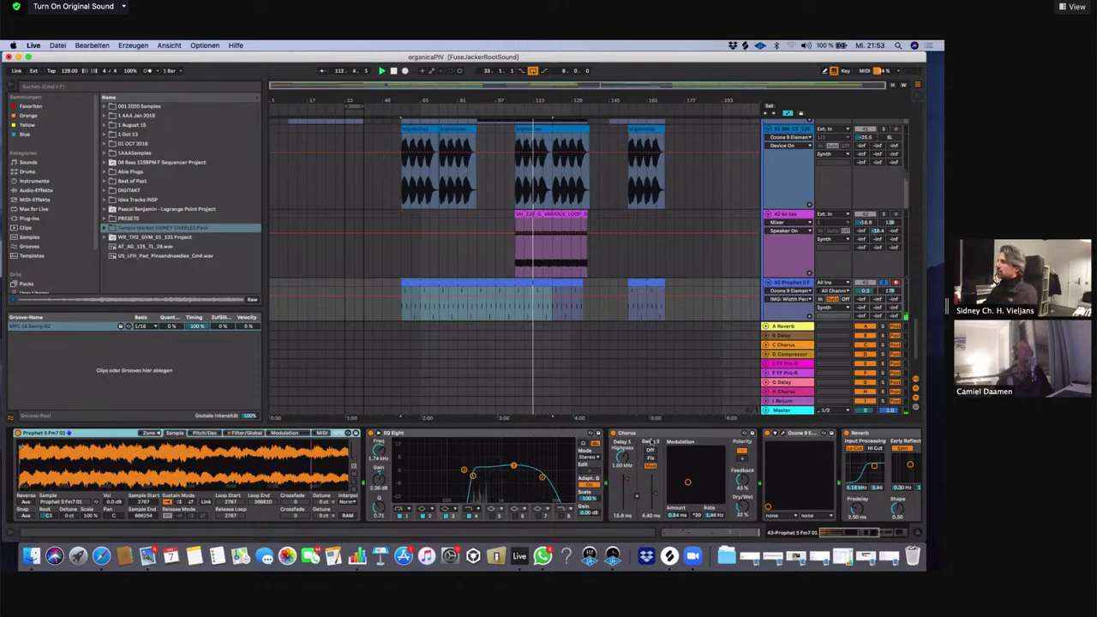
{"action": "scroll", "coordinate": [728, 471], "scroll_direction": "right", "scroll_amount": 4}
{"action": "scroll", "coordinate": [746, 444], "scroll_direction": "right", "scroll_amount": 15}
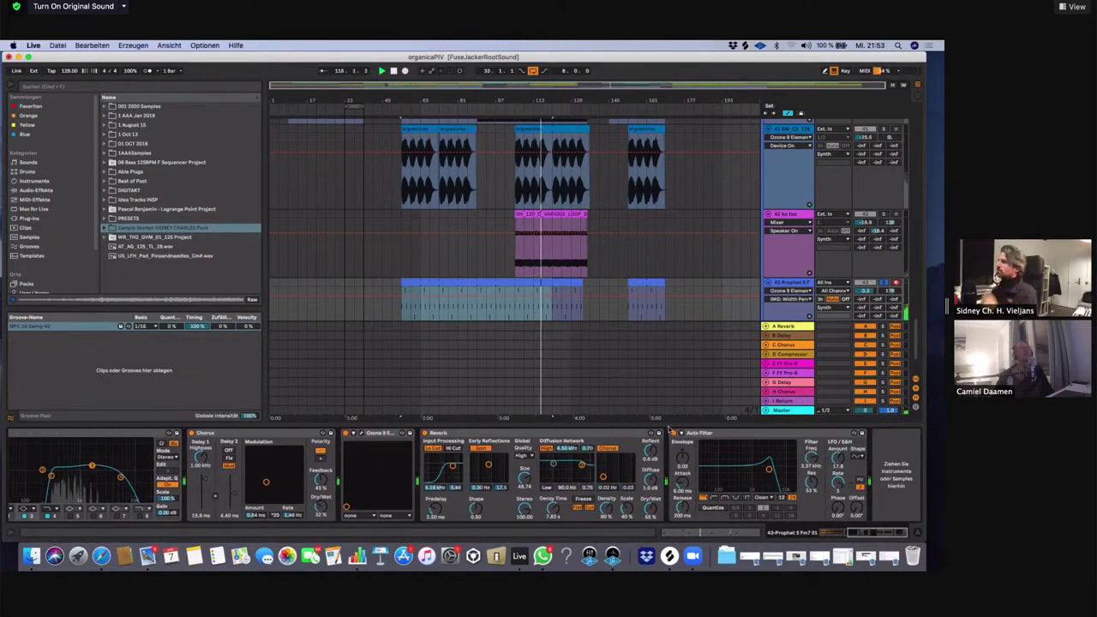
Stop playback and return to the LOW END group at the beginning of the track list
{"action": "scroll", "coordinate": [649, 387], "scroll_direction": "down", "scroll_amount": 3}
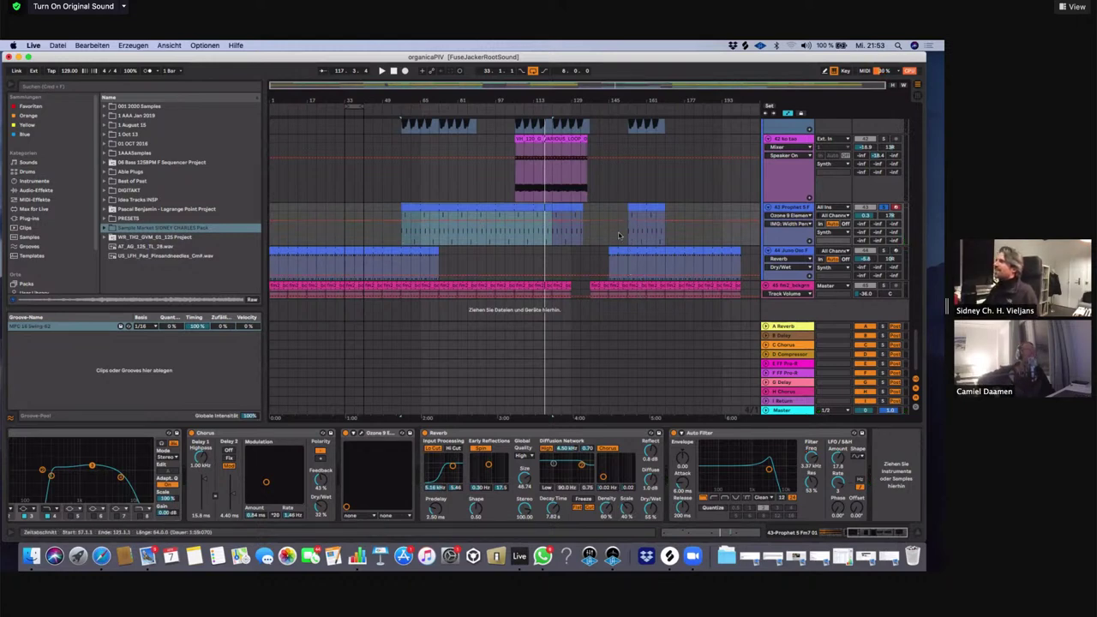
{"action": "scroll", "coordinate": [381, 128], "scroll_direction": "up", "scroll_amount": 5}
{"action": "scroll", "coordinate": [375, 152], "scroll_direction": "up", "scroll_amount": 10}
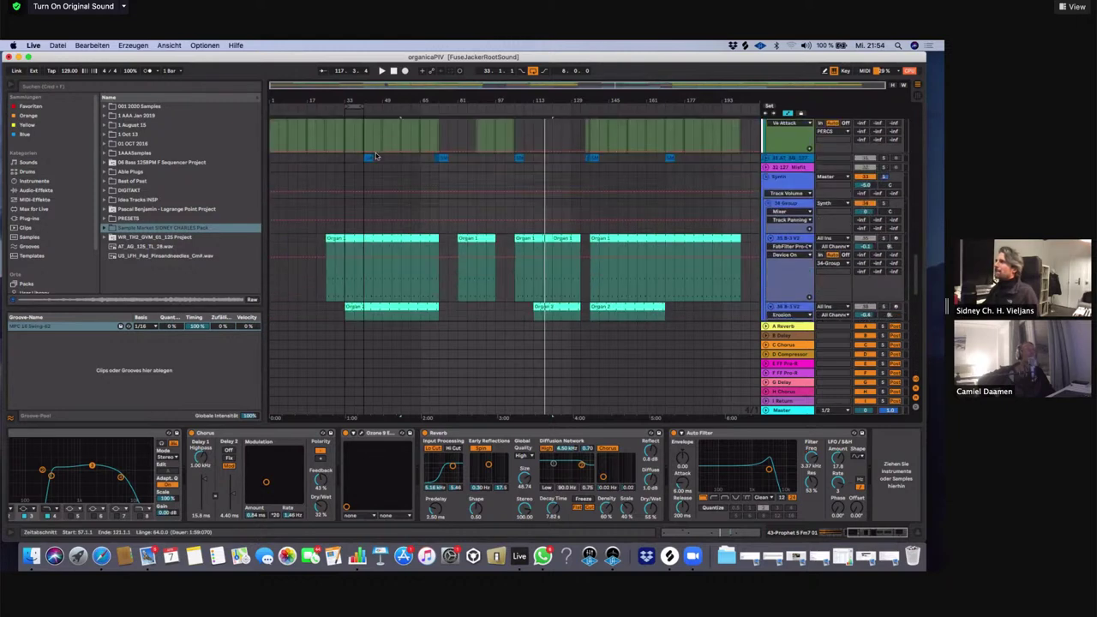
{"action": "scroll", "coordinate": [360, 132], "scroll_direction": "up", "scroll_amount": 8}
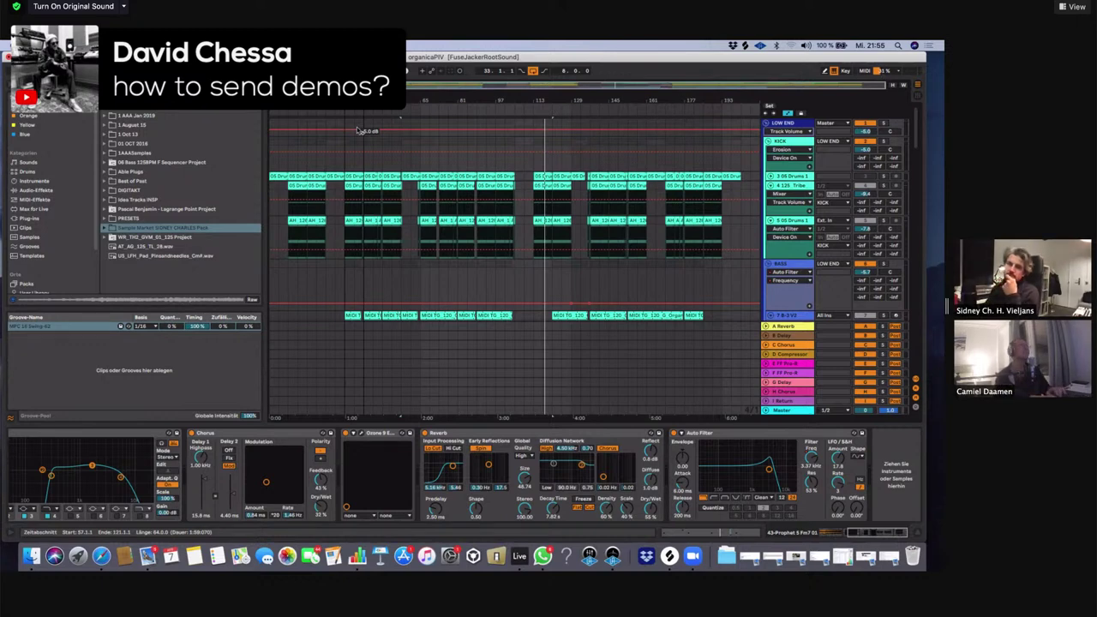
Switch to Safari and browse the Lessons in Live YouTube channel's uploads, popular videos and Dive in Live Tutorials
{"action": "key", "text": "super+Tab"}
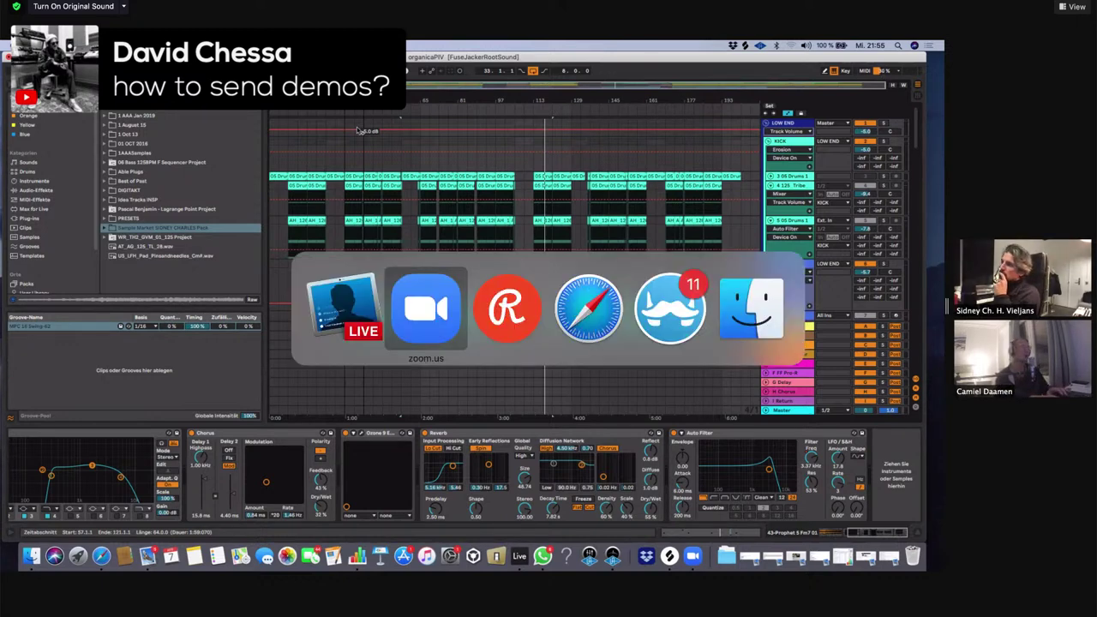
{"action": "key", "text": "super+Tab"}
{"action": "key", "text": "super+Tab"}
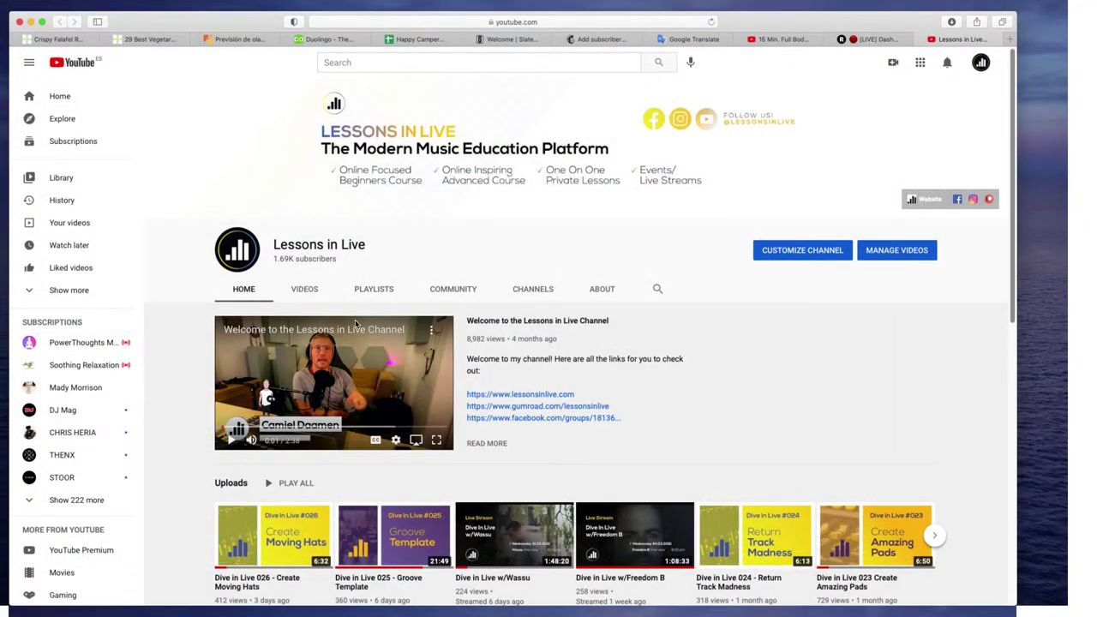
{"action": "scroll", "coordinate": [356, 323], "scroll_direction": "down", "scroll_amount": 5}
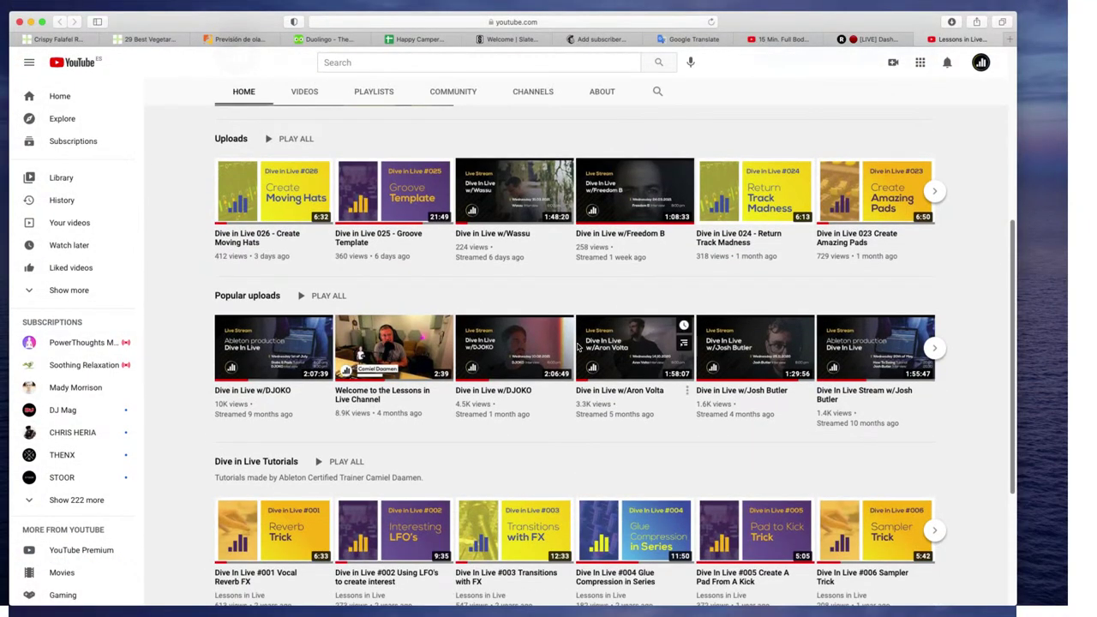
{"action": "scroll", "coordinate": [481, 416], "scroll_direction": "down", "scroll_amount": 3}
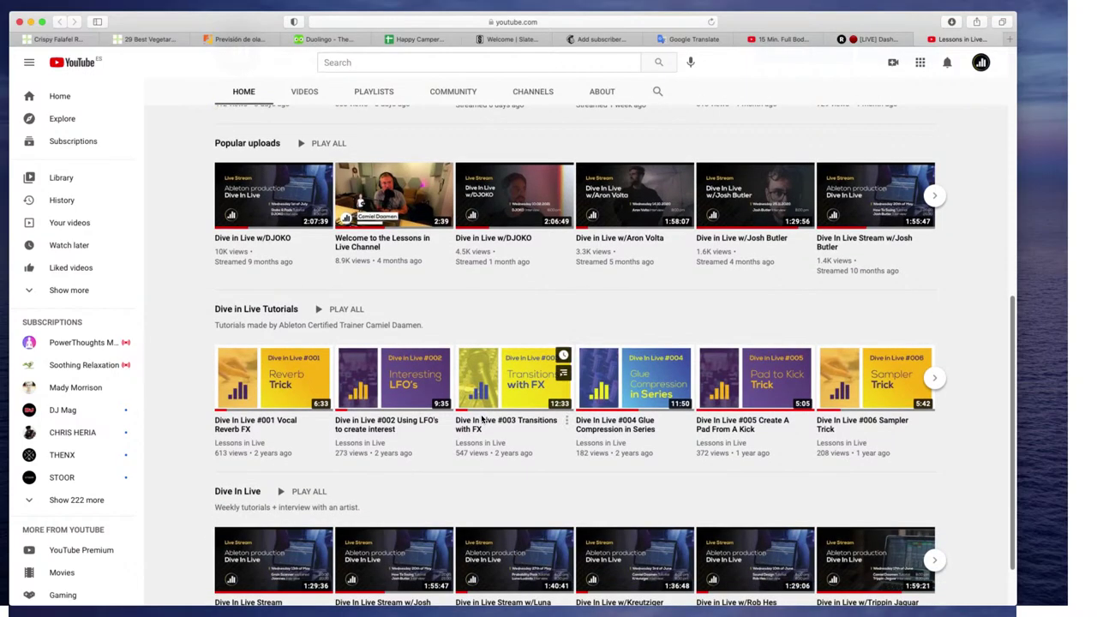
{"action": "scroll", "coordinate": [480, 412], "scroll_direction": "up", "scroll_amount": 2}
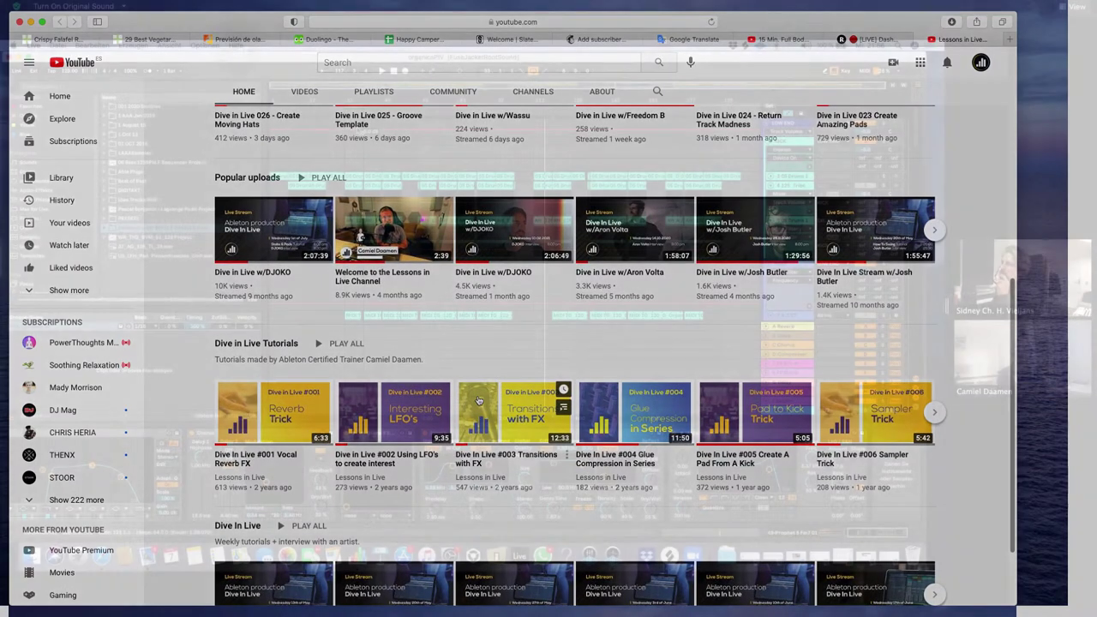